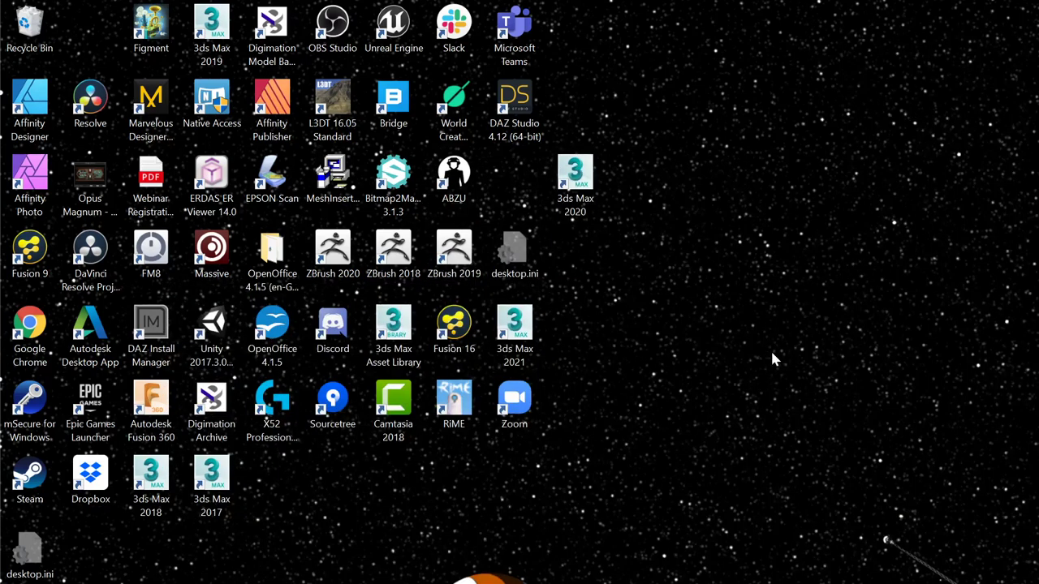
Open the Windows display settings and select display 2
{"action": "right_click", "coordinate": [811, 439]}
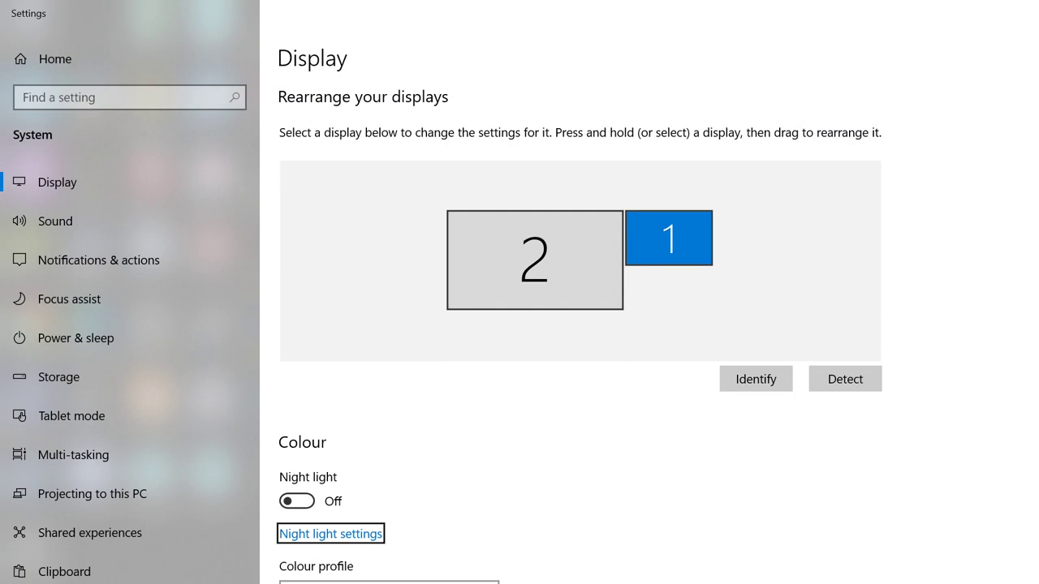
{"action": "left_click", "coordinate": [550, 261]}
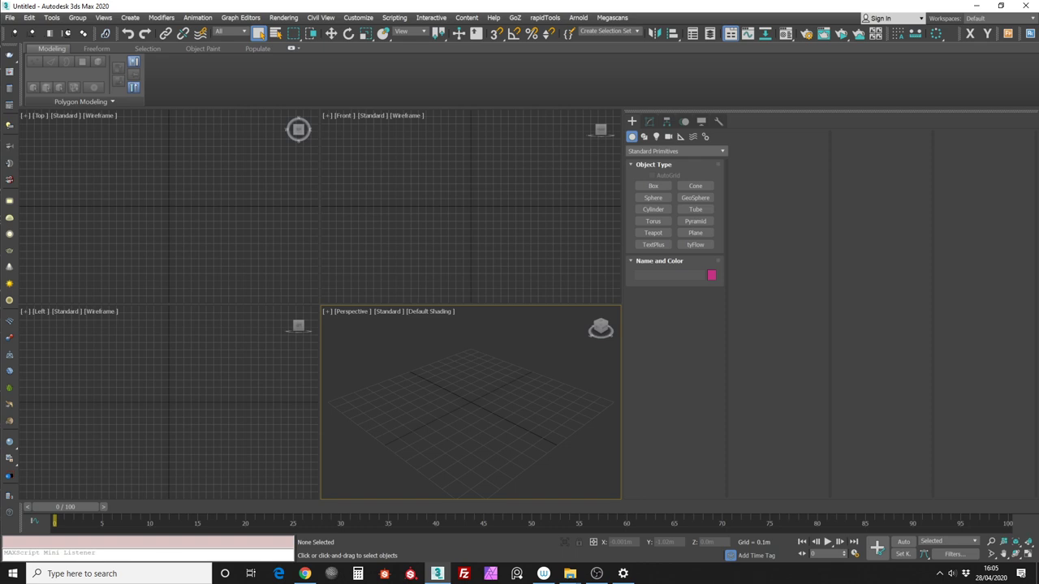
Open the dropship sketch thumbs_018.jpg in Photos, examine it maximized, and minimize it
{"action": "key", "text": "super+e"}
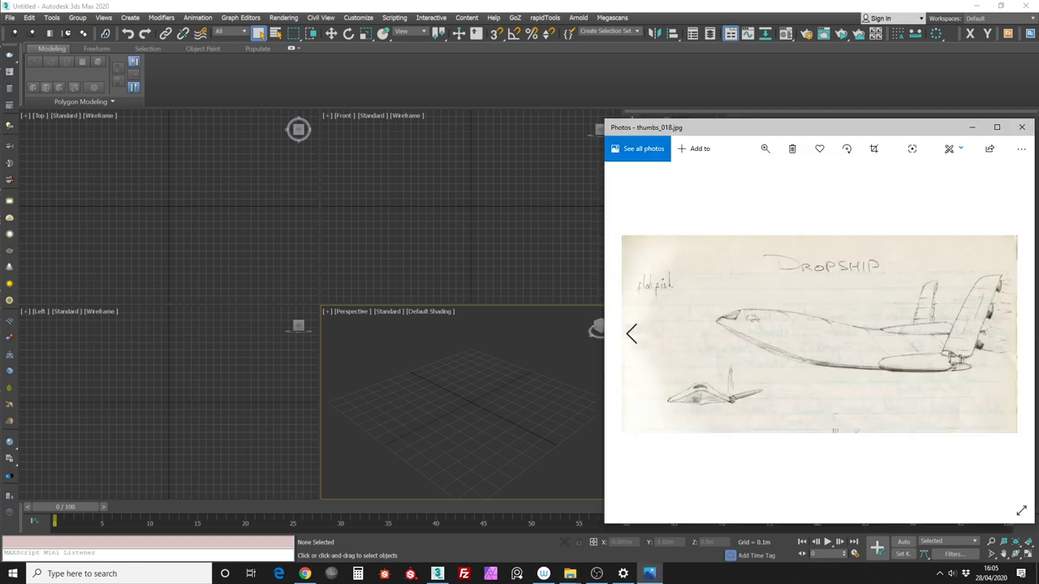
{"action": "left_click_drag", "start_coordinate": [902, 131], "coordinate": [581, 79]}
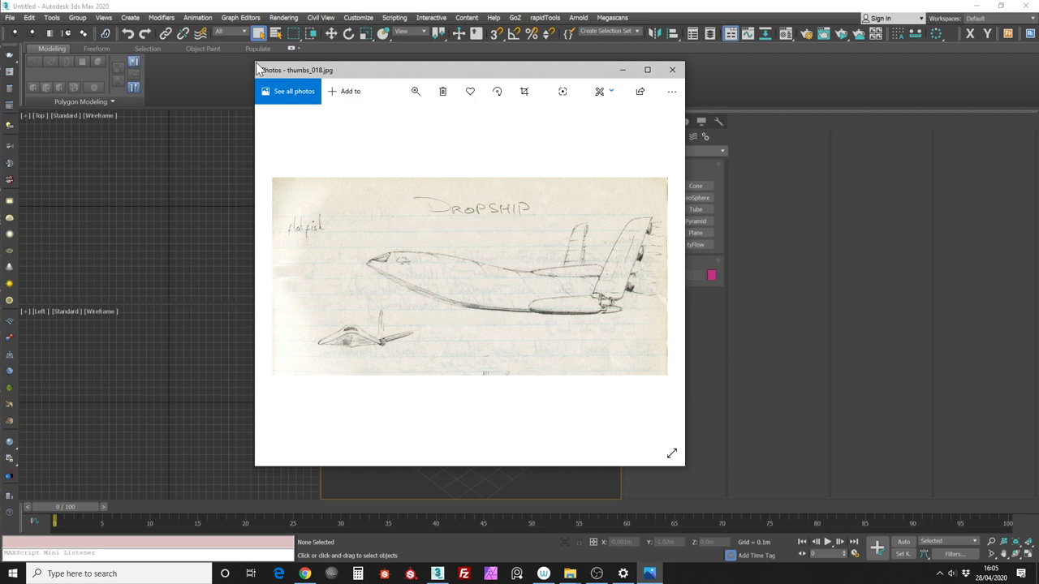
{"action": "left_click_drag", "start_coordinate": [257, 68], "coordinate": [251, 67]}
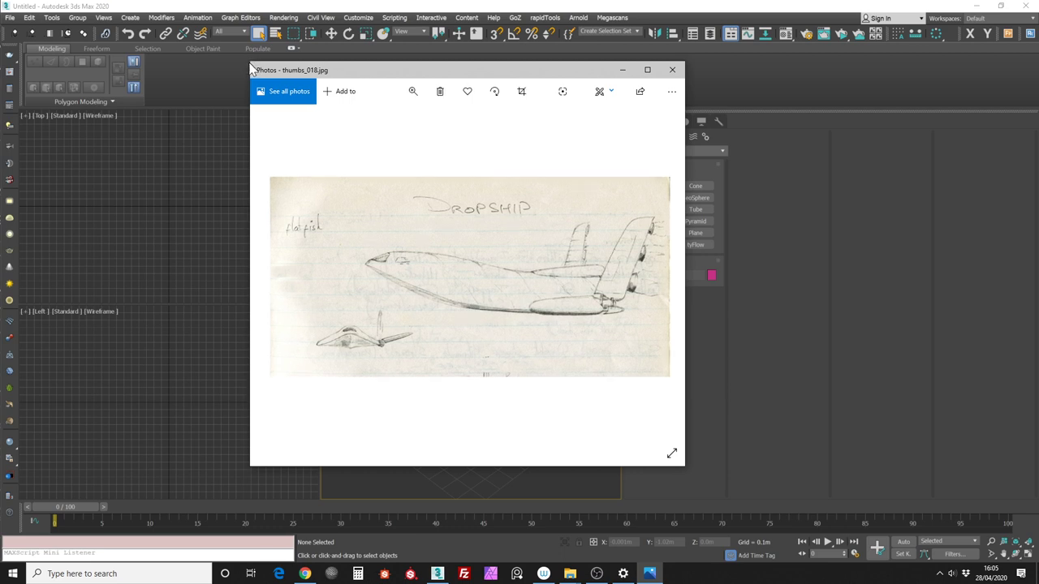
{"action": "left_click", "coordinate": [647, 70]}
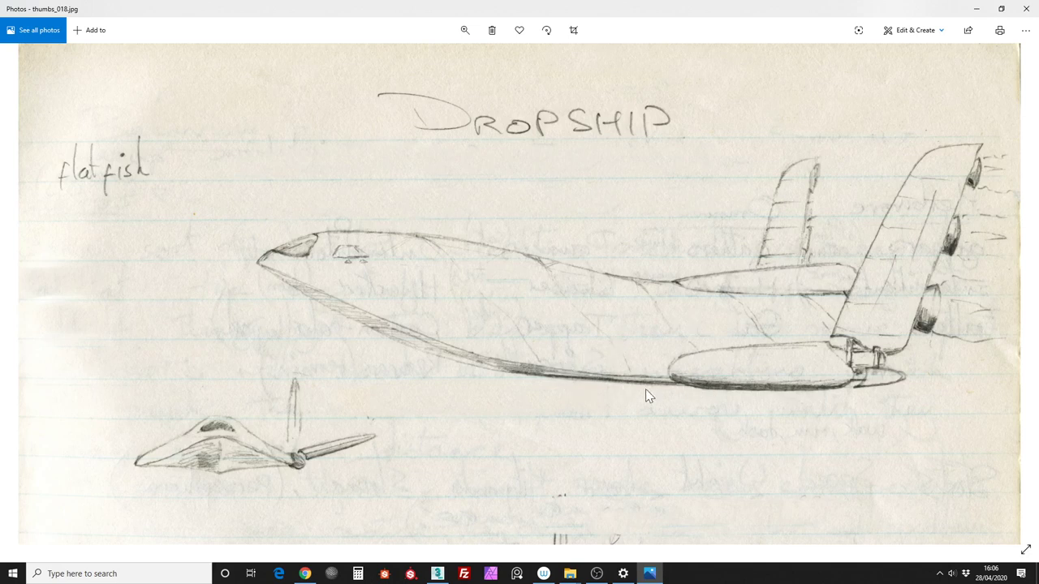
{"action": "left_click", "coordinate": [977, 8]}
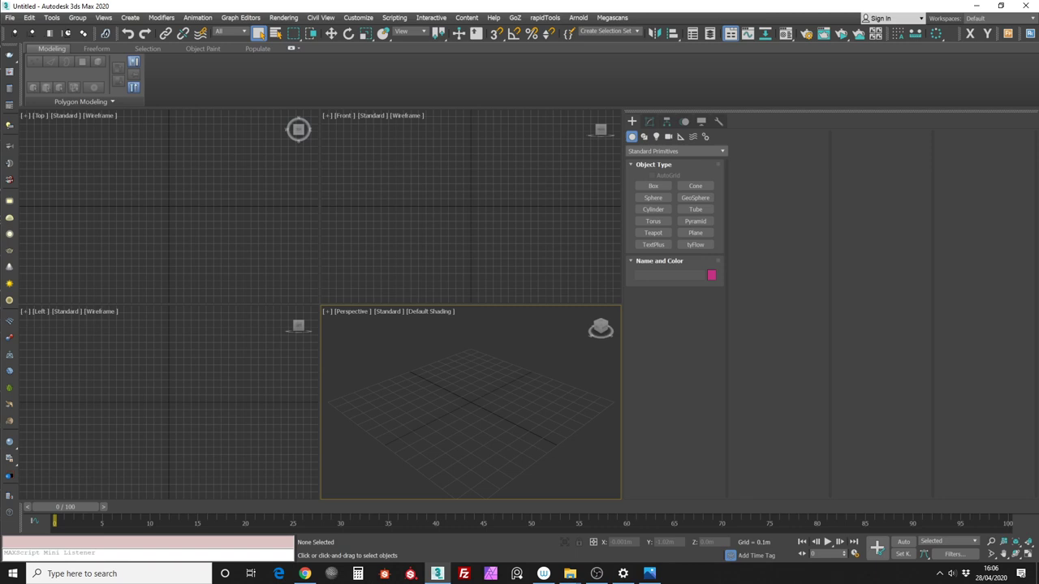
Switch back to 3ds Max and narrow the command panel to a single column to enlarge the viewports
{"action": "key", "text": "alt+Tab"}
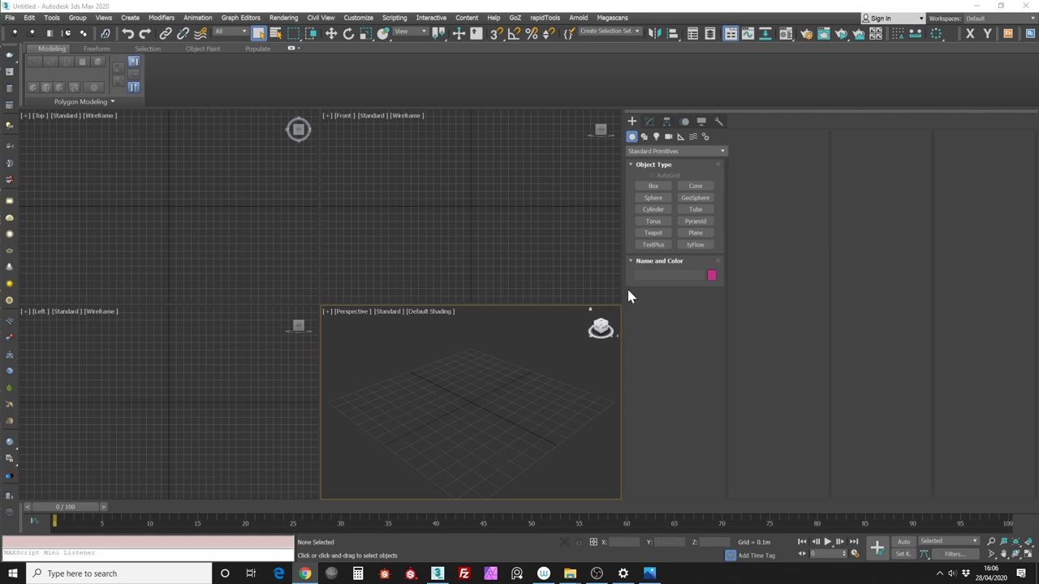
{"action": "left_click", "coordinate": [669, 297]}
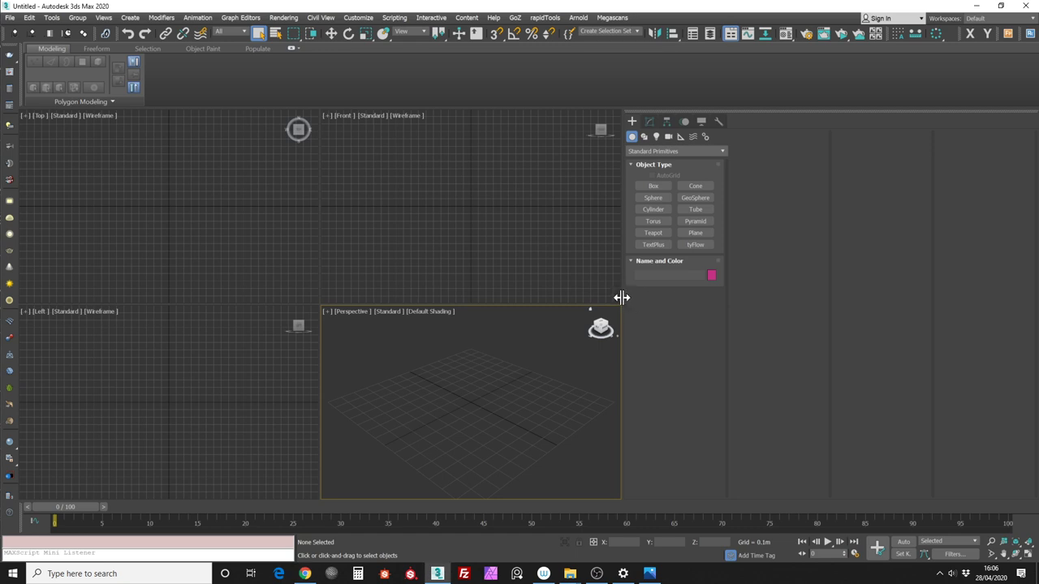
{"action": "left_click_drag", "start_coordinate": [621, 297], "coordinate": [962, 292]}
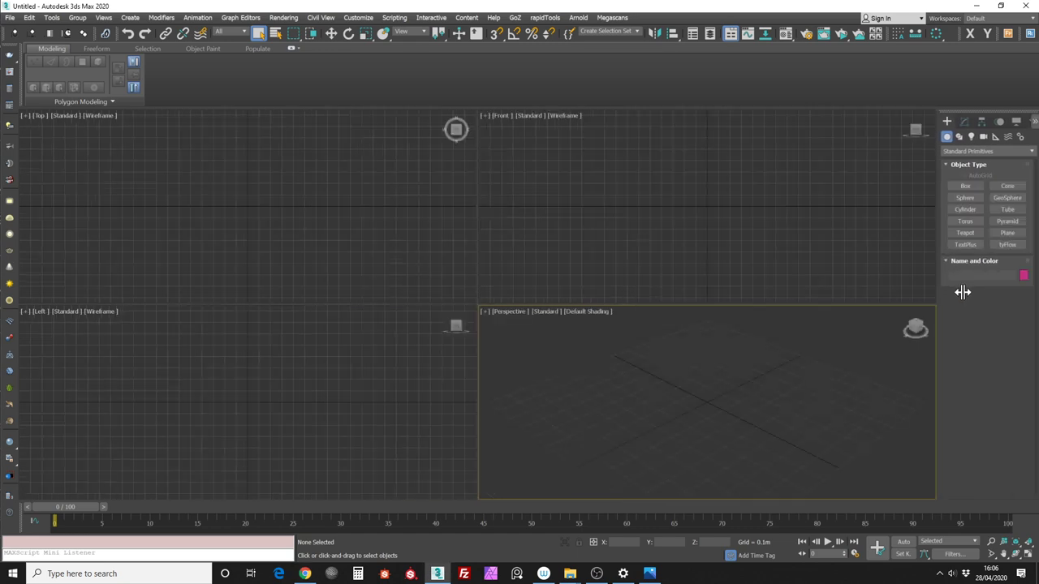
Draw a plane about 1.29 m long and 2.28 m wide in the Left view and maximize that view
{"action": "left_click", "coordinate": [1006, 233]}
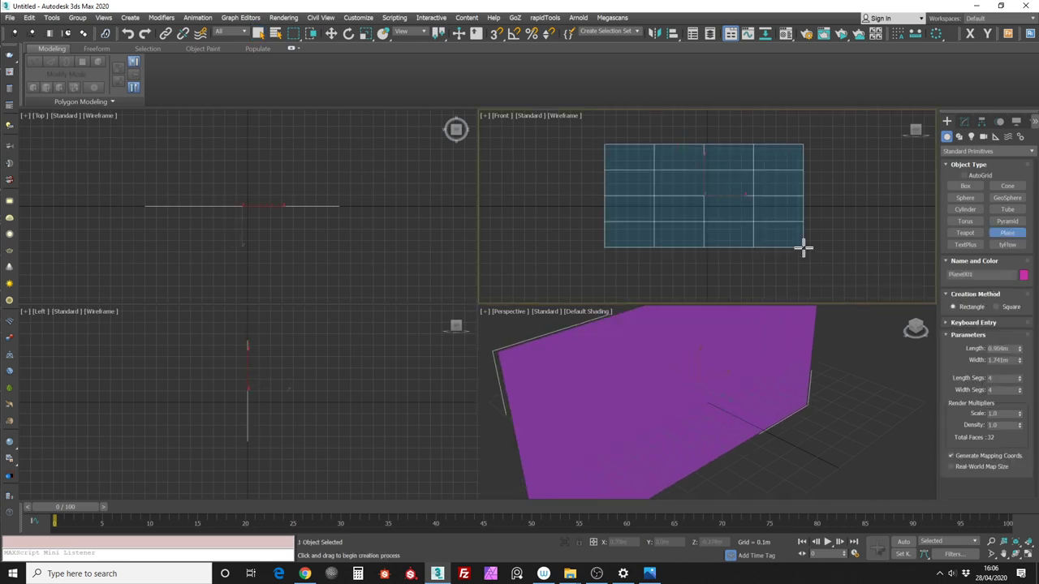
{"action": "left_click_drag", "start_coordinate": [802, 244], "coordinate": [807, 257]}
{"action": "key", "text": "ctrl+z"}
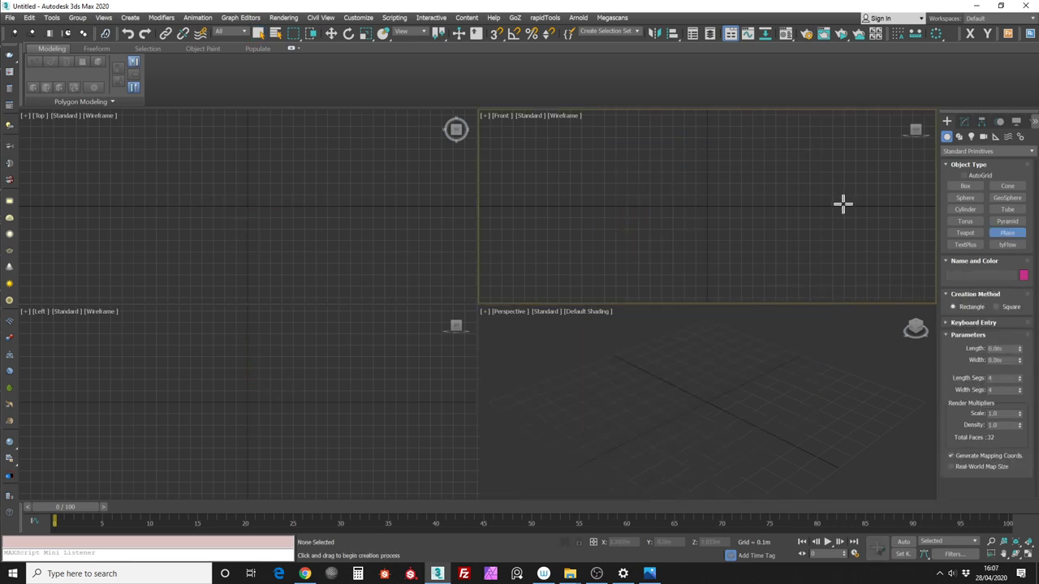
{"action": "left_click_drag", "start_coordinate": [120, 327], "coordinate": [380, 472]}
{"action": "middle_click_drag", "start_coordinate": [413, 431], "coordinate": [439, 429]}
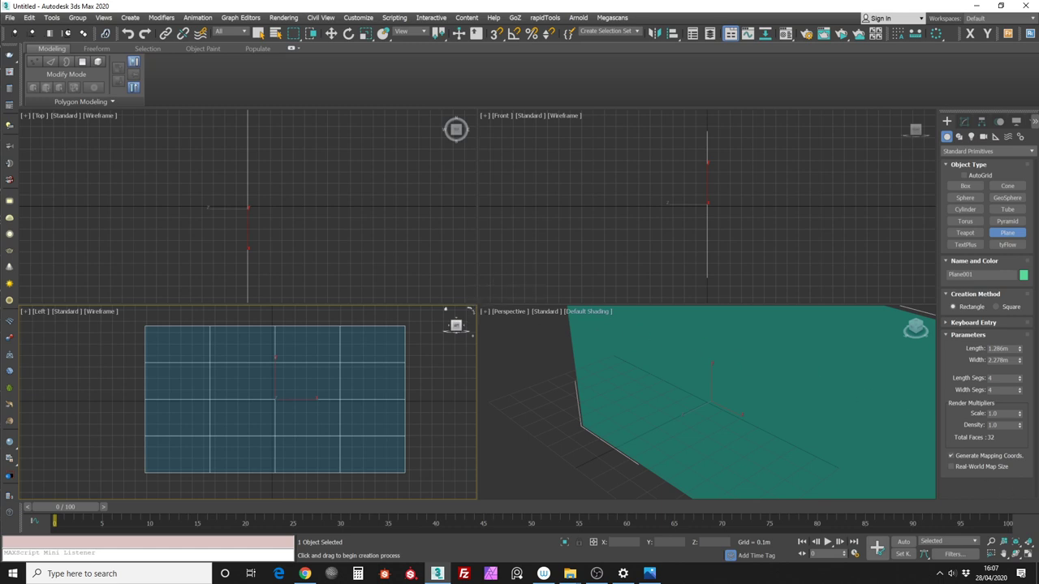
{"action": "left_click", "coordinate": [1029, 556]}
{"action": "scroll", "coordinate": [882, 399], "scroll_direction": "down", "scroll_amount": 2}
{"action": "middle_click_drag", "start_coordinate": [828, 243], "coordinate": [639, 289]}
Set the plane's length and width to 8 m each, finish its creation and deselect it
{"action": "left_click_drag", "start_coordinate": [1011, 349], "coordinate": [836, 354]}
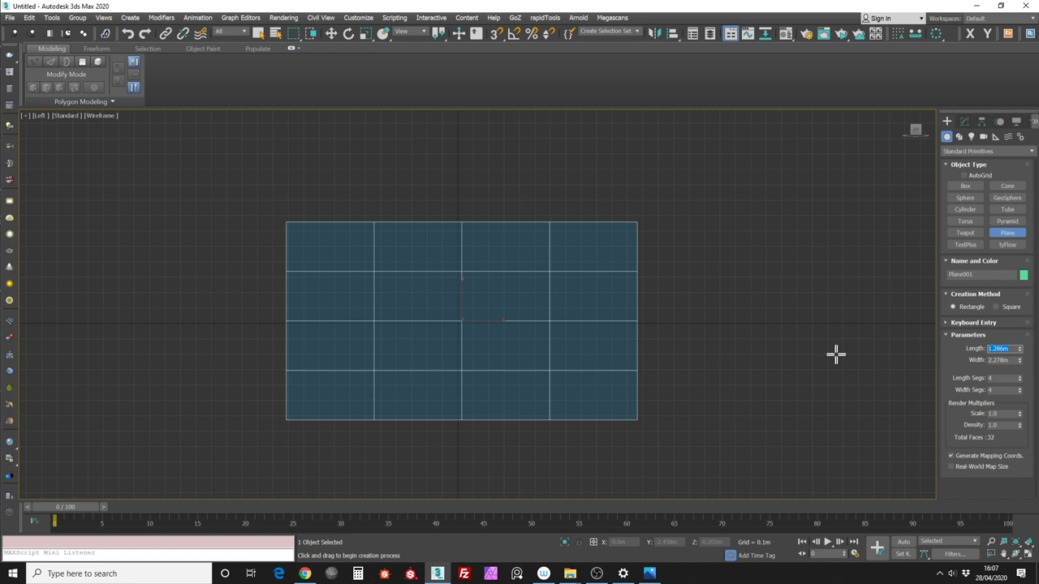
{"action": "key", "text": "BackSpace"}
{"action": "type", "text": "8"}
{"action": "key", "text": "Tab"}
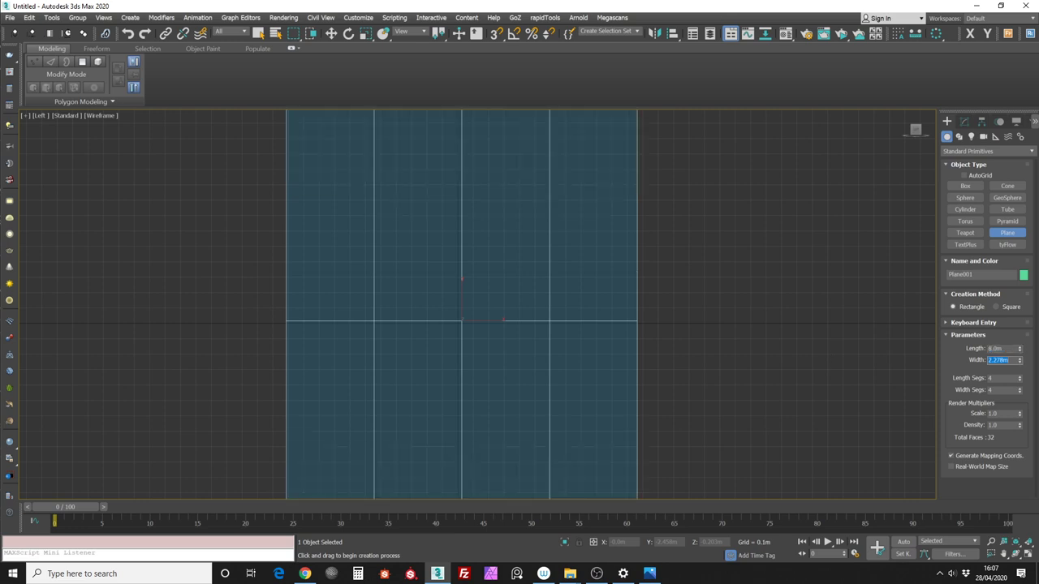
{"action": "type", "text": "8"}
{"action": "key", "text": "Tab"}
{"action": "scroll", "coordinate": [781, 243], "scroll_direction": "down", "scroll_amount": 6}
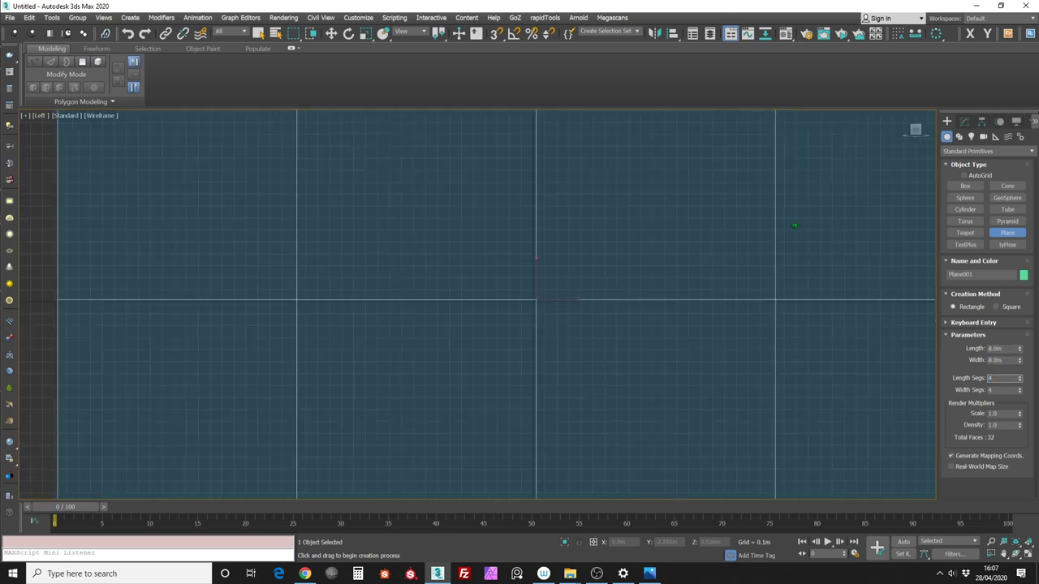
{"action": "scroll", "coordinate": [680, 311], "scroll_direction": "up", "scroll_amount": 2}
{"action": "middle_click_drag", "start_coordinate": [686, 295], "coordinate": [655, 270]}
{"action": "right_click", "coordinate": [705, 266]}
{"action": "left_click", "coordinate": [774, 244]}
In the Material Editor, load the dropship sketch image from its folder as the first material's Diffuse map
{"action": "left_click", "coordinate": [785, 33]}
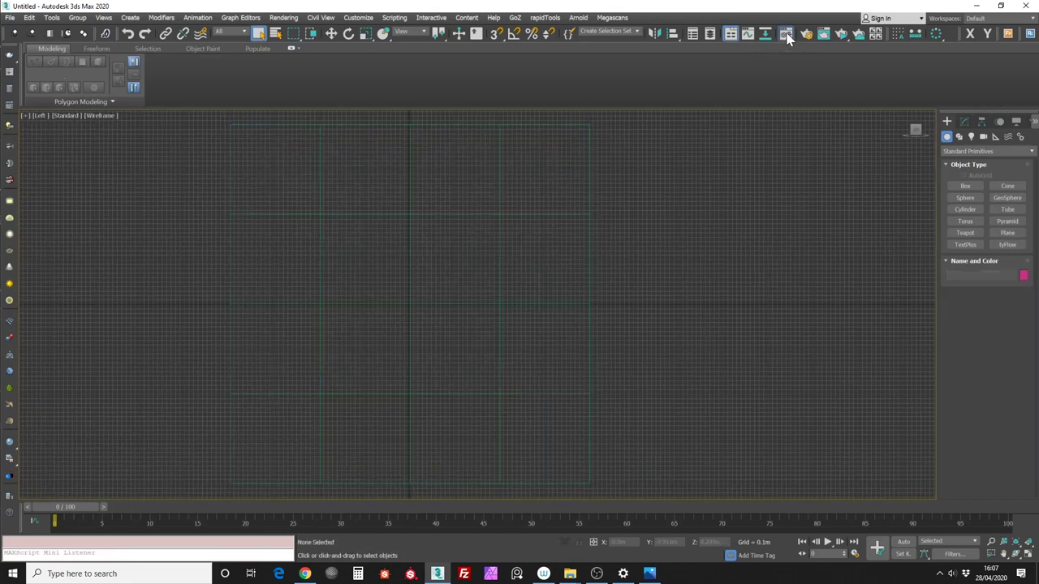
{"action": "left_click_drag", "start_coordinate": [334, 120], "coordinate": [712, 104]}
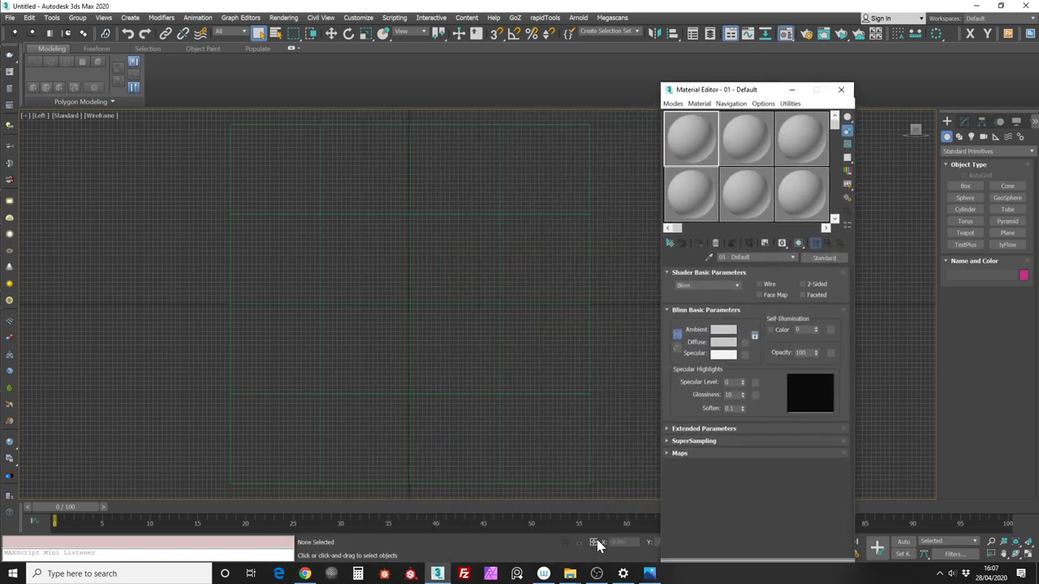
{"action": "mouse_move", "coordinate": [568, 573]}
{"action": "left_click", "coordinate": [516, 537]}
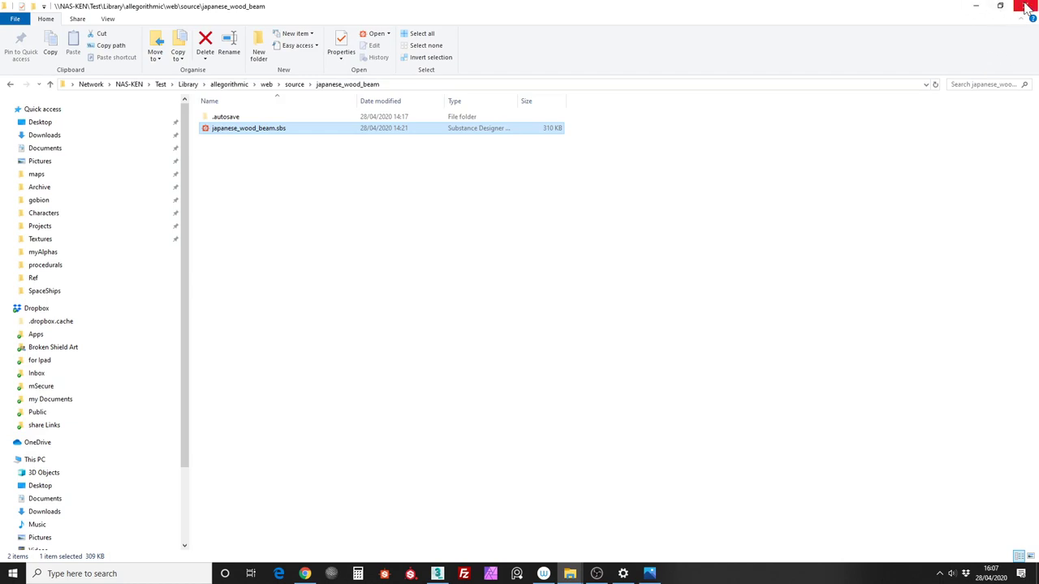
{"action": "left_click", "coordinate": [978, 7]}
{"action": "mouse_move", "coordinate": [572, 574]}
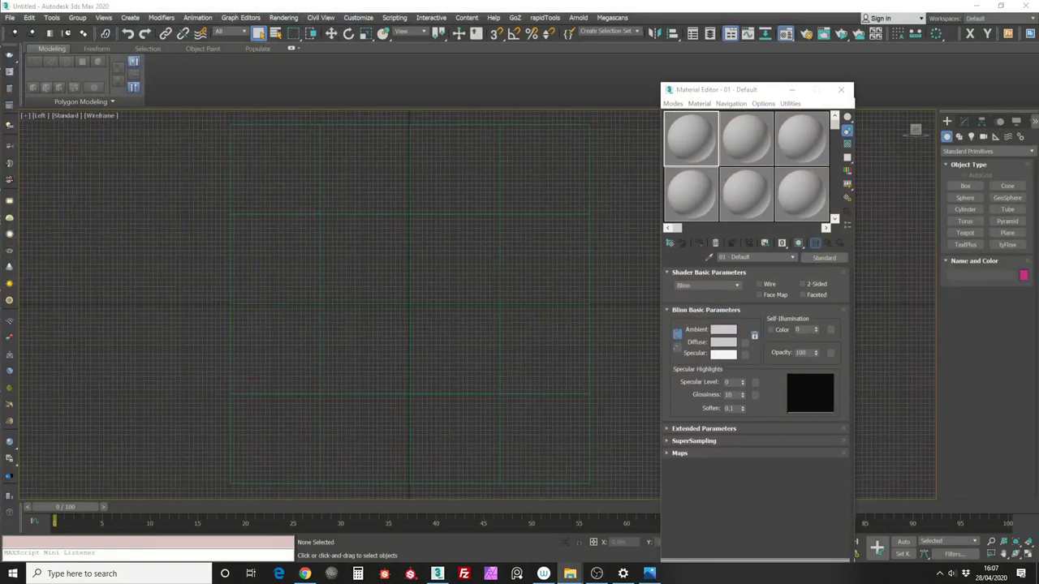
{"action": "left_click_drag", "start_coordinate": [1038, 292], "coordinate": [744, 342]}
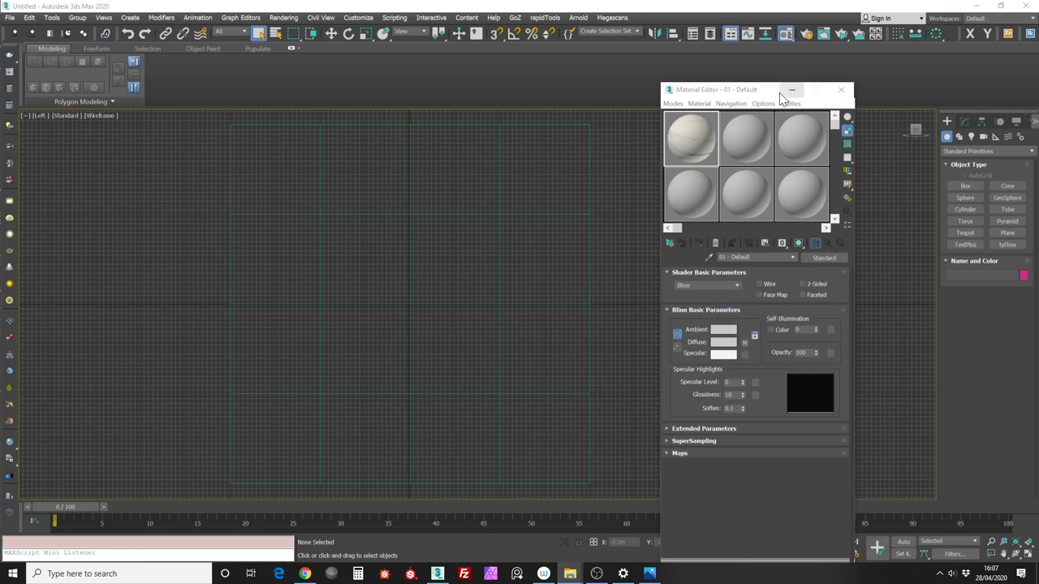
Assign the sketch material to the plane and display its map in a shaded Left view
{"action": "left_click_drag", "start_coordinate": [742, 93], "coordinate": [686, 88]}
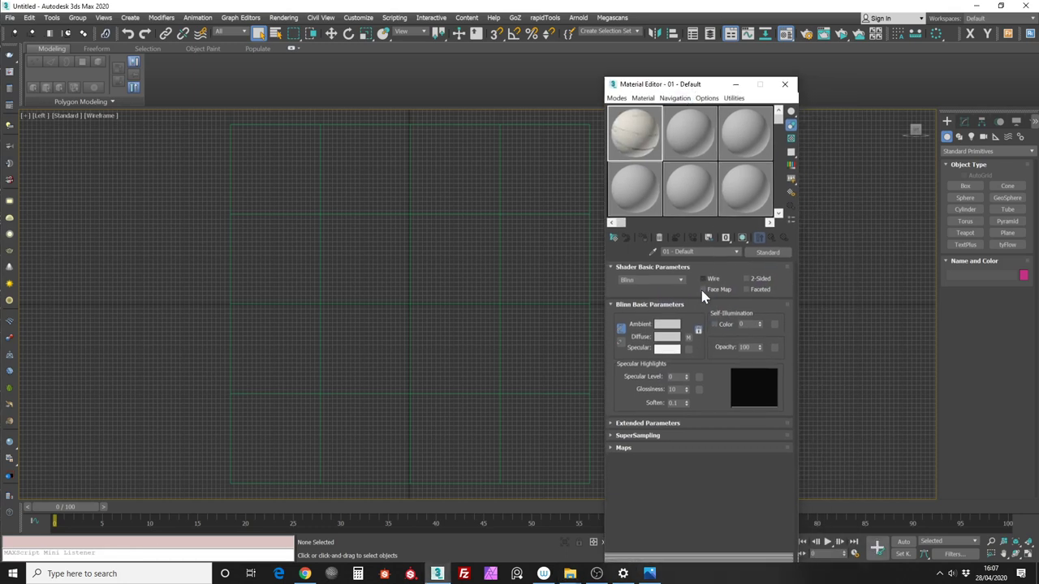
{"action": "left_click", "coordinate": [587, 203]}
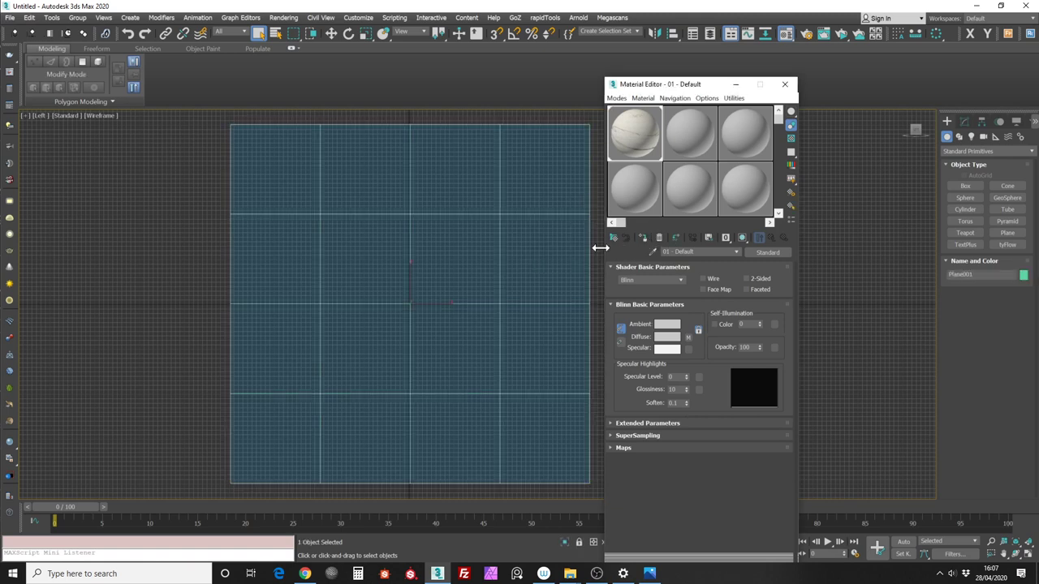
{"action": "middle_click_drag", "start_coordinate": [557, 247], "coordinate": [530, 264]}
{"action": "key", "text": "F3"}
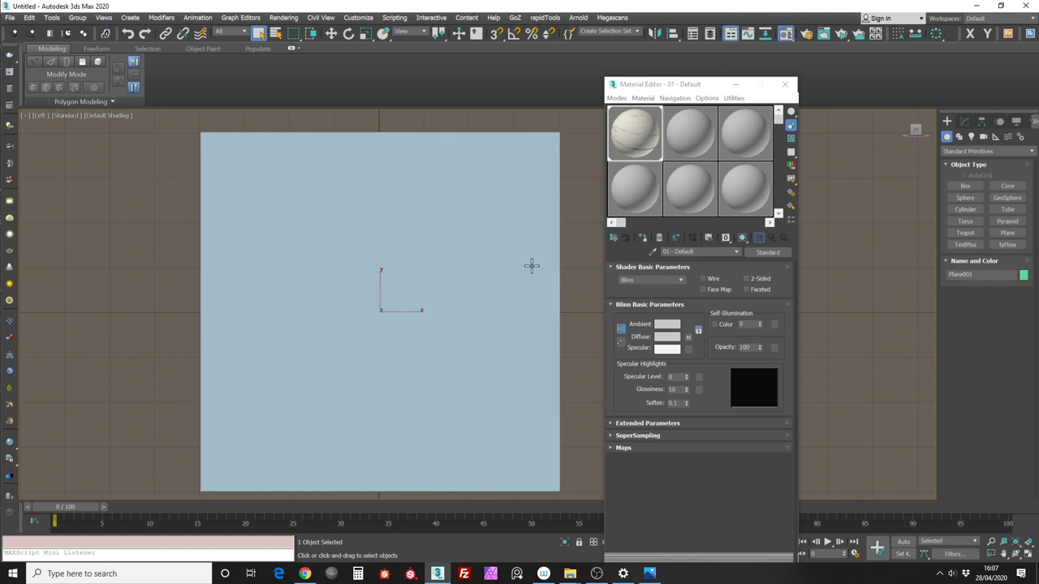
{"action": "left_click", "coordinate": [743, 238]}
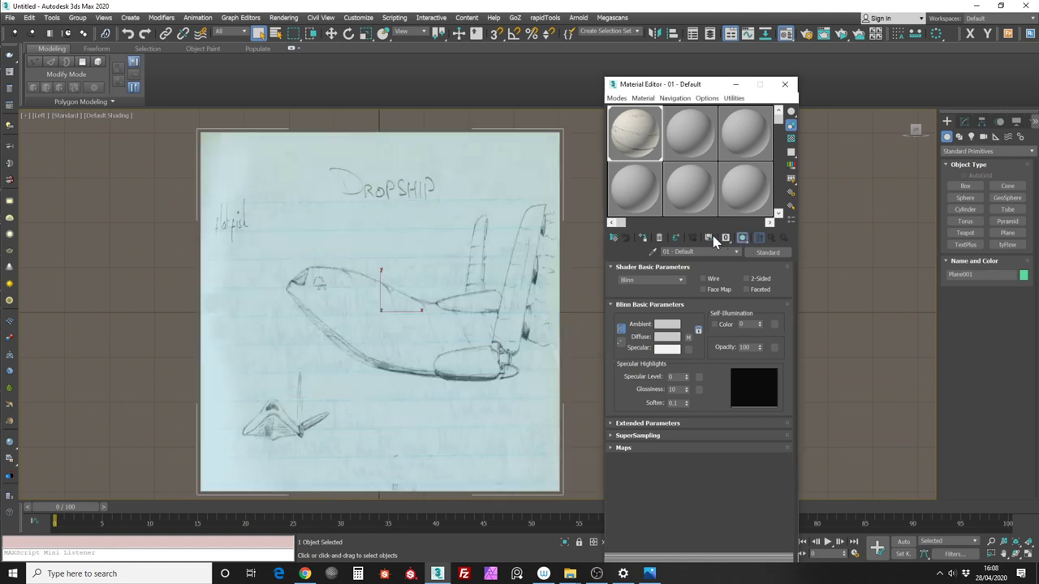
Change the Left view's background to a dark gradient and hide the grid
{"action": "left_click", "coordinate": [110, 115]}
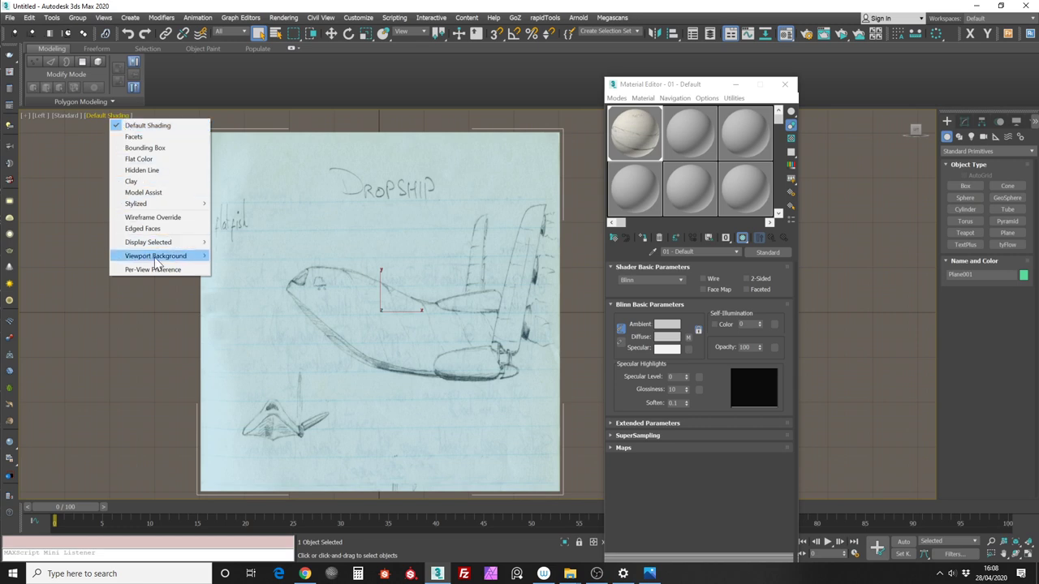
{"action": "mouse_move", "coordinate": [162, 256]}
{"action": "left_click", "coordinate": [237, 256]}
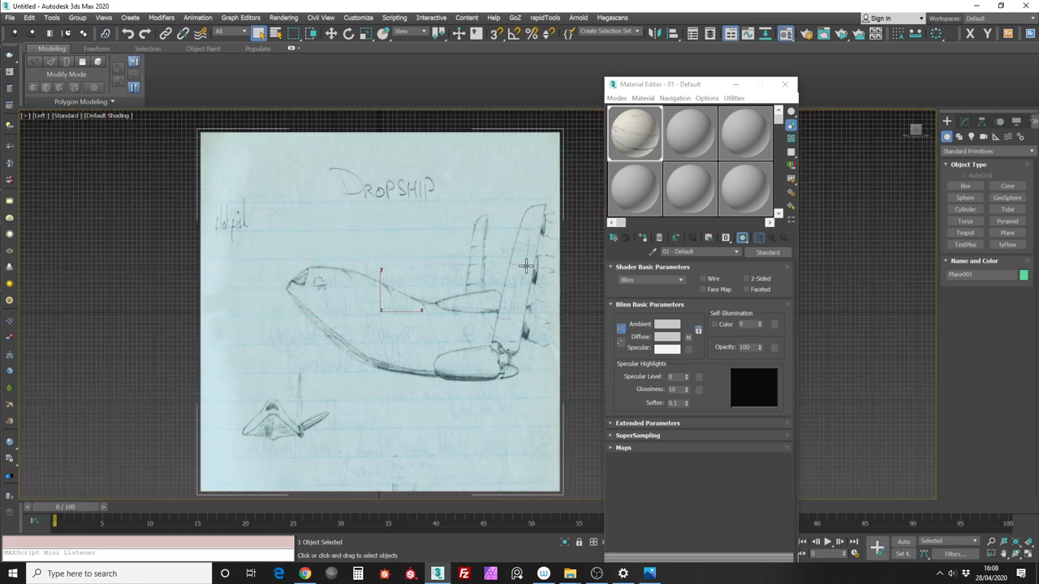
{"action": "middle_click_drag", "start_coordinate": [590, 246], "coordinate": [554, 234]}
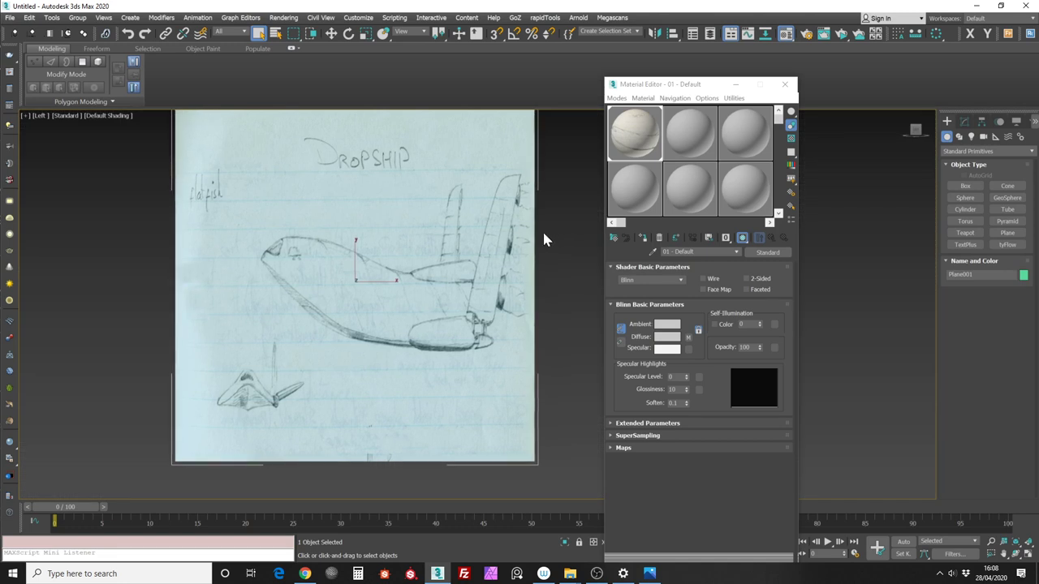
Add a UVW Map modifier to the plane
{"action": "left_click", "coordinate": [965, 122]}
{"action": "left_click", "coordinate": [1031, 153]}
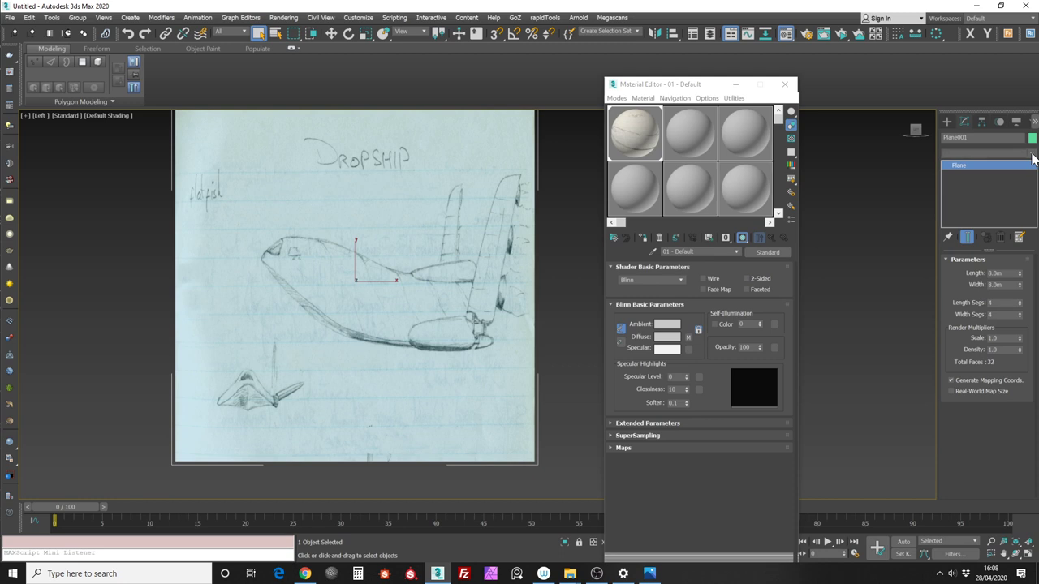
{"action": "left_click", "coordinate": [1030, 154]}
{"action": "left_click_drag", "start_coordinate": [1030, 166], "coordinate": [1035, 421]}
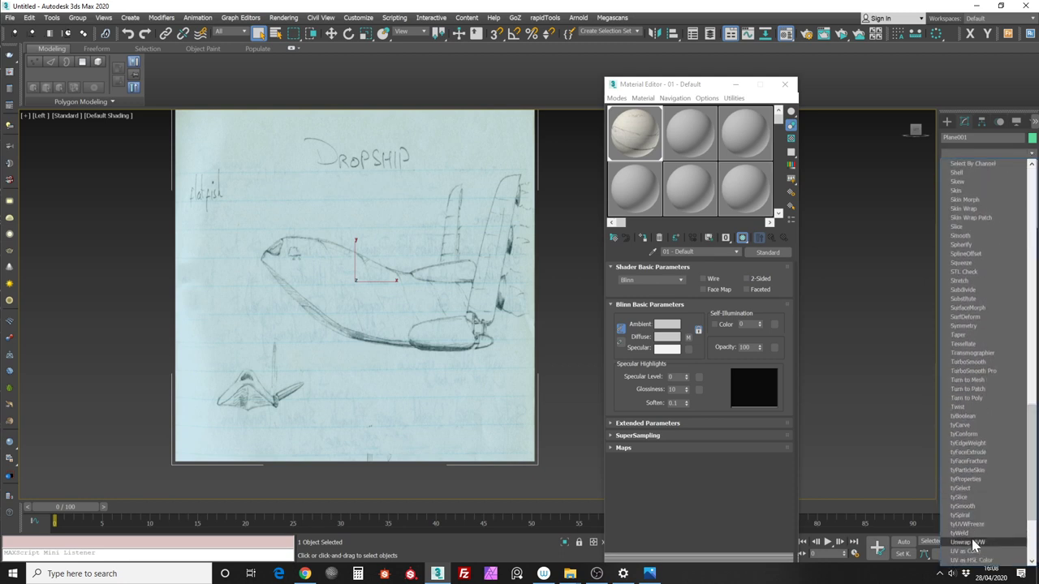
{"action": "scroll", "coordinate": [982, 519], "scroll_direction": "down", "scroll_amount": 5}
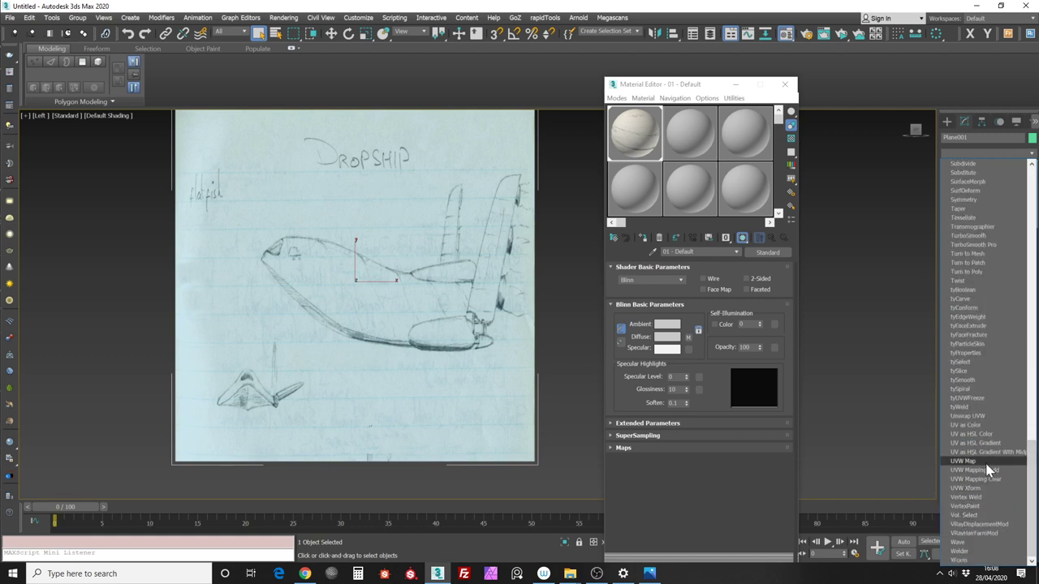
{"action": "left_click", "coordinate": [984, 460]}
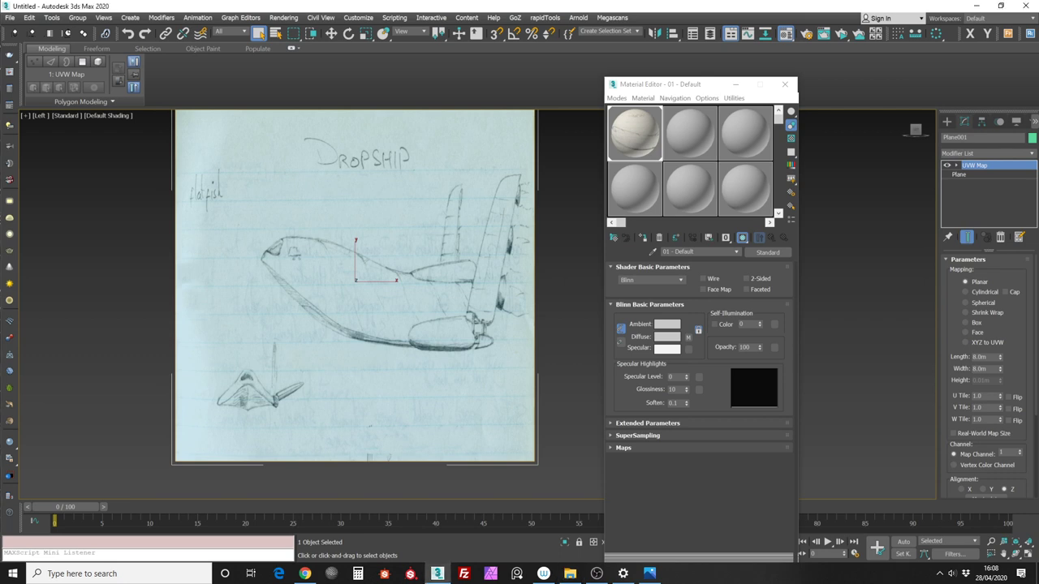
Apply Bitmap Fit to the plane's UVW Map using thumbs_018.jpg from the SpaceShips folder
{"action": "scroll", "coordinate": [1032, 335], "scroll_direction": "down", "scroll_amount": 4}
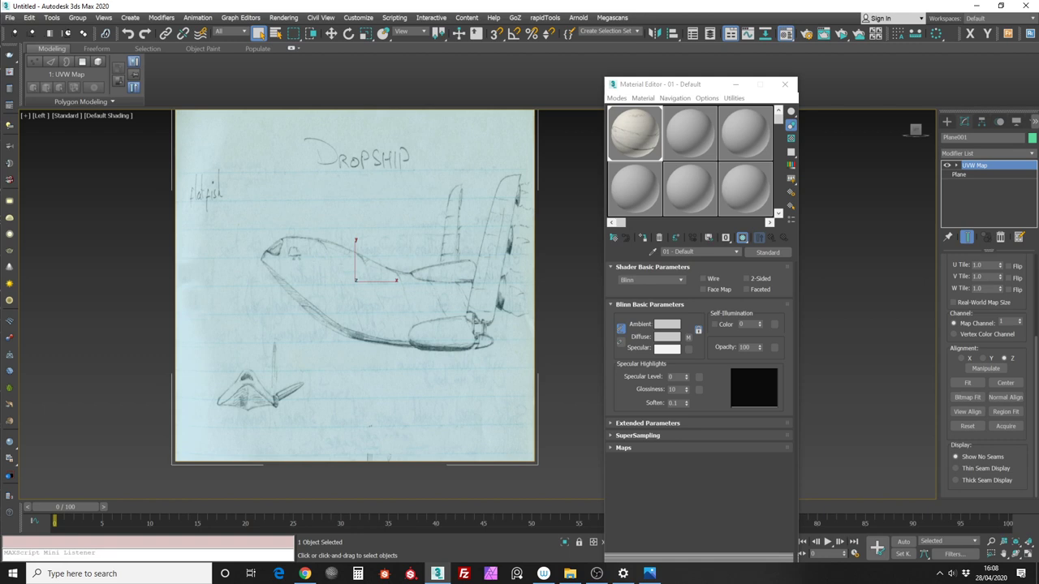
{"action": "left_click", "coordinate": [966, 397]}
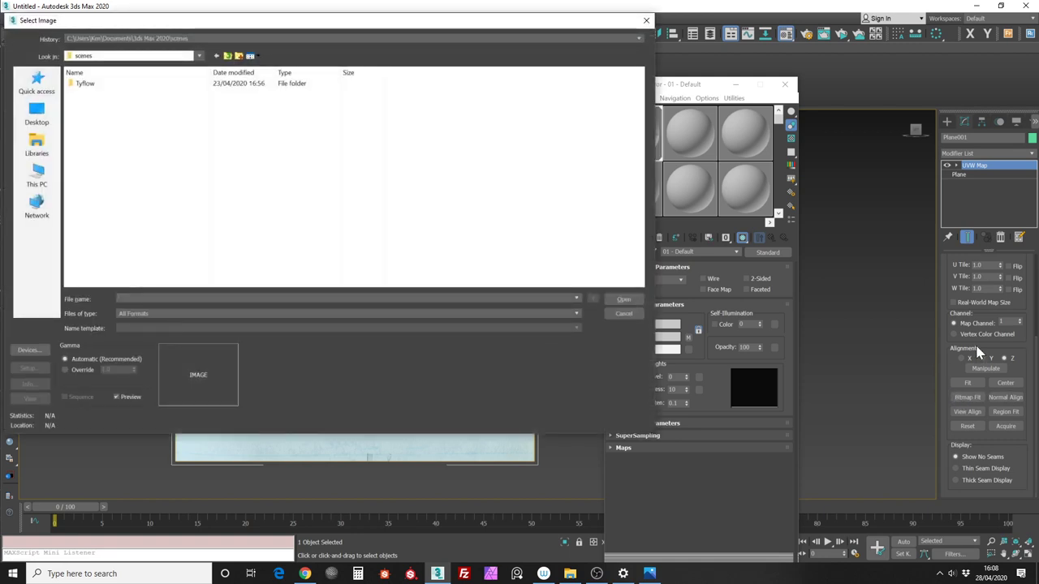
{"action": "left_click_drag", "start_coordinate": [230, 22], "coordinate": [311, 50]}
{"action": "left_click", "coordinate": [339, 64]}
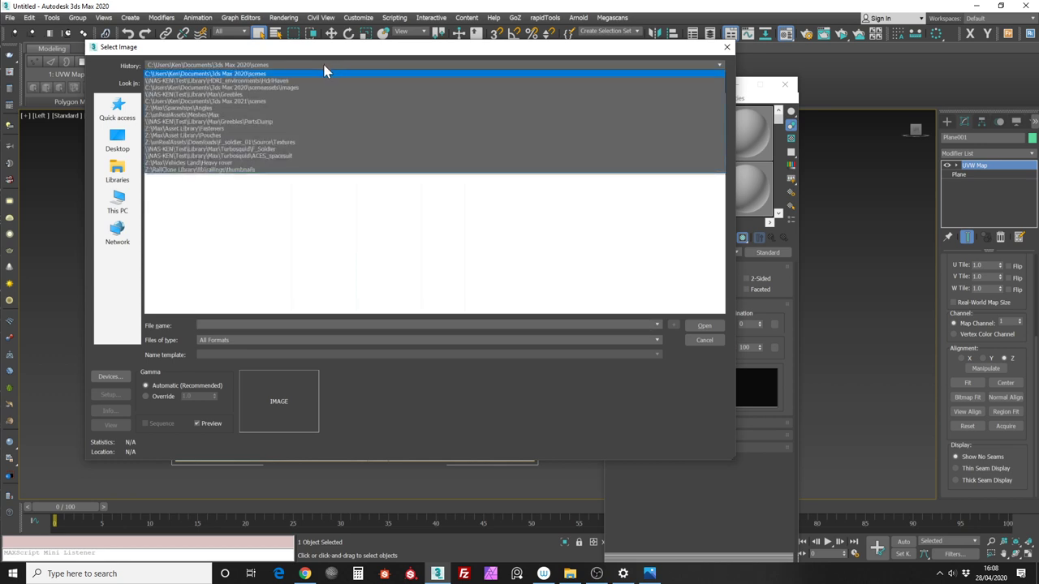
{"action": "left_click", "coordinate": [345, 261]}
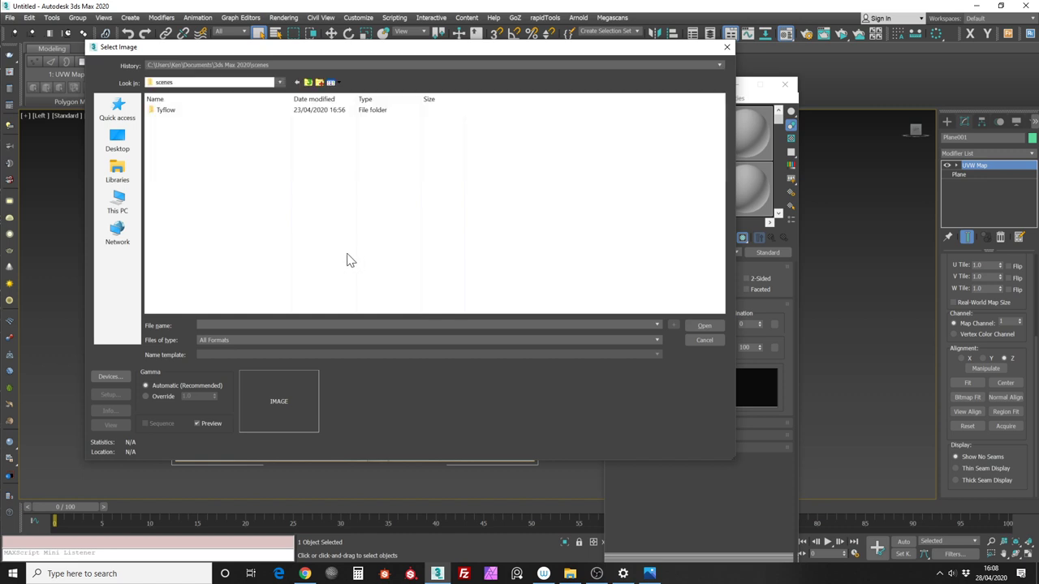
{"action": "left_click", "coordinate": [570, 572]}
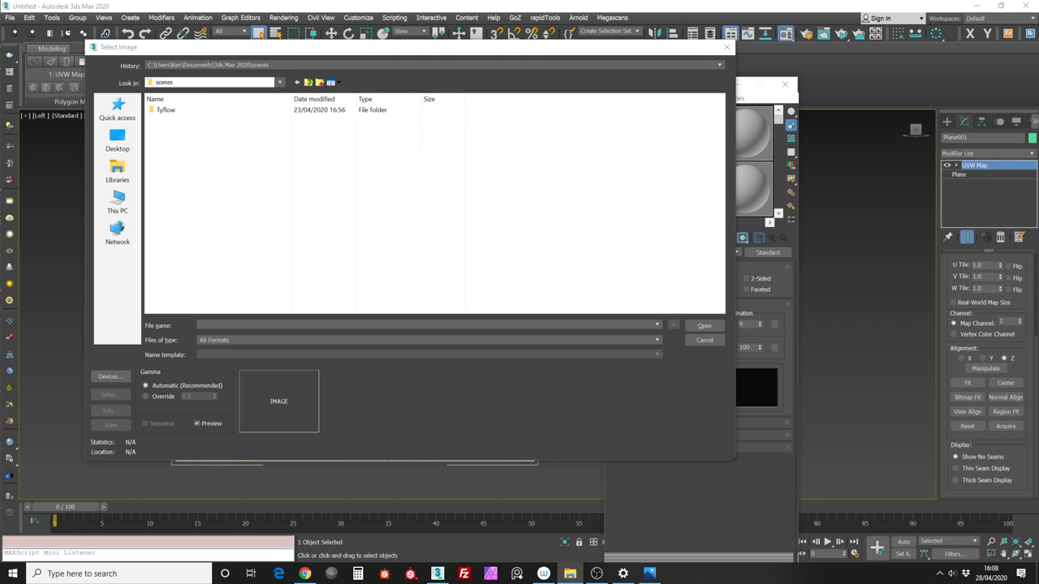
{"action": "left_click", "coordinate": [304, 65]}
{"action": "left_click", "coordinate": [270, 325]}
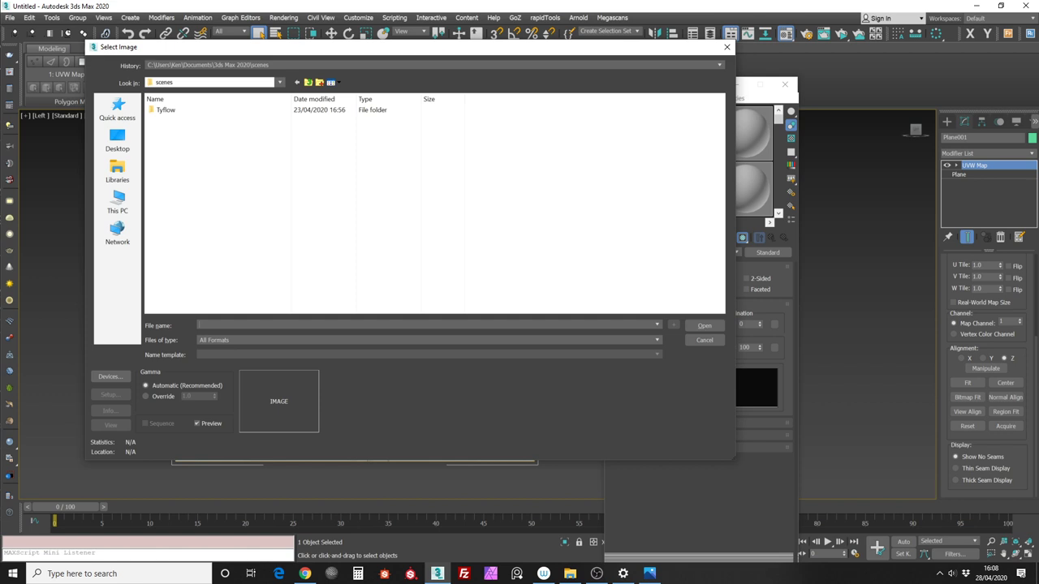
{"action": "key", "text": "Return"}
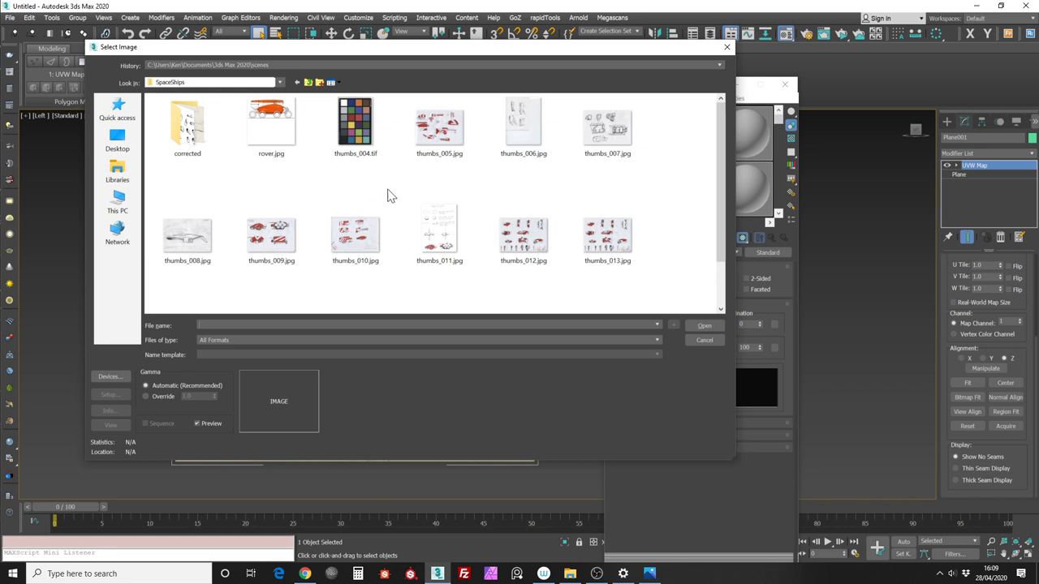
{"action": "left_click_drag", "start_coordinate": [722, 169], "coordinate": [728, 225]}
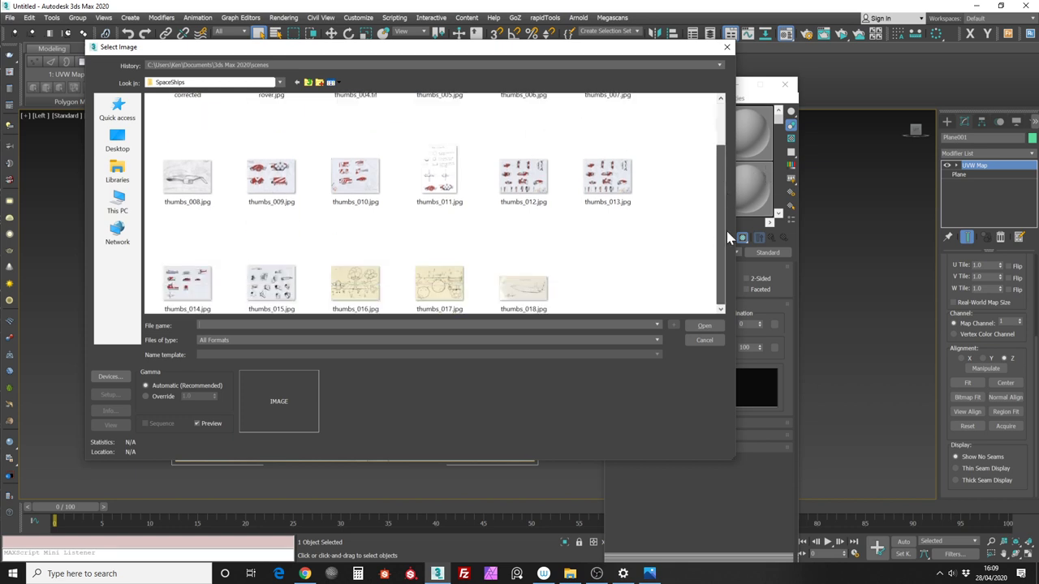
{"action": "left_click", "coordinate": [519, 292]}
{"action": "left_click", "coordinate": [704, 325]}
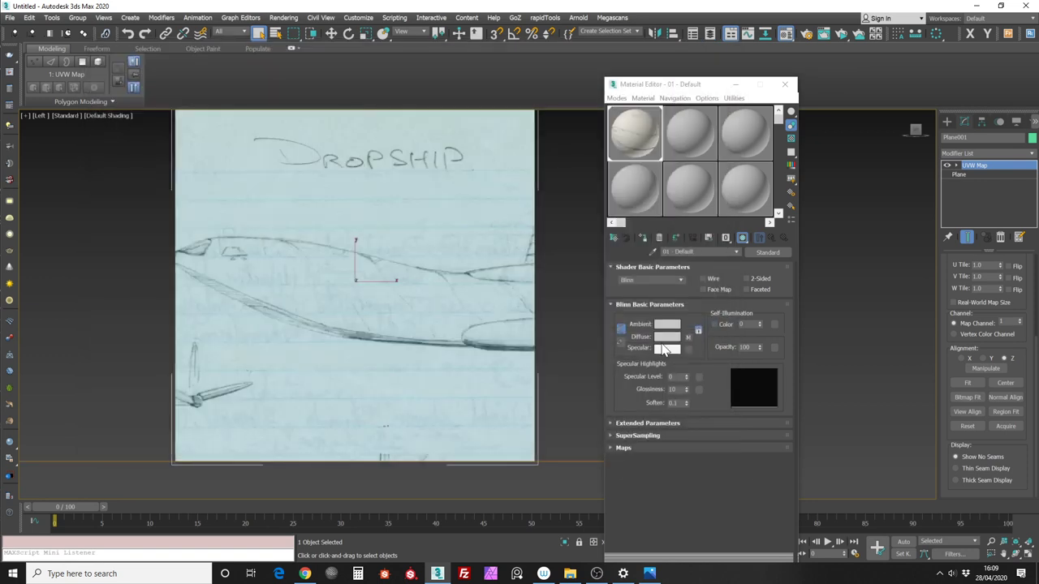
{"action": "left_click", "coordinate": [967, 397]}
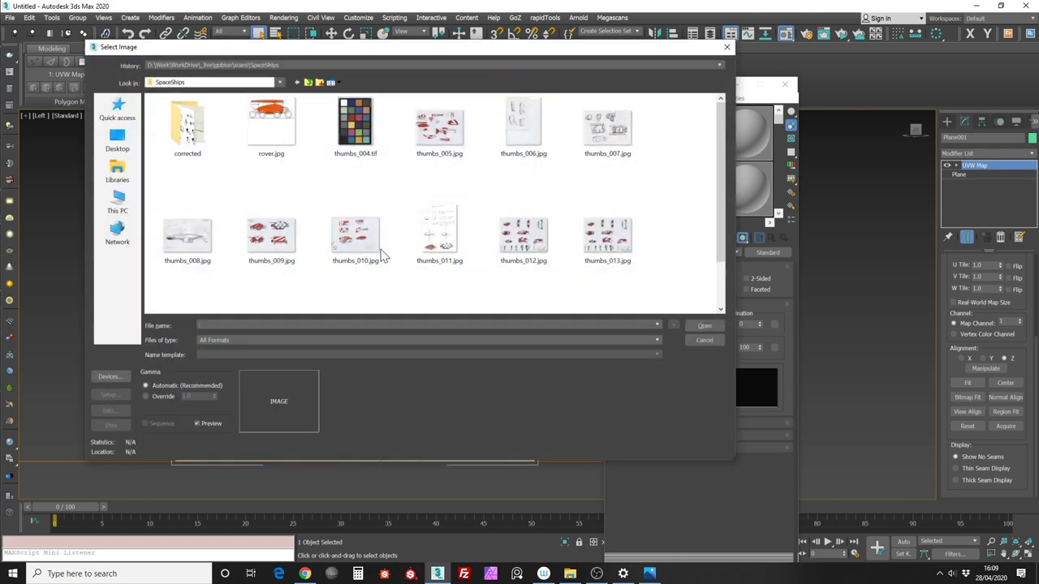
{"action": "left_click", "coordinate": [705, 341]}
Activate the UVW Map's gizmo and scale it down uniformly until the full sketch image fits across the plane
{"action": "scroll", "coordinate": [480, 235], "scroll_direction": "down", "scroll_amount": 5}
{"action": "middle_click_drag", "start_coordinate": [460, 270], "coordinate": [408, 287]}
{"action": "scroll", "coordinate": [448, 276], "scroll_direction": "up", "scroll_amount": 3}
{"action": "left_click", "coordinate": [986, 176]}
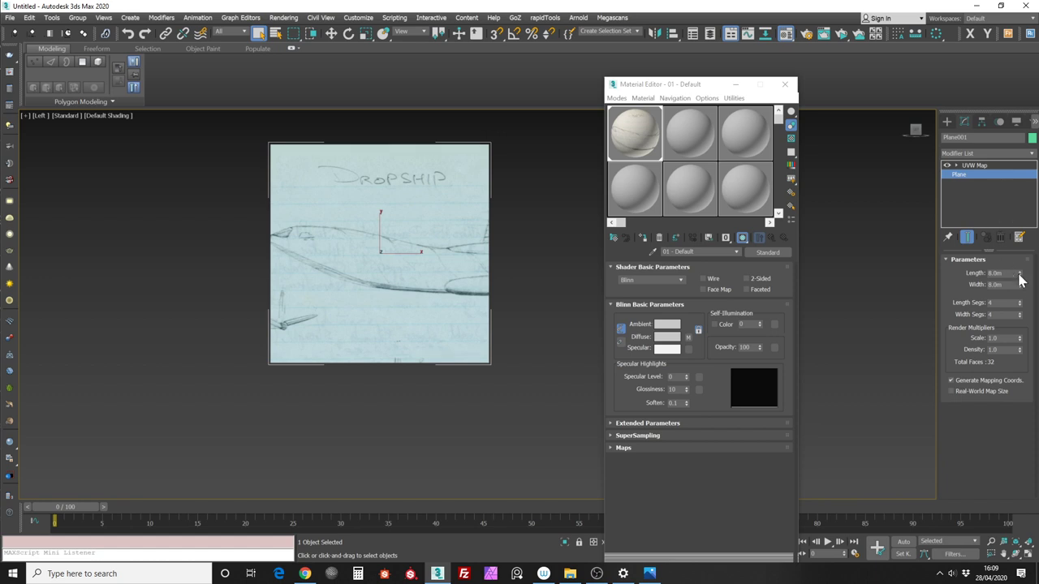
{"action": "left_click", "coordinate": [989, 165]}
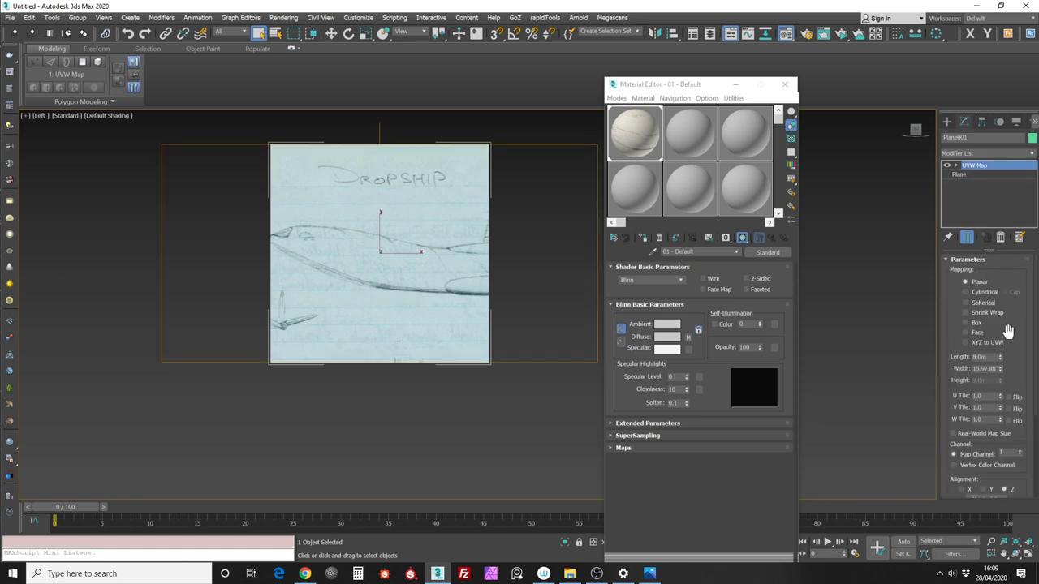
{"action": "left_click", "coordinate": [956, 166]}
{"action": "left_click", "coordinate": [976, 174]}
{"action": "middle_click_drag", "start_coordinate": [409, 235], "coordinate": [416, 249]}
{"action": "key", "text": "r"}
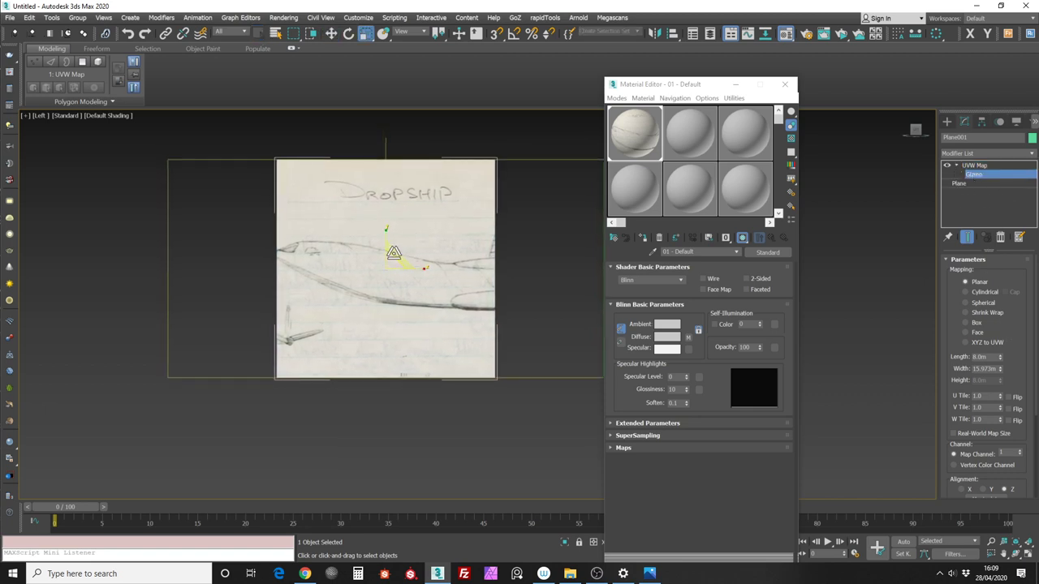
{"action": "left_click_drag", "start_coordinate": [396, 252], "coordinate": [368, 272]}
{"action": "middle_click_drag", "start_coordinate": [411, 257], "coordinate": [392, 263]}
Shift and enlarge the mapping gizmo so the side-view dropship spans the plane's width, and close the Material Editor
{"action": "key", "text": "w"}
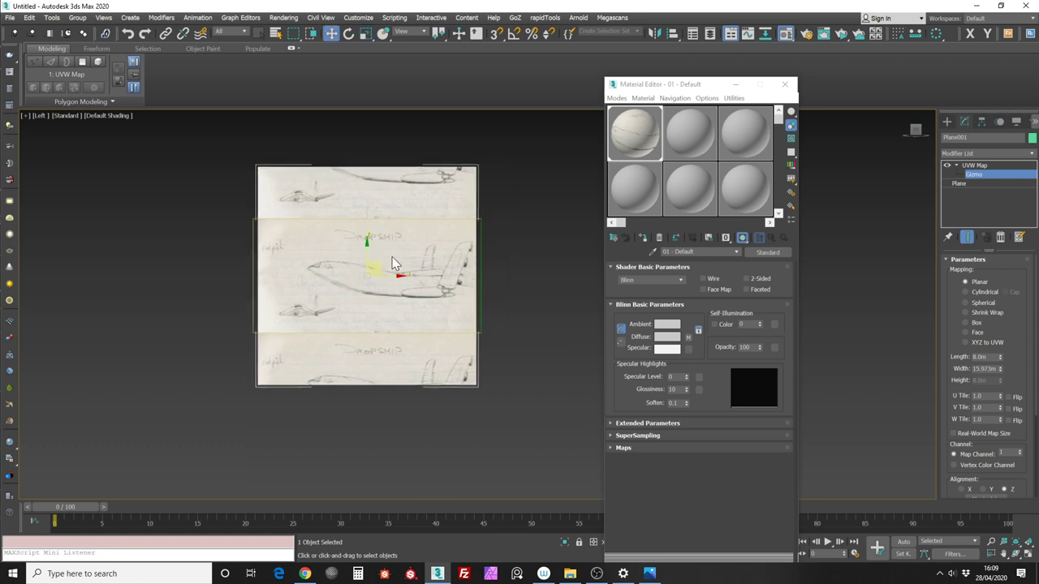
{"action": "left_click_drag", "start_coordinate": [392, 264], "coordinate": [374, 256]}
{"action": "middle_click_drag", "start_coordinate": [375, 256], "coordinate": [369, 261]}
{"action": "key", "text": "r"}
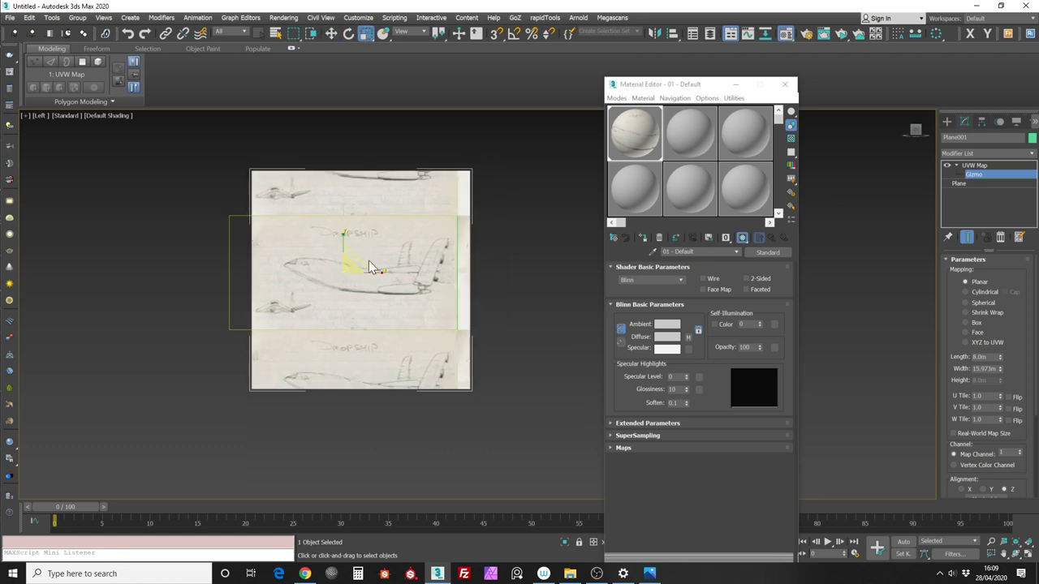
{"action": "left_click_drag", "start_coordinate": [359, 261], "coordinate": [369, 256]}
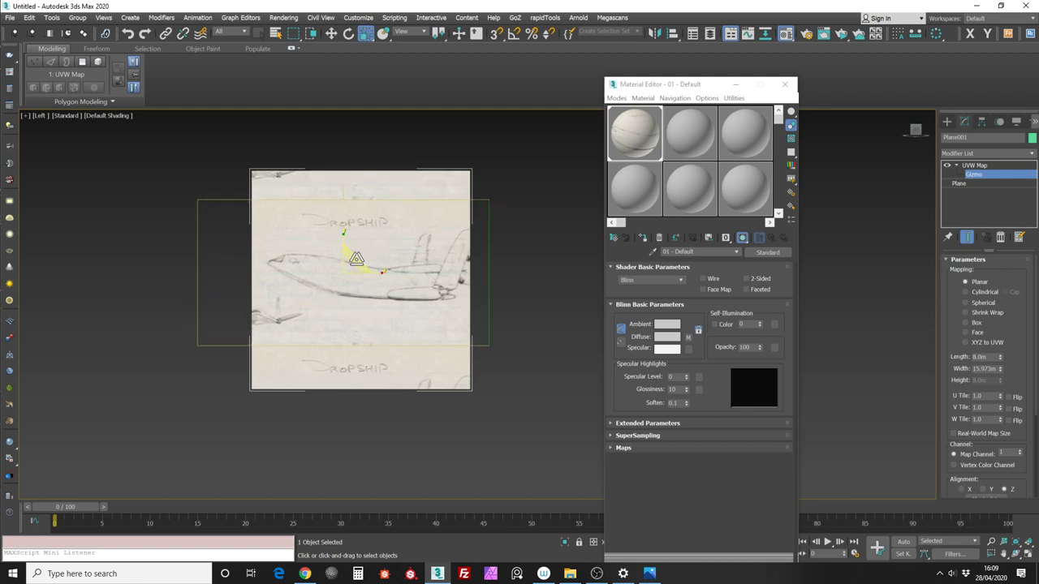
{"action": "key", "text": "e"}
{"action": "key", "text": "w"}
{"action": "left_click_drag", "start_coordinate": [356, 259], "coordinate": [345, 257]}
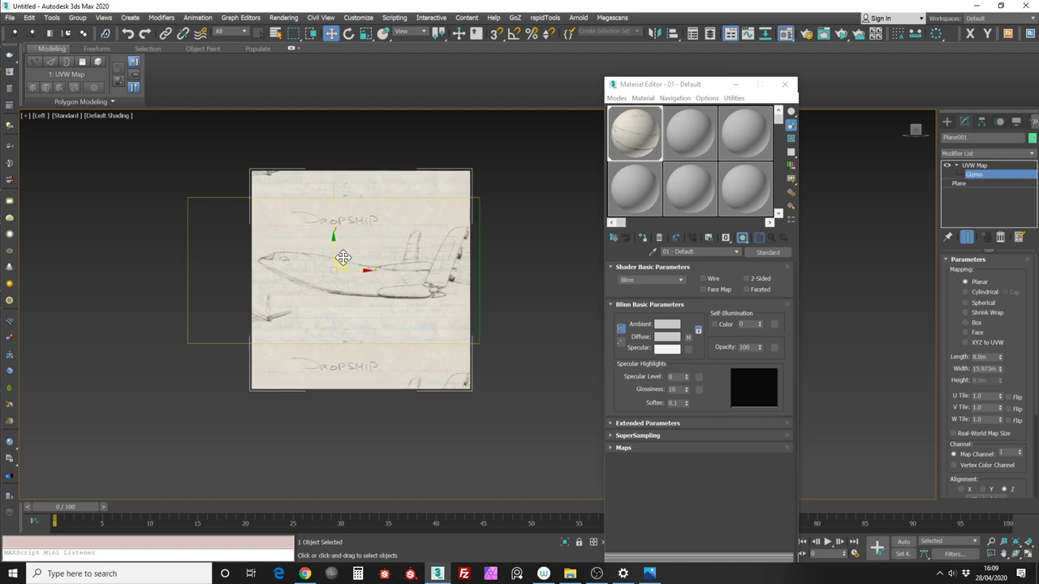
{"action": "scroll", "coordinate": [378, 252], "scroll_direction": "up", "scroll_amount": 4}
{"action": "scroll", "coordinate": [372, 235], "scroll_direction": "down", "scroll_amount": 2}
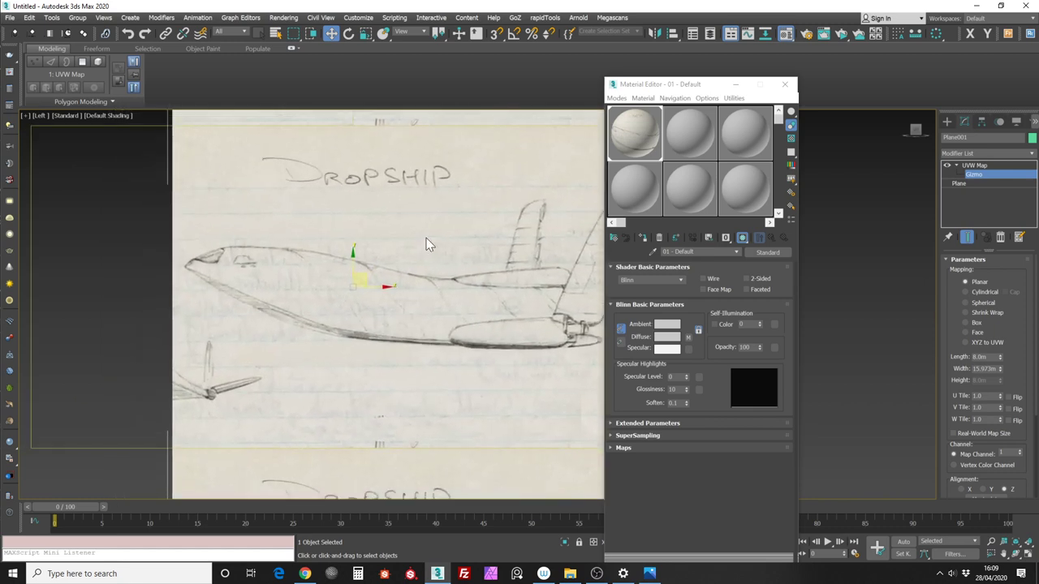
{"action": "scroll", "coordinate": [403, 225], "scroll_direction": "down", "scroll_amount": 3}
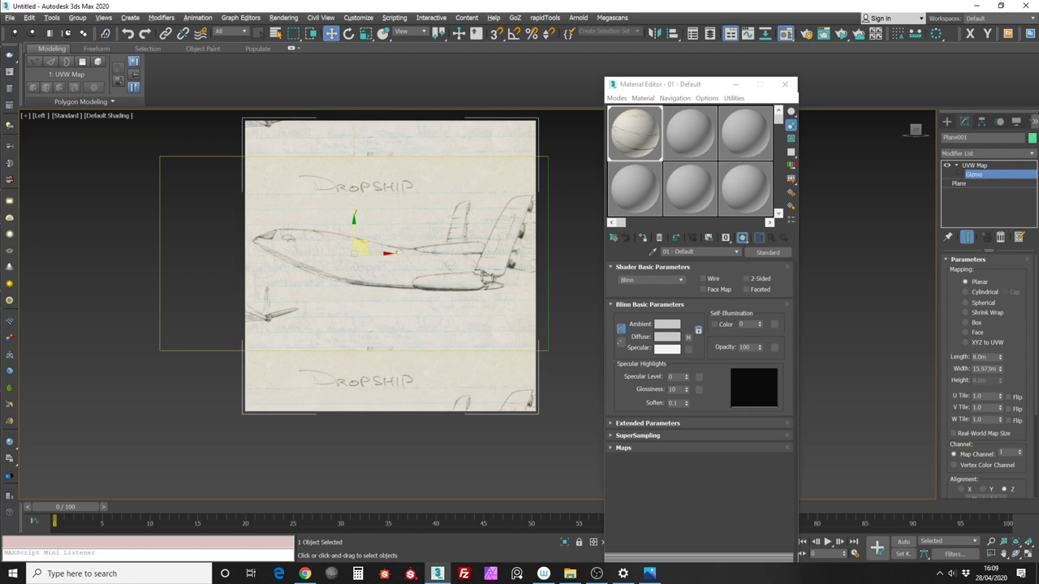
{"action": "scroll", "coordinate": [410, 235], "scroll_direction": "up", "scroll_amount": 1}
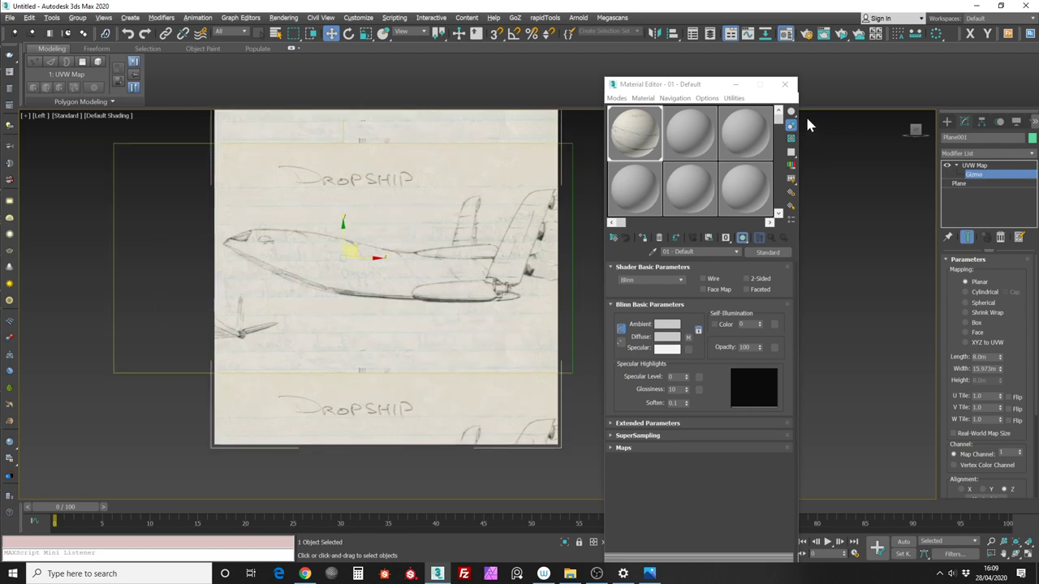
{"action": "left_click", "coordinate": [791, 89]}
{"action": "middle_click_drag", "start_coordinate": [723, 162], "coordinate": [579, 227], "text": "alt"}
{"action": "key", "text": "t"}
{"action": "key", "text": "z"}
{"action": "left_click_drag", "start_coordinate": [583, 270], "coordinate": [562, 261]}
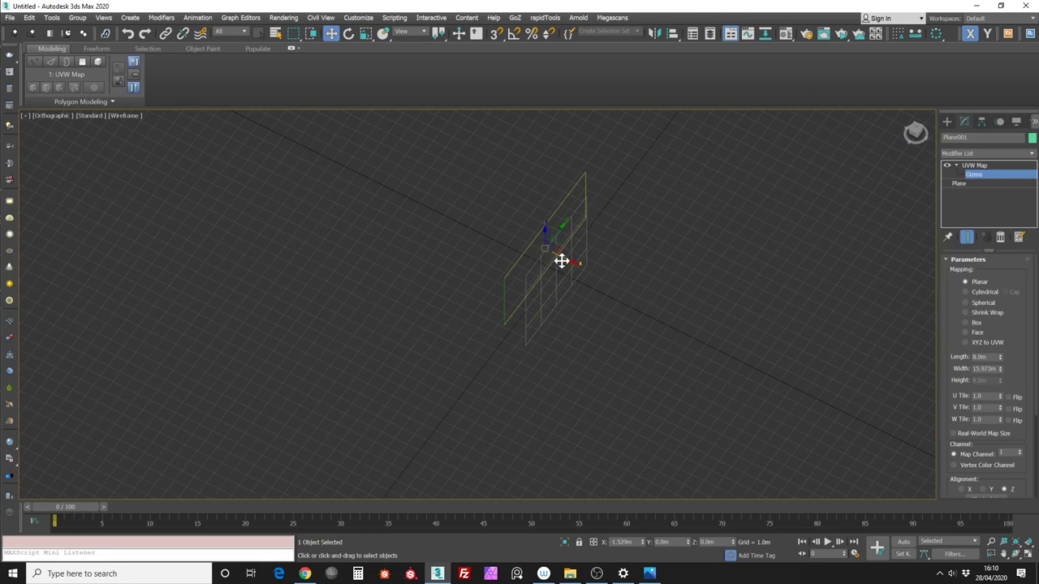
{"action": "key", "text": "ctrl+z"}
Leave gizmo editing, shade the orthographic view and move the sketch plane to about 2.54 m in X
{"action": "left_click", "coordinate": [971, 167]}
{"action": "left_click", "coordinate": [597, 255]}
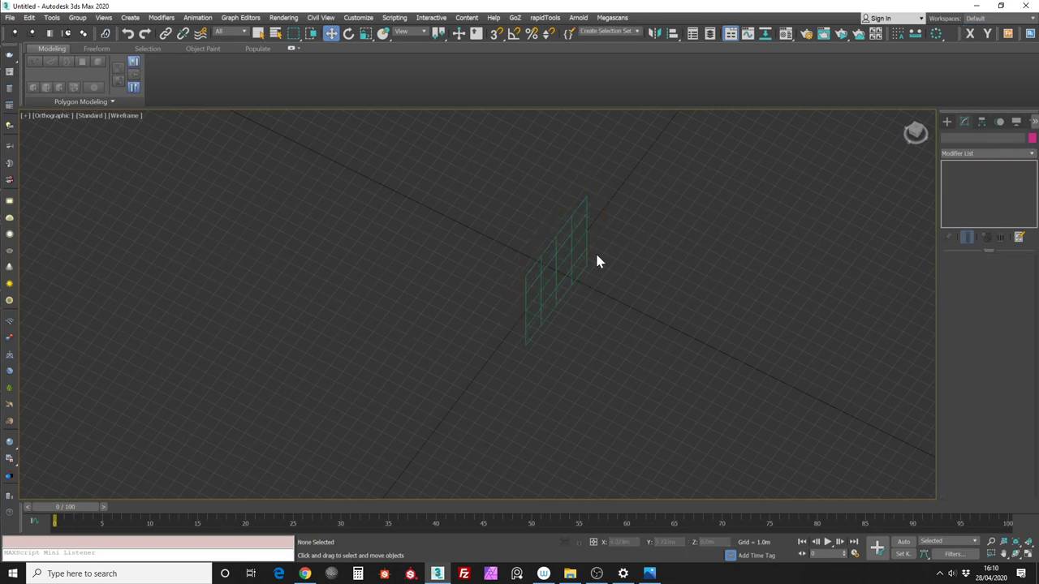
{"action": "left_click", "coordinate": [573, 275]}
{"action": "mouse_move", "coordinate": [580, 280]}
{"action": "middle_mouse_down", "text": "alt"}
{"action": "mouse_move", "coordinate": [554, 273]}
{"action": "mouse_move", "coordinate": [572, 266]}
{"action": "mouse_move", "coordinate": [572, 249]}
{"action": "mouse_move", "coordinate": [685, 282]}
{"action": "mouse_move", "coordinate": [666, 274]}
{"action": "middle_mouse_up", "text": "alt"}
{"action": "key", "text": "F3"}
{"action": "left_click_drag", "start_coordinate": [547, 239], "coordinate": [601, 206]}
{"action": "middle_click_drag", "start_coordinate": [600, 206], "coordinate": [618, 238], "text": "alt"}
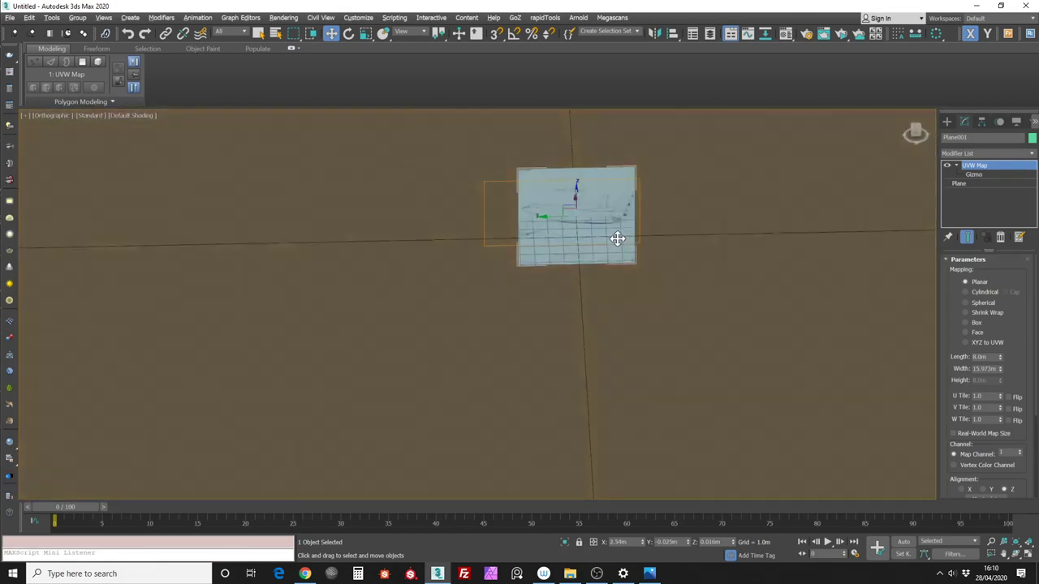
Set the viewport background to a dark gradient and hide the grid in the Left view
{"action": "left_click", "coordinate": [129, 116]}
{"action": "mouse_move", "coordinate": [203, 256]}
{"action": "left_click", "coordinate": [275, 257]}
{"action": "middle_click_drag", "start_coordinate": [293, 237], "coordinate": [814, 186], "text": "alt"}
{"action": "left_click", "coordinate": [915, 132]}
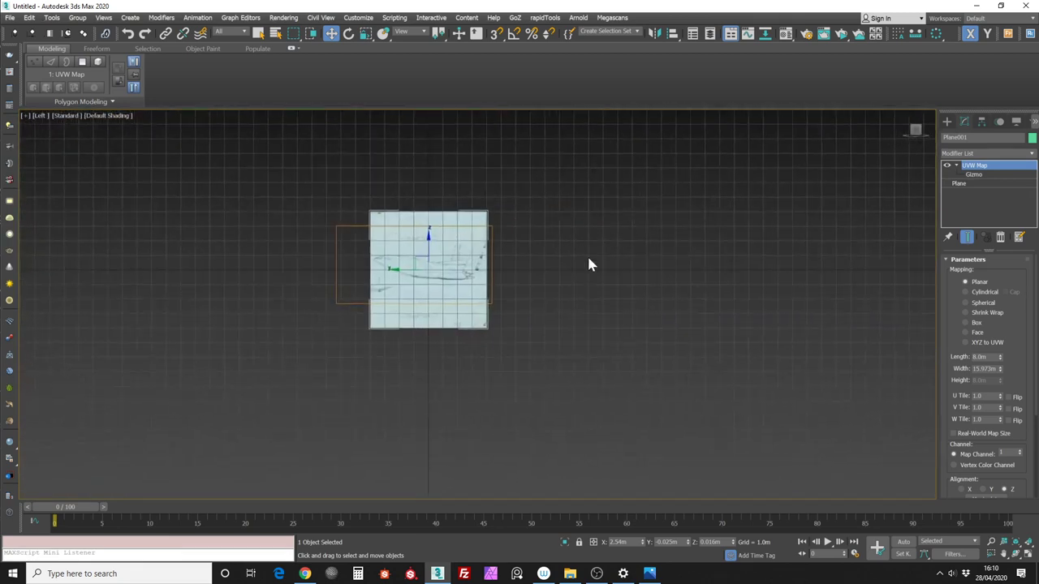
{"action": "scroll", "coordinate": [587, 258], "scroll_direction": "up", "scroll_amount": 5}
{"action": "middle_click_drag", "start_coordinate": [592, 236], "coordinate": [684, 225]}
{"action": "scroll", "coordinate": [685, 217], "scroll_direction": "up", "scroll_amount": 2}
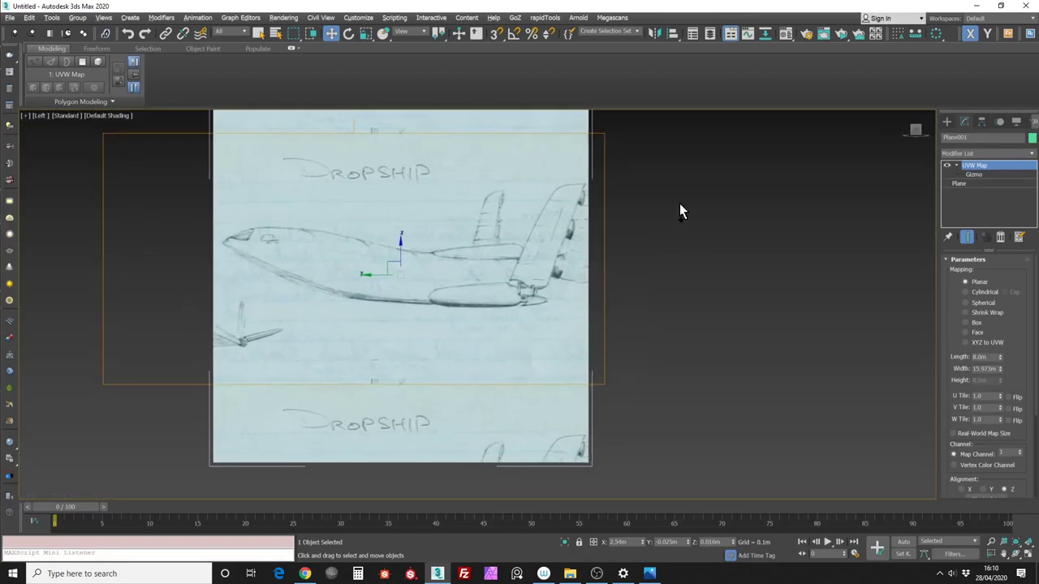
Draw a plane about 3.15 m long and 10.45 m wide over the dropship in the Left view and make it see-through
{"action": "scroll", "coordinate": [679, 204], "scroll_direction": "down", "scroll_amount": 2}
{"action": "scroll", "coordinate": [678, 205], "scroll_direction": "down", "scroll_amount": 1}
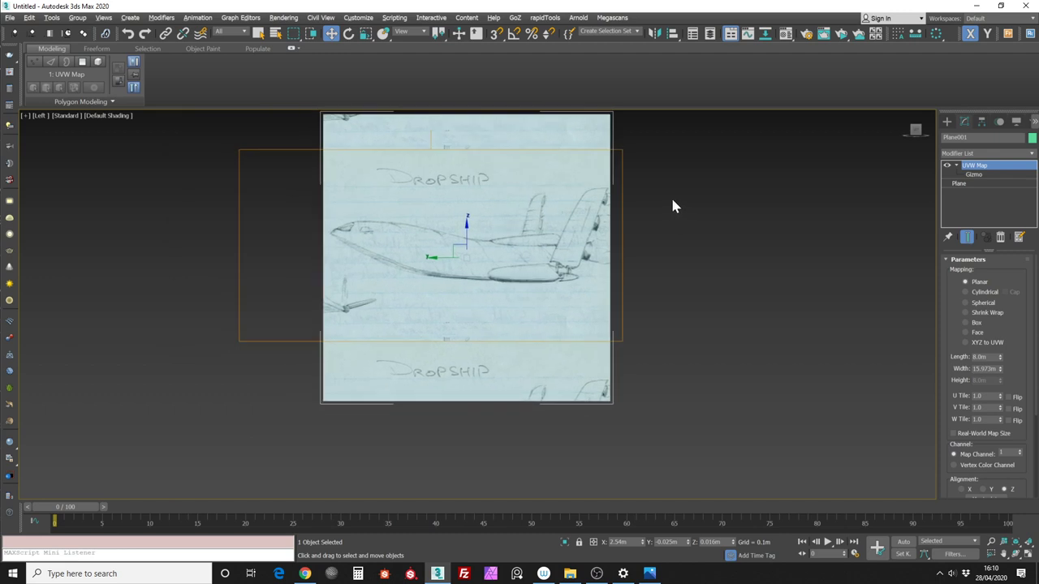
{"action": "middle_click_drag", "start_coordinate": [670, 206], "coordinate": [760, 182], "text": "alt"}
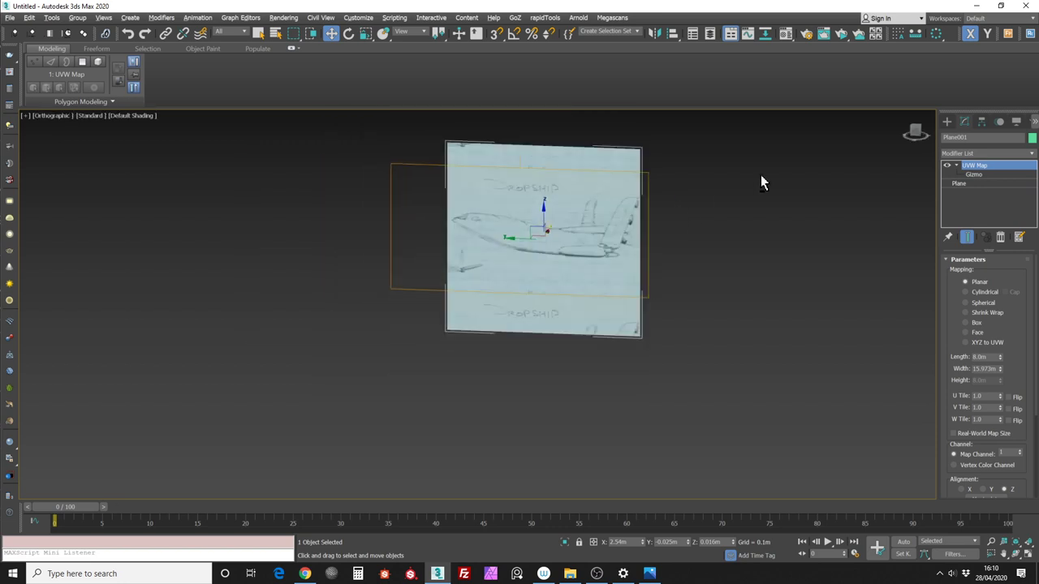
{"action": "left_click", "coordinate": [947, 121]}
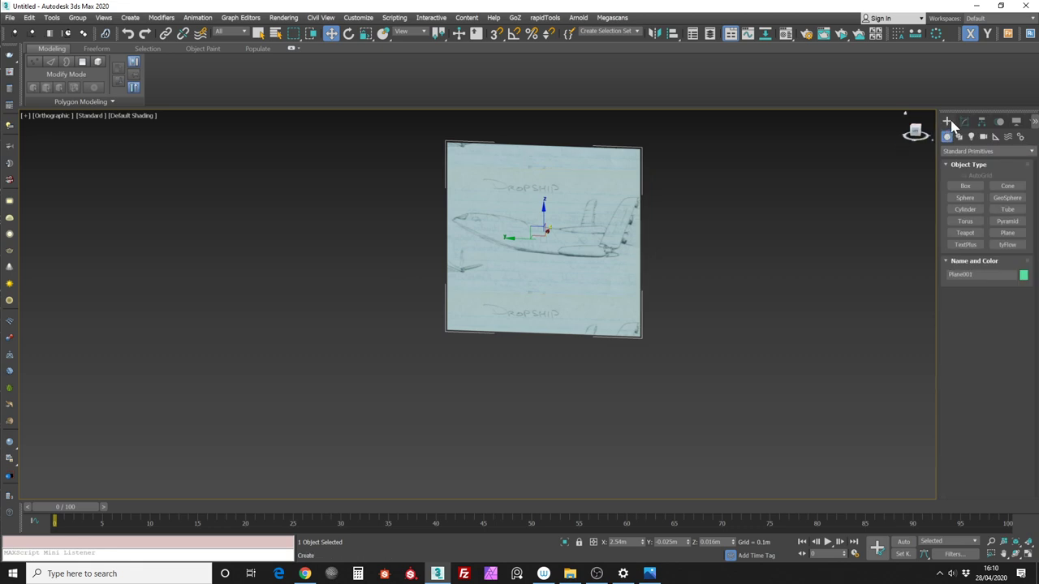
{"action": "left_click", "coordinate": [1006, 233]}
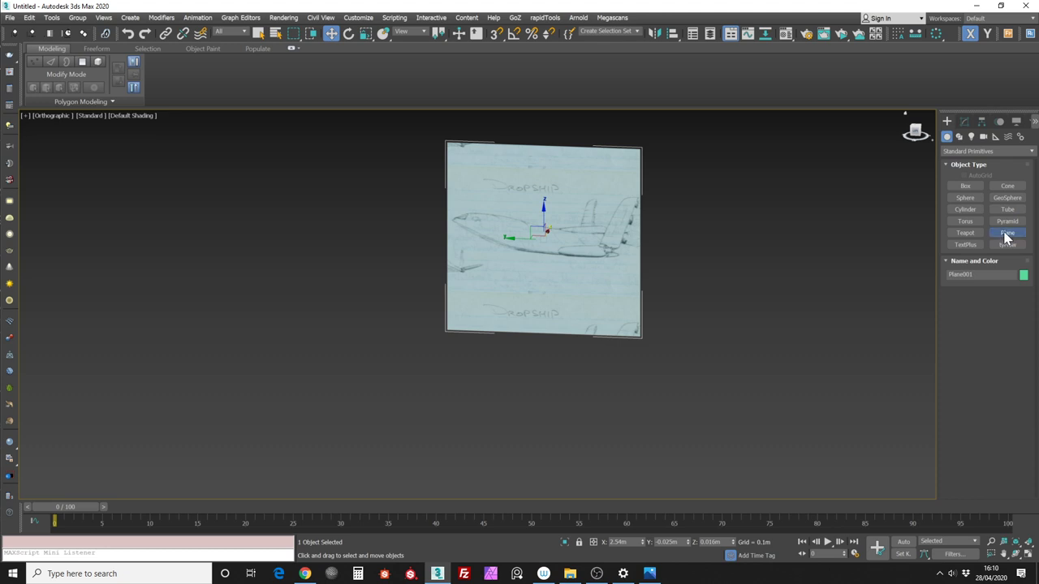
{"action": "left_click", "coordinate": [916, 131]}
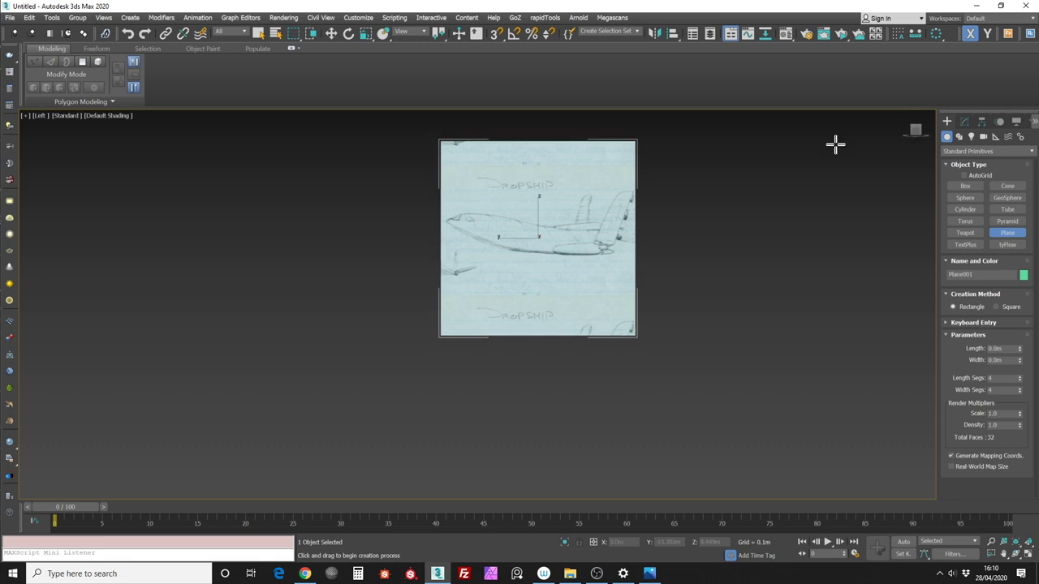
{"action": "left_click_drag", "start_coordinate": [430, 236], "coordinate": [685, 311]}
{"action": "scroll", "coordinate": [666, 262], "scroll_direction": "up", "scroll_amount": 3}
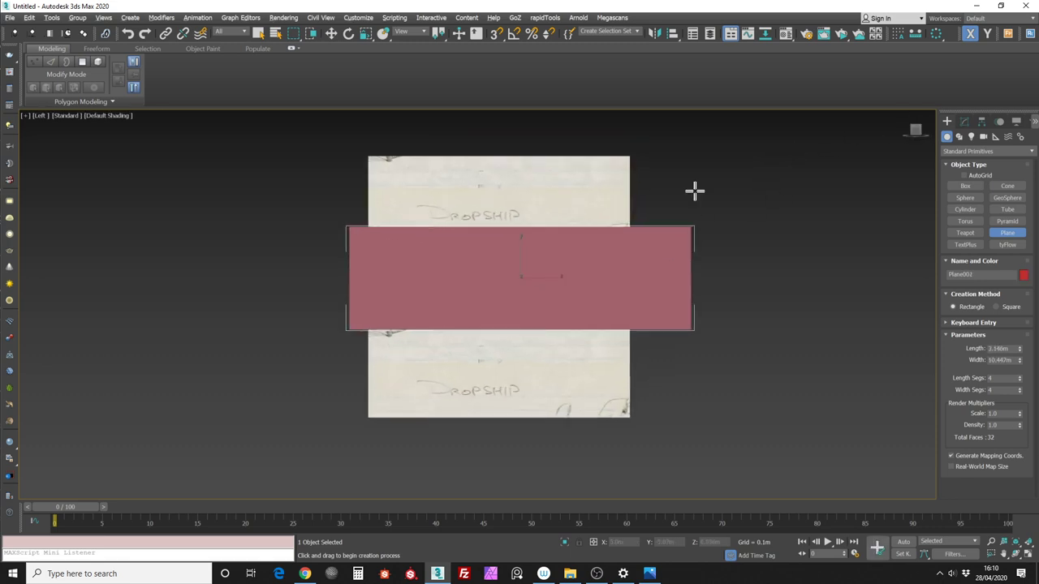
{"action": "key", "text": "alt+x"}
{"action": "middle_click_drag", "start_coordinate": [668, 209], "coordinate": [677, 191]}
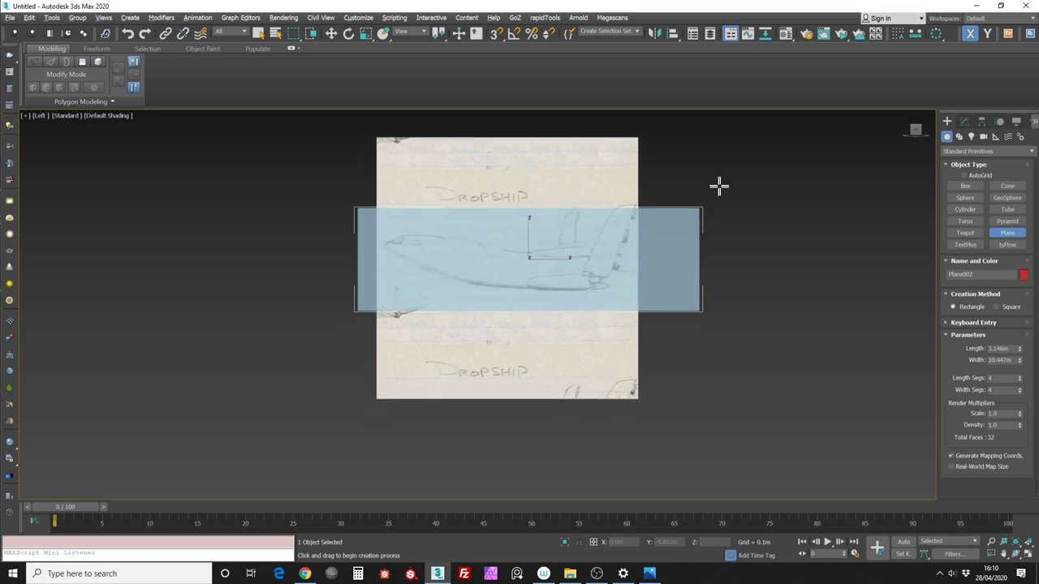
{"action": "right_click", "coordinate": [768, 153]}
Display edged faces and set the sketch plane's length and width segments to 1
{"action": "middle_click_drag", "start_coordinate": [738, 164], "coordinate": [752, 188]}
{"action": "key", "text": "F4"}
{"action": "scroll", "coordinate": [712, 200], "scroll_direction": "up", "scroll_amount": 2}
{"action": "left_click", "coordinate": [665, 192]}
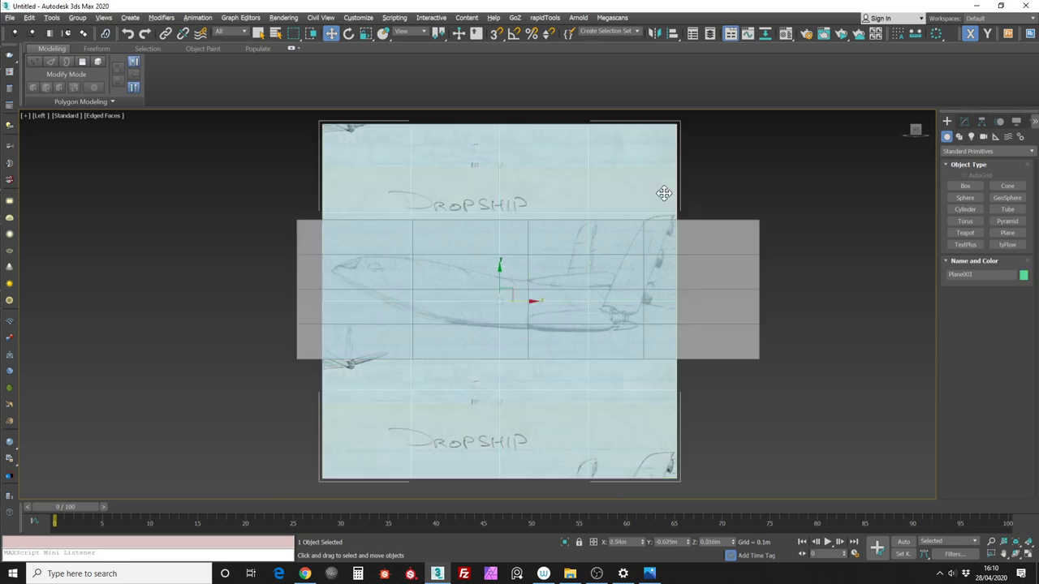
{"action": "left_click", "coordinate": [964, 122]}
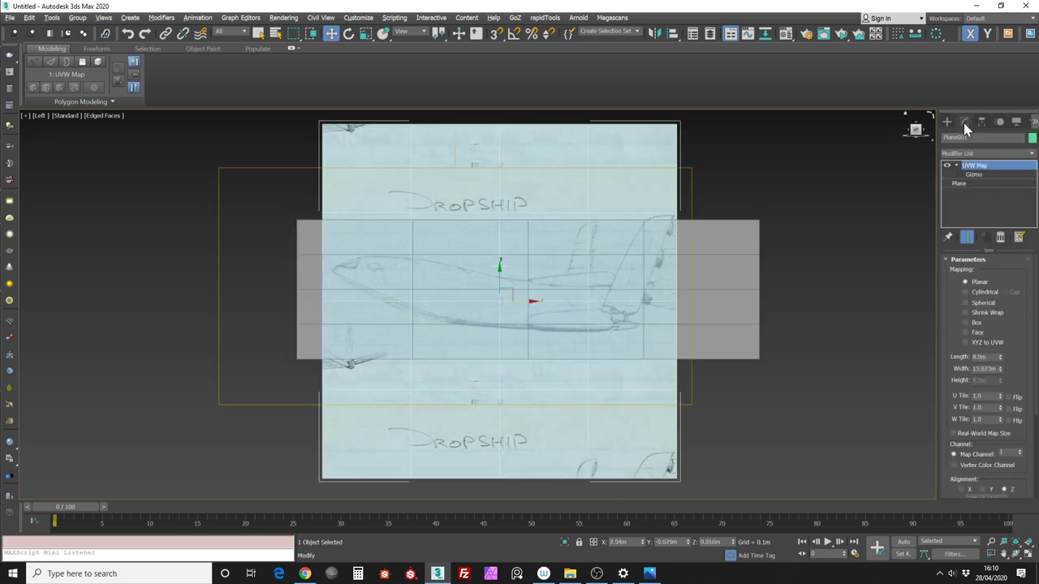
{"action": "left_click", "coordinate": [987, 184]}
{"action": "left_click_drag", "start_coordinate": [1020, 305], "coordinate": [1014, 336]}
{"action": "middle_click_drag", "start_coordinate": [827, 289], "coordinate": [832, 268]}
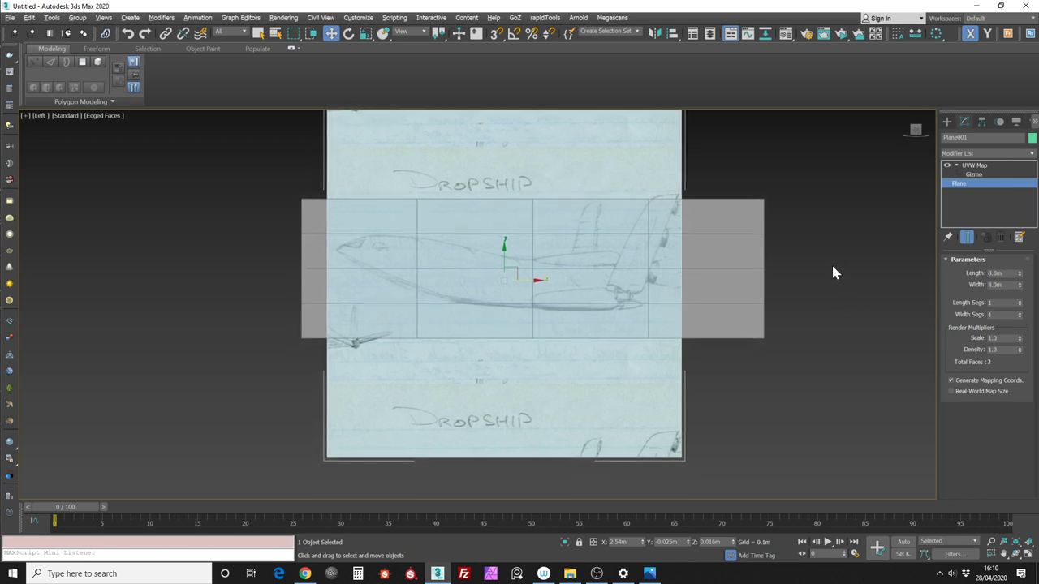
Convert the see-through plane over the dropship to an Editable Poly and delete its uppermost and lowest rows of polygons
{"action": "scroll", "coordinate": [704, 174], "scroll_direction": "up", "scroll_amount": 1}
{"action": "middle_click_drag", "start_coordinate": [721, 161], "coordinate": [753, 162]}
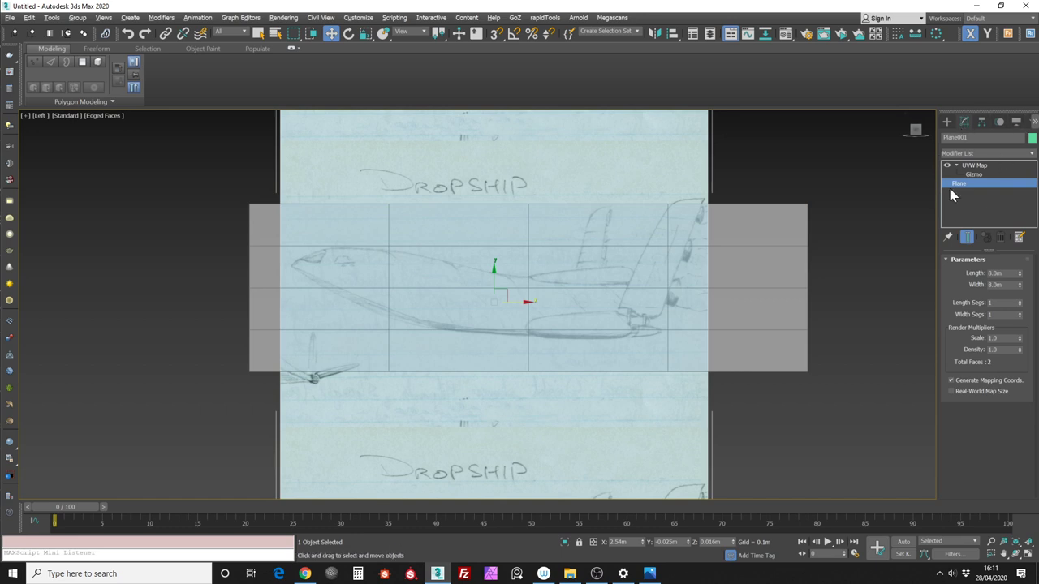
{"action": "left_click", "coordinate": [802, 227]}
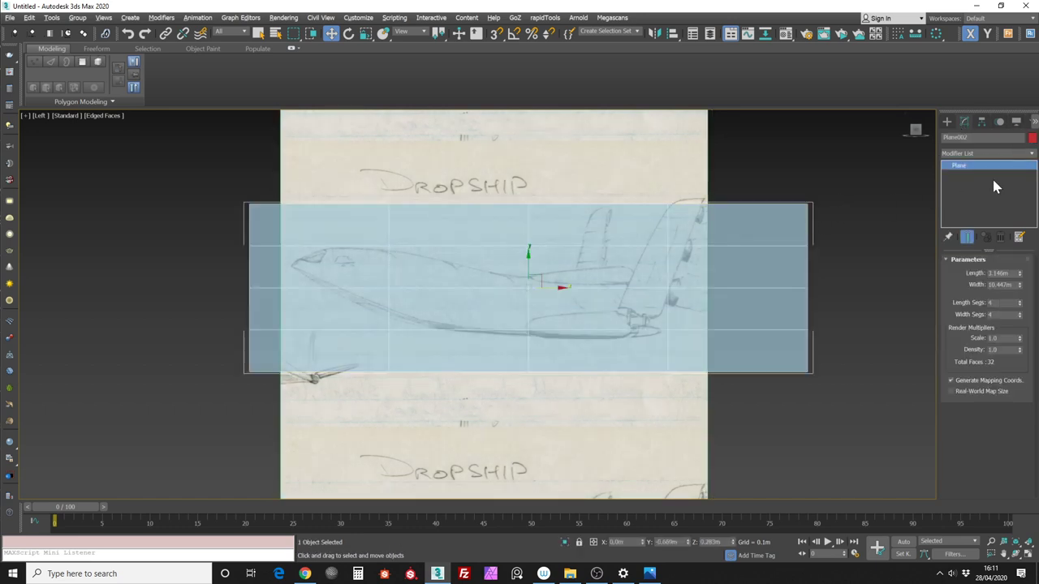
{"action": "right_click", "coordinate": [1010, 172]}
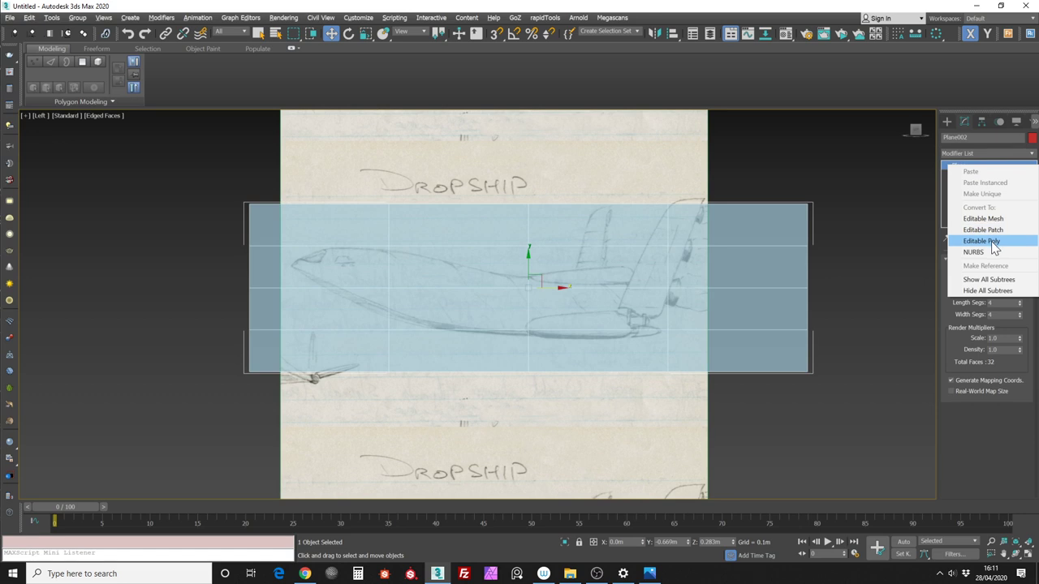
{"action": "left_click", "coordinate": [982, 244]}
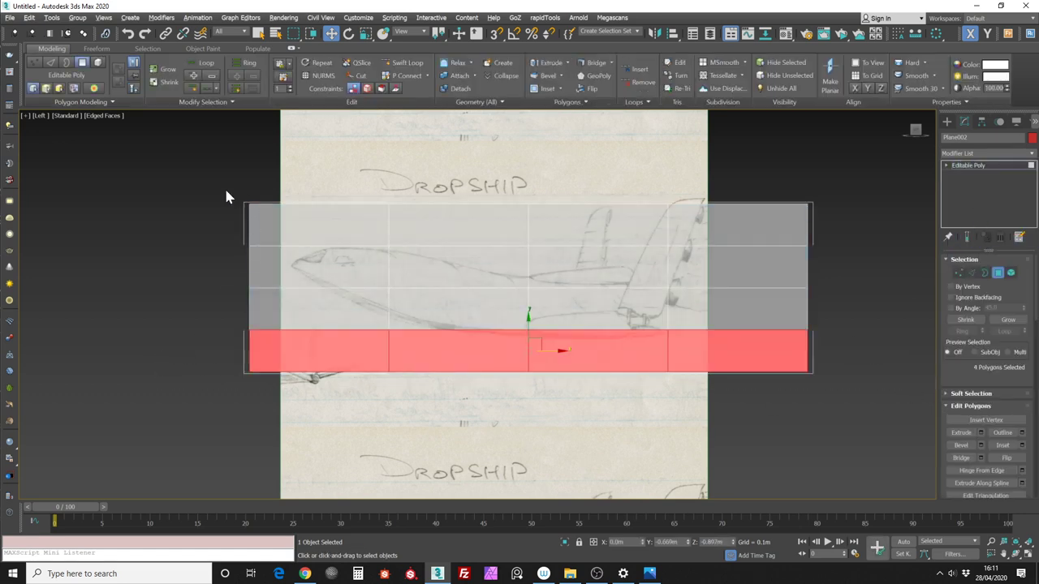
{"action": "left_click_drag", "start_coordinate": [853, 220], "coordinate": [859, 159], "text": "ctrl"}
{"action": "key", "text": "Delete"}
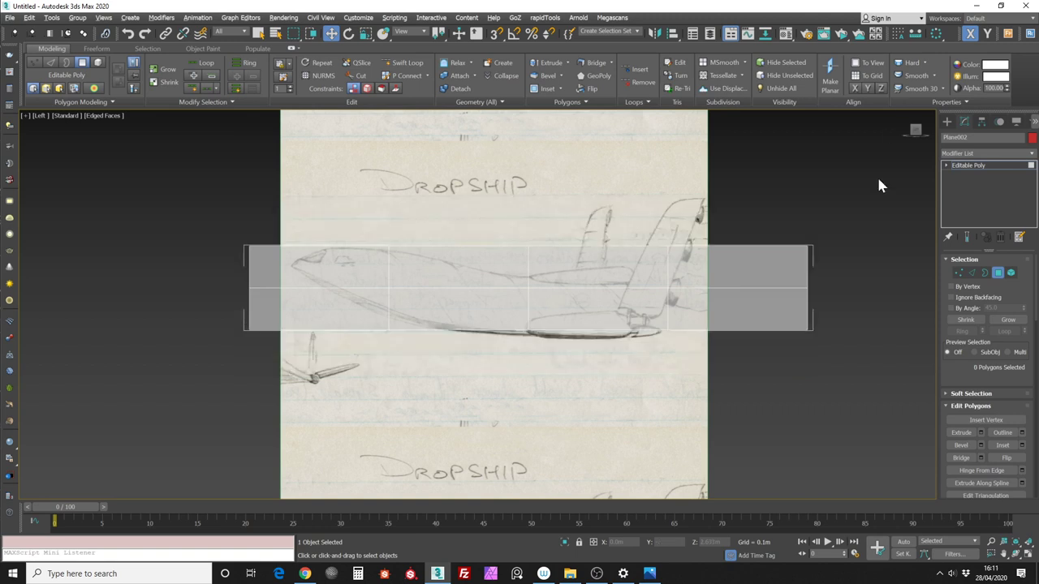
Move the front-end vertices onto the nose outline and the second column's upper and middle vertices onto the forward fuselage
{"action": "left_click", "coordinate": [959, 273]}
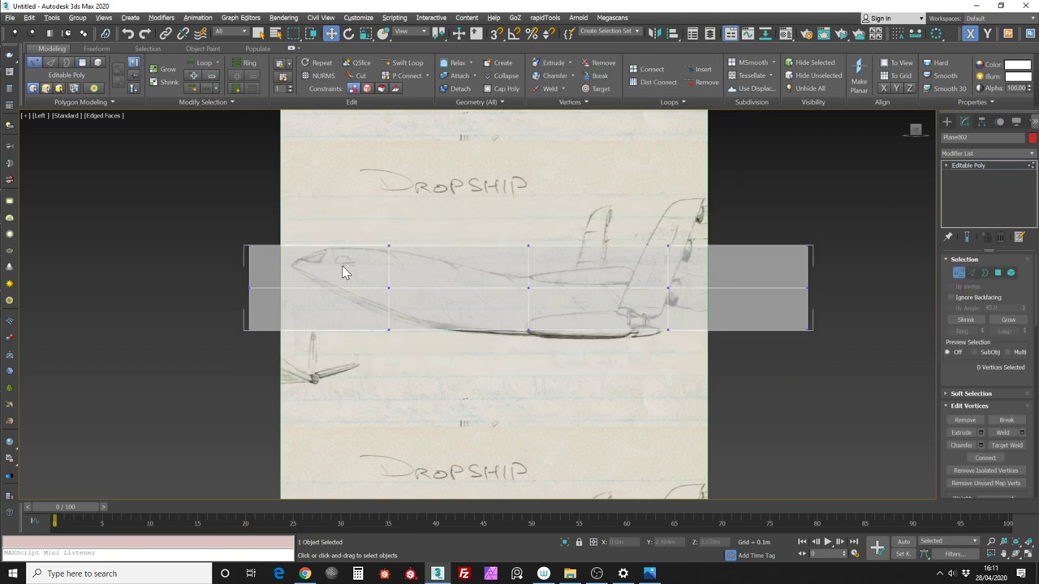
{"action": "left_click_drag", "start_coordinate": [268, 305], "coordinate": [301, 256]}
{"action": "left_click_drag", "start_coordinate": [315, 208], "coordinate": [321, 239]}
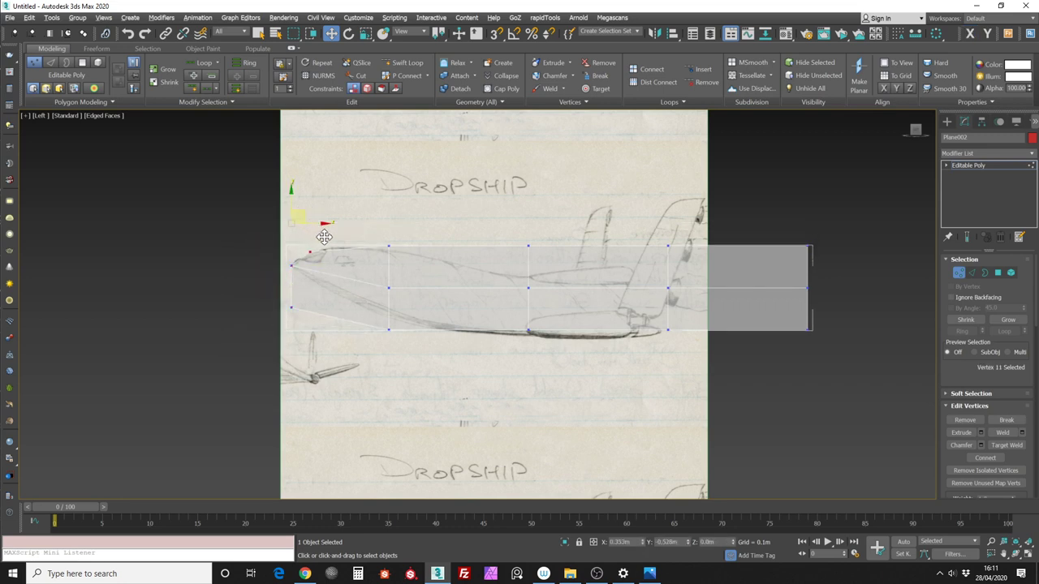
{"action": "left_click", "coordinate": [389, 245]}
{"action": "left_click_drag", "start_coordinate": [393, 235], "coordinate": [365, 235]}
{"action": "left_click_drag", "start_coordinate": [390, 287], "coordinate": [362, 294]}
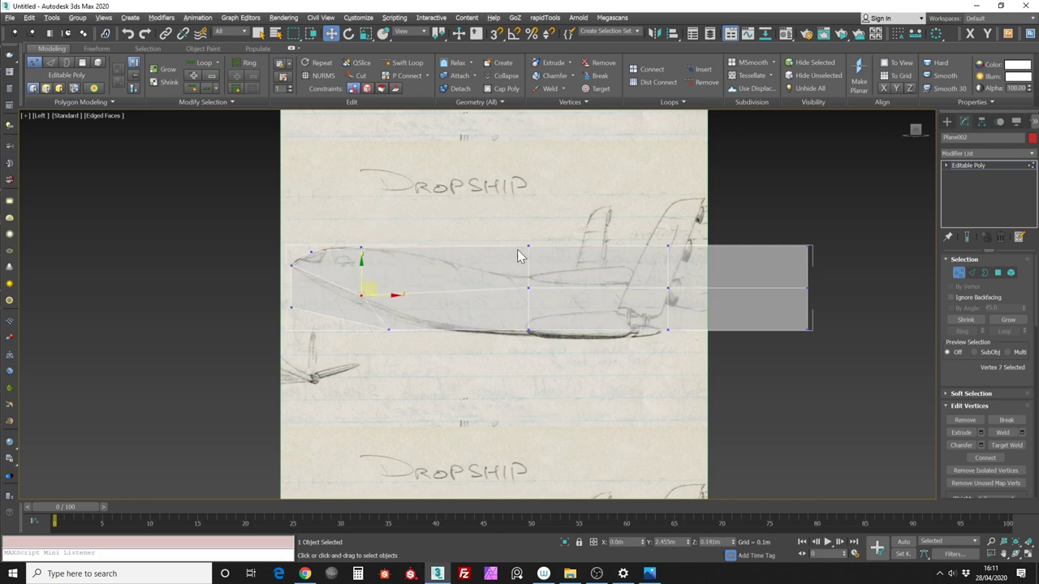
Fit the upper and middle vertices of the third and fourth columns to the roofline and belly of the sketched fuselage
{"action": "left_click", "coordinate": [528, 290]}
{"action": "left_click_drag", "start_coordinate": [529, 289], "coordinate": [454, 319]}
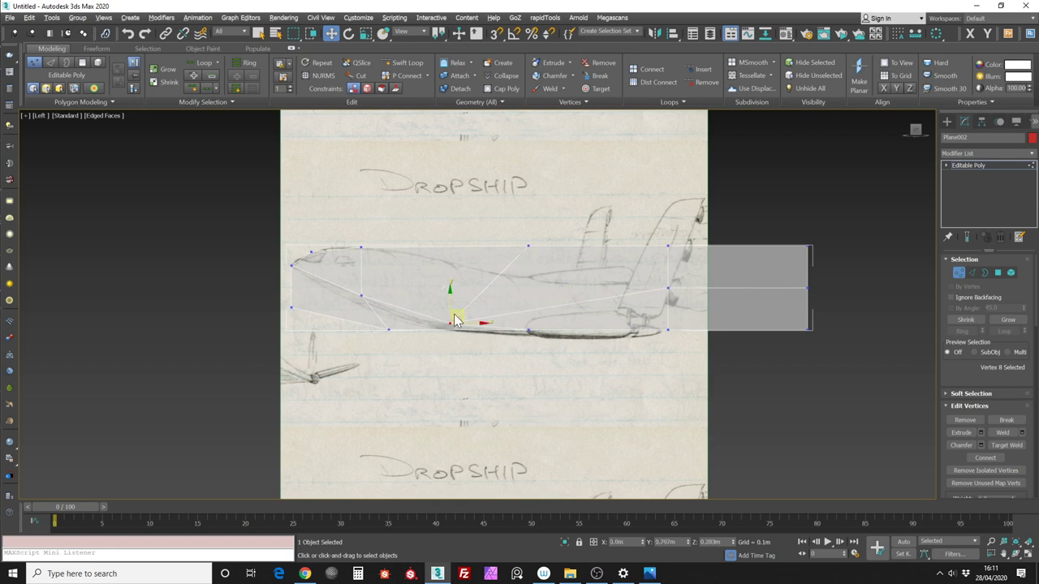
{"action": "left_click_drag", "start_coordinate": [528, 245], "coordinate": [435, 256]}
{"action": "left_click_drag", "start_coordinate": [360, 247], "coordinate": [364, 246]}
{"action": "middle_click_drag", "start_coordinate": [524, 245], "coordinate": [388, 252]}
{"action": "left_click_drag", "start_coordinate": [531, 253], "coordinate": [393, 282]}
{"action": "left_click_drag", "start_coordinate": [532, 295], "coordinate": [308, 338]}
Move the lowest row of vertices from the nose to the fourth column onto the sketched belly line
{"action": "middle_click_drag", "start_coordinate": [308, 339], "coordinate": [403, 362]}
{"action": "left_click_drag", "start_coordinate": [319, 326], "coordinate": [323, 339]}
{"action": "left_click_drag", "start_coordinate": [249, 336], "coordinate": [264, 314]}
{"action": "middle_click_drag", "start_coordinate": [424, 351], "coordinate": [405, 328]}
{"action": "left_click_drag", "start_coordinate": [477, 325], "coordinate": [460, 334]}
{"action": "left_click", "coordinate": [605, 336]}
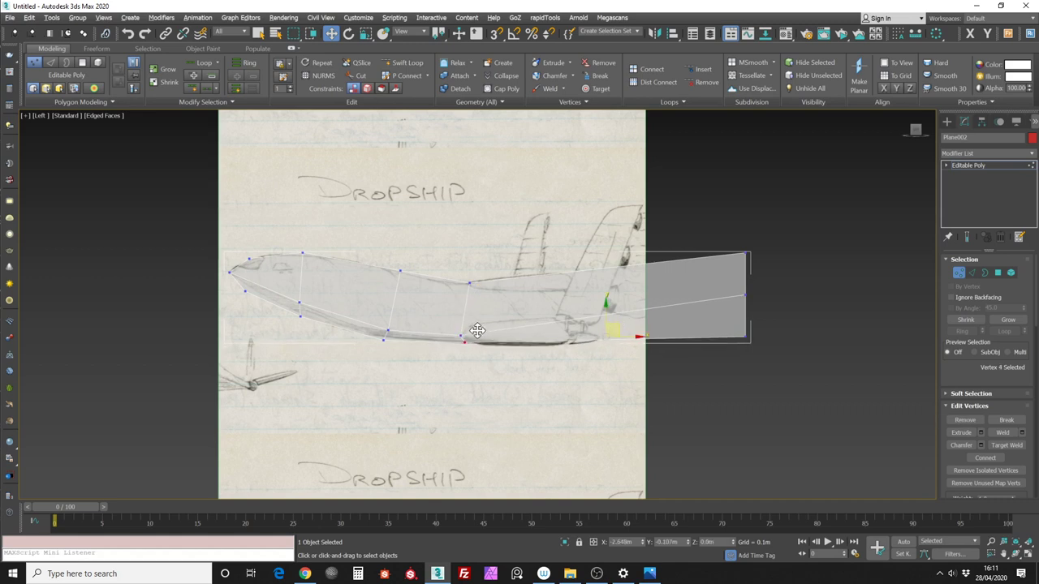
Shift the third and fourth columns' upper vertices forward along the roofline and adjust the fourth column's middle vertex
{"action": "left_click", "coordinate": [469, 283]}
{"action": "left_click_drag", "start_coordinate": [442, 280], "coordinate": [422, 281]}
{"action": "left_click", "coordinate": [460, 335]}
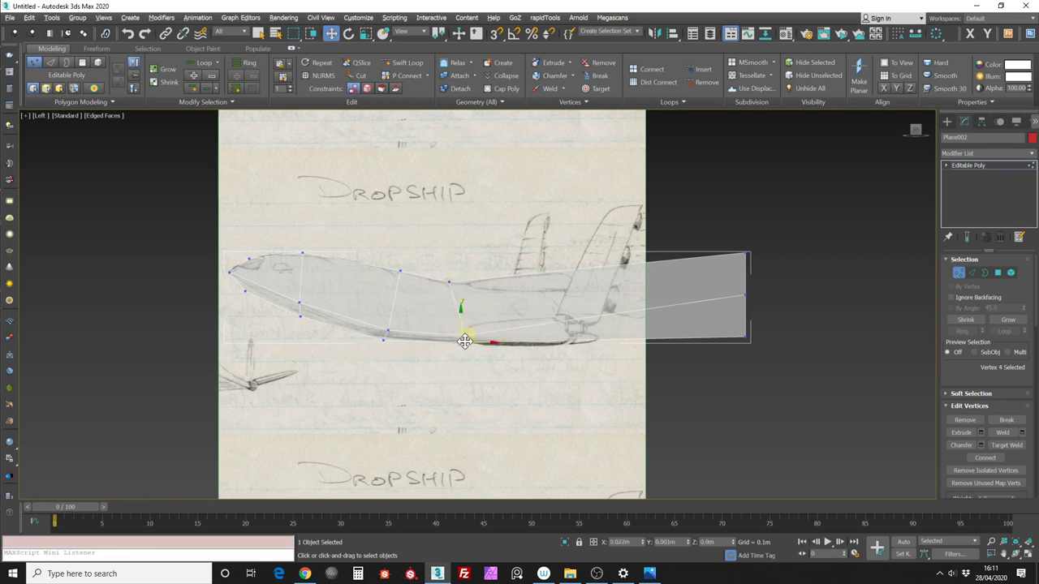
{"action": "left_click", "coordinate": [400, 270]}
{"action": "left_click_drag", "start_coordinate": [392, 268], "coordinate": [379, 265]}
Bring the rearmost vertices in to the tail so the mesh ends at the sketched rear fuselage
{"action": "left_click_drag", "start_coordinate": [746, 256], "coordinate": [745, 296]}
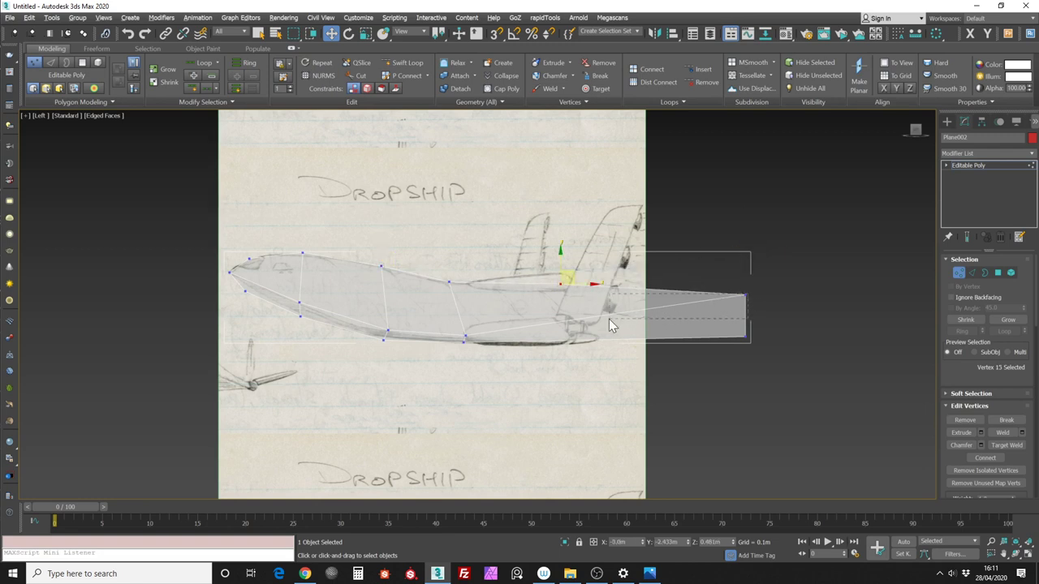
{"action": "left_click_drag", "start_coordinate": [758, 284], "coordinate": [595, 317]}
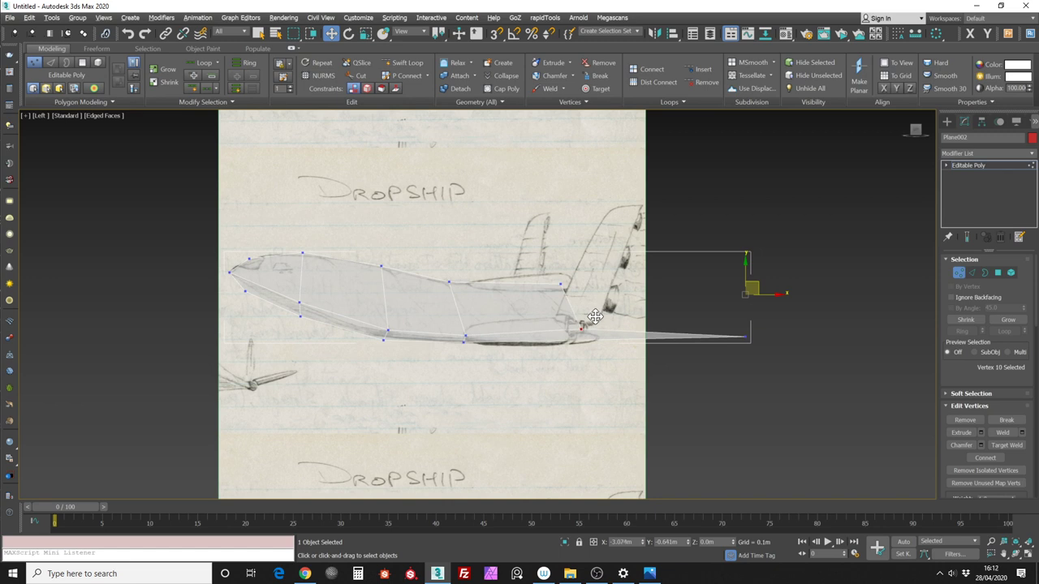
{"action": "left_click_drag", "start_coordinate": [745, 335], "coordinate": [581, 339]}
{"action": "left_click_drag", "start_coordinate": [587, 326], "coordinate": [585, 331]}
{"action": "left_click", "coordinate": [612, 322]}
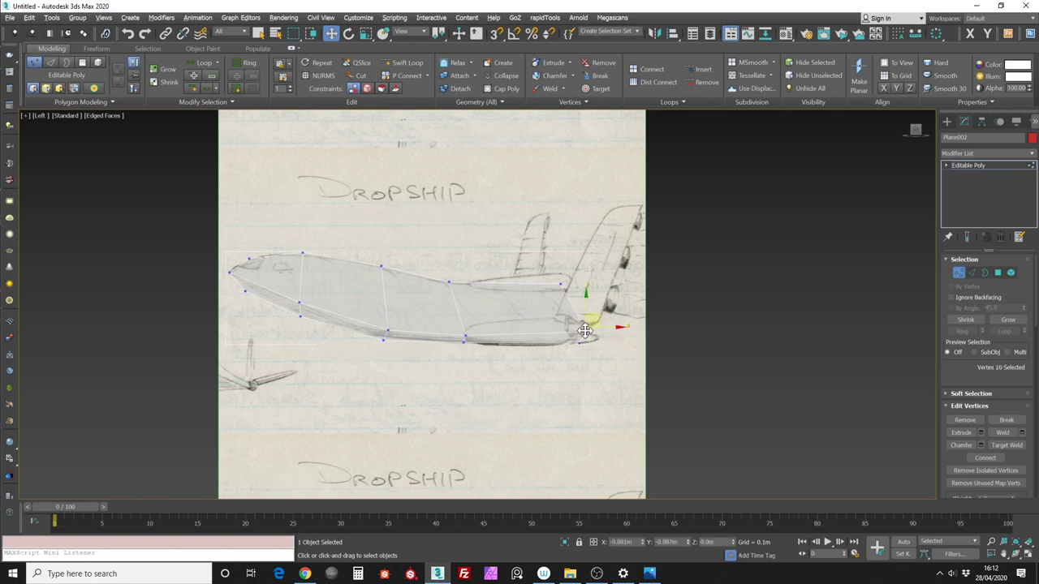
Select the three middle lengthwise edges behind the nose and pull them outward from the sketch to give the hull width
{"action": "middle_click_drag", "start_coordinate": [547, 314], "coordinate": [560, 333], "text": "alt"}
{"action": "left_click", "coordinate": [969, 274]}
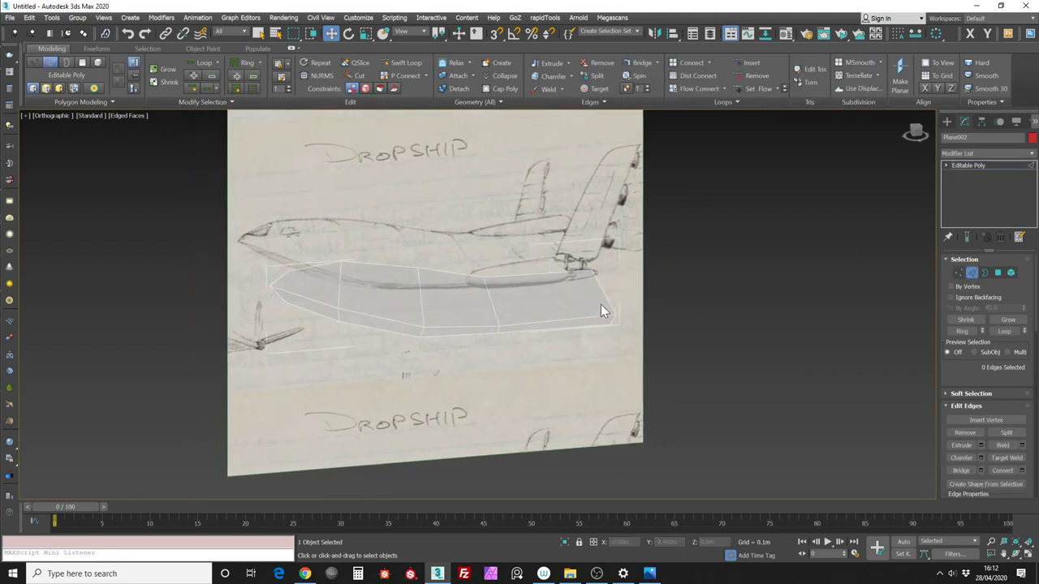
{"action": "key", "text": "alt+Tab"}
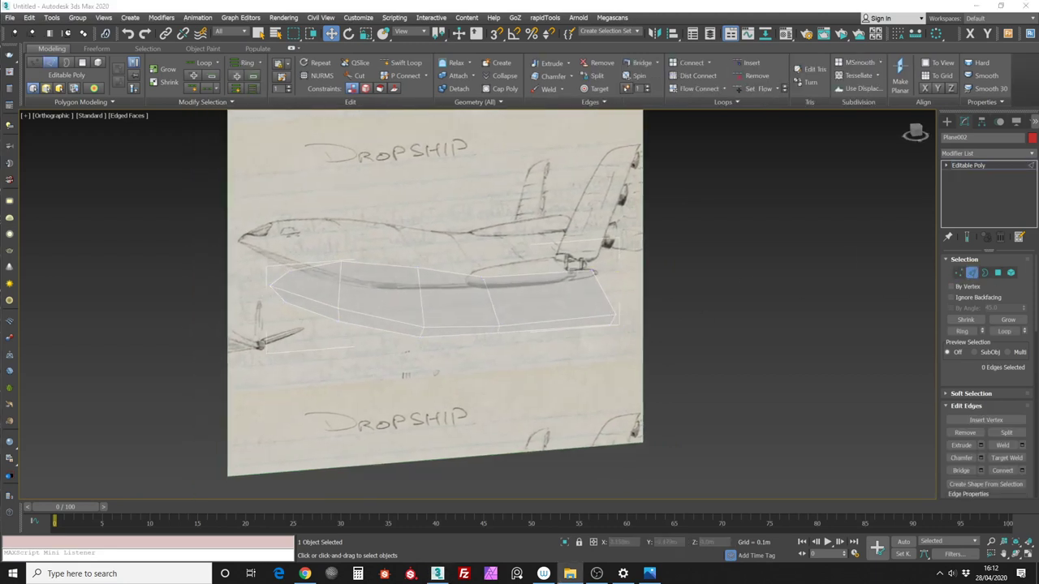
{"action": "left_click", "coordinate": [537, 322]}
{"action": "left_click", "coordinate": [441, 327], "text": "ctrl"}
{"action": "left_click", "coordinate": [388, 318], "text": "ctrl"}
{"action": "middle_click_drag", "start_coordinate": [387, 306], "coordinate": [475, 298], "text": "alt"}
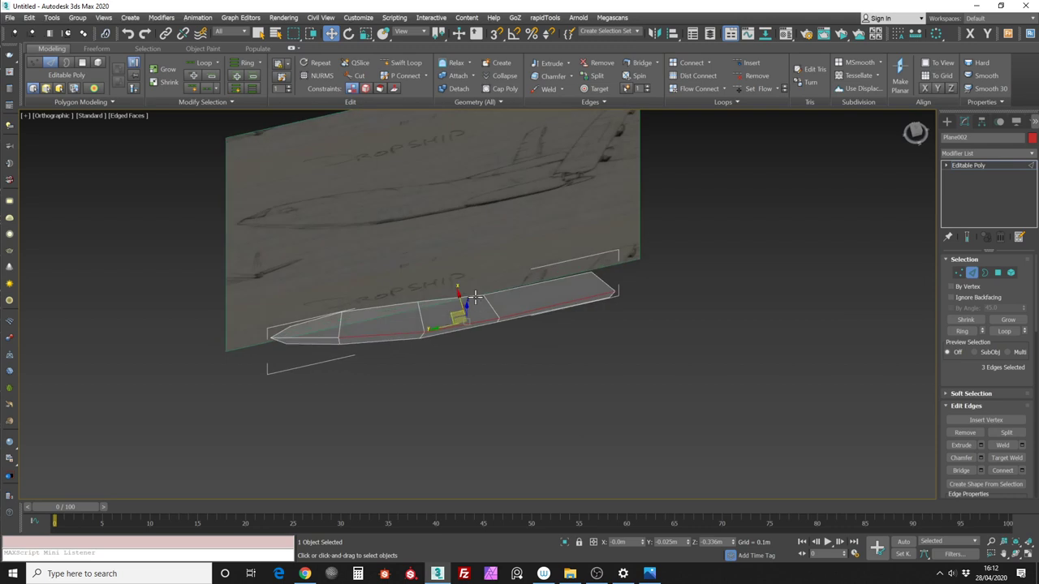
{"action": "left_click_drag", "start_coordinate": [461, 297], "coordinate": [477, 351], "text": "shift"}
{"action": "mouse_move", "coordinate": [477, 351]}
{"action": "middle_mouse_down", "text": "alt"}
{"action": "mouse_move", "coordinate": [519, 325]}
{"action": "mouse_move", "coordinate": [511, 333]}
{"action": "mouse_move", "coordinate": [545, 289]}
{"action": "mouse_move", "coordinate": [536, 302]}
{"action": "mouse_move", "coordinate": [522, 285]}
{"action": "mouse_move", "coordinate": [500, 321]}
{"action": "mouse_move", "coordinate": [476, 309]}
{"action": "middle_mouse_up", "text": "alt"}
Select the four underside polygons of the hull and apply Smooth Selected to them
{"action": "left_click", "coordinate": [997, 272]}
{"action": "left_click_drag", "start_coordinate": [592, 395], "coordinate": [482, 397]}
{"action": "left_click_drag", "start_coordinate": [425, 364], "coordinate": [434, 383]}
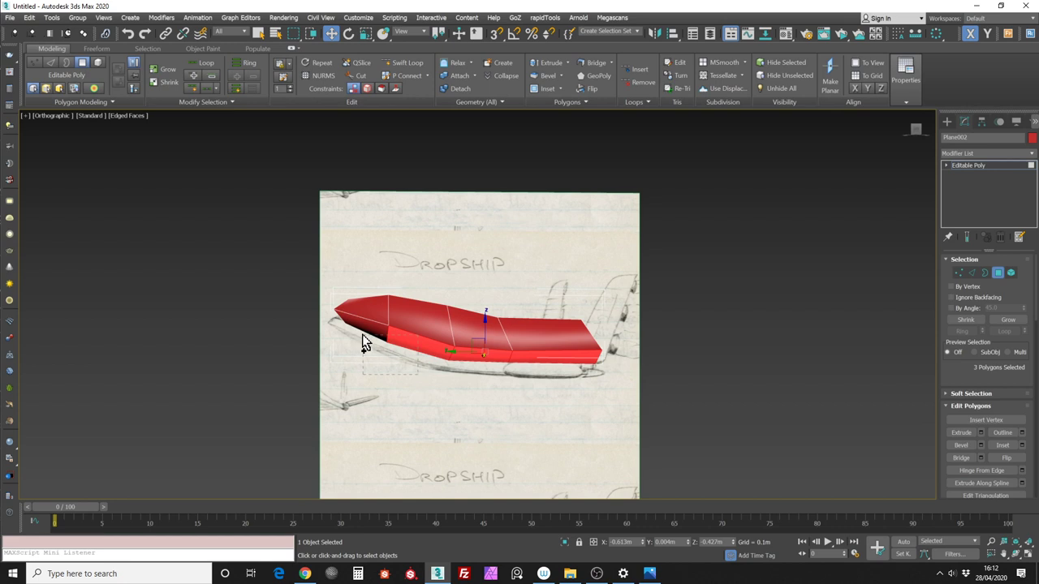
{"action": "left_click_drag", "start_coordinate": [362, 336], "coordinate": [358, 352], "text": "ctrl"}
{"action": "left_click_drag", "start_coordinate": [425, 286], "coordinate": [427, 306], "text": "alt"}
{"action": "middle_click_drag", "start_coordinate": [426, 305], "coordinate": [504, 328], "text": "alt"}
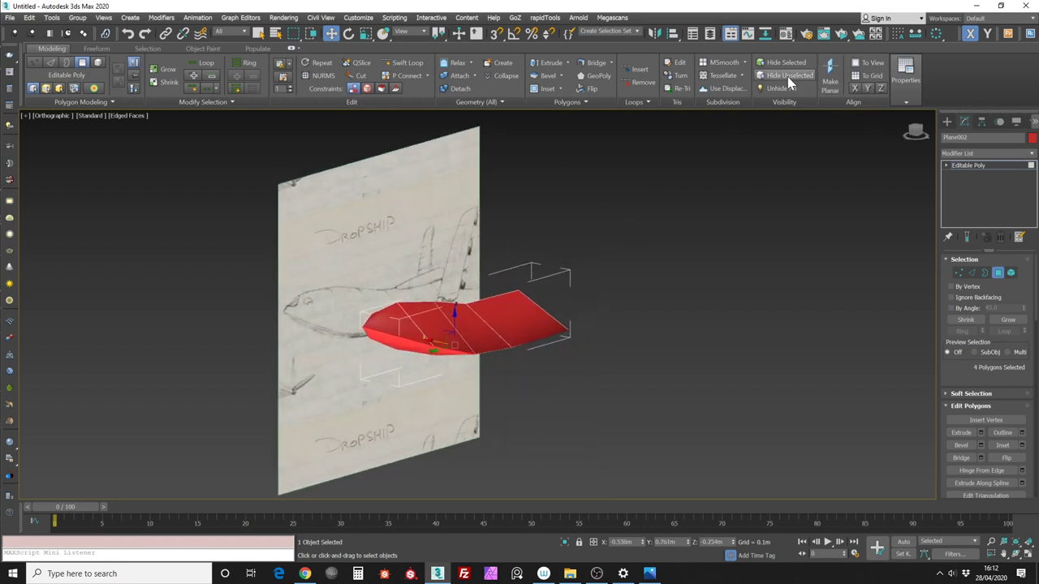
{"action": "left_click", "coordinate": [908, 102]}
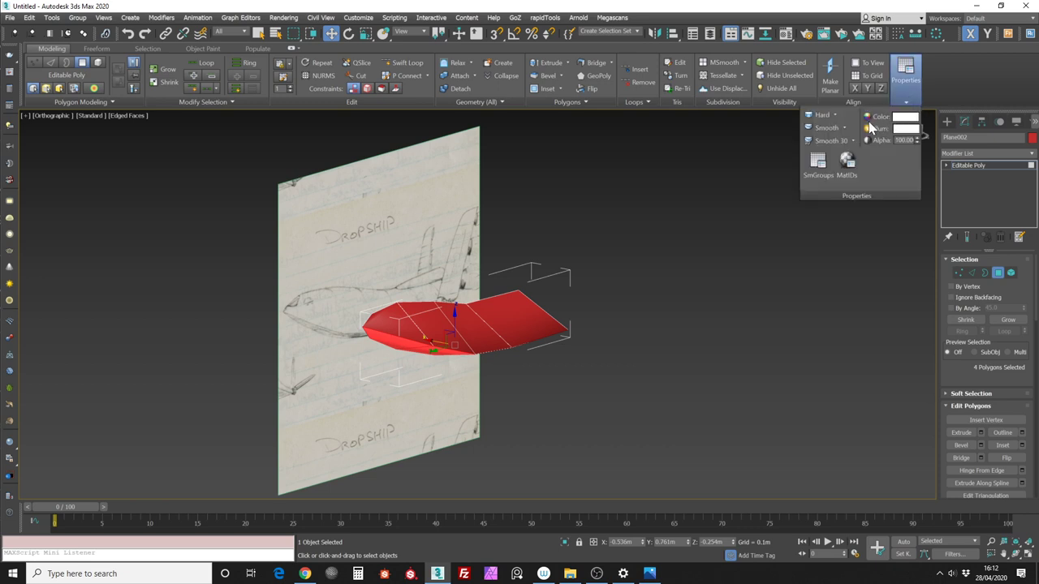
{"action": "left_click", "coordinate": [844, 129]}
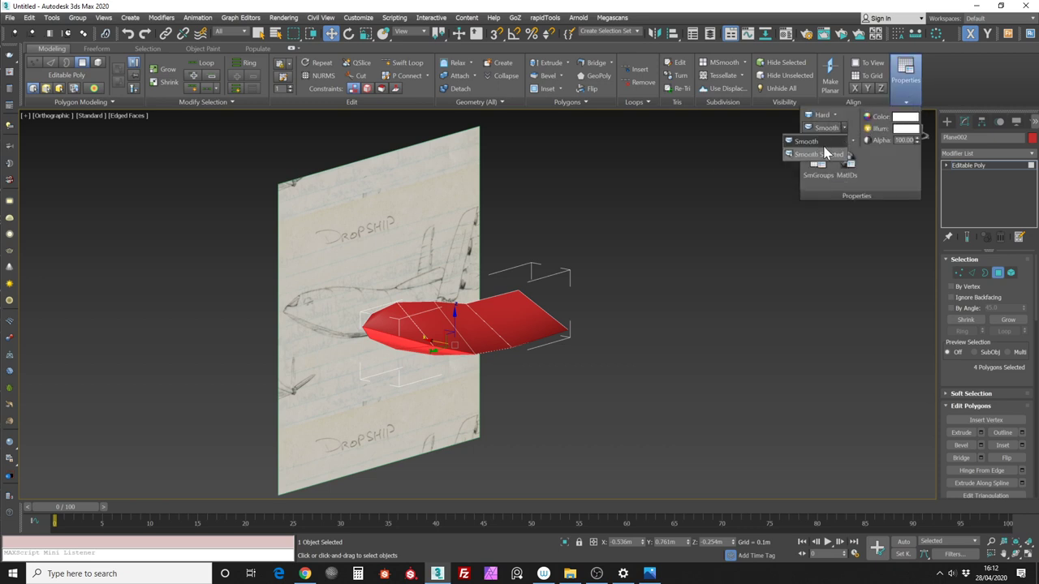
{"action": "left_click", "coordinate": [823, 152]}
{"action": "left_click", "coordinate": [667, 268]}
Pull the rearmost outer edge of the hull farther away from the sketch to widen the tail end
{"action": "middle_click_drag", "start_coordinate": [667, 268], "coordinate": [667, 294], "text": "alt"}
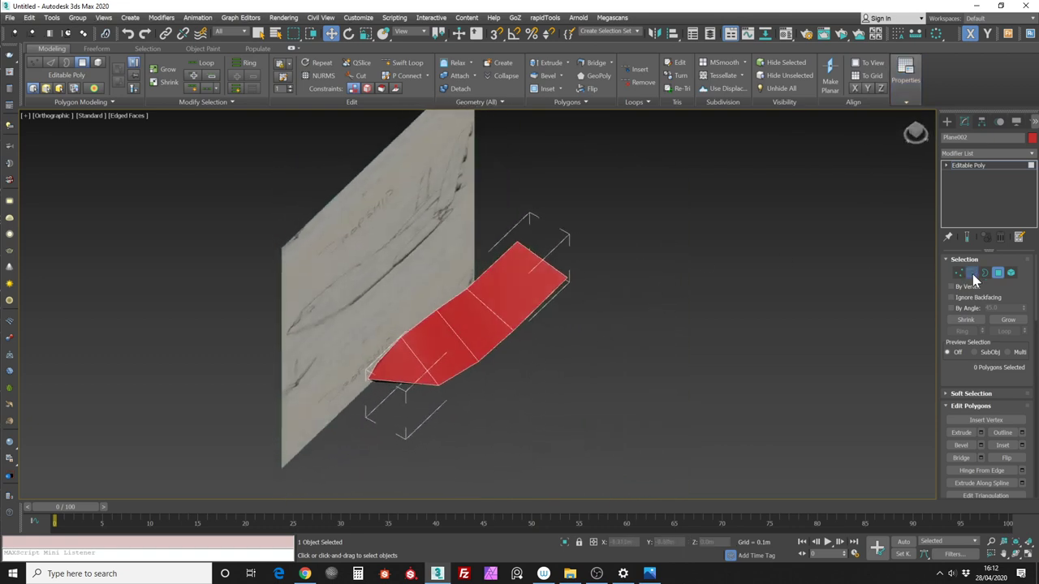
{"action": "left_click", "coordinate": [972, 273]}
{"action": "left_click", "coordinate": [537, 306]}
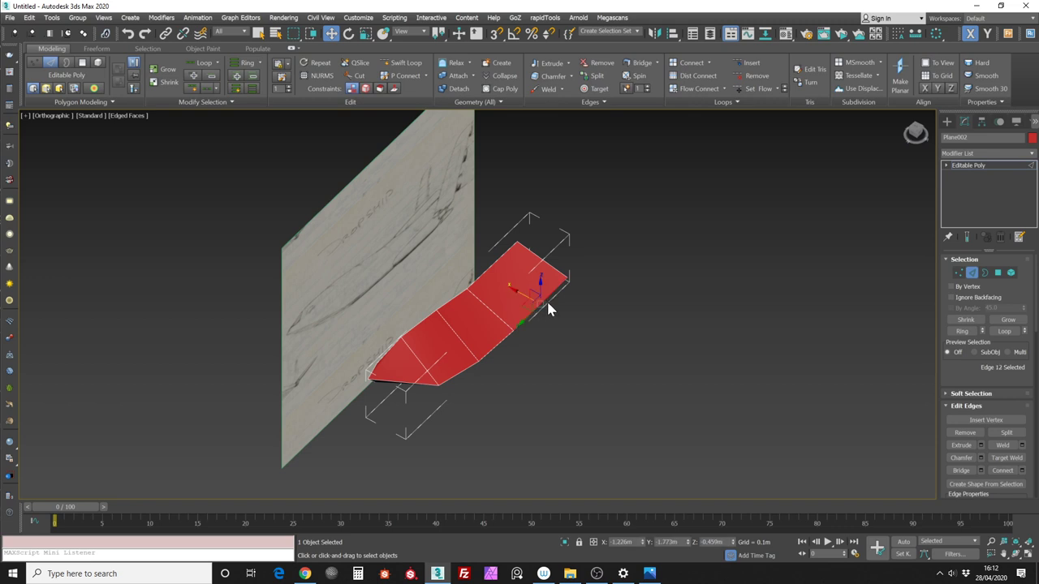
{"action": "middle_click_drag", "start_coordinate": [546, 299], "coordinate": [536, 309], "text": "alt"}
{"action": "left_click_drag", "start_coordinate": [535, 288], "coordinate": [577, 327]}
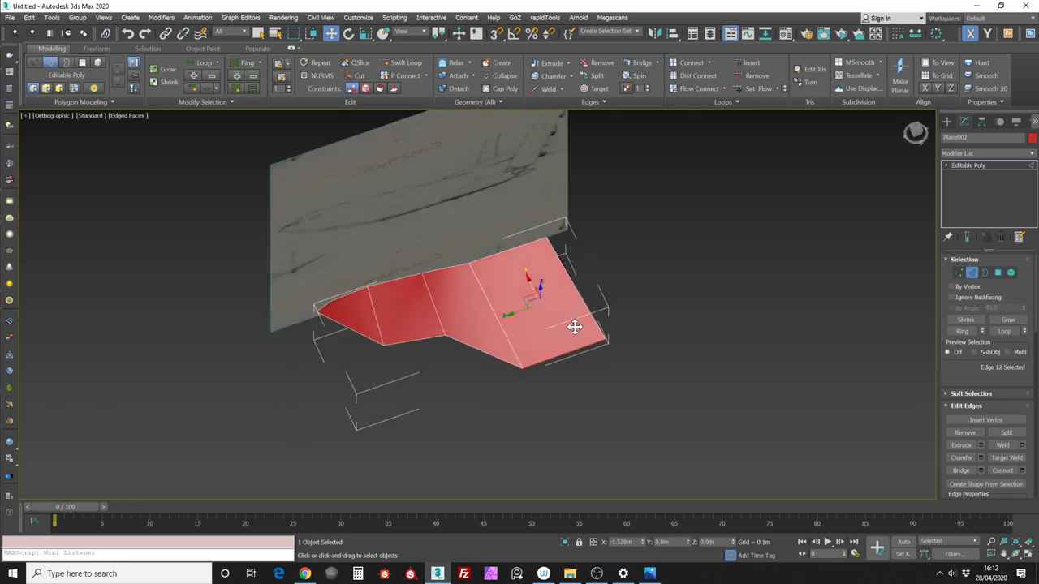
{"action": "middle_click_drag", "start_coordinate": [560, 341], "coordinate": [499, 348], "text": "alt"}
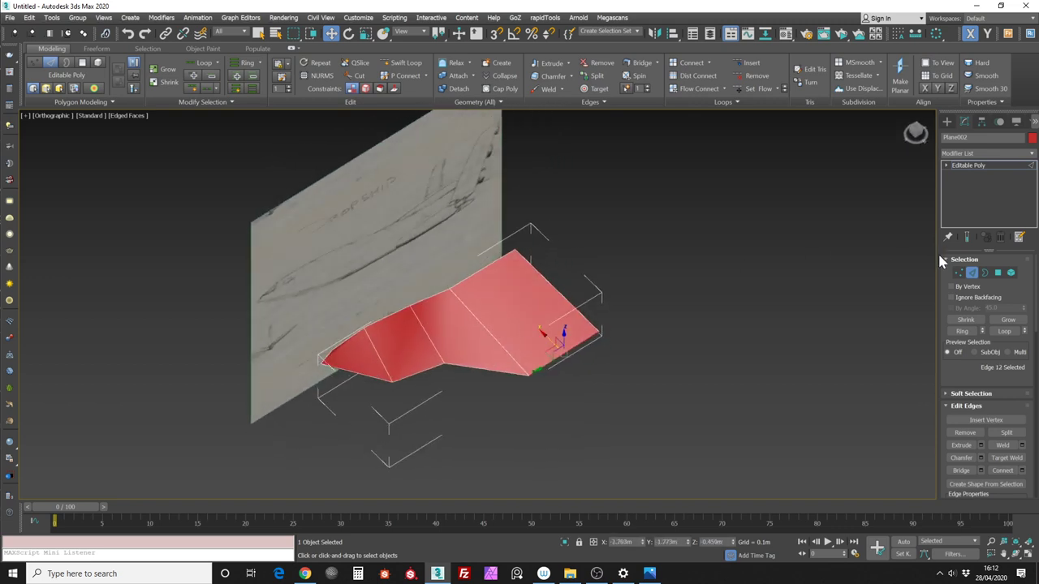
Move the outer vertices at the middle and front of the hull so the side flares smoothly toward the tail
{"action": "left_click", "coordinate": [957, 273]}
{"action": "left_click", "coordinate": [444, 365]}
{"action": "left_click_drag", "start_coordinate": [430, 347], "coordinate": [448, 365]}
{"action": "left_click", "coordinate": [390, 382]}
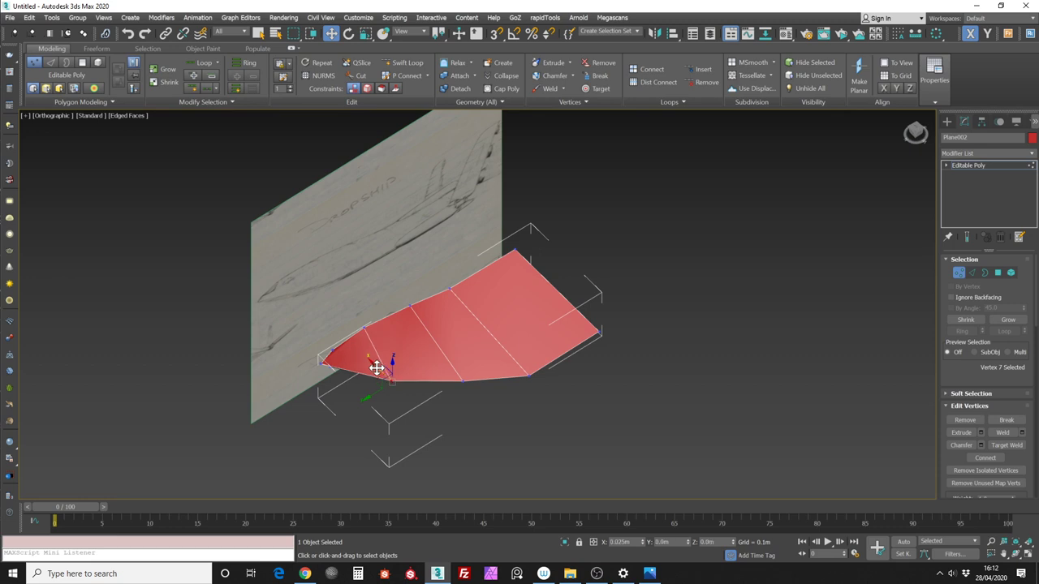
Examine the widened hull from several angles against the dropship sketch
{"action": "middle_click_drag", "start_coordinate": [374, 367], "coordinate": [443, 355], "text": "alt"}
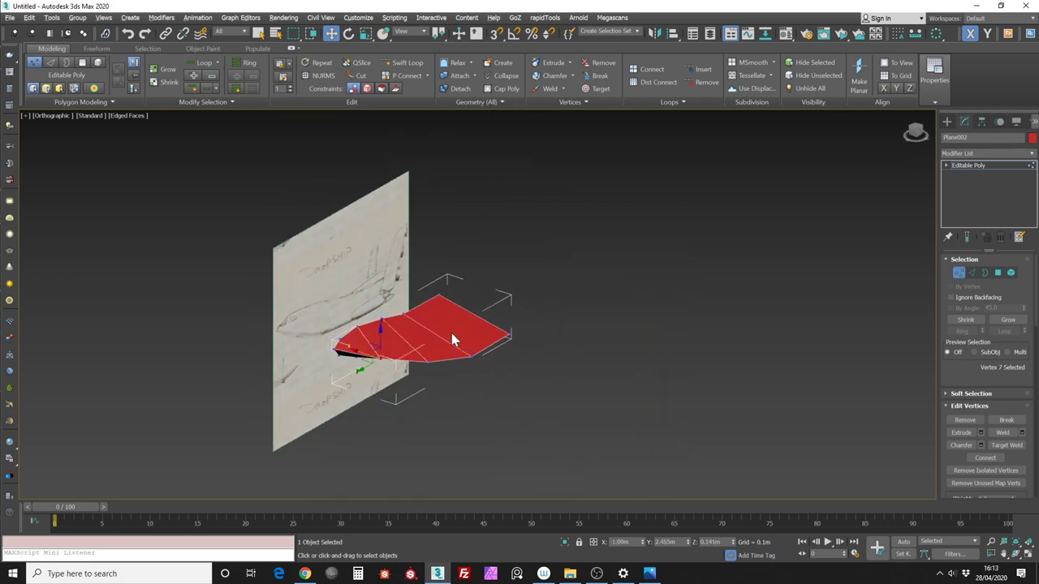
{"action": "mouse_move", "coordinate": [414, 315]}
{"action": "middle_mouse_down", "text": "alt"}
{"action": "mouse_move", "coordinate": [375, 310]}
{"action": "mouse_move", "coordinate": [345, 342]}
{"action": "middle_mouse_up", "text": "alt"}
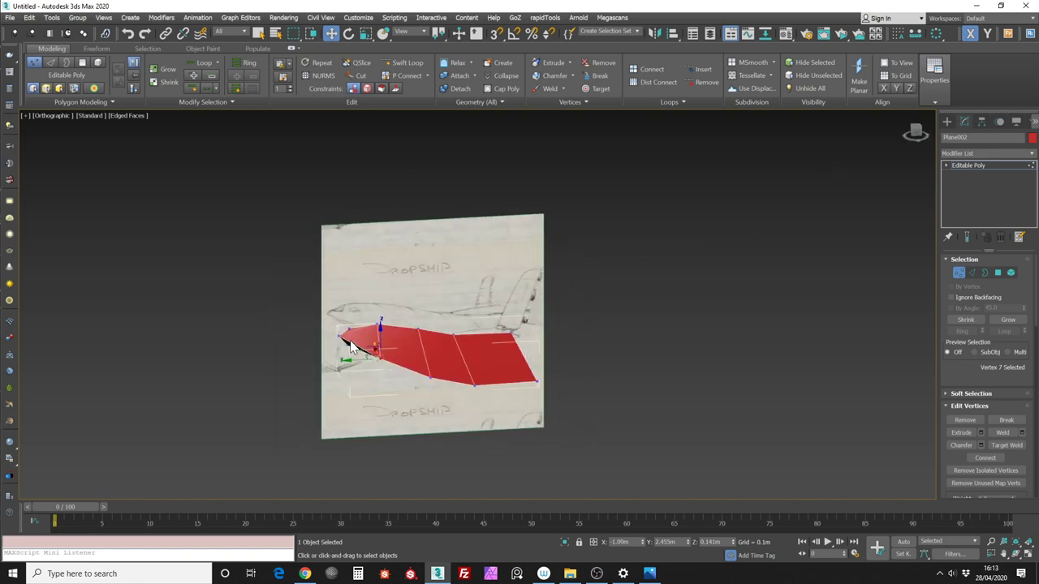
{"action": "scroll", "coordinate": [348, 340], "scroll_direction": "up", "scroll_amount": 5}
{"action": "mouse_move", "coordinate": [368, 304]}
{"action": "middle_mouse_down", "text": "alt"}
{"action": "mouse_move", "coordinate": [422, 292]}
{"action": "mouse_move", "coordinate": [392, 313]}
{"action": "mouse_move", "coordinate": [362, 301]}
{"action": "mouse_move", "coordinate": [378, 285]}
{"action": "mouse_move", "coordinate": [390, 295]}
{"action": "middle_mouse_up", "text": "alt"}
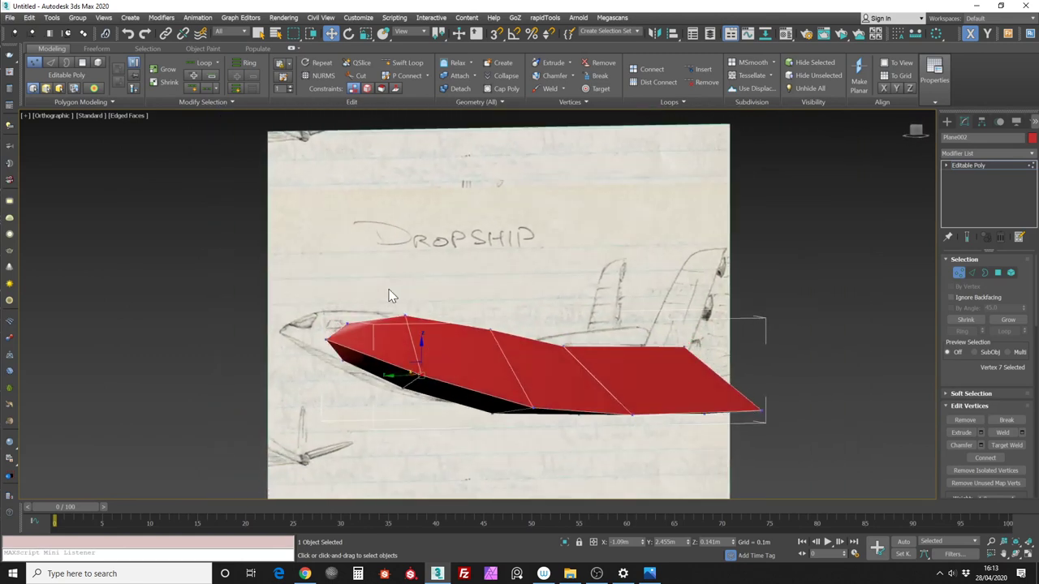
{"action": "mouse_move", "coordinate": [465, 275]}
{"action": "middle_mouse_down"}
{"action": "mouse_move", "coordinate": [429, 261]}
{"action": "mouse_move", "coordinate": [438, 251]}
{"action": "middle_mouse_up"}
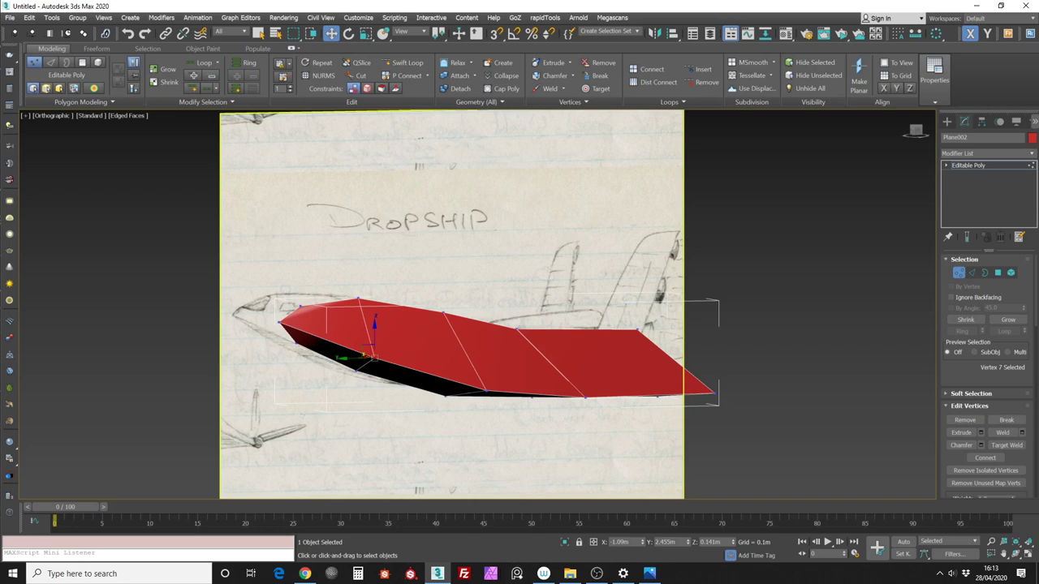
{"action": "mouse_move", "coordinate": [600, 311]}
{"action": "middle_mouse_down", "text": "alt"}
{"action": "mouse_move", "coordinate": [535, 317]}
{"action": "mouse_move", "coordinate": [638, 304]}
{"action": "mouse_move", "coordinate": [568, 299]}
{"action": "mouse_move", "coordinate": [617, 327]}
{"action": "mouse_move", "coordinate": [626, 315]}
{"action": "mouse_move", "coordinate": [569, 309]}
{"action": "mouse_move", "coordinate": [525, 281]}
{"action": "middle_mouse_up", "text": "alt"}
{"action": "scroll", "coordinate": [569, 305], "scroll_direction": "up", "scroll_amount": 4}
{"action": "middle_click_drag", "start_coordinate": [441, 288], "coordinate": [603, 297]}
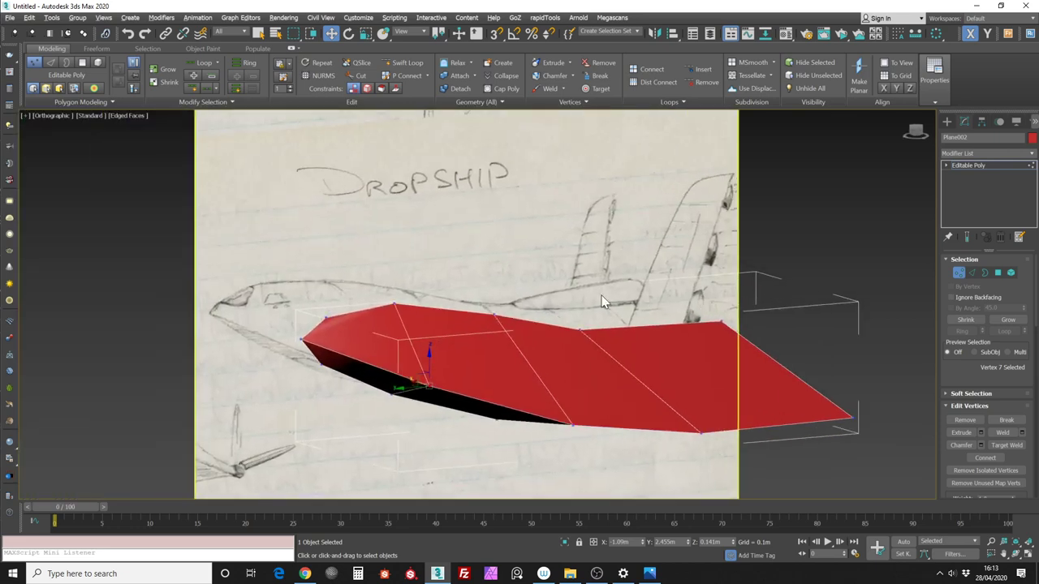
{"action": "scroll", "coordinate": [243, 310], "scroll_direction": "down", "scroll_amount": 2}
{"action": "mouse_move", "coordinate": [258, 322]}
{"action": "middle_mouse_down", "text": "alt"}
{"action": "mouse_move", "coordinate": [276, 330]}
{"action": "mouse_move", "coordinate": [271, 359]}
{"action": "middle_mouse_up", "text": "alt"}
{"action": "scroll", "coordinate": [363, 396], "scroll_direction": "down", "scroll_amount": 5}
{"action": "mouse_move", "coordinate": [418, 385]}
{"action": "middle_mouse_down", "text": "alt"}
{"action": "mouse_move", "coordinate": [447, 378]}
{"action": "mouse_move", "coordinate": [387, 300]}
{"action": "mouse_move", "coordinate": [378, 295]}
{"action": "mouse_move", "coordinate": [342, 328]}
{"action": "mouse_move", "coordinate": [364, 339]}
{"action": "mouse_move", "coordinate": [350, 301]}
{"action": "mouse_move", "coordinate": [371, 297]}
{"action": "mouse_move", "coordinate": [352, 285]}
{"action": "mouse_move", "coordinate": [389, 304]}
{"action": "middle_mouse_up", "text": "alt"}
{"action": "scroll", "coordinate": [387, 301], "scroll_direction": "up", "scroll_amount": 5}
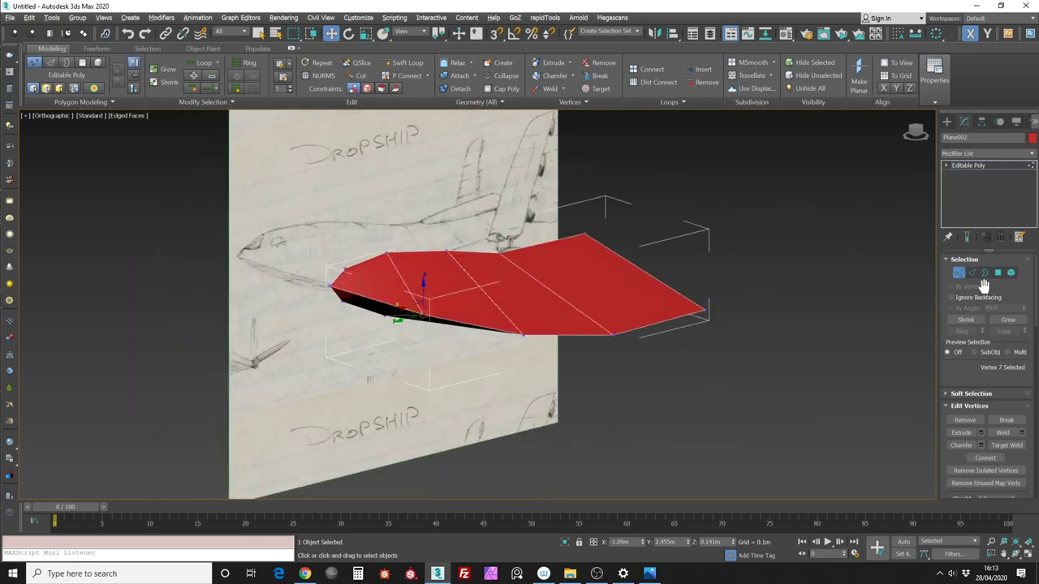
Leave vertex editing and add a Symmetry modifier to the hull
{"action": "left_click", "coordinate": [959, 272]}
{"action": "mouse_move", "coordinate": [777, 280]}
{"action": "middle_mouse_down", "text": "alt"}
{"action": "mouse_move", "coordinate": [733, 273]}
{"action": "mouse_move", "coordinate": [749, 269]}
{"action": "middle_mouse_up", "text": "alt"}
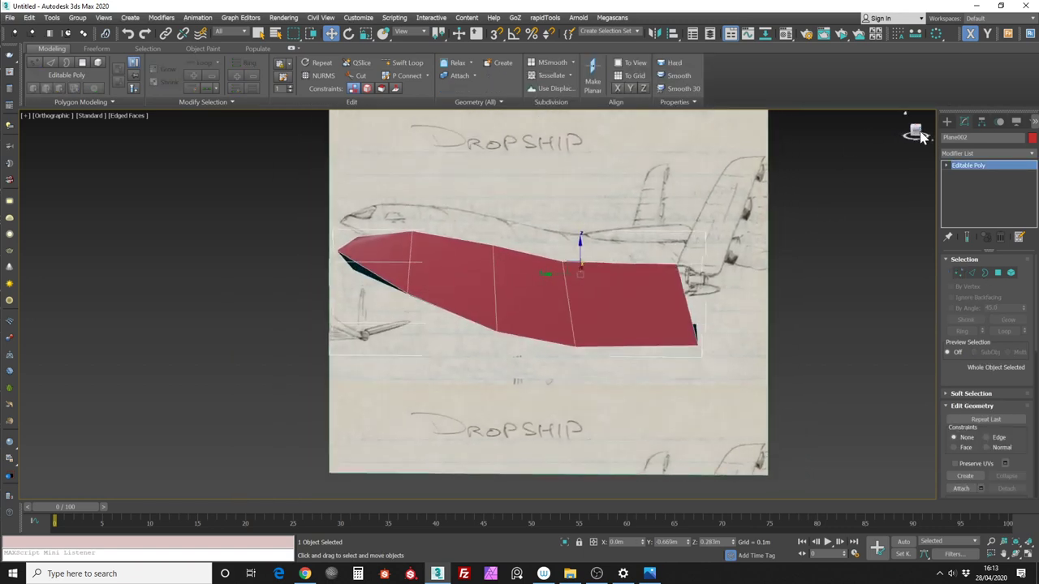
{"action": "left_click", "coordinate": [921, 133]}
{"action": "mouse_move", "coordinate": [908, 136]}
{"action": "middle_mouse_down", "text": "alt"}
{"action": "mouse_move", "coordinate": [839, 197]}
{"action": "mouse_move", "coordinate": [816, 263]}
{"action": "mouse_move", "coordinate": [846, 281]}
{"action": "mouse_move", "coordinate": [829, 308]}
{"action": "mouse_move", "coordinate": [830, 284]}
{"action": "mouse_move", "coordinate": [816, 287]}
{"action": "middle_mouse_up", "text": "alt"}
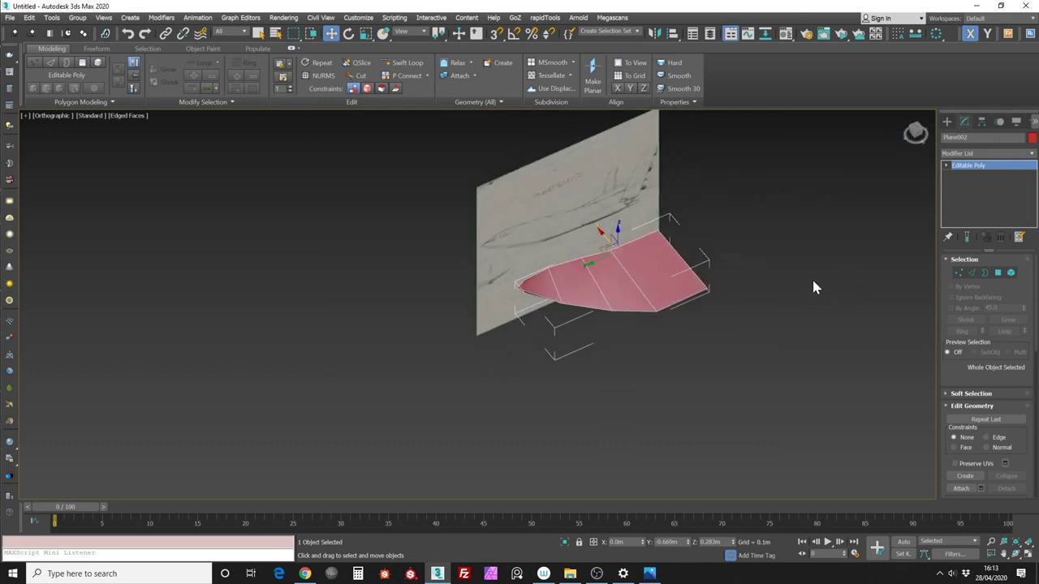
{"action": "left_click", "coordinate": [1033, 154]}
{"action": "type", "text": "sy"}
{"action": "key", "text": "Return"}
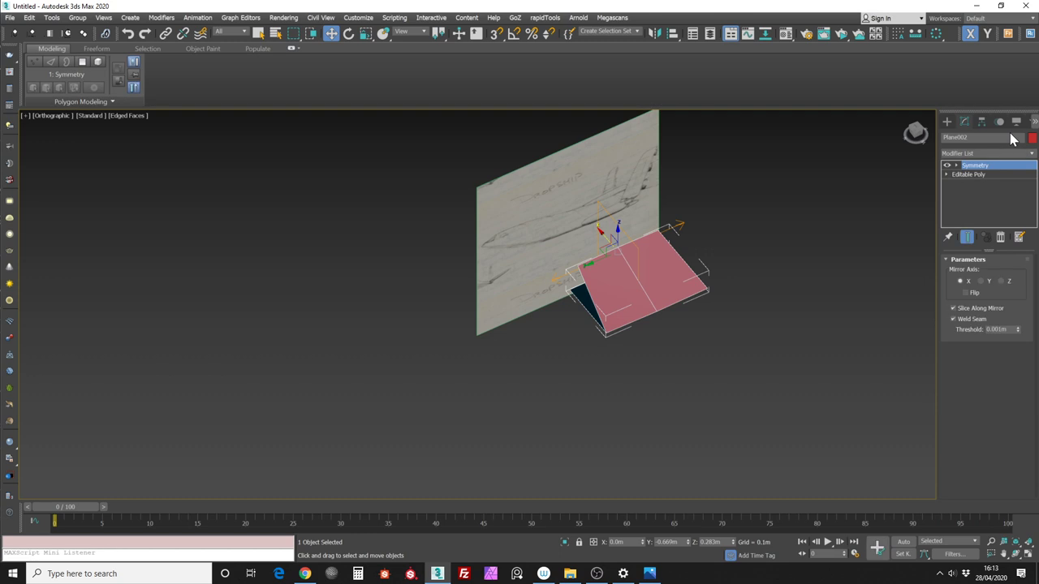
Set the Symmetry mirror axis to Z so the half hull mirrors across its centreline
{"action": "left_click", "coordinate": [981, 281]}
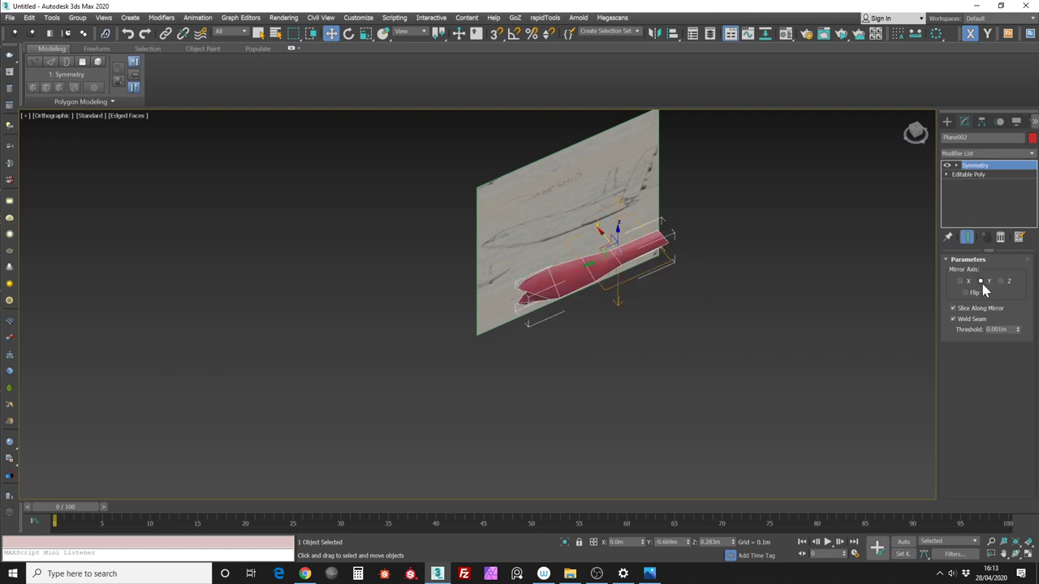
{"action": "left_click", "coordinate": [1003, 282]}
{"action": "middle_click_drag", "start_coordinate": [585, 207], "coordinate": [921, 196], "text": "alt"}
{"action": "scroll", "coordinate": [568, 209], "scroll_direction": "up", "scroll_amount": 4}
Compare the half hull at the Editable Poly vertex level with the mirrored Symmetry result from several angles
{"action": "left_click", "coordinate": [945, 174]}
{"action": "left_click", "coordinate": [963, 183]}
{"action": "middle_click_drag", "start_coordinate": [454, 337], "coordinate": [488, 266], "text": "alt"}
{"action": "left_click", "coordinate": [423, 367]}
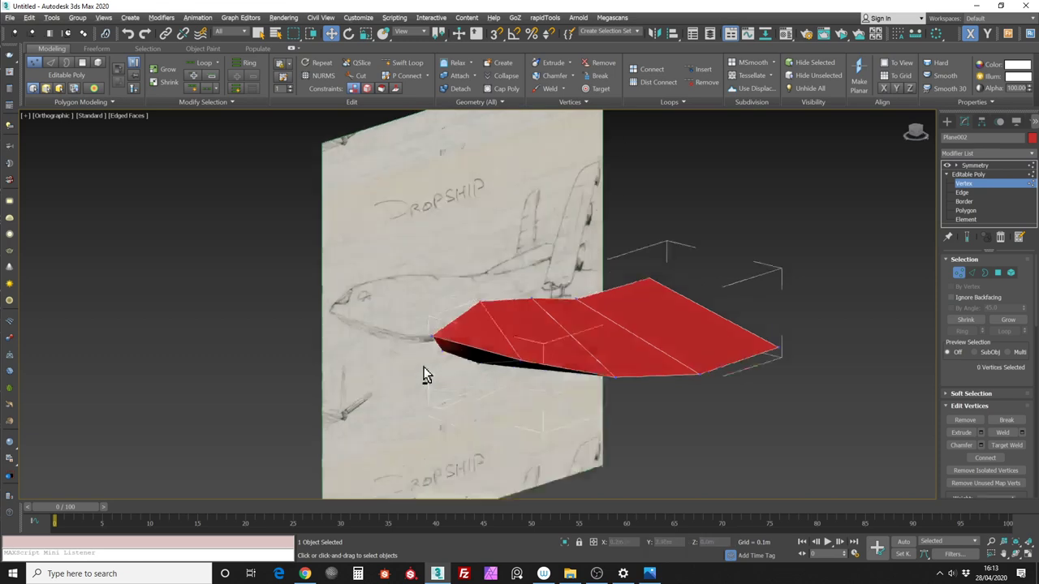
{"action": "middle_click_drag", "start_coordinate": [423, 367], "coordinate": [436, 335], "text": "alt"}
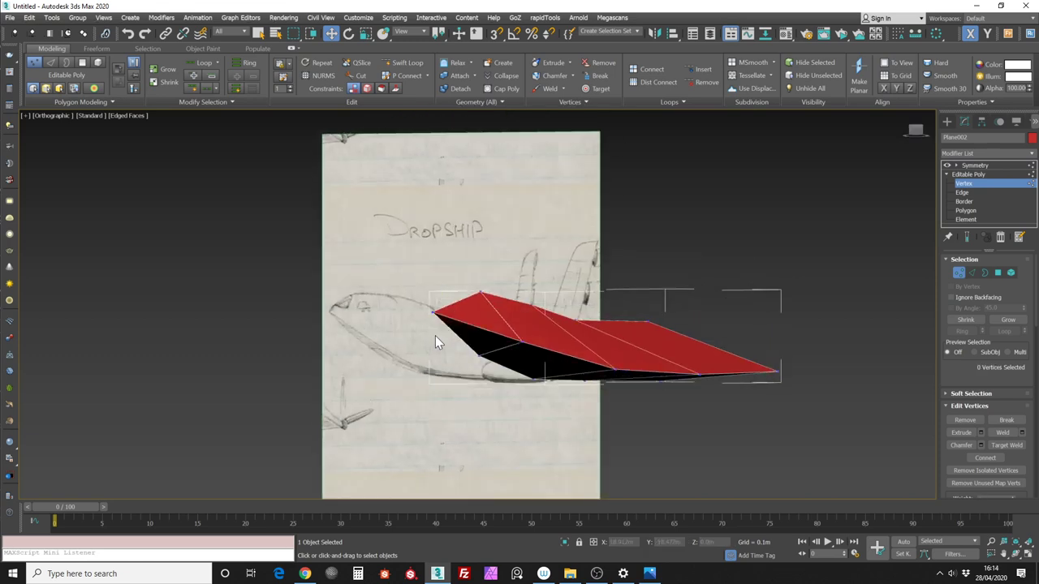
{"action": "left_click", "coordinate": [973, 165]}
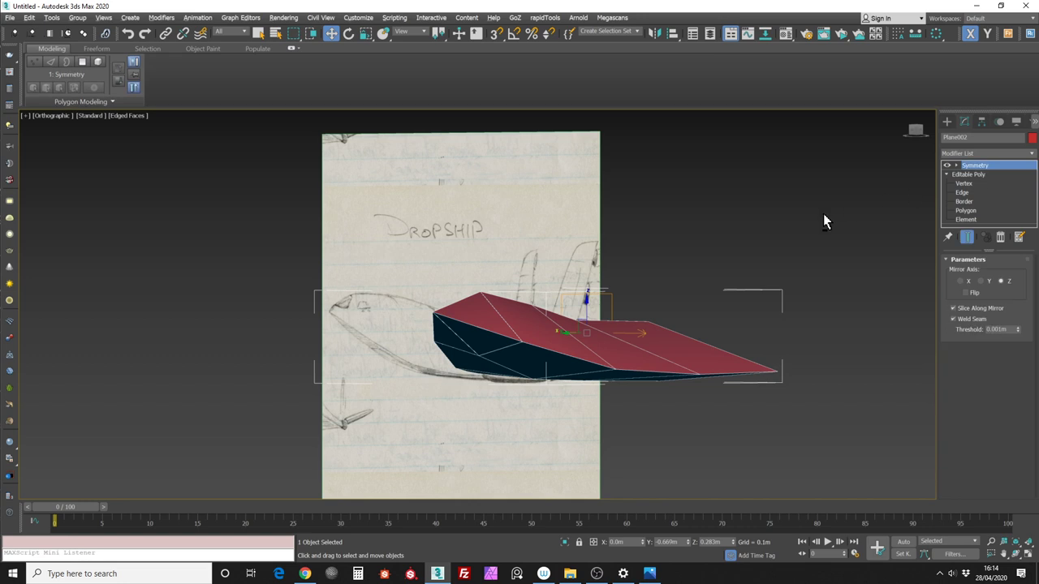
{"action": "middle_click_drag", "start_coordinate": [823, 213], "coordinate": [896, 205], "text": "alt"}
{"action": "left_click", "coordinate": [724, 319]}
{"action": "left_click", "coordinate": [696, 340]}
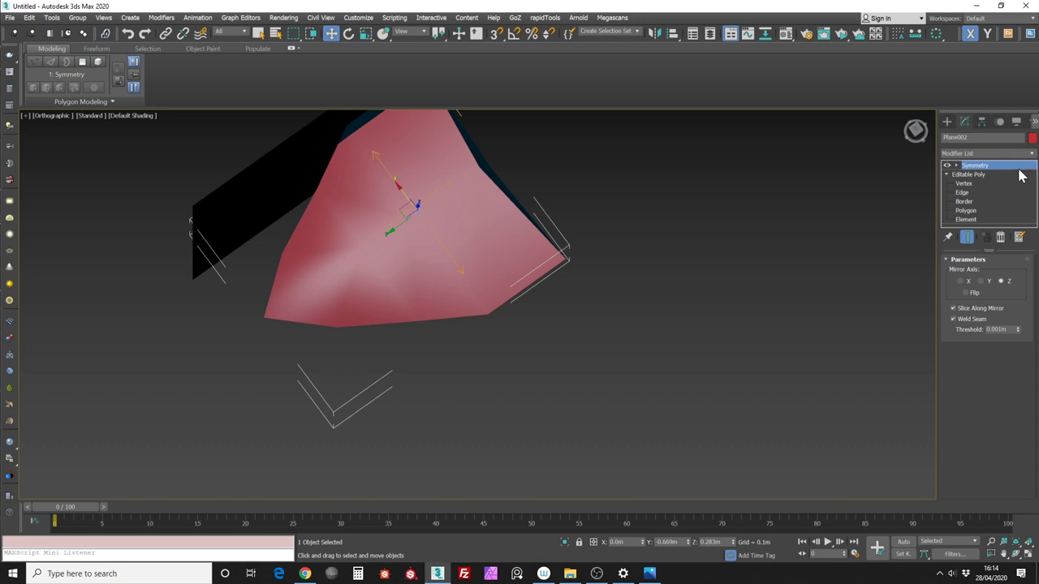
Add a TurboSmooth modifier above the Symmetry on the hull
{"action": "left_click", "coordinate": [1032, 154]}
{"action": "key", "text": "t"}
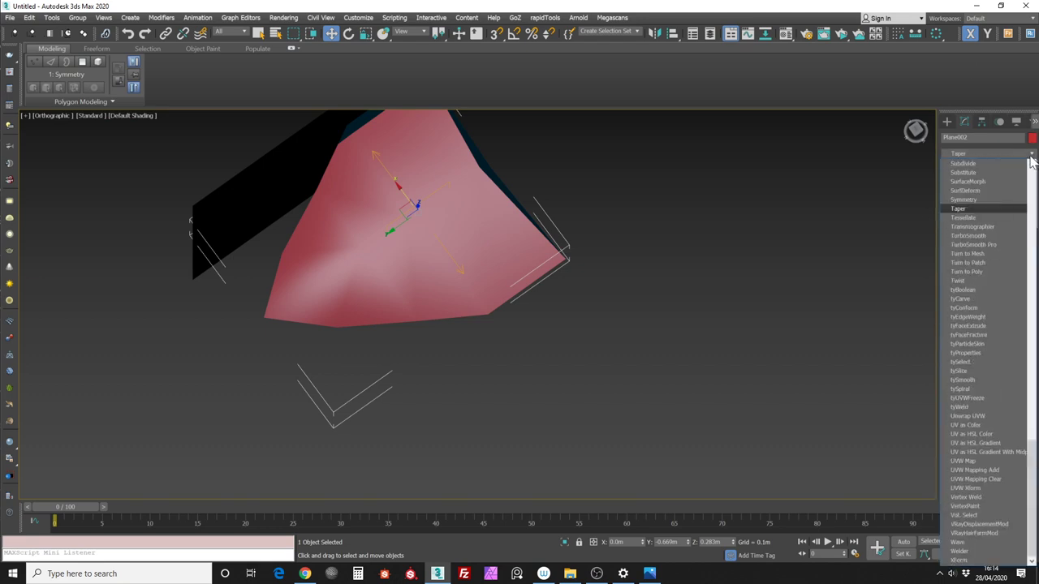
{"action": "left_click", "coordinate": [984, 237]}
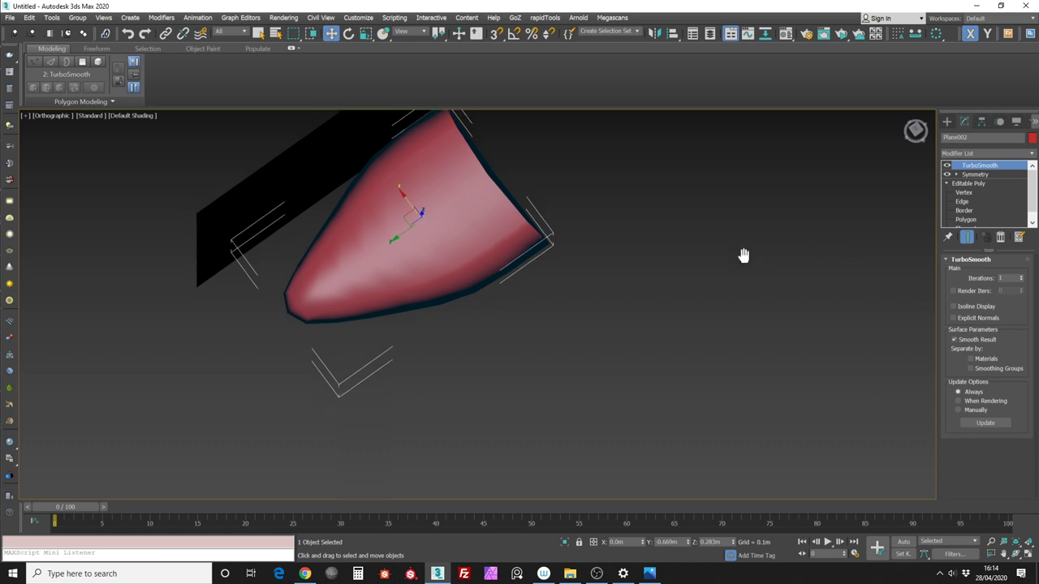
{"action": "mouse_move", "coordinate": [703, 274]}
{"action": "middle_mouse_down", "text": "alt"}
{"action": "mouse_move", "coordinate": [725, 271]}
{"action": "mouse_move", "coordinate": [658, 284]}
{"action": "mouse_move", "coordinate": [665, 262]}
{"action": "mouse_move", "coordinate": [738, 250]}
{"action": "middle_mouse_up", "text": "alt"}
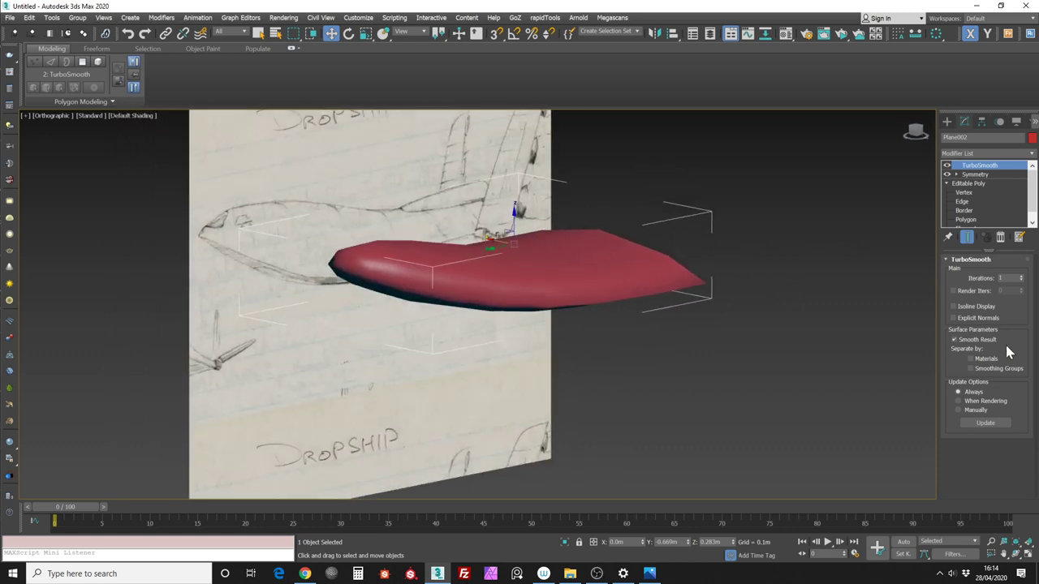
Make TurboSmooth separate the surface by smoothing groups
{"action": "left_click", "coordinate": [997, 369]}
{"action": "mouse_move", "coordinate": [847, 333]}
{"action": "middle_mouse_down", "text": "alt"}
{"action": "mouse_move", "coordinate": [774, 335]}
{"action": "mouse_move", "coordinate": [785, 326]}
{"action": "mouse_move", "coordinate": [776, 336]}
{"action": "mouse_move", "coordinate": [865, 349]}
{"action": "mouse_move", "coordinate": [819, 360]}
{"action": "middle_mouse_up", "text": "alt"}
{"action": "left_click", "coordinate": [984, 367]}
{"action": "left_click", "coordinate": [985, 366]}
{"action": "left_click", "coordinate": [989, 369]}
{"action": "left_click", "coordinate": [989, 367]}
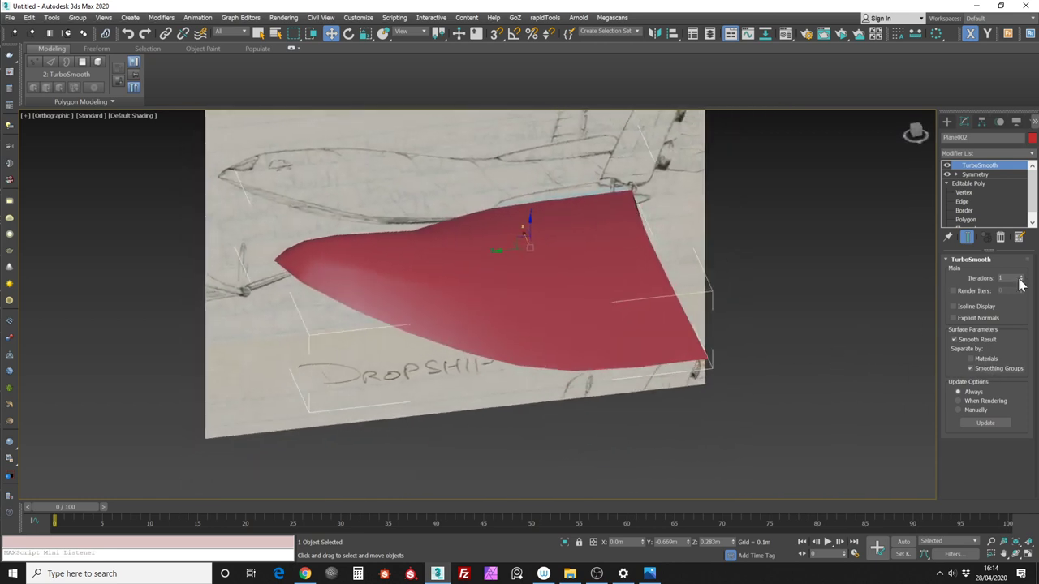
Display the smoothed hull with edged faces and inspect its mesh against the sketch
{"action": "mouse_move", "coordinate": [853, 294]}
{"action": "middle_mouse_down", "text": "alt"}
{"action": "mouse_move", "coordinate": [772, 283]}
{"action": "mouse_move", "coordinate": [816, 285]}
{"action": "mouse_move", "coordinate": [836, 329]}
{"action": "mouse_move", "coordinate": [733, 297]}
{"action": "mouse_move", "coordinate": [692, 304]}
{"action": "mouse_move", "coordinate": [745, 290]}
{"action": "middle_mouse_up", "text": "alt"}
{"action": "key", "text": "F3"}
{"action": "key", "text": "F4"}
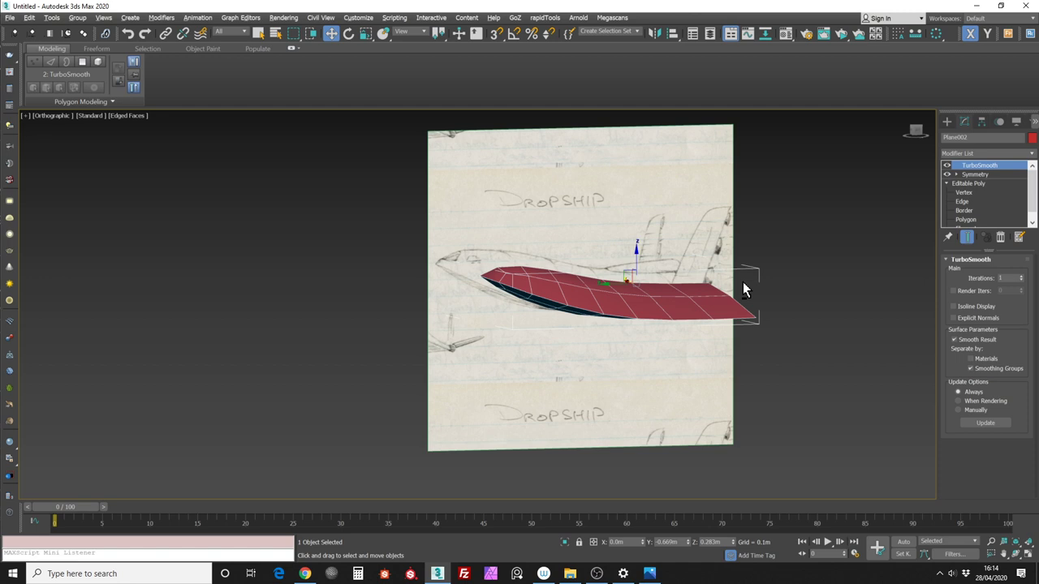
{"action": "mouse_move", "coordinate": [901, 278]}
{"action": "middle_mouse_down", "text": "alt"}
{"action": "mouse_move", "coordinate": [817, 287]}
{"action": "mouse_move", "coordinate": [784, 304]}
{"action": "mouse_move", "coordinate": [816, 329]}
{"action": "mouse_move", "coordinate": [875, 214]}
{"action": "middle_mouse_up", "text": "alt"}
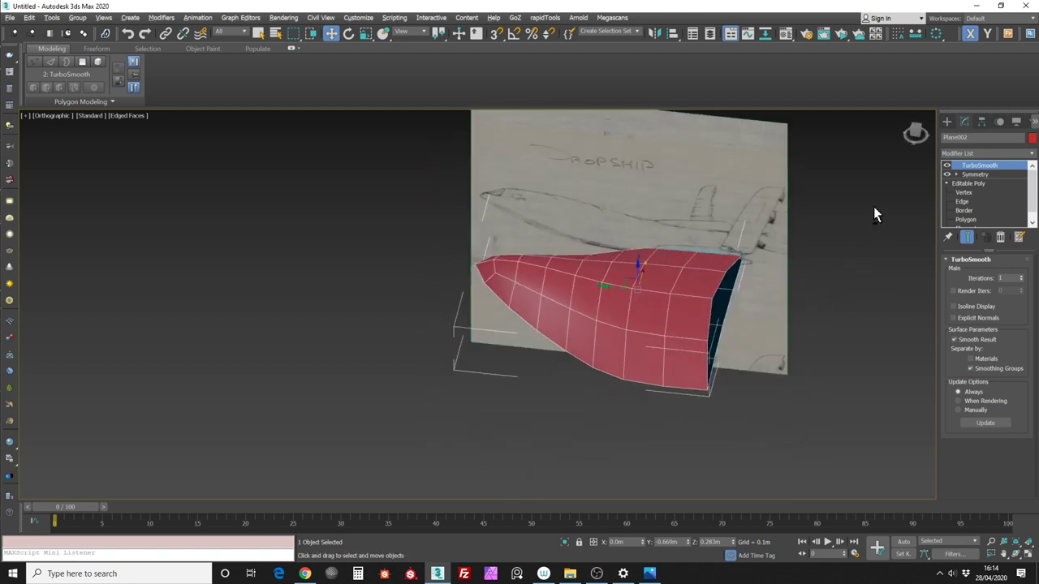
{"action": "mouse_move", "coordinate": [915, 132]}
{"action": "middle_mouse_down", "text": "alt"}
{"action": "mouse_move", "coordinate": [804, 190]}
{"action": "mouse_move", "coordinate": [795, 250]}
{"action": "mouse_move", "coordinate": [856, 213]}
{"action": "mouse_move", "coordinate": [929, 205]}
{"action": "mouse_move", "coordinate": [917, 132]}
{"action": "mouse_move", "coordinate": [796, 181]}
{"action": "mouse_move", "coordinate": [829, 170]}
{"action": "middle_mouse_up", "text": "alt"}
In the view from above, move the sketch reference plane sideways, clear of the hull
{"action": "left_click", "coordinate": [915, 125]}
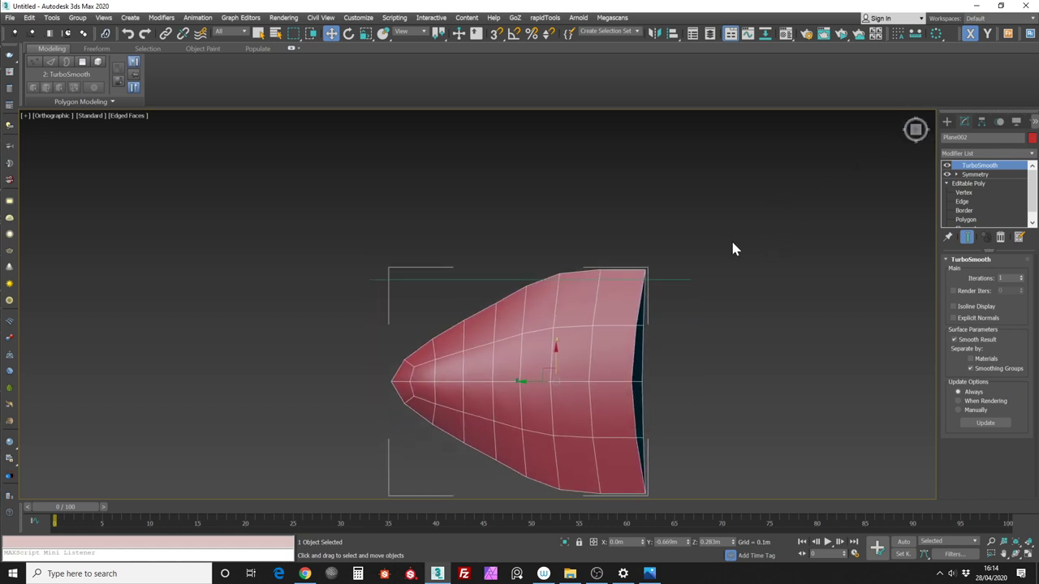
{"action": "left_click", "coordinate": [689, 279]}
{"action": "left_click_drag", "start_coordinate": [529, 254], "coordinate": [542, 173]}
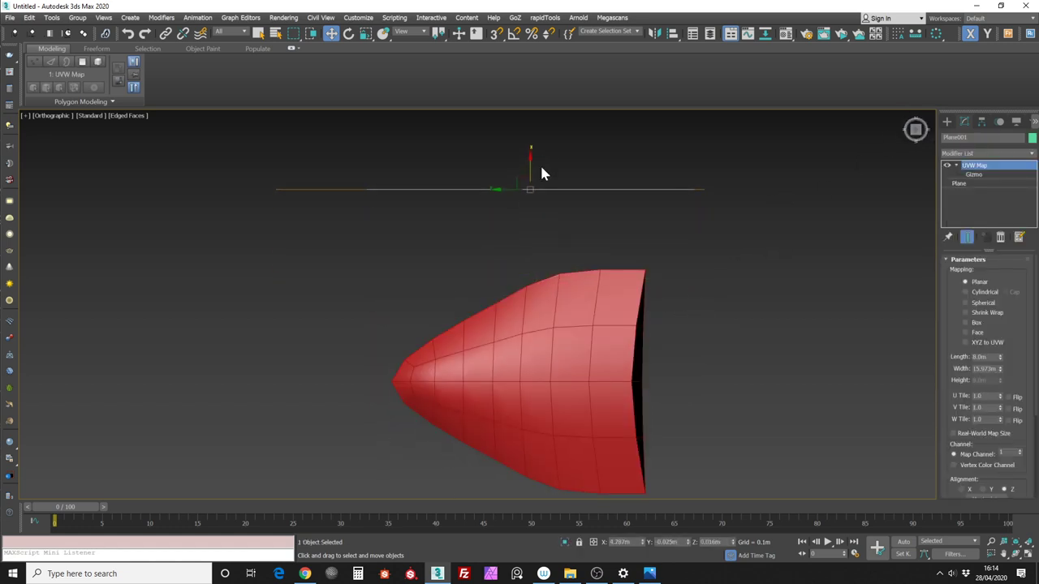
In the Left view, open the hull's Editable Poly vertices for editing with the smoothed end result shown
{"action": "left_click", "coordinate": [603, 309]}
{"action": "mouse_move", "coordinate": [603, 309]}
{"action": "middle_mouse_down", "text": "alt"}
{"action": "mouse_move", "coordinate": [674, 267]}
{"action": "mouse_move", "coordinate": [662, 267]}
{"action": "mouse_move", "coordinate": [736, 260]}
{"action": "middle_mouse_up", "text": "alt"}
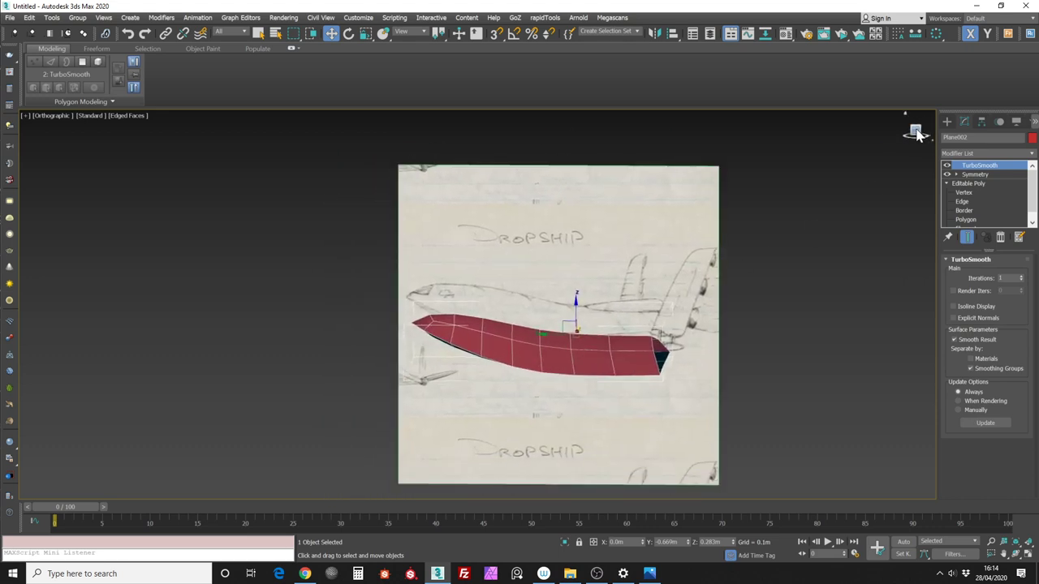
{"action": "mouse_move", "coordinate": [912, 136]}
{"action": "left_mouse_down"}
{"action": "mouse_move", "coordinate": [801, 224]}
{"action": "mouse_move", "coordinate": [721, 220]}
{"action": "mouse_move", "coordinate": [909, 154]}
{"action": "left_mouse_up"}
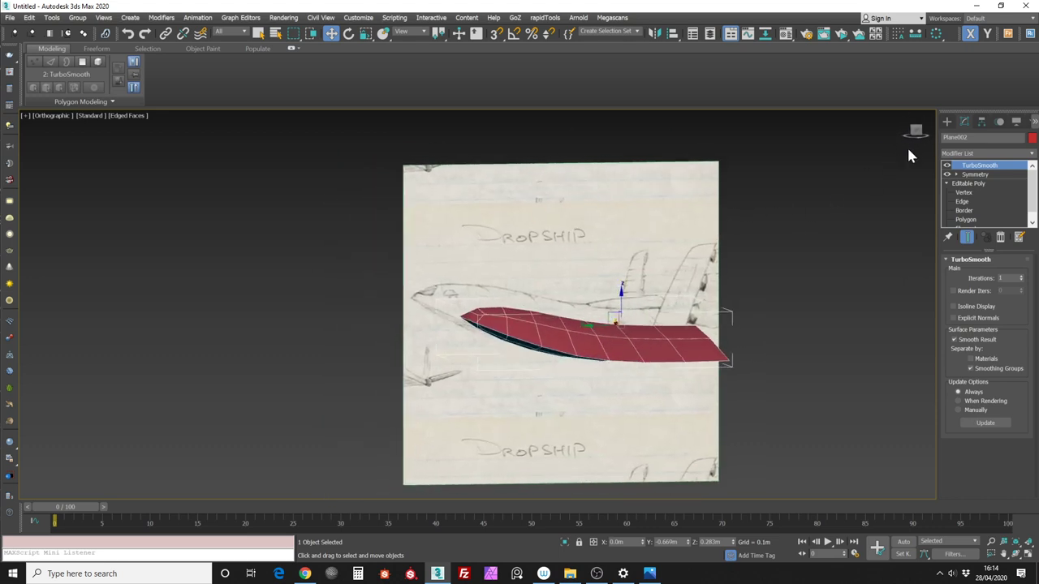
{"action": "left_click", "coordinate": [916, 133]}
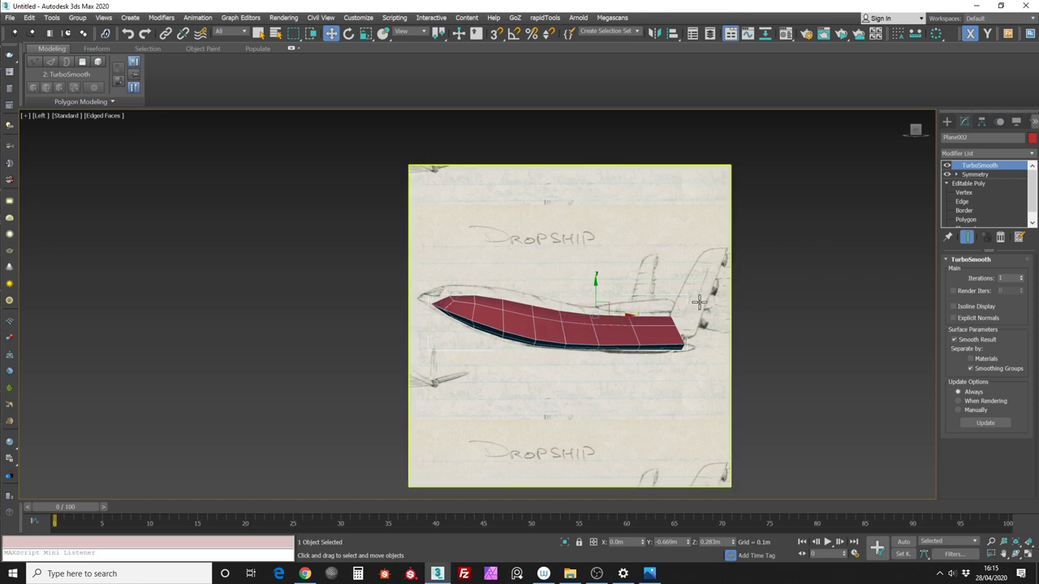
{"action": "left_click", "coordinate": [947, 166]}
{"action": "left_click", "coordinate": [948, 166]}
{"action": "left_click", "coordinate": [972, 194]}
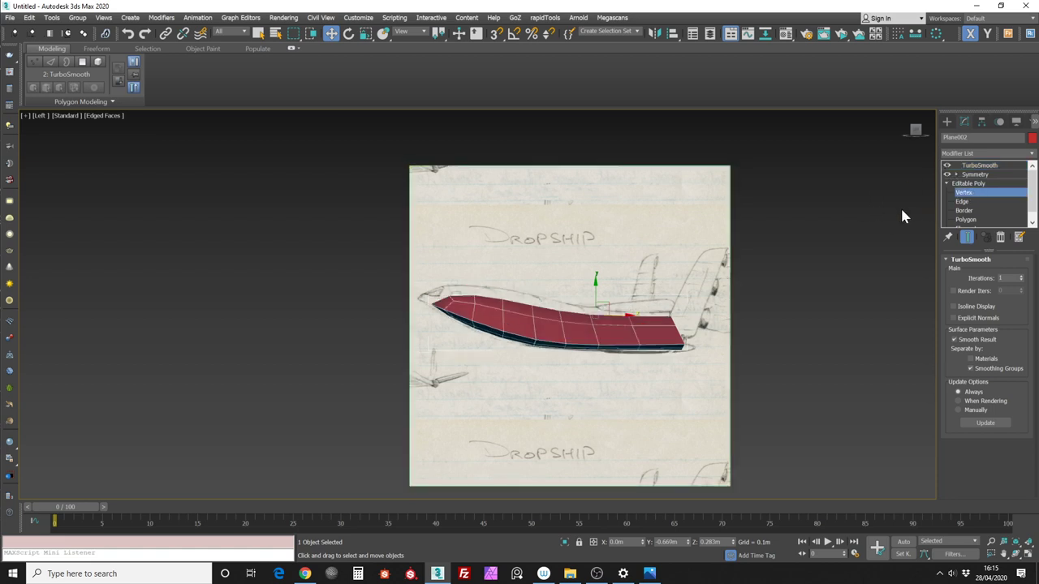
{"action": "left_click", "coordinate": [967, 237]}
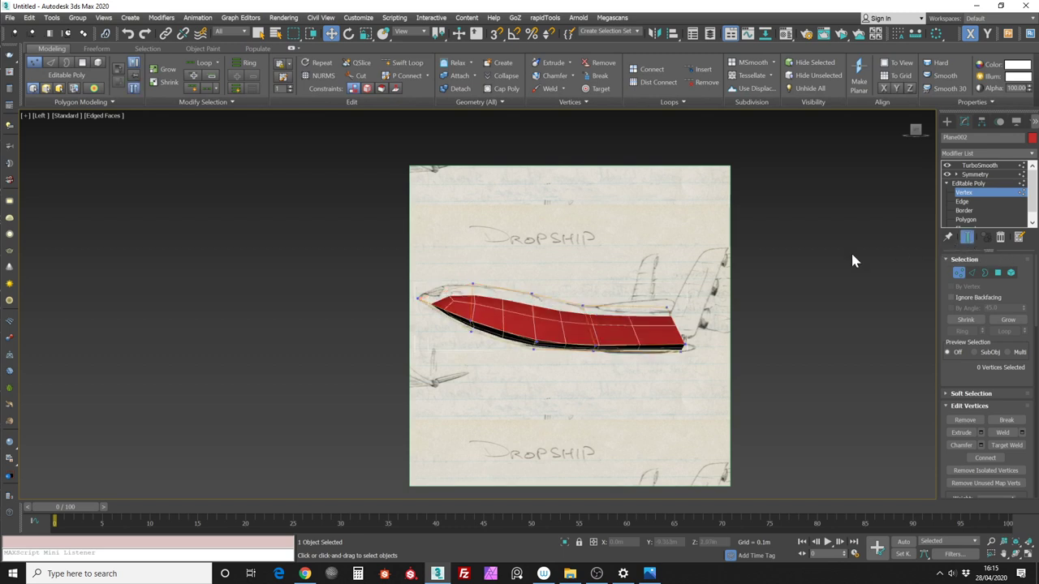
Try to raise the four upper vertices along the hull's top line, and undo the move
{"action": "scroll", "coordinate": [771, 256], "scroll_direction": "up", "scroll_amount": 3}
{"action": "left_click_drag", "start_coordinate": [479, 273], "coordinate": [518, 270]}
{"action": "left_click_drag", "start_coordinate": [712, 302], "coordinate": [713, 302], "text": "ctrl"}
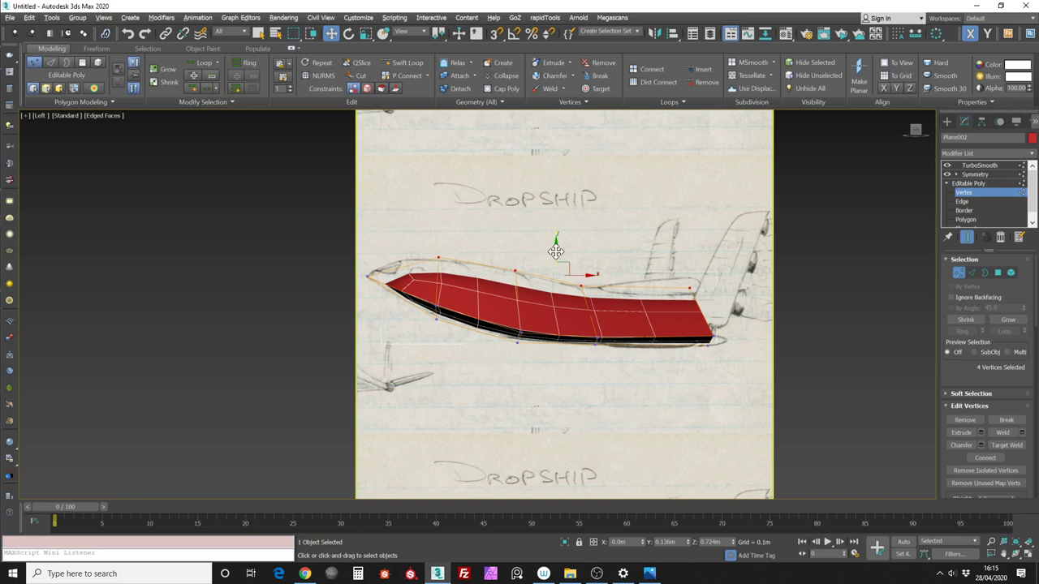
{"action": "left_click_drag", "start_coordinate": [555, 251], "coordinate": [556, 233]}
{"action": "key", "text": "ctrl+z"}
Use P Connect to add a lengthwise edge line along the hull's upper side, and return to the Left view
{"action": "middle_click_drag", "start_coordinate": [611, 264], "coordinate": [589, 301], "text": "alt"}
{"action": "middle_click_drag", "start_coordinate": [586, 294], "coordinate": [520, 269], "text": "alt"}
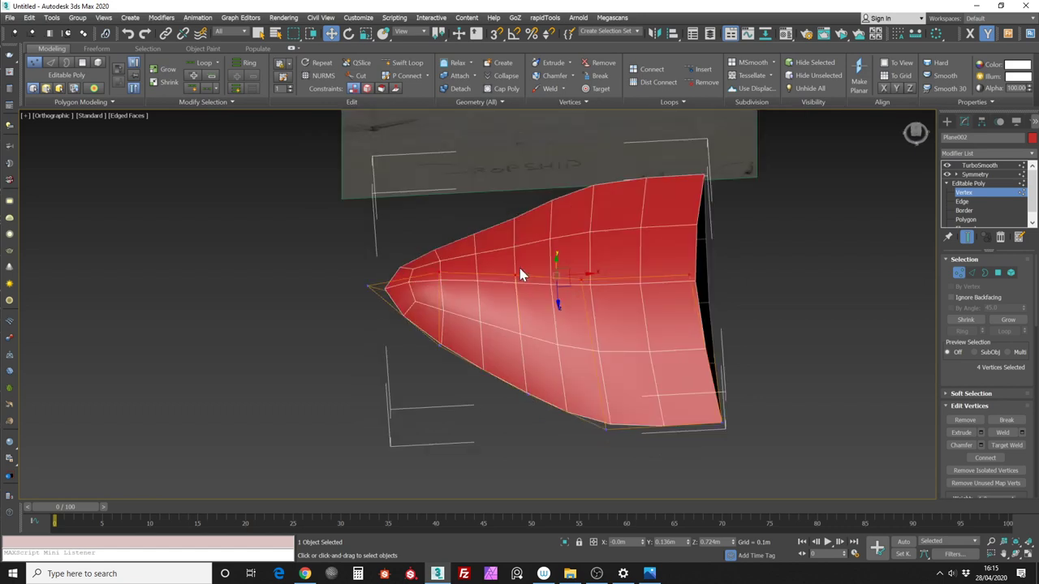
{"action": "left_click", "coordinate": [399, 75]}
{"action": "mouse_move", "coordinate": [433, 307]}
{"action": "left_mouse_down"}
{"action": "mouse_move", "coordinate": [682, 343]}
{"action": "mouse_move", "coordinate": [774, 328]}
{"action": "left_mouse_up"}
{"action": "mouse_move", "coordinate": [770, 273]}
{"action": "middle_mouse_down", "text": "alt"}
{"action": "mouse_move", "coordinate": [768, 236]}
{"action": "mouse_move", "coordinate": [738, 233]}
{"action": "mouse_move", "coordinate": [805, 220]}
{"action": "middle_mouse_up", "text": "alt"}
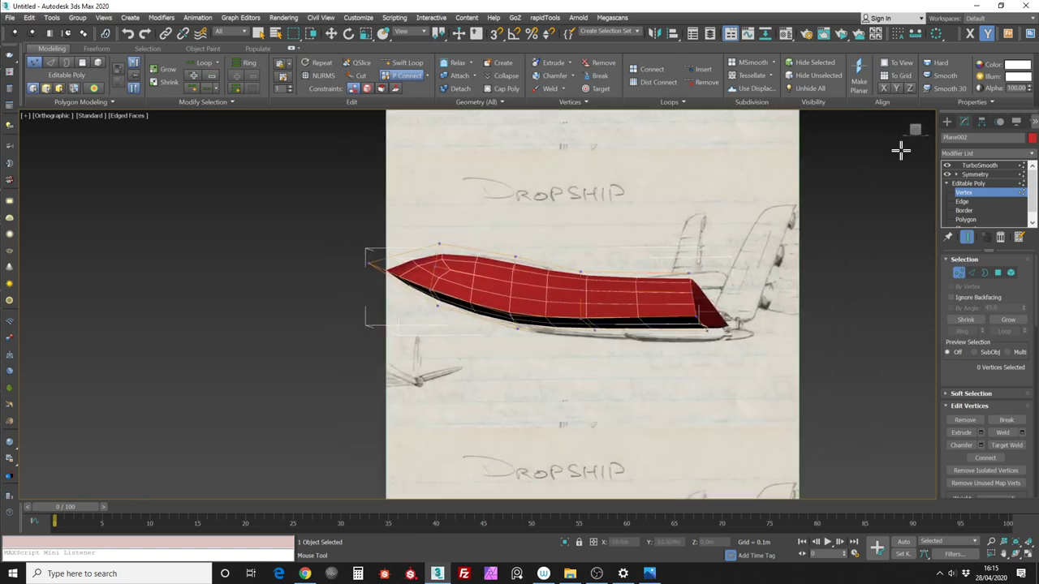
{"action": "left_click", "coordinate": [915, 130]}
{"action": "right_click", "coordinate": [832, 182]}
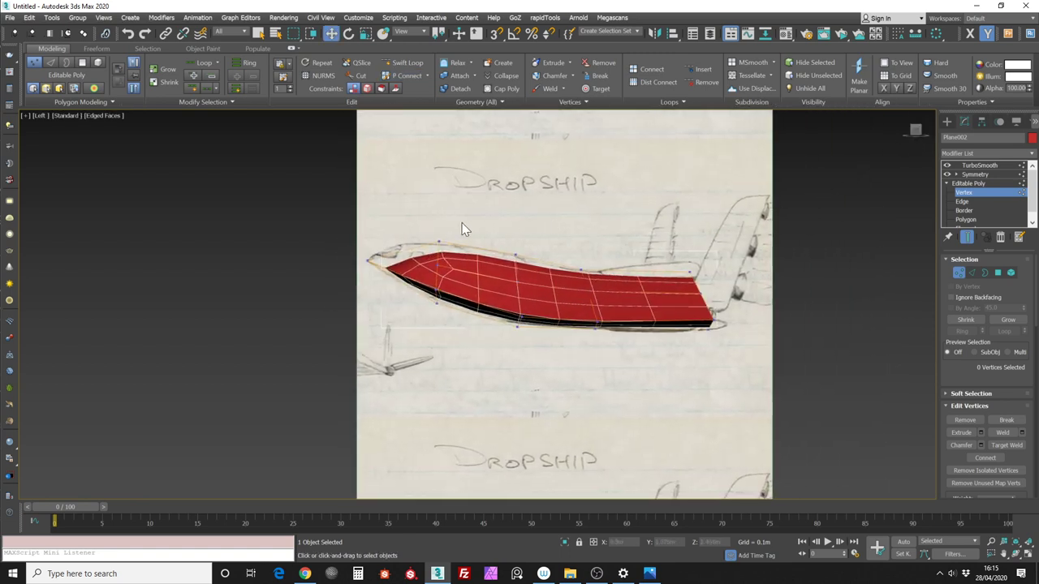
Raise the hull's four upper centreline vertices slightly so the smoothed top line follows the sketch
{"action": "left_click_drag", "start_coordinate": [420, 226], "coordinate": [529, 263]}
{"action": "left_click_drag", "start_coordinate": [695, 280], "coordinate": [695, 280], "text": "ctrl"}
{"action": "left_click_drag", "start_coordinate": [557, 239], "coordinate": [556, 232]}
Move the foremost upper vertex up and forward and raise the nose tip vertex to fit the sketched nose
{"action": "mouse_move", "coordinate": [426, 224]}
{"action": "left_mouse_down"}
{"action": "mouse_move", "coordinate": [455, 242]}
{"action": "mouse_move", "coordinate": [446, 220]}
{"action": "mouse_move", "coordinate": [416, 219]}
{"action": "left_mouse_up"}
{"action": "mouse_move", "coordinate": [359, 248]}
{"action": "left_mouse_down"}
{"action": "mouse_move", "coordinate": [392, 272]}
{"action": "mouse_move", "coordinate": [358, 239]}
{"action": "left_mouse_up"}
{"action": "left_click", "coordinate": [407, 233]}
{"action": "left_click_drag", "start_coordinate": [420, 219], "coordinate": [410, 215]}
{"action": "middle_click_drag", "start_coordinate": [443, 216], "coordinate": [464, 215]}
{"action": "scroll", "coordinate": [456, 290], "scroll_direction": "up", "scroll_amount": 2}
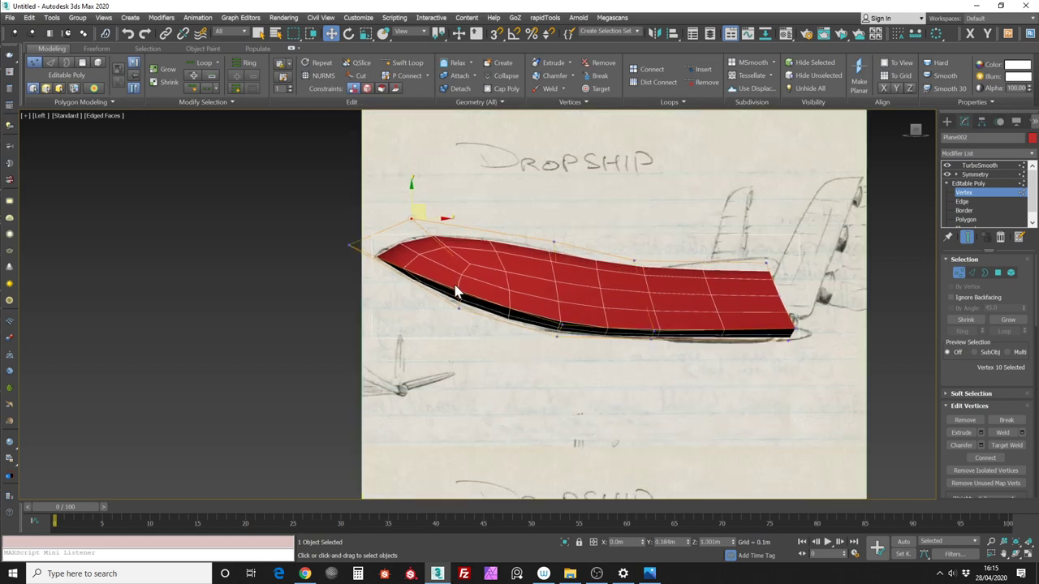
Select the outer edge vertex behind the nose and examine the hull's underside around it
{"action": "left_click_drag", "start_coordinate": [470, 295], "coordinate": [450, 287]}
{"action": "left_click", "coordinate": [473, 281]}
{"action": "left_click", "coordinate": [458, 291]}
{"action": "middle_click_drag", "start_coordinate": [471, 280], "coordinate": [677, 291], "text": "alt"}
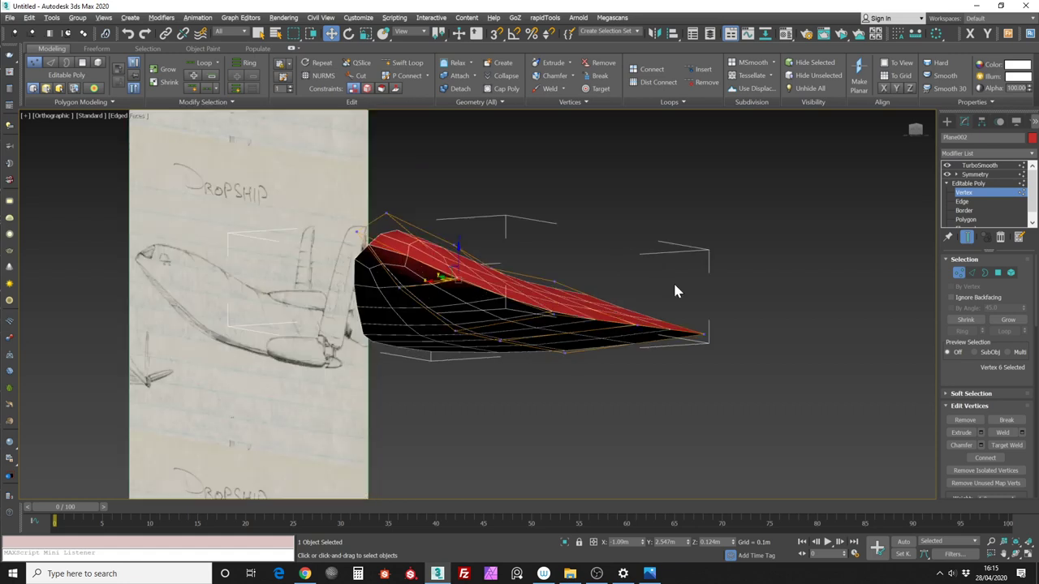
{"action": "middle_click_drag", "start_coordinate": [551, 294], "coordinate": [623, 254], "text": "alt"}
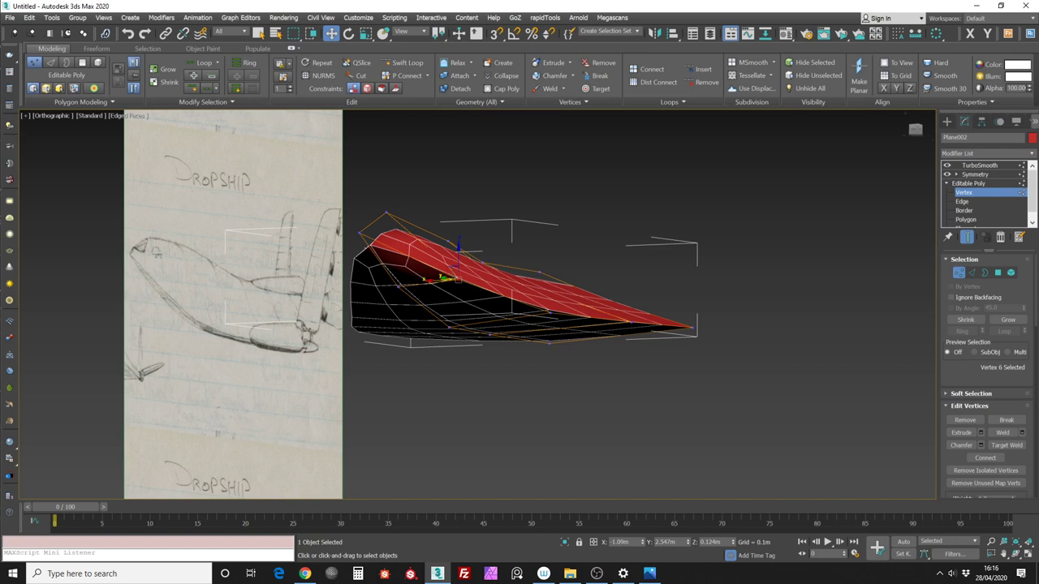
Switch to Chrome, examine the Catalina and Saunders-Roe Princess flying boat photos, and return to 3ds Max
{"action": "key", "text": "alt+Tab"}
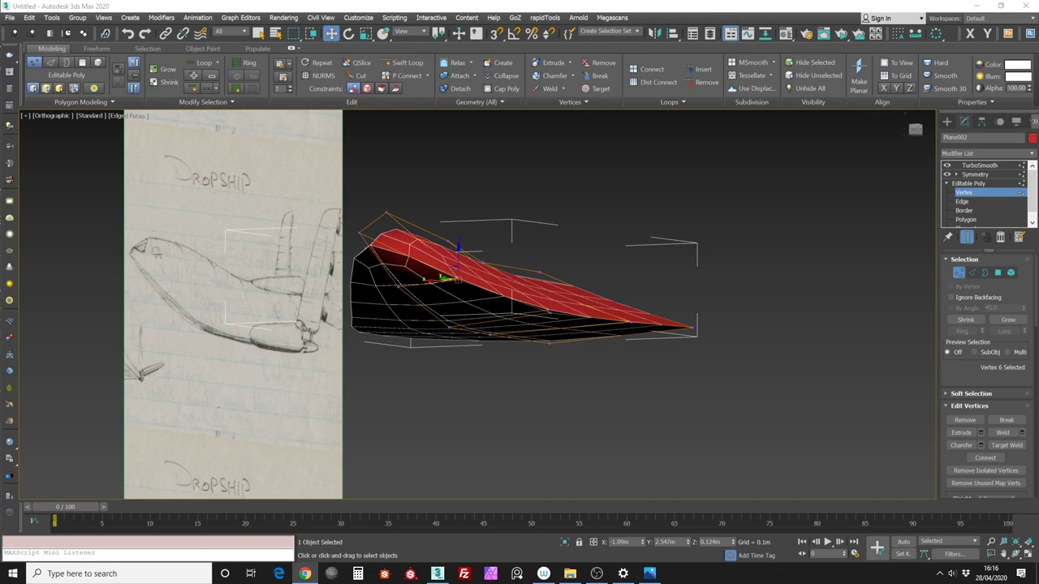
{"action": "left_click_drag", "start_coordinate": [1038, 130], "coordinate": [276, 77]}
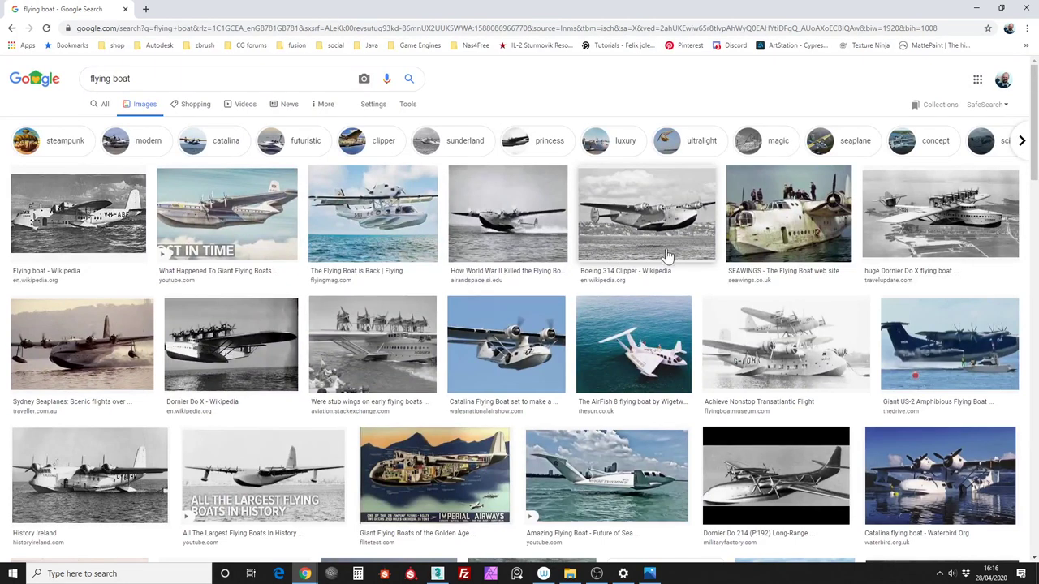
{"action": "left_click", "coordinate": [531, 365]}
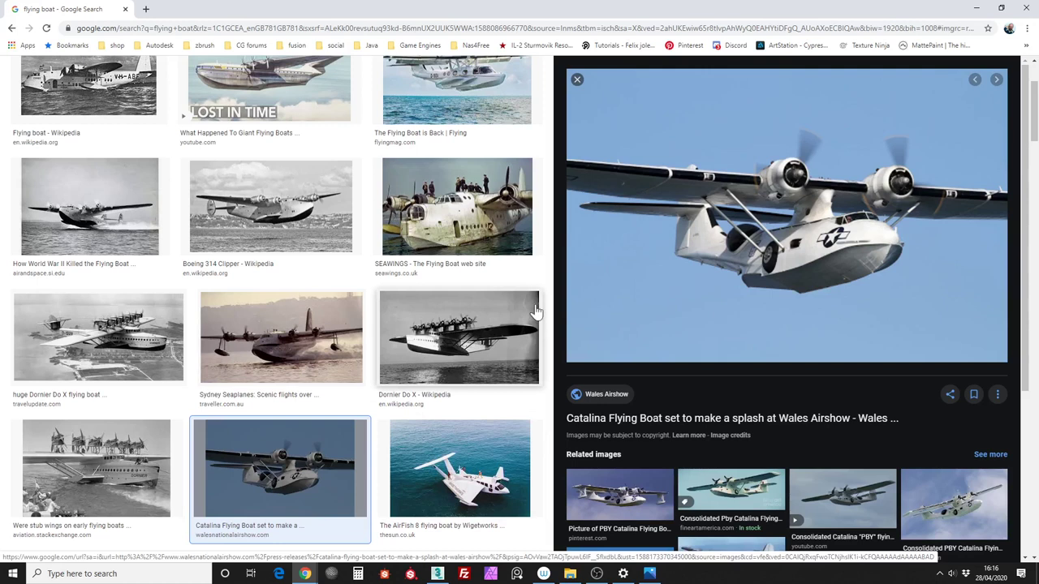
{"action": "left_click", "coordinate": [267, 89]}
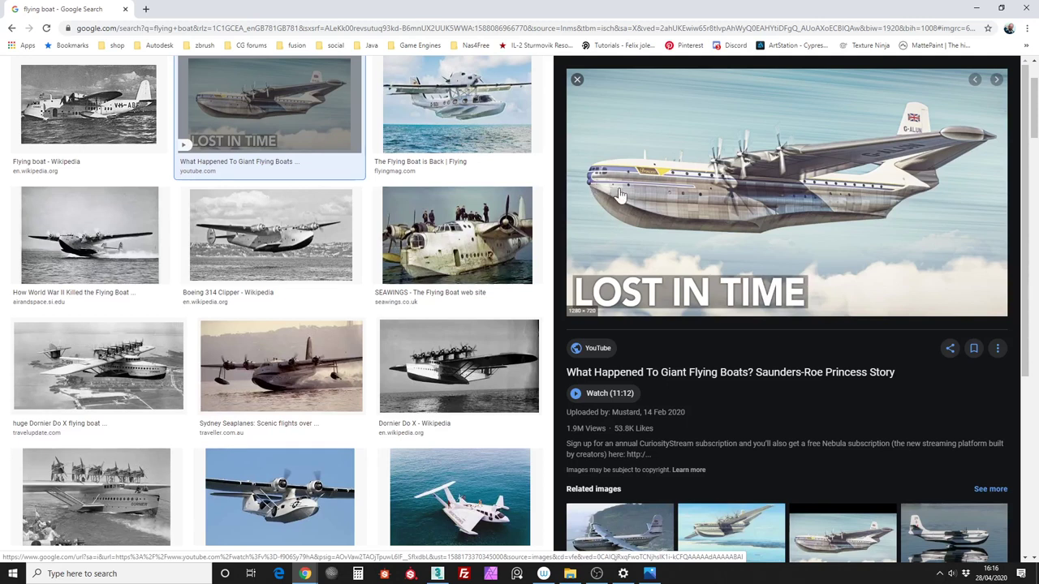
{"action": "left_click", "coordinate": [977, 7]}
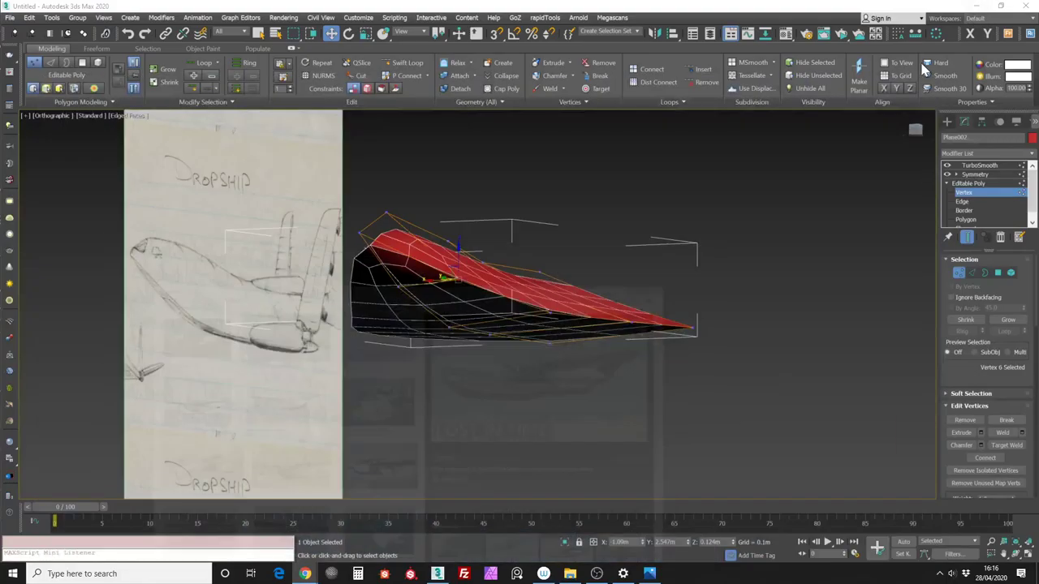
Insert a lengthwise Swift Loop along the hull's underside, between the centreline and the outer edge
{"action": "mouse_move", "coordinate": [551, 239]}
{"action": "middle_mouse_down", "text": "alt"}
{"action": "mouse_move", "coordinate": [563, 222]}
{"action": "mouse_move", "coordinate": [556, 244]}
{"action": "mouse_move", "coordinate": [569, 232]}
{"action": "mouse_move", "coordinate": [601, 179]}
{"action": "middle_mouse_up", "text": "alt"}
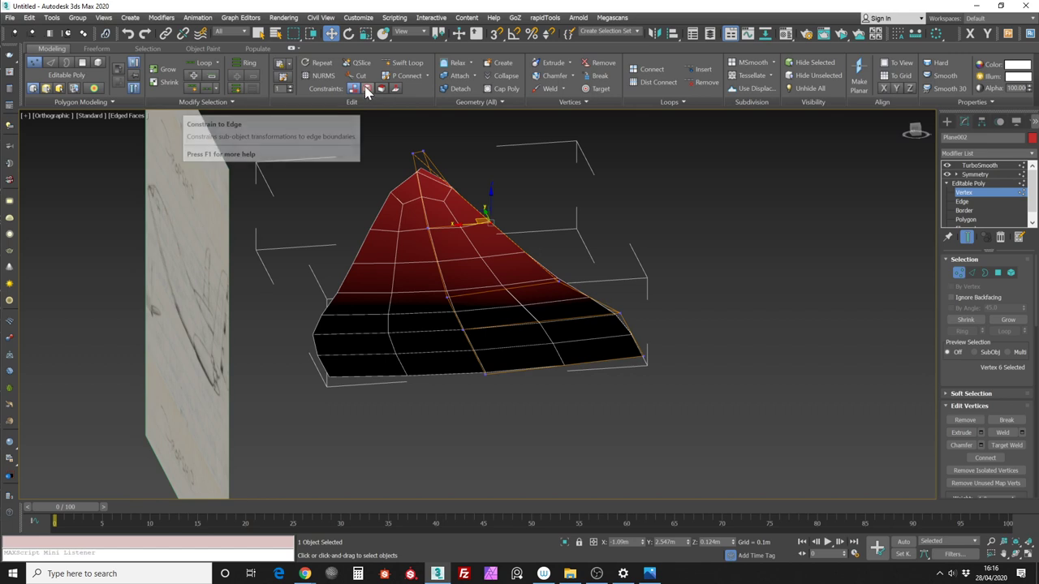
{"action": "left_click", "coordinate": [407, 63]}
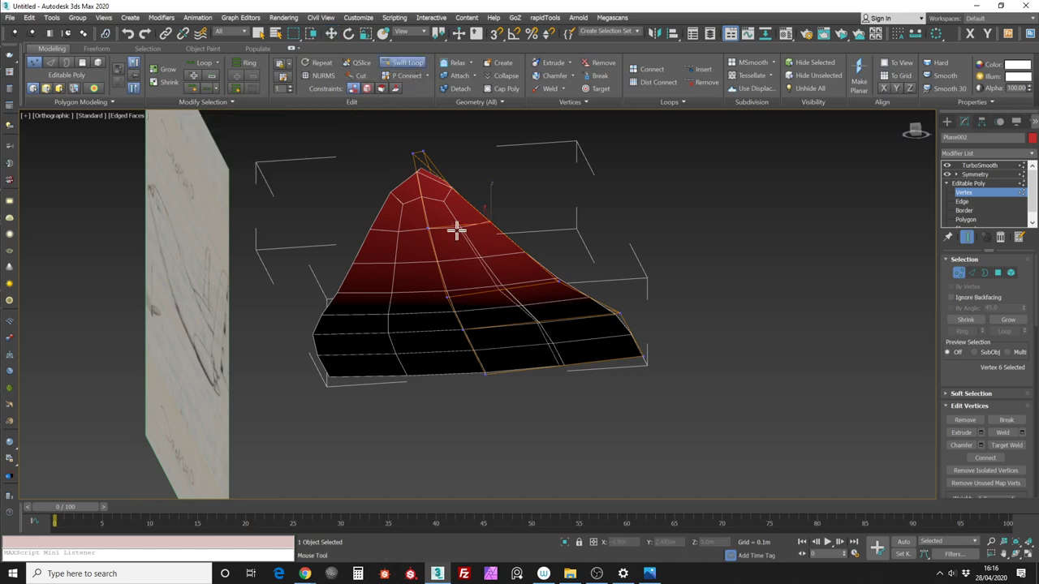
{"action": "left_click", "coordinate": [453, 233]}
{"action": "right_click", "coordinate": [541, 177]}
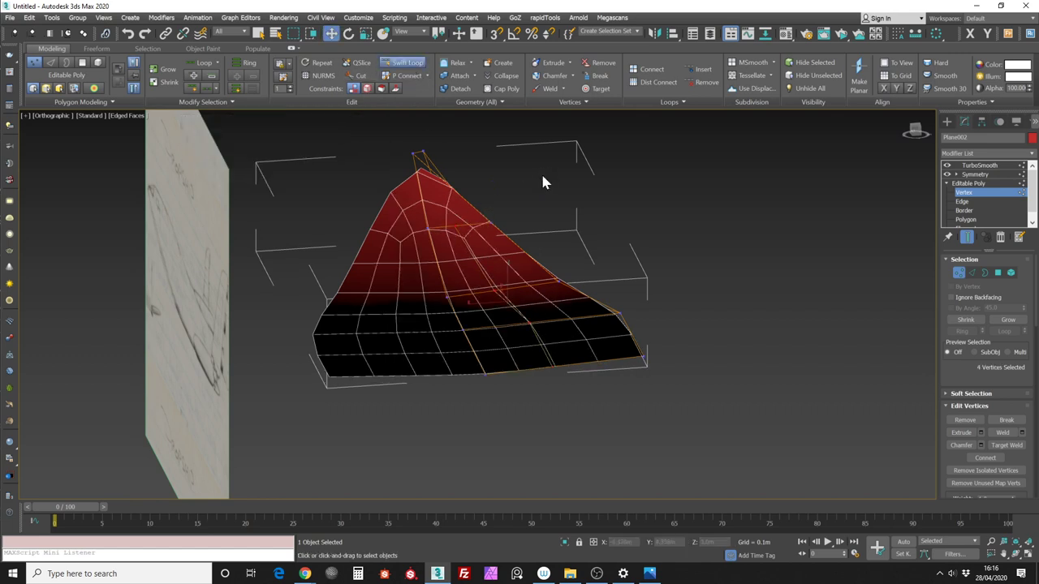
Lower the four vertices of the new underside loop to round out the hull's bottom
{"action": "middle_click_drag", "start_coordinate": [544, 166], "coordinate": [454, 290], "text": "alt"}
{"action": "mouse_move", "coordinate": [465, 341]}
{"action": "middle_mouse_down", "text": "alt"}
{"action": "mouse_move", "coordinate": [466, 315]}
{"action": "mouse_move", "coordinate": [413, 265]}
{"action": "mouse_move", "coordinate": [472, 268]}
{"action": "mouse_move", "coordinate": [452, 289]}
{"action": "mouse_move", "coordinate": [386, 256]}
{"action": "mouse_move", "coordinate": [451, 274]}
{"action": "mouse_move", "coordinate": [467, 315]}
{"action": "middle_mouse_up", "text": "alt"}
{"action": "left_click_drag", "start_coordinate": [456, 276], "coordinate": [456, 287]}
{"action": "mouse_move", "coordinate": [460, 251]}
{"action": "middle_mouse_down", "text": "alt"}
{"action": "mouse_move", "coordinate": [411, 234]}
{"action": "mouse_move", "coordinate": [391, 205]}
{"action": "mouse_move", "coordinate": [355, 215]}
{"action": "mouse_move", "coordinate": [359, 204]}
{"action": "mouse_move", "coordinate": [434, 231]}
{"action": "mouse_move", "coordinate": [401, 262]}
{"action": "mouse_move", "coordinate": [512, 229]}
{"action": "middle_mouse_up", "text": "alt"}
Move the front bottom centreline vertex forward toward the nose
{"action": "left_click", "coordinate": [412, 255]}
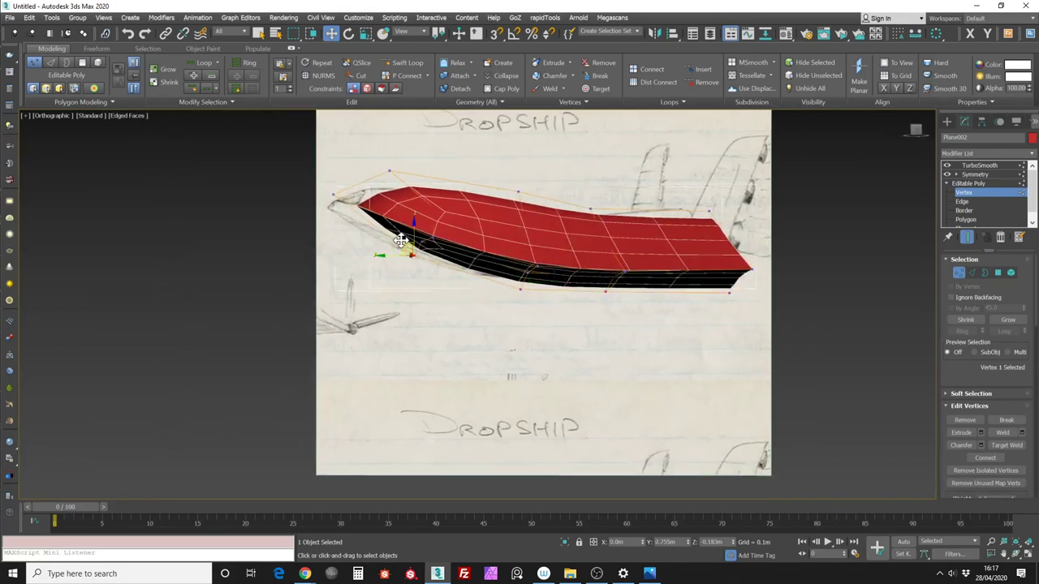
{"action": "left_click_drag", "start_coordinate": [403, 241], "coordinate": [386, 240]}
{"action": "middle_click_drag", "start_coordinate": [386, 239], "coordinate": [371, 233], "text": "alt"}
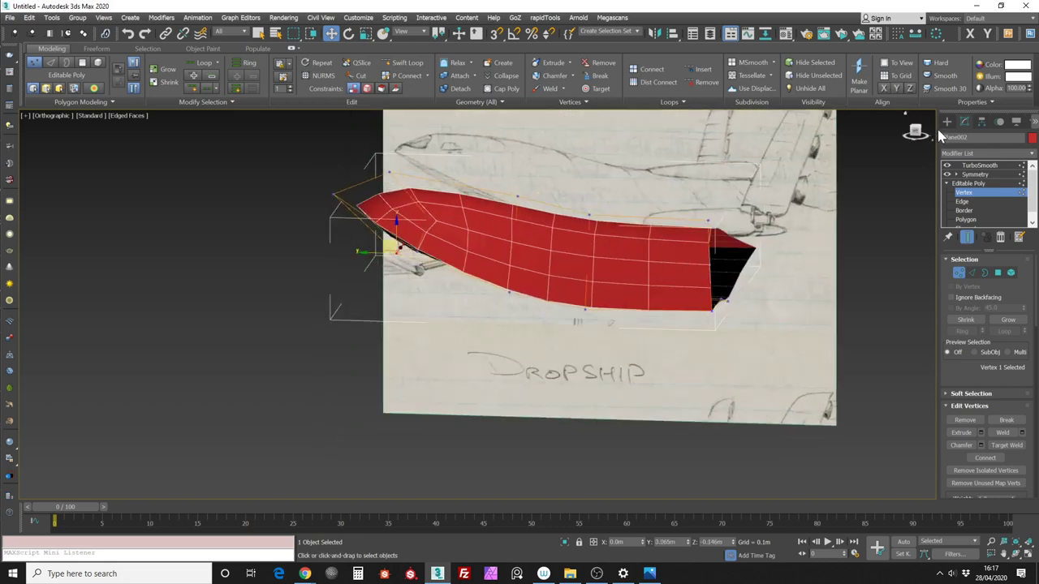
In the left view, nudge the front two top centreline vertices of the hull to match the sketched upper outline
{"action": "left_click", "coordinate": [914, 132]}
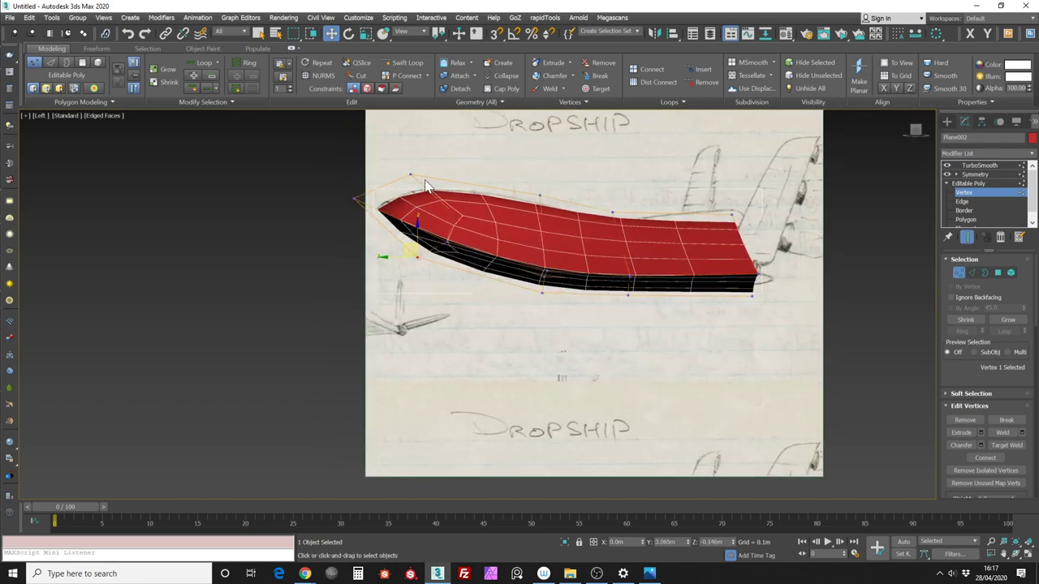
{"action": "left_click_drag", "start_coordinate": [401, 165], "coordinate": [430, 185]}
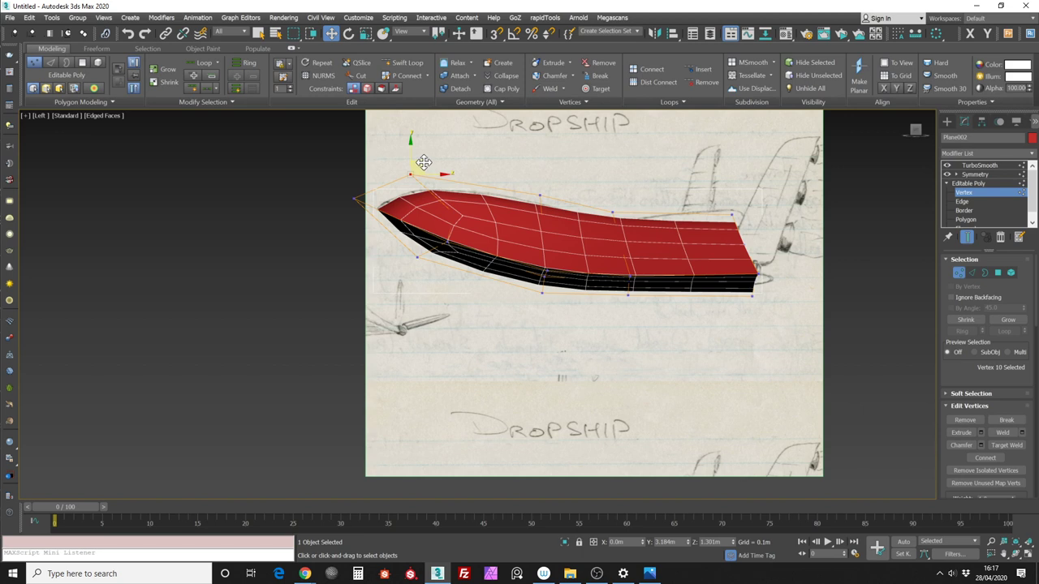
{"action": "left_click_drag", "start_coordinate": [539, 194], "coordinate": [542, 192]}
{"action": "middle_click_drag", "start_coordinate": [552, 177], "coordinate": [615, 196], "text": "alt"}
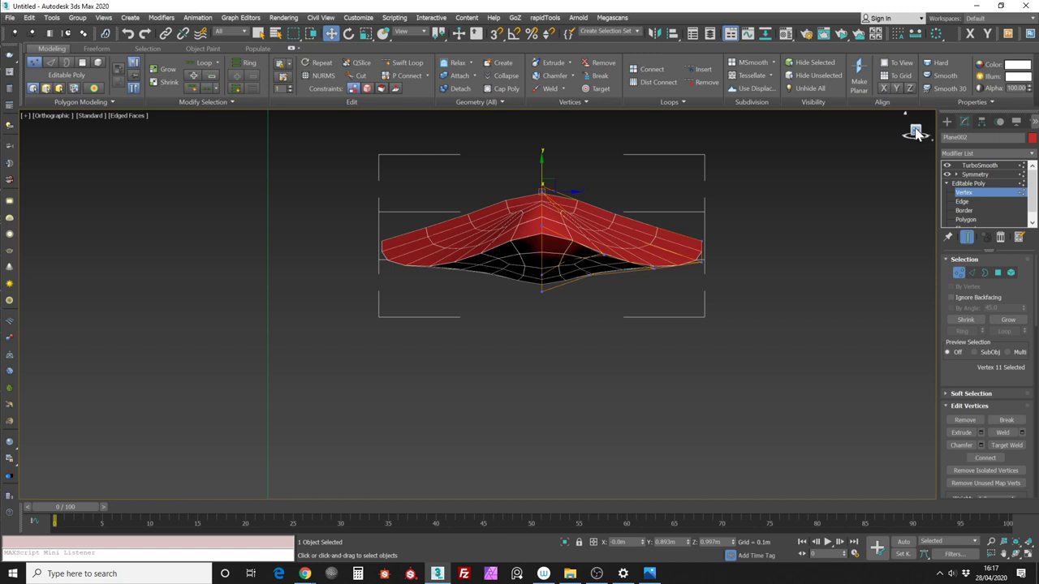
{"action": "left_click", "coordinate": [914, 132]}
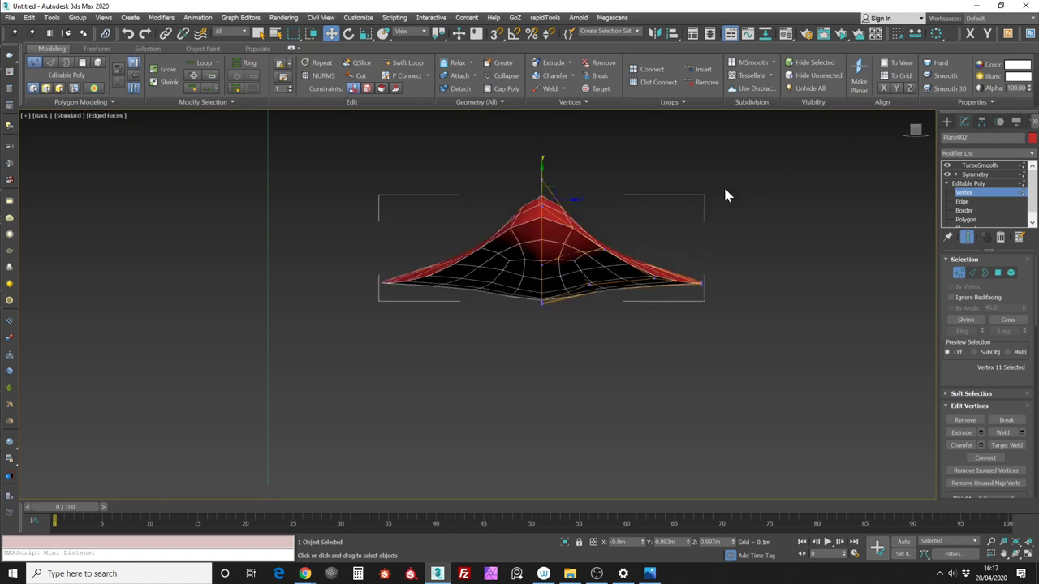
Insert a lengthwise Swift Loop right beside the hull's centreline and show the smoothed end result
{"action": "middle_click_drag", "start_coordinate": [694, 223], "coordinate": [643, 213], "text": "alt"}
{"action": "left_click", "coordinate": [959, 273]}
{"action": "mouse_move", "coordinate": [771, 216]}
{"action": "middle_mouse_down", "text": "alt"}
{"action": "mouse_move", "coordinate": [733, 224]}
{"action": "mouse_move", "coordinate": [737, 214]}
{"action": "mouse_move", "coordinate": [768, 213]}
{"action": "middle_mouse_up", "text": "alt"}
{"action": "left_click", "coordinate": [400, 61]}
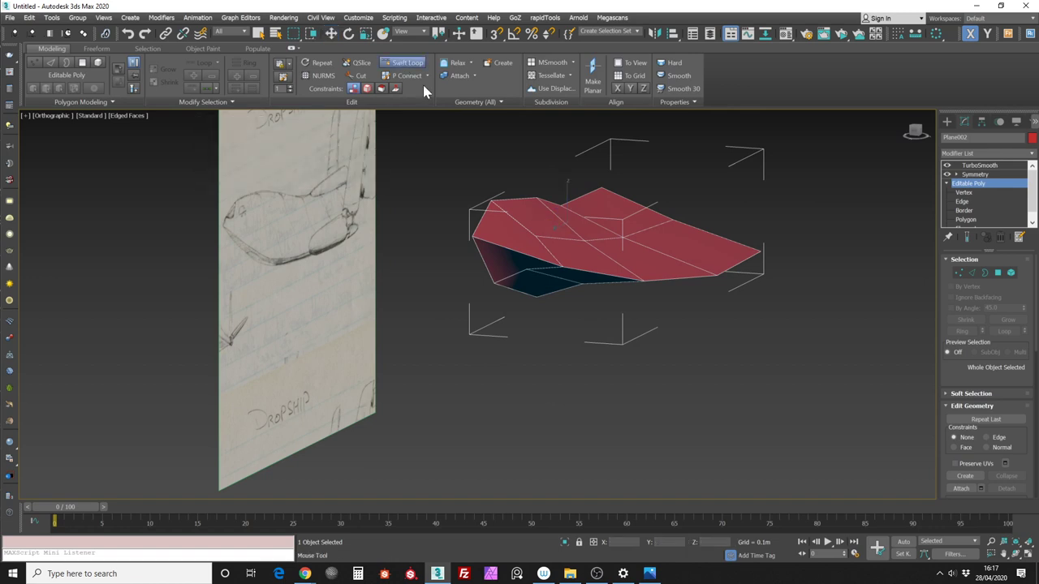
{"action": "scroll", "coordinate": [503, 192], "scroll_direction": "up", "scroll_amount": 5}
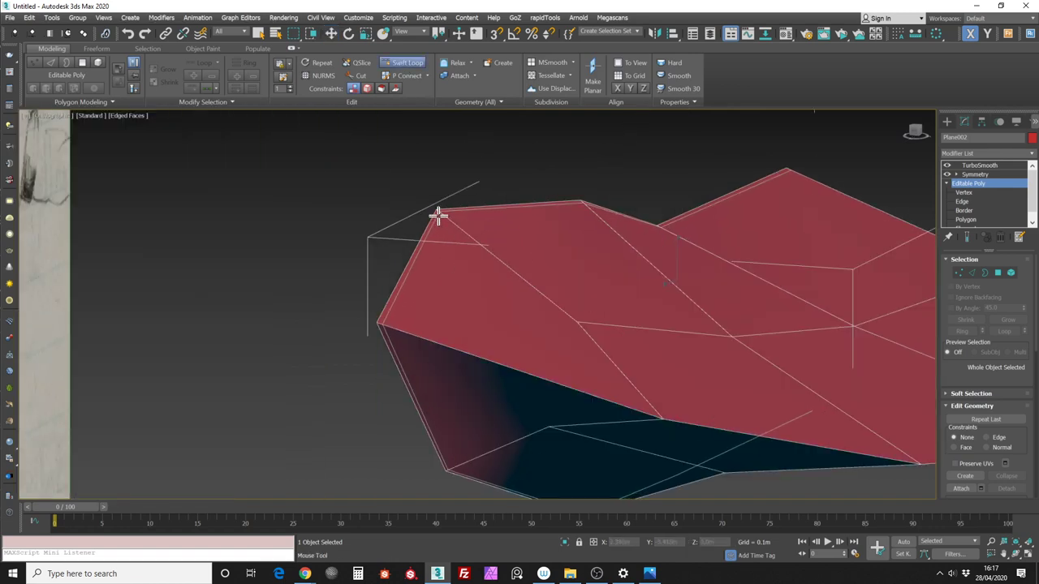
{"action": "scroll", "coordinate": [452, 197], "scroll_direction": "down", "scroll_amount": 5}
{"action": "middle_click_drag", "start_coordinate": [452, 198], "coordinate": [438, 200], "text": "alt"}
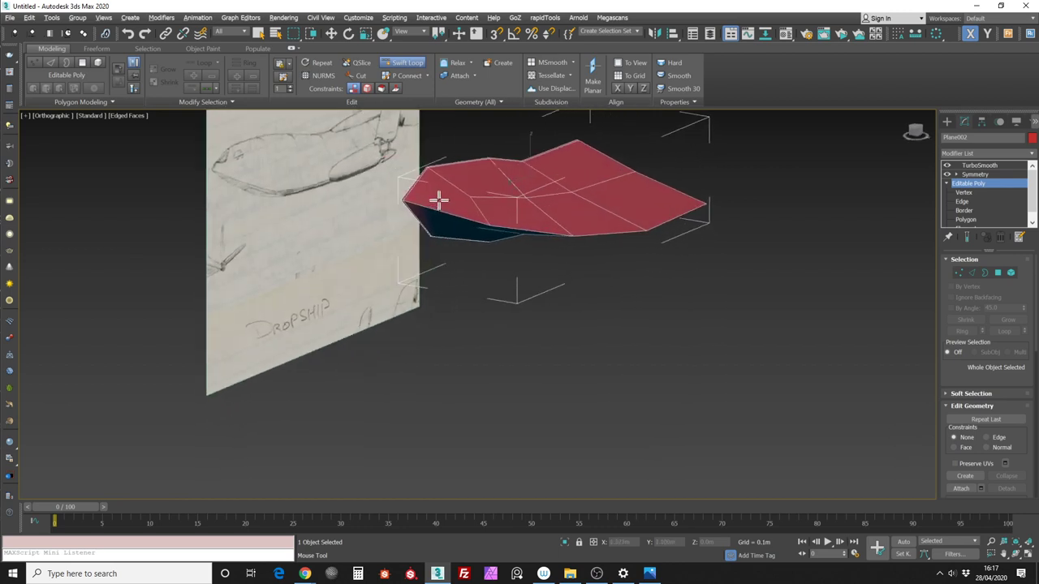
{"action": "left_click", "coordinate": [967, 237]}
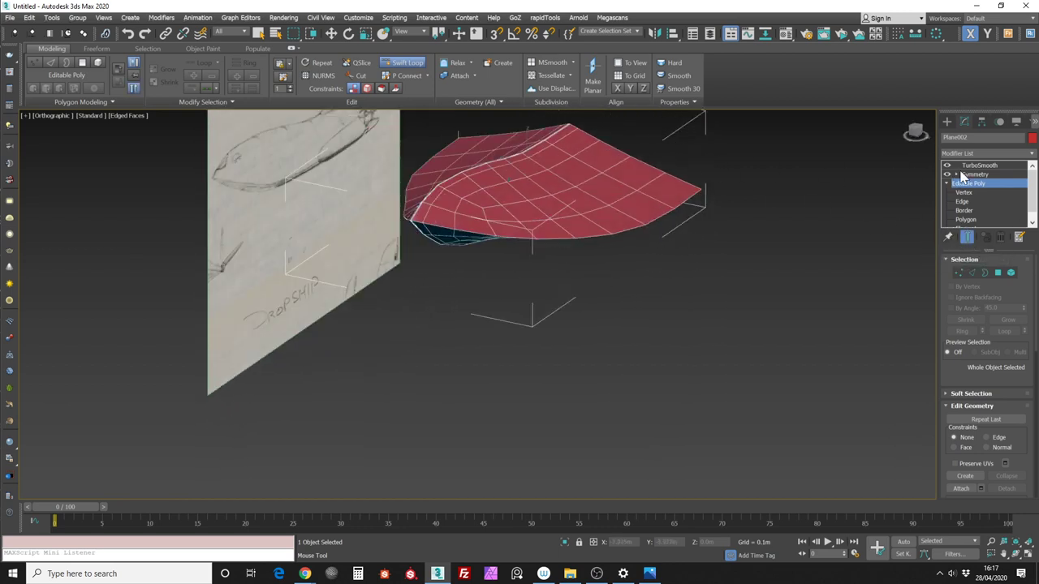
Compare the hull with TurboSmooth and its Smoothing Groups option off and on, and inspect the top ridge
{"action": "left_click", "coordinate": [979, 166]}
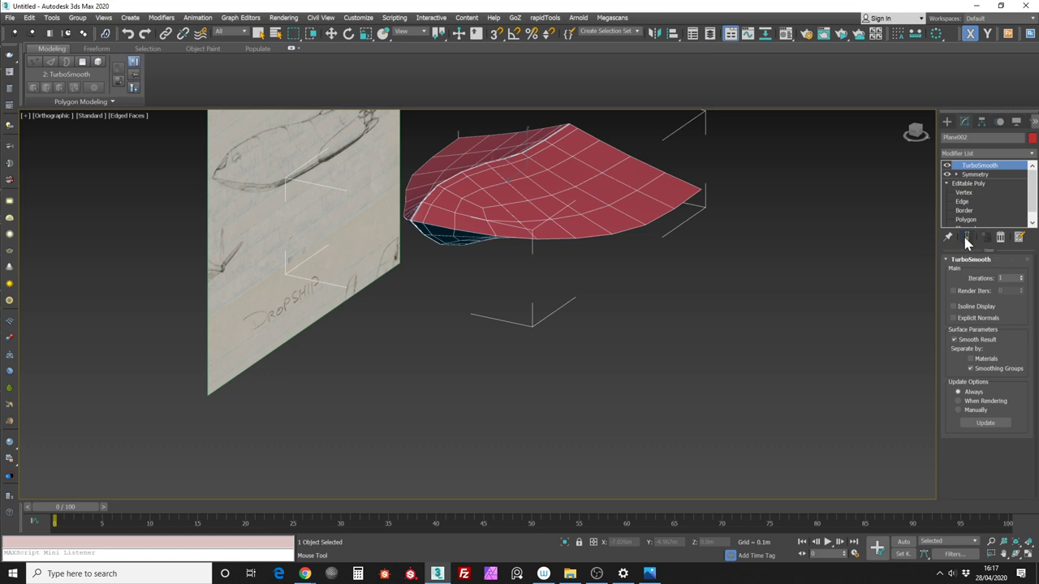
{"action": "left_click", "coordinate": [946, 165]}
{"action": "left_click", "coordinate": [946, 166]}
{"action": "key", "text": "w"}
{"action": "middle_click_drag", "start_coordinate": [800, 183], "coordinate": [820, 209], "text": "alt"}
{"action": "left_click", "coordinate": [977, 369]}
{"action": "left_click", "coordinate": [977, 370]}
{"action": "middle_click_drag", "start_coordinate": [820, 279], "coordinate": [729, 177], "text": "alt"}
{"action": "middle_click_drag", "start_coordinate": [729, 177], "coordinate": [531, 355]}
{"action": "scroll", "coordinate": [528, 324], "scroll_direction": "up", "scroll_amount": 5}
{"action": "mouse_move", "coordinate": [521, 262]}
{"action": "middle_mouse_down", "text": "alt"}
{"action": "mouse_move", "coordinate": [521, 281]}
{"action": "mouse_move", "coordinate": [576, 235]}
{"action": "middle_mouse_up", "text": "alt"}
{"action": "middle_click_drag", "start_coordinate": [576, 234], "coordinate": [595, 265]}
{"action": "scroll", "coordinate": [595, 265], "scroll_direction": "down", "scroll_amount": 4}
{"action": "middle_click_drag", "start_coordinate": [649, 244], "coordinate": [589, 241], "text": "alt"}
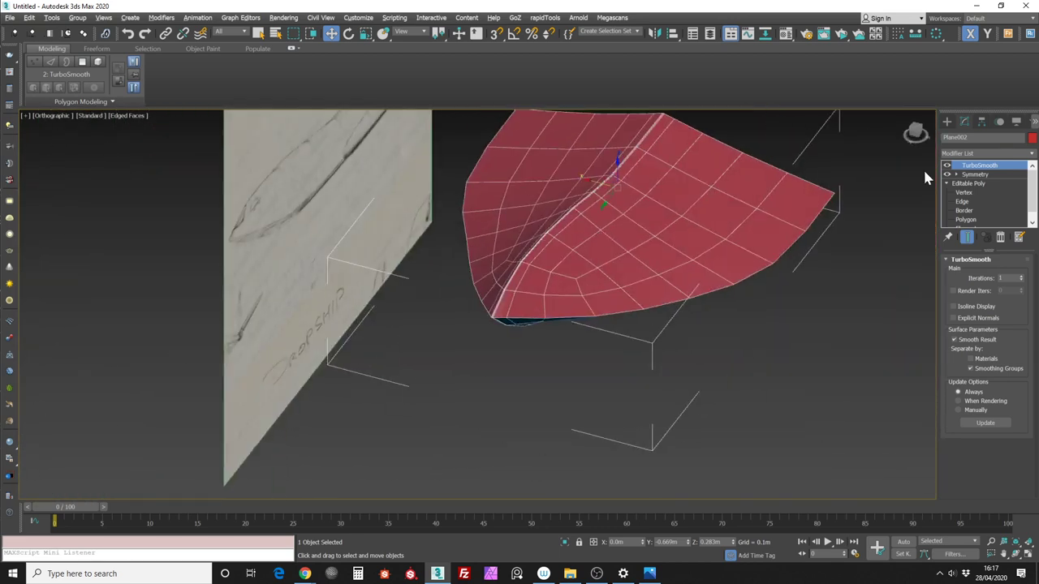
Move the two front top edges beside the centreline outward to widen the top of the hull's front
{"action": "left_click", "coordinate": [976, 201]}
{"action": "mouse_move", "coordinate": [355, 195]}
{"action": "middle_mouse_down", "text": "alt"}
{"action": "mouse_move", "coordinate": [310, 192]}
{"action": "mouse_move", "coordinate": [417, 230]}
{"action": "mouse_move", "coordinate": [429, 206]}
{"action": "mouse_move", "coordinate": [371, 224]}
{"action": "mouse_move", "coordinate": [236, 199]}
{"action": "mouse_move", "coordinate": [475, 232]}
{"action": "mouse_move", "coordinate": [398, 257]}
{"action": "middle_mouse_up", "text": "alt"}
{"action": "scroll", "coordinate": [398, 256], "scroll_direction": "up", "scroll_amount": 4}
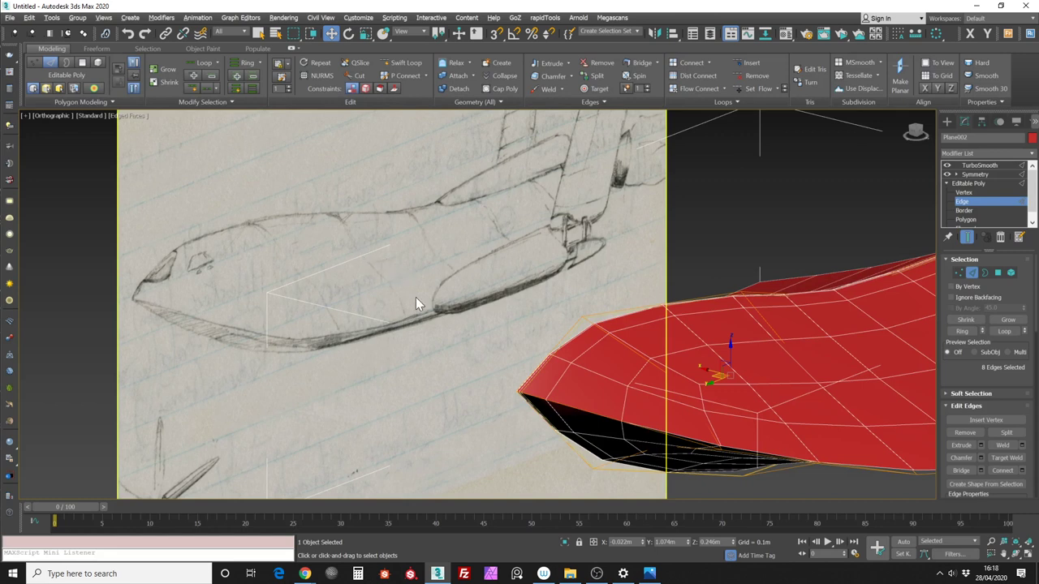
{"action": "scroll", "coordinate": [351, 227], "scroll_direction": "down", "scroll_amount": 4}
{"action": "mouse_move", "coordinate": [351, 227]}
{"action": "middle_mouse_down", "text": "alt"}
{"action": "mouse_move", "coordinate": [373, 286]}
{"action": "mouse_move", "coordinate": [364, 284]}
{"action": "middle_mouse_up", "text": "alt"}
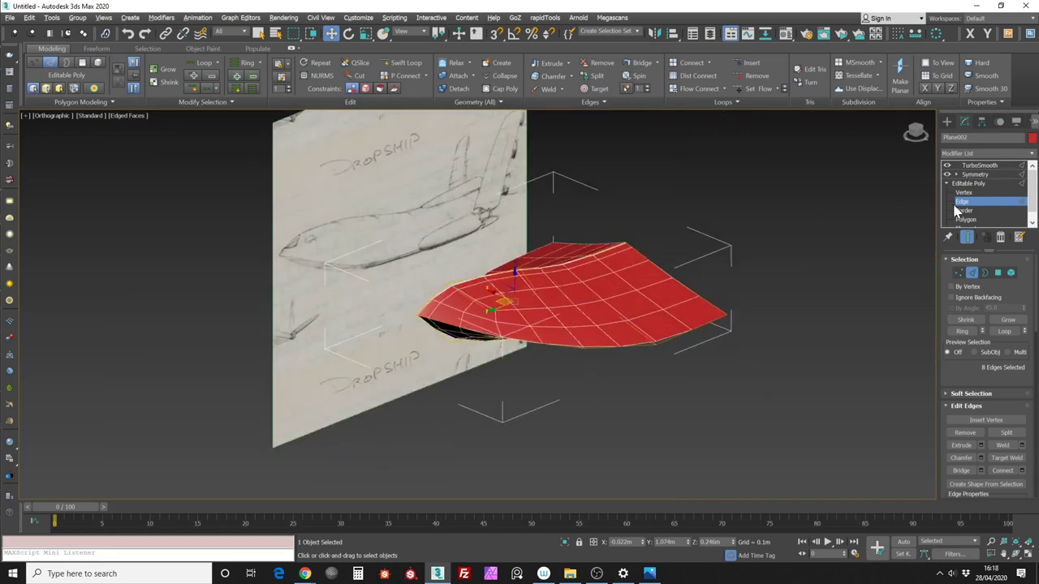
{"action": "mouse_move", "coordinate": [835, 283]}
{"action": "middle_mouse_down", "text": "alt"}
{"action": "mouse_move", "coordinate": [816, 264]}
{"action": "mouse_move", "coordinate": [763, 270]}
{"action": "middle_mouse_up", "text": "alt"}
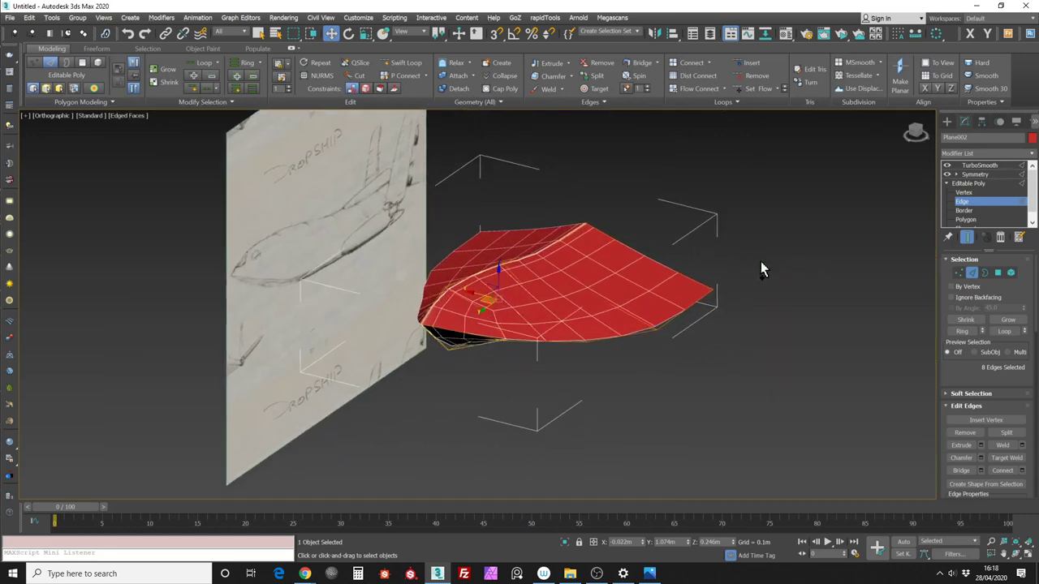
{"action": "middle_click_drag", "start_coordinate": [933, 262], "coordinate": [730, 232], "text": "alt"}
{"action": "left_click", "coordinate": [603, 286]}
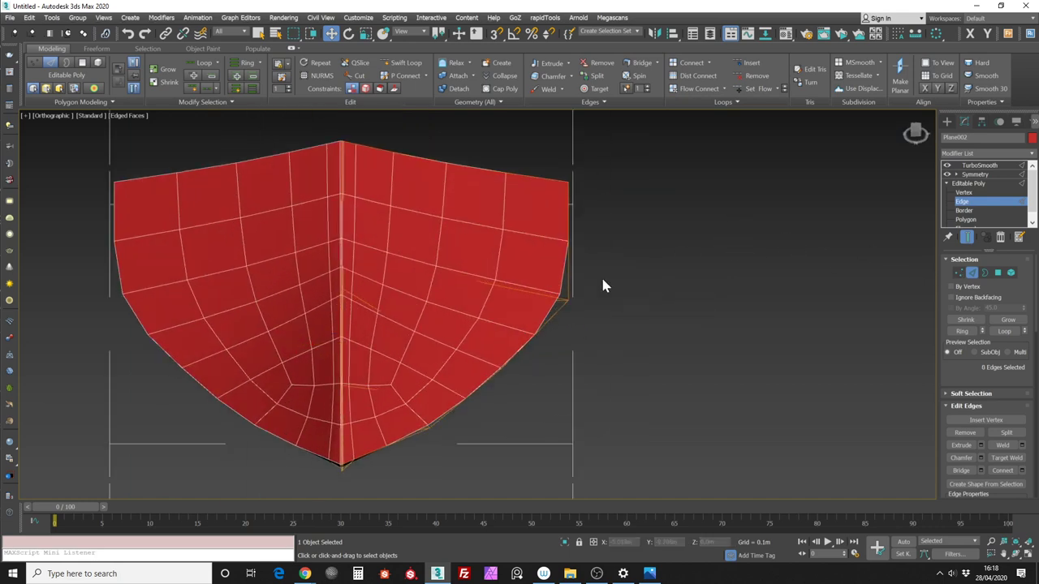
{"action": "left_click", "coordinate": [341, 367]}
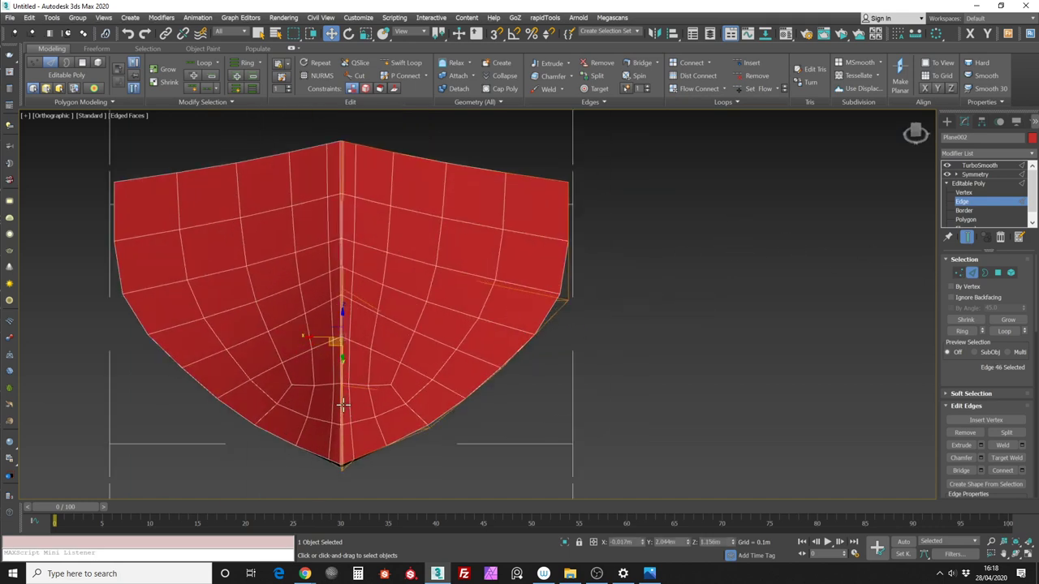
{"action": "left_click", "coordinate": [344, 405], "text": "ctrl"}
{"action": "left_click_drag", "start_coordinate": [318, 381], "coordinate": [344, 378]}
Examine the widened hull from several angles and compare its upper surface with the dropship sketch
{"action": "middle_click_drag", "start_coordinate": [355, 284], "coordinate": [340, 262], "text": "alt"}
{"action": "mouse_move", "coordinate": [375, 336]}
{"action": "middle_mouse_down", "text": "alt"}
{"action": "mouse_move", "coordinate": [267, 339]}
{"action": "mouse_move", "coordinate": [371, 359]}
{"action": "mouse_move", "coordinate": [459, 325]}
{"action": "mouse_move", "coordinate": [457, 297]}
{"action": "mouse_move", "coordinate": [514, 292]}
{"action": "middle_mouse_up", "text": "alt"}
{"action": "scroll", "coordinate": [514, 292], "scroll_direction": "down", "scroll_amount": 2}
{"action": "middle_click_drag", "start_coordinate": [320, 284], "coordinate": [531, 351]}
{"action": "middle_click_drag", "start_coordinate": [379, 293], "coordinate": [406, 283], "text": "alt"}
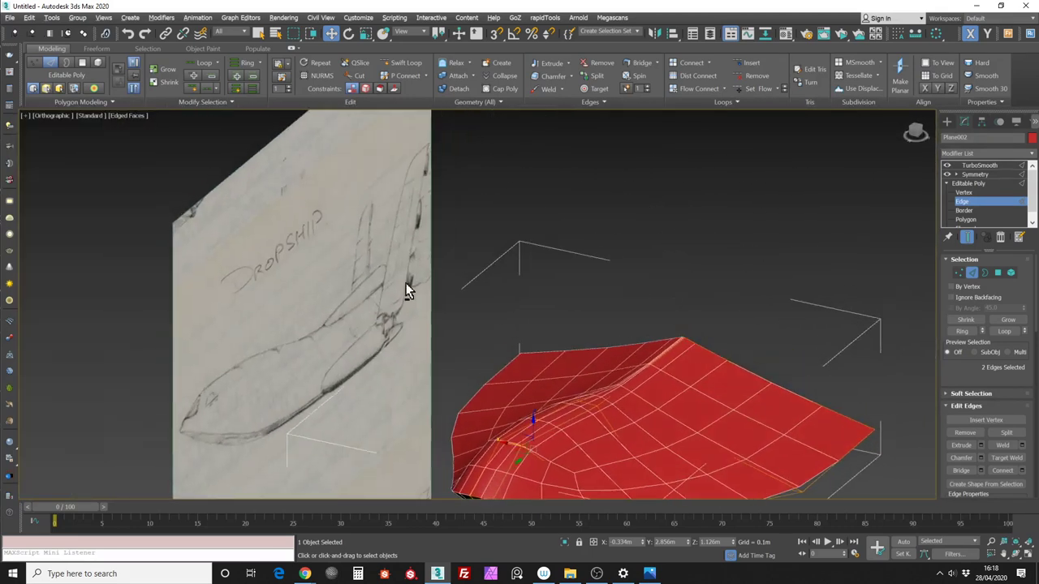
{"action": "middle_click_drag", "start_coordinate": [535, 320], "coordinate": [443, 328]}
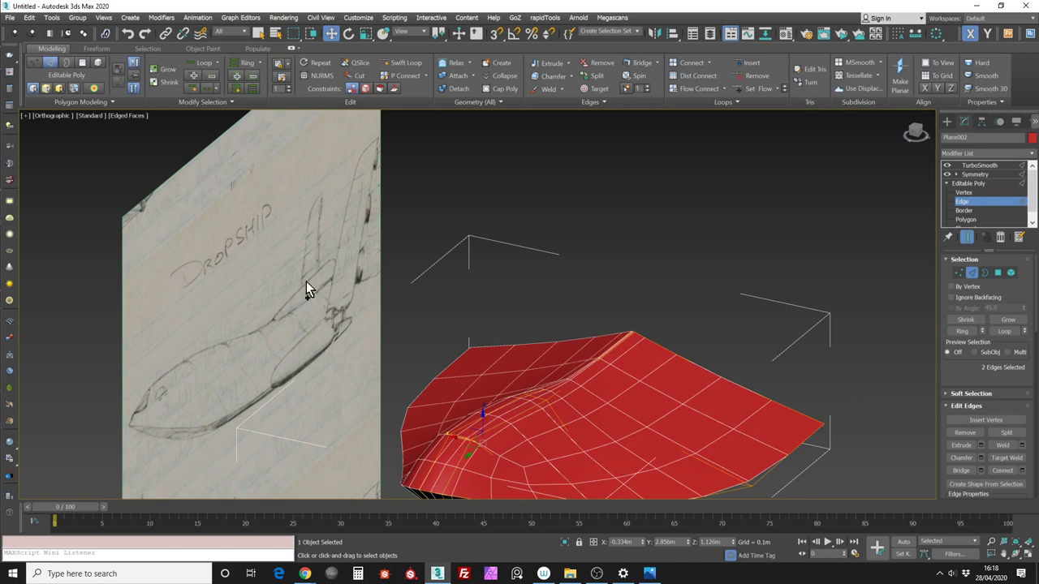
{"action": "scroll", "coordinate": [306, 281], "scroll_direction": "up", "scroll_amount": 2}
{"action": "middle_click_drag", "start_coordinate": [306, 280], "coordinate": [268, 297], "text": "alt"}
{"action": "middle_click_drag", "start_coordinate": [560, 284], "coordinate": [372, 304]}
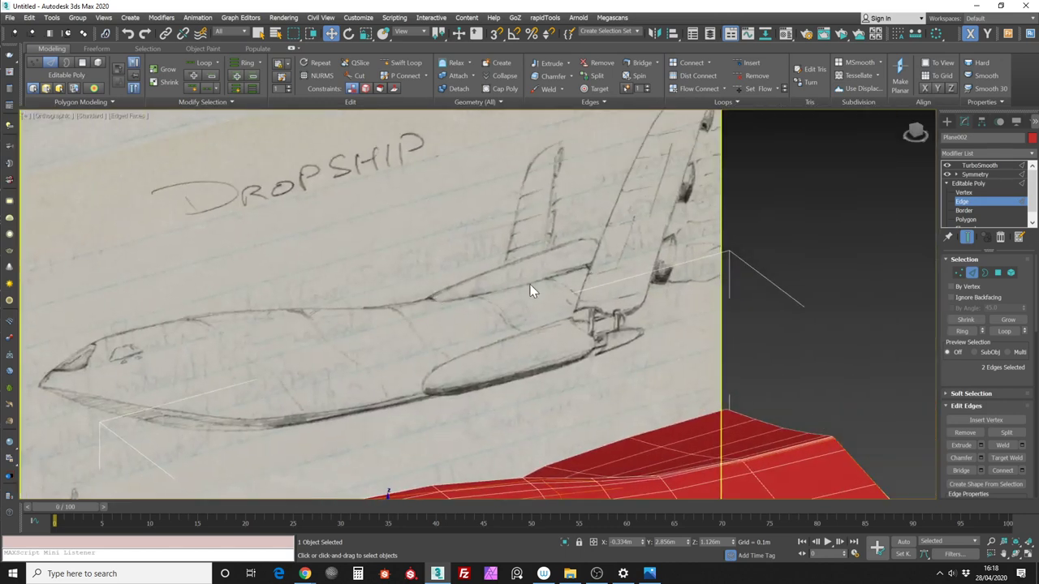
{"action": "scroll", "coordinate": [470, 266], "scroll_direction": "down", "scroll_amount": 3}
{"action": "middle_click_drag", "start_coordinate": [496, 293], "coordinate": [520, 300], "text": "alt"}
{"action": "middle_click_drag", "start_coordinate": [520, 299], "coordinate": [501, 285]}
{"action": "scroll", "coordinate": [445, 303], "scroll_direction": "up", "scroll_amount": 3}
{"action": "middle_click_drag", "start_coordinate": [445, 302], "coordinate": [503, 275]}
Move the rear top edge beside the centreline outward and slightly down, checking the hull from behind
{"action": "left_click", "coordinate": [462, 294]}
{"action": "left_click", "coordinate": [435, 297]}
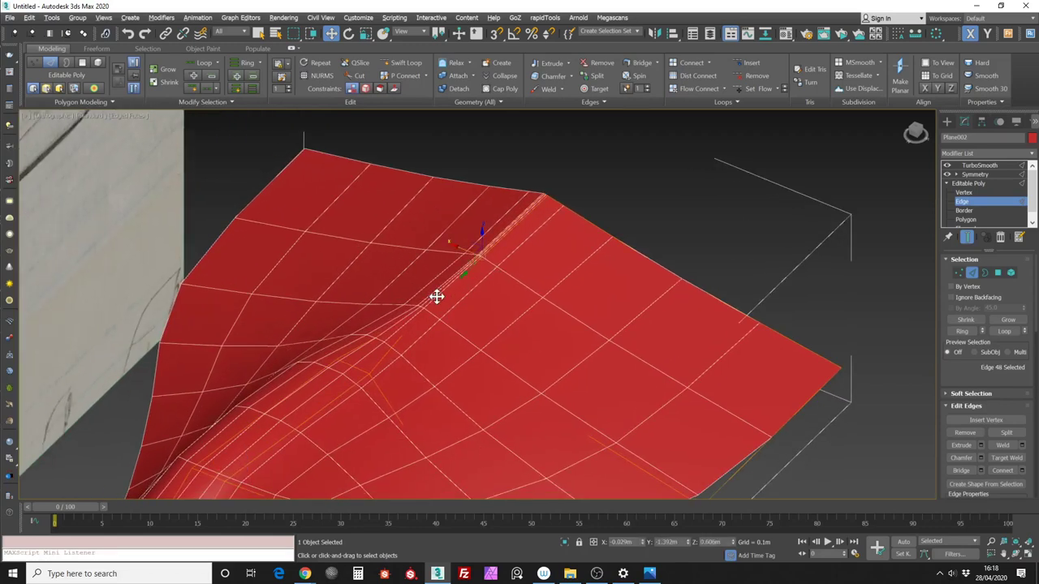
{"action": "mouse_move", "coordinate": [500, 239]}
{"action": "middle_mouse_down", "text": "alt"}
{"action": "mouse_move", "coordinate": [472, 246]}
{"action": "mouse_move", "coordinate": [501, 258]}
{"action": "mouse_move", "coordinate": [489, 257]}
{"action": "mouse_move", "coordinate": [493, 241]}
{"action": "middle_mouse_up", "text": "alt"}
{"action": "left_click_drag", "start_coordinate": [508, 246], "coordinate": [510, 252]}
{"action": "mouse_move", "coordinate": [514, 252]}
{"action": "middle_mouse_down", "text": "alt"}
{"action": "mouse_move", "coordinate": [454, 248]}
{"action": "mouse_move", "coordinate": [417, 288]}
{"action": "mouse_move", "coordinate": [487, 253]}
{"action": "mouse_move", "coordinate": [480, 239]}
{"action": "mouse_move", "coordinate": [505, 241]}
{"action": "mouse_move", "coordinate": [490, 236]}
{"action": "mouse_move", "coordinate": [589, 250]}
{"action": "middle_mouse_up", "text": "alt"}
{"action": "scroll", "coordinate": [490, 236], "scroll_direction": "up", "scroll_amount": 3}
{"action": "mouse_move", "coordinate": [658, 260]}
{"action": "middle_mouse_down", "text": "alt"}
{"action": "mouse_move", "coordinate": [690, 235]}
{"action": "mouse_move", "coordinate": [622, 267]}
{"action": "mouse_move", "coordinate": [649, 265]}
{"action": "middle_mouse_up", "text": "alt"}
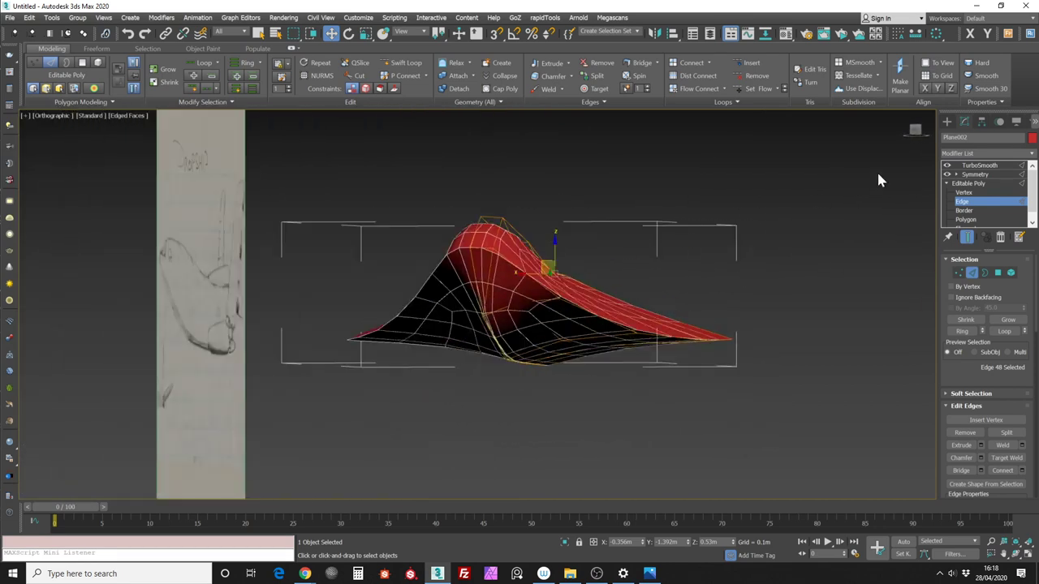
{"action": "middle_click_drag", "start_coordinate": [600, 237], "coordinate": [645, 219], "text": "alt"}
{"action": "mouse_move", "coordinate": [657, 257]}
{"action": "middle_mouse_down", "text": "alt"}
{"action": "mouse_move", "coordinate": [579, 262]}
{"action": "mouse_move", "coordinate": [735, 238]}
{"action": "mouse_move", "coordinate": [645, 251]}
{"action": "mouse_move", "coordinate": [914, 245]}
{"action": "mouse_move", "coordinate": [581, 265]}
{"action": "mouse_move", "coordinate": [875, 177]}
{"action": "middle_mouse_up", "text": "alt"}
In the left view, move the front underside vertices up and forward toward the nose
{"action": "left_click", "coordinate": [959, 272]}
{"action": "left_click", "coordinate": [913, 131]}
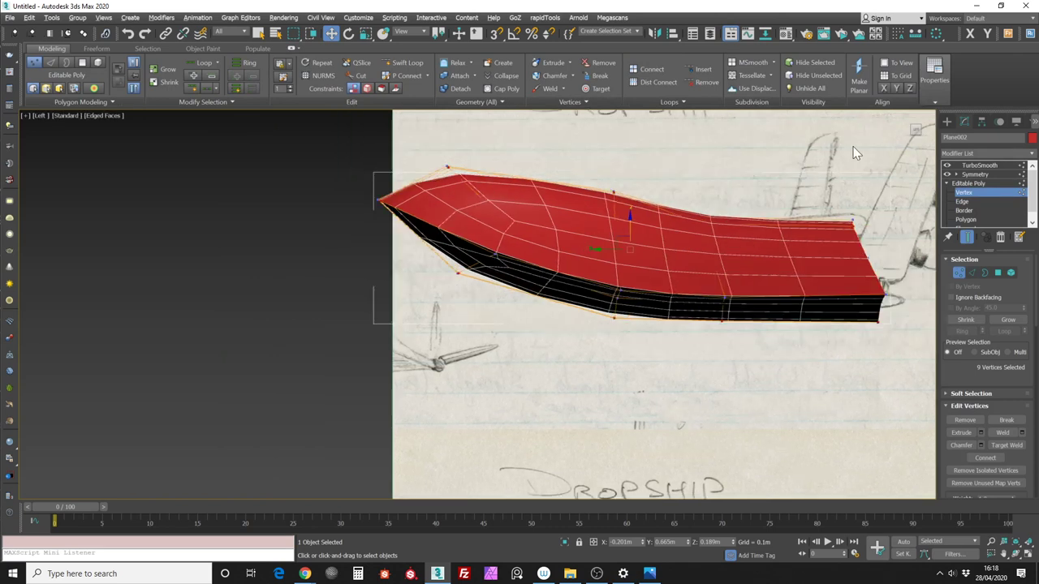
{"action": "middle_click_drag", "start_coordinate": [500, 264], "coordinate": [540, 272]}
{"action": "left_click_drag", "start_coordinate": [510, 305], "coordinate": [520, 284]}
{"action": "mouse_move", "coordinate": [520, 284]}
{"action": "middle_mouse_down", "text": "alt"}
{"action": "mouse_move", "coordinate": [545, 267]}
{"action": "mouse_move", "coordinate": [500, 279]}
{"action": "mouse_move", "coordinate": [515, 262]}
{"action": "mouse_move", "coordinate": [514, 279]}
{"action": "middle_mouse_up", "text": "alt"}
{"action": "left_click_drag", "start_coordinate": [496, 280], "coordinate": [437, 220]}
{"action": "left_click", "coordinate": [528, 250]}
{"action": "mouse_move", "coordinate": [557, 250]}
{"action": "middle_mouse_down", "text": "alt"}
{"action": "mouse_move", "coordinate": [530, 251]}
{"action": "mouse_move", "coordinate": [551, 239]}
{"action": "middle_mouse_up", "text": "alt"}
Insert a Swift Loop across the hull just behind the nose section
{"action": "left_click", "coordinate": [410, 63]}
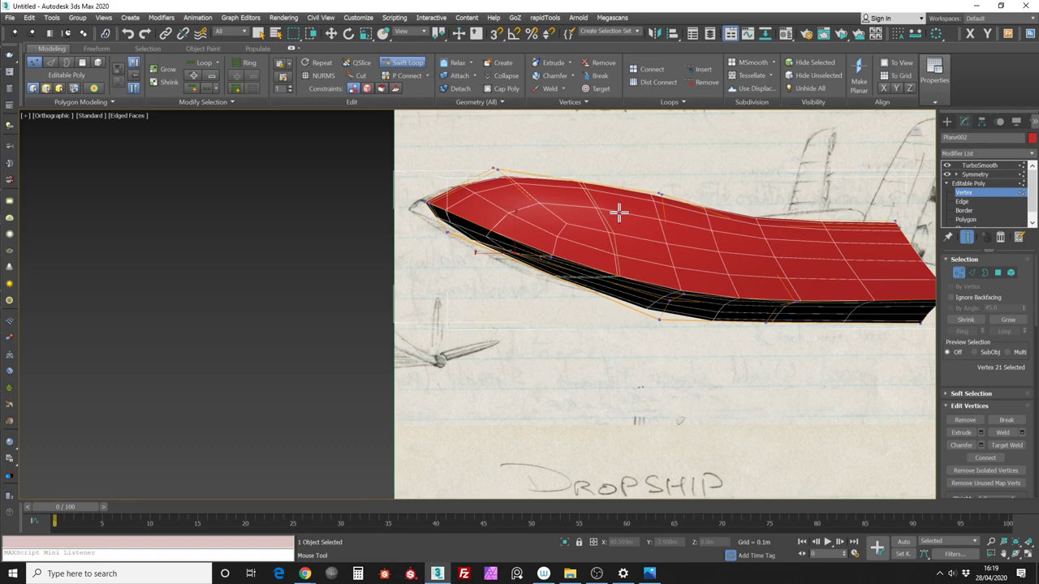
{"action": "left_click", "coordinate": [618, 212]}
{"action": "right_click", "coordinate": [628, 160]}
{"action": "mouse_move", "coordinate": [621, 164]}
{"action": "middle_mouse_down", "text": "alt"}
{"action": "mouse_move", "coordinate": [658, 137]}
{"action": "mouse_move", "coordinate": [625, 174]}
{"action": "mouse_move", "coordinate": [866, 160]}
{"action": "middle_mouse_up", "text": "alt"}
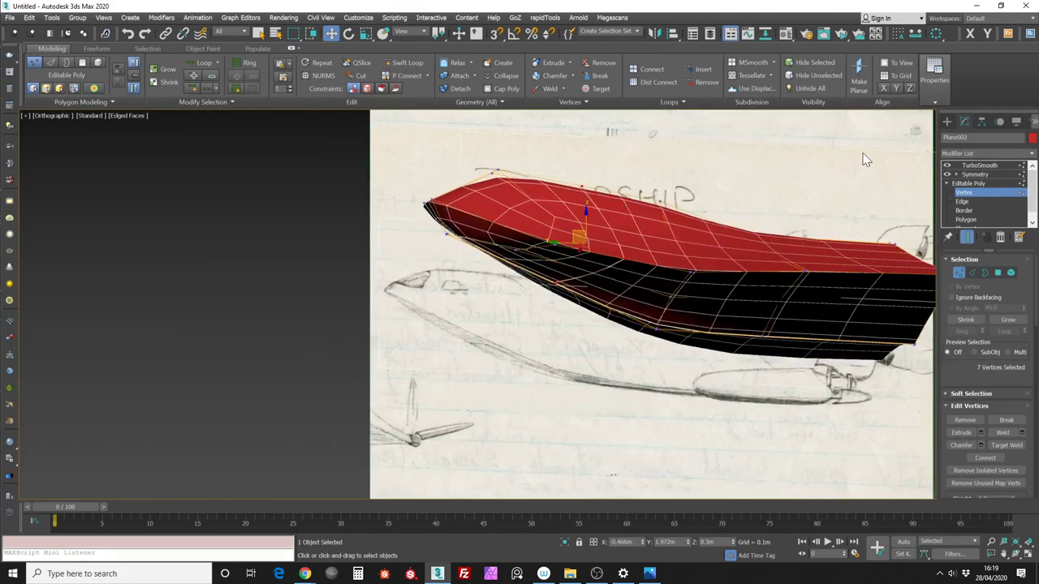
Lower the new cross loop's two underside centreline vertices to round the belly, and turn on see-through display
{"action": "left_click", "coordinate": [918, 133]}
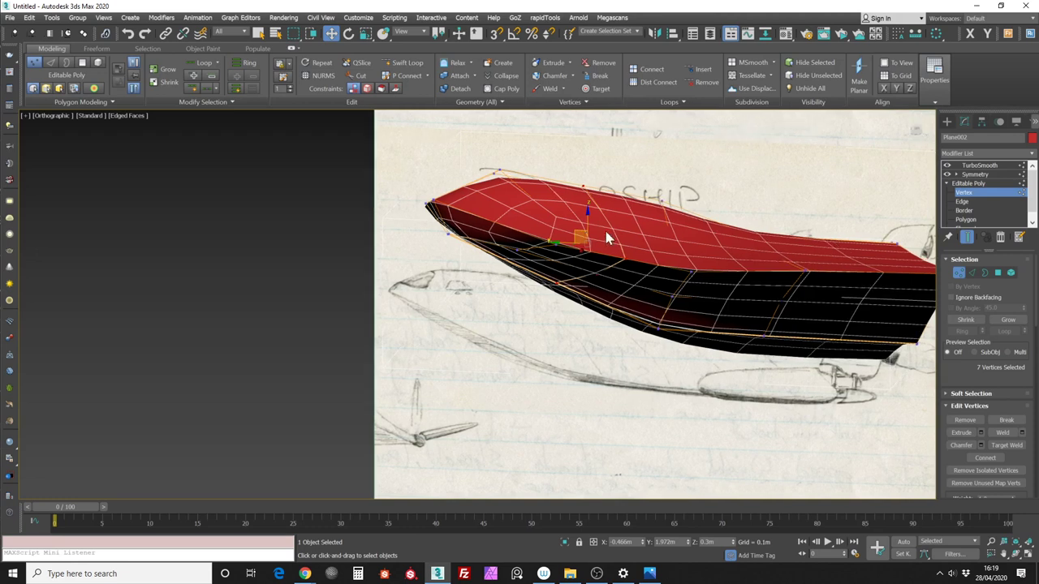
{"action": "left_click", "coordinate": [917, 130]}
{"action": "middle_click_drag", "start_coordinate": [626, 193], "coordinate": [580, 199]}
{"action": "scroll", "coordinate": [548, 242], "scroll_direction": "up", "scroll_amount": 1}
{"action": "left_click_drag", "start_coordinate": [573, 256], "coordinate": [525, 240]}
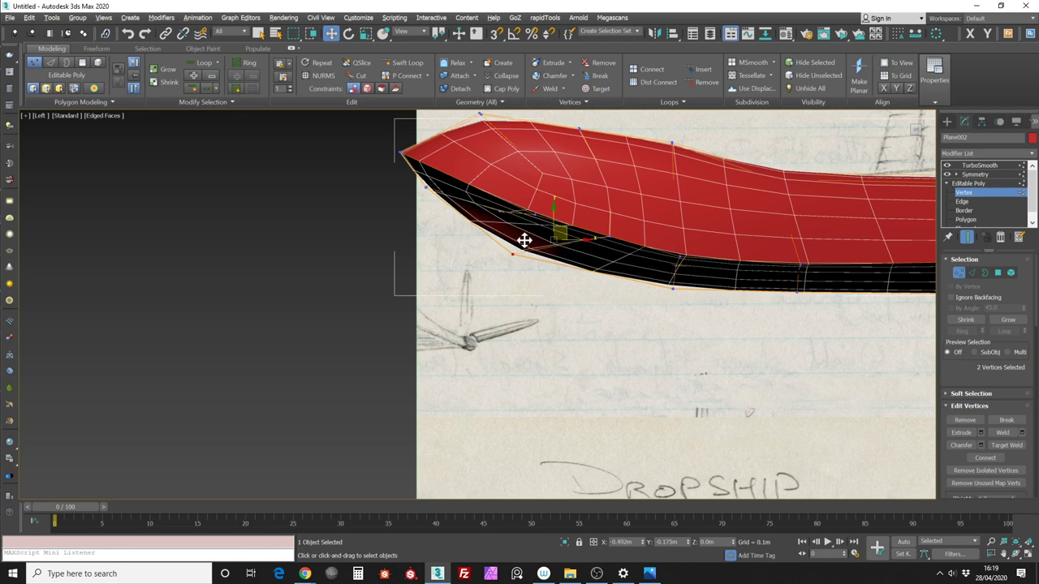
{"action": "middle_click_drag", "start_coordinate": [528, 238], "coordinate": [534, 256]}
{"action": "key", "text": "alt+x"}
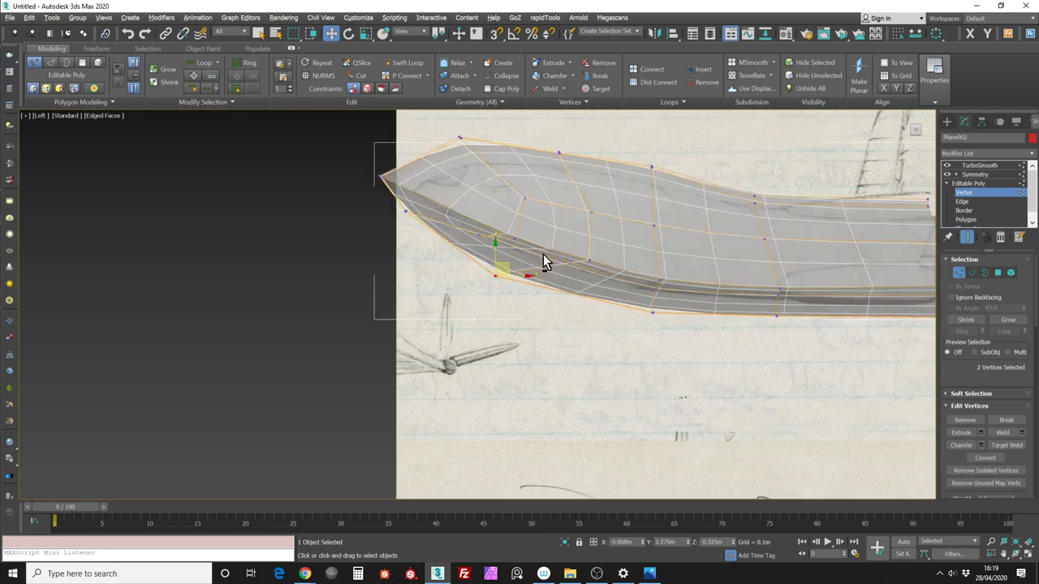
{"action": "scroll", "coordinate": [534, 230], "scroll_direction": "down", "scroll_amount": 4}
{"action": "scroll", "coordinate": [501, 235], "scroll_direction": "up", "scroll_amount": 4}
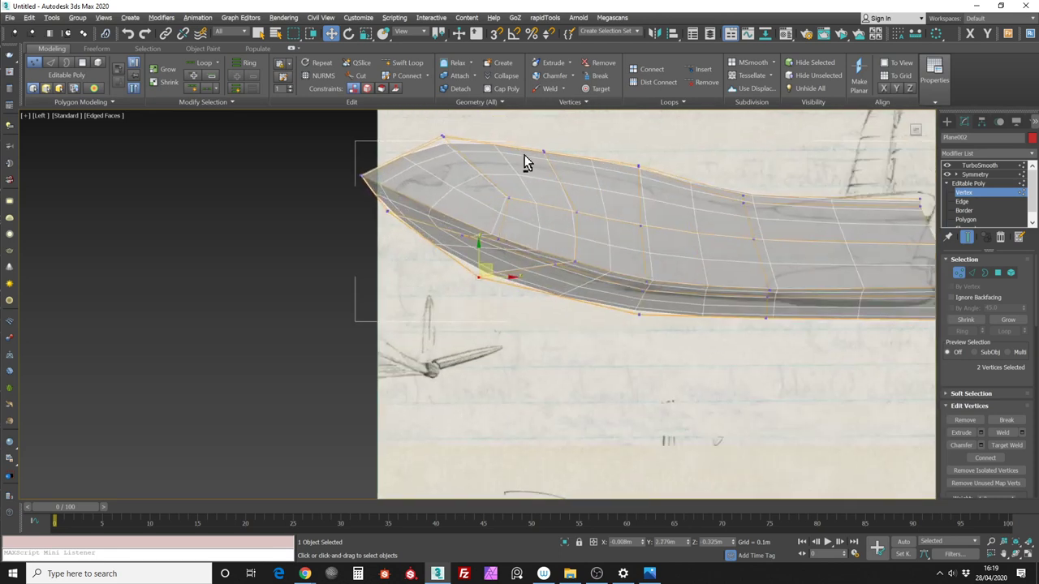
Reposition the top centreline vertices behind the nose along the sketched upper outline, and slightly lower the vertex beneath the rearmost ones
{"action": "scroll", "coordinate": [443, 202], "scroll_direction": "down", "scroll_amount": 3}
{"action": "left_click_drag", "start_coordinate": [408, 211], "coordinate": [487, 210]}
{"action": "scroll", "coordinate": [396, 178], "scroll_direction": "up", "scroll_amount": 2}
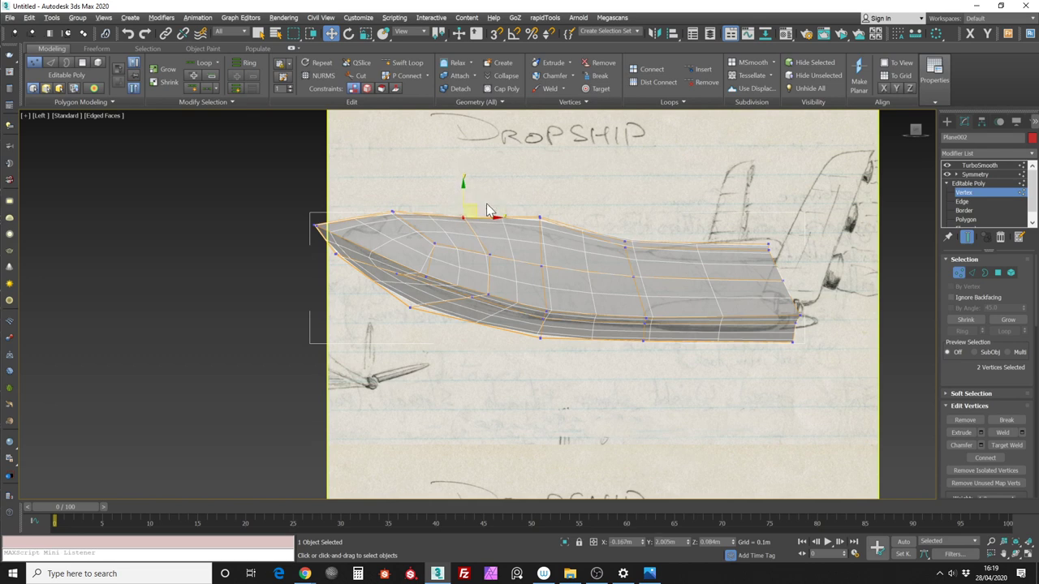
{"action": "left_click_drag", "start_coordinate": [553, 203], "coordinate": [553, 215]}
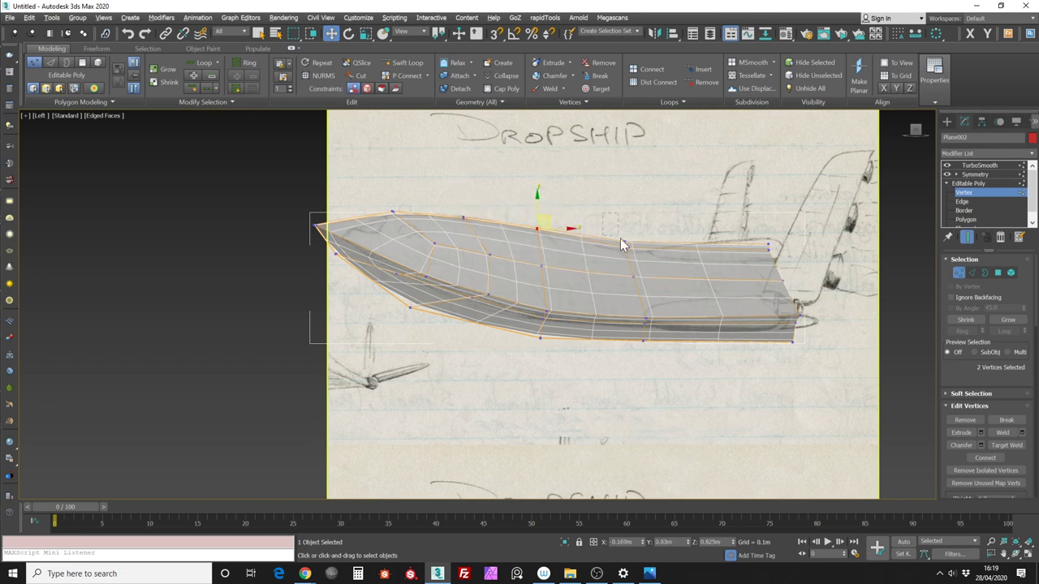
{"action": "left_click", "coordinate": [634, 277]}
{"action": "left_click_drag", "start_coordinate": [644, 262], "coordinate": [644, 264]}
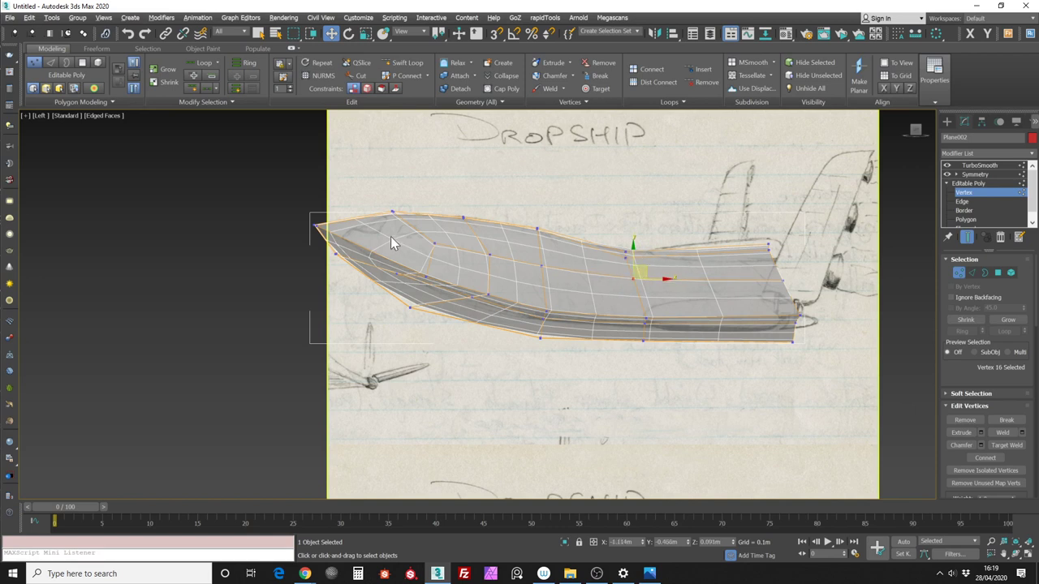
Move the four nose vertices back and down to the sketched nose, and shift the front underside vertices onto the keel line
{"action": "left_click_drag", "start_coordinate": [313, 237], "coordinate": [354, 264]}
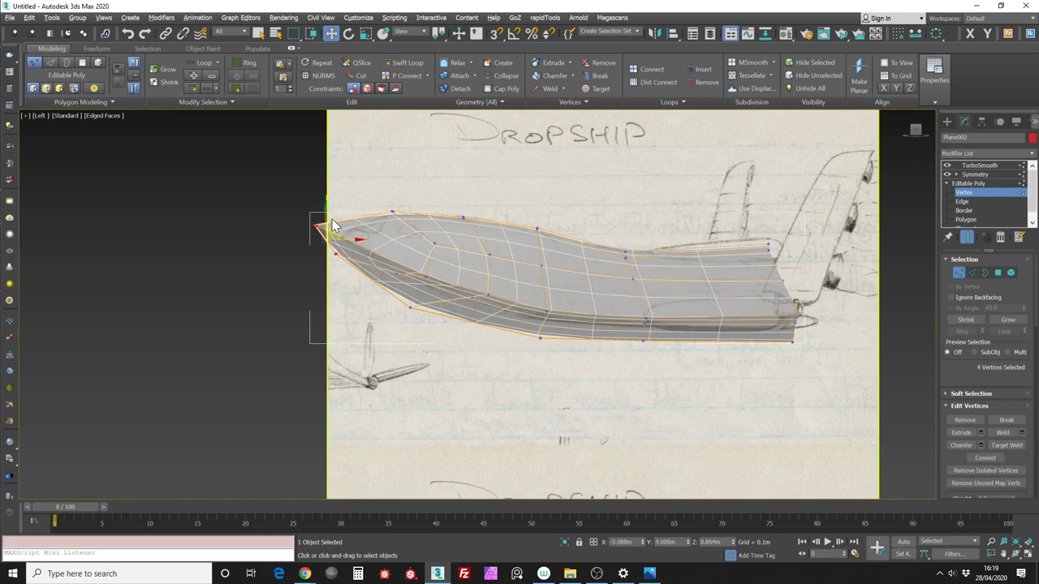
{"action": "scroll", "coordinate": [390, 267], "scroll_direction": "up", "scroll_amount": 3}
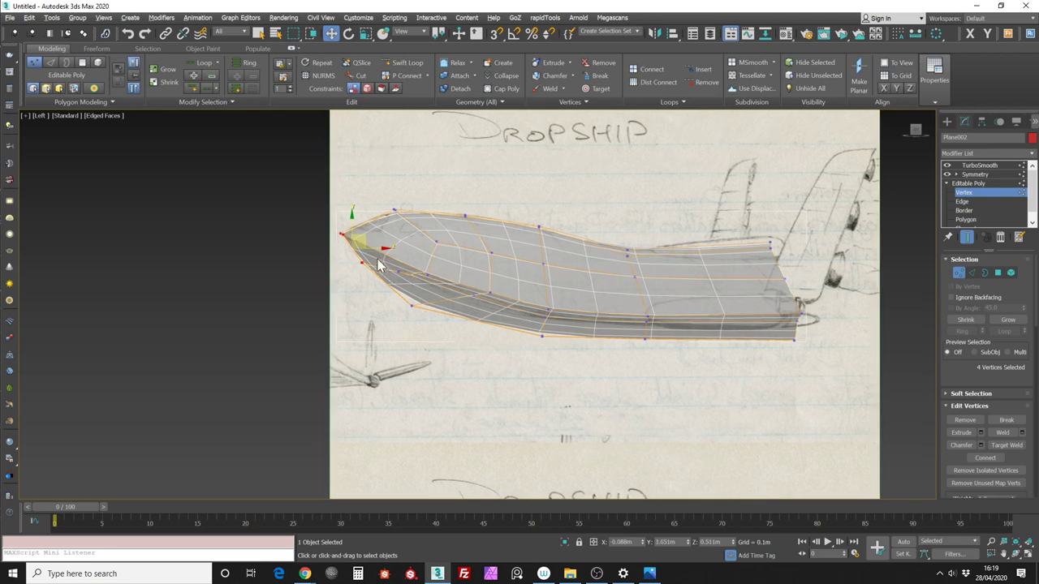
{"action": "key", "text": "ctrl+z"}
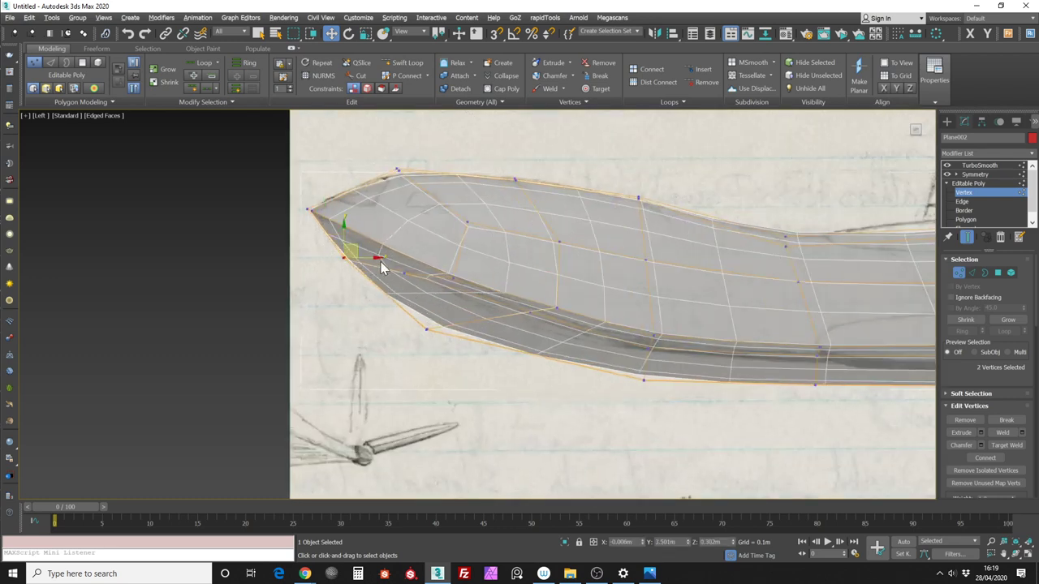
{"action": "left_click_drag", "start_coordinate": [355, 248], "coordinate": [461, 302]}
{"action": "middle_click_drag", "start_coordinate": [472, 296], "coordinate": [397, 255]}
Raise the midship pair and the four rear underside vertices to the sketched bottom line
{"action": "left_click_drag", "start_coordinate": [552, 323], "coordinate": [580, 351]}
{"action": "middle_click_drag", "start_coordinate": [600, 322], "coordinate": [463, 278]}
{"action": "scroll", "coordinate": [440, 276], "scroll_direction": "down", "scroll_amount": 2}
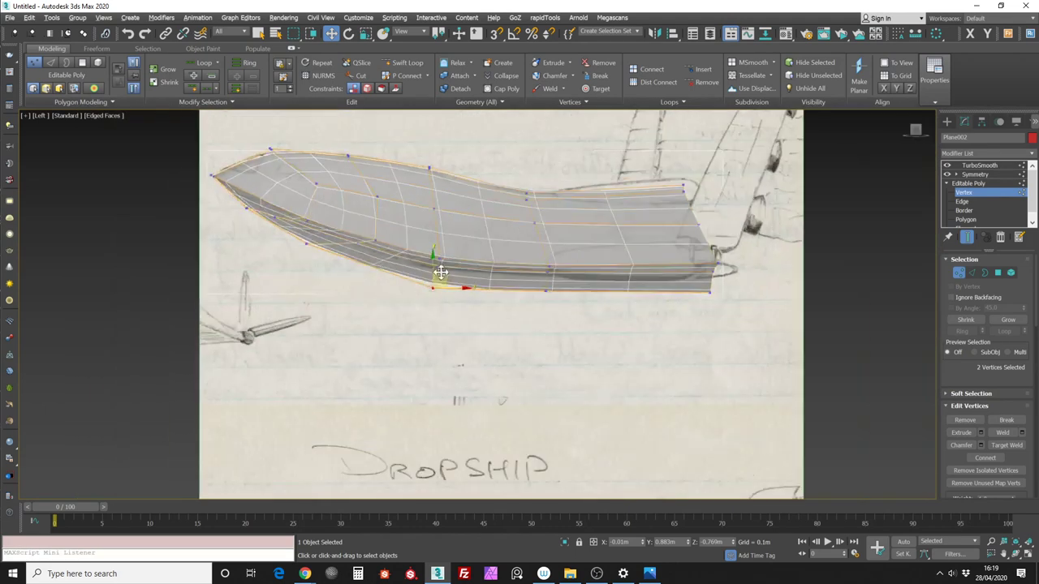
{"action": "left_click_drag", "start_coordinate": [446, 274], "coordinate": [444, 267]}
{"action": "left_click_drag", "start_coordinate": [529, 282], "coordinate": [529, 282]}
{"action": "left_click_drag", "start_coordinate": [730, 315], "coordinate": [533, 284]}
{"action": "left_click_drag", "start_coordinate": [638, 279], "coordinate": [637, 269]}
{"action": "middle_click_drag", "start_coordinate": [669, 195], "coordinate": [578, 201]}
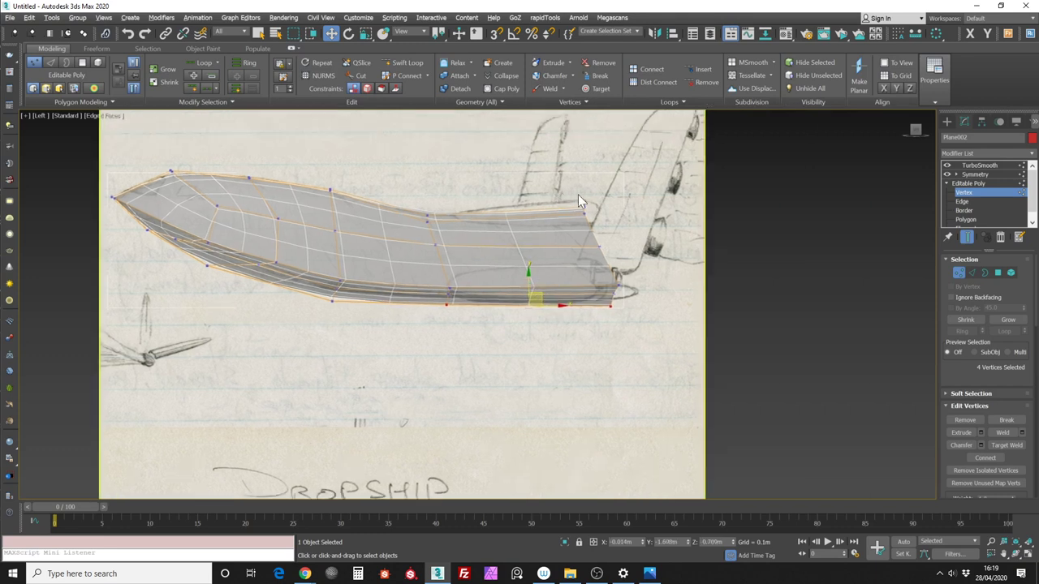
Try to flatten the seven rear-end vertices onto one plane by aligning them along X
{"action": "left_click_drag", "start_coordinate": [658, 337], "coordinate": [659, 337]}
{"action": "middle_click_drag", "start_coordinate": [630, 204], "coordinate": [548, 199]}
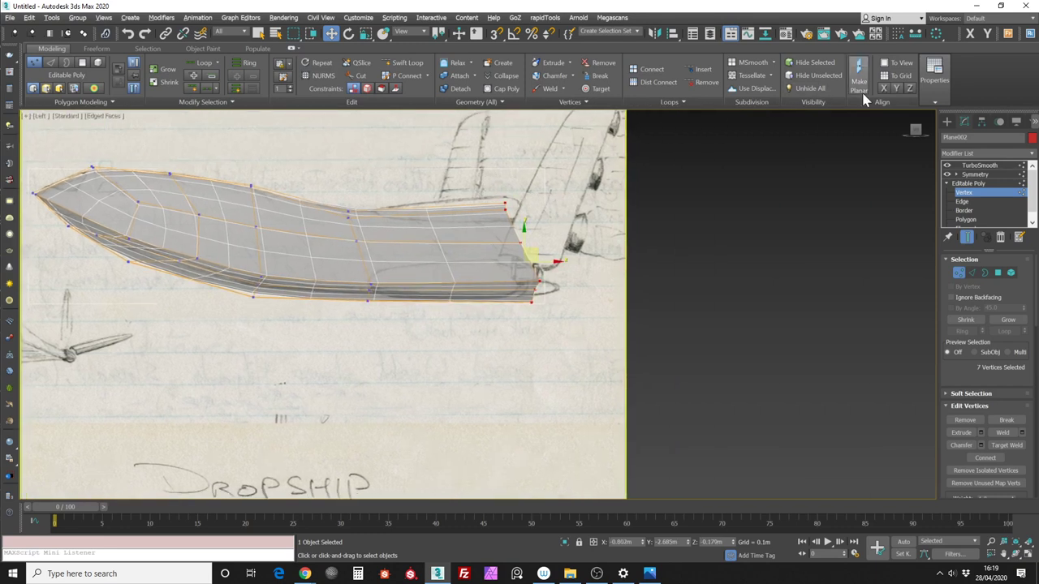
{"action": "left_click", "coordinate": [883, 89]}
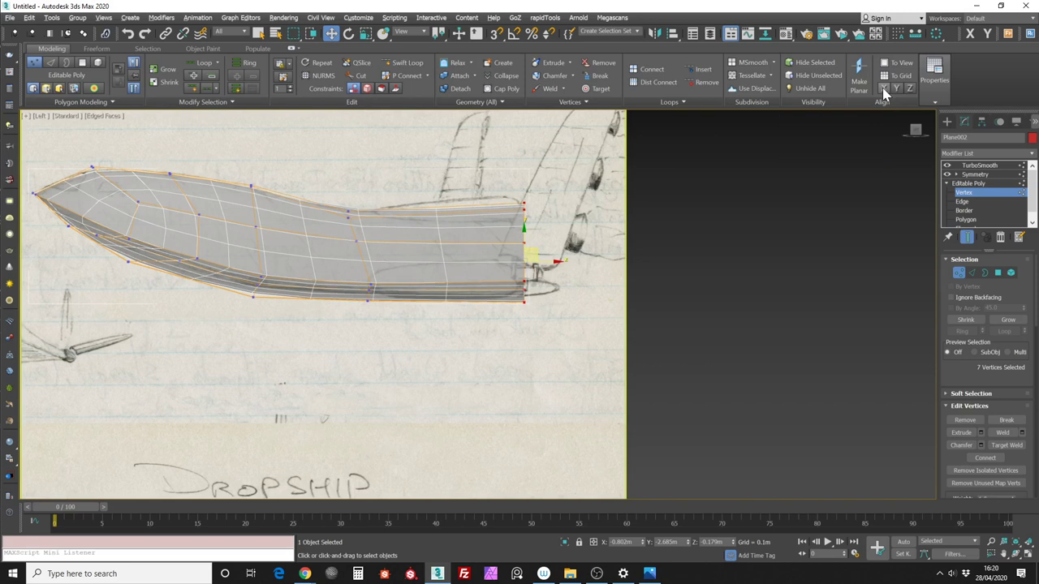
{"action": "key", "text": "ctrl+z"}
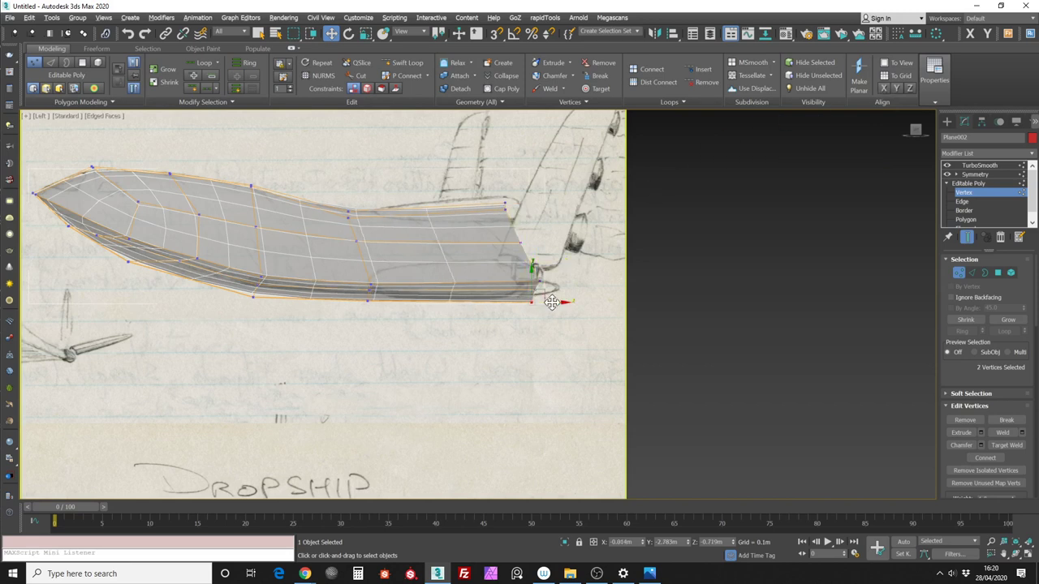
Move the outer-edge vertex just ahead of the hull's rear corner slightly inward towards the centreline
{"action": "scroll", "coordinate": [551, 302], "scroll_direction": "down", "scroll_amount": 2}
{"action": "middle_click_drag", "start_coordinate": [551, 302], "coordinate": [570, 311], "text": "alt"}
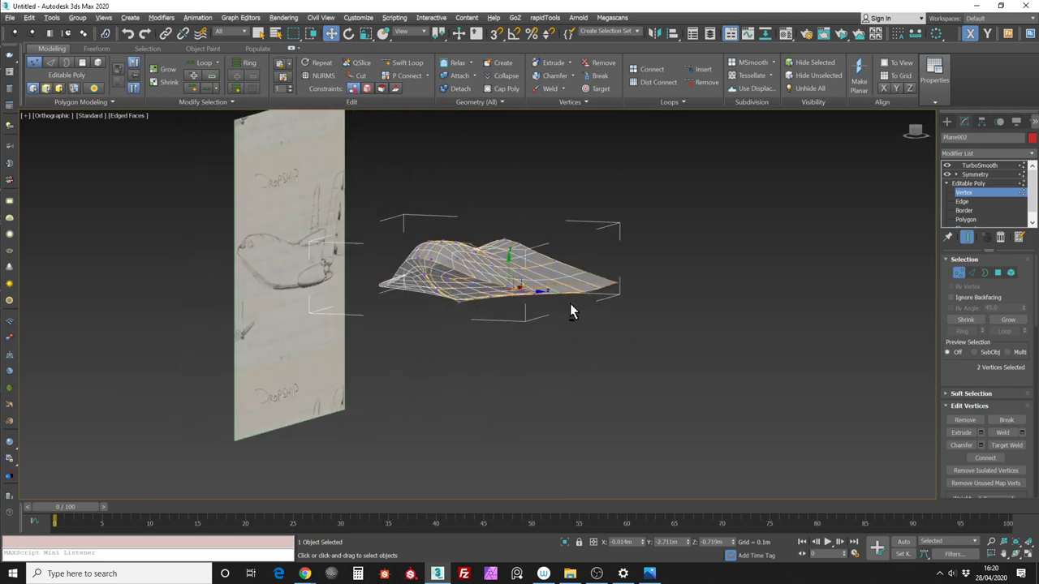
{"action": "mouse_move", "coordinate": [879, 236]}
{"action": "middle_mouse_down", "text": "alt"}
{"action": "mouse_move", "coordinate": [700, 213]}
{"action": "mouse_move", "coordinate": [670, 197]}
{"action": "mouse_move", "coordinate": [742, 208]}
{"action": "mouse_move", "coordinate": [689, 222]}
{"action": "mouse_move", "coordinate": [709, 197]}
{"action": "mouse_move", "coordinate": [745, 205]}
{"action": "mouse_move", "coordinate": [590, 221]}
{"action": "mouse_move", "coordinate": [639, 232]}
{"action": "mouse_move", "coordinate": [612, 357]}
{"action": "mouse_move", "coordinate": [639, 313]}
{"action": "middle_mouse_up", "text": "alt"}
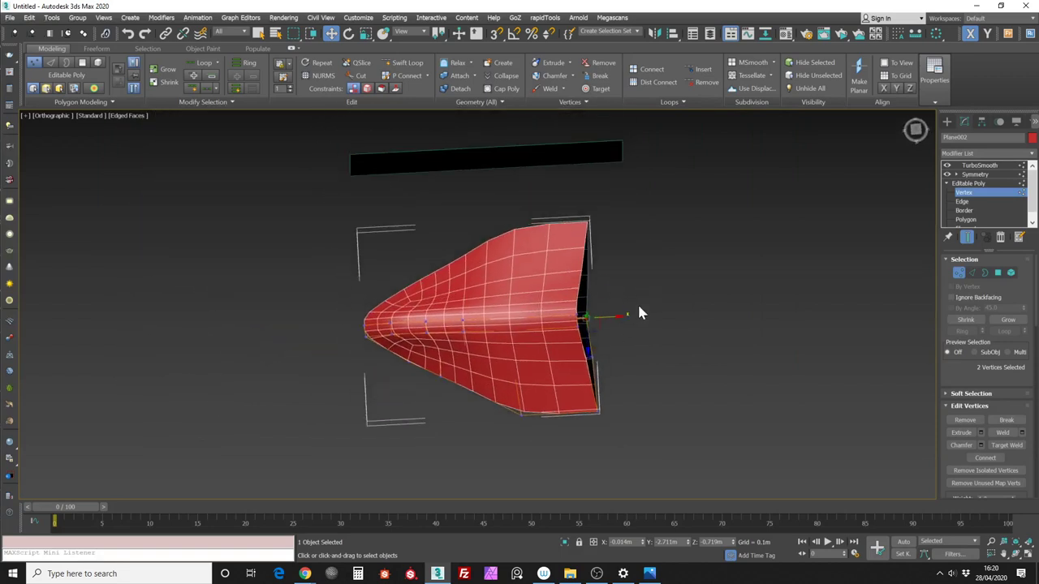
{"action": "middle_click_drag", "start_coordinate": [725, 209], "coordinate": [567, 299], "text": "alt"}
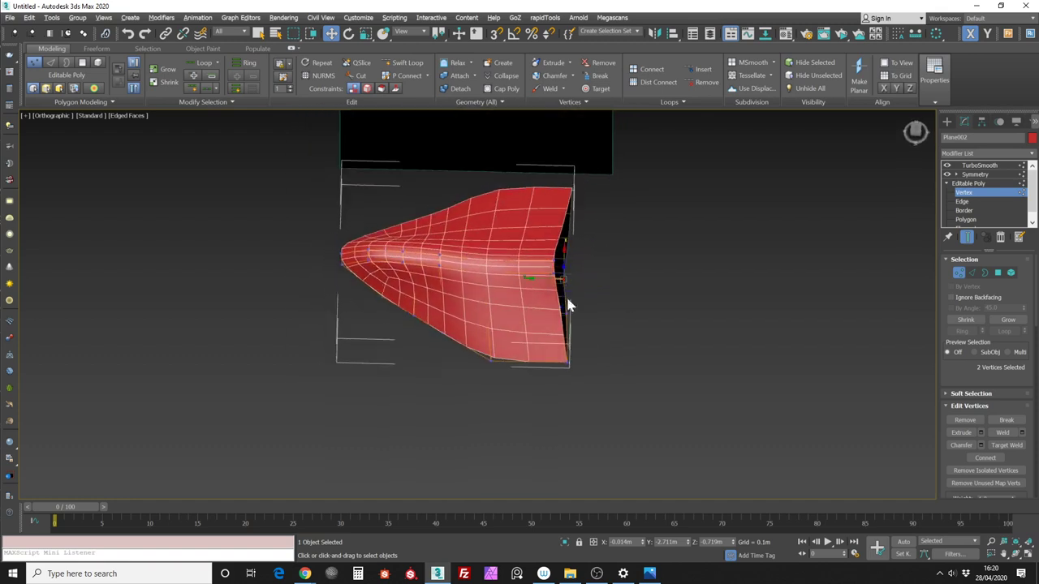
{"action": "left_click", "coordinate": [490, 344]}
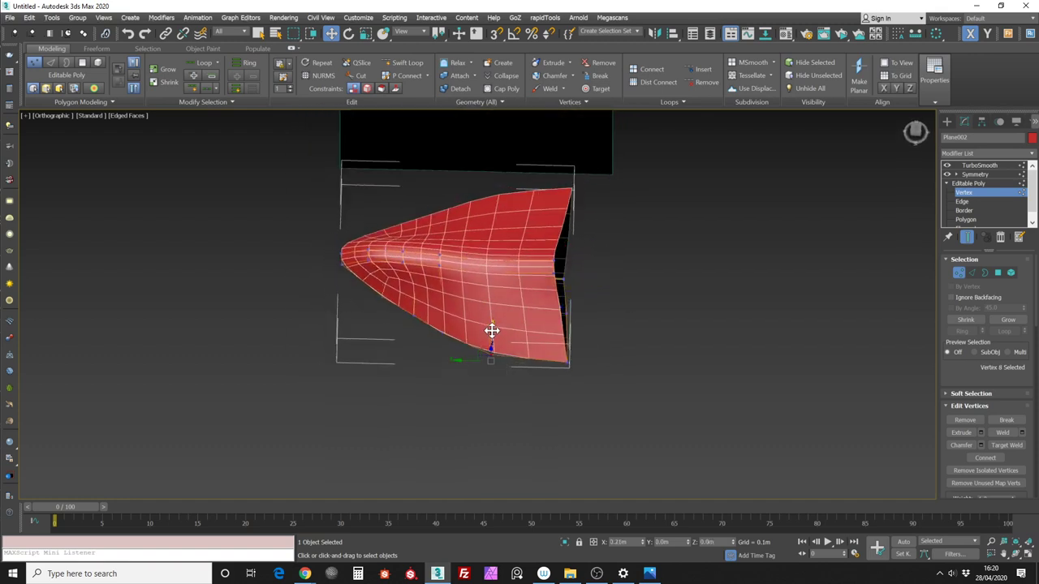
{"action": "middle_click_drag", "start_coordinate": [509, 312], "coordinate": [591, 315], "text": "alt"}
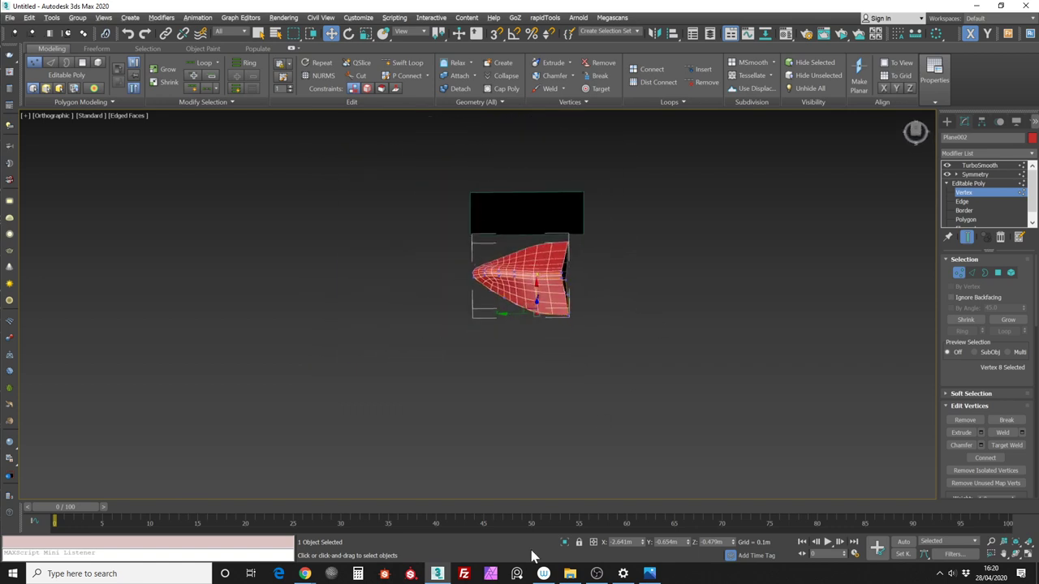
Switch to PureRef, maximize it and load the recent reference board 6th Generation Fighters.pur
{"action": "left_click", "coordinate": [516, 574]}
{"action": "key", "text": "ctrl+f"}
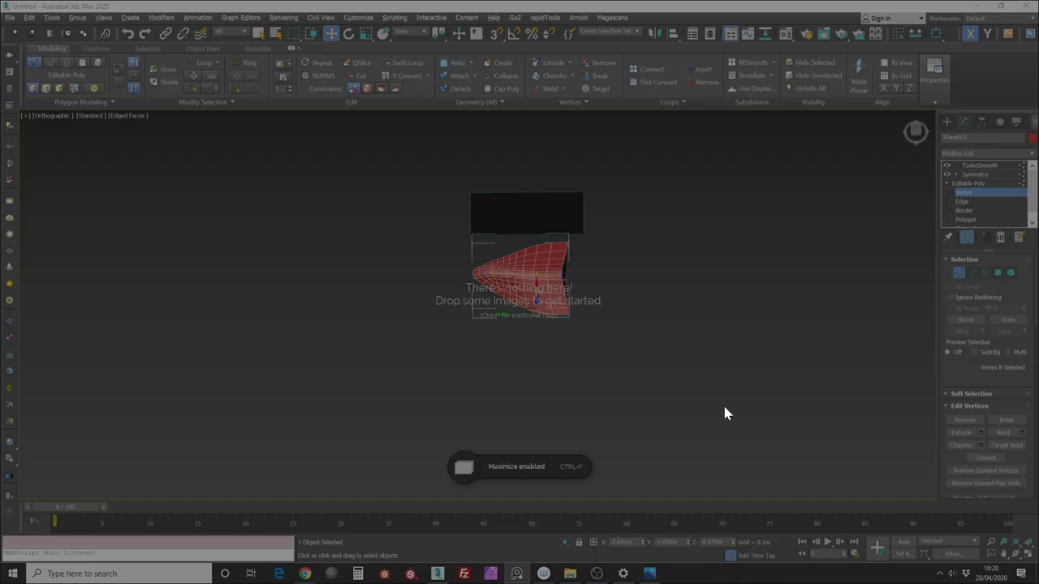
{"action": "right_click", "coordinate": [539, 409]}
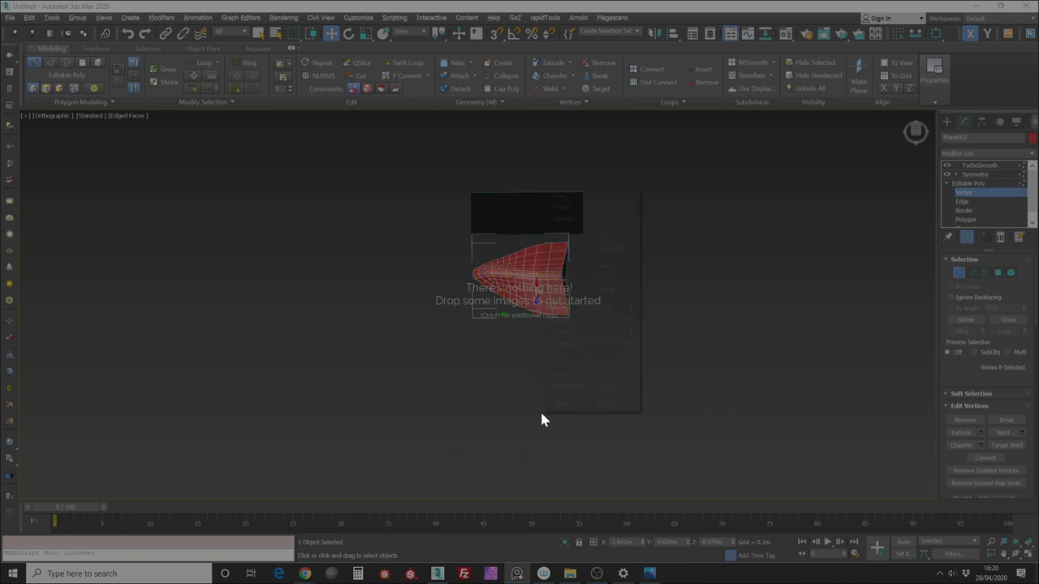
{"action": "mouse_move", "coordinate": [615, 365]}
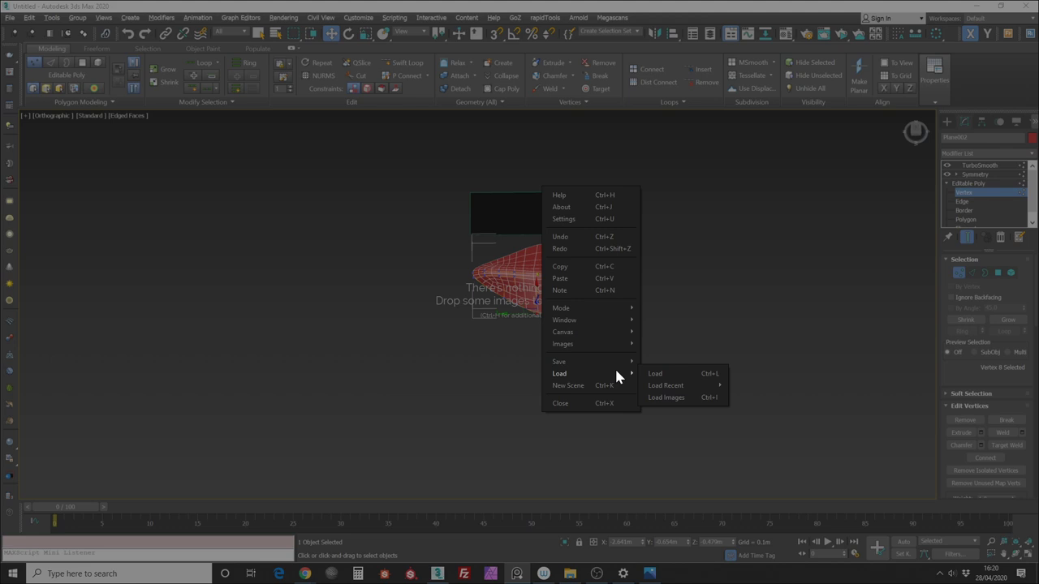
{"action": "mouse_move", "coordinate": [677, 386]}
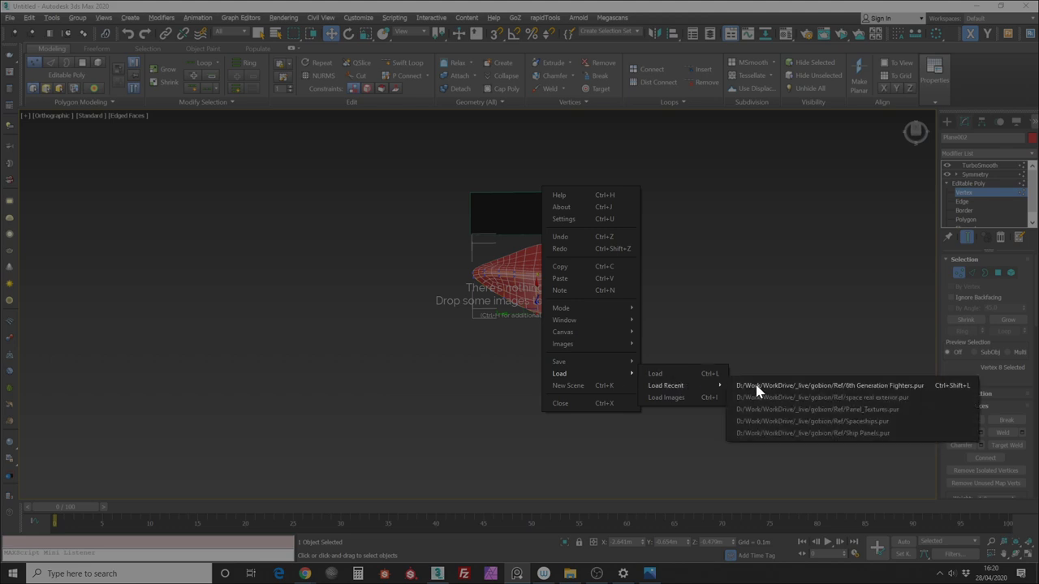
{"action": "left_click", "coordinate": [758, 391]}
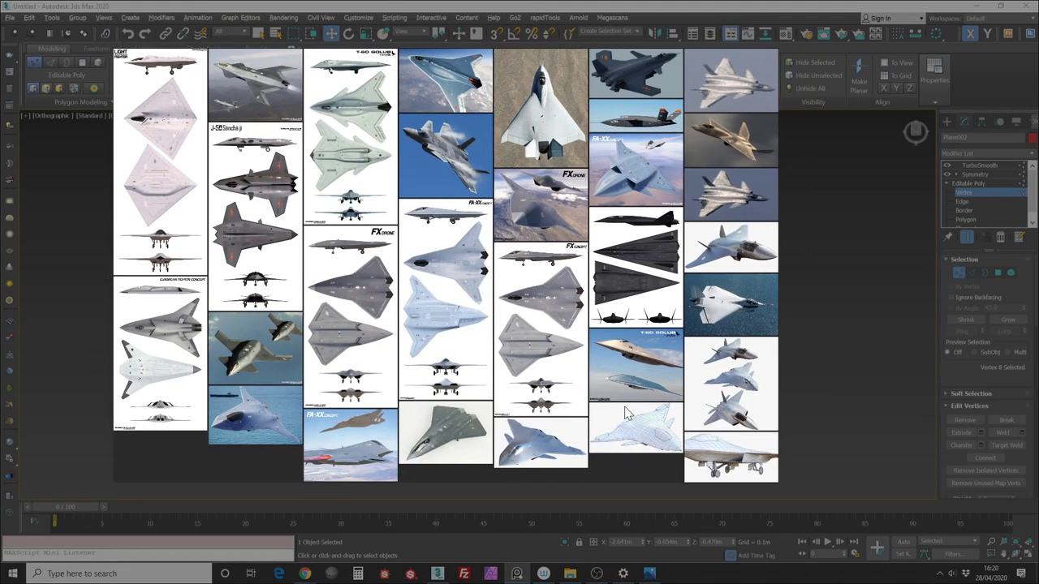
Examine the concept fighter plan and front views and the silver canard jet photo for wing and fuselage shapes
{"action": "right_click_drag", "start_coordinate": [551, 396], "coordinate": [626, 362], "text": "alt"}
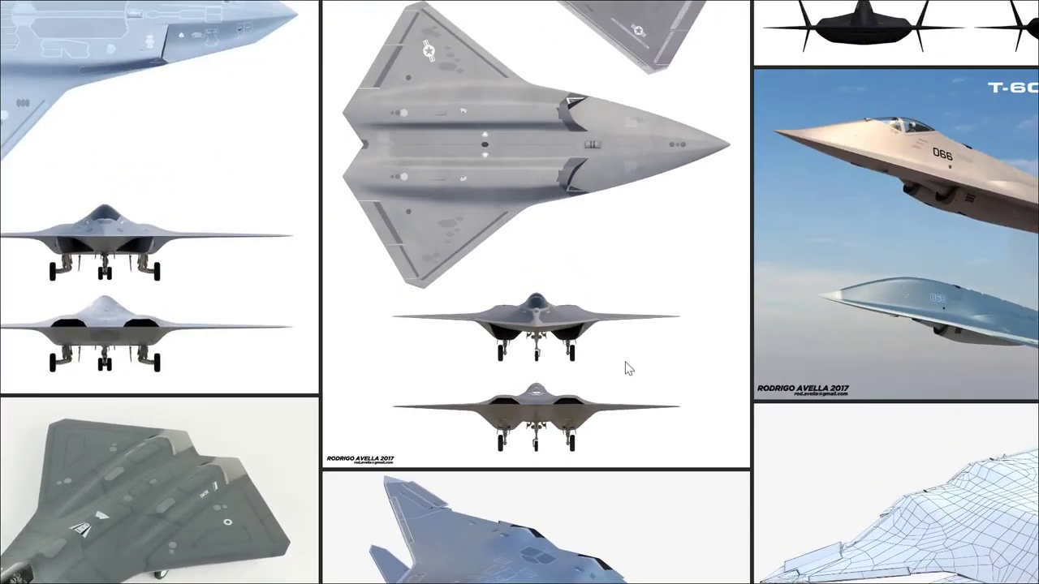
{"action": "middle_click_drag", "start_coordinate": [625, 362], "coordinate": [252, 574]}
{"action": "middle_click_drag", "start_coordinate": [958, 120], "coordinate": [426, 555]}
{"action": "middle_click_drag", "start_coordinate": [428, 276], "coordinate": [849, 351]}
{"action": "middle_click_drag", "start_coordinate": [1003, 217], "coordinate": [545, 397]}
{"action": "scroll", "coordinate": [540, 392], "scroll_direction": "up", "scroll_amount": 3}
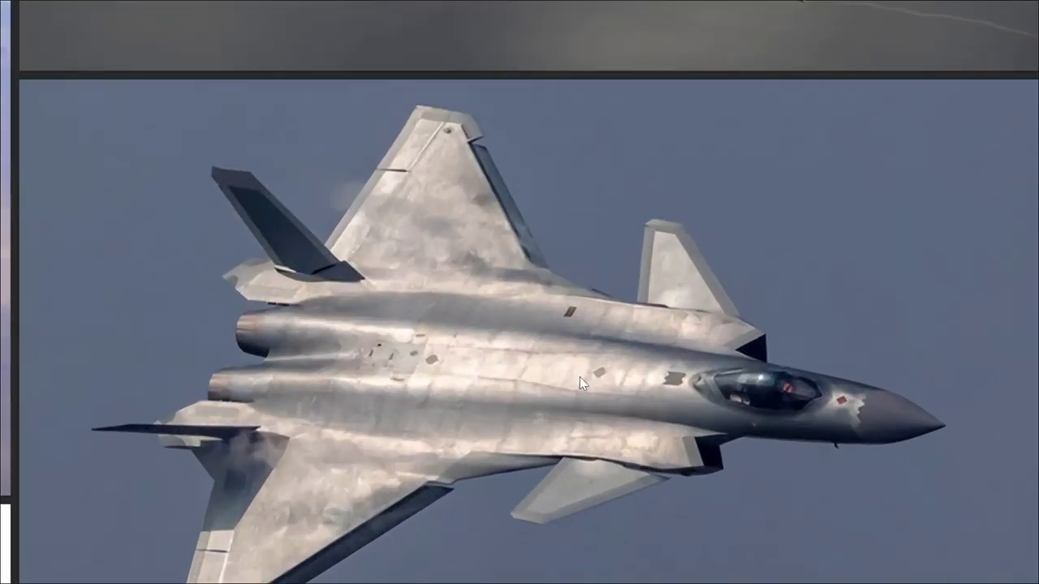
{"action": "middle_click_drag", "start_coordinate": [593, 351], "coordinate": [593, 406]}
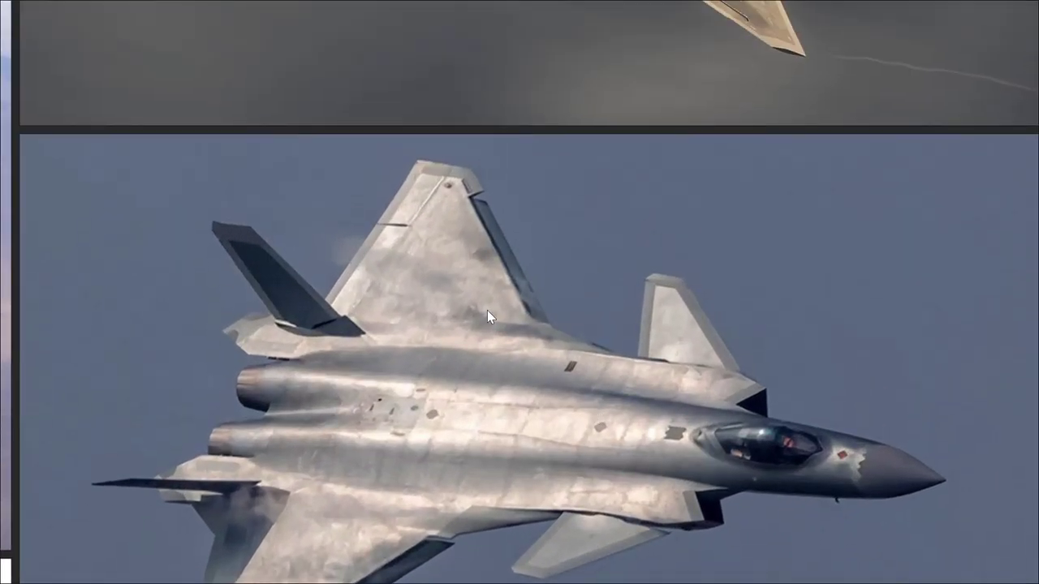
{"action": "scroll", "coordinate": [573, 290], "scroll_direction": "down", "scroll_amount": 3}
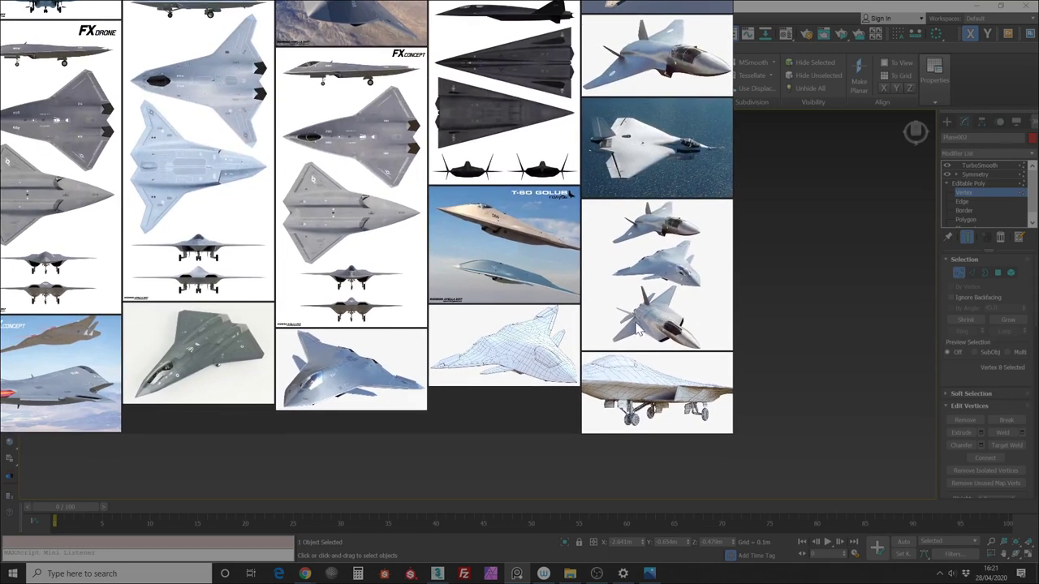
Compare the other fighter references, studying the wing outline of the white delta-wing jet over the sea
{"action": "middle_click_drag", "start_coordinate": [626, 314], "coordinate": [663, 347]}
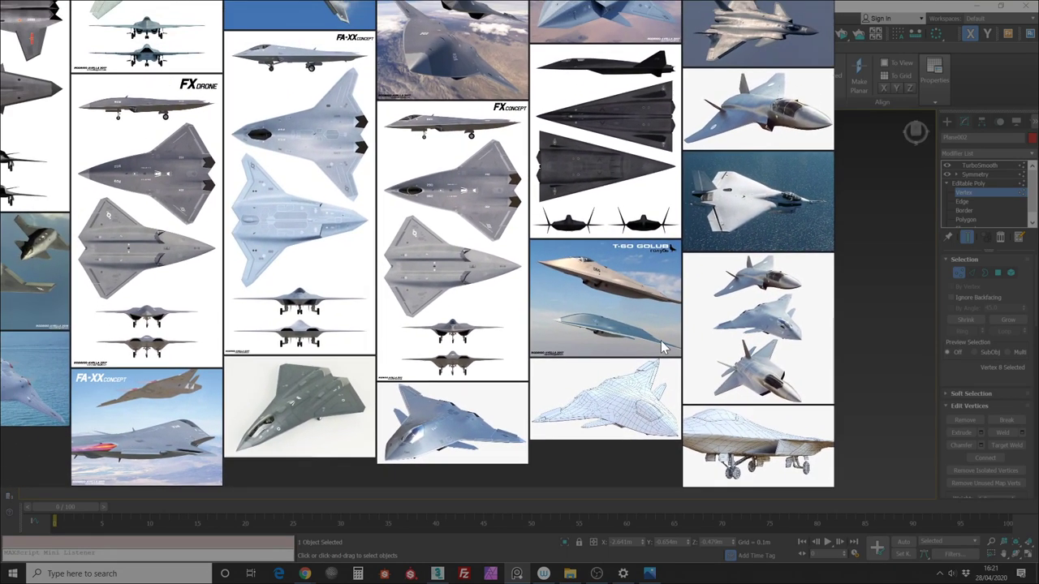
{"action": "middle_click_drag", "start_coordinate": [603, 261], "coordinate": [633, 344]}
{"action": "scroll", "coordinate": [634, 349], "scroll_direction": "down", "scroll_amount": 3}
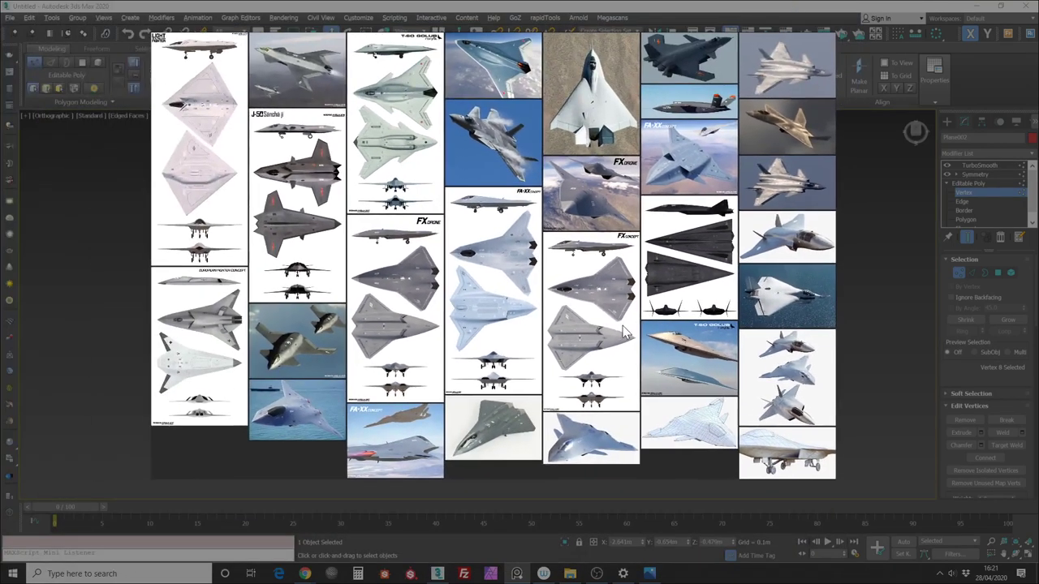
{"action": "middle_click_drag", "start_coordinate": [621, 330], "coordinate": [575, 357]}
{"action": "middle_click_drag", "start_coordinate": [713, 352], "coordinate": [600, 355]}
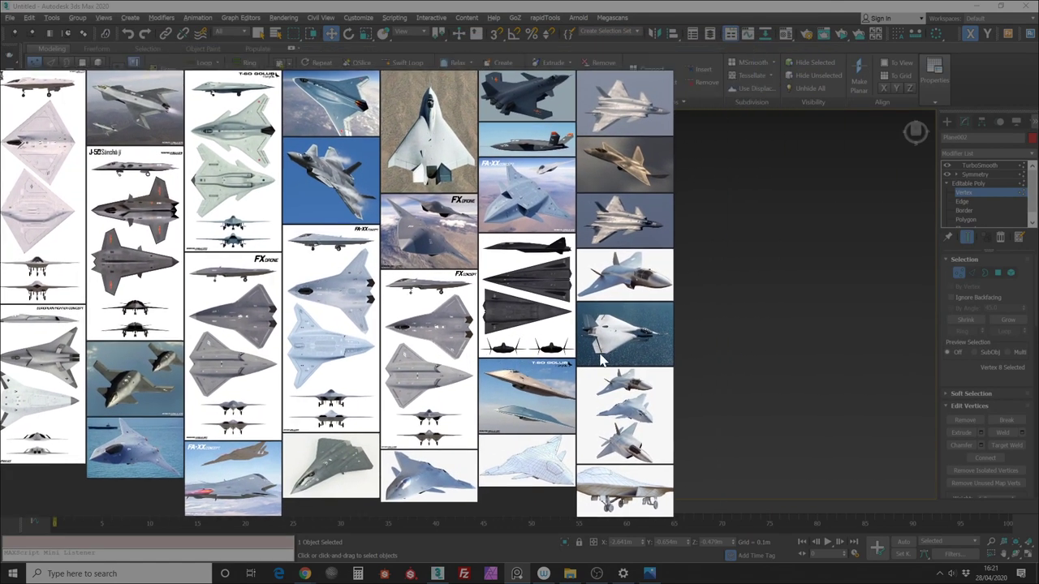
{"action": "scroll", "coordinate": [617, 348], "scroll_direction": "up", "scroll_amount": 5}
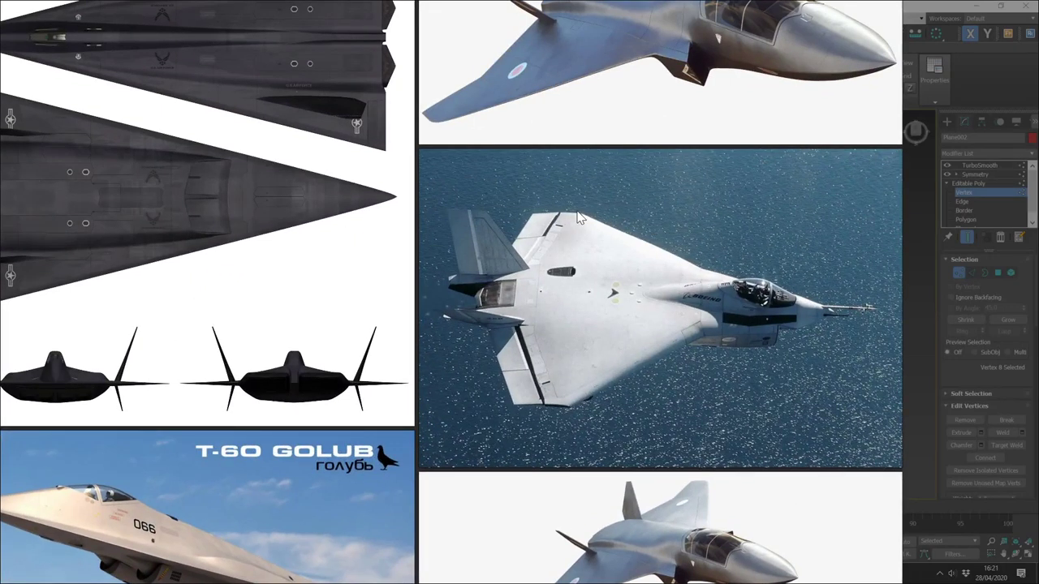
{"action": "scroll", "coordinate": [616, 217], "scroll_direction": "down", "scroll_amount": 1}
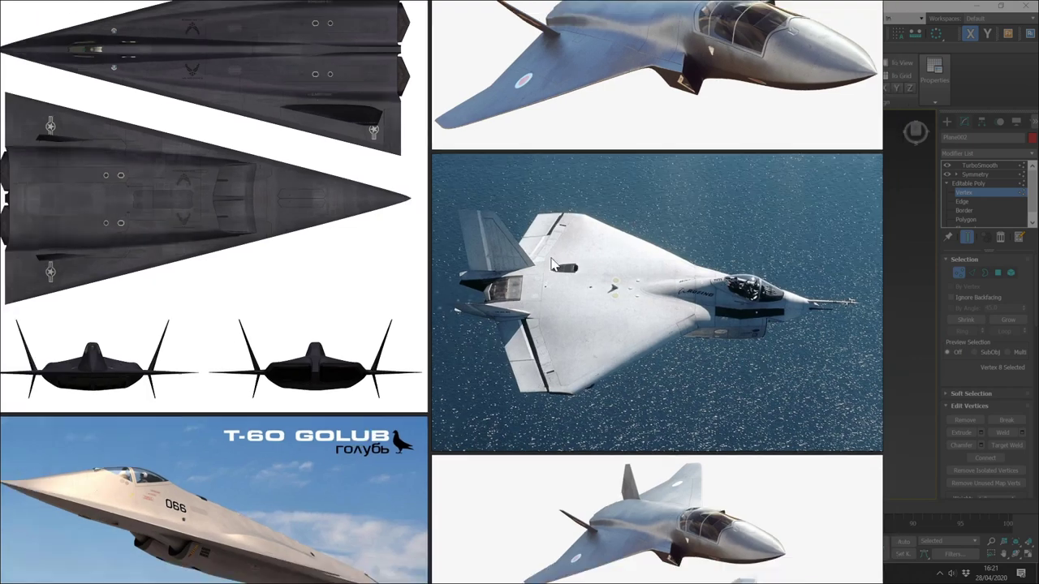
{"action": "middle_click_drag", "start_coordinate": [620, 258], "coordinate": [714, 248]}
{"action": "left_click", "coordinate": [580, 290]}
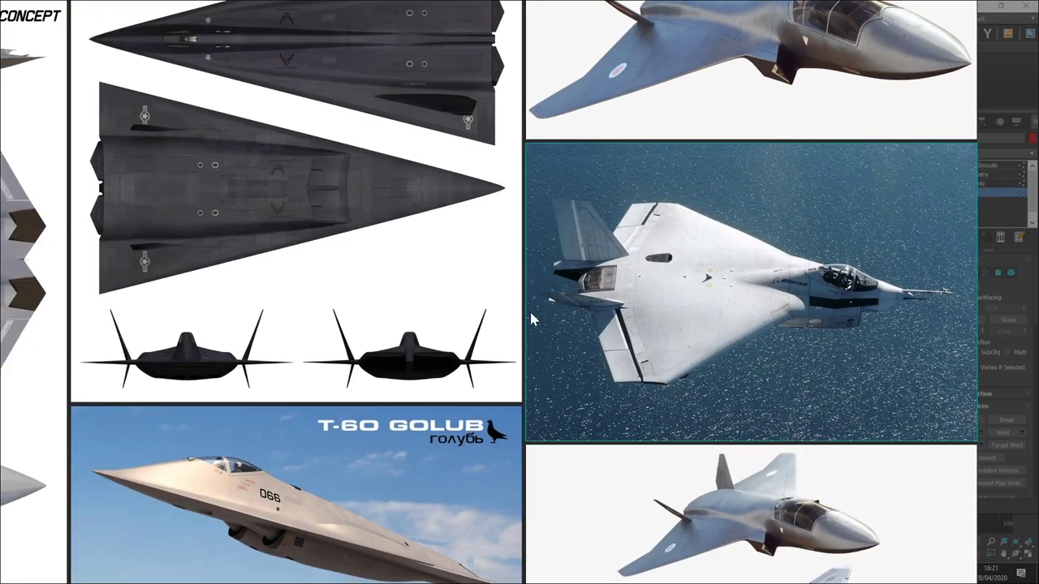
{"action": "middle_click_drag", "start_coordinate": [530, 314], "coordinate": [649, 263]}
{"action": "scroll", "coordinate": [606, 292], "scroll_direction": "down", "scroll_amount": 8}
{"action": "middle_click_drag", "start_coordinate": [607, 309], "coordinate": [673, 341]}
{"action": "scroll", "coordinate": [512, 304], "scroll_direction": "up", "scroll_amount": 1}
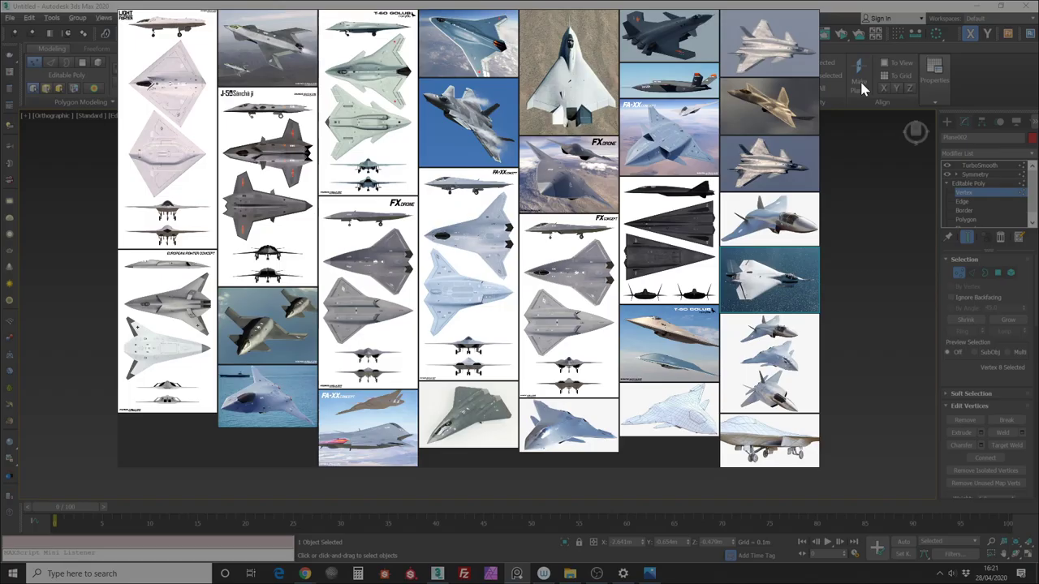
Return to 3ds Max and, seen from above, reshape the hull's rear edge into an outward curve with the centre furthest back
{"action": "key", "text": "alt+Tab"}
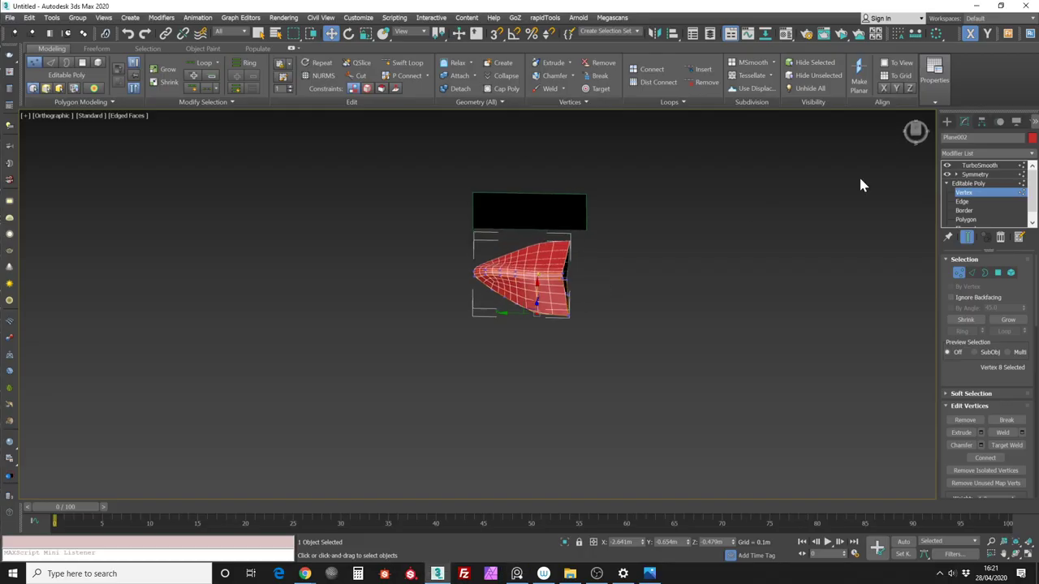
{"action": "left_click", "coordinate": [915, 132]}
{"action": "scroll", "coordinate": [629, 252], "scroll_direction": "up", "scroll_amount": 5}
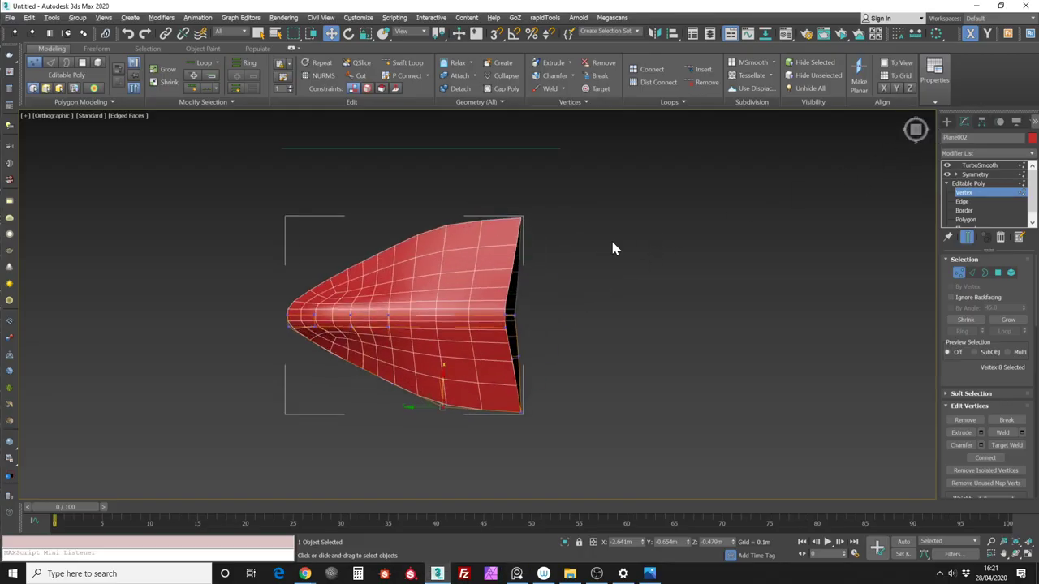
{"action": "left_click", "coordinate": [607, 284]}
{"action": "left_click_drag", "start_coordinate": [598, 325], "coordinate": [594, 303]}
{"action": "left_click_drag", "start_coordinate": [608, 414], "coordinate": [545, 394]}
{"action": "mouse_move", "coordinate": [612, 366]}
{"action": "left_mouse_down"}
{"action": "mouse_move", "coordinate": [564, 343]}
{"action": "mouse_move", "coordinate": [581, 317]}
{"action": "left_mouse_up"}
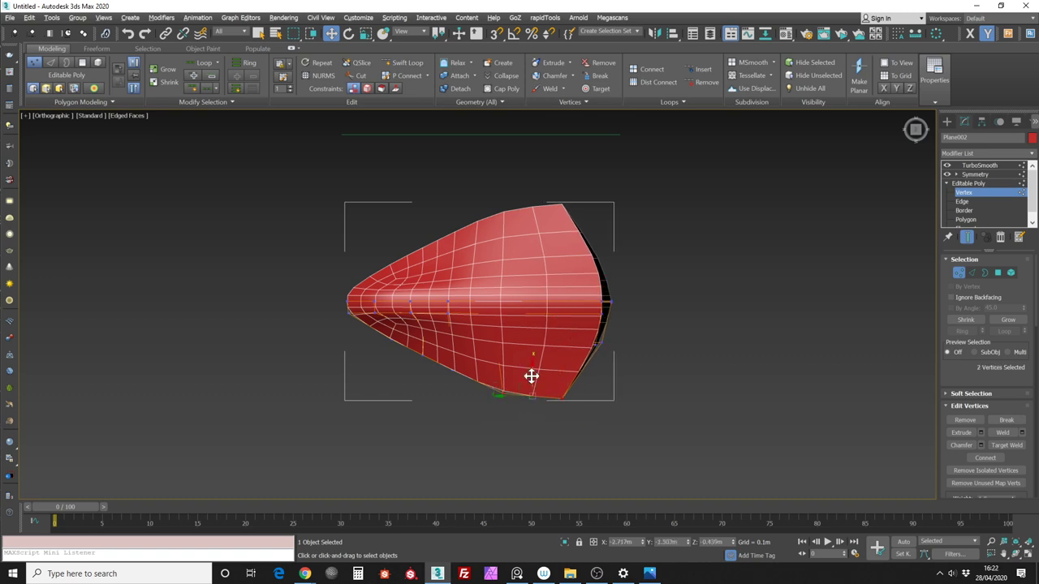
Move the two rear outer-edge vertices outward to widen the hull, and select the centreline vertex at the nose
{"action": "left_click_drag", "start_coordinate": [530, 375], "coordinate": [543, 401]}
{"action": "mouse_move", "coordinate": [525, 392]}
{"action": "middle_mouse_down", "text": "alt"}
{"action": "mouse_move", "coordinate": [576, 328]}
{"action": "mouse_move", "coordinate": [593, 327]}
{"action": "mouse_move", "coordinate": [528, 374]}
{"action": "mouse_move", "coordinate": [560, 347]}
{"action": "mouse_move", "coordinate": [542, 381]}
{"action": "mouse_move", "coordinate": [614, 267]}
{"action": "mouse_move", "coordinate": [598, 294]}
{"action": "middle_mouse_up", "text": "alt"}
{"action": "scroll", "coordinate": [605, 268], "scroll_direction": "up", "scroll_amount": 5}
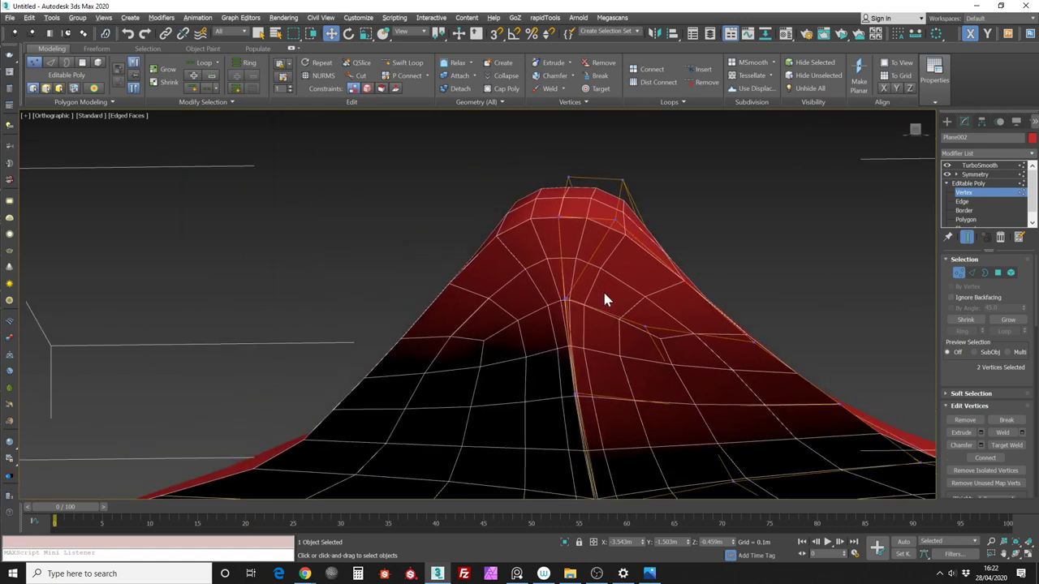
{"action": "scroll", "coordinate": [602, 292], "scroll_direction": "up", "scroll_amount": 2}
{"action": "left_click", "coordinate": [539, 310]}
{"action": "mouse_move", "coordinate": [540, 309]}
{"action": "middle_mouse_down", "text": "alt"}
{"action": "mouse_move", "coordinate": [526, 310]}
{"action": "mouse_move", "coordinate": [548, 292]}
{"action": "mouse_move", "coordinate": [505, 302]}
{"action": "mouse_move", "coordinate": [544, 294]}
{"action": "mouse_move", "coordinate": [563, 318]}
{"action": "mouse_move", "coordinate": [598, 294]}
{"action": "middle_mouse_up", "text": "alt"}
{"action": "scroll", "coordinate": [577, 388], "scroll_direction": "down", "scroll_amount": 5}
{"action": "mouse_move", "coordinate": [577, 388]}
{"action": "middle_mouse_down", "text": "alt"}
{"action": "mouse_move", "coordinate": [563, 375]}
{"action": "mouse_move", "coordinate": [575, 364]}
{"action": "mouse_move", "coordinate": [560, 333]}
{"action": "middle_mouse_up", "text": "alt"}
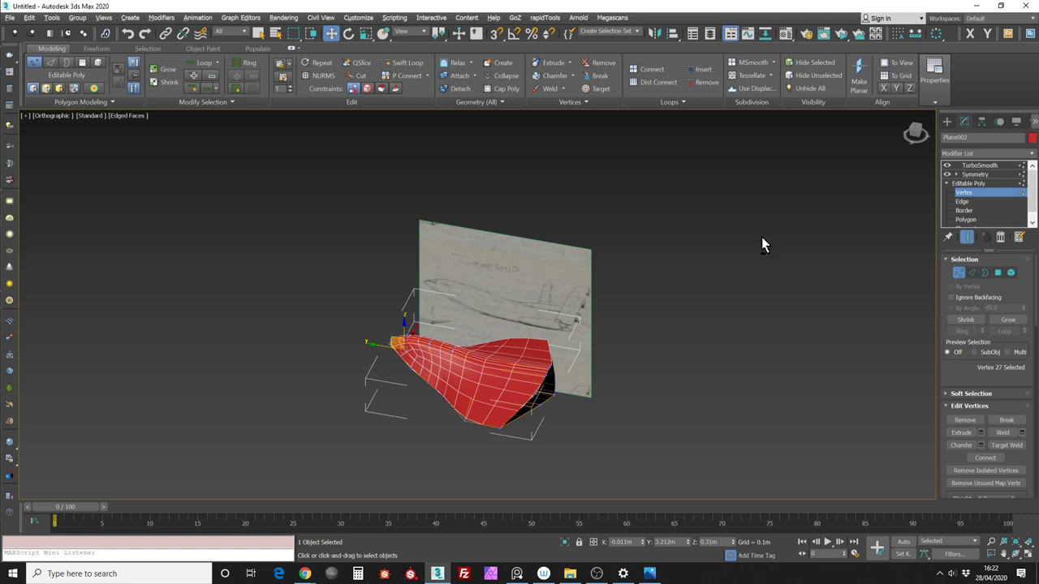
{"action": "middle_click_drag", "start_coordinate": [762, 238], "coordinate": [769, 244], "text": "alt"}
{"action": "left_click", "coordinate": [916, 132]}
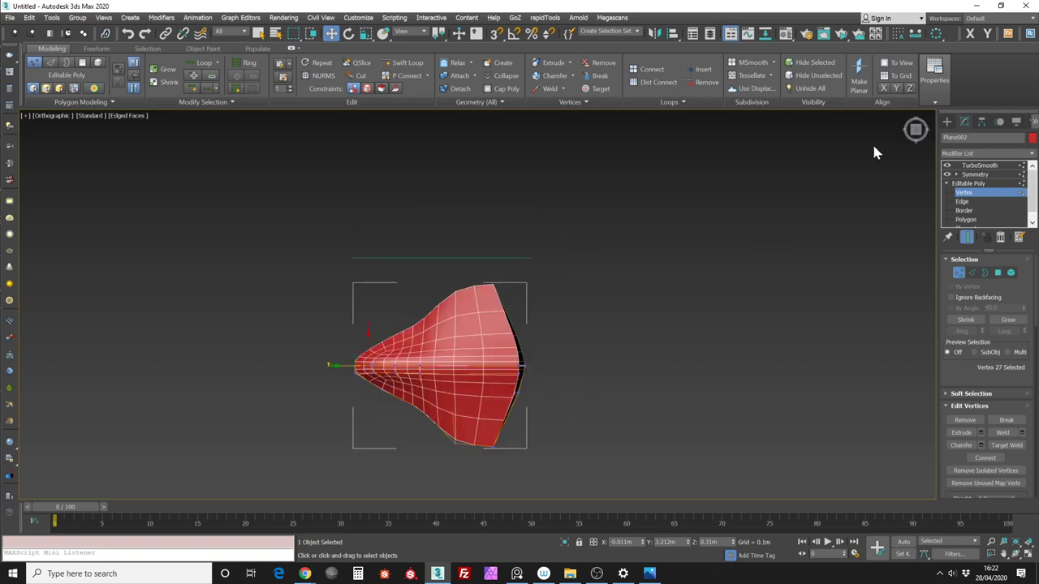
Leave vertex editing, clear the selection and reselect the hull as a whole object
{"action": "left_click", "coordinate": [959, 273]}
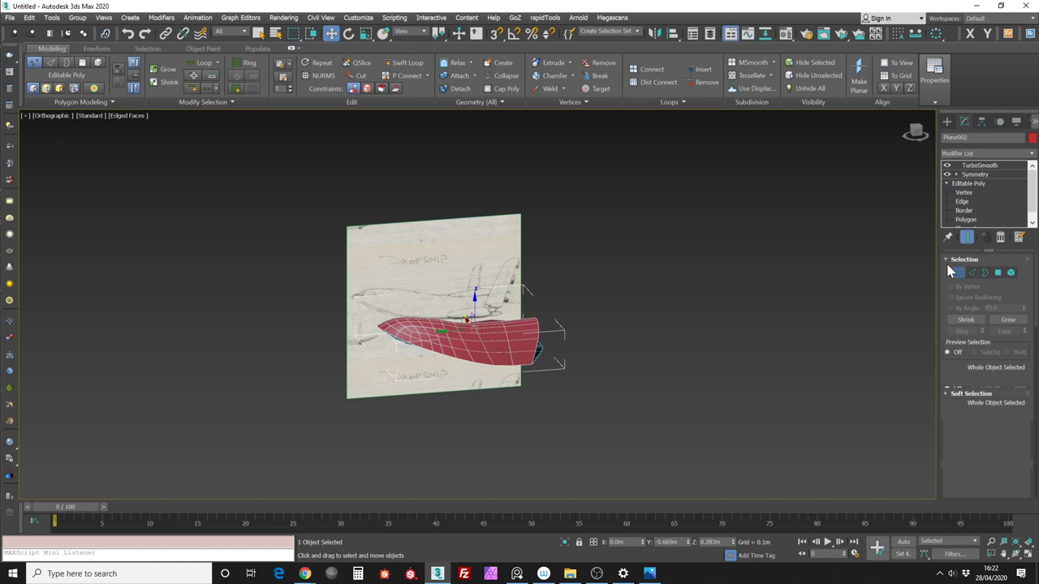
{"action": "left_click", "coordinate": [669, 258]}
{"action": "middle_click_drag", "start_coordinate": [666, 267], "coordinate": [609, 276], "text": "alt"}
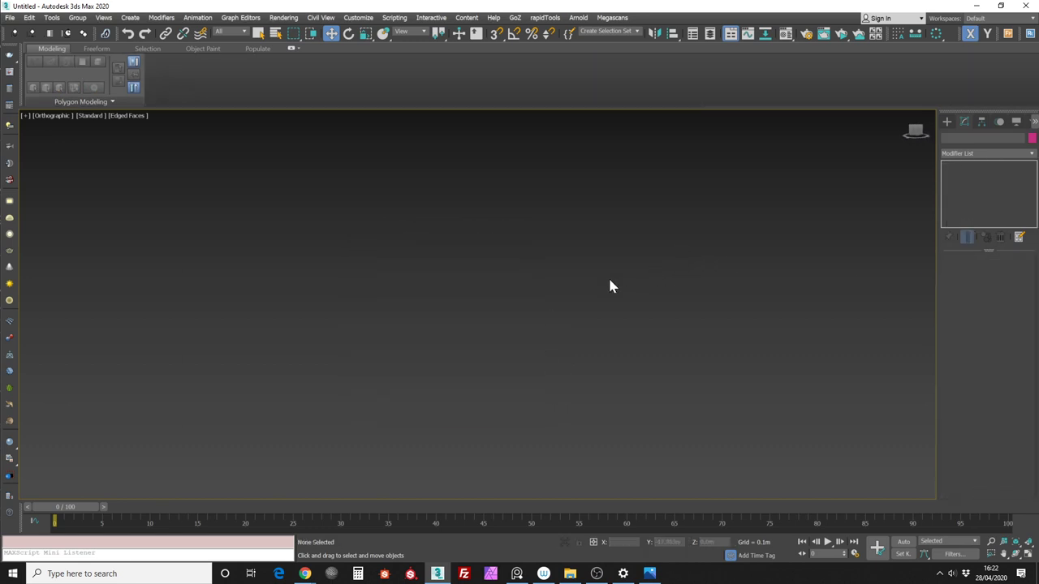
{"action": "key", "text": "z"}
{"action": "mouse_move", "coordinate": [554, 327]}
{"action": "middle_mouse_down", "text": "alt"}
{"action": "mouse_move", "coordinate": [517, 317]}
{"action": "mouse_move", "coordinate": [579, 327]}
{"action": "mouse_move", "coordinate": [507, 316]}
{"action": "middle_mouse_up", "text": "alt"}
{"action": "left_click", "coordinate": [514, 316]}
Turn off the hull's TurboSmooth and Symmetry modifiers and show the unsmoothed half against the sketch in the Left view
{"action": "left_click", "coordinate": [947, 166]}
{"action": "left_click", "coordinate": [946, 174]}
{"action": "mouse_move", "coordinate": [689, 269]}
{"action": "middle_mouse_down", "text": "alt"}
{"action": "mouse_move", "coordinate": [661, 313]}
{"action": "mouse_move", "coordinate": [640, 281]}
{"action": "mouse_move", "coordinate": [626, 280]}
{"action": "mouse_move", "coordinate": [637, 298]}
{"action": "mouse_move", "coordinate": [699, 282]}
{"action": "middle_mouse_up", "text": "alt"}
{"action": "scroll", "coordinate": [648, 297], "scroll_direction": "up", "scroll_amount": 2}
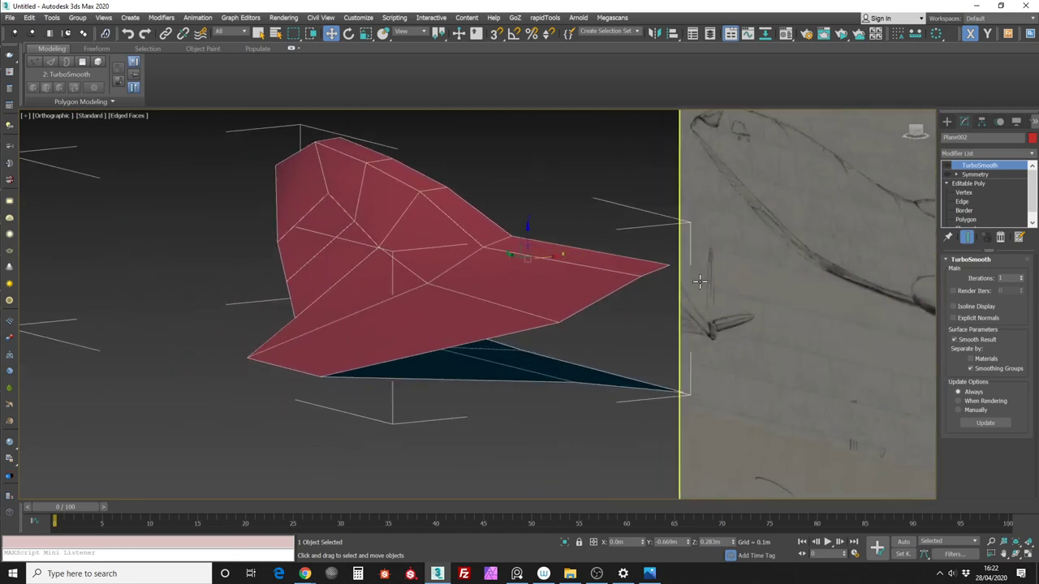
{"action": "middle_click_drag", "start_coordinate": [650, 308], "coordinate": [666, 301], "text": "alt"}
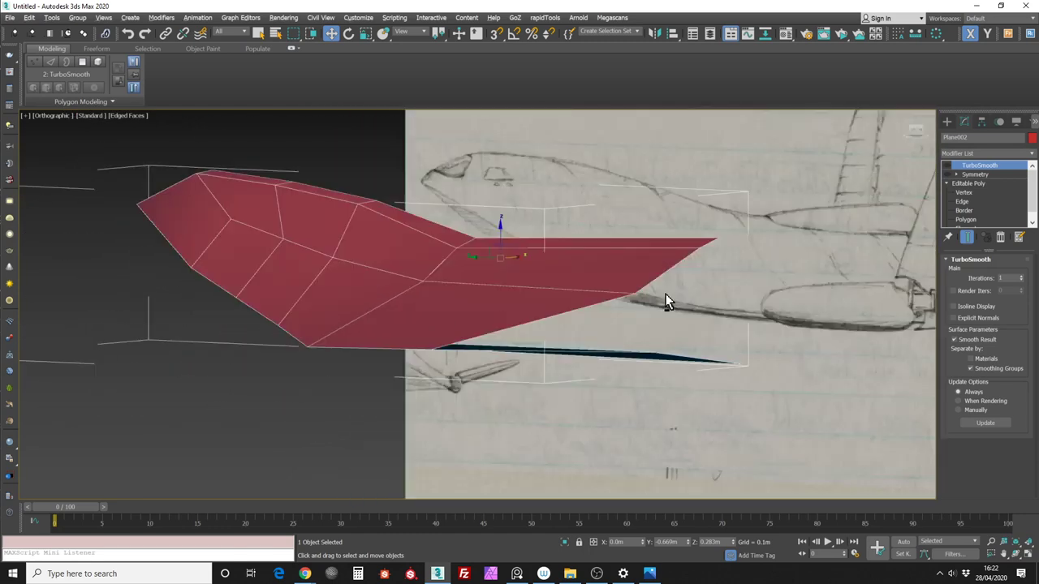
{"action": "key", "text": "l"}
{"action": "scroll", "coordinate": [844, 171], "scroll_direction": "down", "scroll_amount": 3}
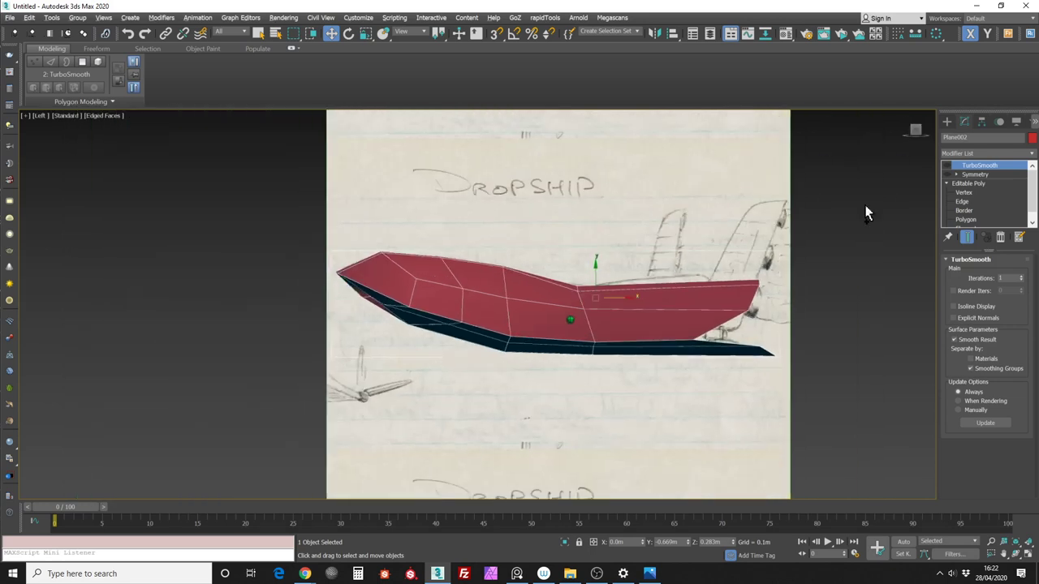
Select the polygons covering the hull's entire upper surface, from the nose to the rear end, in the Left view
{"action": "left_click", "coordinate": [982, 219]}
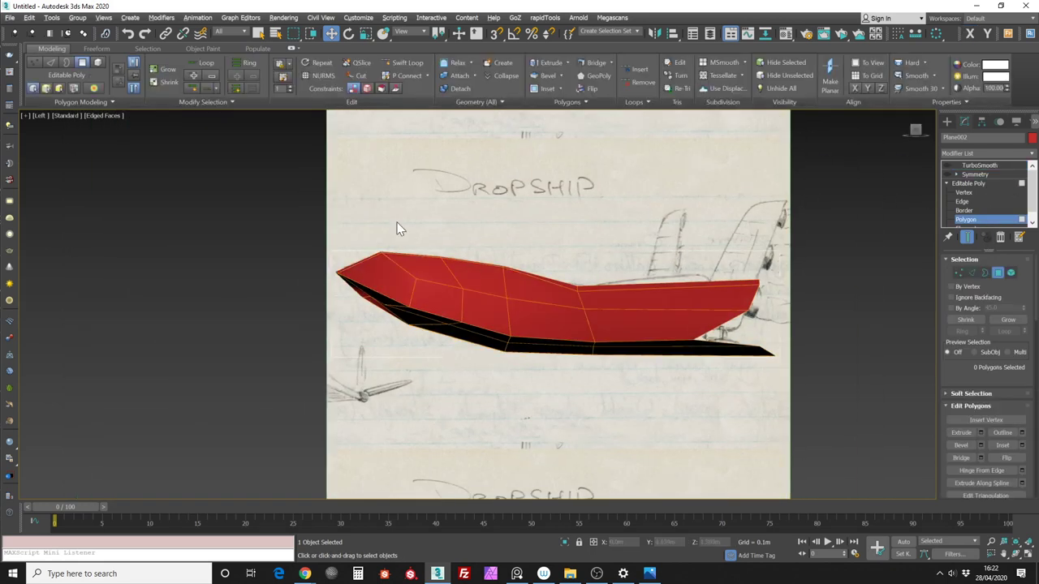
{"action": "left_click_drag", "start_coordinate": [441, 269], "coordinate": [479, 280]}
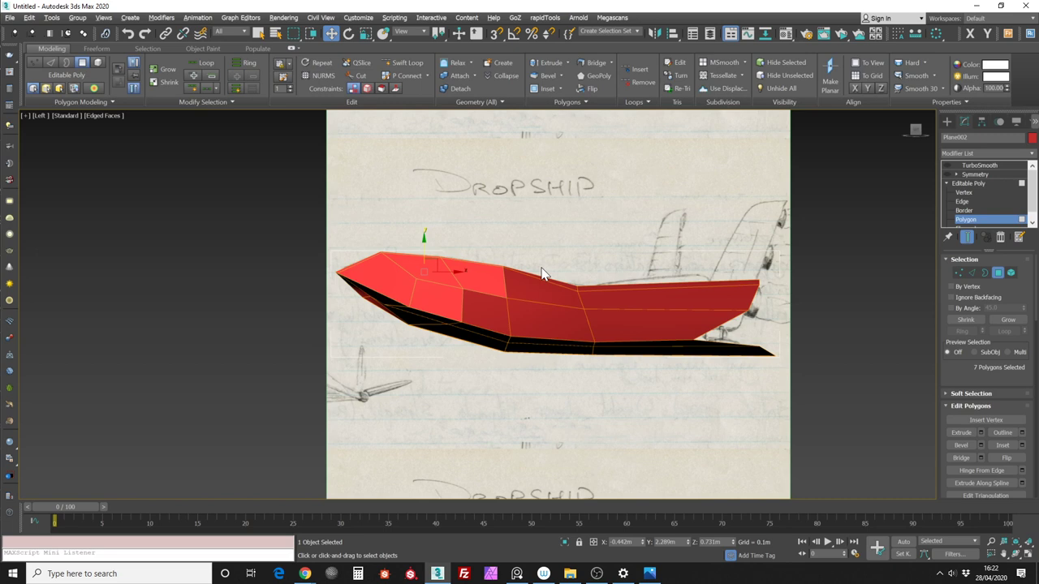
{"action": "scroll", "coordinate": [516, 253], "scroll_direction": "up", "scroll_amount": 1}
{"action": "left_click_drag", "start_coordinate": [788, 334], "coordinate": [789, 335], "text": "ctrl"}
{"action": "middle_click_drag", "start_coordinate": [724, 317], "coordinate": [685, 311]}
Use Swift Loop to insert an edge loop tight along the upper surface's outer edge, and return to the Move tool
{"action": "left_click", "coordinate": [403, 62]}
{"action": "scroll", "coordinate": [345, 199], "scroll_direction": "up", "scroll_amount": 6}
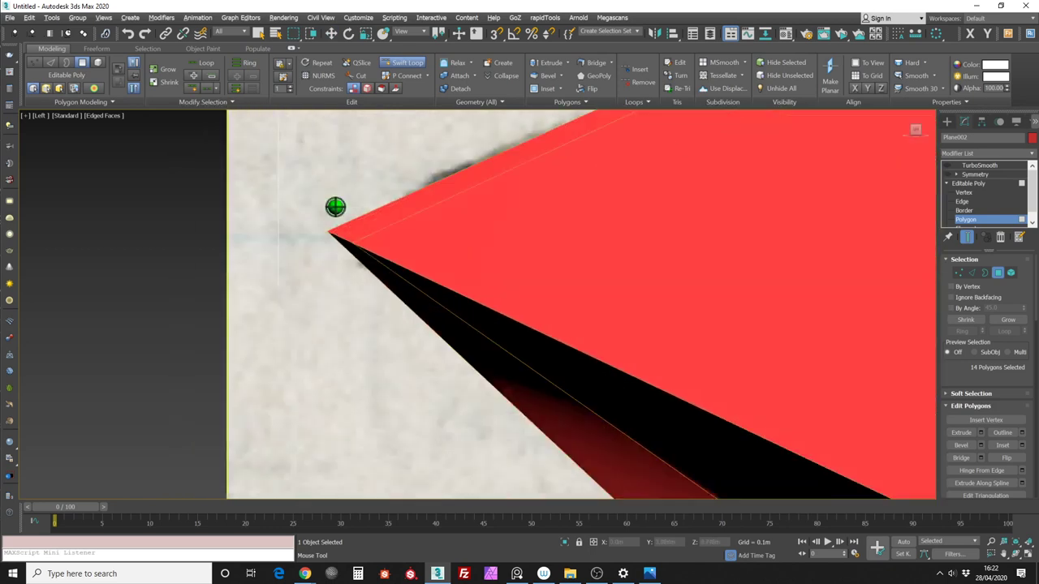
{"action": "scroll", "coordinate": [335, 207], "scroll_direction": "up", "scroll_amount": 1}
{"action": "scroll", "coordinate": [333, 227], "scroll_direction": "up", "scroll_amount": 5}
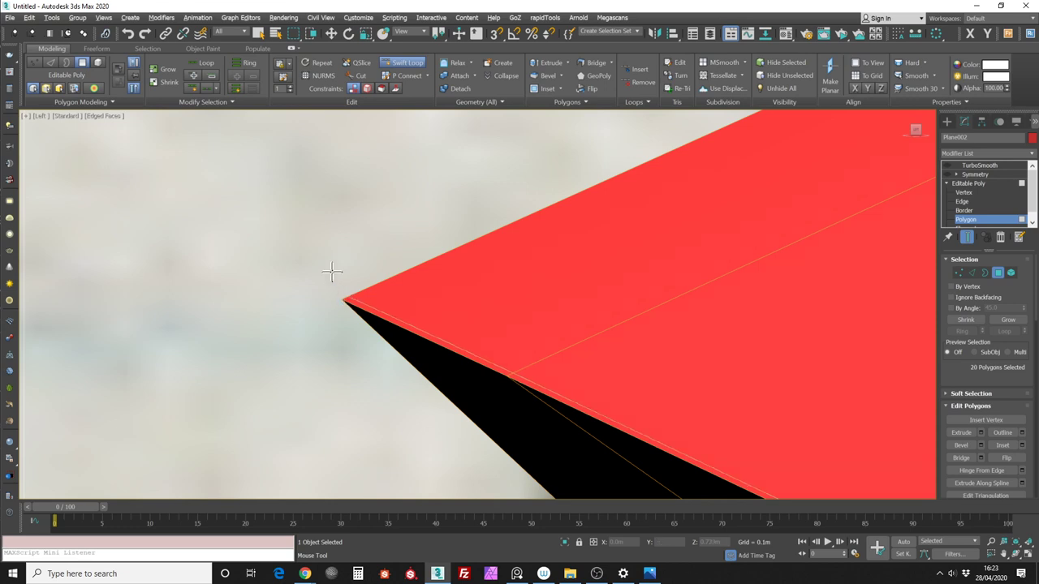
{"action": "scroll", "coordinate": [331, 272], "scroll_direction": "down", "scroll_amount": 8}
{"action": "key", "text": "w"}
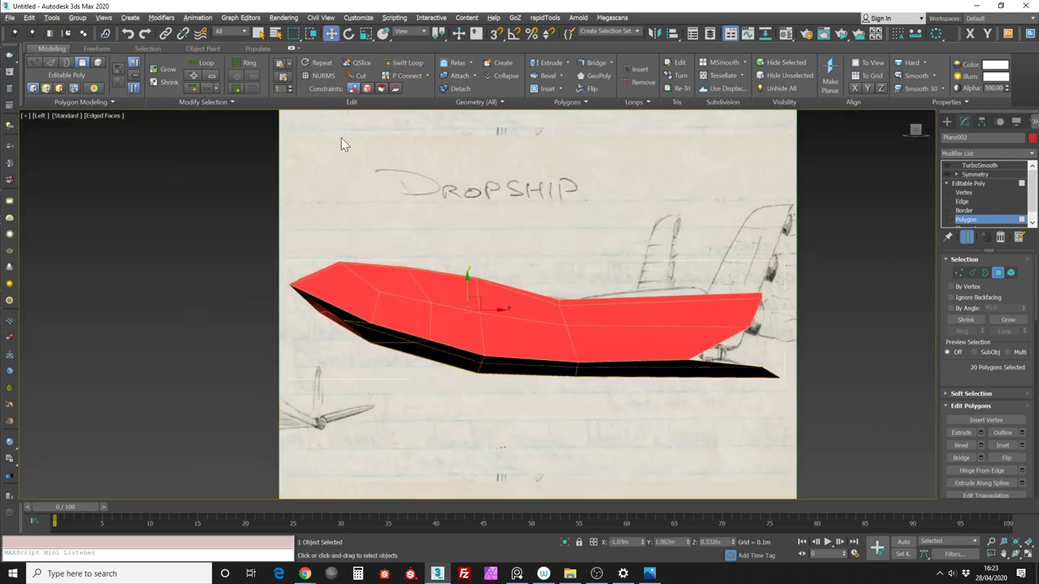
Shrink the selection to leave out the narrow edge strip, and raise the remaining upper polygons by about 0.056 m
{"action": "left_click", "coordinate": [164, 82]}
{"action": "middle_click_drag", "start_coordinate": [525, 267], "coordinate": [465, 282]}
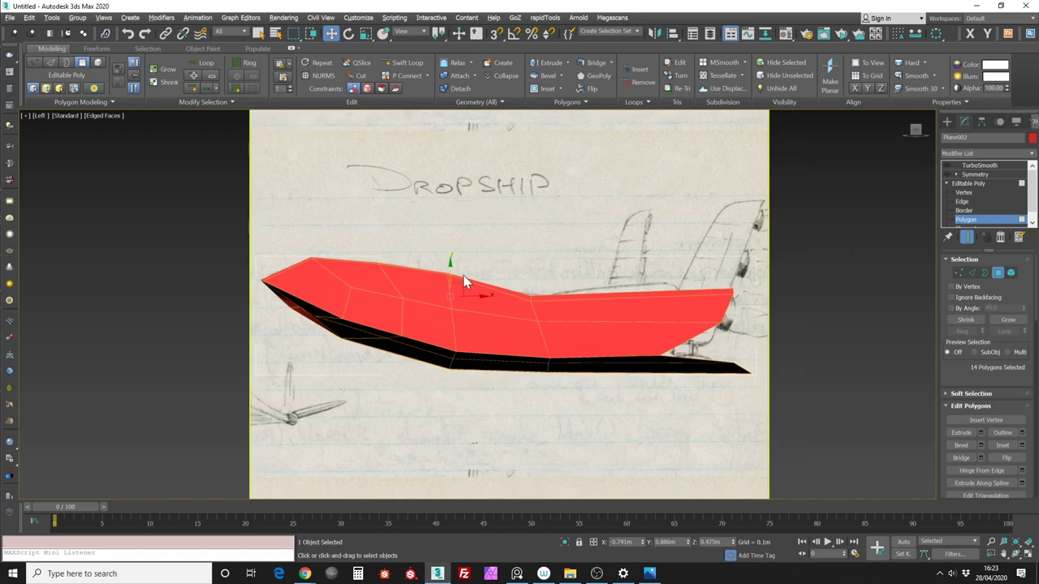
{"action": "left_click_drag", "start_coordinate": [451, 273], "coordinate": [453, 270]}
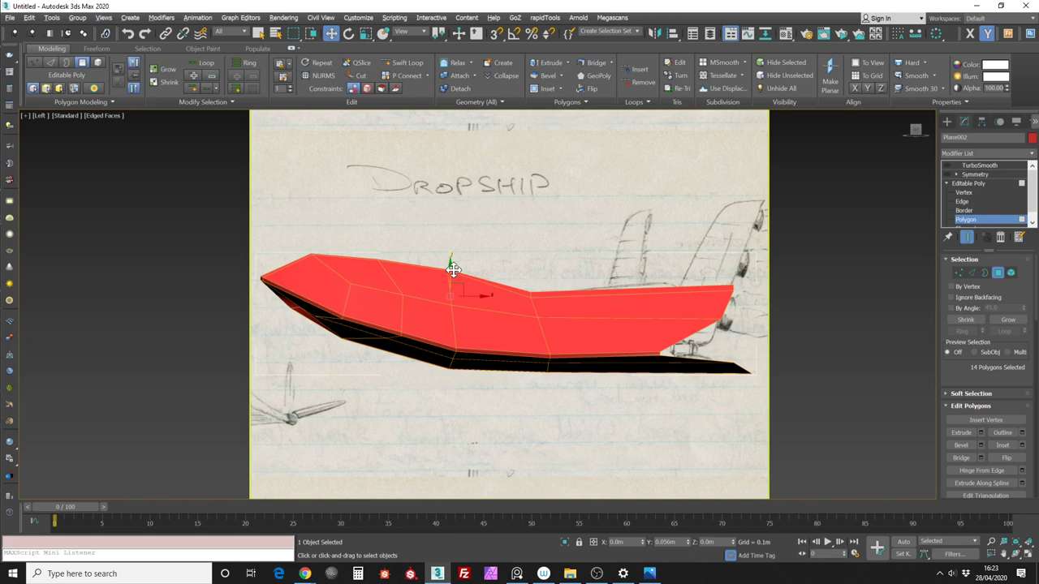
Select six edges along the hull's open rear end and bridge them to close the gap with polygons
{"action": "mouse_move", "coordinate": [453, 268]}
{"action": "middle_mouse_down", "text": "alt"}
{"action": "mouse_move", "coordinate": [619, 315]}
{"action": "mouse_move", "coordinate": [662, 285]}
{"action": "middle_mouse_up", "text": "alt"}
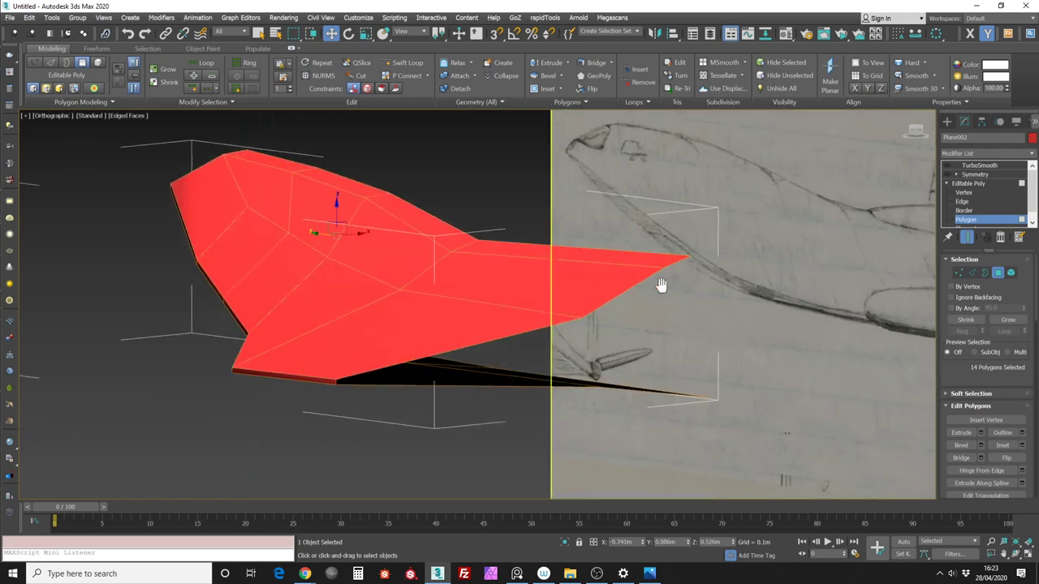
{"action": "left_click", "coordinate": [972, 273]}
{"action": "double_click", "coordinate": [671, 264]}
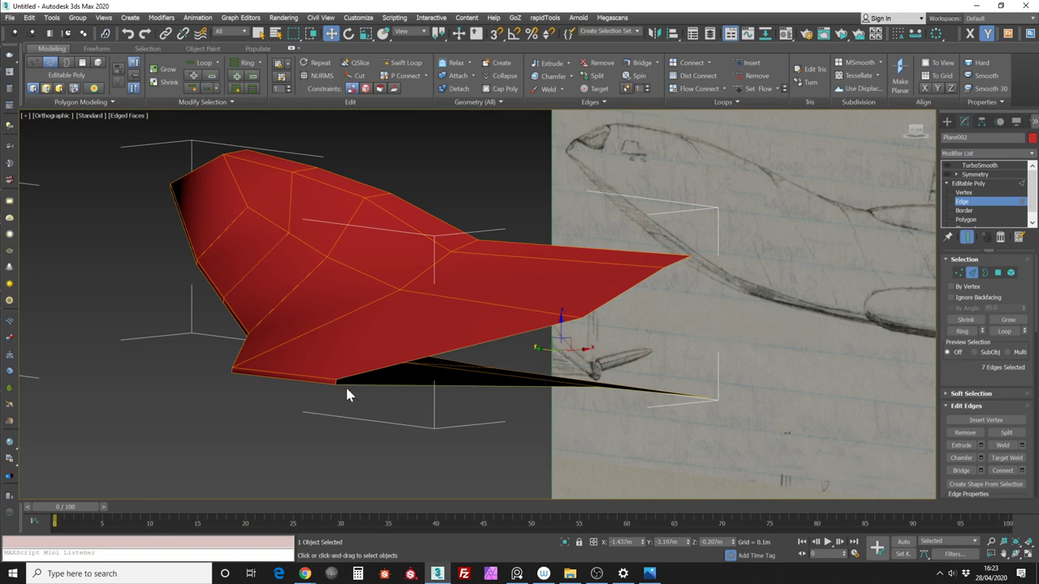
{"action": "scroll", "coordinate": [347, 394], "scroll_direction": "up", "scroll_amount": 5}
{"action": "left_click", "coordinate": [373, 288], "text": "alt"}
{"action": "scroll", "coordinate": [372, 288], "scroll_direction": "down", "scroll_amount": 5}
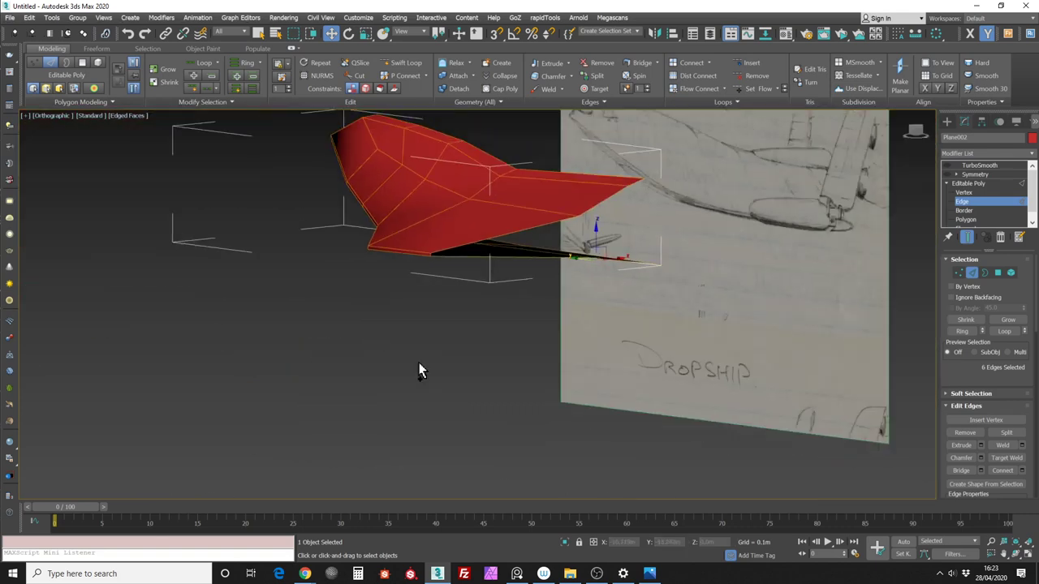
{"action": "middle_click_drag", "start_coordinate": [449, 343], "coordinate": [352, 427]}
{"action": "middle_click_drag", "start_coordinate": [532, 293], "coordinate": [572, 290], "text": "alt"}
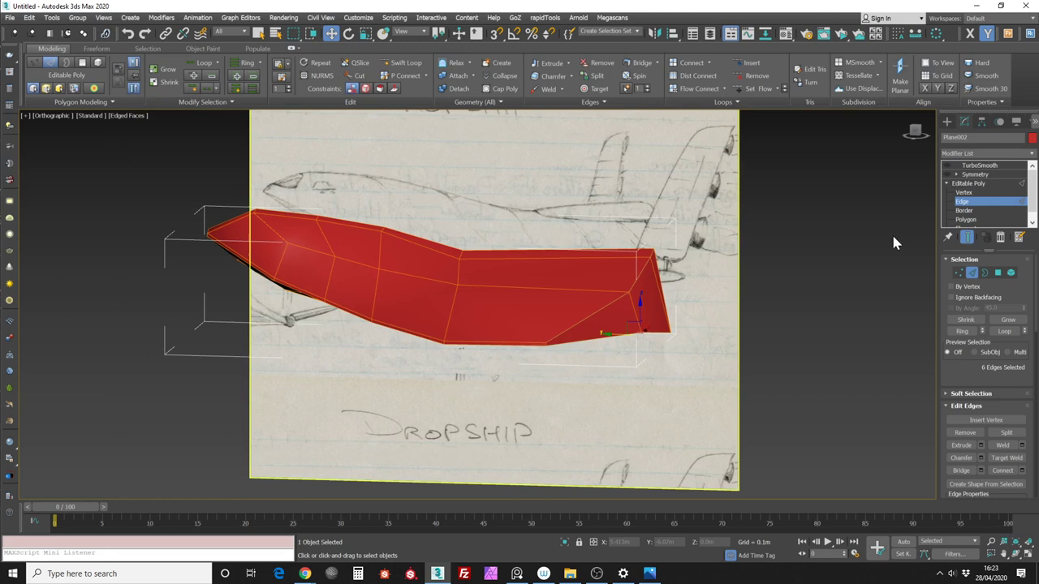
Try selecting the hull polygons other than the rear ones in the Left view for smoothing, and undo the selection
{"action": "key", "text": "l"}
{"action": "key", "text": "4"}
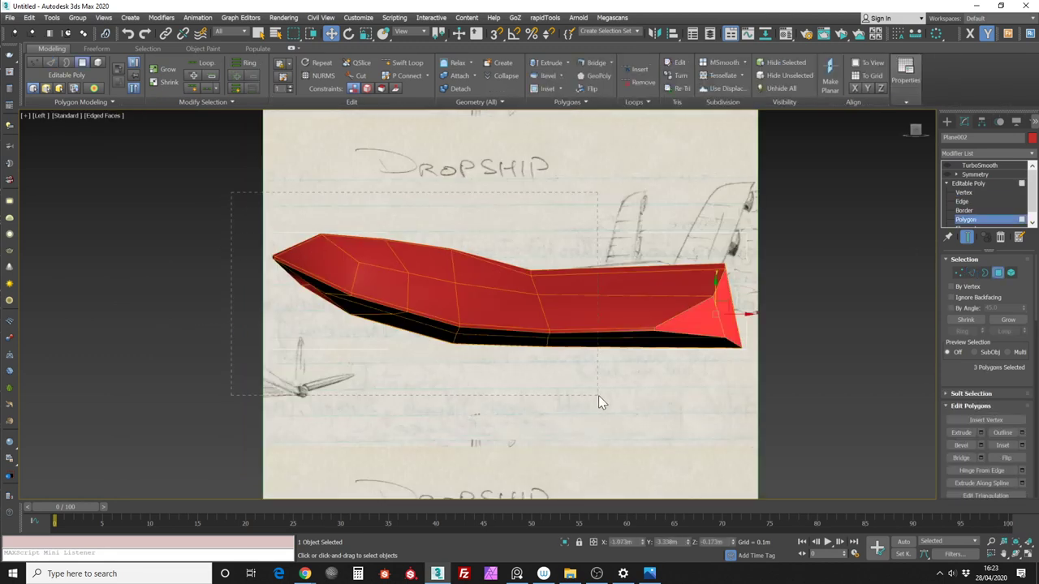
{"action": "left_click_drag", "start_coordinate": [598, 400], "coordinate": [663, 365]}
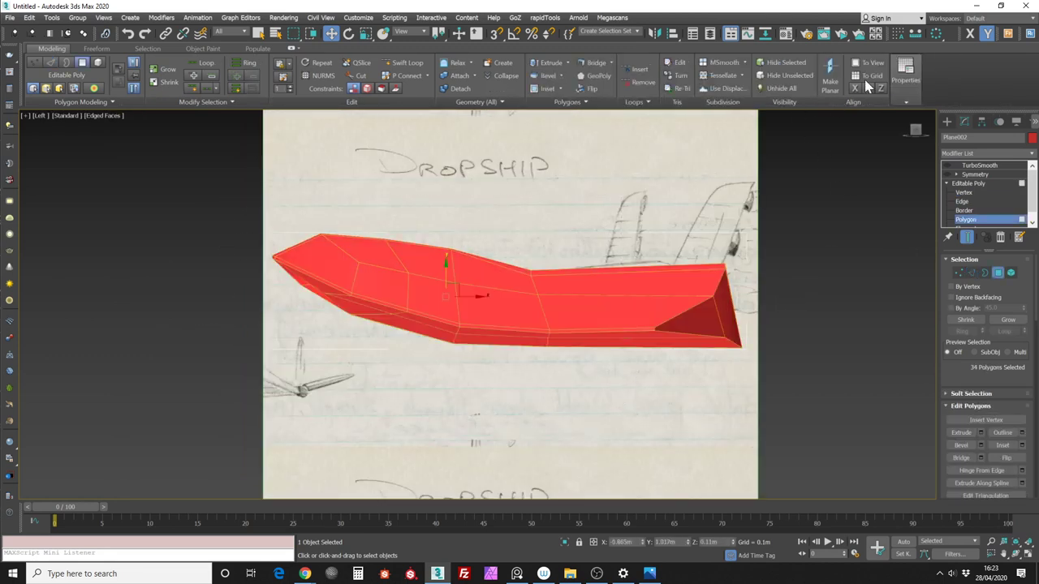
{"action": "left_click", "coordinate": [907, 101]}
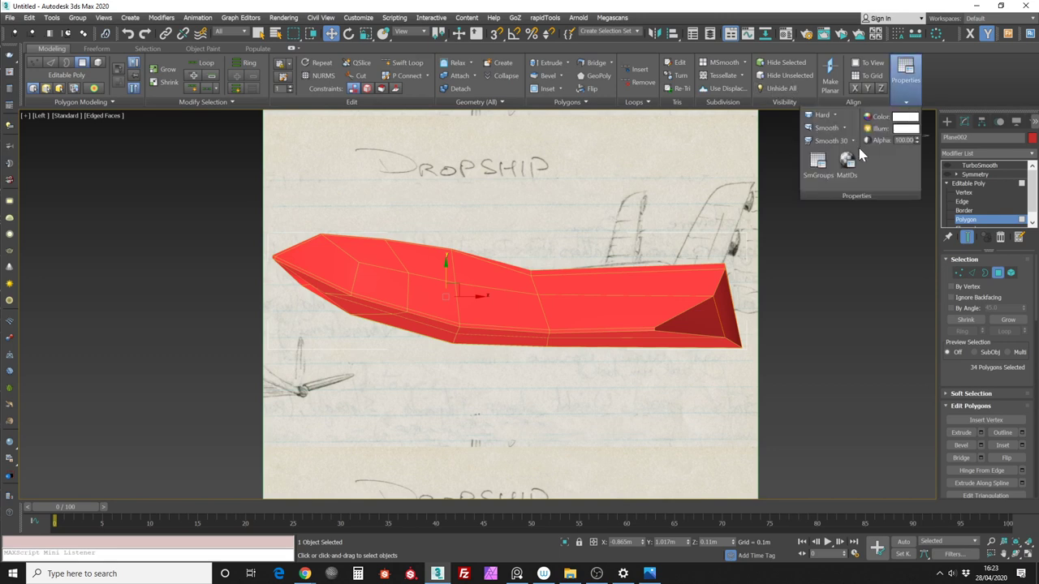
{"action": "key", "text": "ctrl+z"}
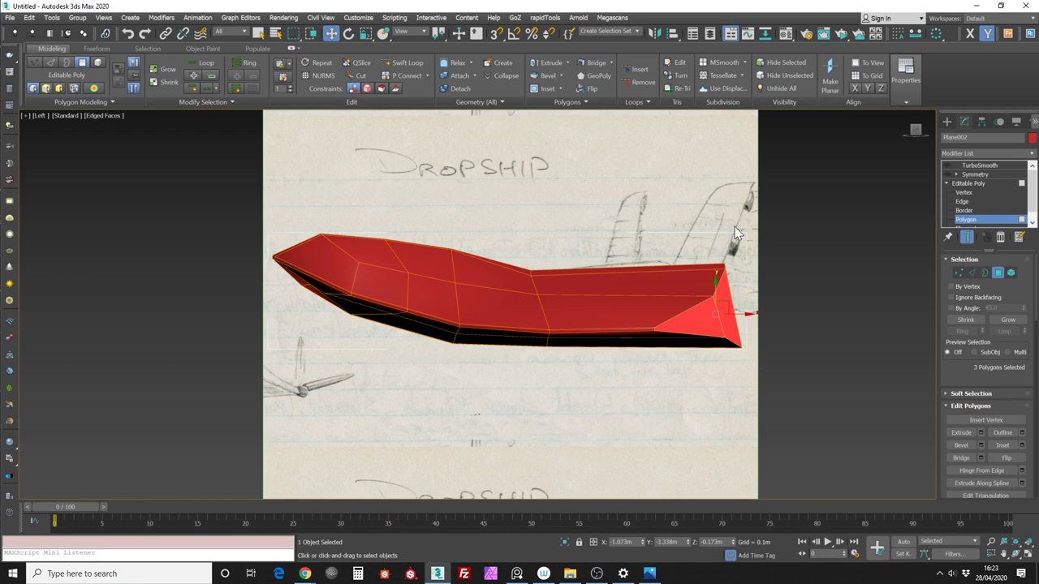
Leave polygon editing, turn the Symmetry and TurboSmooth modifiers back on and hide the mesh edges
{"action": "mouse_move", "coordinate": [907, 87]}
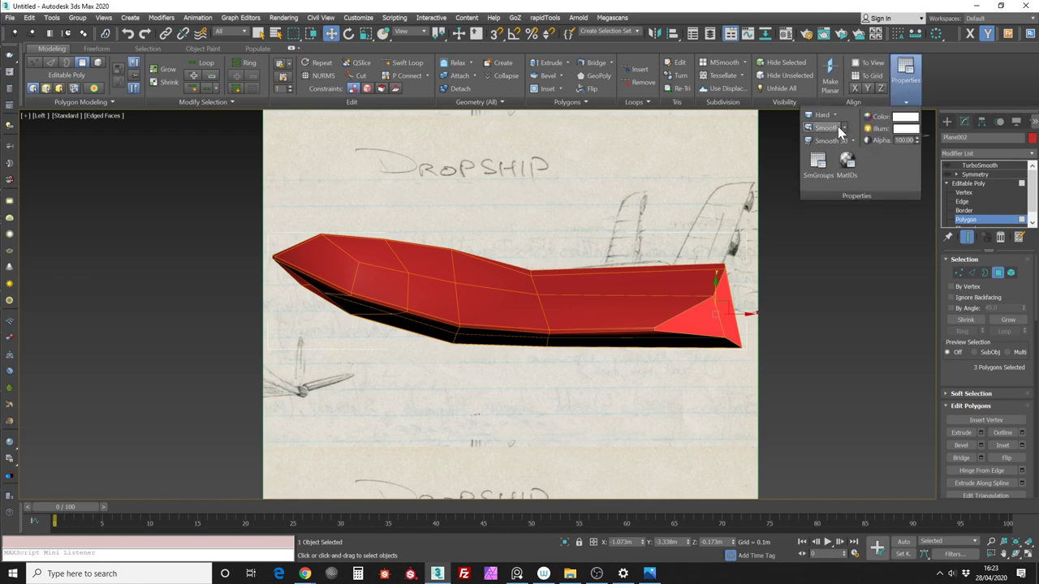
{"action": "left_click", "coordinate": [888, 271]}
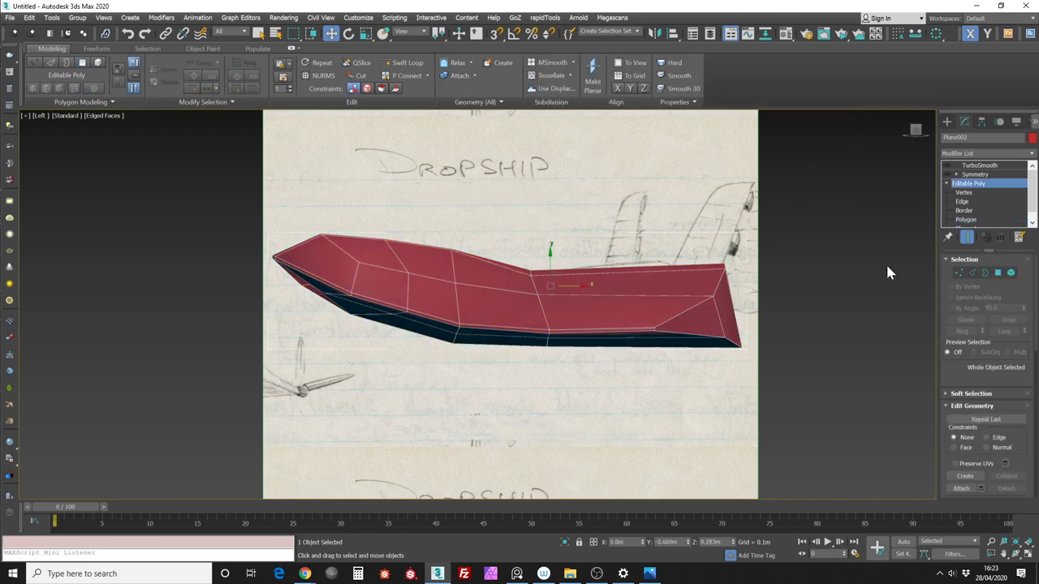
{"action": "left_click", "coordinate": [690, 306]}
{"action": "mouse_move", "coordinate": [760, 227]}
{"action": "middle_mouse_down", "text": "alt"}
{"action": "mouse_move", "coordinate": [781, 239]}
{"action": "mouse_move", "coordinate": [786, 225]}
{"action": "mouse_move", "coordinate": [735, 220]}
{"action": "mouse_move", "coordinate": [748, 232]}
{"action": "mouse_move", "coordinate": [737, 197]}
{"action": "mouse_move", "coordinate": [781, 216]}
{"action": "mouse_move", "coordinate": [794, 203]}
{"action": "mouse_move", "coordinate": [756, 195]}
{"action": "mouse_move", "coordinate": [744, 178]}
{"action": "mouse_move", "coordinate": [747, 239]}
{"action": "mouse_move", "coordinate": [730, 248]}
{"action": "mouse_move", "coordinate": [730, 232]}
{"action": "mouse_move", "coordinate": [753, 256]}
{"action": "mouse_move", "coordinate": [722, 279]}
{"action": "mouse_move", "coordinate": [697, 225]}
{"action": "mouse_move", "coordinate": [707, 223]}
{"action": "mouse_move", "coordinate": [678, 475]}
{"action": "mouse_move", "coordinate": [723, 239]}
{"action": "middle_mouse_up", "text": "alt"}
{"action": "left_click", "coordinate": [795, 236]}
{"action": "key", "text": "F4"}
{"action": "scroll", "coordinate": [739, 244], "scroll_direction": "up", "scroll_amount": 4}
{"action": "left_click", "coordinate": [714, 250]}
Using wireframe and see-through display, pick the centreline vertex behind the nose and move it sideways along X towards the symmetry seam
{"action": "left_click", "coordinate": [962, 192]}
{"action": "scroll", "coordinate": [652, 227], "scroll_direction": "up", "scroll_amount": 4}
{"action": "mouse_move", "coordinate": [618, 286]}
{"action": "middle_mouse_down", "text": "alt"}
{"action": "mouse_move", "coordinate": [634, 296]}
{"action": "mouse_move", "coordinate": [633, 250]}
{"action": "mouse_move", "coordinate": [625, 282]}
{"action": "middle_mouse_up", "text": "alt"}
{"action": "scroll", "coordinate": [634, 297], "scroll_direction": "up", "scroll_amount": 2}
{"action": "key", "text": "F3"}
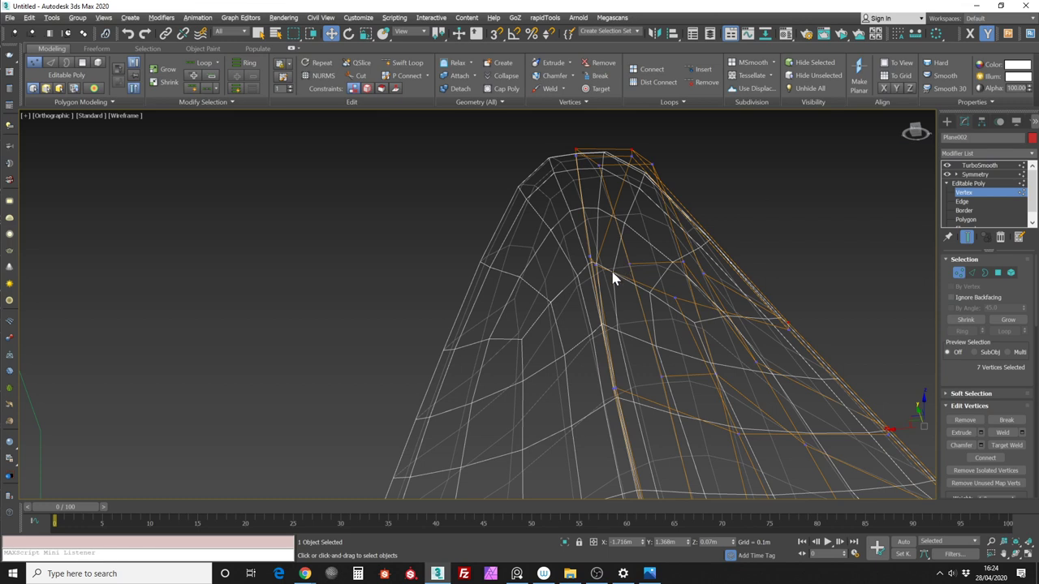
{"action": "key", "text": "F3"}
{"action": "key", "text": "F3"}
{"action": "key", "text": "F5"}
{"action": "left_click_drag", "start_coordinate": [580, 267], "coordinate": [610, 254]}
{"action": "key", "text": "F3"}
{"action": "key", "text": "alt+x"}
{"action": "mouse_move", "coordinate": [616, 247]}
{"action": "middle_mouse_down", "text": "alt"}
{"action": "mouse_move", "coordinate": [564, 270]}
{"action": "mouse_move", "coordinate": [583, 245]}
{"action": "middle_mouse_up", "text": "alt"}
{"action": "scroll", "coordinate": [599, 262], "scroll_direction": "up", "scroll_amount": 2}
{"action": "key", "text": "alt+x"}
{"action": "left_click_drag", "start_coordinate": [584, 264], "coordinate": [575, 260]}
{"action": "key", "text": "F3"}
{"action": "key", "text": "F3"}
Show the mesh edges and shift the next vertex along the hull's centre seam sideways along X to align it
{"action": "key", "text": "F4"}
{"action": "mouse_move", "coordinate": [605, 241]}
{"action": "middle_mouse_down", "text": "alt"}
{"action": "mouse_move", "coordinate": [609, 306]}
{"action": "mouse_move", "coordinate": [659, 273]}
{"action": "mouse_move", "coordinate": [617, 284]}
{"action": "mouse_move", "coordinate": [665, 316]}
{"action": "middle_mouse_up", "text": "alt"}
{"action": "scroll", "coordinate": [659, 268], "scroll_direction": "down", "scroll_amount": 2}
{"action": "scroll", "coordinate": [622, 279], "scroll_direction": "up", "scroll_amount": 5}
{"action": "mouse_move", "coordinate": [622, 278]}
{"action": "middle_mouse_down", "text": "alt"}
{"action": "mouse_move", "coordinate": [651, 293]}
{"action": "mouse_move", "coordinate": [624, 271]}
{"action": "middle_mouse_up", "text": "alt"}
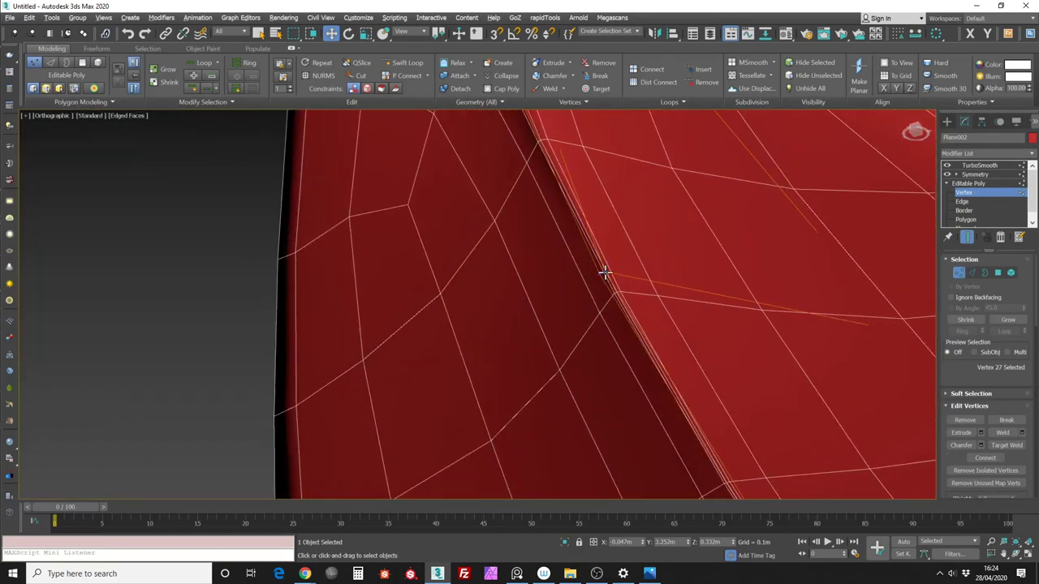
{"action": "left_click", "coordinate": [605, 271]}
{"action": "scroll", "coordinate": [603, 272], "scroll_direction": "down", "scroll_amount": 6}
{"action": "middle_click_drag", "start_coordinate": [621, 357], "coordinate": [638, 290], "text": "alt"}
{"action": "scroll", "coordinate": [627, 265], "scroll_direction": "up", "scroll_amount": 3}
{"action": "middle_click_drag", "start_coordinate": [610, 241], "coordinate": [593, 225], "text": "alt"}
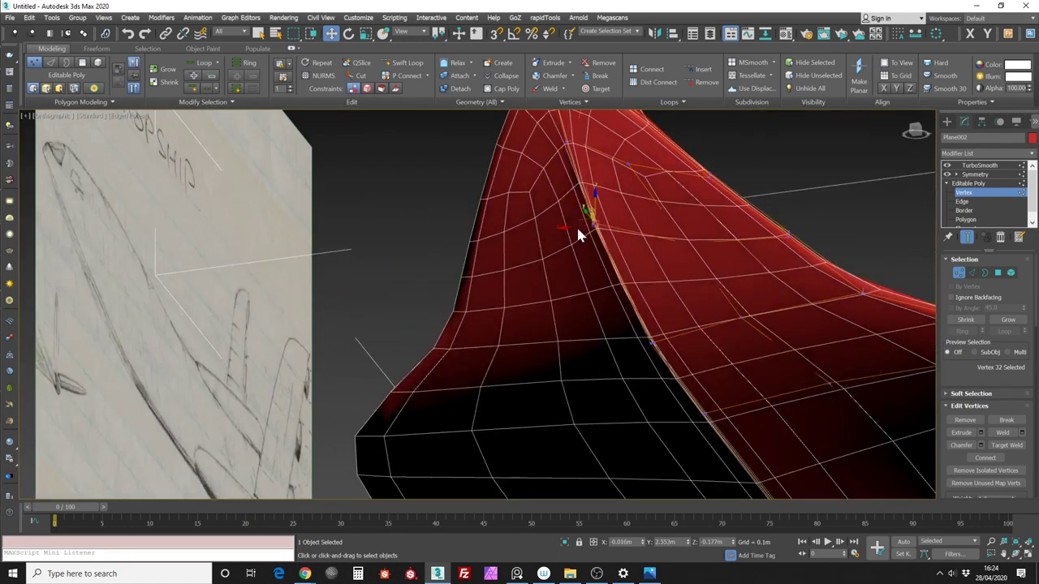
{"action": "left_click_drag", "start_coordinate": [579, 226], "coordinate": [581, 225]}
Select the vertex further back on the centre seam and move it about -0.024 m along X
{"action": "left_click", "coordinate": [651, 284]}
{"action": "scroll", "coordinate": [645, 280], "scroll_direction": "up", "scroll_amount": 5}
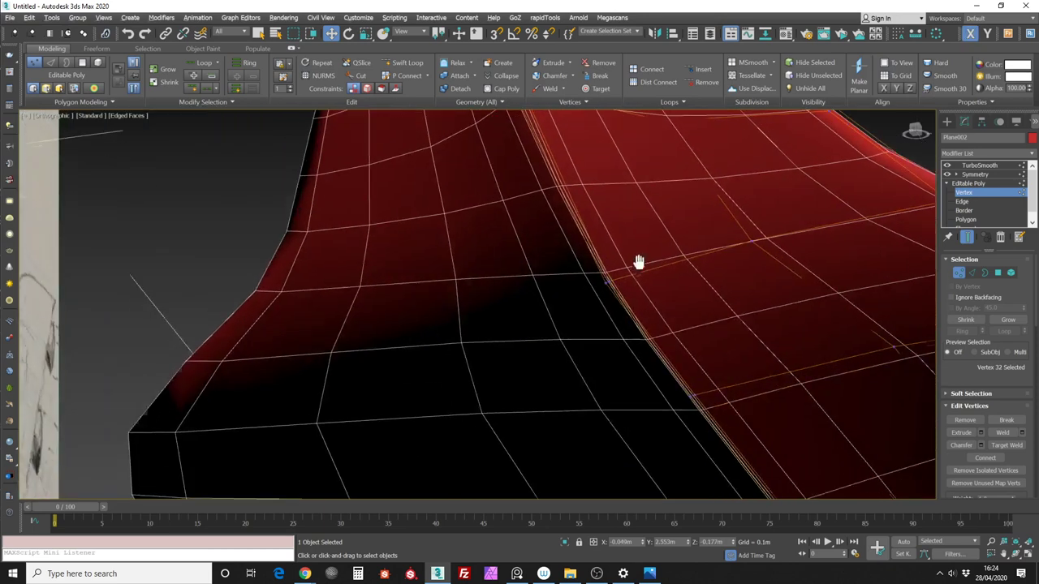
{"action": "left_click", "coordinate": [609, 280]}
{"action": "left_click_drag", "start_coordinate": [595, 282], "coordinate": [598, 283]}
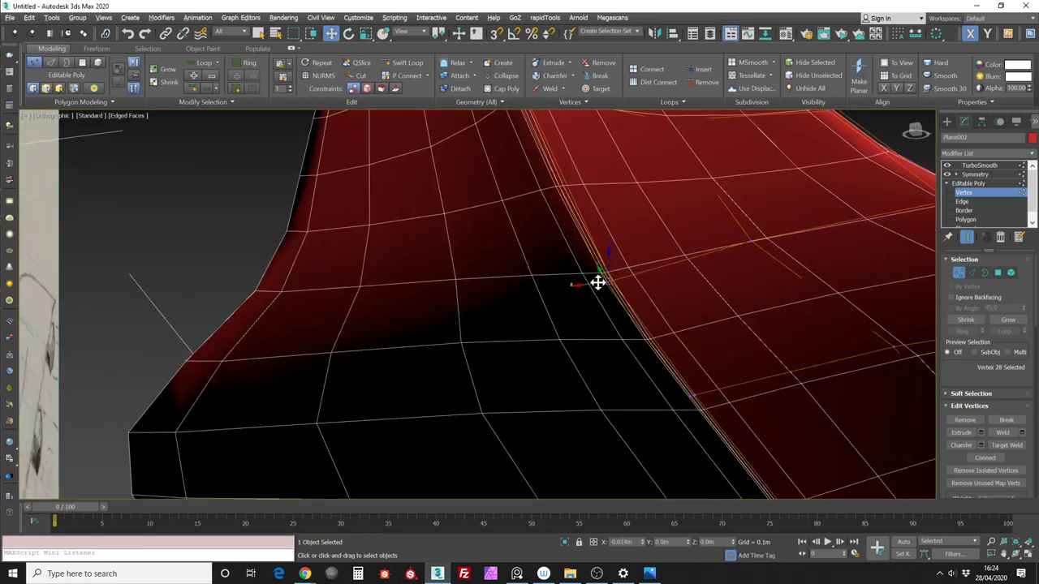
Clear the vertex selection and examine the smoothed hull from the rear, side and nose
{"action": "scroll", "coordinate": [620, 207], "scroll_direction": "down", "scroll_amount": 6}
{"action": "middle_click_drag", "start_coordinate": [629, 329], "coordinate": [767, 224], "text": "alt"}
{"action": "scroll", "coordinate": [723, 223], "scroll_direction": "up", "scroll_amount": 2}
{"action": "left_click", "coordinate": [694, 203]}
{"action": "middle_click_drag", "start_coordinate": [694, 209], "coordinate": [711, 224]}
{"action": "middle_click_drag", "start_coordinate": [625, 283], "coordinate": [693, 265], "text": "alt"}
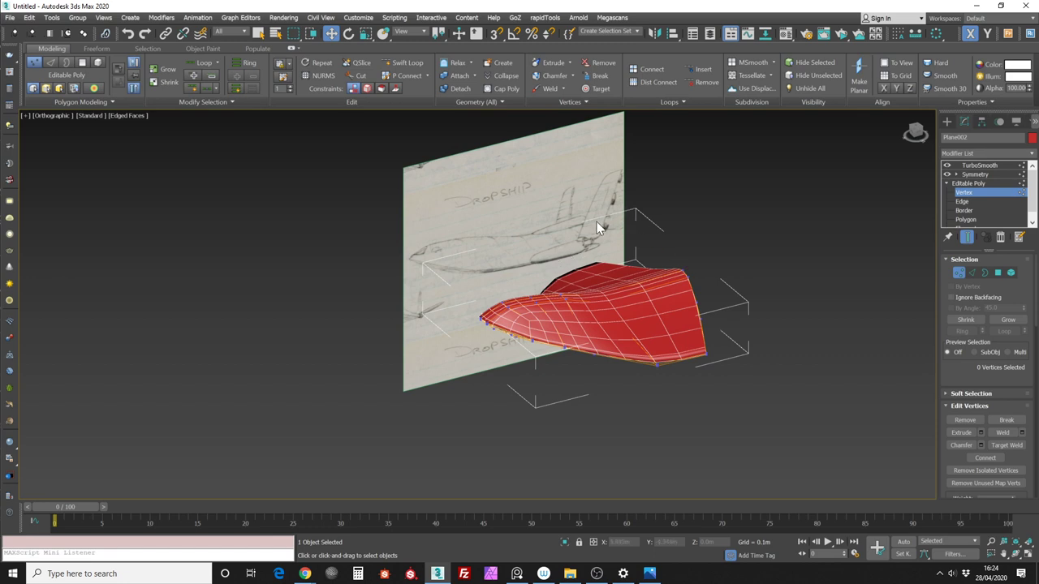
{"action": "middle_click_drag", "start_coordinate": [699, 286], "coordinate": [666, 316], "text": "alt"}
{"action": "scroll", "coordinate": [662, 296], "scroll_direction": "up", "scroll_amount": 4}
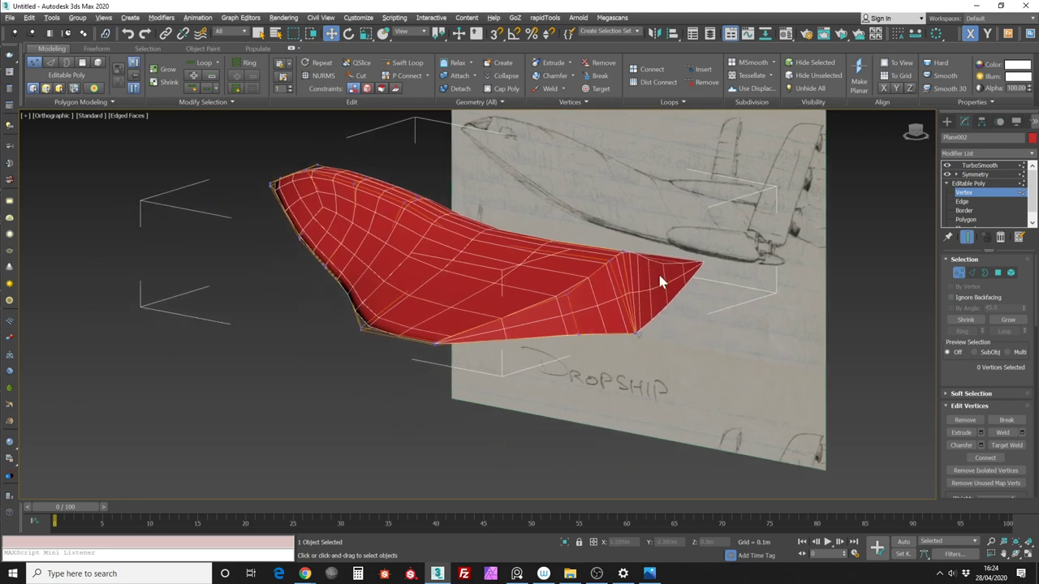
{"action": "left_click", "coordinate": [999, 274]}
{"action": "middle_click_drag", "start_coordinate": [781, 244], "coordinate": [605, 266], "text": "alt"}
{"action": "scroll", "coordinate": [524, 279], "scroll_direction": "up", "scroll_amount": 8}
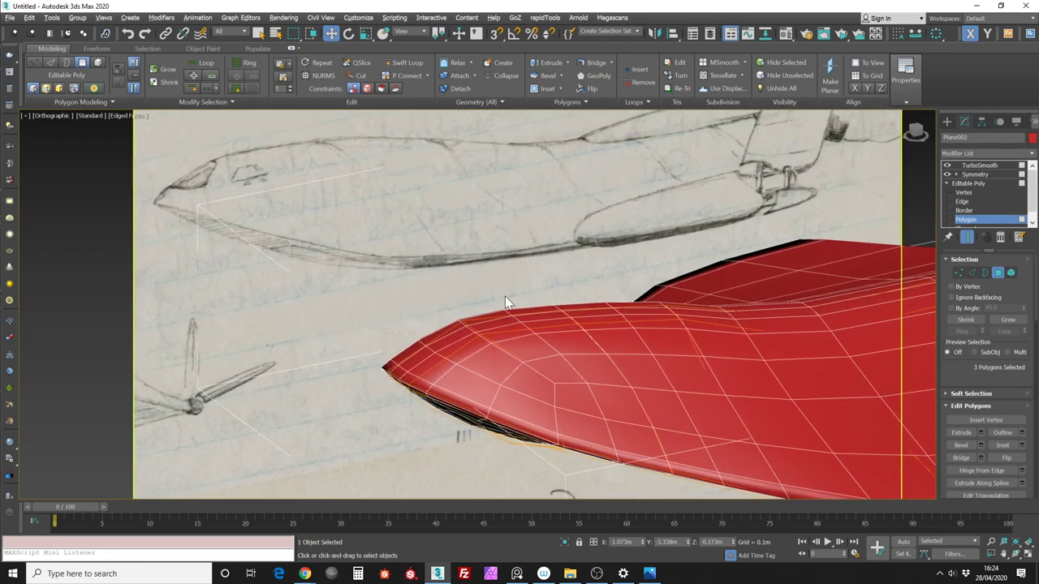
Leave polygon editing, set the hull's TurboSmooth iterations to 2 and hide the mesh edges
{"action": "left_click", "coordinate": [1011, 183]}
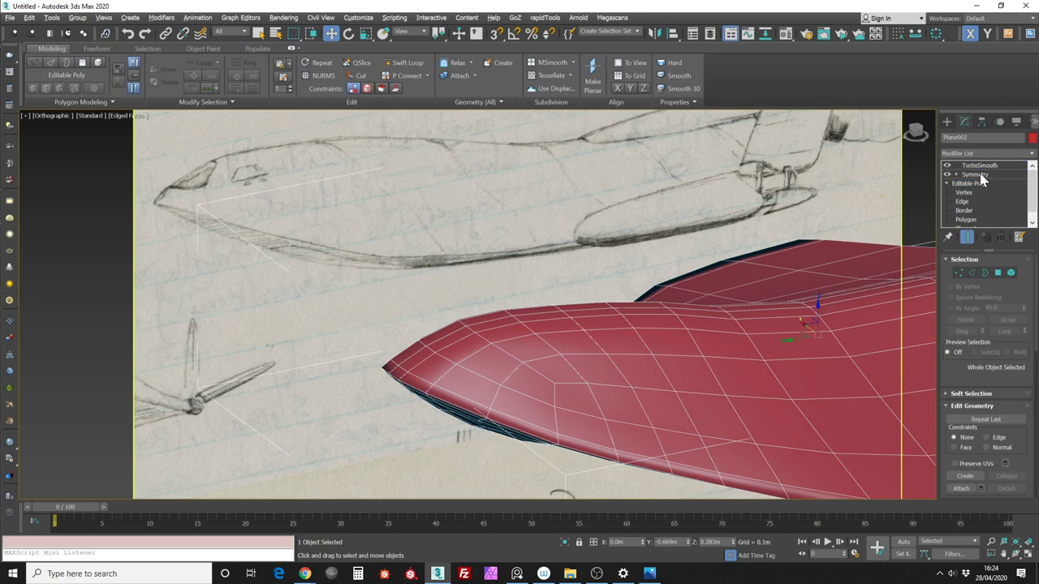
{"action": "left_click", "coordinate": [980, 166]}
{"action": "scroll", "coordinate": [742, 206], "scroll_direction": "down", "scroll_amount": 5}
{"action": "left_click", "coordinate": [1021, 278]}
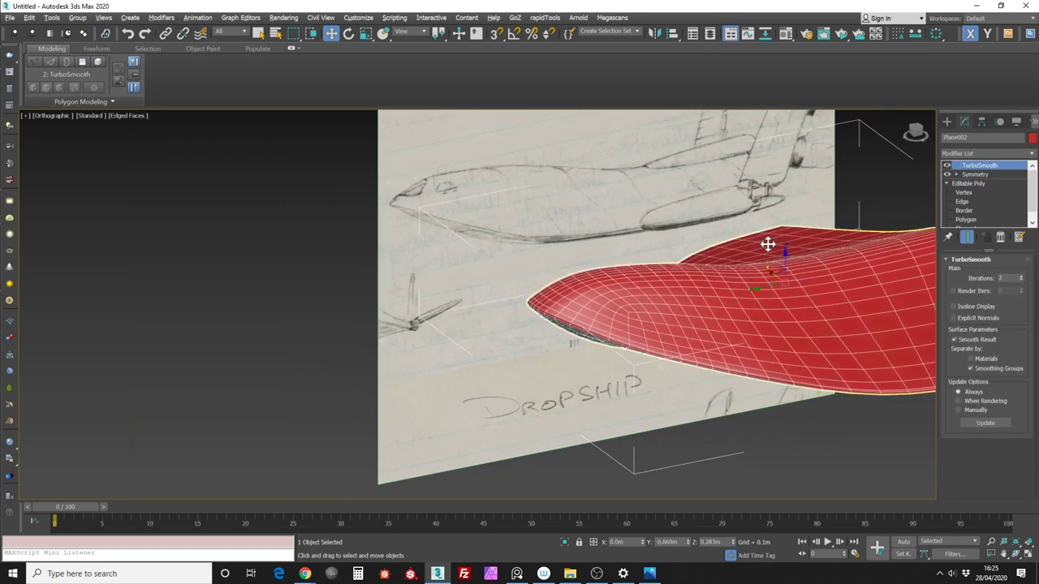
{"action": "middle_click_drag", "start_coordinate": [768, 243], "coordinate": [607, 257], "text": "alt"}
{"action": "key", "text": "F4"}
{"action": "mouse_move", "coordinate": [689, 265]}
{"action": "middle_mouse_down", "text": "alt"}
{"action": "mouse_move", "coordinate": [674, 257]}
{"action": "mouse_move", "coordinate": [744, 232]}
{"action": "mouse_move", "coordinate": [712, 209]}
{"action": "mouse_move", "coordinate": [692, 220]}
{"action": "mouse_move", "coordinate": [515, 157]}
{"action": "middle_mouse_up", "text": "alt"}
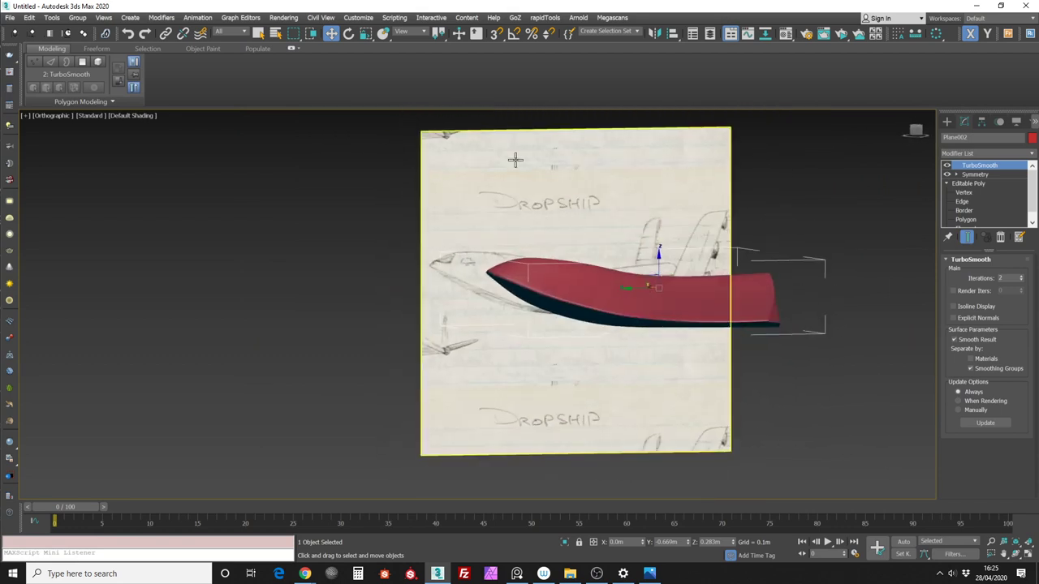
Save the scene as Flatfish.max in the folder Z:\Max\Spaceships\Angles
{"action": "left_click", "coordinate": [10, 17]}
{"action": "left_click", "coordinate": [56, 109]}
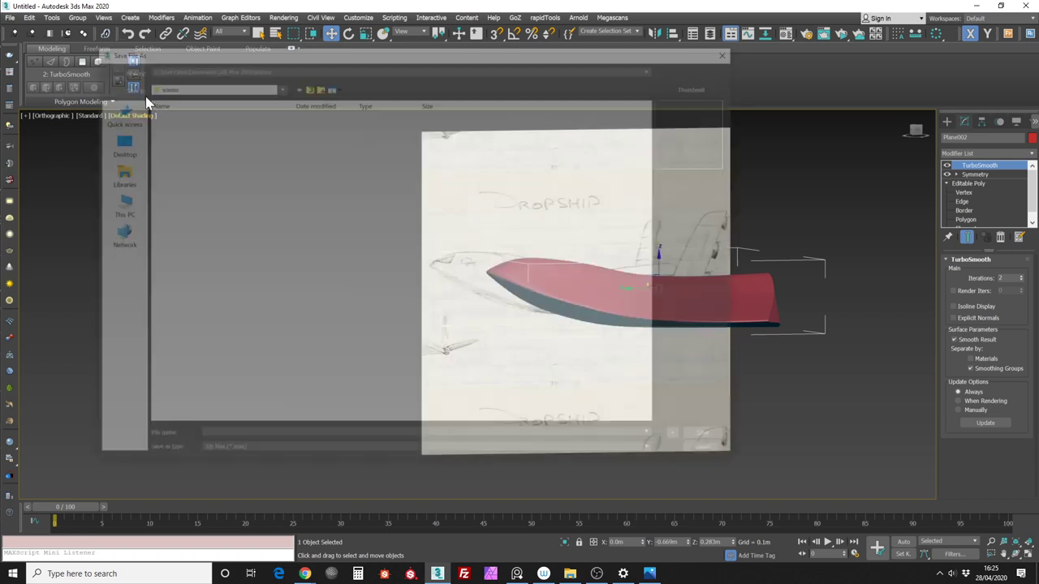
{"action": "left_click", "coordinate": [333, 64]}
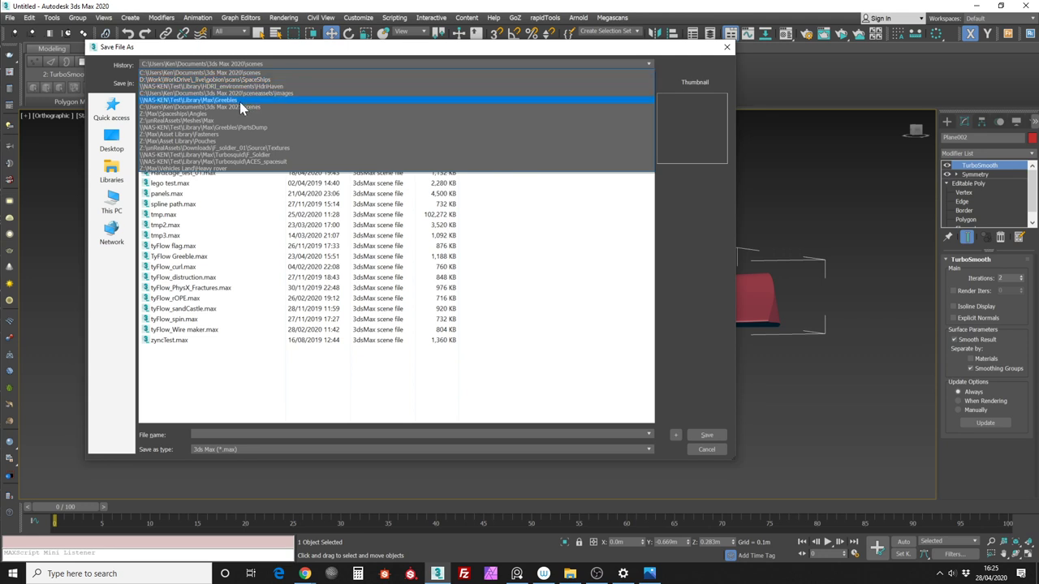
{"action": "left_click", "coordinate": [230, 115]}
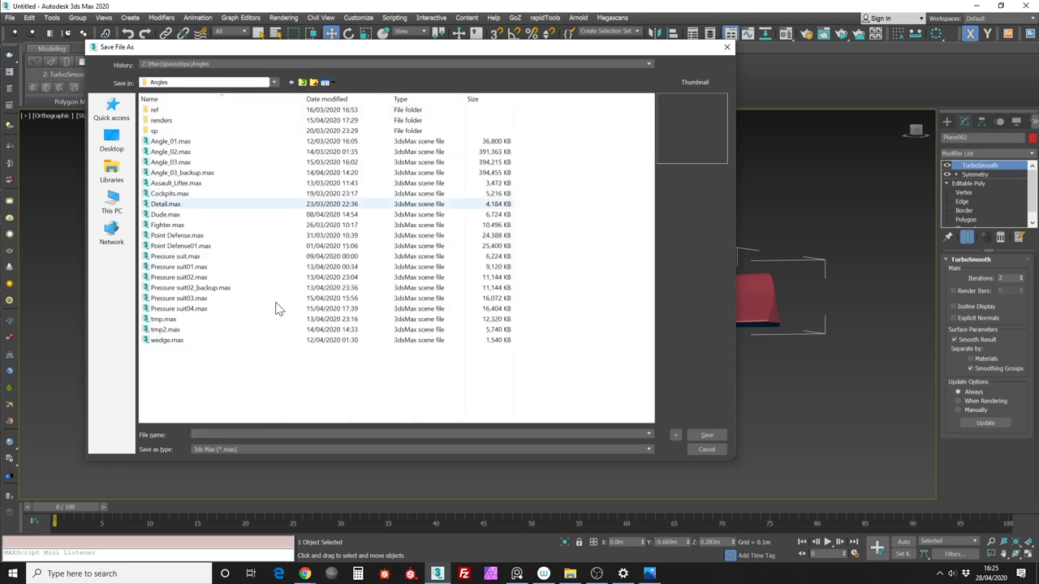
{"action": "left_click", "coordinate": [225, 434]}
{"action": "type", "text": "Fi"}
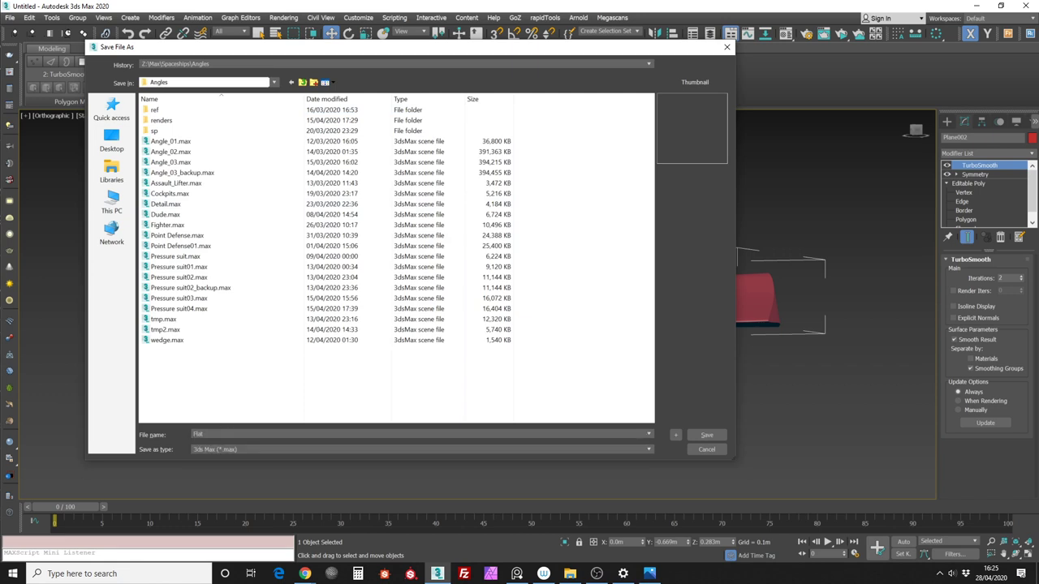
{"action": "key", "text": "Return"}
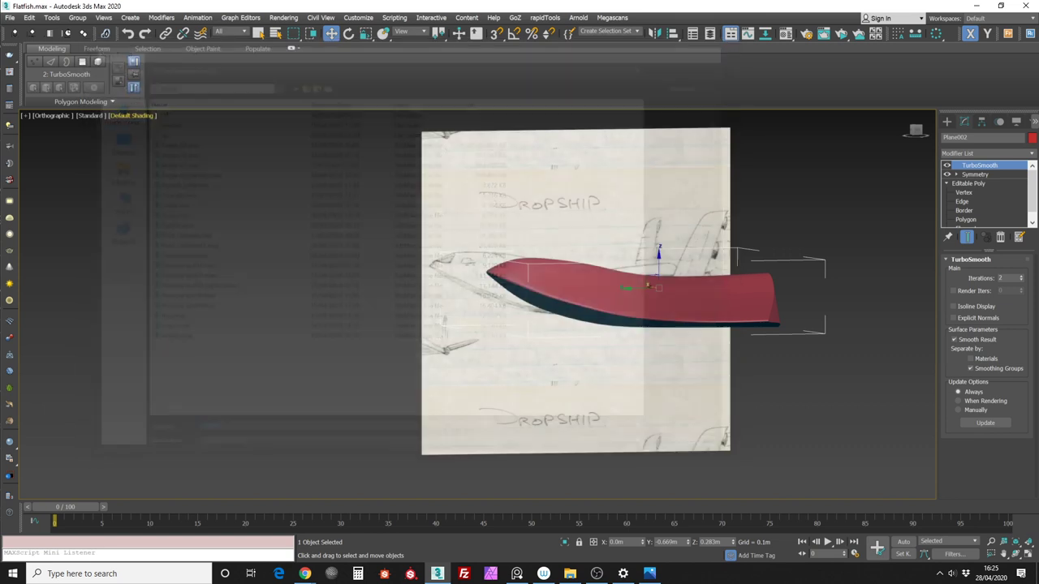
Enter vertex editing on the hull and nudge the lower rear-edge vertex beside the centre seam along Z
{"action": "middle_click_drag", "start_coordinate": [852, 300], "coordinate": [741, 277]}
{"action": "middle_click_drag", "start_coordinate": [749, 245], "coordinate": [775, 229], "text": "alt"}
{"action": "left_click", "coordinate": [964, 193]}
{"action": "middle_click_drag", "start_coordinate": [672, 355], "coordinate": [664, 354]}
{"action": "scroll", "coordinate": [671, 305], "scroll_direction": "up", "scroll_amount": 4}
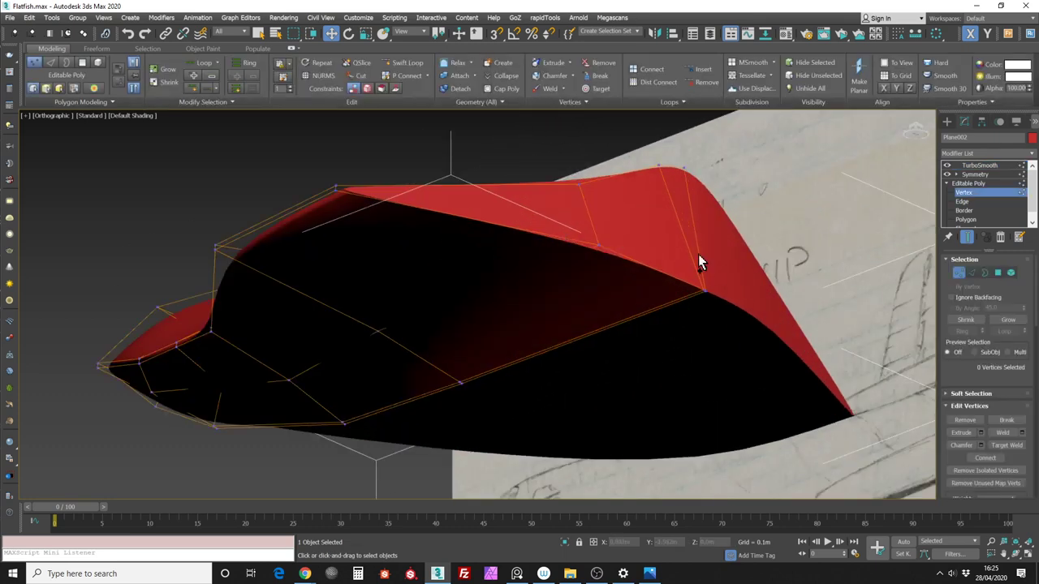
{"action": "middle_click_drag", "start_coordinate": [708, 258], "coordinate": [695, 307]}
{"action": "scroll", "coordinate": [705, 332], "scroll_direction": "up", "scroll_amount": 3}
{"action": "left_click", "coordinate": [680, 349]}
{"action": "mouse_move", "coordinate": [677, 343]}
{"action": "middle_mouse_down", "text": "alt"}
{"action": "mouse_move", "coordinate": [672, 324]}
{"action": "mouse_move", "coordinate": [696, 352]}
{"action": "mouse_move", "coordinate": [627, 354]}
{"action": "mouse_move", "coordinate": [605, 322]}
{"action": "middle_mouse_up", "text": "alt"}
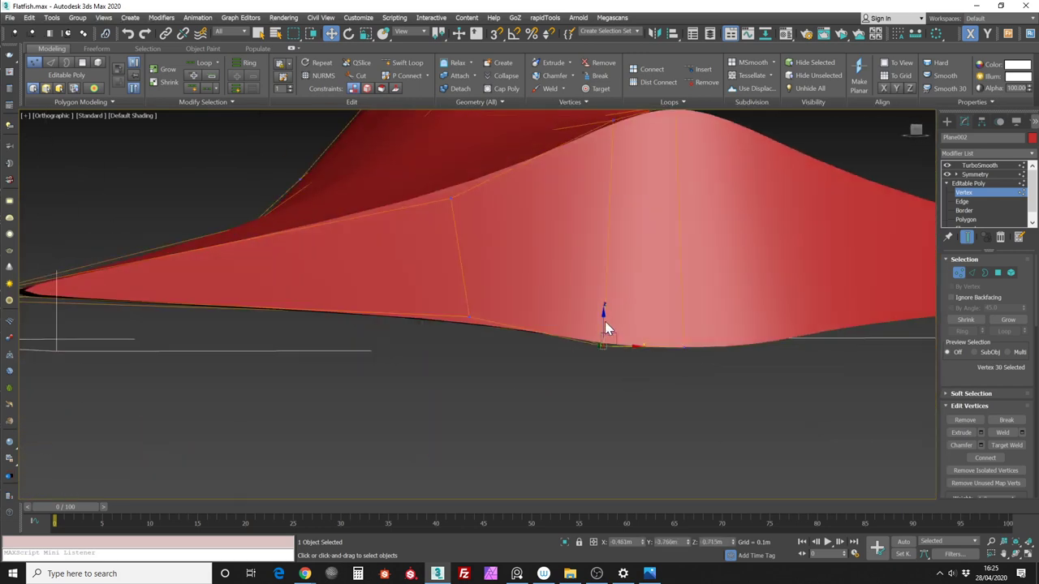
{"action": "left_click_drag", "start_coordinate": [604, 323], "coordinate": [605, 324]}
{"action": "scroll", "coordinate": [609, 296], "scroll_direction": "down", "scroll_amount": 3}
Select the lower rear vertex on the hull's centre seam and shift it slightly along X
{"action": "mouse_move", "coordinate": [609, 295]}
{"action": "middle_mouse_down", "text": "alt"}
{"action": "mouse_move", "coordinate": [687, 352]}
{"action": "mouse_move", "coordinate": [703, 350]}
{"action": "mouse_move", "coordinate": [686, 353]}
{"action": "mouse_move", "coordinate": [744, 339]}
{"action": "mouse_move", "coordinate": [712, 305]}
{"action": "mouse_move", "coordinate": [698, 308]}
{"action": "mouse_move", "coordinate": [764, 332]}
{"action": "middle_mouse_up", "text": "alt"}
{"action": "scroll", "coordinate": [686, 353], "scroll_direction": "down", "scroll_amount": 5}
{"action": "scroll", "coordinate": [615, 358], "scroll_direction": "up", "scroll_amount": 6}
{"action": "left_click", "coordinate": [602, 381]}
{"action": "left_click", "coordinate": [599, 384]}
{"action": "scroll", "coordinate": [606, 354], "scroll_direction": "down", "scroll_amount": 6}
{"action": "middle_click_drag", "start_coordinate": [606, 353], "coordinate": [627, 363], "text": "alt"}
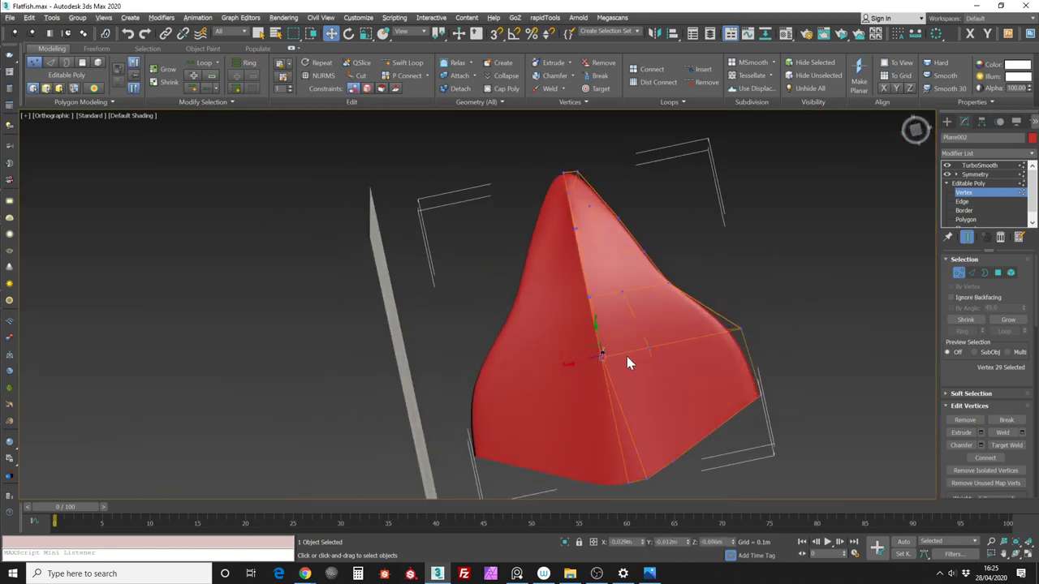
{"action": "left_click_drag", "start_coordinate": [587, 360], "coordinate": [596, 360]}
{"action": "mouse_move", "coordinate": [656, 464]}
{"action": "middle_mouse_down"}
{"action": "mouse_move", "coordinate": [645, 429]}
{"action": "mouse_move", "coordinate": [587, 431]}
{"action": "mouse_move", "coordinate": [640, 410]}
{"action": "mouse_move", "coordinate": [617, 404]}
{"action": "mouse_move", "coordinate": [654, 362]}
{"action": "middle_mouse_up"}
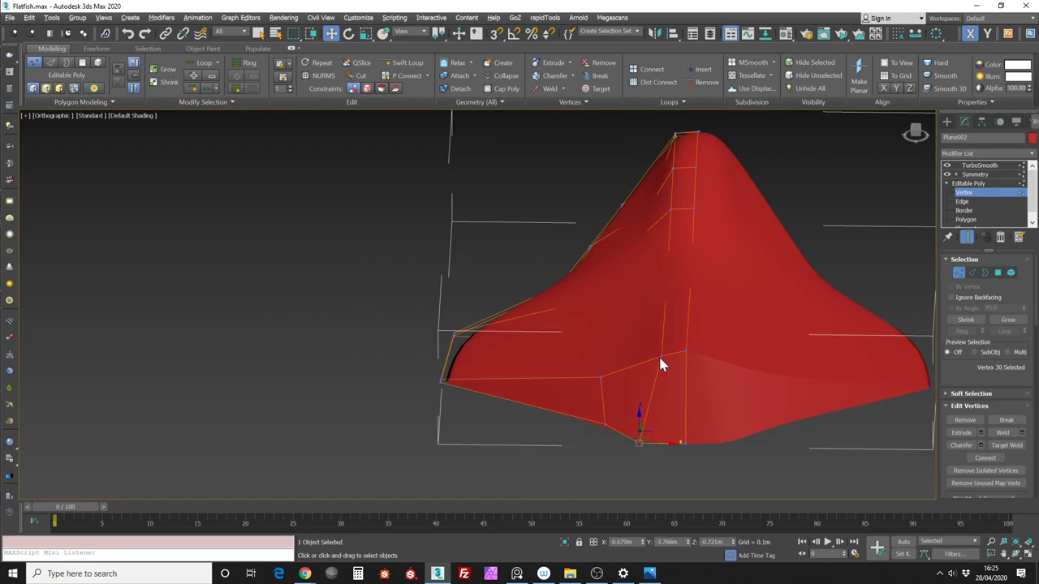
Select the next vertex outward along the hull's lower rear edge and move it slightly along X
{"action": "left_click", "coordinate": [661, 356]}
{"action": "middle_click_drag", "start_coordinate": [666, 357], "coordinate": [621, 427], "text": "alt"}
{"action": "left_click", "coordinate": [610, 423]}
{"action": "left_click_drag", "start_coordinate": [633, 424], "coordinate": [622, 425]}
Leave vertex editing and examine the smoothed hull against the dropship sketch from the side and rear
{"action": "middle_click_drag", "start_coordinate": [622, 424], "coordinate": [667, 397], "text": "alt"}
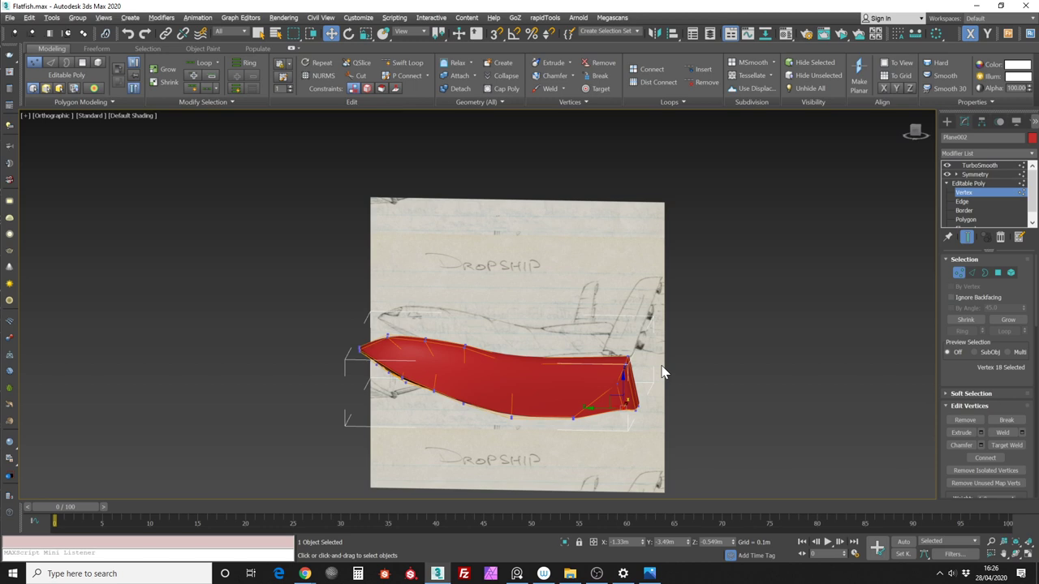
{"action": "middle_click_drag", "start_coordinate": [771, 341], "coordinate": [719, 359], "text": "alt"}
{"action": "left_click", "coordinate": [719, 360]}
{"action": "left_click", "coordinate": [966, 271]}
{"action": "middle_click_drag", "start_coordinate": [821, 290], "coordinate": [591, 332], "text": "alt"}
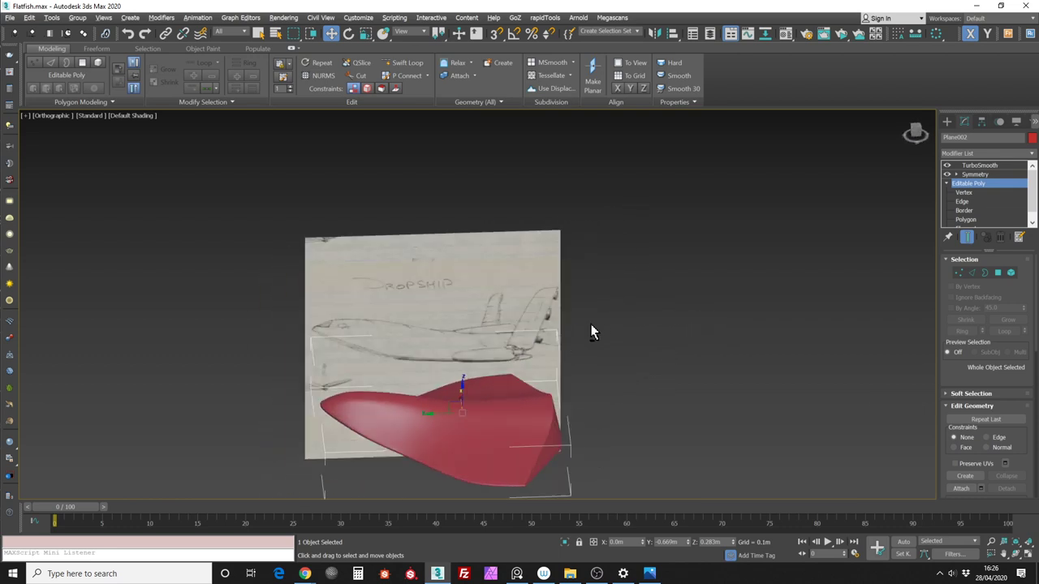
{"action": "middle_click_drag", "start_coordinate": [864, 234], "coordinate": [715, 315], "text": "alt"}
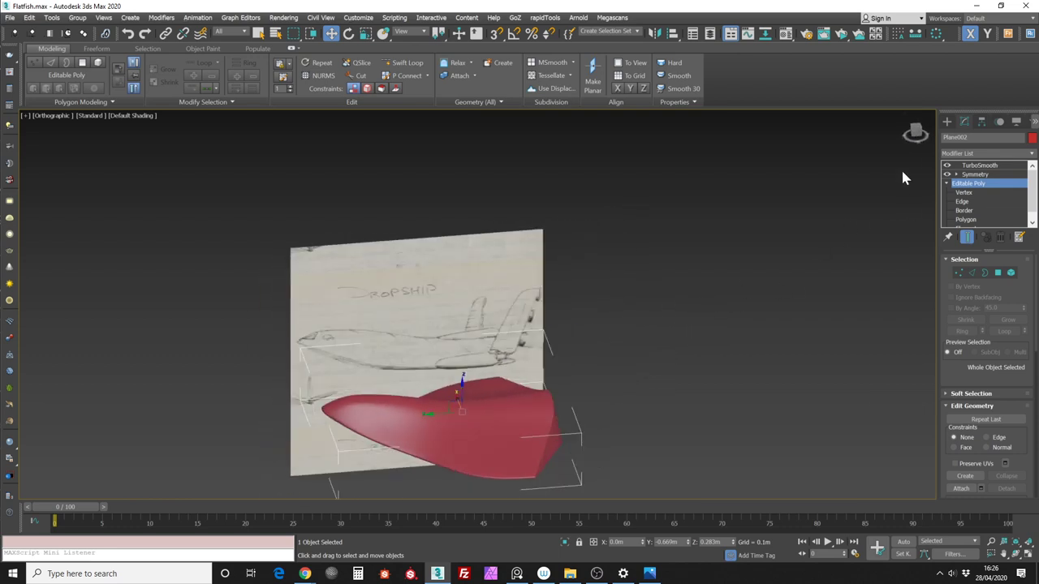
Switch to the Left view and bring up the standard primitives for creating a new object
{"action": "left_click", "coordinate": [914, 134]}
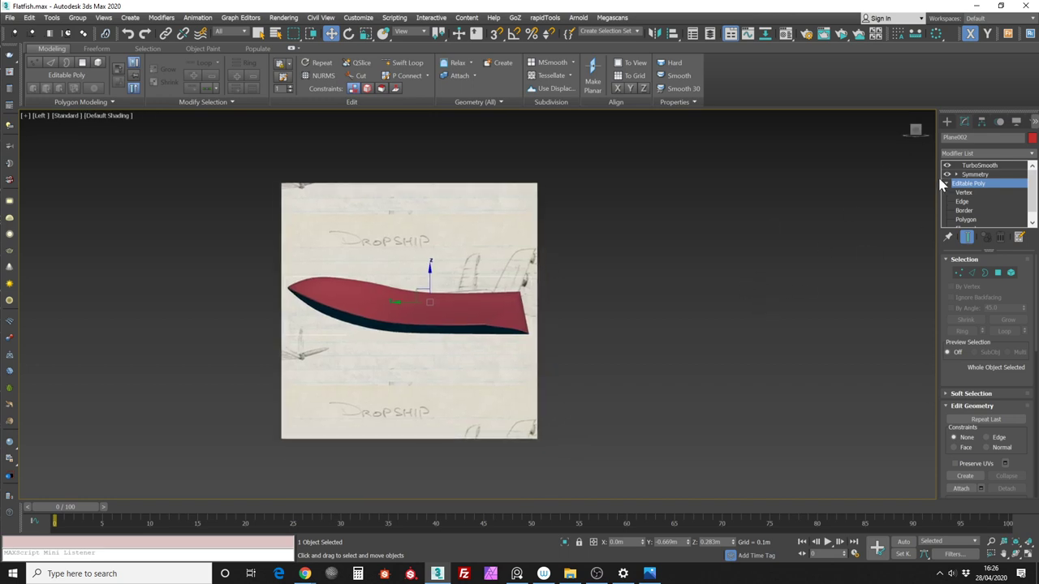
{"action": "left_click", "coordinate": [946, 121]}
{"action": "middle_click_drag", "start_coordinate": [934, 174], "coordinate": [825, 211]}
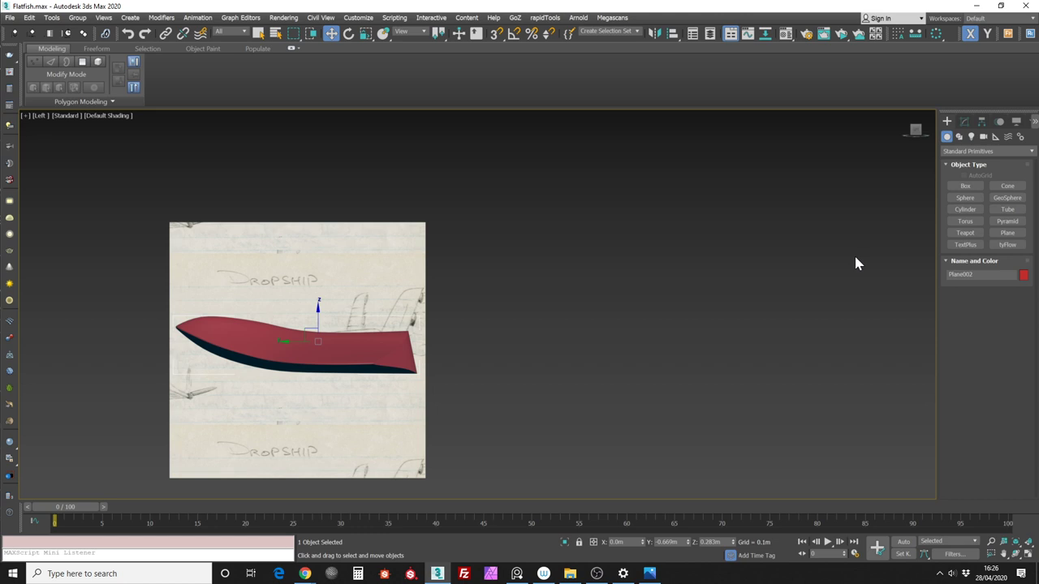
{"action": "left_click", "coordinate": [968, 189]}
{"action": "middle_click_drag", "start_coordinate": [707, 275], "coordinate": [778, 339]}
{"action": "left_click_drag", "start_coordinate": [593, 285], "coordinate": [636, 409]}
{"action": "mouse_move", "coordinate": [631, 398]}
{"action": "middle_mouse_down"}
{"action": "mouse_move", "coordinate": [650, 354]}
{"action": "mouse_move", "coordinate": [625, 369]}
{"action": "mouse_move", "coordinate": [627, 358]}
{"action": "mouse_move", "coordinate": [618, 385]}
{"action": "middle_mouse_up"}
{"action": "right_click", "coordinate": [624, 368]}
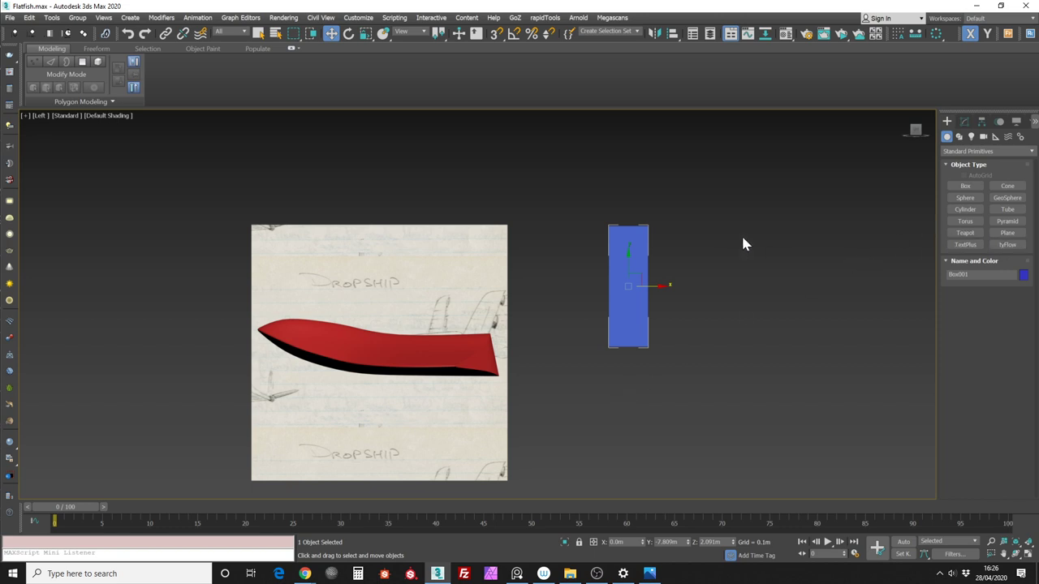
{"action": "key", "text": "Delete"}
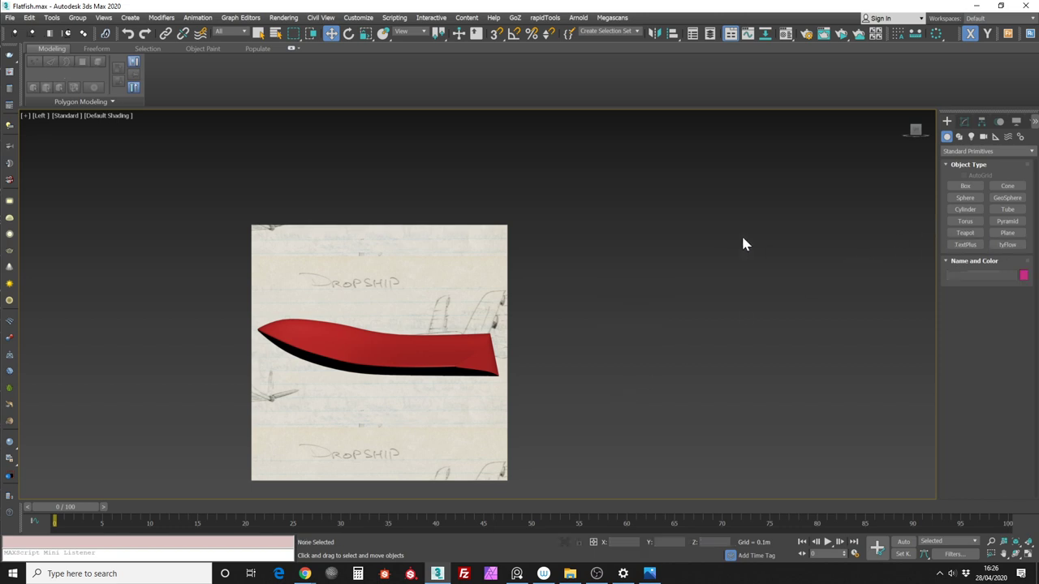
Draw a plane about 3.76 m long and 0.98 m wide beside the sketch in the Left view
{"action": "left_click", "coordinate": [1007, 233]}
{"action": "left_click_drag", "start_coordinate": [580, 263], "coordinate": [611, 386]}
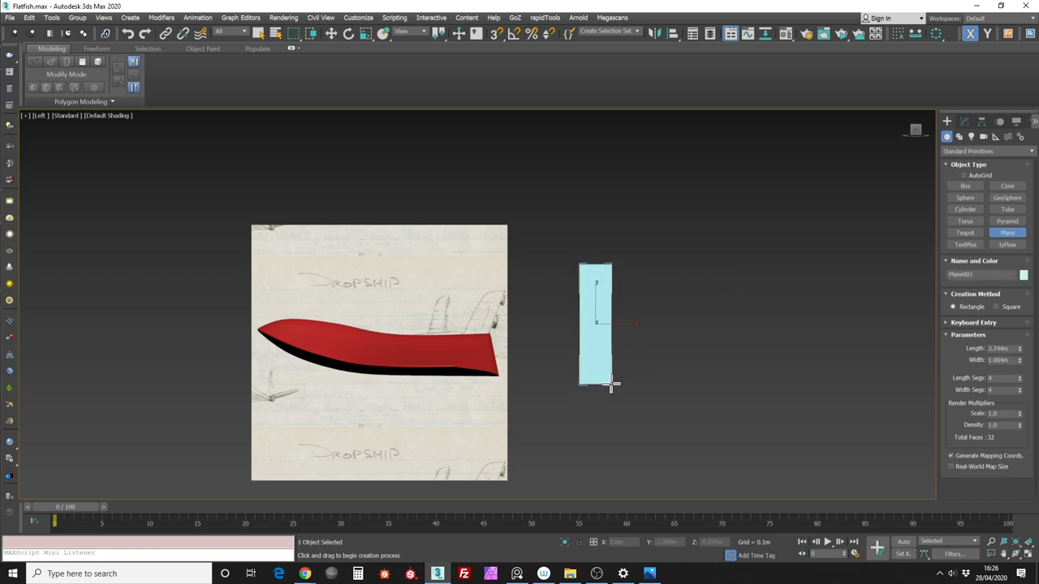
{"action": "right_click", "coordinate": [639, 334]}
{"action": "middle_click_drag", "start_coordinate": [640, 307], "coordinate": [633, 280]}
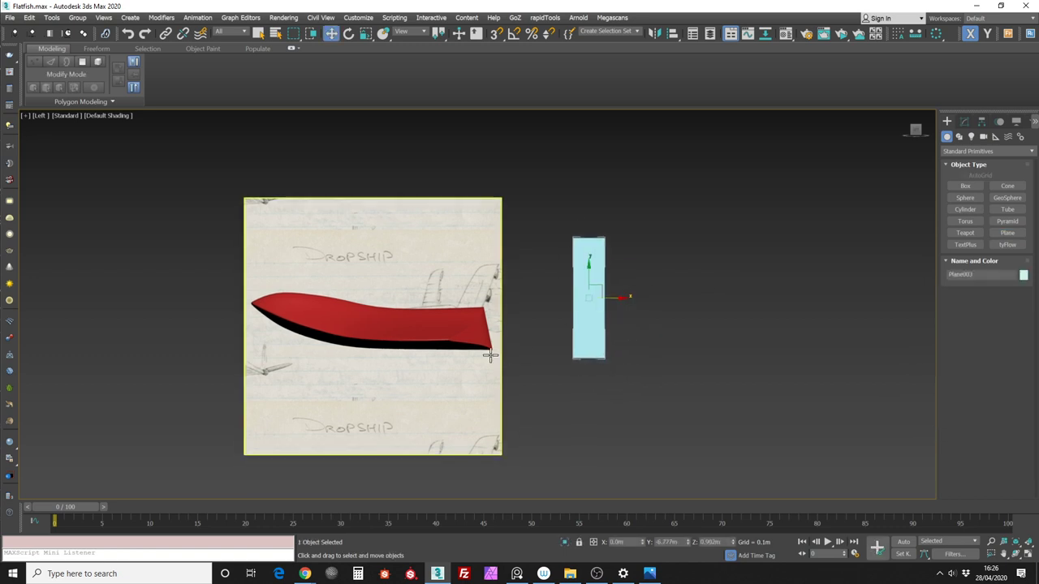
Hide the hull so the dropship sketch behind it can be traced
{"action": "left_click", "coordinate": [465, 341]}
{"action": "left_click", "coordinate": [1015, 121]}
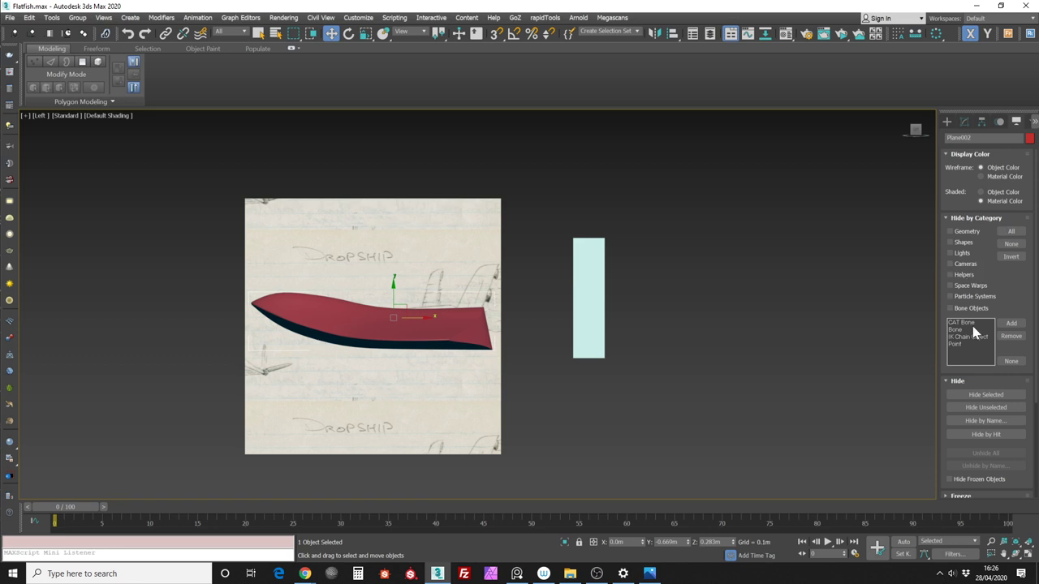
{"action": "left_click", "coordinate": [985, 394]}
{"action": "middle_click_drag", "start_coordinate": [687, 290], "coordinate": [729, 314]}
Move the new plane over the large tail fin in the sketch and make it see-through
{"action": "left_click", "coordinate": [654, 322]}
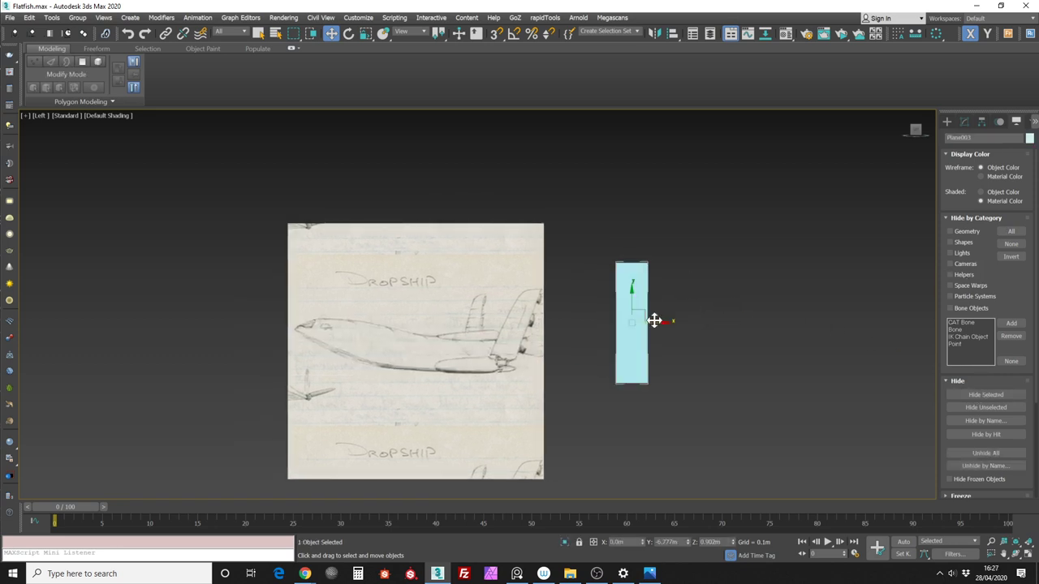
{"action": "left_click_drag", "start_coordinate": [649, 321], "coordinate": [533, 318]}
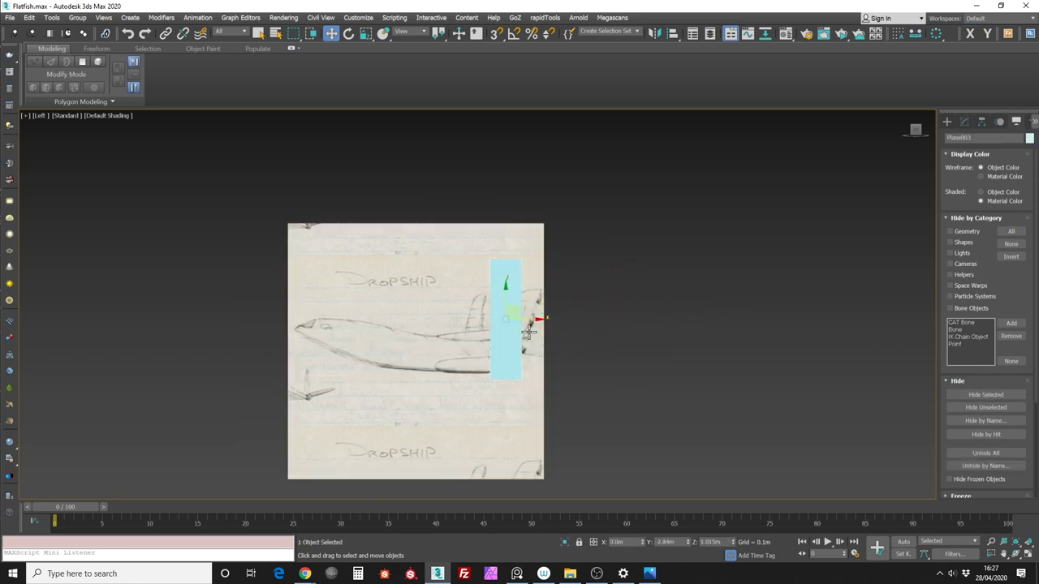
{"action": "scroll", "coordinate": [560, 322], "scroll_direction": "up", "scroll_amount": 2}
{"action": "key", "text": "alt+x"}
{"action": "middle_click_drag", "start_coordinate": [560, 322], "coordinate": [597, 303]}
{"action": "scroll", "coordinate": [598, 303], "scroll_direction": "up", "scroll_amount": 3}
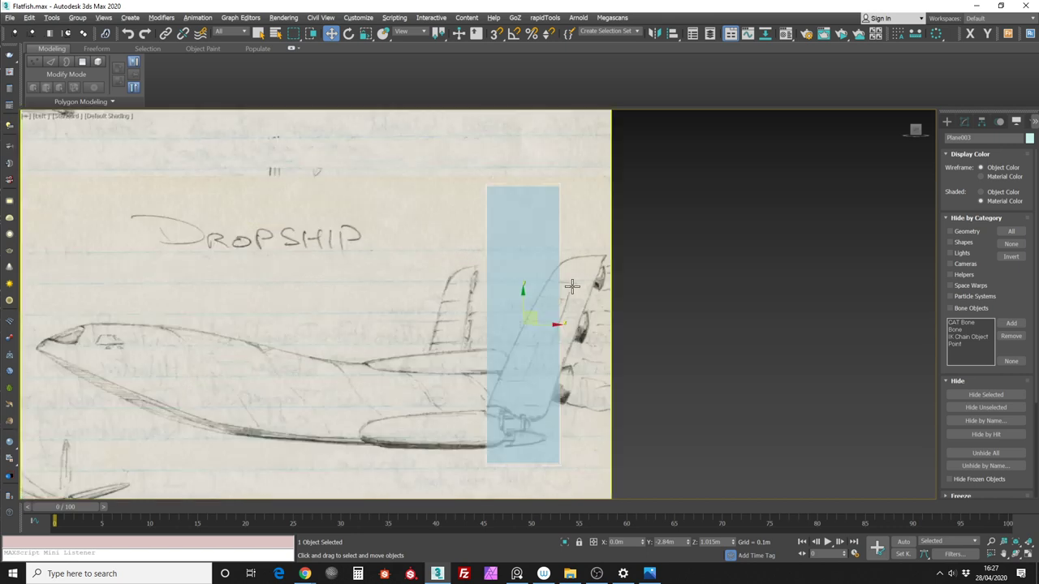
{"action": "left_click", "coordinate": [966, 122]}
{"action": "middle_click_drag", "start_coordinate": [794, 224], "coordinate": [804, 196]}
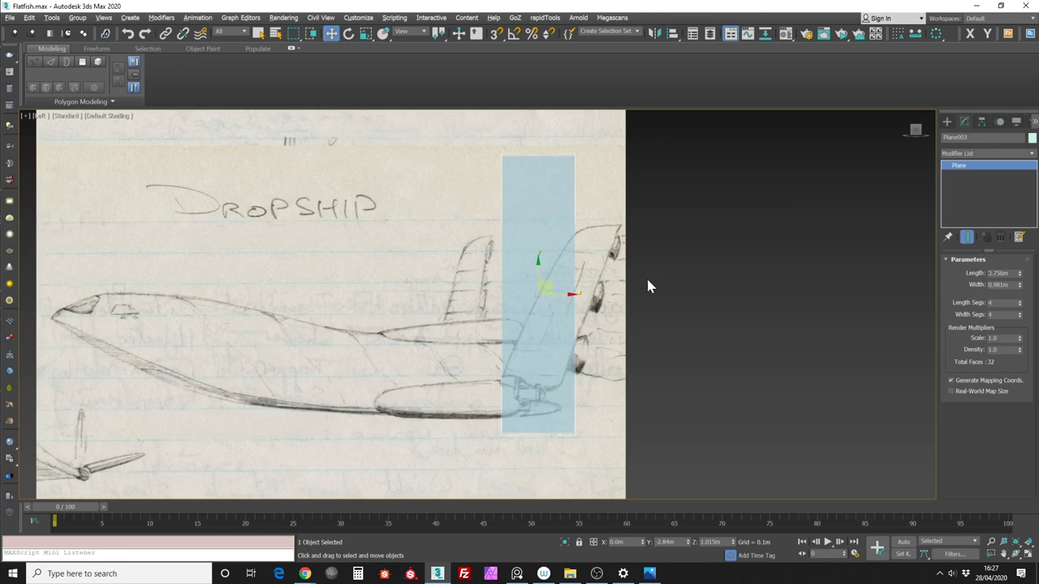
{"action": "middle_click_drag", "start_coordinate": [606, 281], "coordinate": [603, 265]}
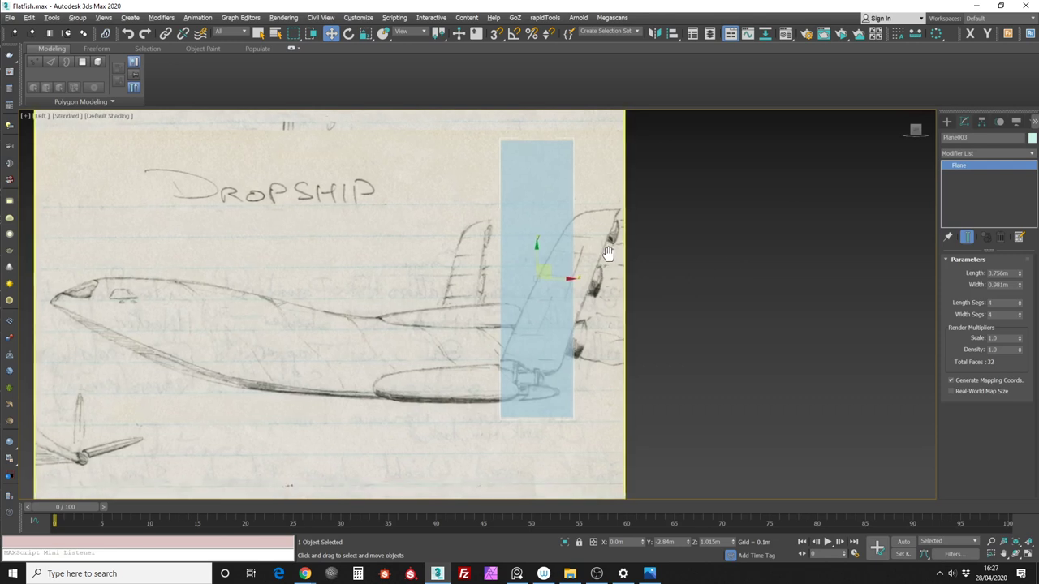
Try tilting the plane to the fin's slant, with mesh edges displayed, and undo the rotation and move
{"action": "key", "text": "e"}
{"action": "left_click_drag", "start_coordinate": [559, 260], "coordinate": [574, 276]}
{"action": "key", "text": "w"}
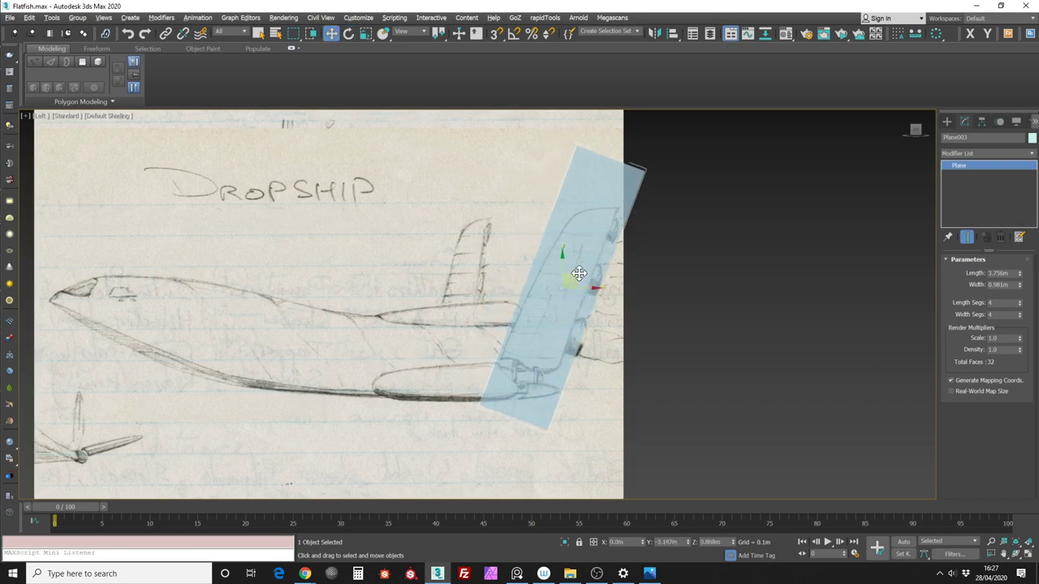
{"action": "key", "text": "F4"}
{"action": "scroll", "coordinate": [635, 276], "scroll_direction": "up", "scroll_amount": 3}
{"action": "middle_click_drag", "start_coordinate": [652, 267], "coordinate": [703, 238]}
{"action": "scroll", "coordinate": [681, 237], "scroll_direction": "down", "scroll_amount": 2}
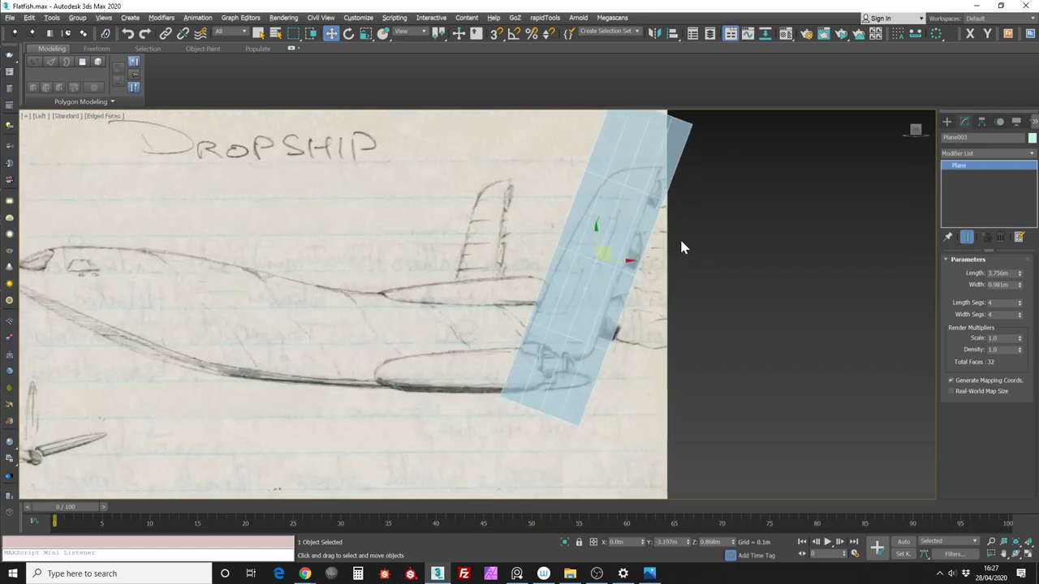
{"action": "key", "text": "ctrl+z"}
{"action": "key", "text": "ctrl+z"}
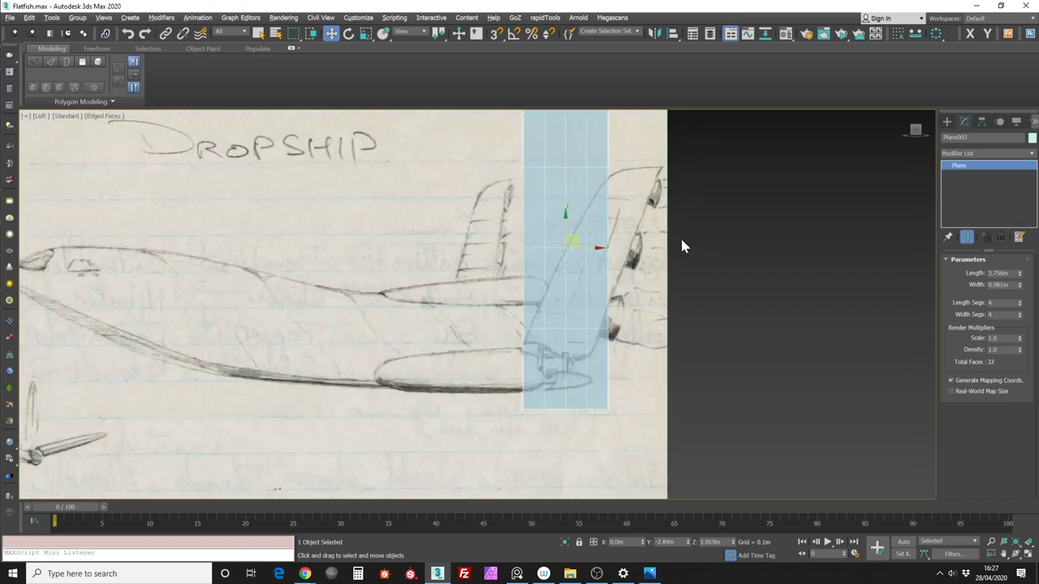
Set the plane's length and width segments to 1 and convert it to an Editable Poly
{"action": "scroll", "coordinate": [534, 359], "scroll_direction": "up", "scroll_amount": 3}
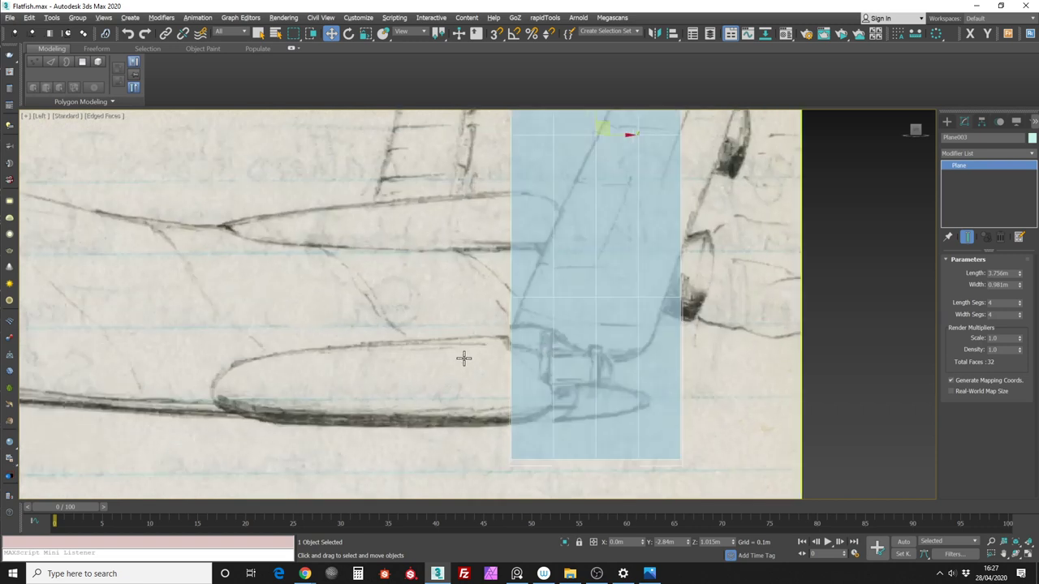
{"action": "scroll", "coordinate": [533, 369], "scroll_direction": "down", "scroll_amount": 3}
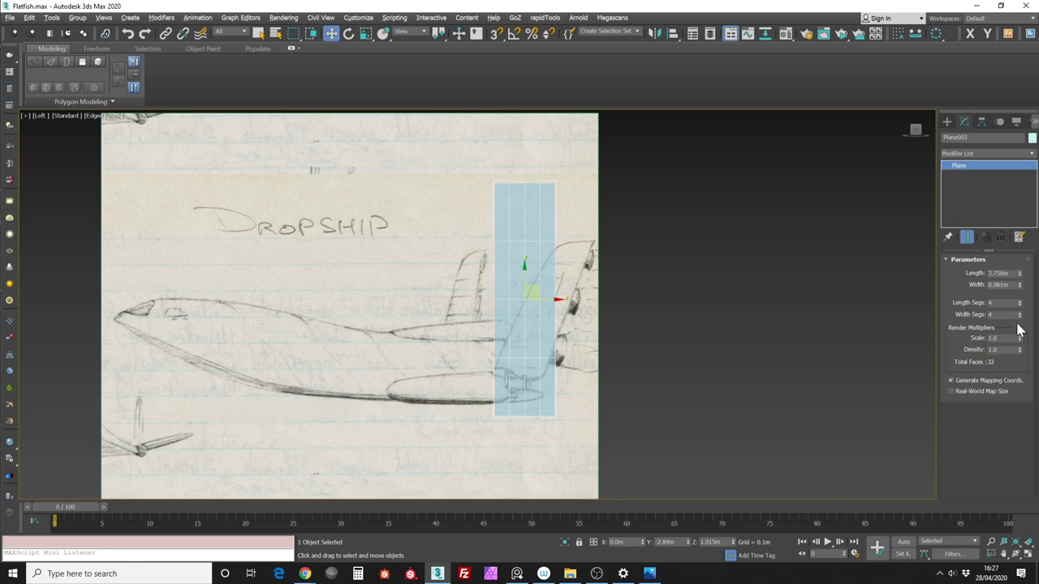
{"action": "scroll", "coordinate": [851, 369], "scroll_direction": "up", "scroll_amount": 1}
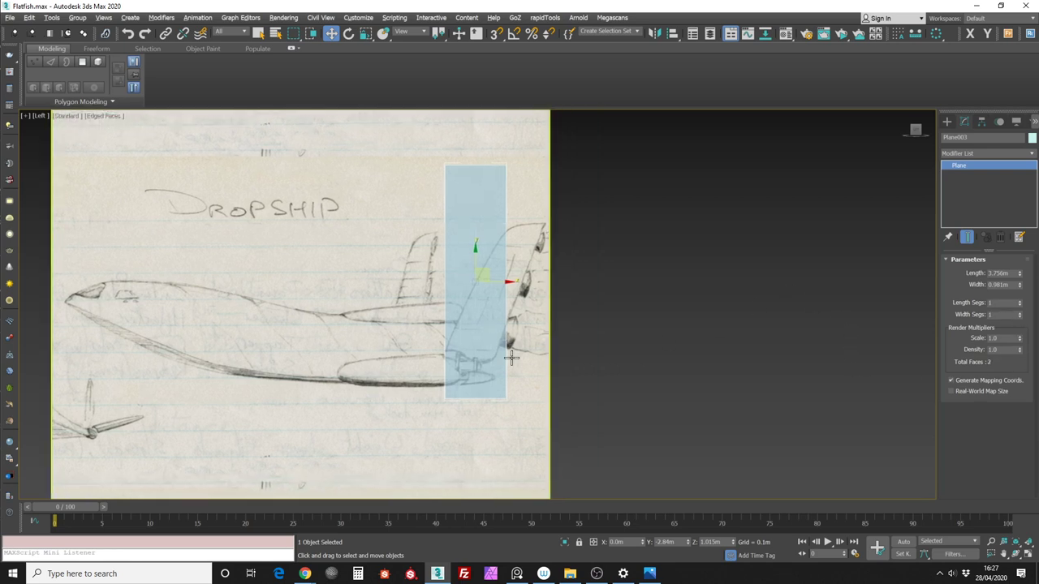
{"action": "scroll", "coordinate": [463, 369], "scroll_direction": "up", "scroll_amount": 5}
{"action": "scroll", "coordinate": [498, 314], "scroll_direction": "down", "scroll_amount": 4}
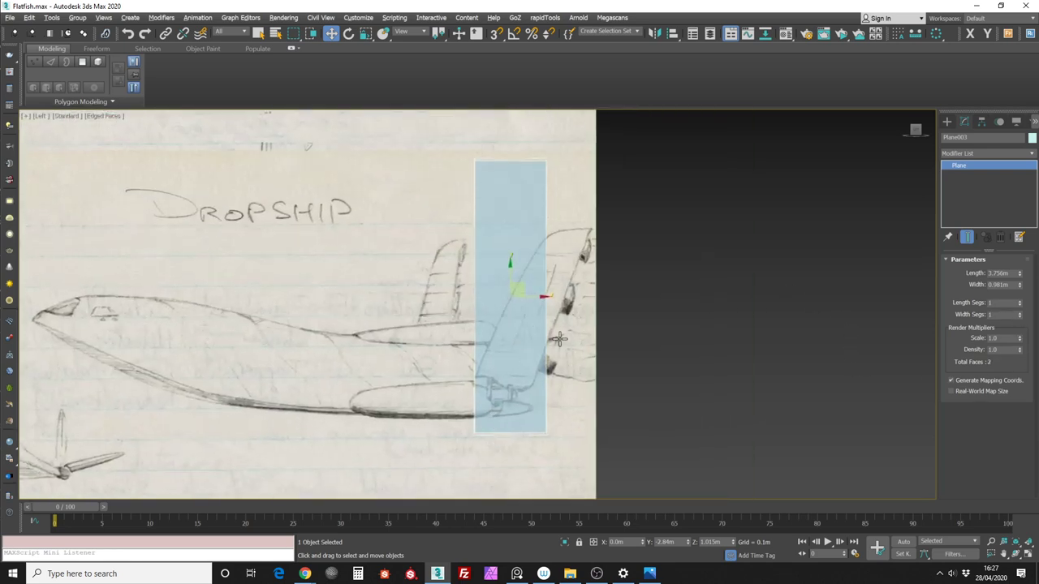
{"action": "right_click", "coordinate": [988, 170]}
{"action": "left_click", "coordinate": [986, 231]}
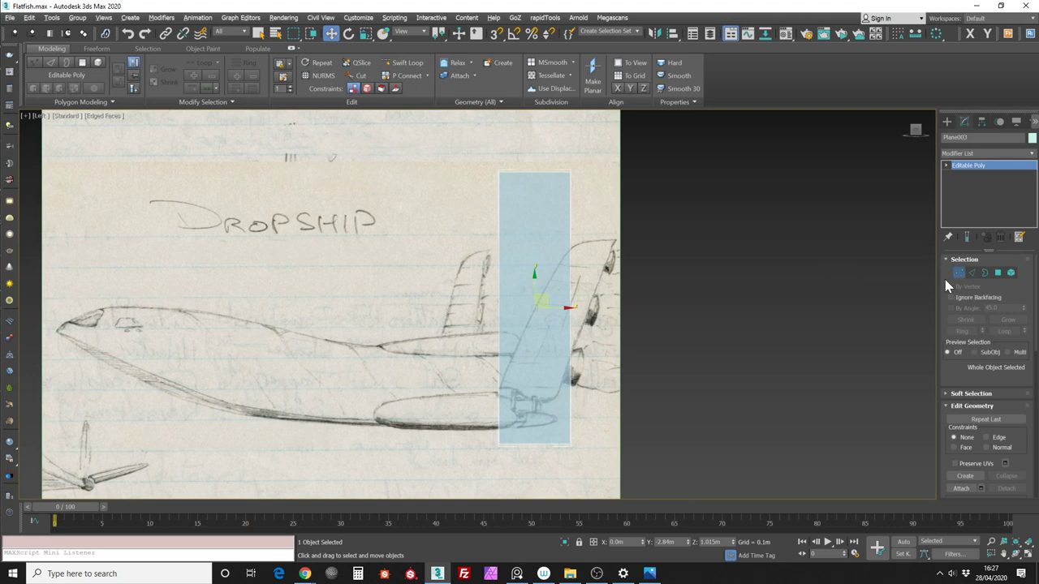
Move the plane's four corner vertices onto the outline of the sketched tail fin
{"action": "key", "text": "1"}
{"action": "left_click_drag", "start_coordinate": [499, 155], "coordinate": [581, 185]}
{"action": "left_click_drag", "start_coordinate": [534, 154], "coordinate": [598, 240]}
{"action": "key", "text": "F5"}
{"action": "left_click_drag", "start_coordinate": [627, 477], "coordinate": [625, 476]}
{"action": "left_click_drag", "start_coordinate": [538, 433], "coordinate": [488, 378]}
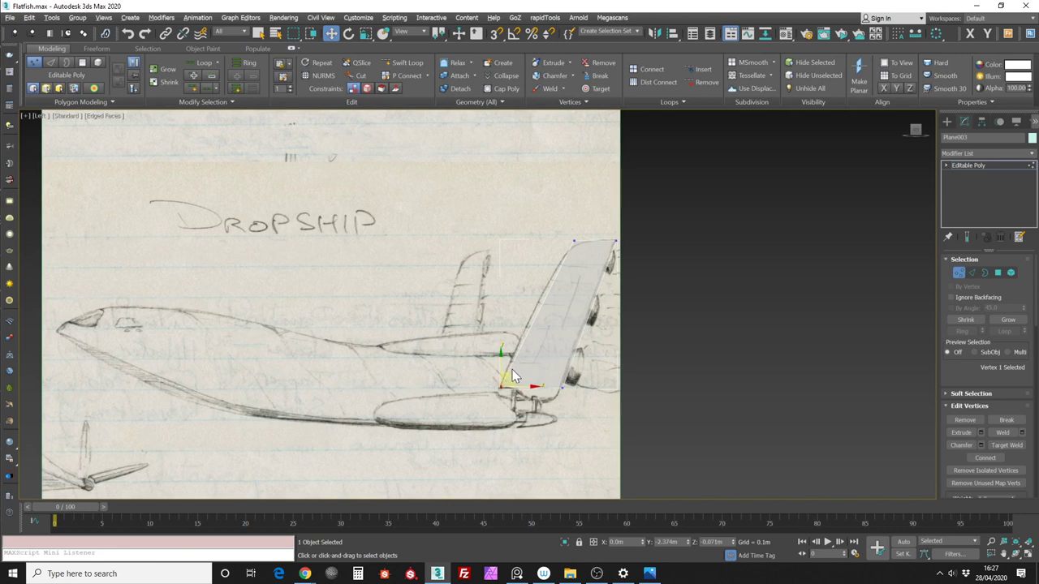
{"action": "scroll", "coordinate": [505, 375], "scroll_direction": "up", "scroll_amount": 5}
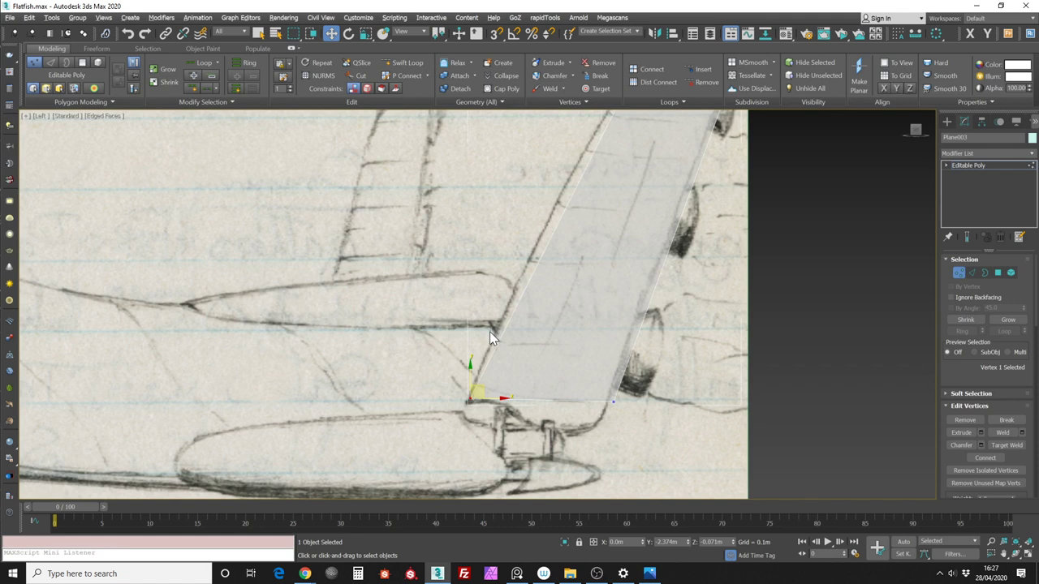
{"action": "scroll", "coordinate": [562, 299], "scroll_direction": "down", "scroll_amount": 5}
{"action": "scroll", "coordinate": [572, 284], "scroll_direction": "up", "scroll_amount": 2}
{"action": "middle_click_drag", "start_coordinate": [581, 273], "coordinate": [530, 302]}
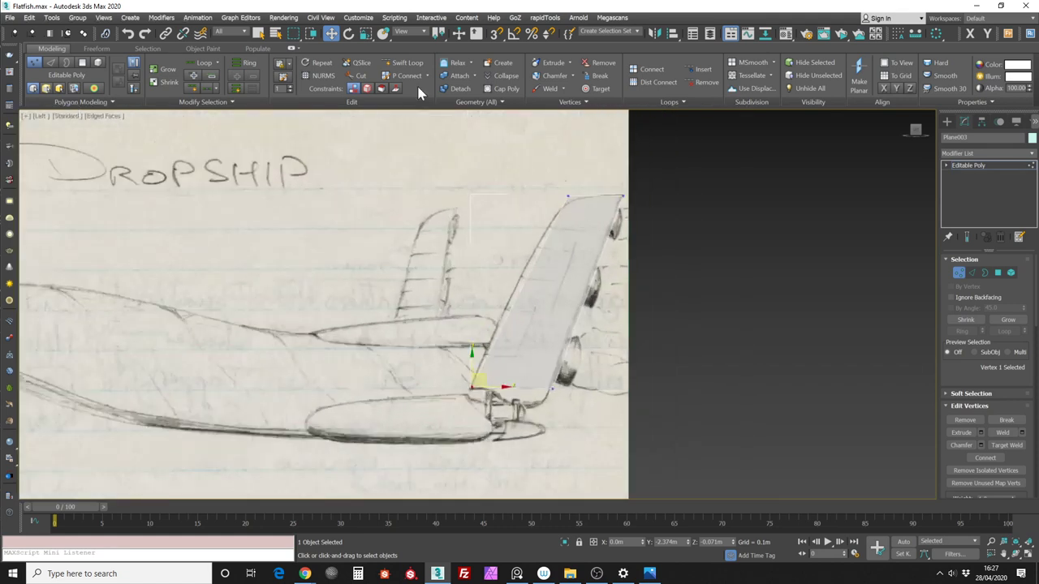
Insert a lengthwise Swift Loop near the fin's leading edge and move its root vertex along X to give thickness
{"action": "left_click", "coordinate": [405, 64]}
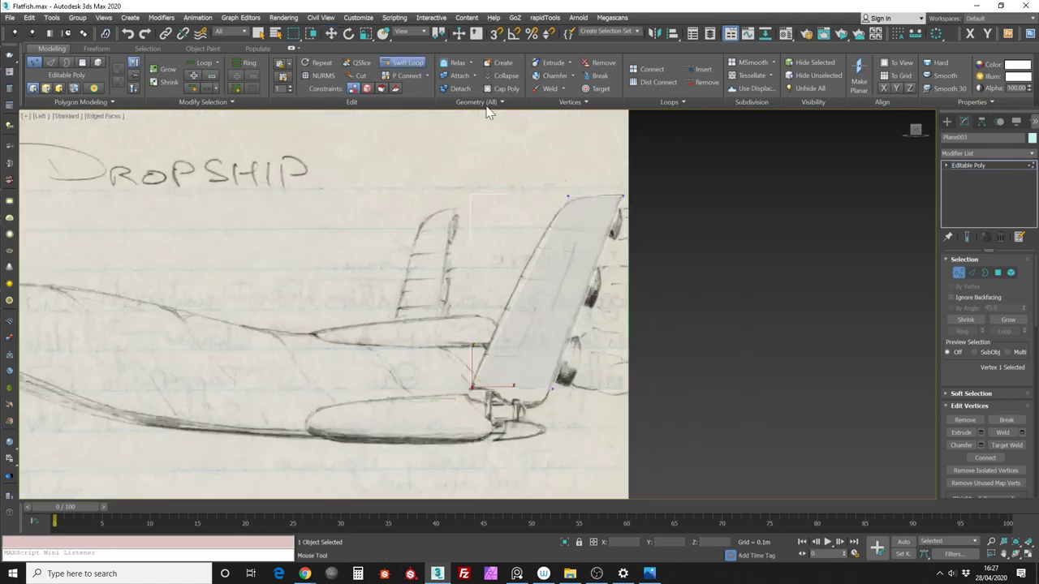
{"action": "left_click", "coordinate": [585, 207]}
{"action": "middle_click_drag", "start_coordinate": [545, 251], "coordinate": [521, 389], "text": "alt"}
{"action": "key", "text": "w"}
{"action": "left_click", "coordinate": [512, 364]}
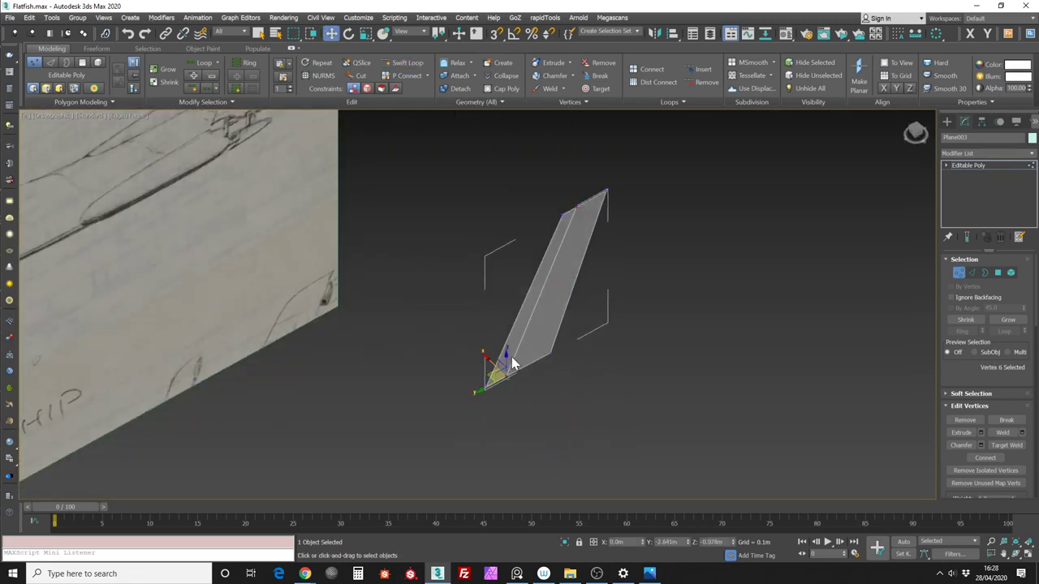
{"action": "mouse_move", "coordinate": [490, 362]}
{"action": "left_mouse_down"}
{"action": "mouse_move", "coordinate": [506, 359]}
{"action": "mouse_move", "coordinate": [497, 366]}
{"action": "left_mouse_up"}
{"action": "middle_click_drag", "start_coordinate": [678, 262], "coordinate": [630, 280]}
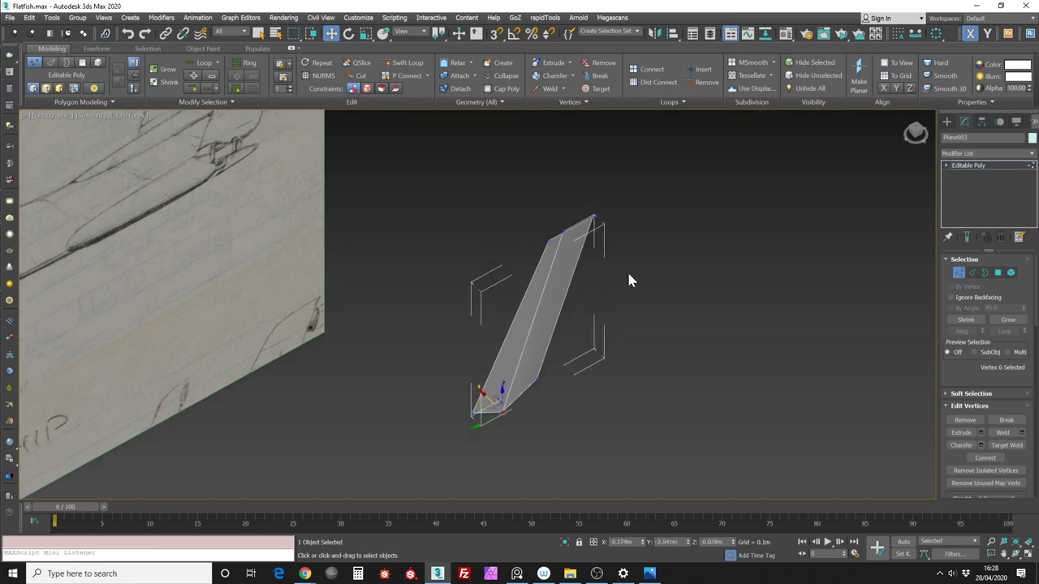
Insert a Swift Loop across the fin just below its tip
{"action": "left_click", "coordinate": [408, 62]}
{"action": "scroll", "coordinate": [575, 244], "scroll_direction": "up", "scroll_amount": 5}
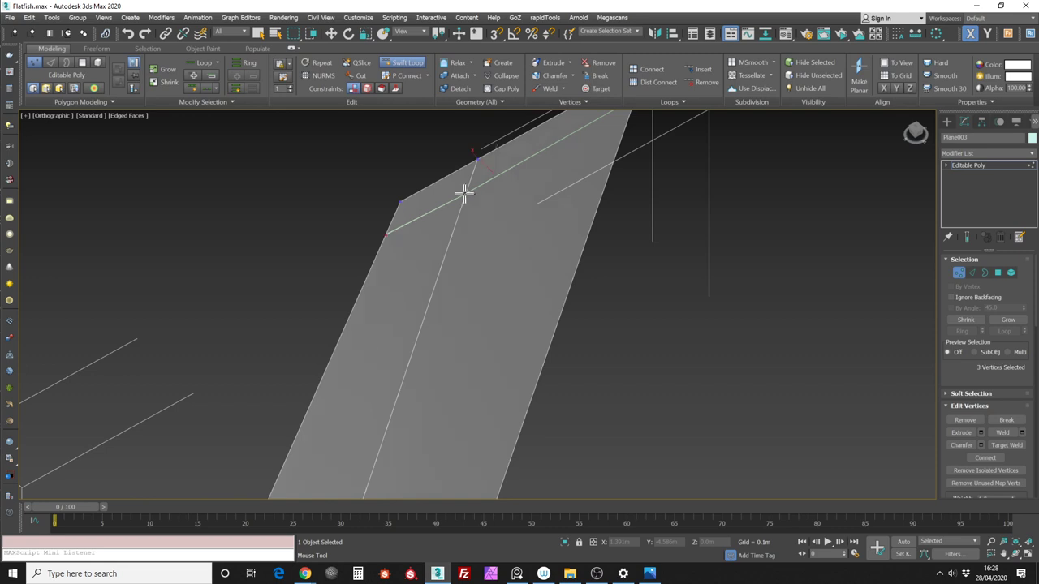
{"action": "scroll", "coordinate": [492, 187], "scroll_direction": "down", "scroll_amount": 5}
{"action": "middle_click_drag", "start_coordinate": [489, 246], "coordinate": [550, 300], "text": "alt"}
{"action": "scroll", "coordinate": [550, 295], "scroll_direction": "up", "scroll_amount": 5}
{"action": "middle_click_drag", "start_coordinate": [587, 210], "coordinate": [627, 225]}
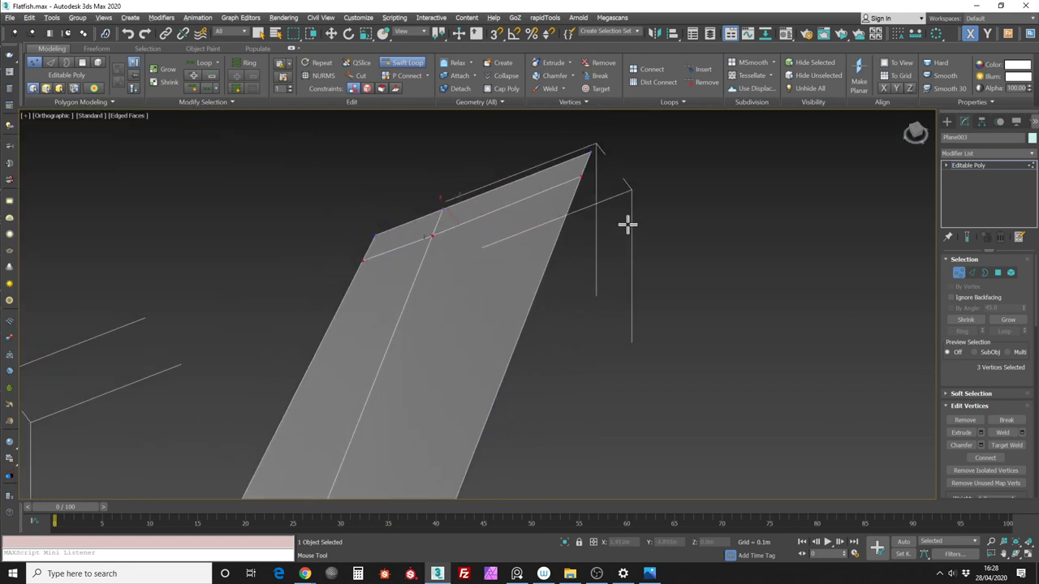
Select the vertex where the two fin loops cross and move it slightly along X
{"action": "key", "text": "w"}
{"action": "left_click", "coordinate": [432, 236]}
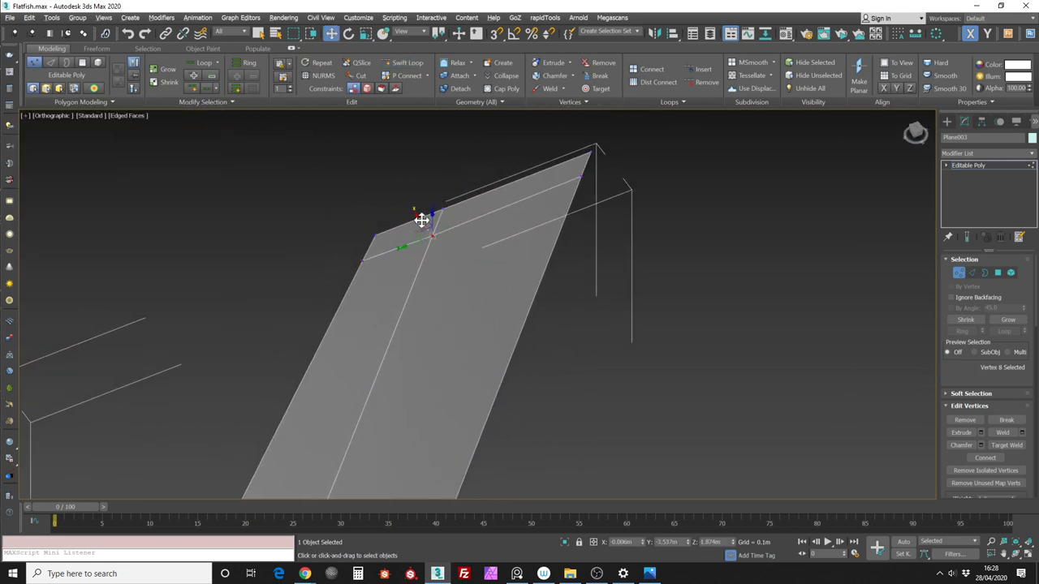
{"action": "mouse_move", "coordinate": [422, 220]}
{"action": "middle_mouse_down", "text": "alt"}
{"action": "mouse_move", "coordinate": [475, 223]}
{"action": "mouse_move", "coordinate": [483, 200]}
{"action": "mouse_move", "coordinate": [452, 204]}
{"action": "mouse_move", "coordinate": [480, 197]}
{"action": "mouse_move", "coordinate": [503, 169]}
{"action": "middle_mouse_up", "text": "alt"}
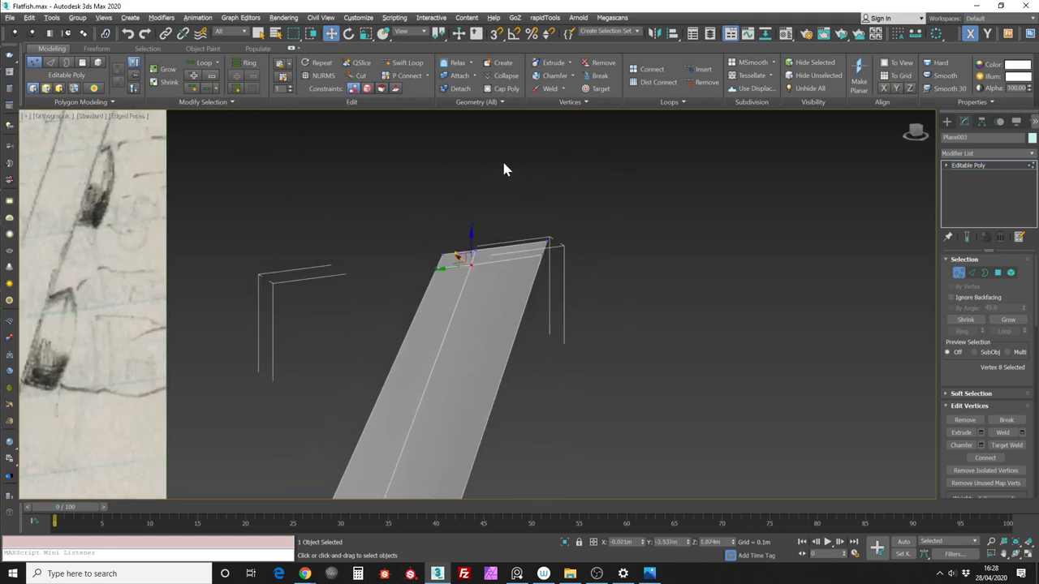
Target-weld the fin's rear tip corner to the end of the crosswise loop on the trailing edge
{"action": "left_click", "coordinate": [596, 89]}
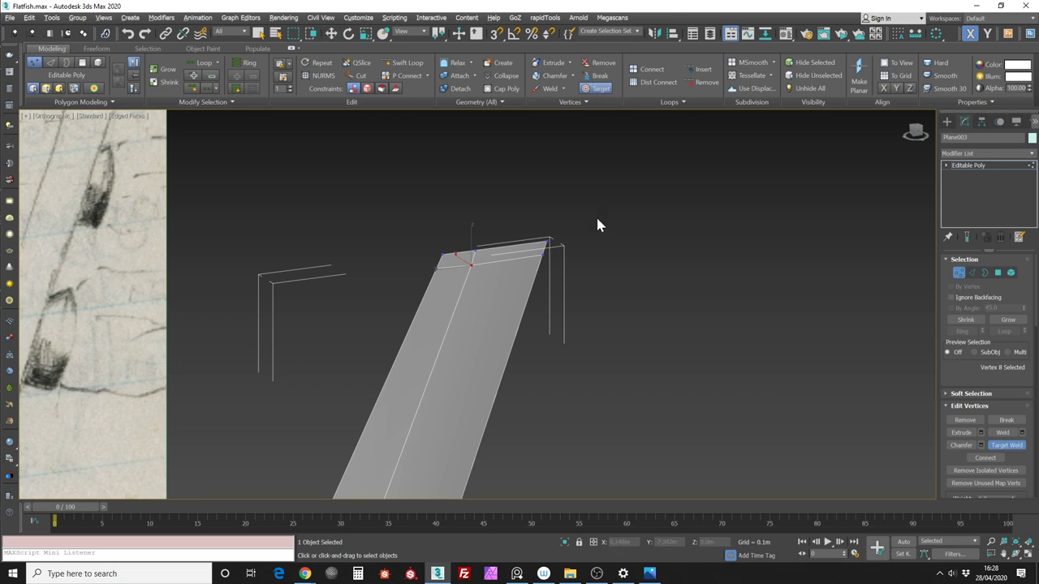
{"action": "scroll", "coordinate": [501, 267], "scroll_direction": "up", "scroll_amount": 2}
{"action": "left_click", "coordinate": [490, 290]}
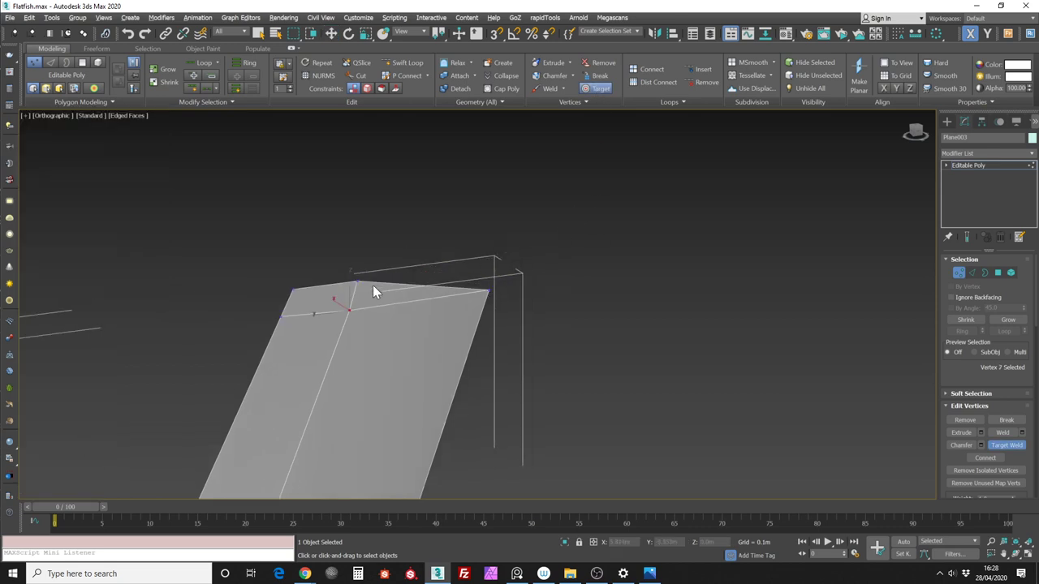
Leave vertex editing on the fin half and add a Symmetry modifier to it
{"action": "scroll", "coordinate": [438, 268], "scroll_direction": "down", "scroll_amount": 3}
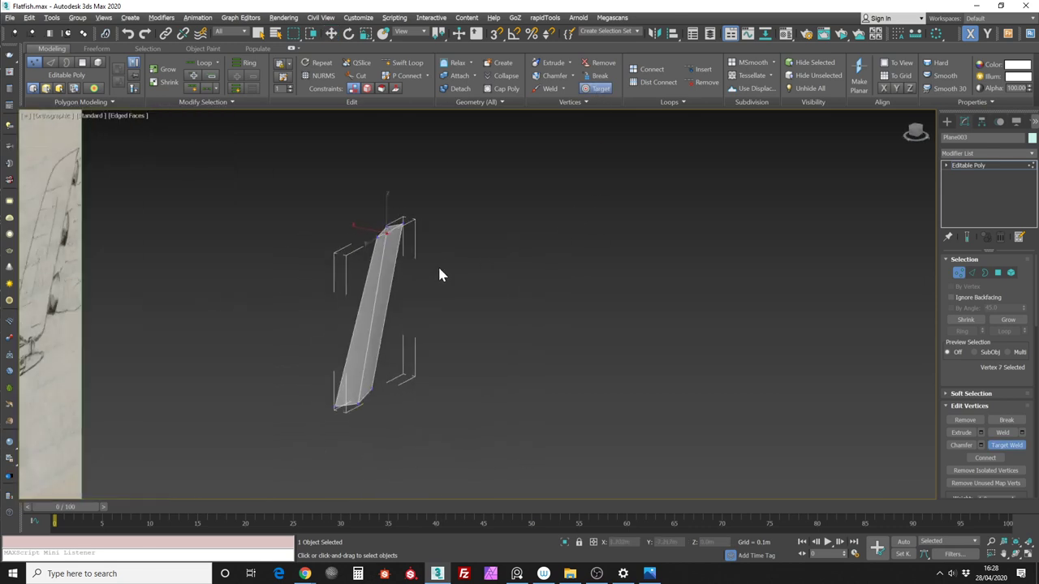
{"action": "left_click", "coordinate": [958, 273]}
{"action": "left_click", "coordinate": [1028, 153]}
{"action": "type", "text": "sy"}
{"action": "key", "text": "Return"}
{"action": "middle_click_drag", "start_coordinate": [573, 308], "coordinate": [533, 324], "text": "alt"}
{"action": "scroll", "coordinate": [556, 263], "scroll_direction": "up", "scroll_amount": 2}
{"action": "scroll", "coordinate": [555, 256], "scroll_direction": "down", "scroll_amount": 3}
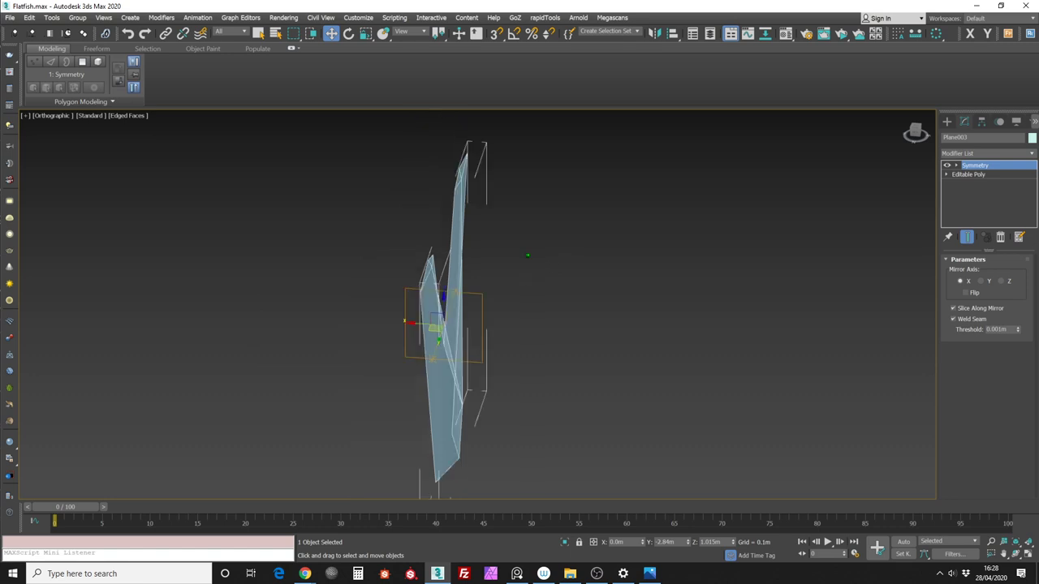
Set the Symmetry modifier's mirror axis to Z so the fin half is mirrored into a closed shape
{"action": "middle_click_drag", "start_coordinate": [529, 255], "coordinate": [498, 288], "text": "alt"}
{"action": "left_click", "coordinate": [981, 282]}
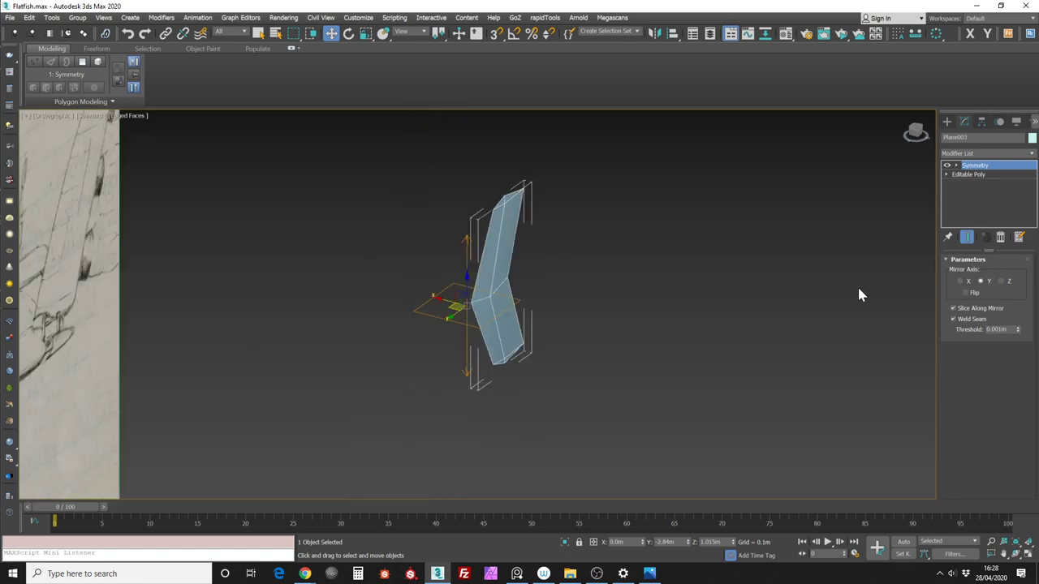
{"action": "left_click", "coordinate": [1000, 282]}
{"action": "mouse_move", "coordinate": [528, 266]}
{"action": "middle_mouse_down", "text": "alt"}
{"action": "mouse_move", "coordinate": [561, 257]}
{"action": "mouse_move", "coordinate": [530, 251]}
{"action": "mouse_move", "coordinate": [549, 248]}
{"action": "mouse_move", "coordinate": [577, 313]}
{"action": "mouse_move", "coordinate": [513, 279]}
{"action": "mouse_move", "coordinate": [543, 265]}
{"action": "mouse_move", "coordinate": [557, 301]}
{"action": "mouse_move", "coordinate": [582, 301]}
{"action": "mouse_move", "coordinate": [623, 273]}
{"action": "mouse_move", "coordinate": [613, 262]}
{"action": "middle_mouse_up", "text": "alt"}
{"action": "scroll", "coordinate": [514, 279], "scroll_direction": "up", "scroll_amount": 3}
{"action": "scroll", "coordinate": [612, 268], "scroll_direction": "down", "scroll_amount": 3}
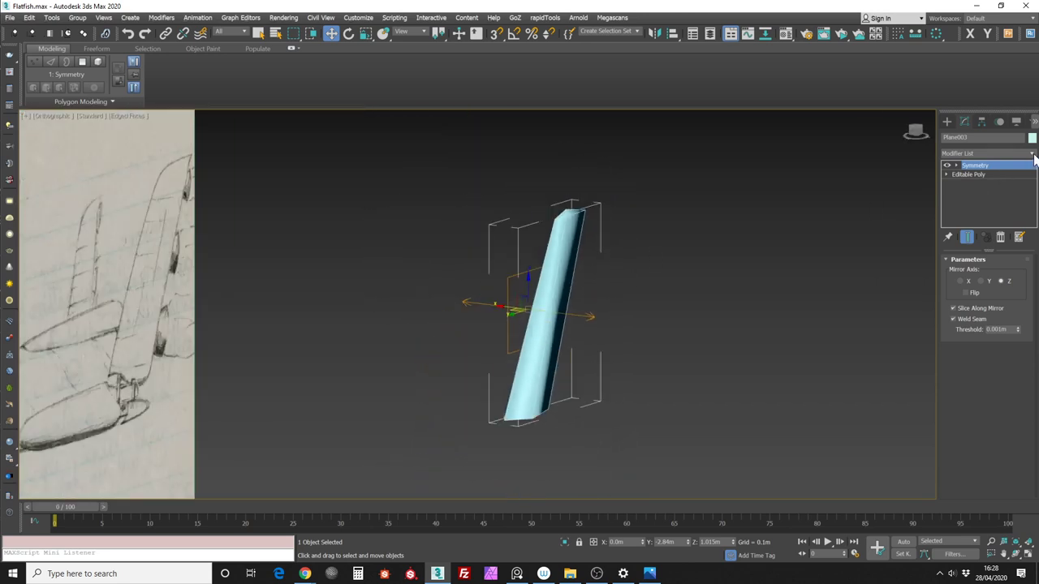
{"action": "left_click", "coordinate": [1032, 154]}
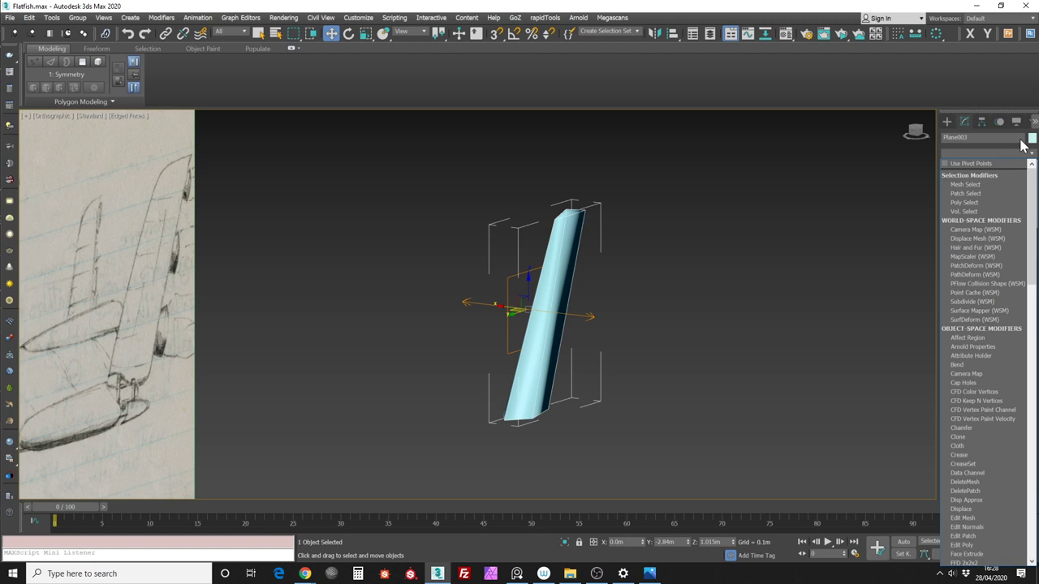
{"action": "key", "text": "t"}
{"action": "left_click", "coordinate": [1006, 199]}
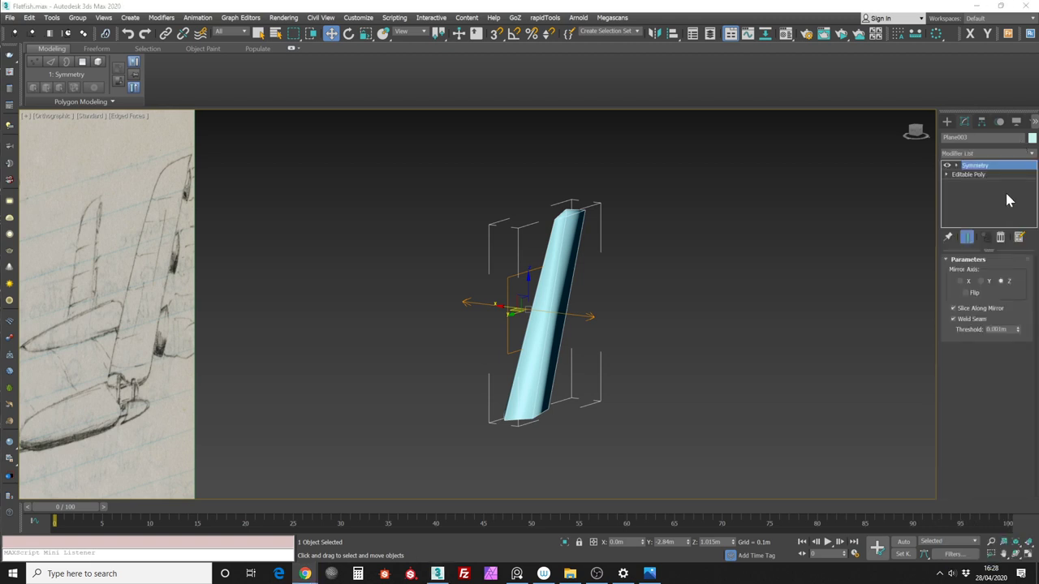
Add a TurboSmooth modifier above Symmetry on the fin and set its iterations to 2
{"action": "left_click", "coordinate": [1032, 154]}
{"action": "scroll", "coordinate": [1025, 185], "scroll_direction": "down", "scroll_amount": 10}
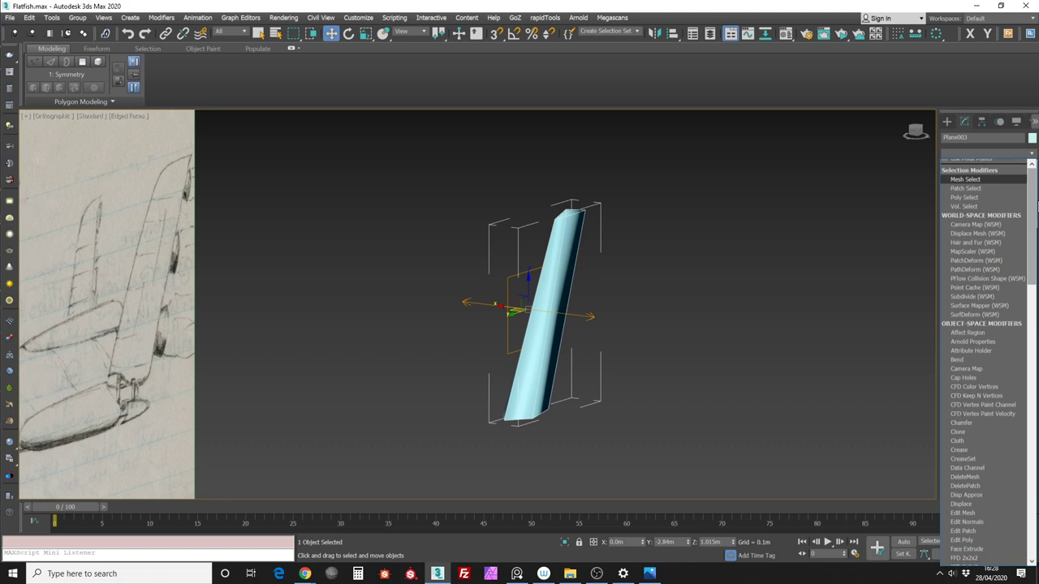
{"action": "scroll", "coordinate": [982, 362], "scroll_direction": "down", "scroll_amount": 11}
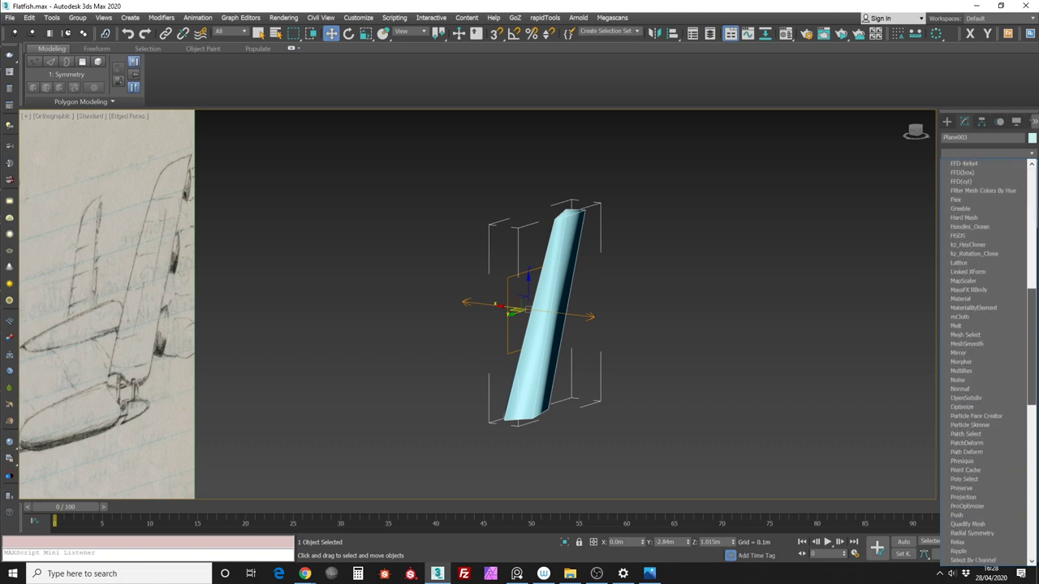
{"action": "scroll", "coordinate": [986, 438], "scroll_direction": "down", "scroll_amount": 10}
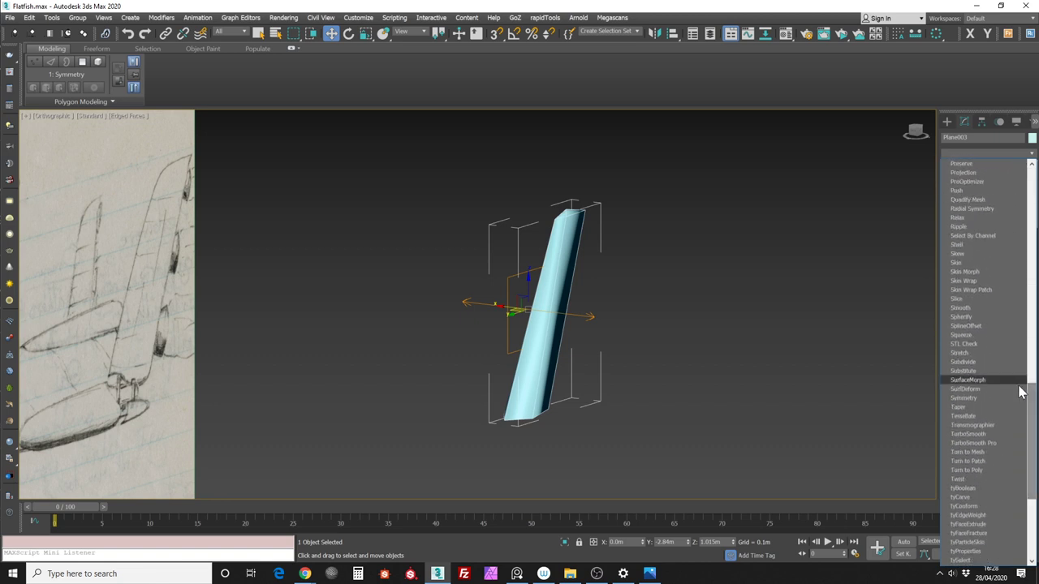
{"action": "left_click", "coordinate": [988, 435]}
{"action": "mouse_move", "coordinate": [859, 351]}
{"action": "middle_mouse_down", "text": "alt"}
{"action": "mouse_move", "coordinate": [800, 324]}
{"action": "mouse_move", "coordinate": [861, 305]}
{"action": "middle_mouse_up", "text": "alt"}
{"action": "mouse_move", "coordinate": [620, 492]}
{"action": "middle_mouse_down", "text": "alt"}
{"action": "mouse_move", "coordinate": [631, 436]}
{"action": "mouse_move", "coordinate": [649, 430]}
{"action": "middle_mouse_up", "text": "alt"}
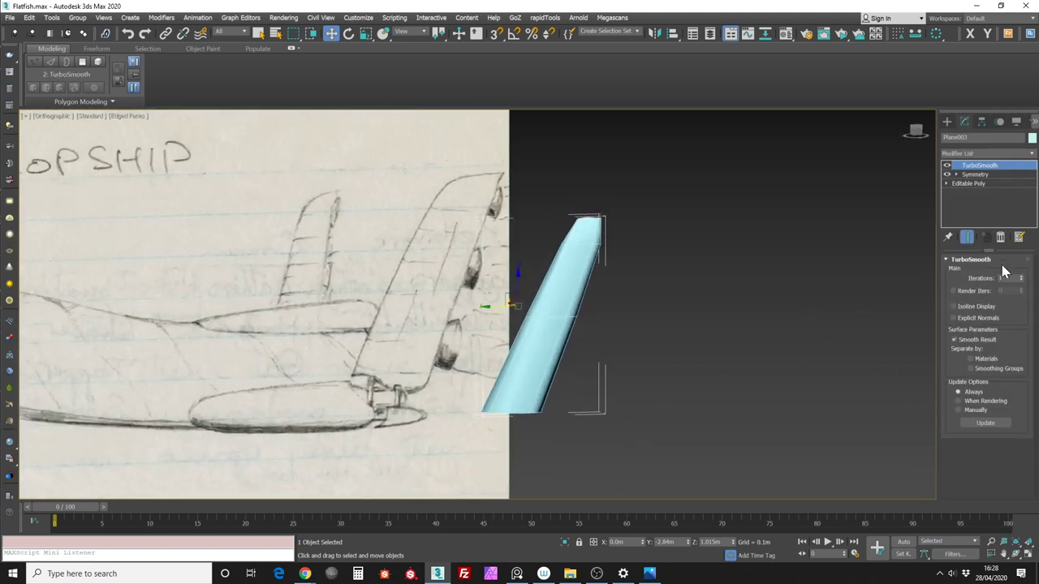
{"action": "left_click", "coordinate": [1021, 275]}
{"action": "middle_click_drag", "start_coordinate": [726, 244], "coordinate": [735, 242], "text": "alt"}
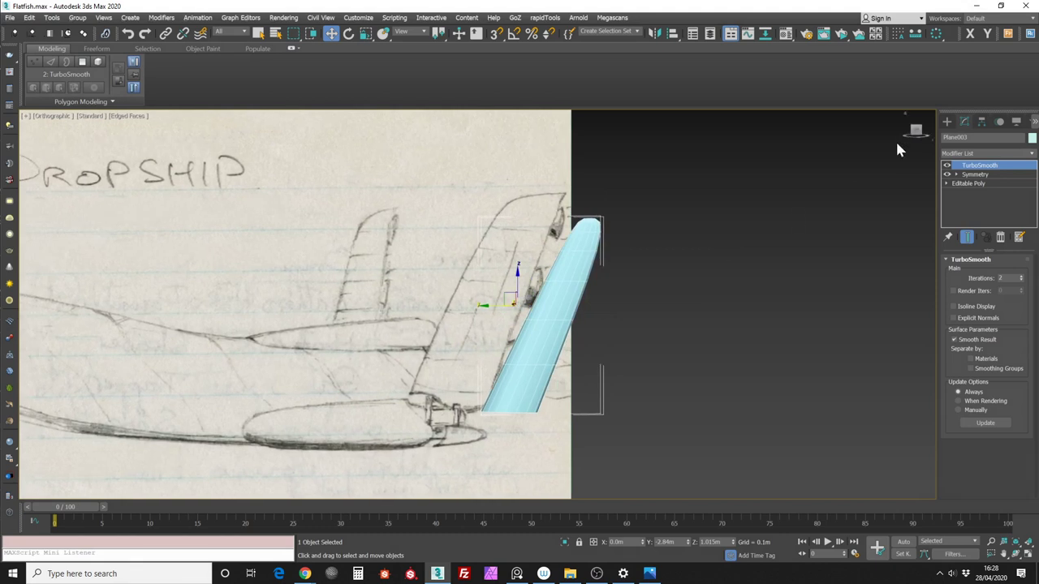
In the Left view, move the base mesh's upper rear corner vertex onto the tip corner of the fin sketch
{"action": "left_click", "coordinate": [918, 134]}
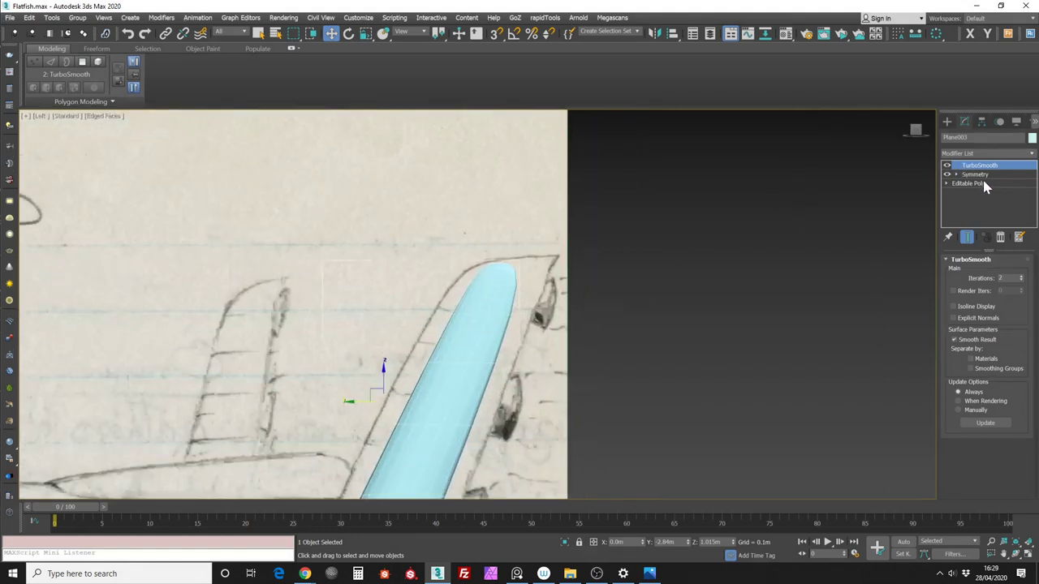
{"action": "left_click", "coordinate": [974, 183]}
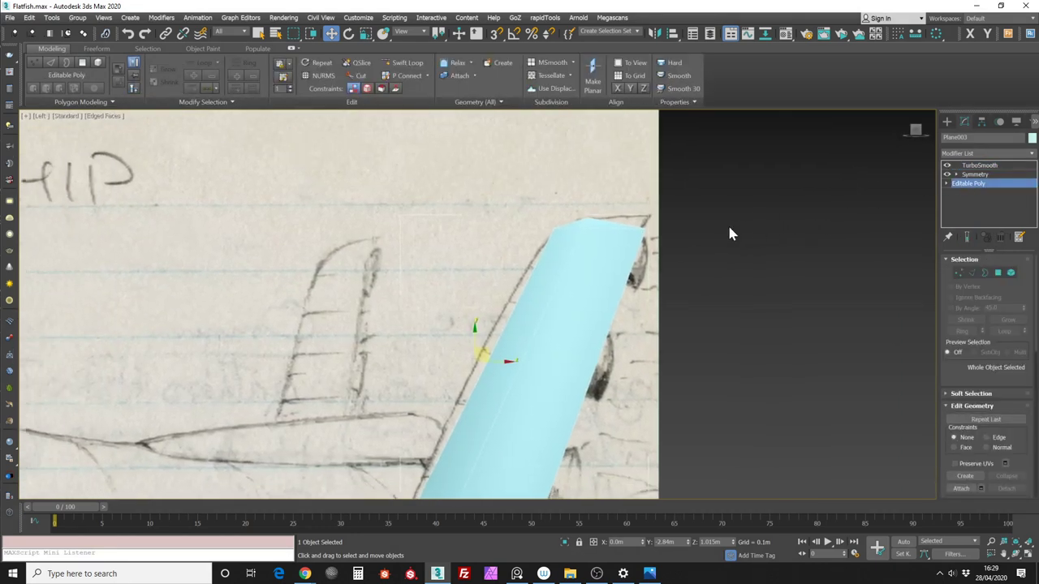
{"action": "left_click", "coordinate": [401, 75]}
{"action": "scroll", "coordinate": [598, 221], "scroll_direction": "up", "scroll_amount": 3}
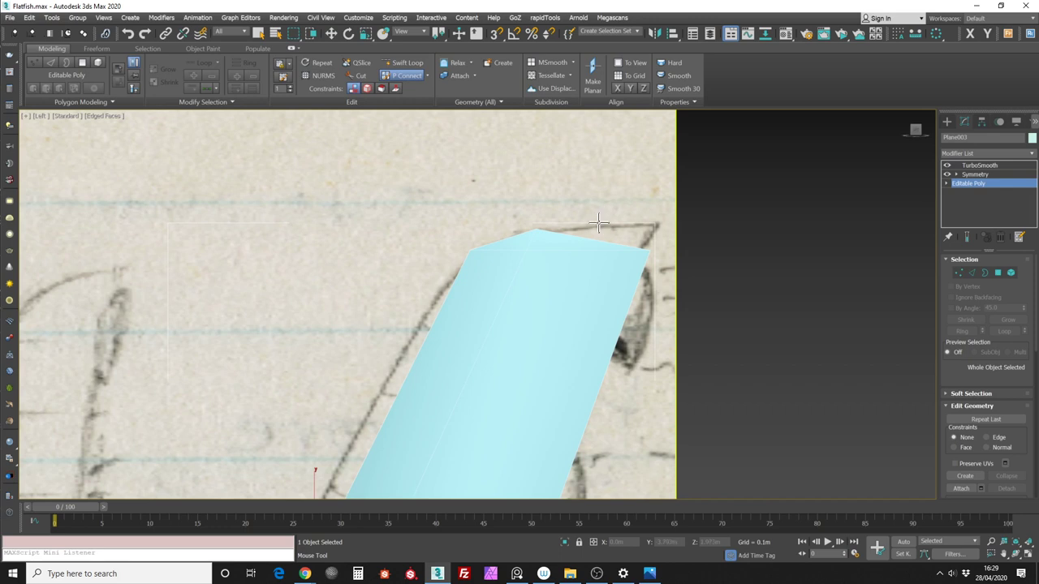
{"action": "key", "text": "w"}
{"action": "left_click", "coordinate": [960, 273]}
{"action": "left_click", "coordinate": [581, 237]}
{"action": "left_click_drag", "start_coordinate": [591, 223], "coordinate": [668, 211]}
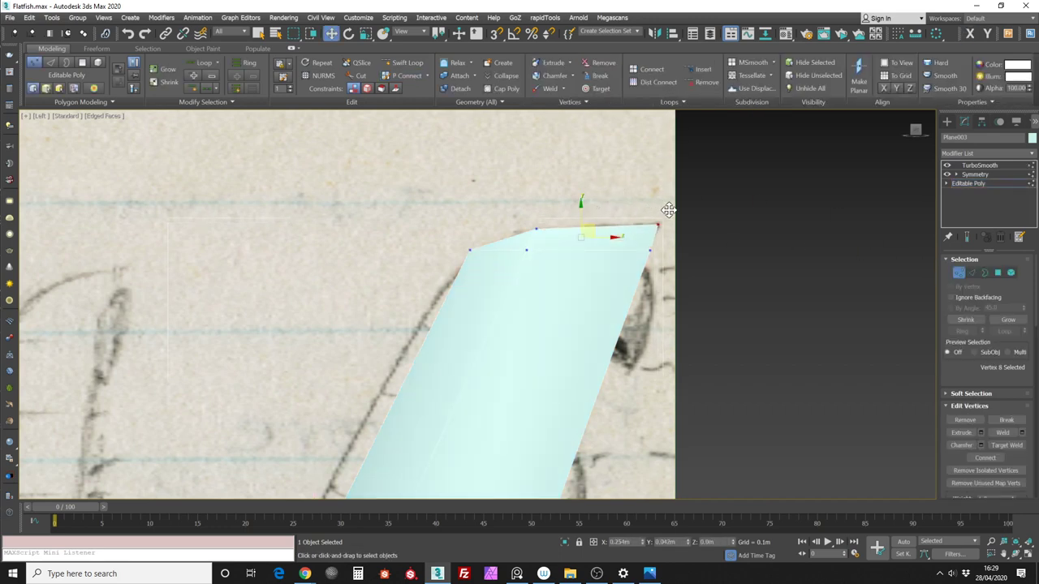
Collapse the fin's top middle vertex and its upper front corner vertex into a single vertex
{"action": "mouse_move", "coordinate": [670, 211]}
{"action": "middle_mouse_down", "text": "alt"}
{"action": "mouse_move", "coordinate": [638, 225]}
{"action": "mouse_move", "coordinate": [680, 225]}
{"action": "mouse_move", "coordinate": [633, 213]}
{"action": "middle_mouse_up", "text": "alt"}
{"action": "scroll", "coordinate": [633, 213], "scroll_direction": "down", "scroll_amount": 5}
{"action": "scroll", "coordinate": [636, 262], "scroll_direction": "up", "scroll_amount": 3}
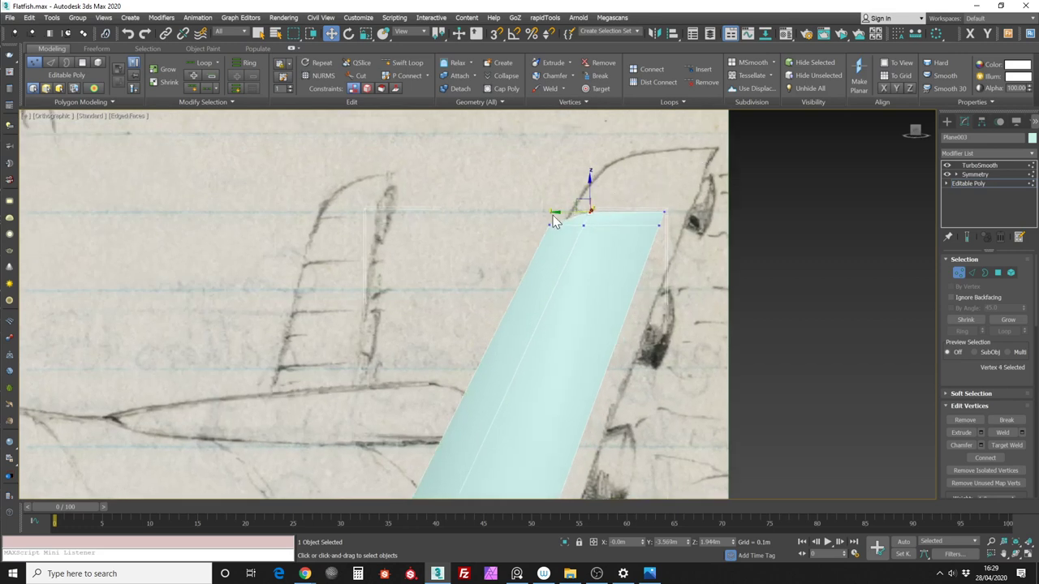
{"action": "left_click_drag", "start_coordinate": [559, 230], "coordinate": [560, 198], "text": "ctrl"}
{"action": "left_click", "coordinate": [506, 75]}
{"action": "mouse_move", "coordinate": [603, 207]}
{"action": "middle_mouse_down", "text": "alt"}
{"action": "mouse_move", "coordinate": [550, 227]}
{"action": "mouse_move", "coordinate": [631, 220]}
{"action": "mouse_move", "coordinate": [640, 239]}
{"action": "mouse_move", "coordinate": [667, 225]}
{"action": "middle_mouse_up", "text": "alt"}
{"action": "left_click", "coordinate": [959, 273]}
Check the smoothed fin against the sketch in the Left view and turn off the TurboSmooth modifier
{"action": "left_click", "coordinate": [980, 165]}
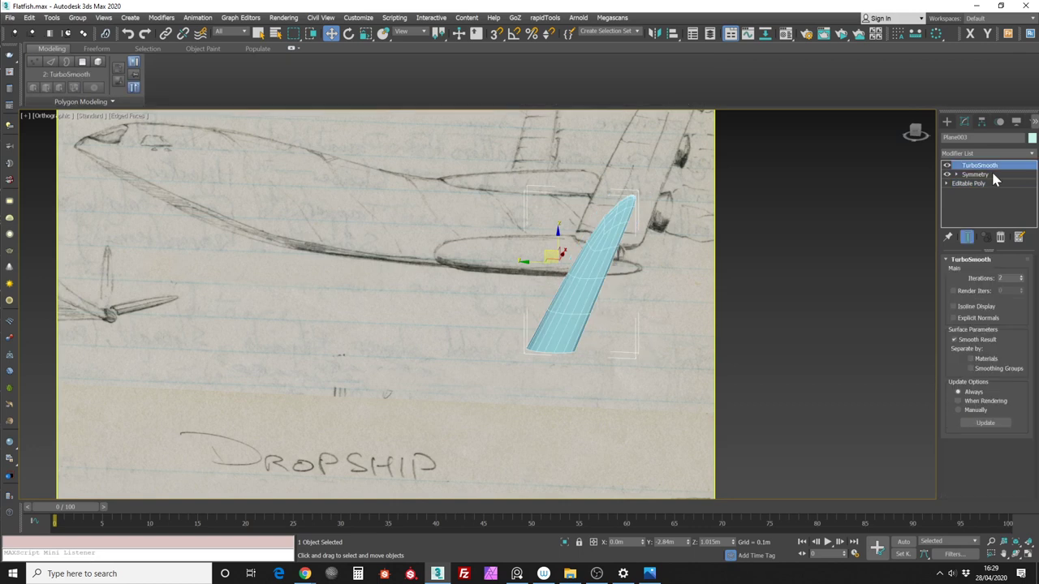
{"action": "middle_click_drag", "start_coordinate": [775, 213], "coordinate": [884, 173], "text": "alt"}
{"action": "left_click", "coordinate": [915, 132]}
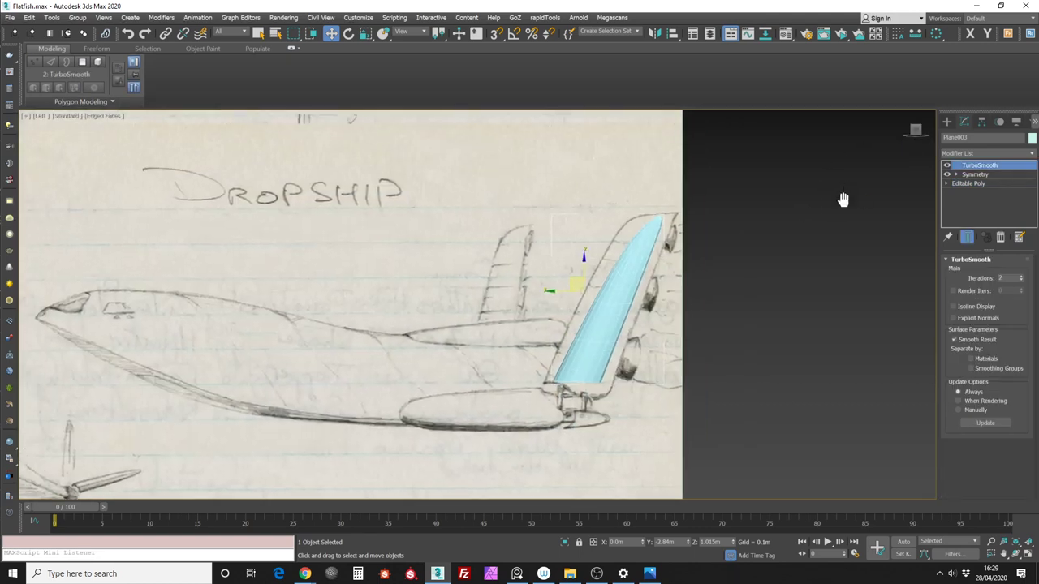
{"action": "left_click", "coordinate": [946, 166]}
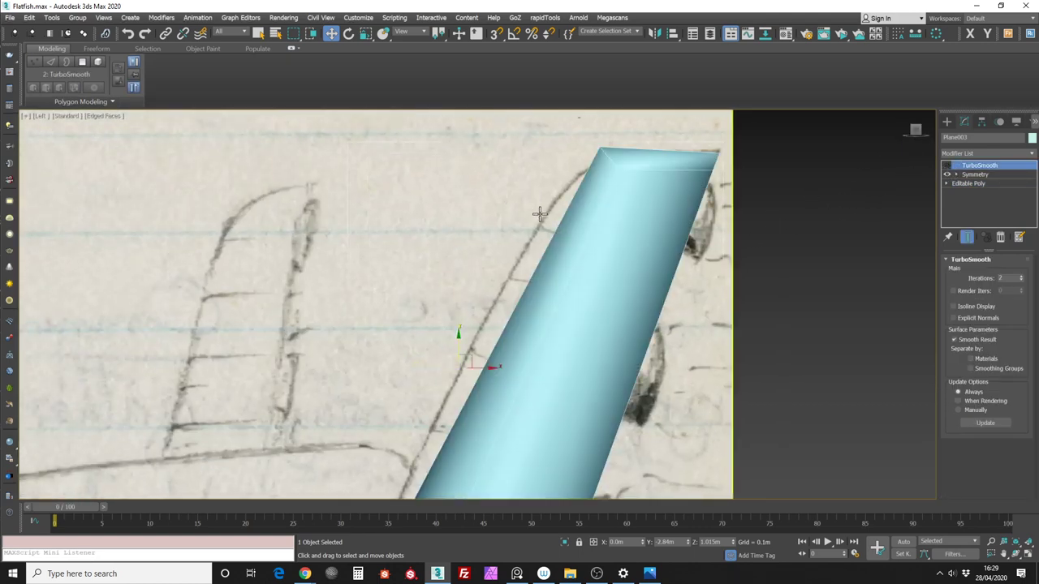
Add an edge loop to the base mesh just below the fin tip with Swift Loop
{"action": "left_click", "coordinate": [978, 184]}
{"action": "scroll", "coordinate": [831, 170], "scroll_direction": "down", "scroll_amount": 3}
{"action": "middle_click_drag", "start_coordinate": [830, 169], "coordinate": [712, 214]}
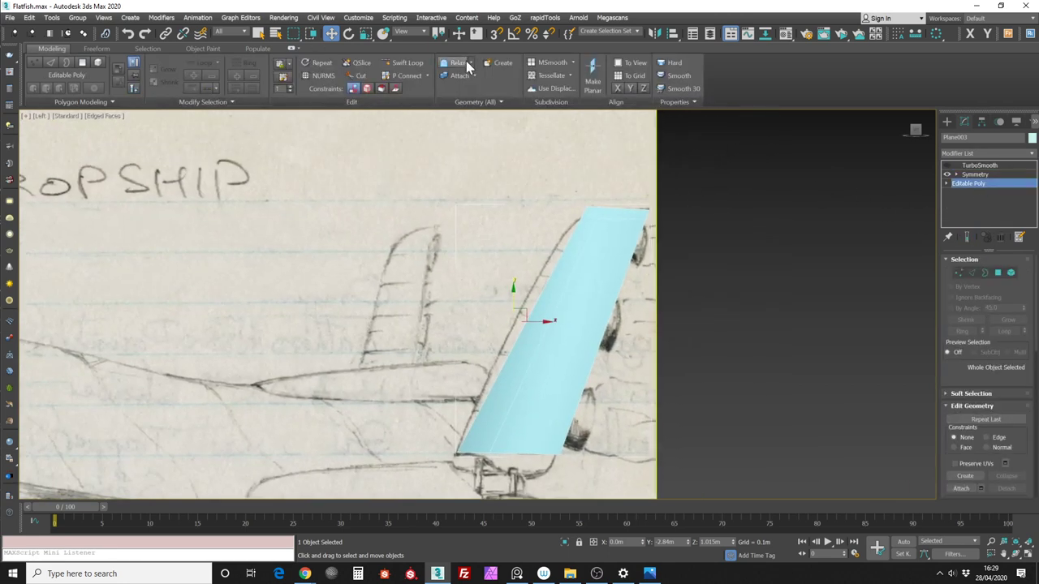
{"action": "left_click", "coordinate": [406, 63]}
{"action": "scroll", "coordinate": [560, 219], "scroll_direction": "up", "scroll_amount": 4}
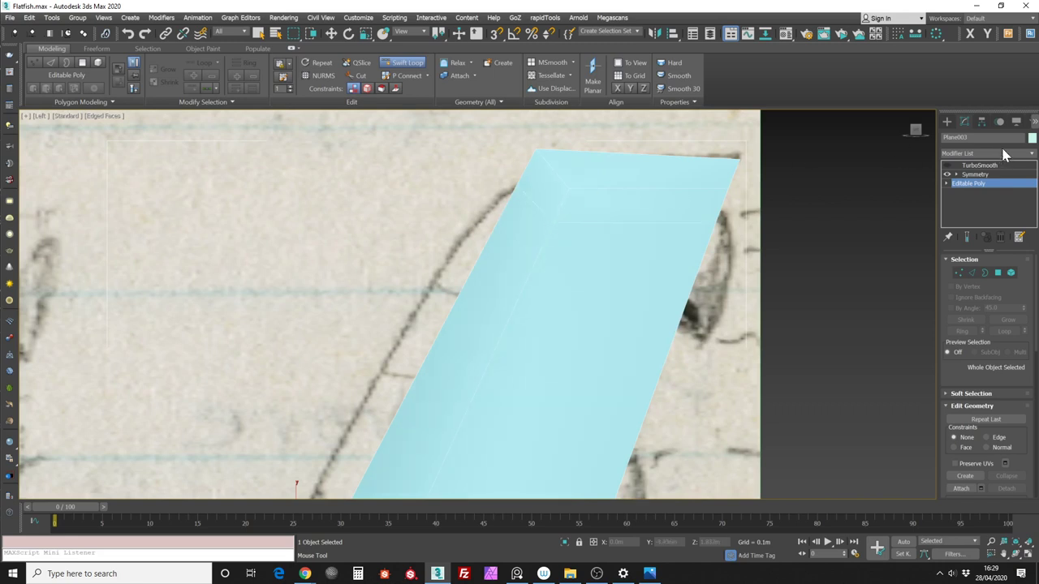
Change the fin's object color to dark blue and leave the Swift Loop tool
{"action": "left_click", "coordinate": [1032, 138]}
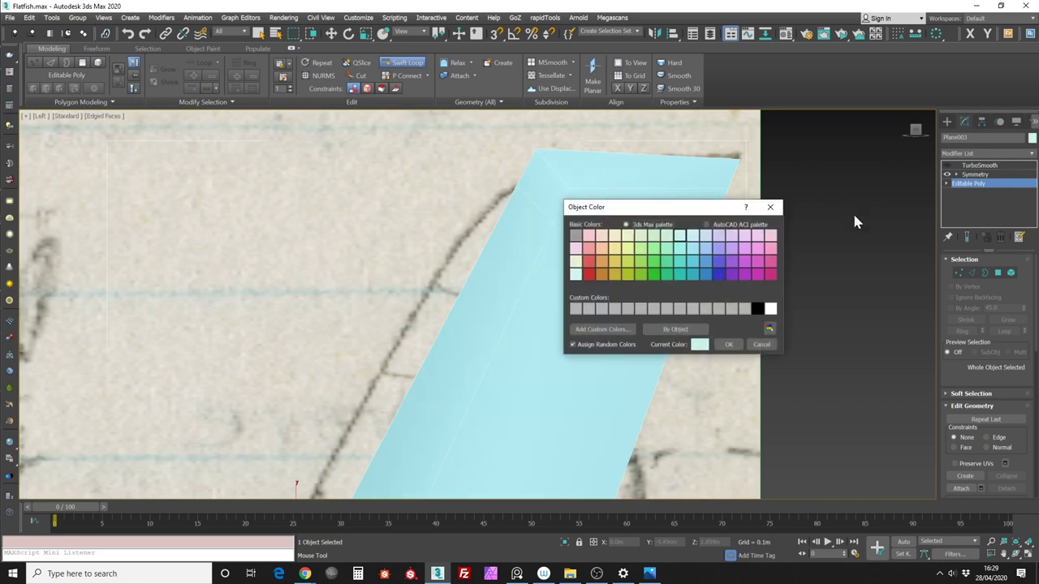
{"action": "left_click", "coordinate": [719, 275]}
{"action": "left_click", "coordinate": [728, 344]}
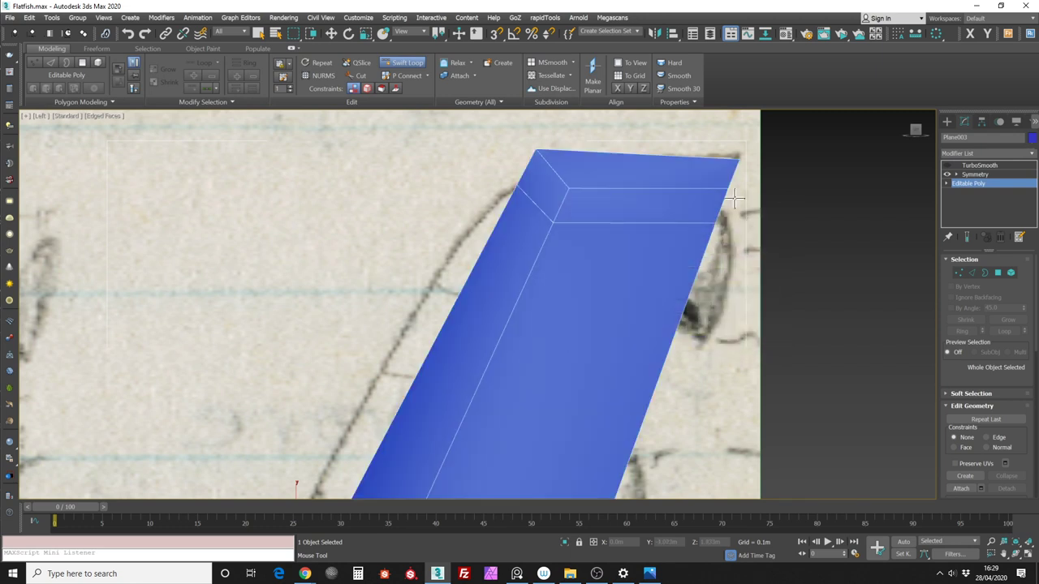
{"action": "scroll", "coordinate": [677, 160], "scroll_direction": "down", "scroll_amount": 2}
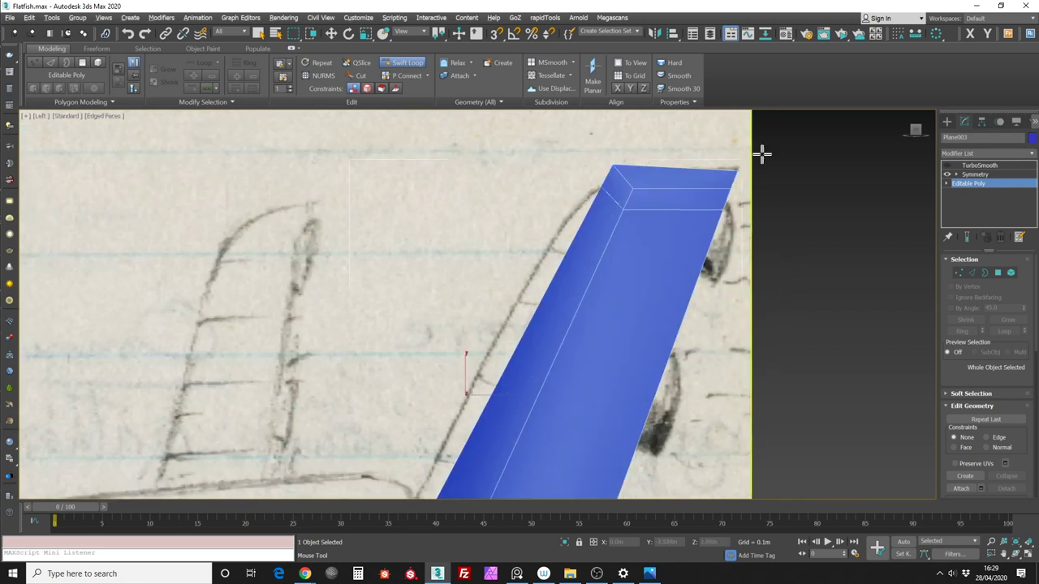
{"action": "key", "text": "w"}
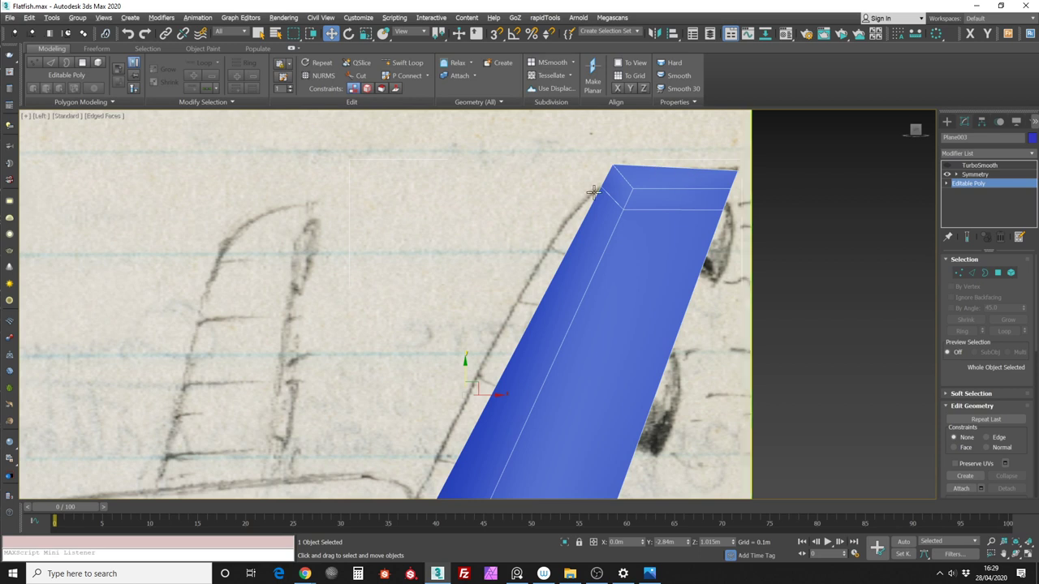
Turn the TurboSmooth modifier back on and show the smoothed fin over the reference sketch
{"action": "scroll", "coordinate": [607, 210], "scroll_direction": "down", "scroll_amount": 2}
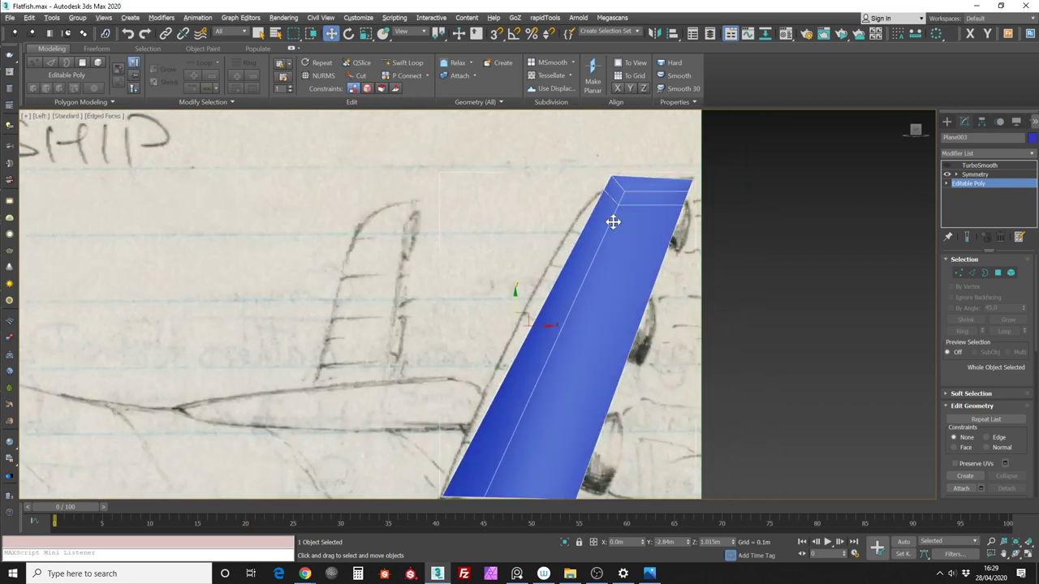
{"action": "scroll", "coordinate": [670, 213], "scroll_direction": "up", "scroll_amount": 2}
{"action": "scroll", "coordinate": [703, 181], "scroll_direction": "down", "scroll_amount": 3}
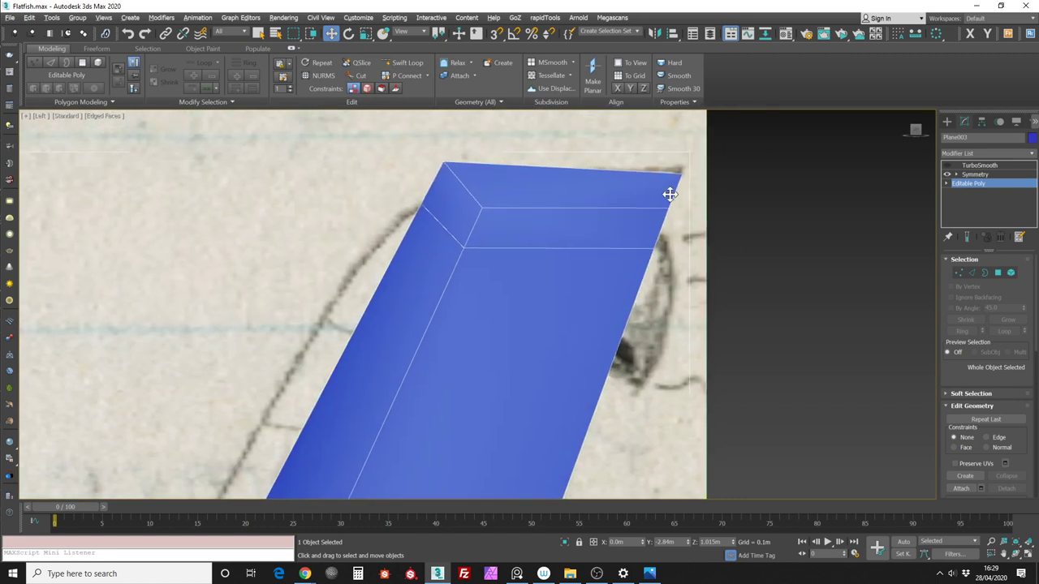
{"action": "left_click", "coordinate": [1006, 165]}
{"action": "left_click", "coordinate": [976, 175]}
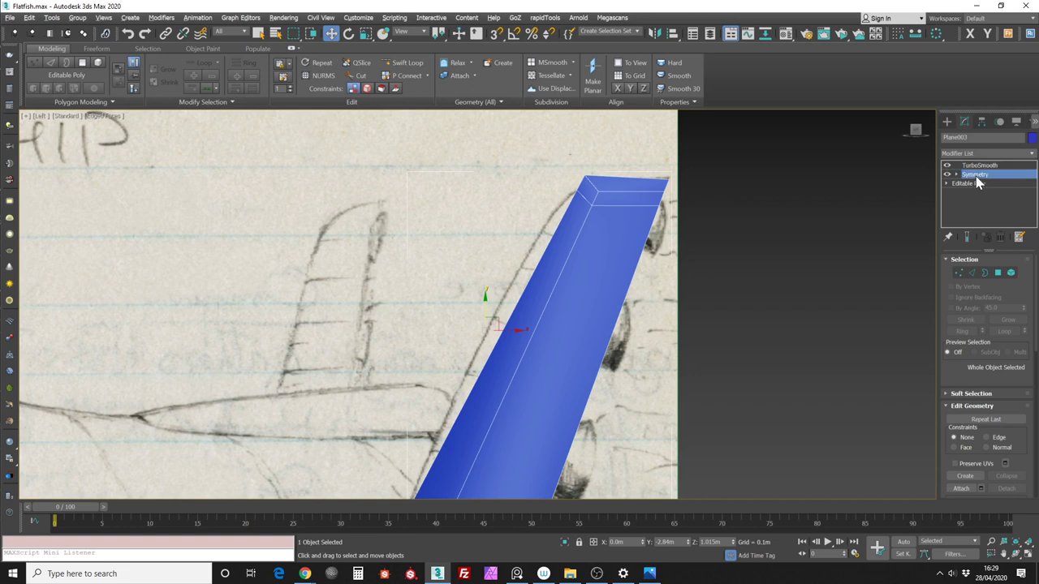
{"action": "left_click", "coordinate": [996, 167]}
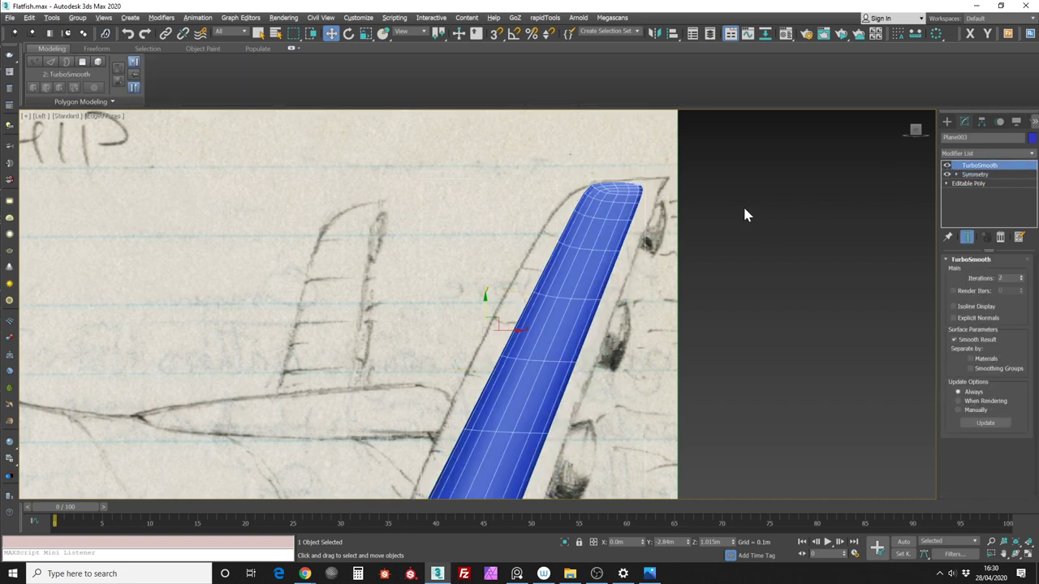
Add another edge loop across the base mesh about a third of the way down the fin with Swift Loop
{"action": "scroll", "coordinate": [745, 214], "scroll_direction": "down", "scroll_amount": 2}
{"action": "left_click", "coordinate": [965, 183]}
{"action": "middle_click_drag", "start_coordinate": [860, 220], "coordinate": [846, 222]}
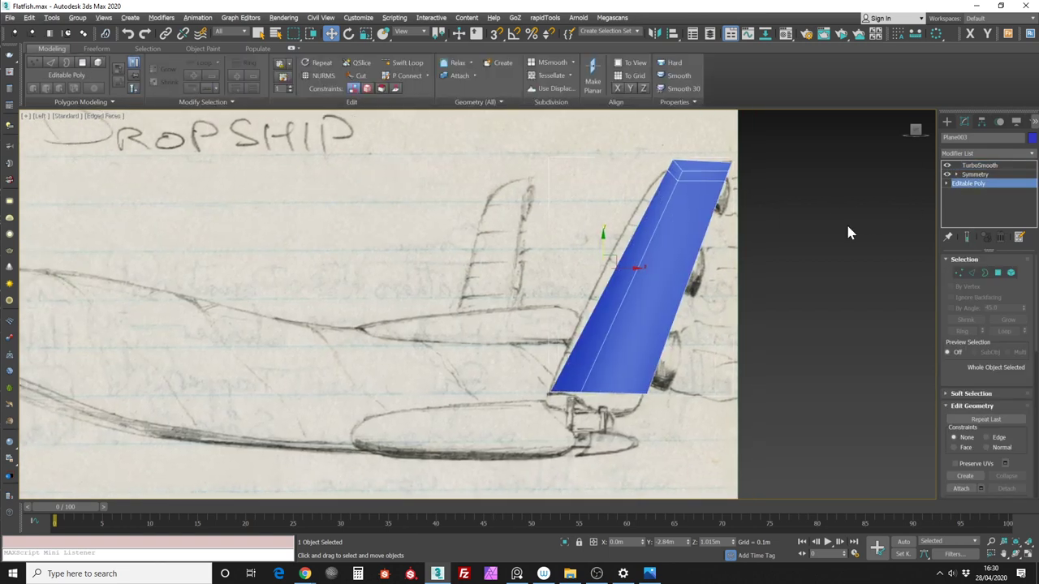
{"action": "left_click", "coordinate": [960, 273]}
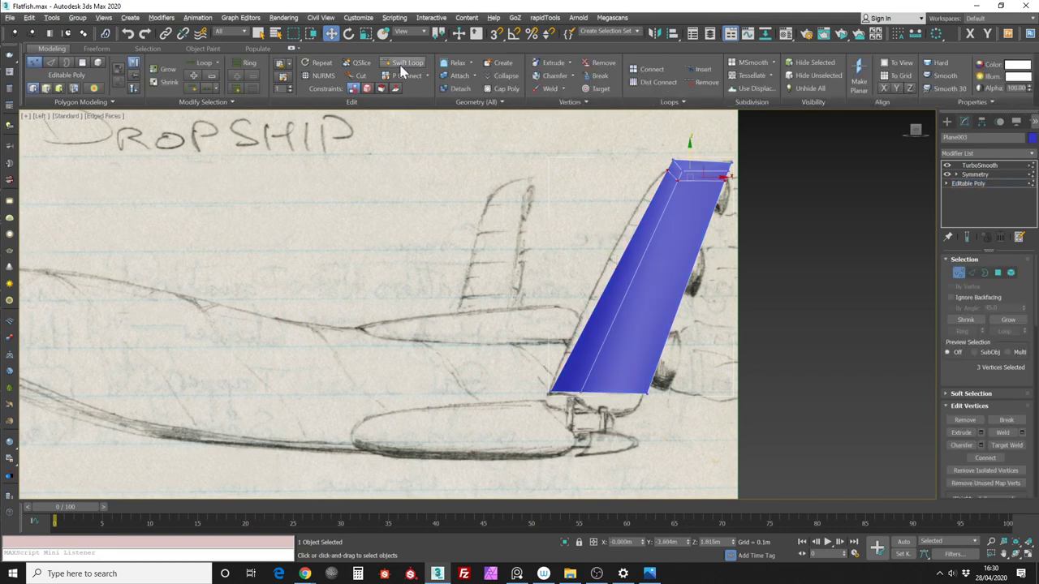
{"action": "left_click", "coordinate": [654, 235]}
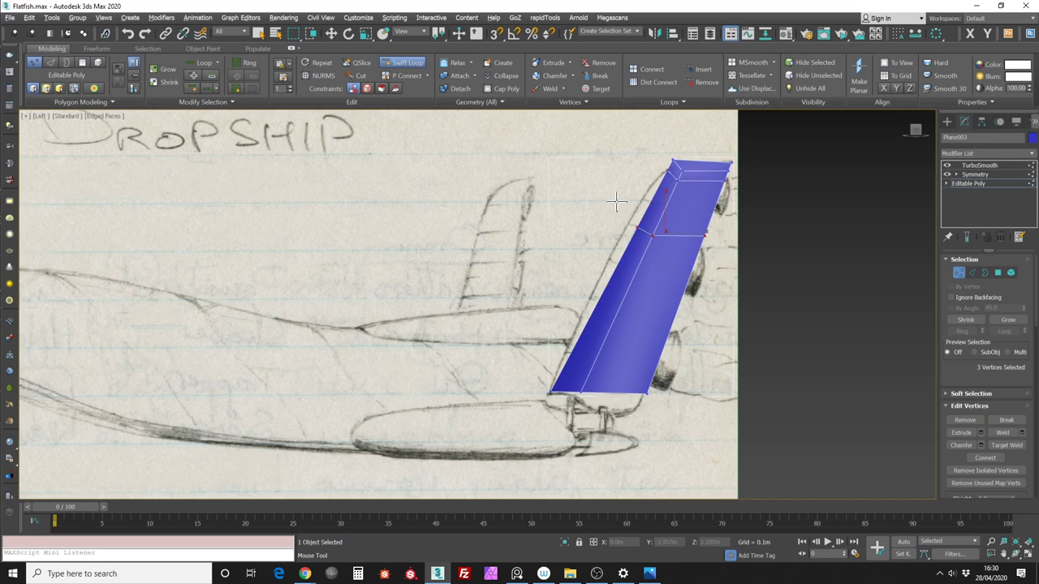
{"action": "key", "text": "w"}
Make the fin see-through and move the new loop's two front vertices out to the sketch's leading edge
{"action": "scroll", "coordinate": [664, 209], "scroll_direction": "up", "scroll_amount": 2}
{"action": "key", "text": "alt+x"}
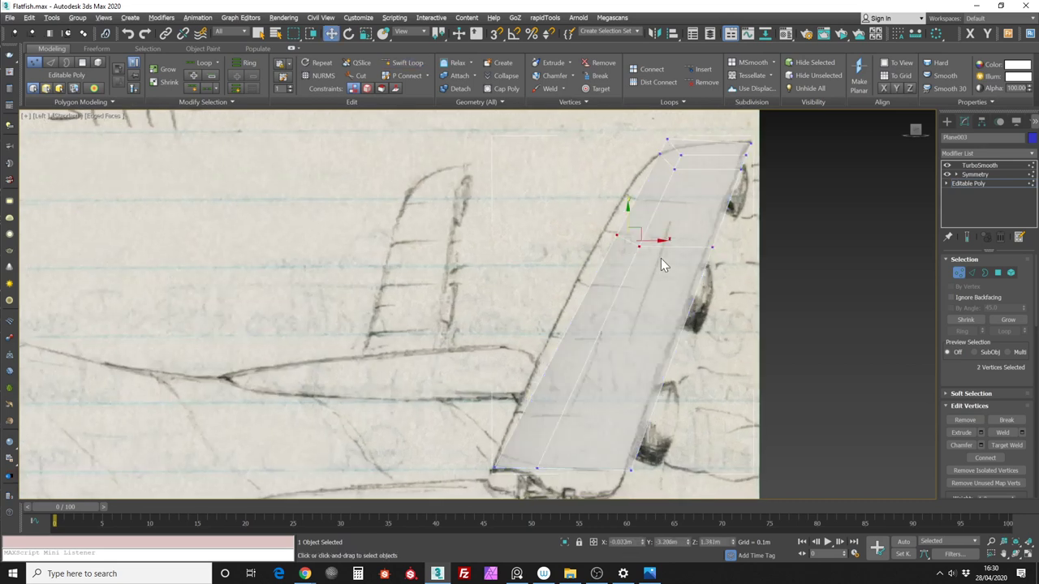
{"action": "left_click", "coordinate": [647, 156]}
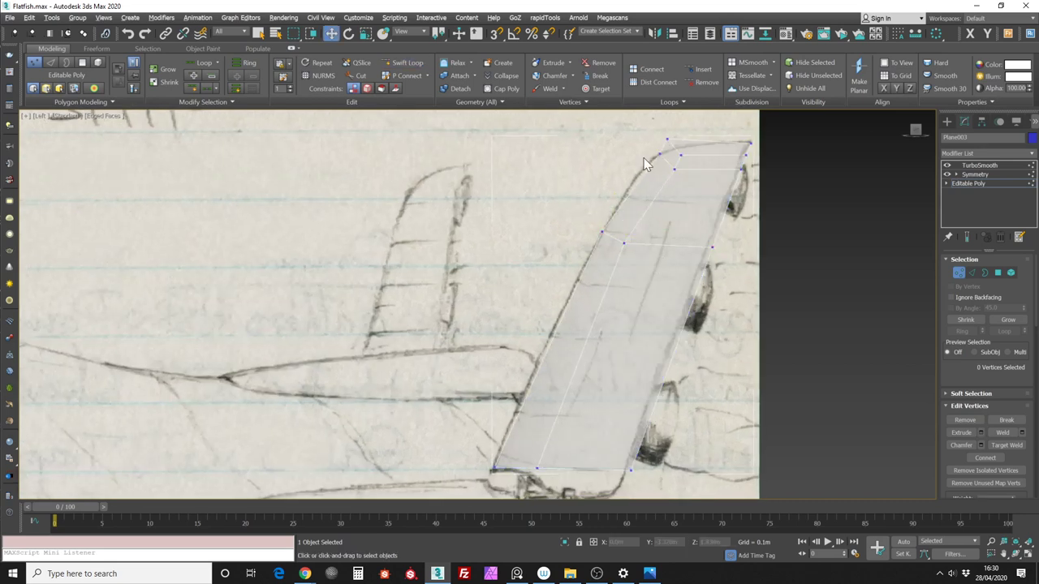
Move the fin tip's two upper front vertices and its rear corner vertex onto the sketch outline
{"action": "scroll", "coordinate": [612, 201], "scroll_direction": "up", "scroll_amount": 2}
{"action": "mouse_move", "coordinate": [634, 224]}
{"action": "left_mouse_down"}
{"action": "mouse_move", "coordinate": [659, 245]}
{"action": "mouse_move", "coordinate": [632, 225]}
{"action": "left_mouse_up"}
{"action": "left_click_drag", "start_coordinate": [628, 172], "coordinate": [677, 221]}
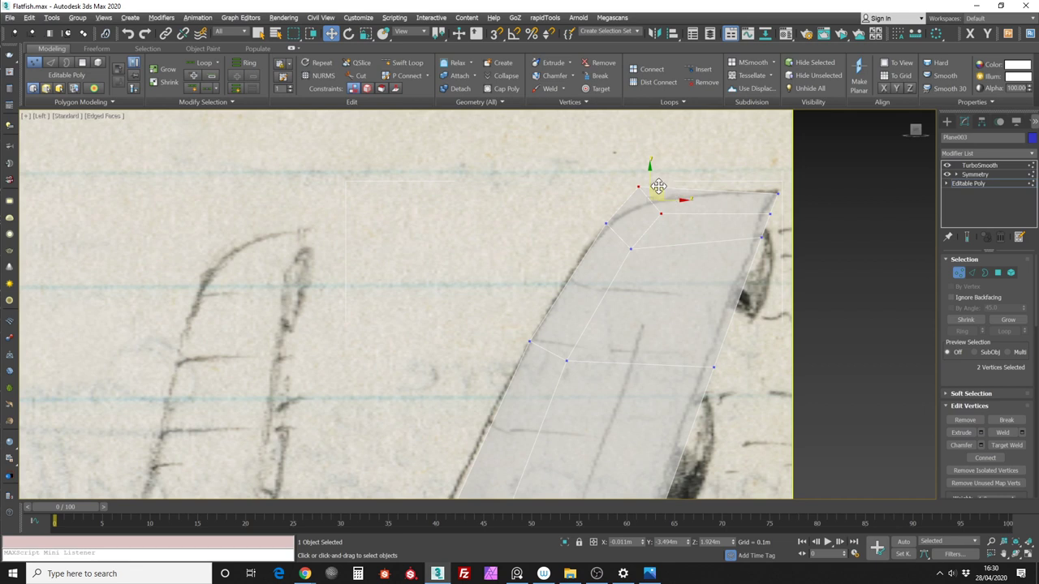
{"action": "left_click", "coordinate": [777, 193]}
{"action": "middle_click_drag", "start_coordinate": [782, 218], "coordinate": [714, 212]}
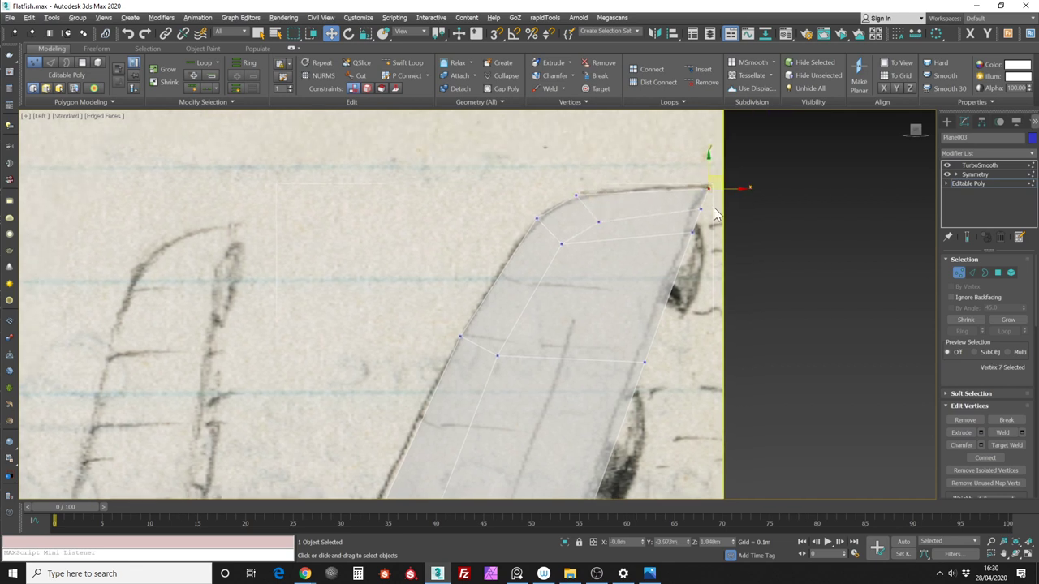
{"action": "left_click", "coordinate": [708, 189]}
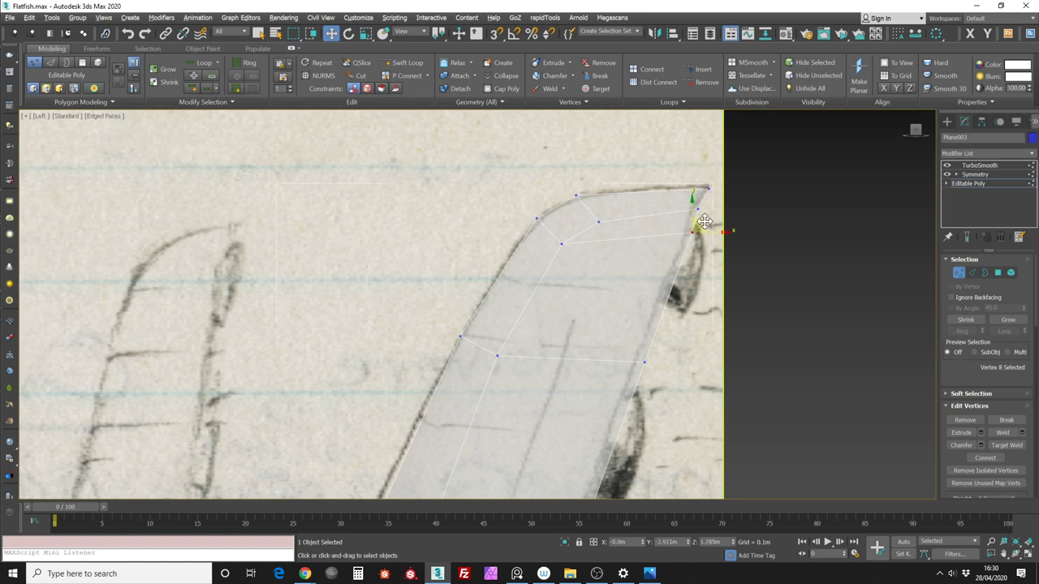
Align the fin's trailing-edge vertices, down to the lower rear corner, with the sketch's rear line
{"action": "scroll", "coordinate": [698, 223], "scroll_direction": "down", "scroll_amount": 5}
{"action": "left_click", "coordinate": [681, 206]}
{"action": "left_click_drag", "start_coordinate": [709, 207], "coordinate": [701, 207]}
{"action": "middle_click_drag", "start_coordinate": [699, 207], "coordinate": [693, 172]}
{"action": "scroll", "coordinate": [641, 347], "scroll_direction": "up", "scroll_amount": 4}
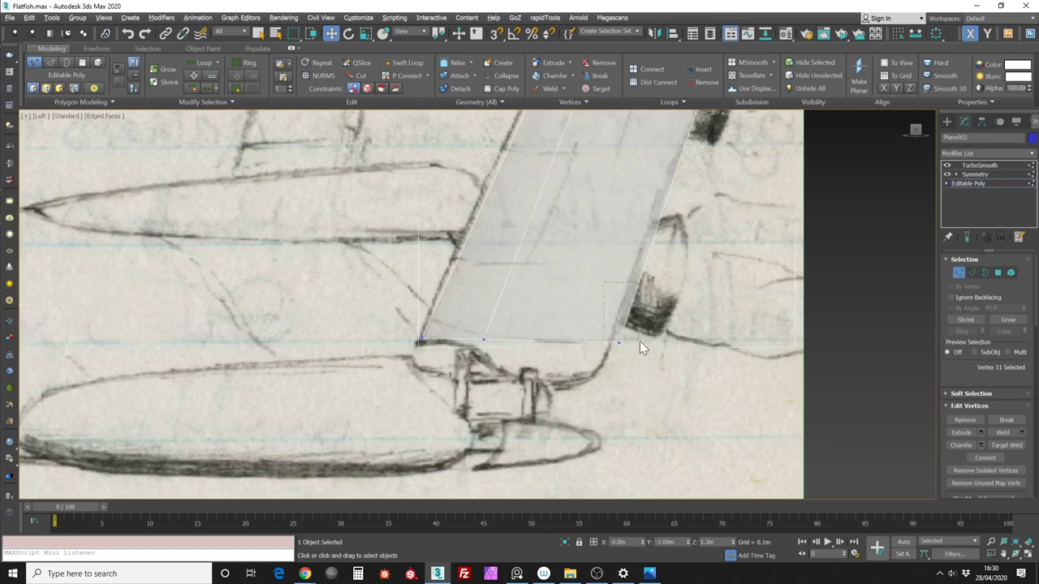
{"action": "left_click_drag", "start_coordinate": [644, 342], "coordinate": [631, 343]}
{"action": "middle_click_drag", "start_coordinate": [491, 302], "coordinate": [558, 324]}
{"action": "scroll", "coordinate": [528, 285], "scroll_direction": "down", "scroll_amount": 4}
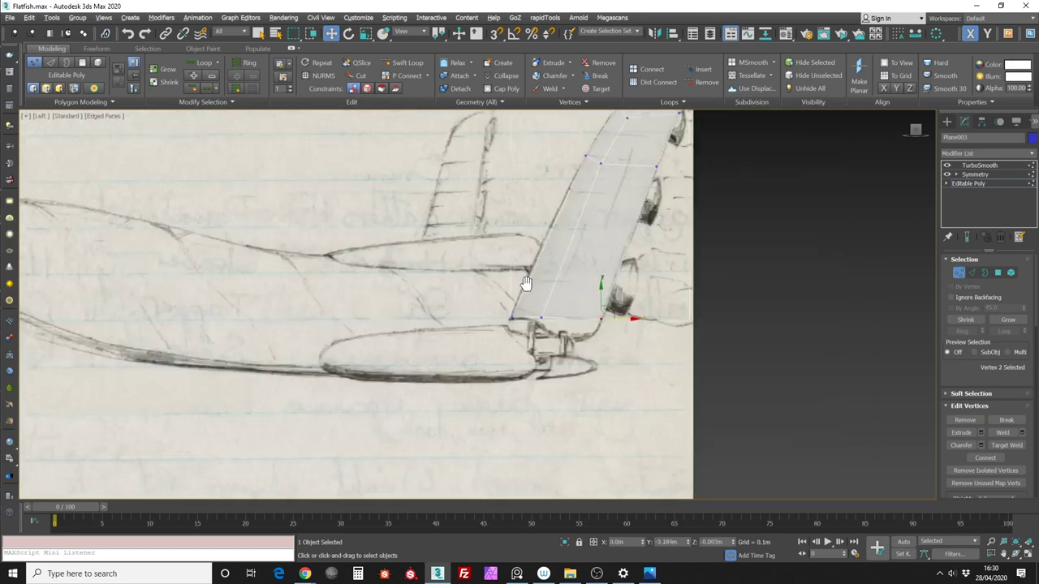
Add an edge loop across the lower half of the fin with Swift Loop and fit its two front vertices to the sketch
{"action": "middle_click_drag", "start_coordinate": [573, 165], "coordinate": [530, 226]}
{"action": "left_click", "coordinate": [406, 63]}
{"action": "left_click", "coordinate": [535, 299]}
{"action": "key", "text": "w"}
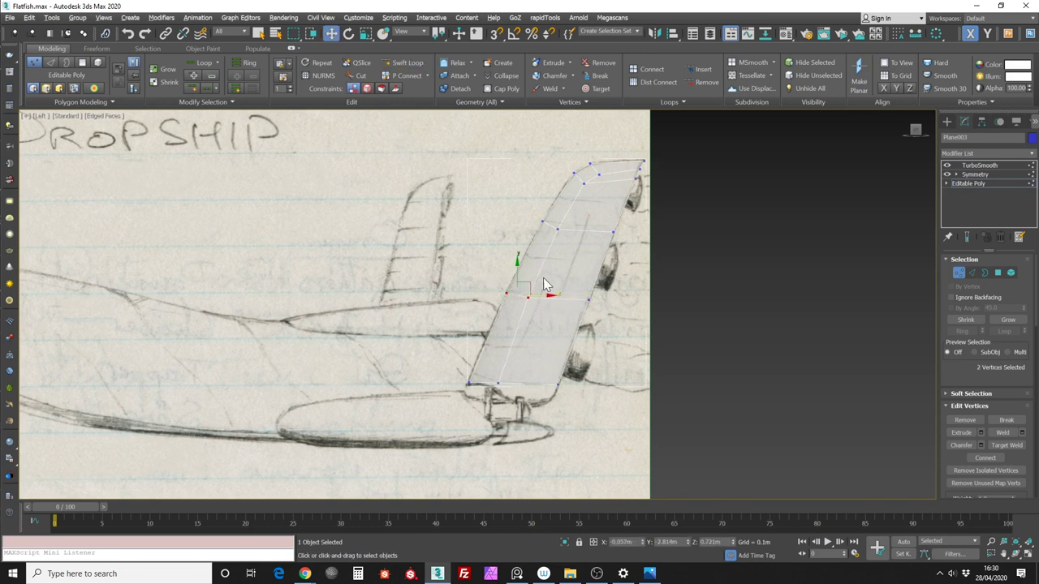
Lower the upper trailing-edge vertex along the sketch line and raise the inner vertex beneath the fin tip to level that row
{"action": "scroll", "coordinate": [543, 278], "scroll_direction": "up", "scroll_amount": 6}
{"action": "left_click_drag", "start_coordinate": [553, 229], "coordinate": [572, 243]}
{"action": "middle_click_drag", "start_coordinate": [519, 235], "coordinate": [538, 245]}
{"action": "scroll", "coordinate": [540, 235], "scroll_direction": "up", "scroll_amount": 2}
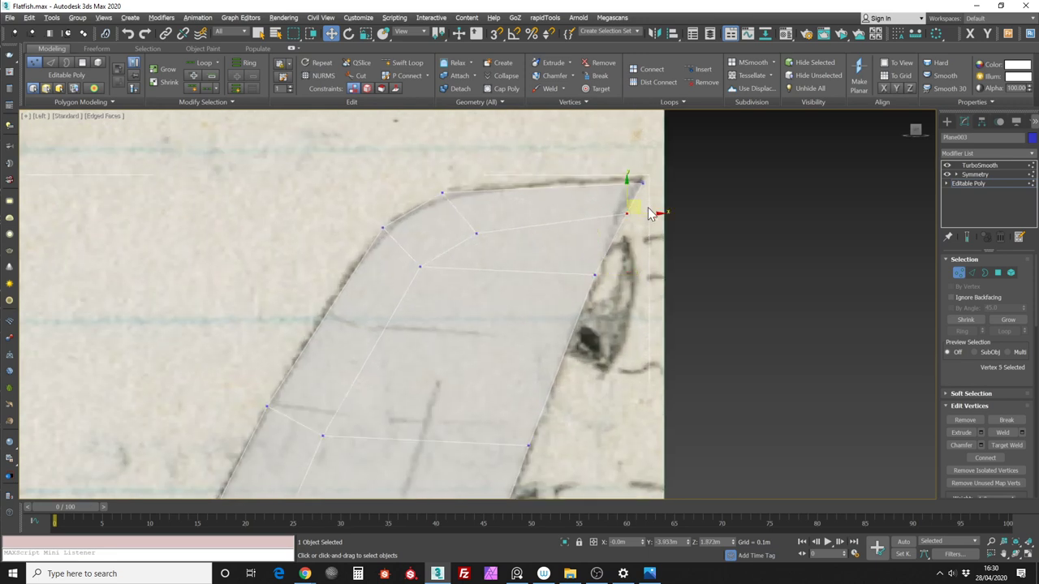
{"action": "left_click_drag", "start_coordinate": [637, 198], "coordinate": [626, 210]}
{"action": "middle_click_drag", "start_coordinate": [476, 213], "coordinate": [517, 236]}
{"action": "left_click", "coordinate": [526, 254]}
{"action": "left_click_drag", "start_coordinate": [527, 253], "coordinate": [530, 235]}
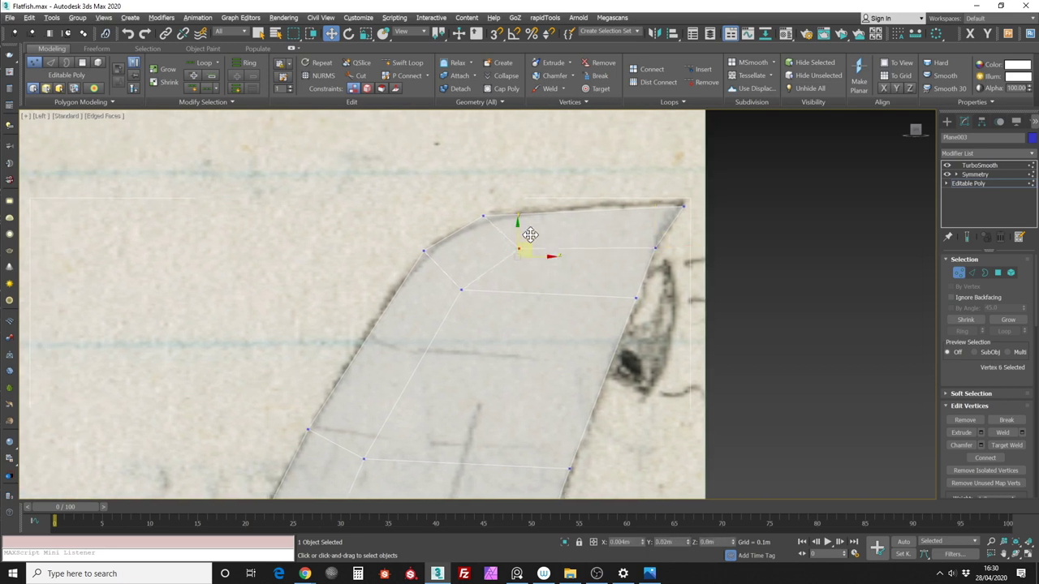
Leave vertex editing and check the smoothed fin against the sketch, keeping the fin selected
{"action": "scroll", "coordinate": [537, 224], "scroll_direction": "down", "scroll_amount": 6}
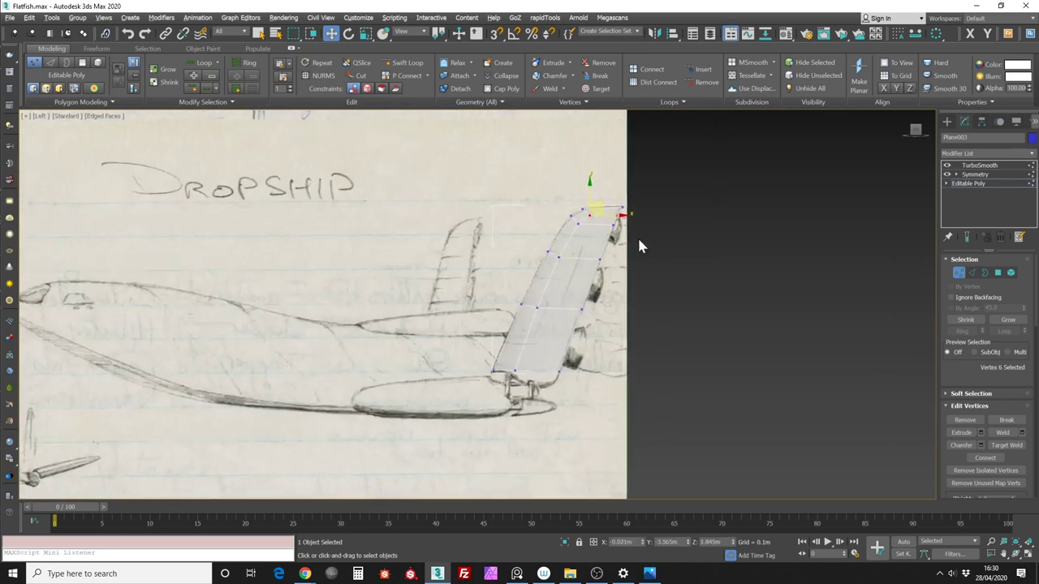
{"action": "left_click", "coordinate": [959, 273]}
{"action": "left_click", "coordinate": [796, 284]}
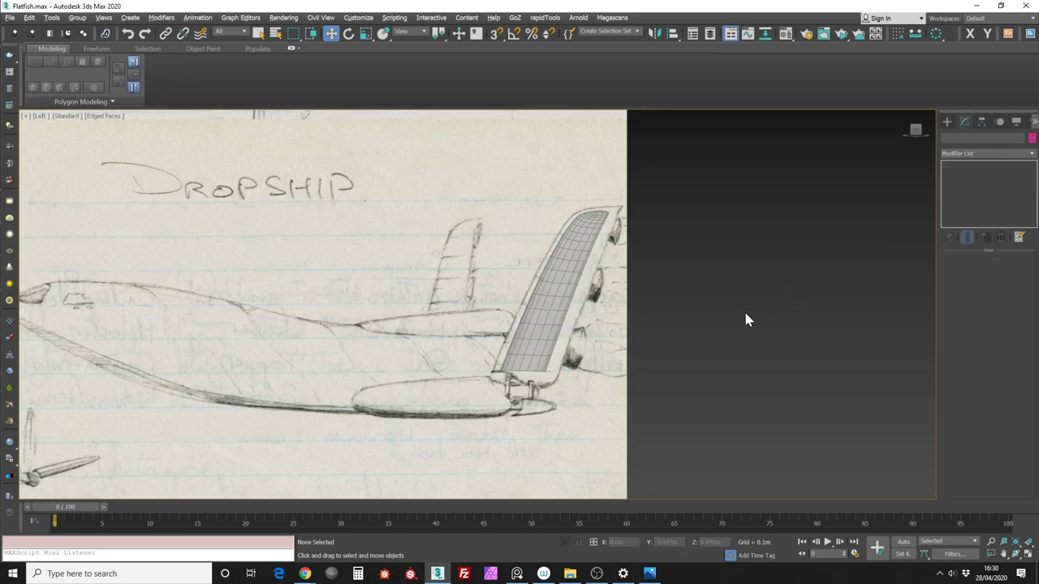
{"action": "key", "text": "ctrl+z"}
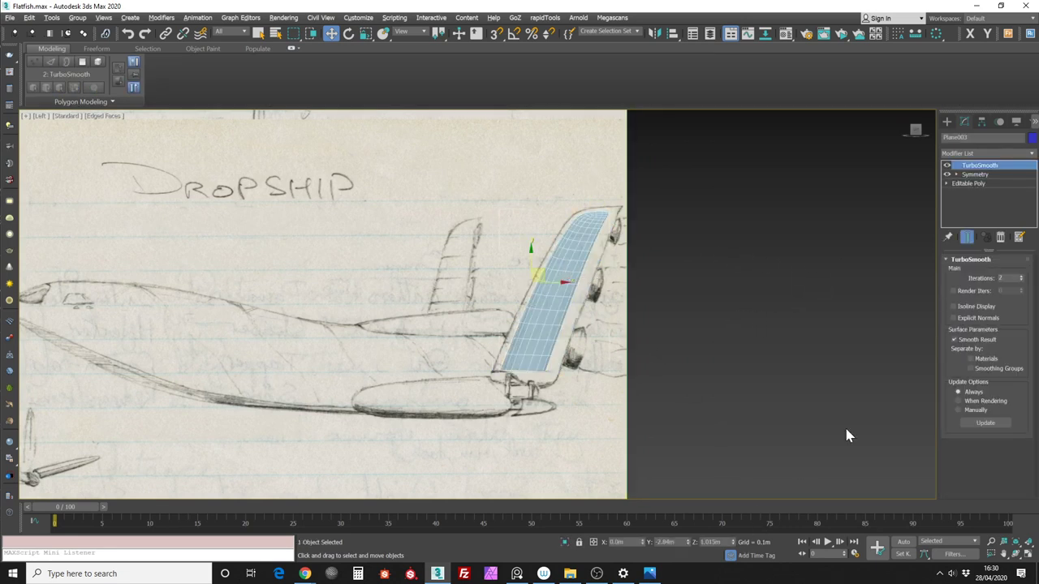
Add support loops close to the fin's trailing edge and along its leading edge and tip with Swift Loop on the base mesh
{"action": "left_click", "coordinate": [999, 184]}
{"action": "scroll", "coordinate": [641, 272], "scroll_direction": "up", "scroll_amount": 3}
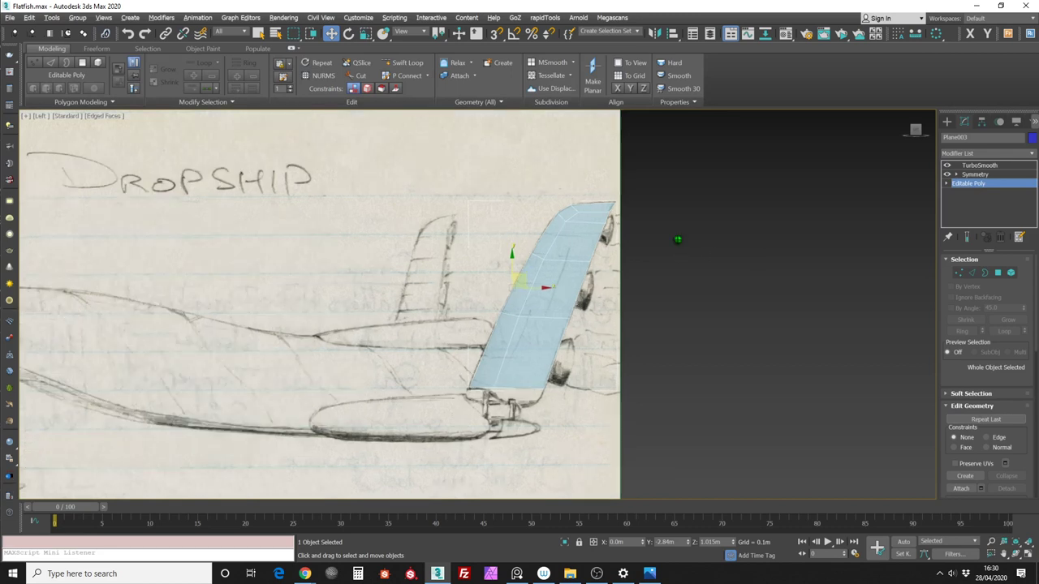
{"action": "left_click", "coordinate": [405, 62]}
{"action": "scroll", "coordinate": [622, 185], "scroll_direction": "up", "scroll_amount": 2}
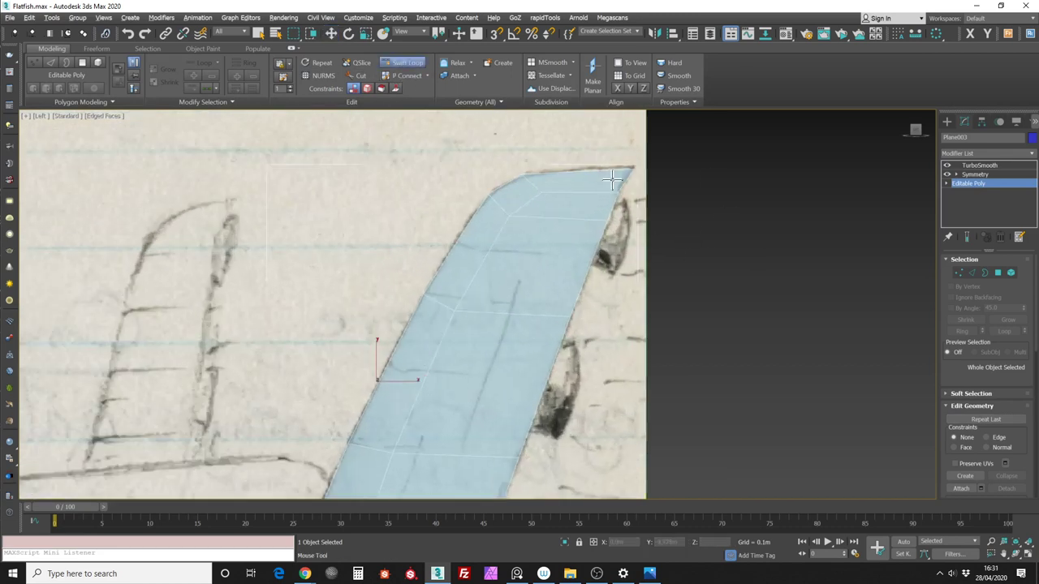
{"action": "scroll", "coordinate": [627, 171], "scroll_direction": "up", "scroll_amount": 2}
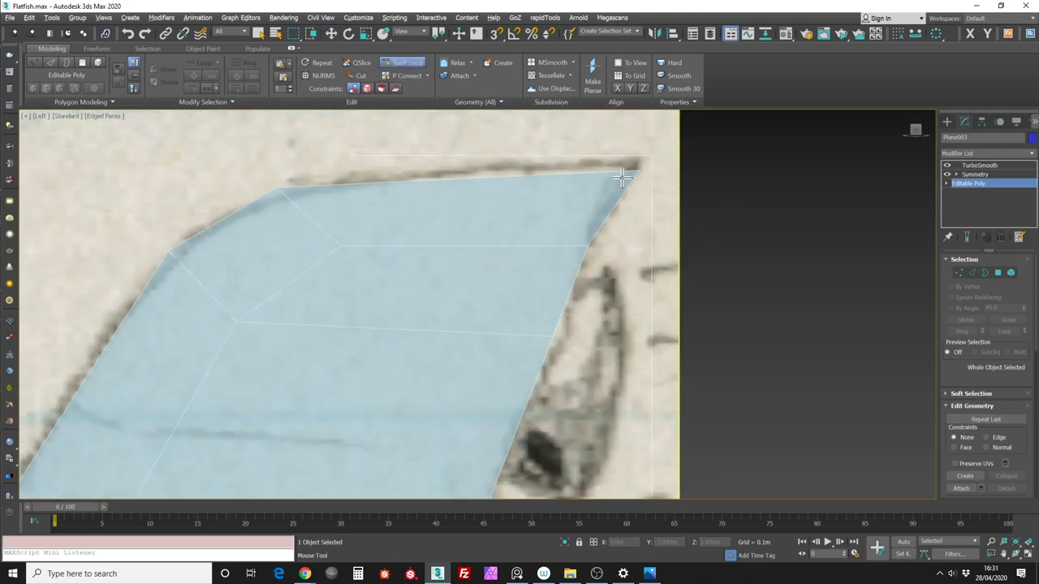
{"action": "middle_click_drag", "start_coordinate": [408, 203], "coordinate": [530, 206]}
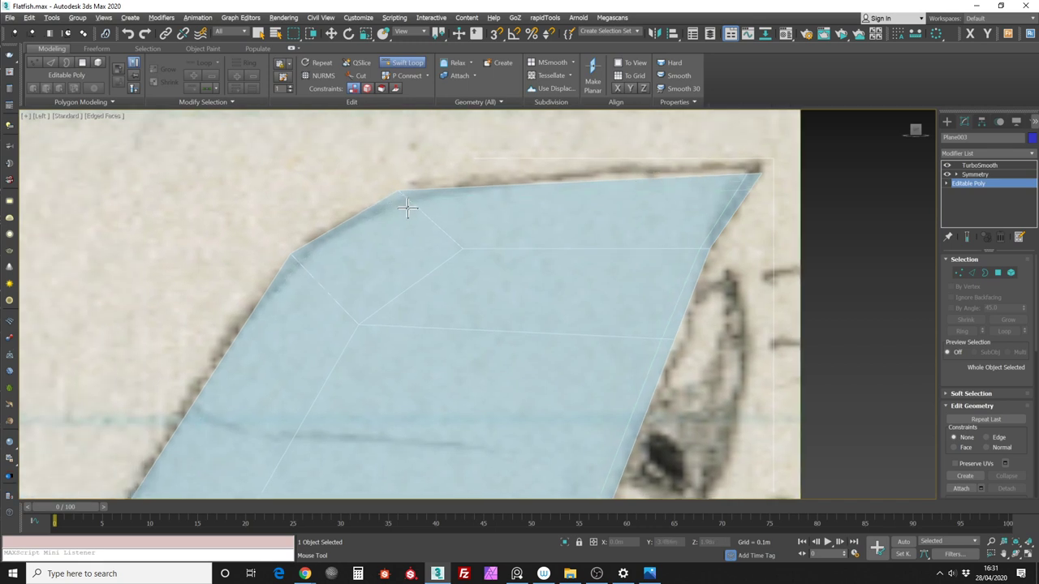
{"action": "scroll", "coordinate": [421, 209], "scroll_direction": "down", "scroll_amount": 5}
{"action": "right_click", "coordinate": [430, 260]}
{"action": "left_click", "coordinate": [648, 199]}
{"action": "middle_click_drag", "start_coordinate": [519, 197], "coordinate": [688, 176]}
{"action": "left_click", "coordinate": [619, 199]}
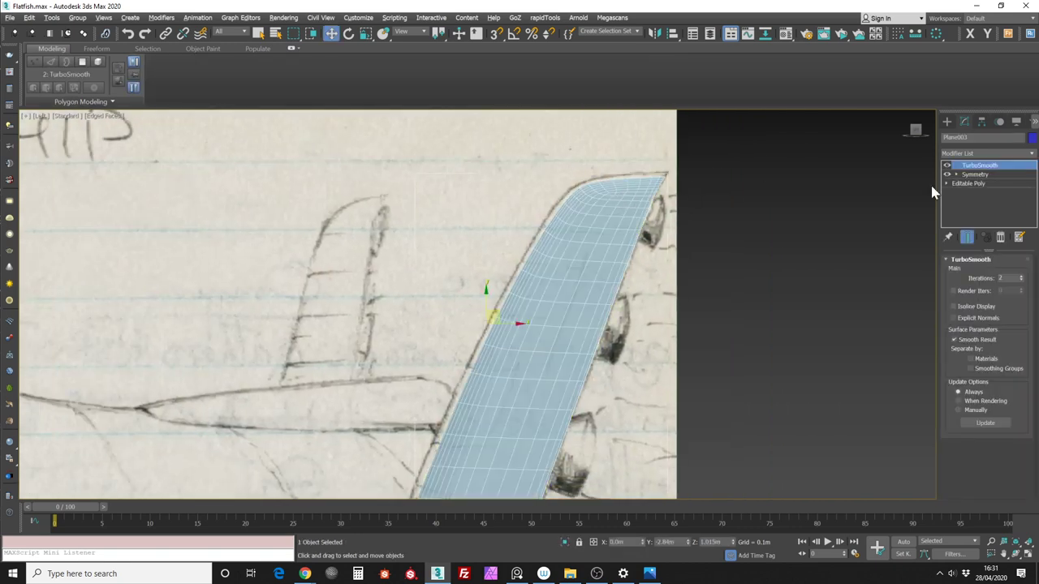
Select the four front edges of the loop behind the leading edge and move them forward along Y toward the leading edge
{"action": "left_click", "coordinate": [968, 185]}
{"action": "left_click", "coordinate": [973, 270]}
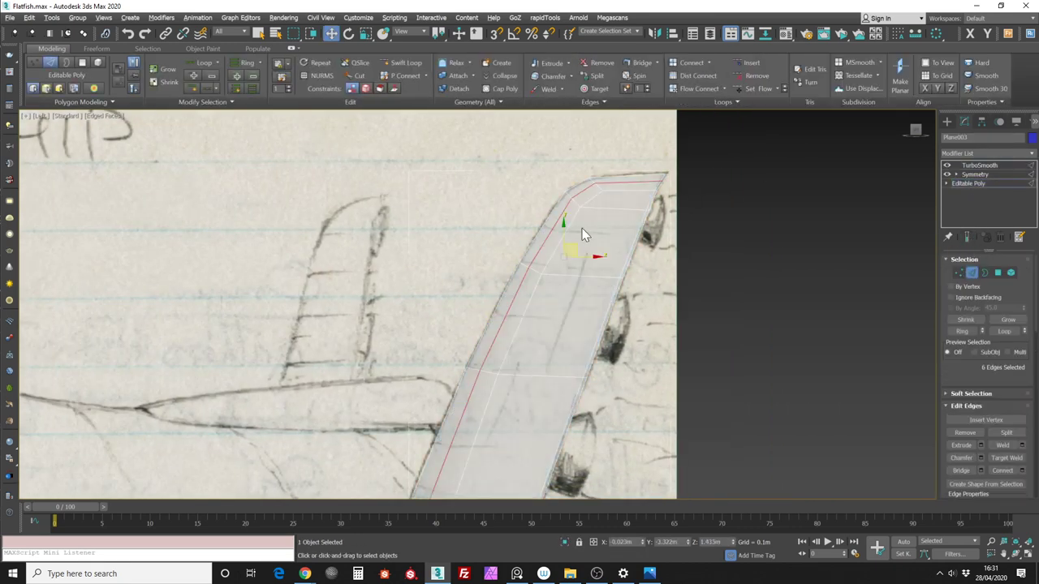
{"action": "double_click", "coordinate": [568, 199]}
{"action": "left_click_drag", "start_coordinate": [582, 256], "coordinate": [582, 258]}
{"action": "left_click", "coordinate": [664, 174], "text": "alt"}
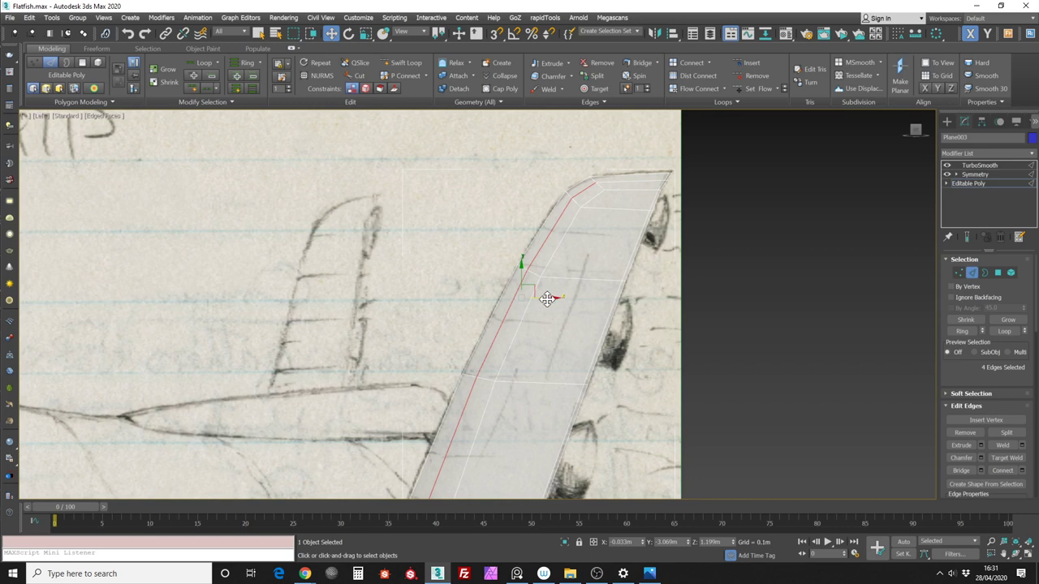
{"action": "mouse_move", "coordinate": [545, 295]}
{"action": "middle_mouse_down", "text": "alt"}
{"action": "mouse_move", "coordinate": [603, 276]}
{"action": "mouse_move", "coordinate": [606, 235]}
{"action": "mouse_move", "coordinate": [587, 241]}
{"action": "mouse_move", "coordinate": [544, 309]}
{"action": "middle_mouse_up", "text": "alt"}
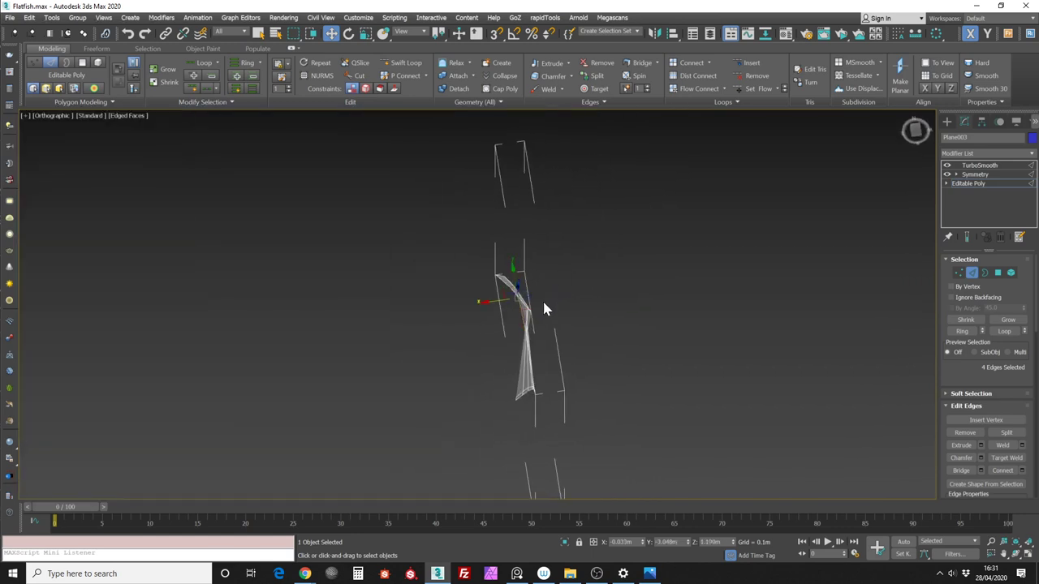
{"action": "left_click_drag", "start_coordinate": [514, 273], "coordinate": [514, 266]}
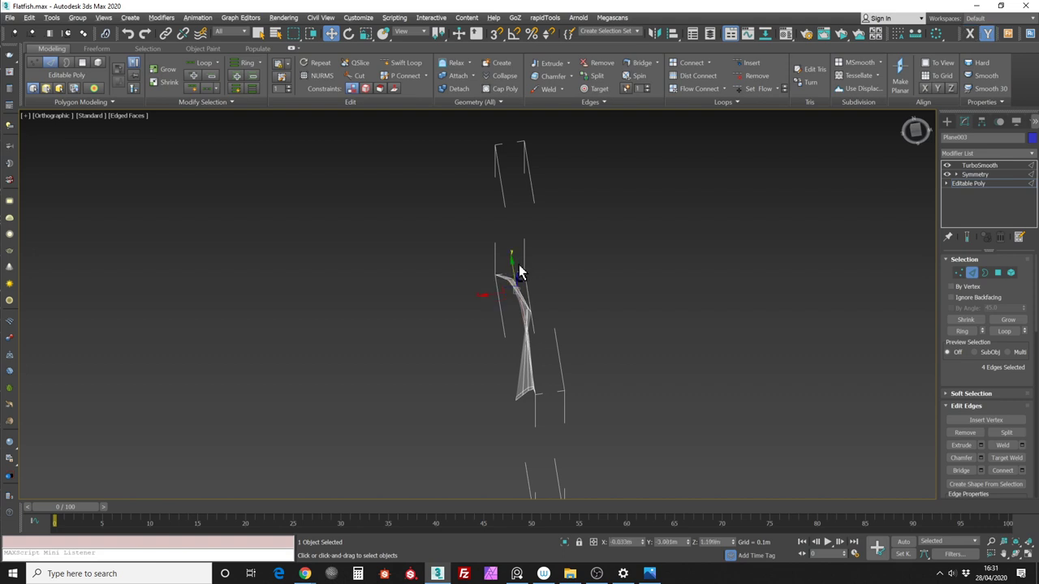
Show the smoothed end result over the base cage, switch to vertex editing and turn off the edged-faces display
{"action": "key", "text": "shift+z"}
{"action": "key", "text": "shift+z"}
{"action": "key", "text": "shift+z"}
{"action": "key", "text": "shift+z"}
{"action": "middle_click_drag", "start_coordinate": [474, 314], "coordinate": [679, 237], "text": "alt"}
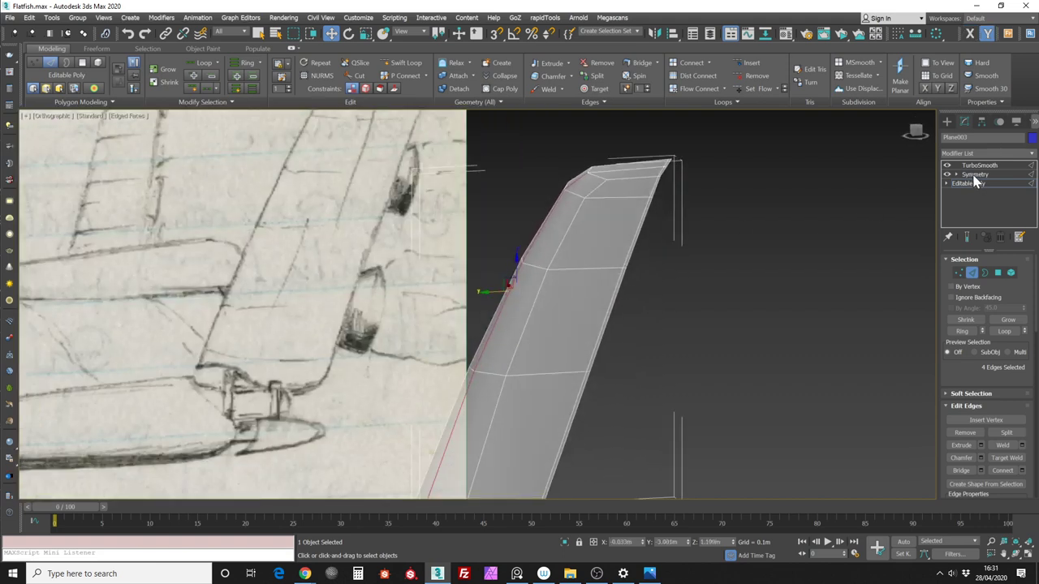
{"action": "left_click", "coordinate": [967, 237]}
{"action": "mouse_move", "coordinate": [616, 248]}
{"action": "middle_mouse_down", "text": "alt"}
{"action": "mouse_move", "coordinate": [571, 271]}
{"action": "mouse_move", "coordinate": [603, 252]}
{"action": "middle_mouse_up", "text": "alt"}
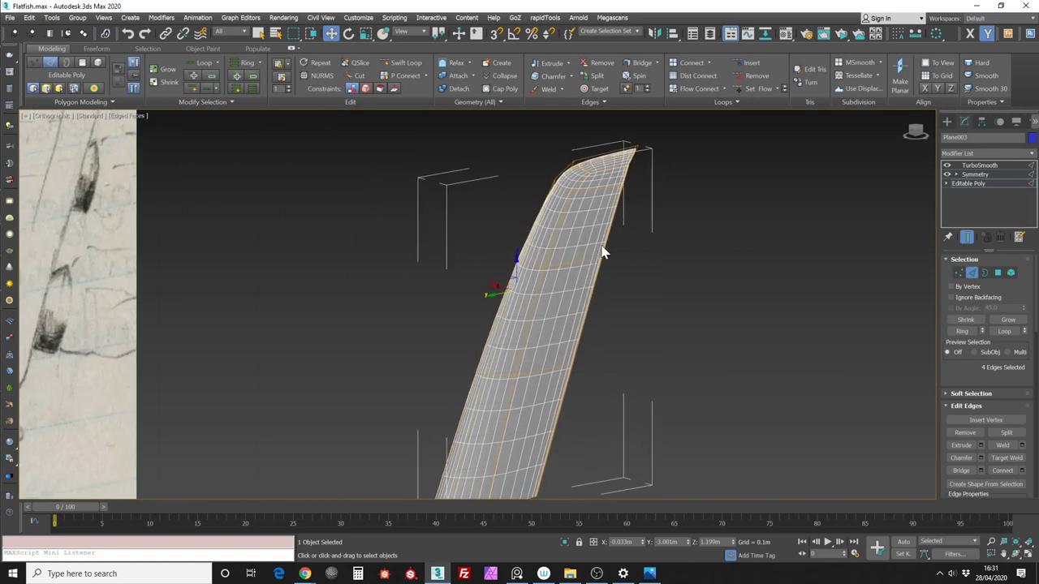
{"action": "left_click", "coordinate": [959, 273]}
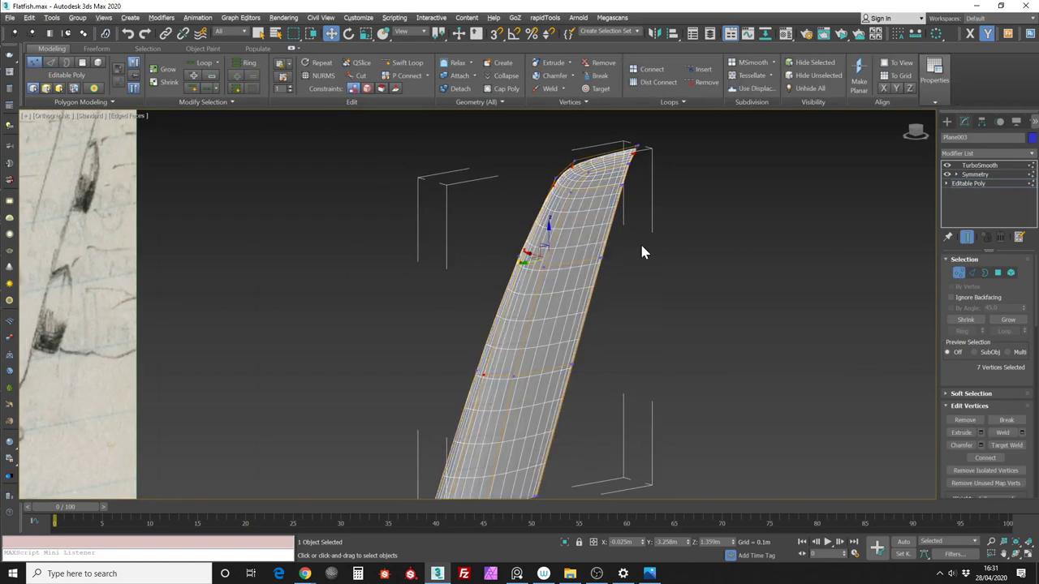
{"action": "key", "text": "F4"}
Adjust individual vertices of the inner loop behind the fin's leading edge to even out the smoothed surface
{"action": "mouse_move", "coordinate": [569, 270]}
{"action": "middle_mouse_down", "text": "alt"}
{"action": "mouse_move", "coordinate": [603, 227]}
{"action": "mouse_move", "coordinate": [609, 237]}
{"action": "mouse_move", "coordinate": [559, 227]}
{"action": "mouse_move", "coordinate": [569, 280]}
{"action": "middle_mouse_up", "text": "alt"}
{"action": "scroll", "coordinate": [543, 268], "scroll_direction": "up", "scroll_amount": 6}
{"action": "left_click", "coordinate": [774, 219]}
{"action": "left_click", "coordinate": [506, 264]}
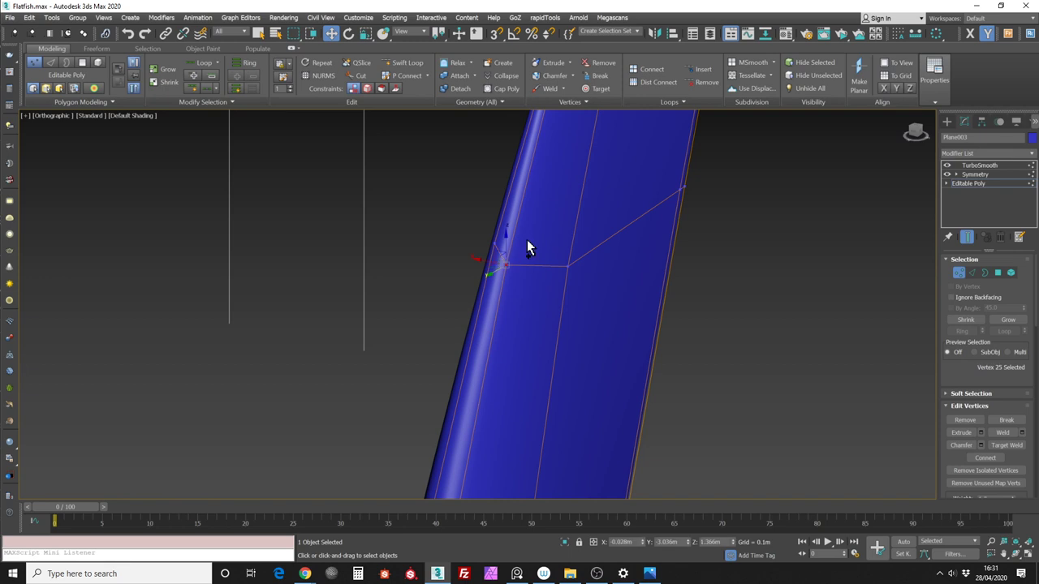
{"action": "scroll", "coordinate": [529, 244], "scroll_direction": "down", "scroll_amount": 7}
{"action": "middle_click_drag", "start_coordinate": [528, 244], "coordinate": [460, 288], "text": "alt"}
{"action": "scroll", "coordinate": [508, 233], "scroll_direction": "up", "scroll_amount": 2}
{"action": "left_click_drag", "start_coordinate": [526, 238], "coordinate": [535, 235]}
{"action": "left_click", "coordinate": [594, 149]}
{"action": "mouse_move", "coordinate": [610, 146]}
{"action": "middle_mouse_down"}
{"action": "mouse_move", "coordinate": [547, 239]}
{"action": "mouse_move", "coordinate": [534, 235]}
{"action": "middle_mouse_up"}
{"action": "left_click_drag", "start_coordinate": [538, 239], "coordinate": [532, 235]}
Move the inner vertices of the upper and middle rows along X to even the fin's thickness as seen from the front
{"action": "left_click", "coordinate": [566, 231]}
{"action": "mouse_move", "coordinate": [575, 230]}
{"action": "middle_mouse_down", "text": "alt"}
{"action": "mouse_move", "coordinate": [528, 219]}
{"action": "mouse_move", "coordinate": [580, 251]}
{"action": "mouse_move", "coordinate": [589, 273]}
{"action": "mouse_move", "coordinate": [591, 229]}
{"action": "mouse_move", "coordinate": [630, 260]}
{"action": "mouse_move", "coordinate": [649, 208]}
{"action": "mouse_move", "coordinate": [665, 267]}
{"action": "mouse_move", "coordinate": [722, 254]}
{"action": "mouse_move", "coordinate": [740, 225]}
{"action": "mouse_move", "coordinate": [700, 289]}
{"action": "mouse_move", "coordinate": [656, 273]}
{"action": "mouse_move", "coordinate": [645, 220]}
{"action": "mouse_move", "coordinate": [645, 249]}
{"action": "middle_mouse_up", "text": "alt"}
{"action": "left_click", "coordinate": [595, 217]}
{"action": "left_click", "coordinate": [574, 202]}
{"action": "left_click", "coordinate": [556, 243]}
{"action": "mouse_move", "coordinate": [557, 239]}
{"action": "middle_mouse_down", "text": "alt"}
{"action": "mouse_move", "coordinate": [568, 246]}
{"action": "mouse_move", "coordinate": [568, 236]}
{"action": "mouse_move", "coordinate": [529, 241]}
{"action": "mouse_move", "coordinate": [557, 241]}
{"action": "mouse_move", "coordinate": [594, 291]}
{"action": "mouse_move", "coordinate": [582, 300]}
{"action": "mouse_move", "coordinate": [575, 220]}
{"action": "mouse_move", "coordinate": [535, 237]}
{"action": "mouse_move", "coordinate": [533, 250]}
{"action": "middle_mouse_up", "text": "alt"}
{"action": "left_click", "coordinate": [567, 246]}
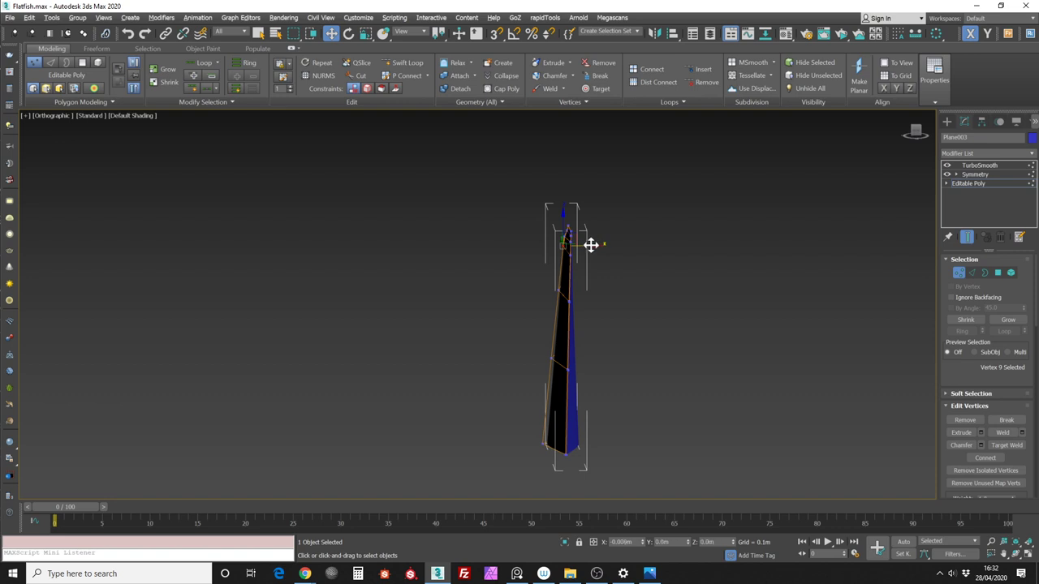
{"action": "left_click", "coordinate": [916, 132]}
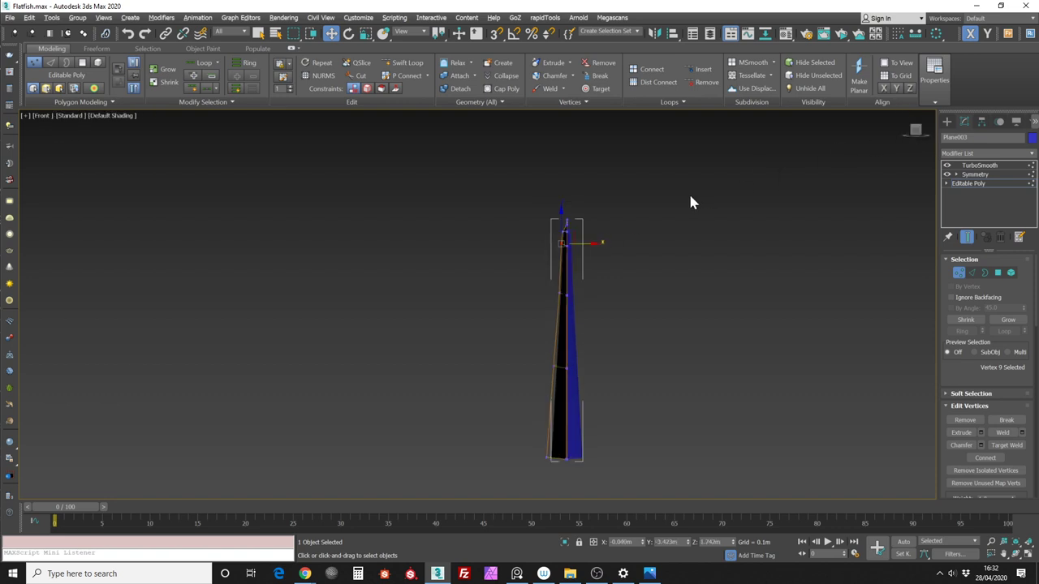
{"action": "left_click", "coordinate": [543, 306]}
{"action": "left_click", "coordinate": [537, 299]}
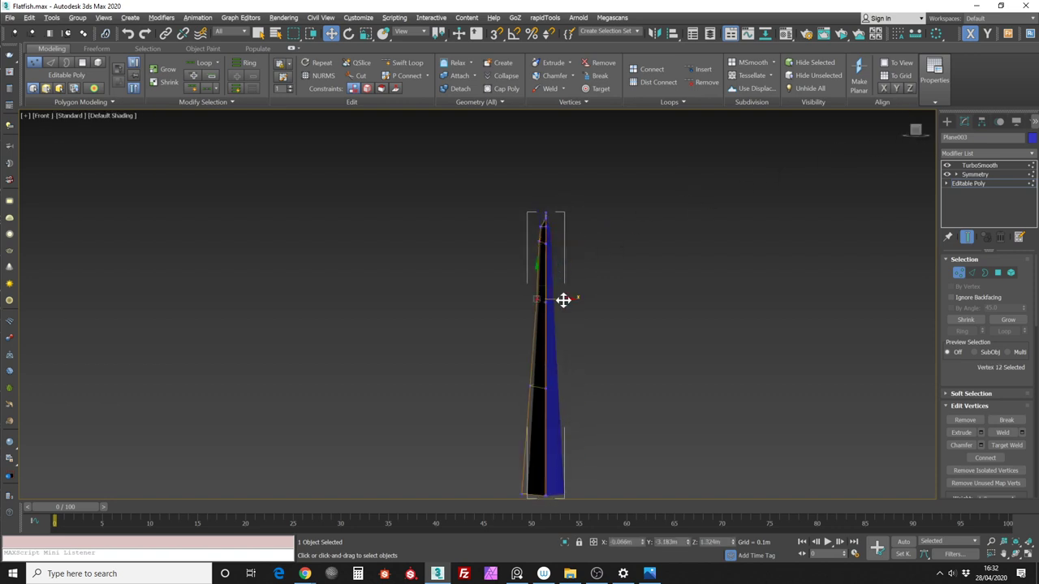
{"action": "scroll", "coordinate": [533, 252], "scroll_direction": "up", "scroll_amount": 3}
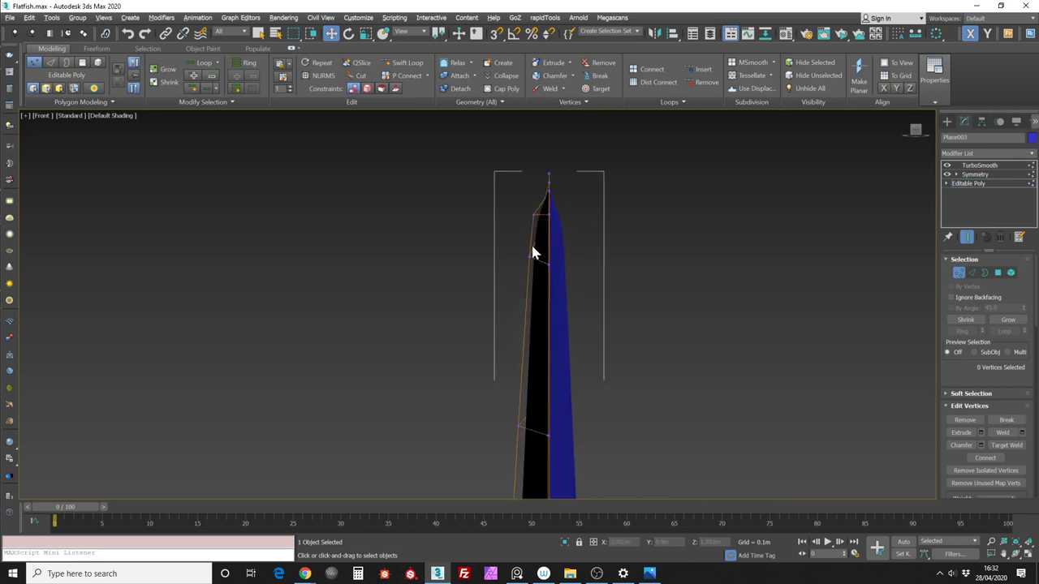
Reposition the support loop's vertex at the curved front of the fin tip along X and raise it on Z
{"action": "left_click", "coordinate": [528, 257]}
{"action": "middle_click_drag", "start_coordinate": [536, 214], "coordinate": [566, 251]}
{"action": "left_click_drag", "start_coordinate": [568, 252], "coordinate": [555, 262]}
{"action": "middle_click_drag", "start_coordinate": [554, 263], "coordinate": [566, 229], "text": "alt"}
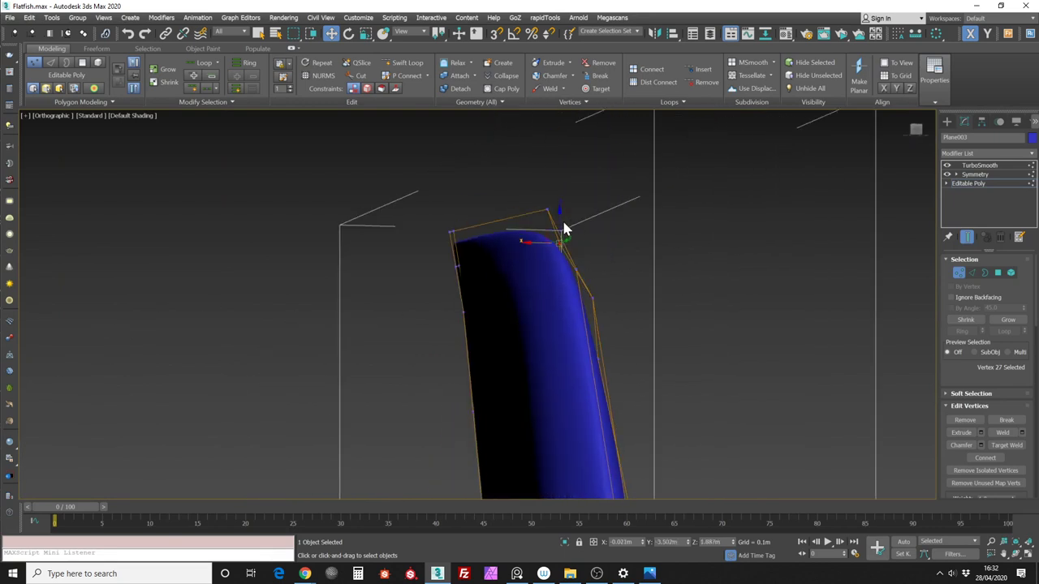
{"action": "left_click_drag", "start_coordinate": [558, 222], "coordinate": [559, 211]}
{"action": "middle_click_drag", "start_coordinate": [560, 211], "coordinate": [626, 232], "text": "alt"}
{"action": "scroll", "coordinate": [625, 232], "scroll_direction": "down", "scroll_amount": 5}
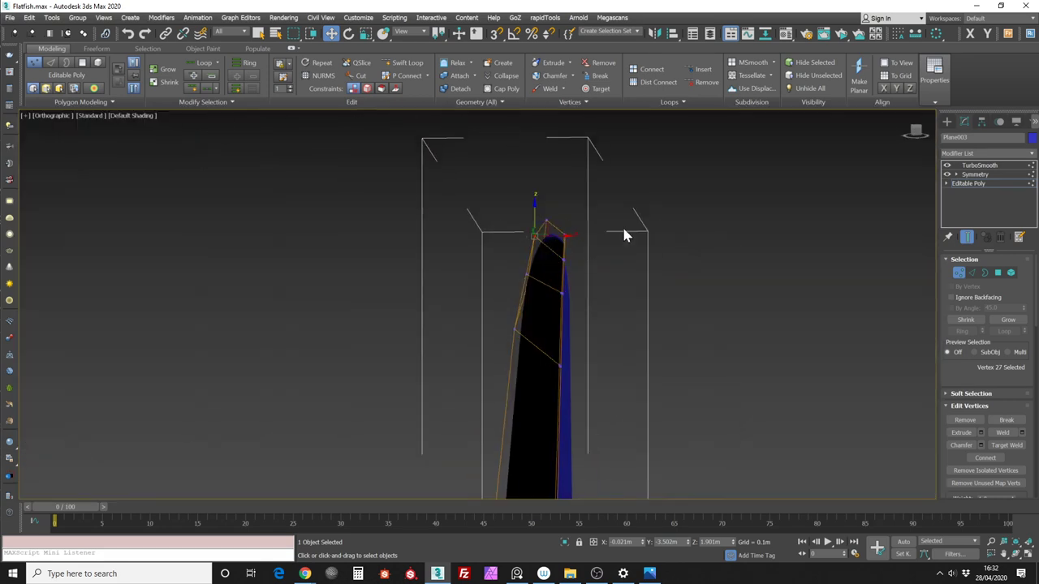
Examine the fin tip's taper and symmetry in the front view and from the side
{"action": "left_click", "coordinate": [921, 131]}
{"action": "scroll", "coordinate": [570, 251], "scroll_direction": "up", "scroll_amount": 4}
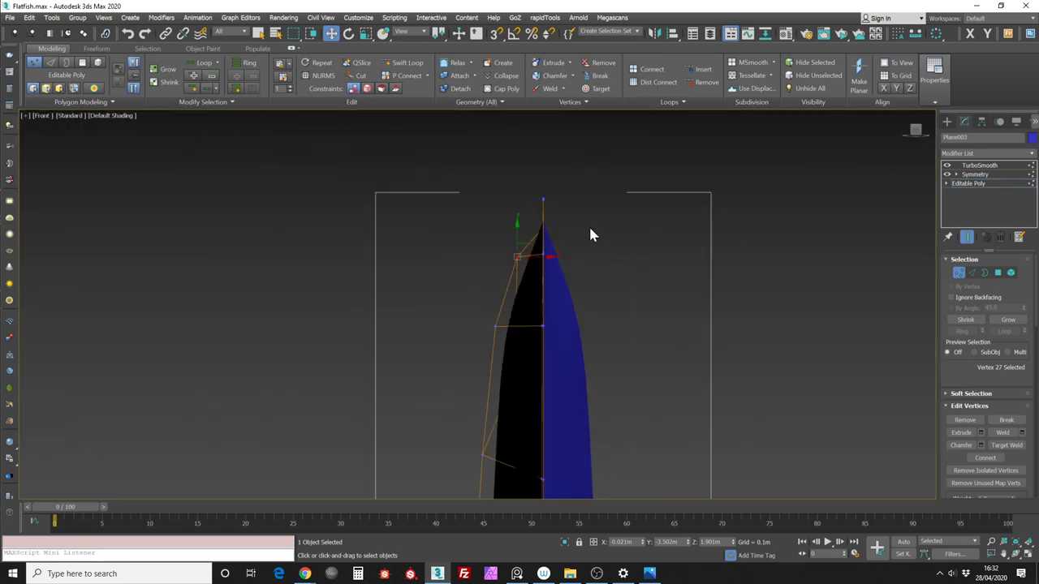
{"action": "left_click", "coordinate": [590, 229]}
{"action": "scroll", "coordinate": [547, 258], "scroll_direction": "up", "scroll_amount": 4}
{"action": "scroll", "coordinate": [544, 253], "scroll_direction": "up", "scroll_amount": 2}
{"action": "scroll", "coordinate": [534, 245], "scroll_direction": "down", "scroll_amount": 4}
{"action": "mouse_move", "coordinate": [534, 245]}
{"action": "middle_mouse_down", "text": "alt"}
{"action": "mouse_move", "coordinate": [620, 314]}
{"action": "mouse_move", "coordinate": [576, 302]}
{"action": "mouse_move", "coordinate": [852, 204]}
{"action": "middle_mouse_up", "text": "alt"}
{"action": "scroll", "coordinate": [568, 303], "scroll_direction": "down", "scroll_amount": 4}
Select the four-edge support loop beside the trailing edge and shift it along X to adjust the rear edge's thickness
{"action": "left_click", "coordinate": [973, 273]}
{"action": "scroll", "coordinate": [533, 233], "scroll_direction": "up", "scroll_amount": 4}
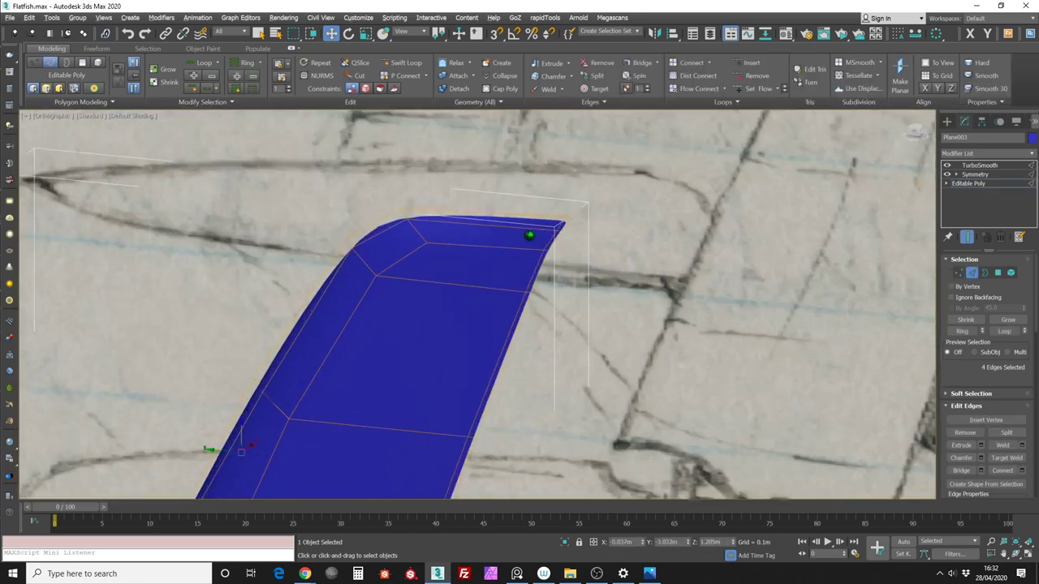
{"action": "double_click", "coordinate": [582, 239]}
{"action": "mouse_move", "coordinate": [647, 241]}
{"action": "middle_mouse_down", "text": "alt"}
{"action": "mouse_move", "coordinate": [550, 269]}
{"action": "mouse_move", "coordinate": [525, 258]}
{"action": "mouse_move", "coordinate": [531, 292]}
{"action": "mouse_move", "coordinate": [522, 239]}
{"action": "mouse_move", "coordinate": [511, 283]}
{"action": "mouse_move", "coordinate": [561, 221]}
{"action": "mouse_move", "coordinate": [577, 180]}
{"action": "mouse_move", "coordinate": [549, 204]}
{"action": "middle_mouse_up", "text": "alt"}
{"action": "left_click_drag", "start_coordinate": [538, 222], "coordinate": [535, 219]}
{"action": "middle_click_drag", "start_coordinate": [542, 190], "coordinate": [527, 345], "text": "alt"}
{"action": "scroll", "coordinate": [544, 241], "scroll_direction": "up", "scroll_amount": 5}
{"action": "middle_click_drag", "start_coordinate": [545, 241], "coordinate": [564, 211]}
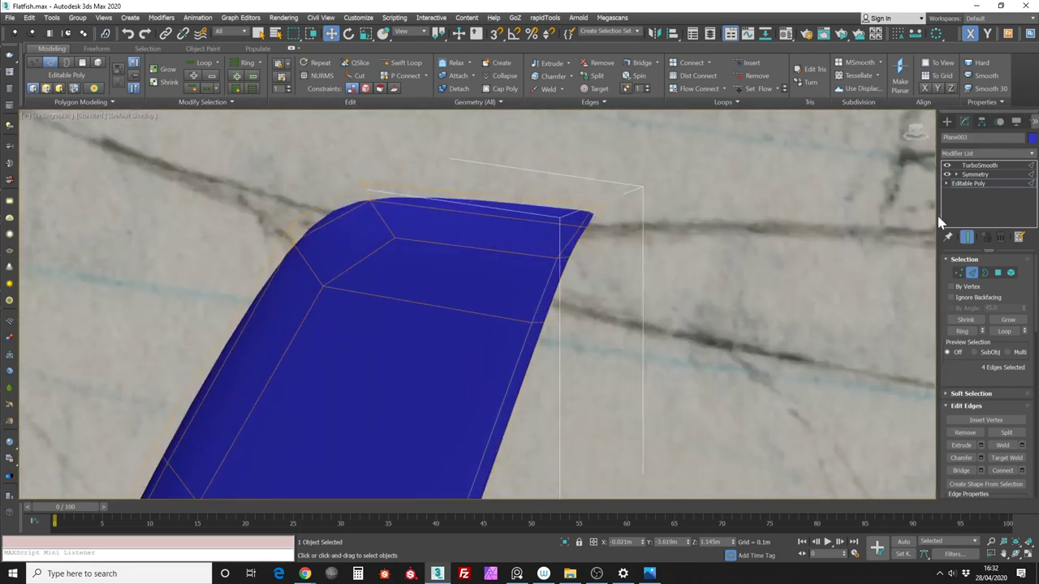
Select the three vertices at the fin tip's rear corner and inspect the corner against the sketch
{"action": "left_click", "coordinate": [959, 273]}
{"action": "scroll", "coordinate": [575, 226], "scroll_direction": "up", "scroll_amount": 4}
{"action": "left_click", "coordinate": [580, 232]}
{"action": "scroll", "coordinate": [585, 229], "scroll_direction": "down", "scroll_amount": 1}
{"action": "mouse_move", "coordinate": [579, 226]}
{"action": "middle_mouse_down", "text": "alt"}
{"action": "mouse_move", "coordinate": [579, 237]}
{"action": "mouse_move", "coordinate": [619, 214]}
{"action": "mouse_move", "coordinate": [575, 216]}
{"action": "mouse_move", "coordinate": [616, 221]}
{"action": "middle_mouse_up", "text": "alt"}
{"action": "left_click", "coordinate": [586, 192]}
{"action": "left_click_drag", "start_coordinate": [586, 193], "coordinate": [614, 239]}
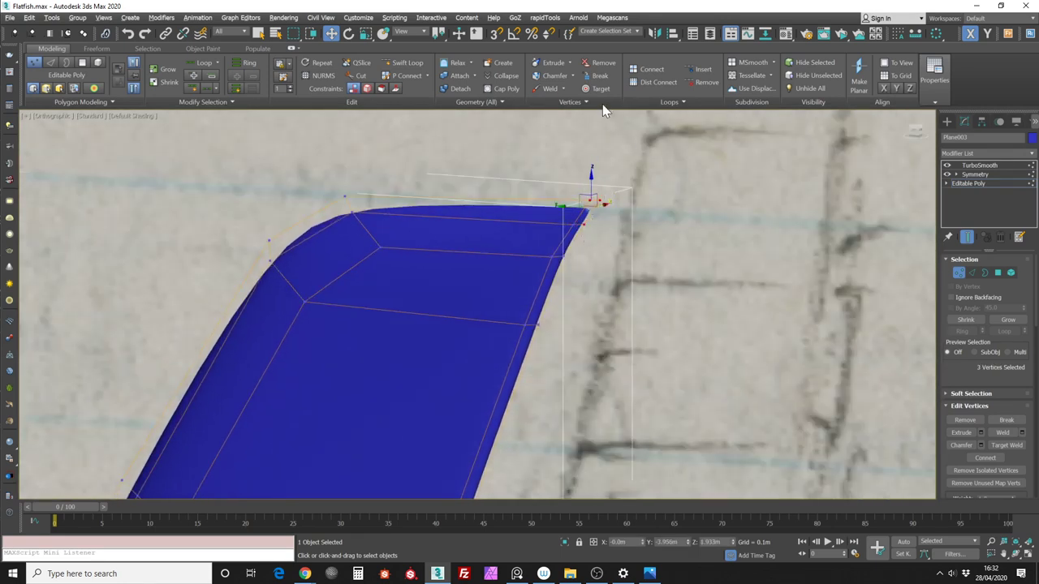
{"action": "left_click", "coordinate": [506, 82]}
{"action": "mouse_move", "coordinate": [533, 144]}
{"action": "middle_mouse_down", "text": "alt"}
{"action": "mouse_move", "coordinate": [528, 203]}
{"action": "mouse_move", "coordinate": [538, 207]}
{"action": "middle_mouse_up", "text": "alt"}
{"action": "left_click_drag", "start_coordinate": [540, 207], "coordinate": [575, 160]}
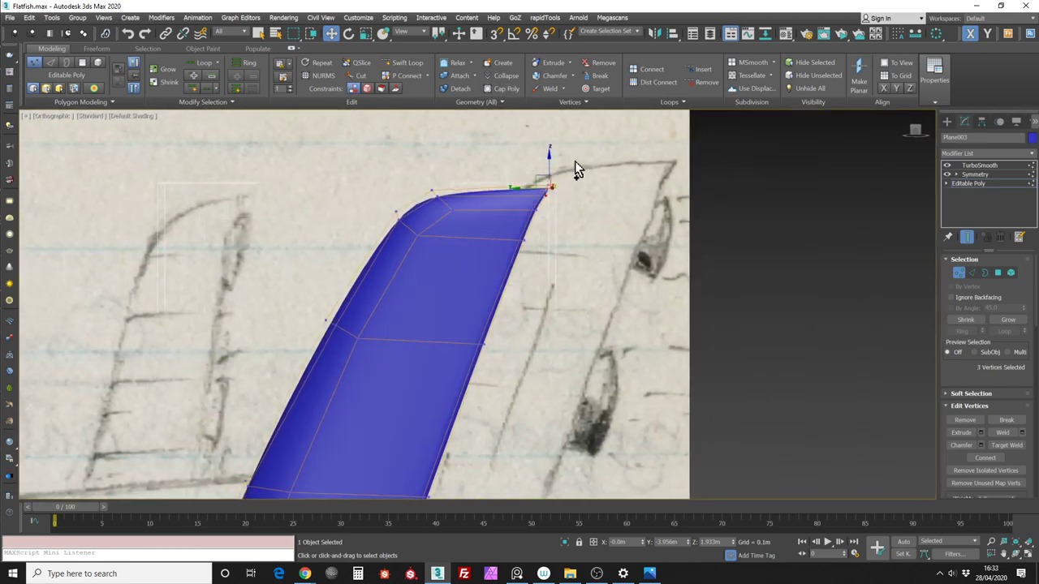
{"action": "left_click", "coordinate": [960, 274]}
{"action": "scroll", "coordinate": [860, 152], "scroll_direction": "down", "scroll_amount": 5}
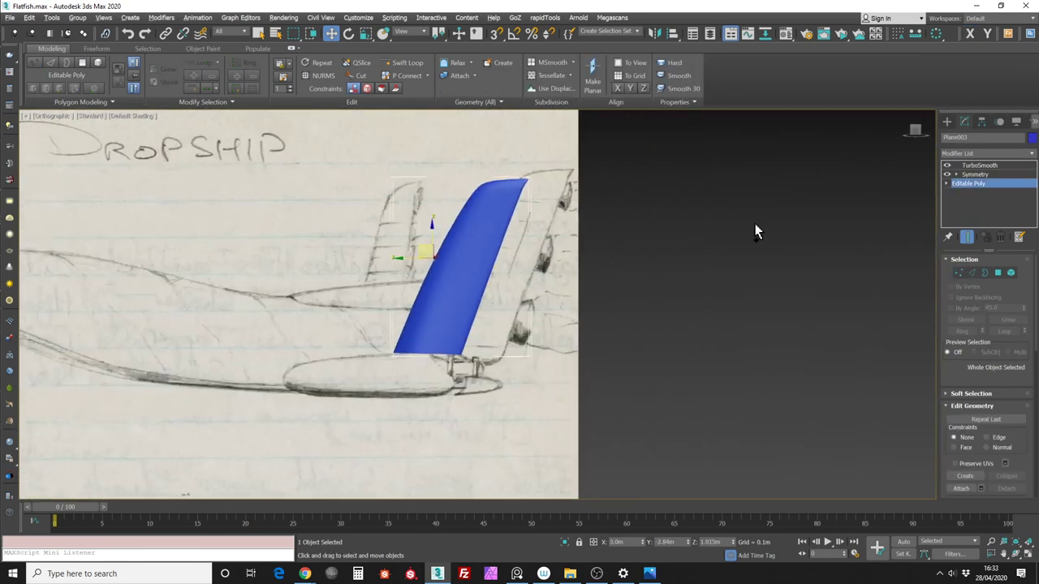
Compare the fin's tip and overall outline with the sketch in the left view
{"action": "left_click", "coordinate": [913, 130]}
{"action": "scroll", "coordinate": [799, 215], "scroll_direction": "up", "scroll_amount": 5}
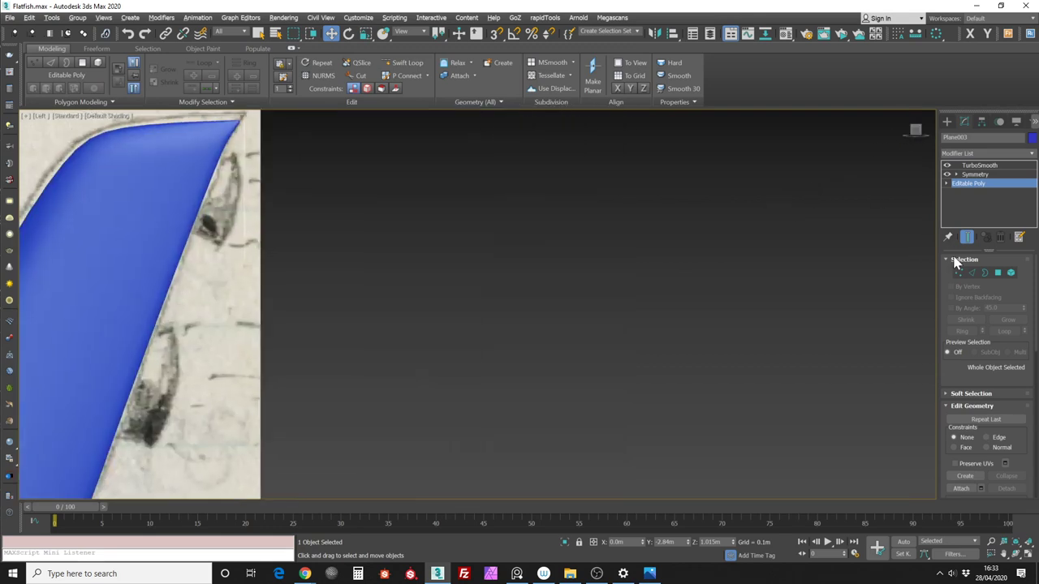
{"action": "left_click", "coordinate": [959, 272]}
{"action": "middle_click_drag", "start_coordinate": [262, 162], "coordinate": [540, 222]}
{"action": "scroll", "coordinate": [556, 191], "scroll_direction": "up", "scroll_amount": 3}
{"action": "left_click_drag", "start_coordinate": [457, 149], "coordinate": [509, 167]}
{"action": "scroll", "coordinate": [528, 168], "scroll_direction": "down", "scroll_amount": 8}
{"action": "middle_click_drag", "start_coordinate": [554, 253], "coordinate": [554, 230]}
{"action": "left_click", "coordinate": [555, 230]}
{"action": "left_click", "coordinate": [858, 292]}
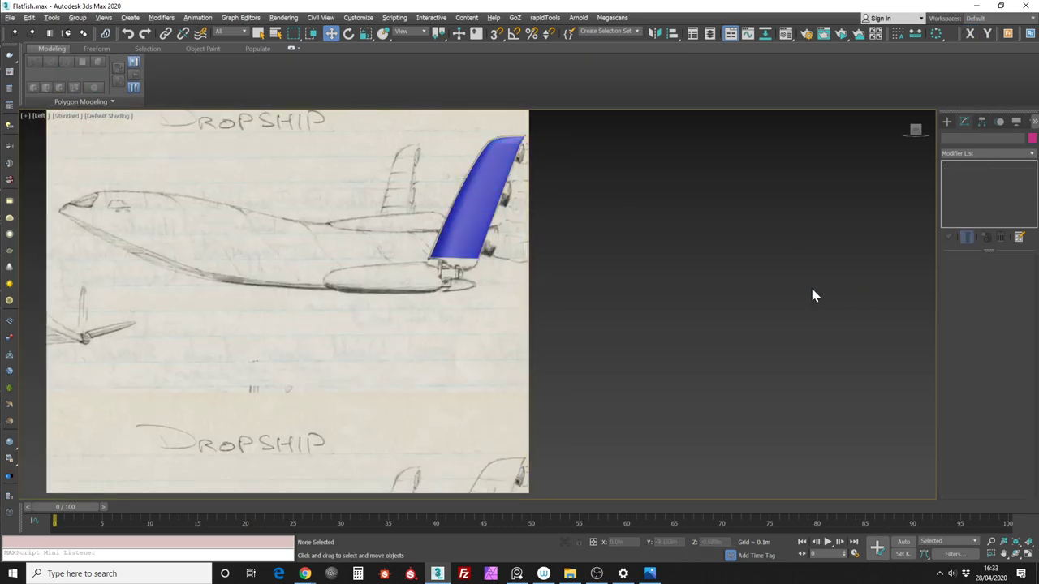
Reselect the fin, pick an edge along its base and compare the base and tip with the sketch
{"action": "scroll", "coordinate": [461, 223], "scroll_direction": "up", "scroll_amount": 5}
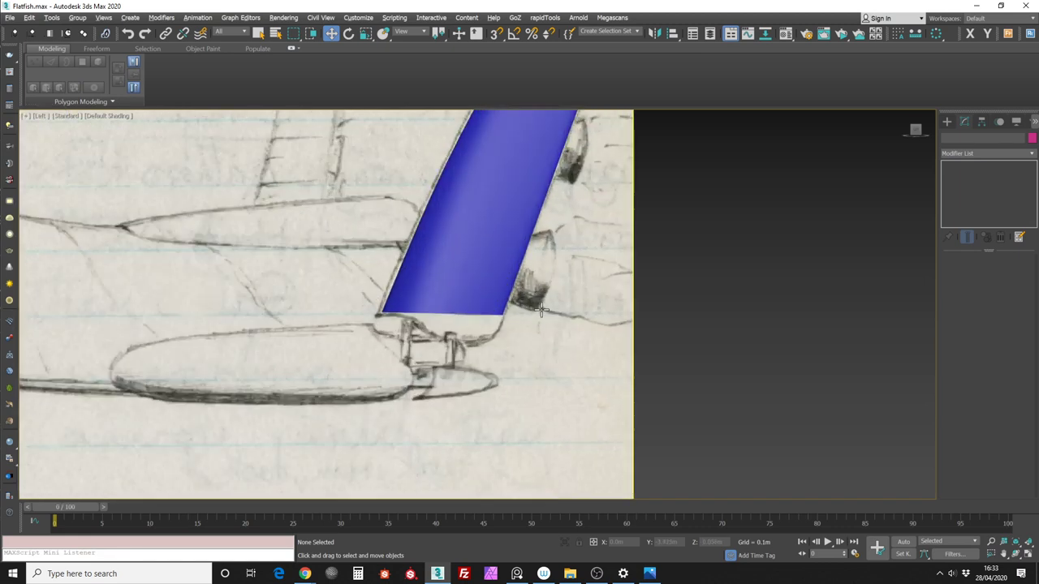
{"action": "left_click", "coordinate": [480, 303]}
{"action": "left_click", "coordinate": [478, 305]}
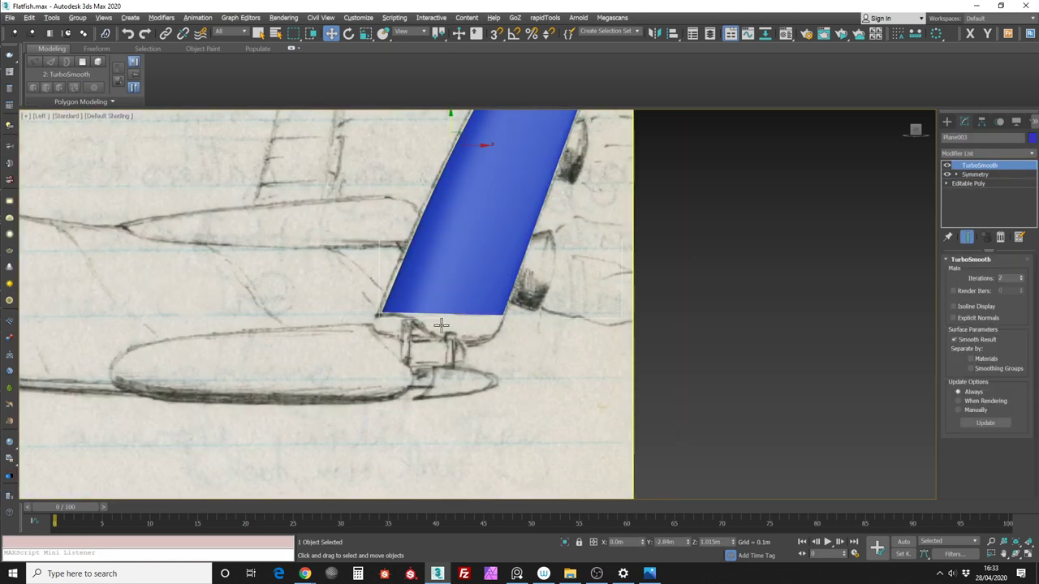
{"action": "left_click", "coordinate": [946, 183]}
{"action": "left_click", "coordinate": [982, 202]}
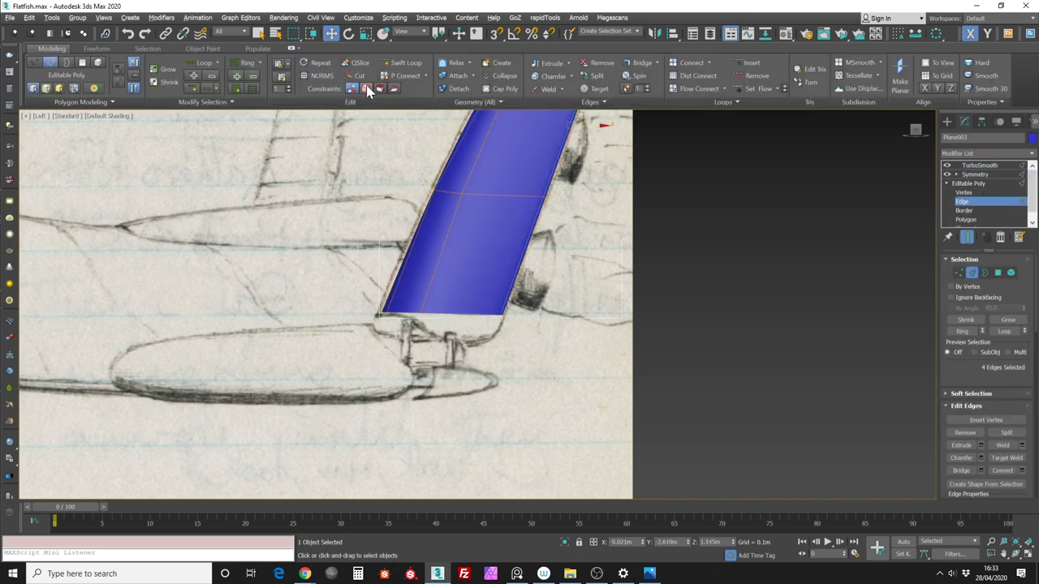
{"action": "scroll", "coordinate": [446, 325], "scroll_direction": "up", "scroll_amount": 3}
{"action": "left_click", "coordinate": [419, 309]}
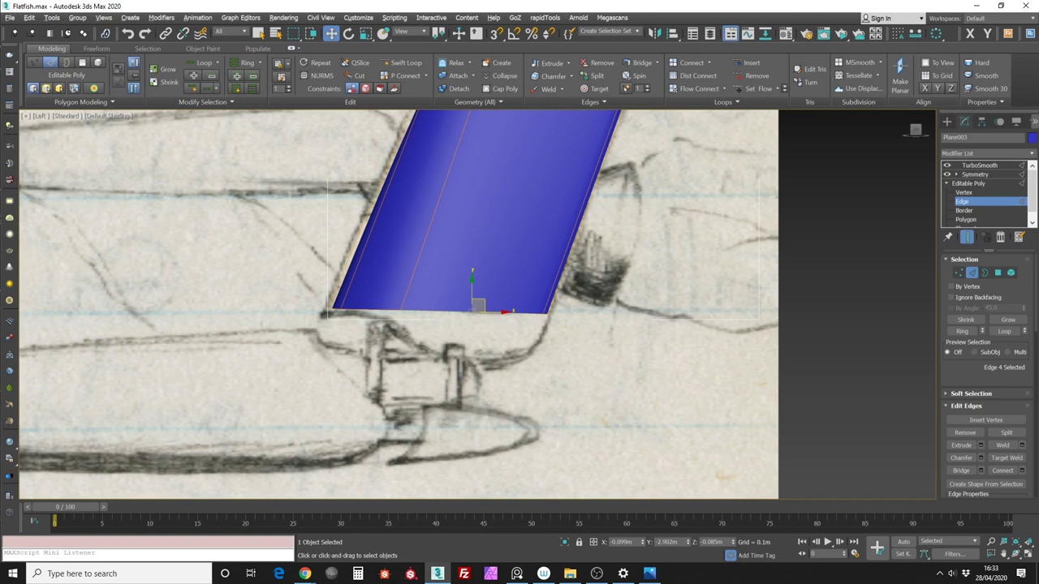
{"action": "key", "text": "alt+Tab"}
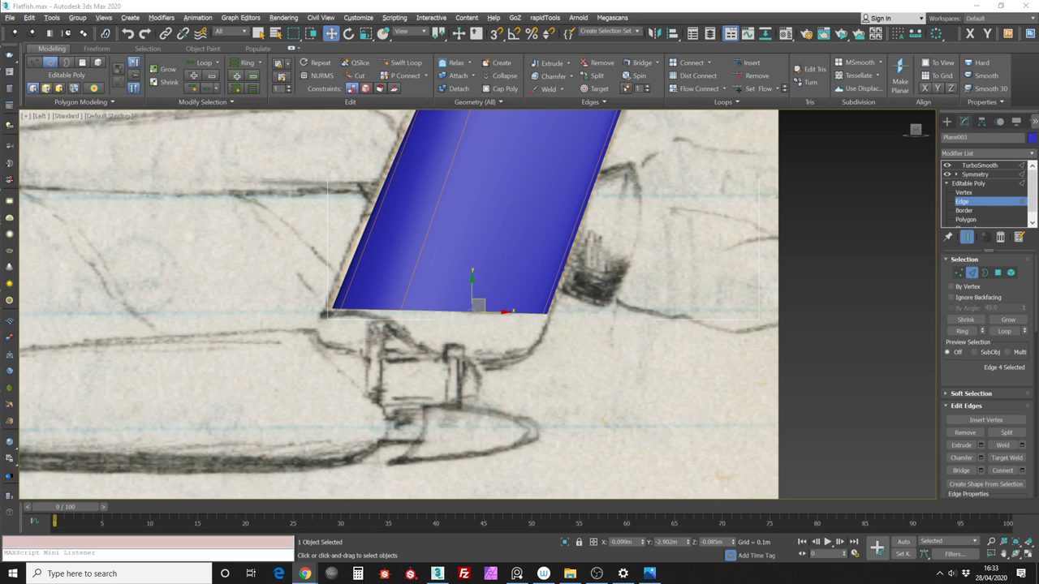
{"action": "scroll", "coordinate": [640, 262], "scroll_direction": "up", "scroll_amount": 4}
{"action": "scroll", "coordinate": [641, 244], "scroll_direction": "down", "scroll_amount": 6}
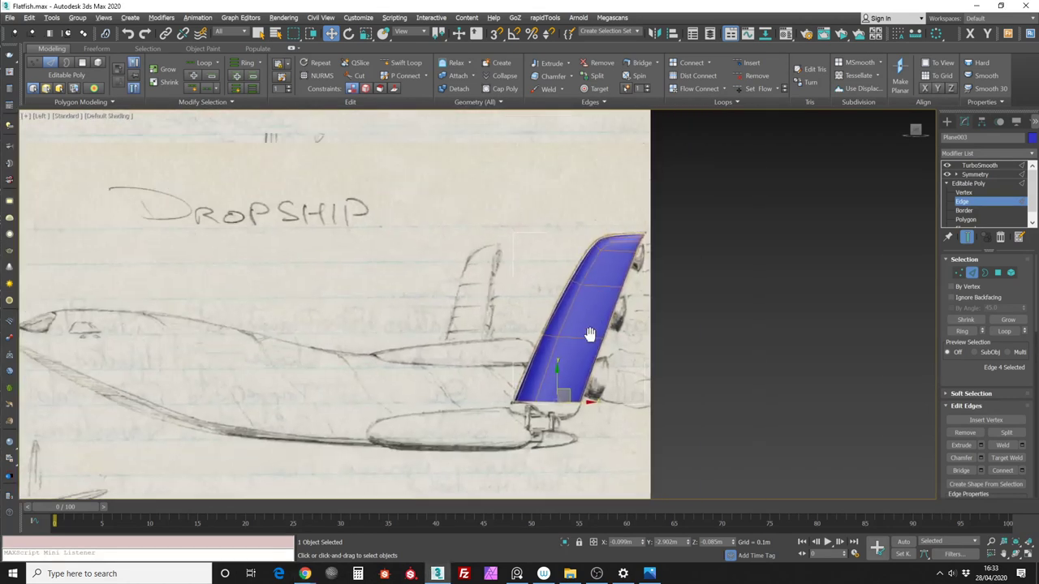
{"action": "scroll", "coordinate": [641, 220], "scroll_direction": "up", "scroll_amount": 5}
{"action": "scroll", "coordinate": [666, 213], "scroll_direction": "up", "scroll_amount": 2}
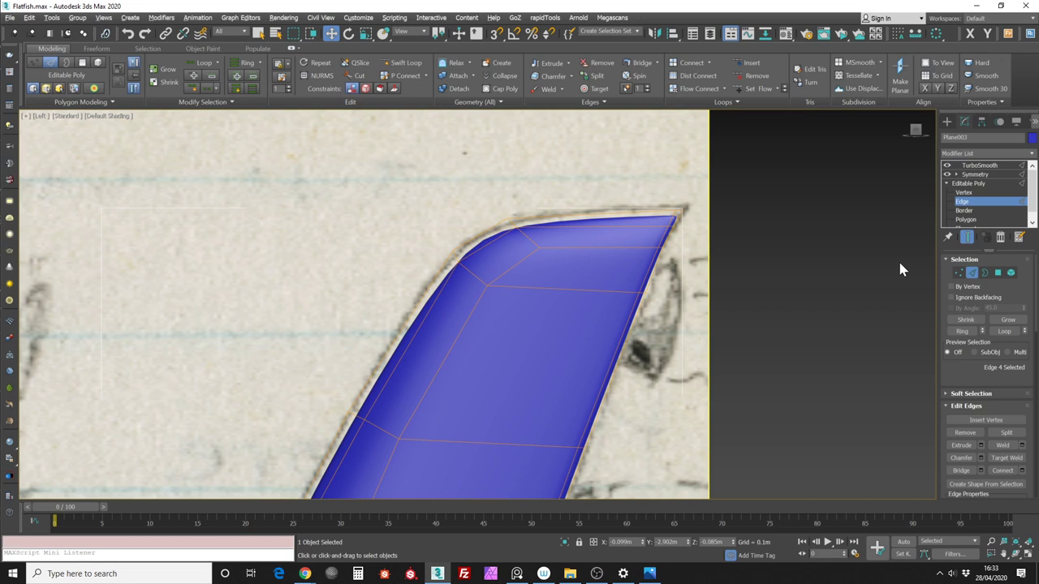
{"action": "scroll", "coordinate": [823, 246], "scroll_direction": "up", "scroll_amount": 2}
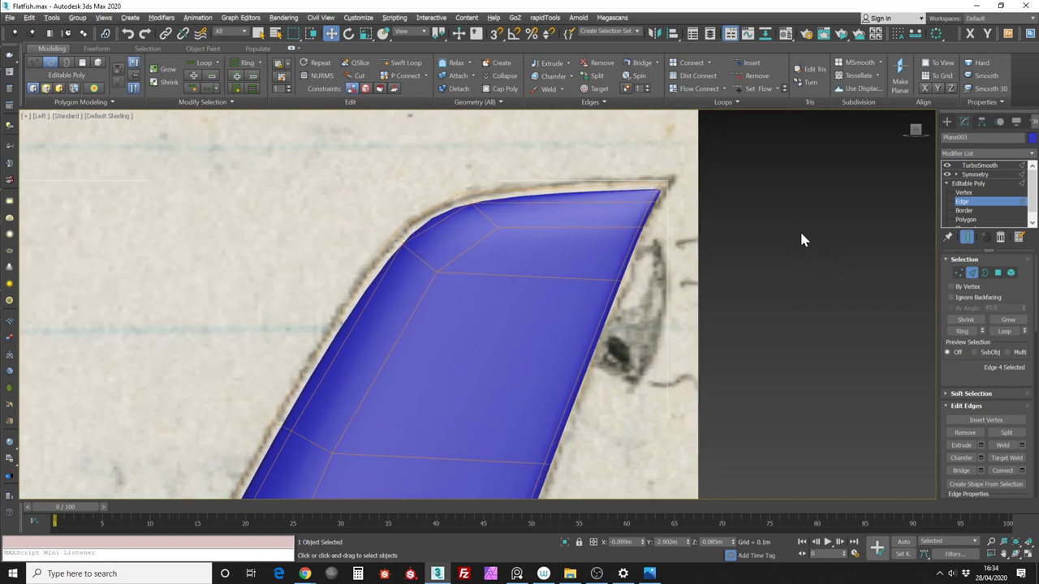
Raise the support vertex inside the fin tip's rear corner to about 1.908 m on Z and compare the tip with the sketch
{"action": "left_click", "coordinate": [958, 272]}
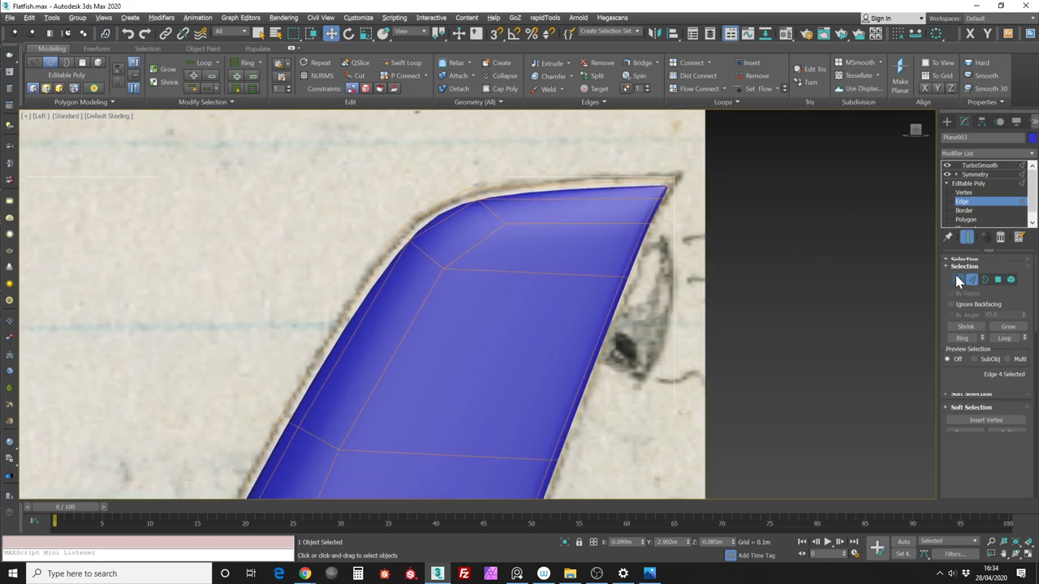
{"action": "scroll", "coordinate": [807, 236], "scroll_direction": "down", "scroll_amount": 2}
{"action": "middle_click_drag", "start_coordinate": [797, 211], "coordinate": [775, 245], "text": "alt"}
{"action": "scroll", "coordinate": [734, 250], "scroll_direction": "up", "scroll_amount": 3}
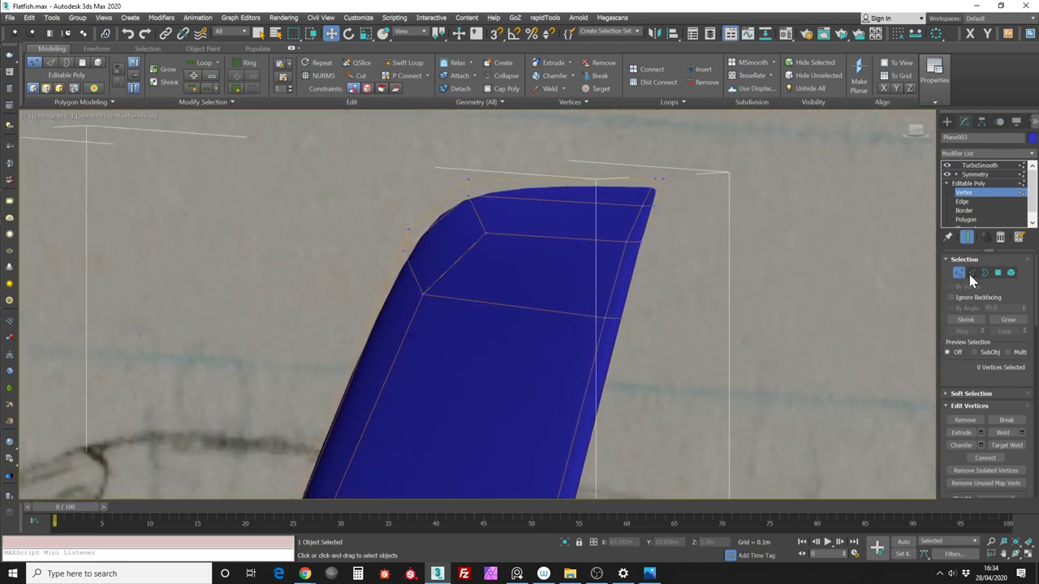
{"action": "scroll", "coordinate": [622, 212], "scroll_direction": "up", "scroll_amount": 2}
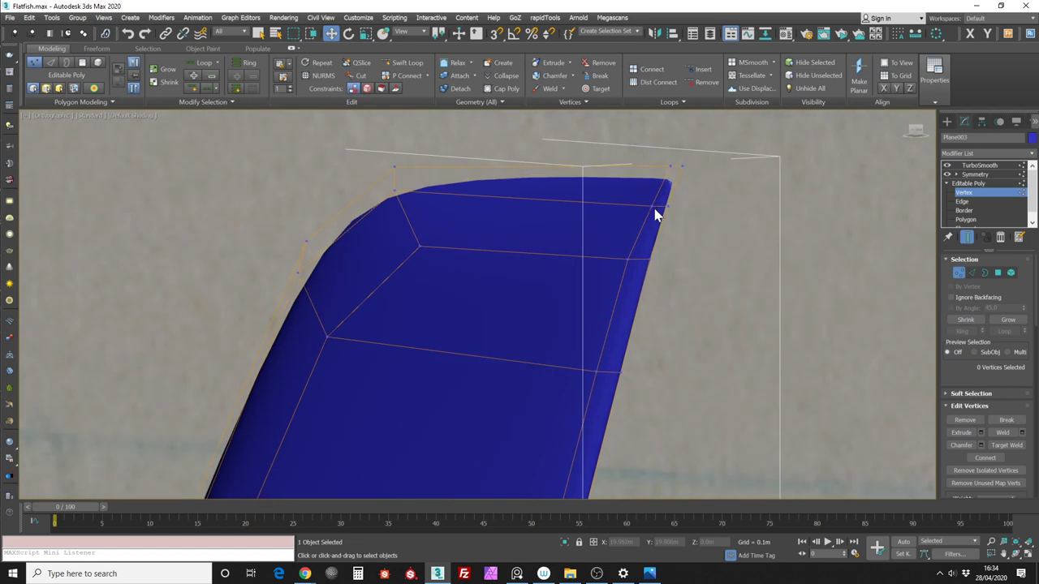
{"action": "left_click", "coordinate": [652, 207]}
{"action": "mouse_move", "coordinate": [652, 207]}
{"action": "middle_mouse_down", "text": "alt"}
{"action": "mouse_move", "coordinate": [714, 195]}
{"action": "mouse_move", "coordinate": [657, 195]}
{"action": "middle_mouse_up", "text": "alt"}
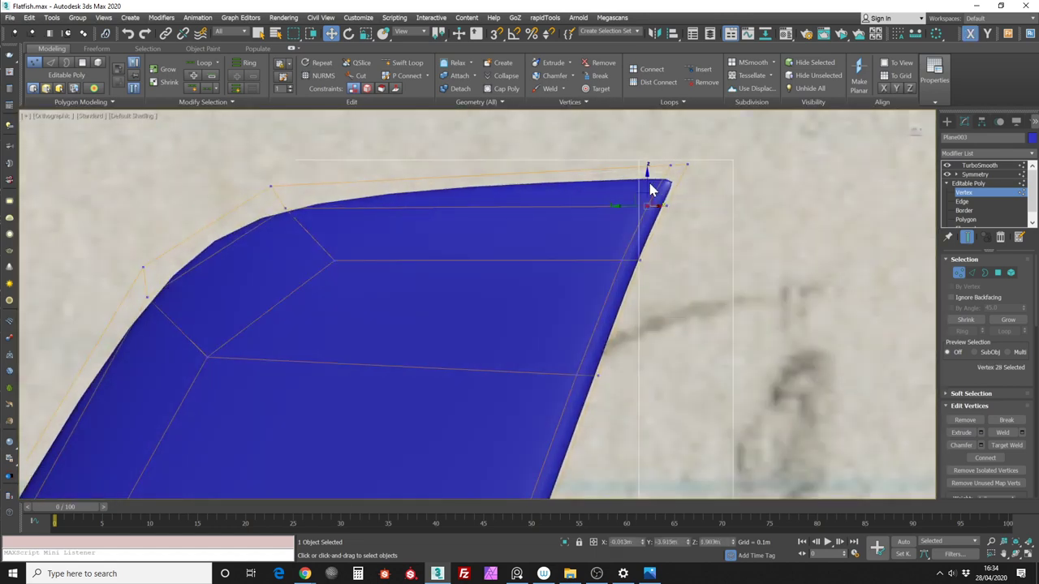
{"action": "left_click", "coordinate": [648, 185]}
{"action": "left_click", "coordinate": [647, 204]}
{"action": "left_click_drag", "start_coordinate": [647, 188], "coordinate": [647, 184]}
{"action": "mouse_move", "coordinate": [647, 185]}
{"action": "middle_mouse_down", "text": "alt"}
{"action": "mouse_move", "coordinate": [624, 195]}
{"action": "mouse_move", "coordinate": [672, 199]}
{"action": "mouse_move", "coordinate": [693, 274]}
{"action": "mouse_move", "coordinate": [683, 235]}
{"action": "mouse_move", "coordinate": [690, 222]}
{"action": "mouse_move", "coordinate": [815, 185]}
{"action": "middle_mouse_up", "text": "alt"}
{"action": "key", "text": "l"}
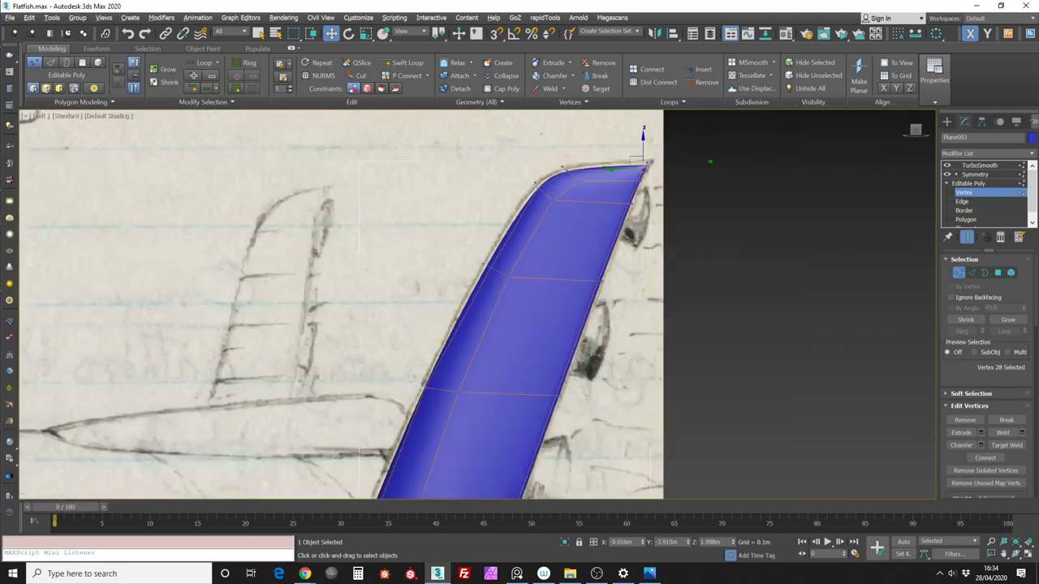
{"action": "scroll", "coordinate": [664, 185], "scroll_direction": "up", "scroll_amount": 5}
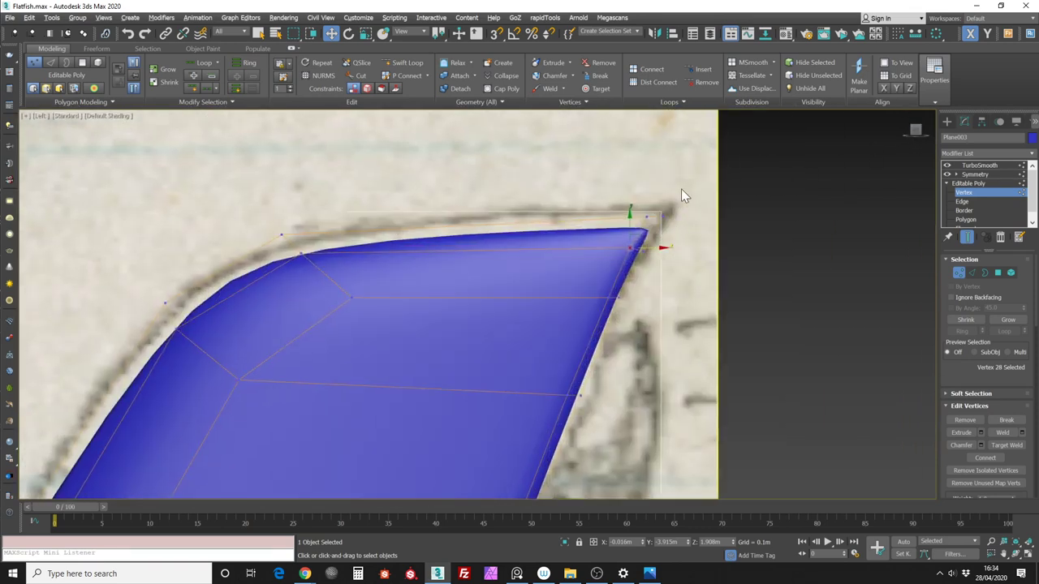
{"action": "scroll", "coordinate": [679, 198], "scroll_direction": "down", "scroll_amount": 4}
{"action": "left_click", "coordinate": [960, 273]}
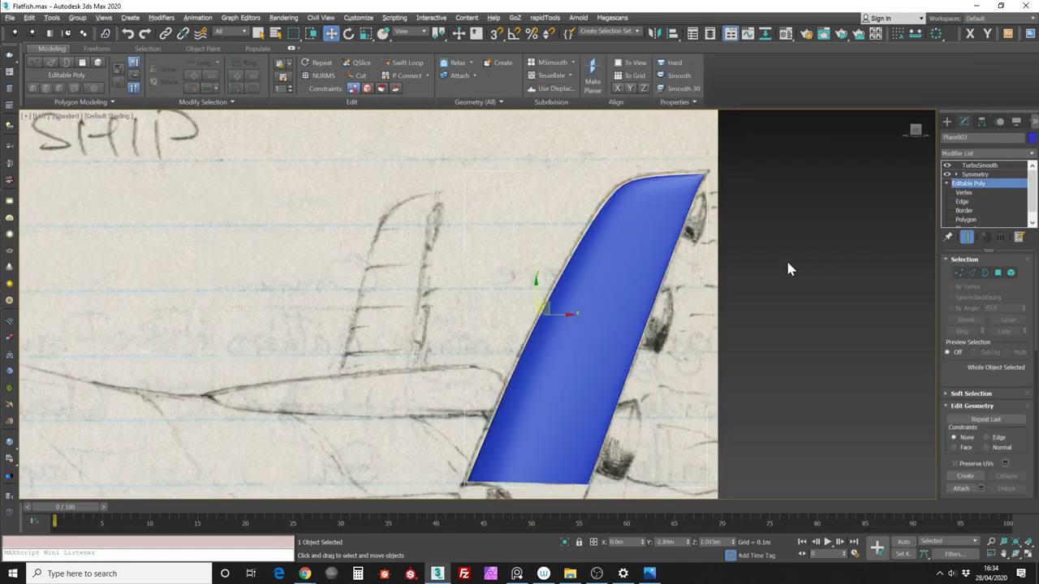
Try to extend a single edge of the fin's base downward
{"action": "scroll", "coordinate": [763, 272], "scroll_direction": "down", "scroll_amount": 6}
{"action": "scroll", "coordinate": [730, 276], "scroll_direction": "up", "scroll_amount": 8}
{"action": "key", "text": "3"}
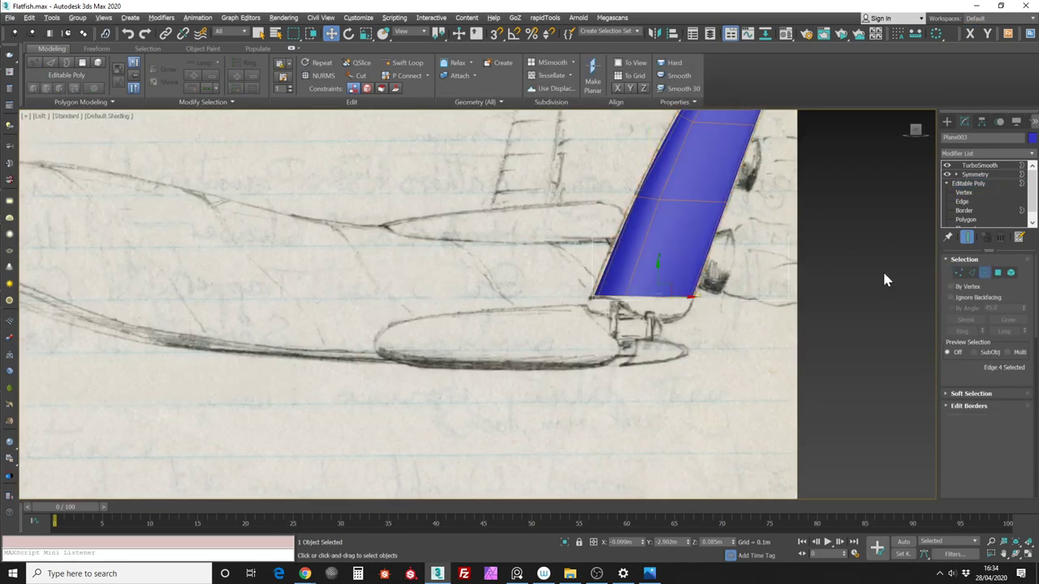
{"action": "scroll", "coordinate": [661, 262], "scroll_direction": "up", "scroll_amount": 5}
{"action": "left_click", "coordinate": [612, 289]}
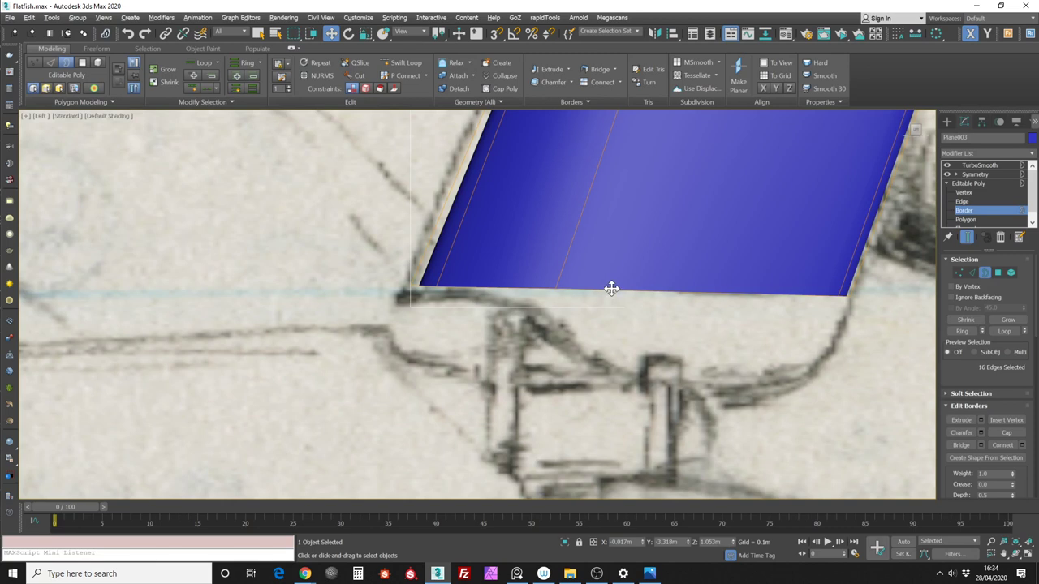
{"action": "left_click", "coordinate": [528, 307]}
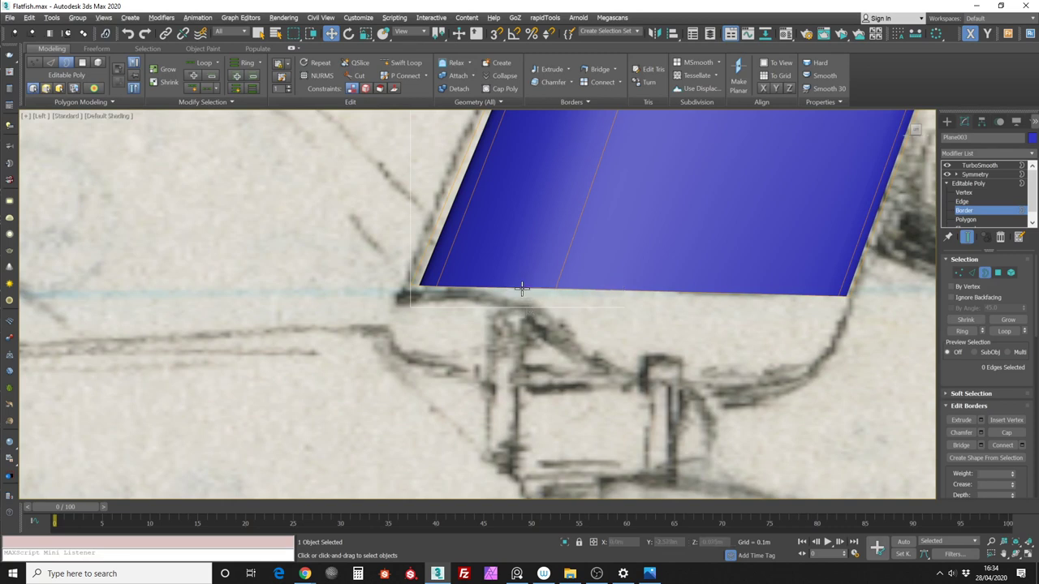
{"action": "key", "text": "2"}
{"action": "left_click", "coordinate": [495, 287]}
{"action": "scroll", "coordinate": [507, 276], "scroll_direction": "down", "scroll_amount": 3}
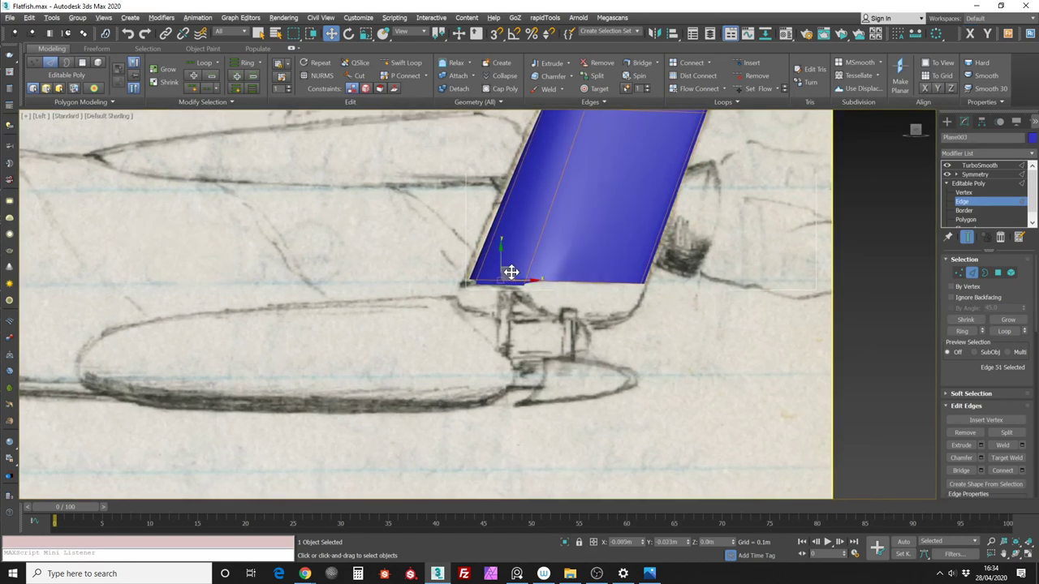
{"action": "key", "text": "ctrl+z"}
Select the four edges along the fin's base and extrude them slightly downward into a narrow strip
{"action": "left_click", "coordinate": [501, 302]}
{"action": "double_click", "coordinate": [504, 281]}
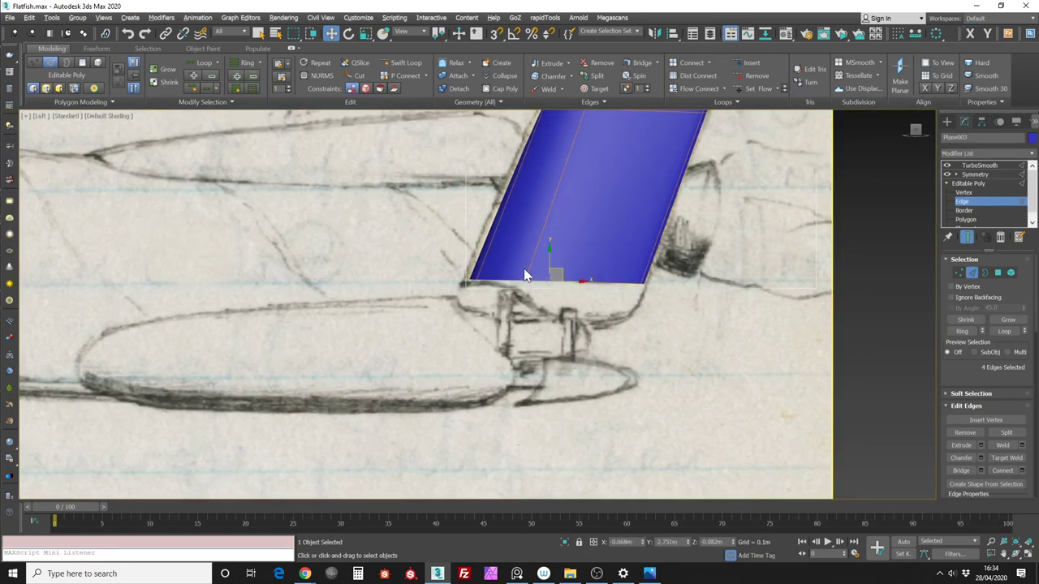
{"action": "left_click_drag", "start_coordinate": [560, 268], "coordinate": [559, 275]}
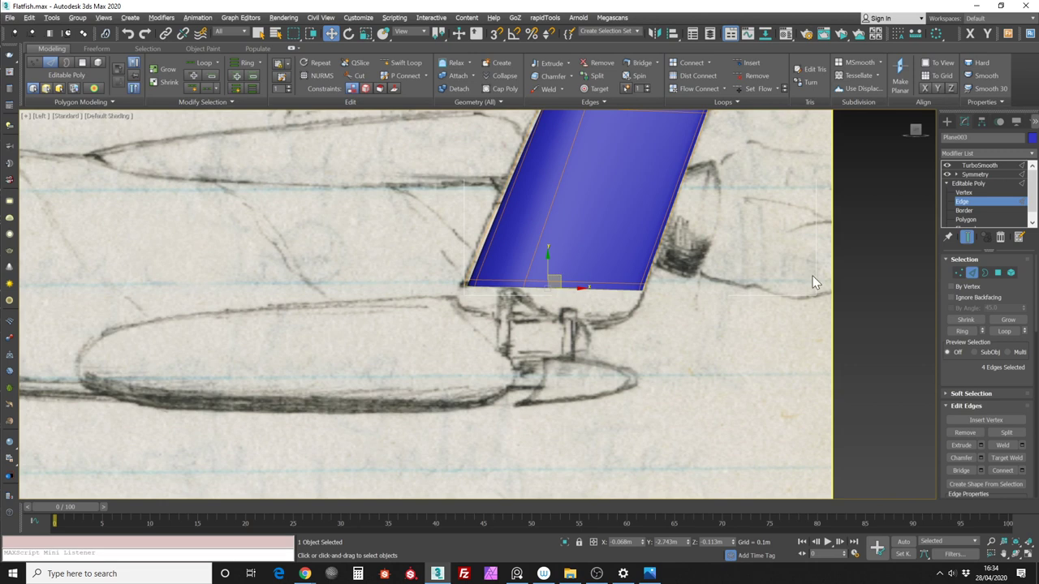
Move the inner base vertices of the fin down and rearward to curve its lower edge like the sketch
{"action": "left_click", "coordinate": [962, 275]}
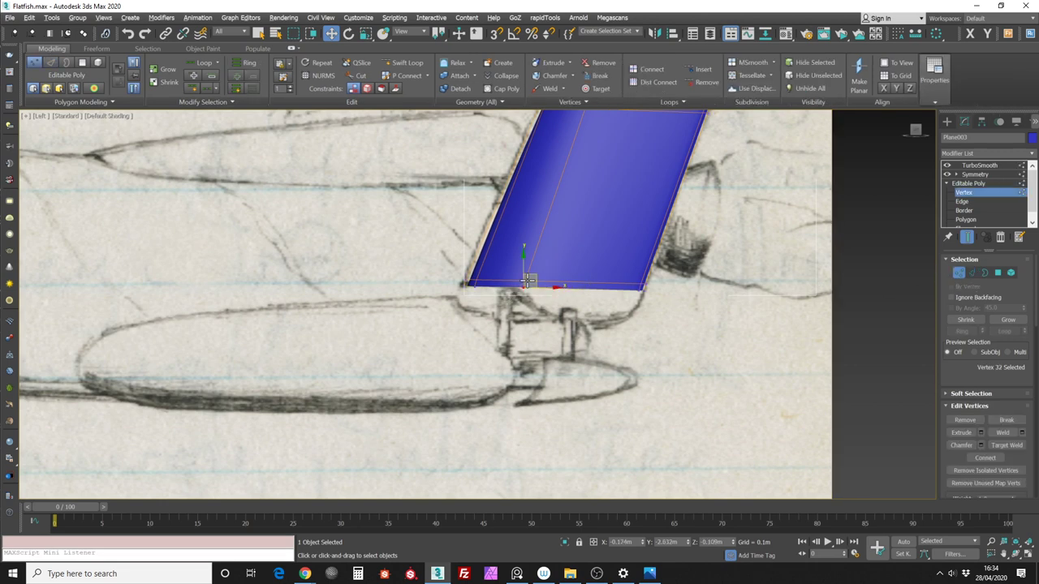
{"action": "left_click_drag", "start_coordinate": [535, 275], "coordinate": [559, 302]}
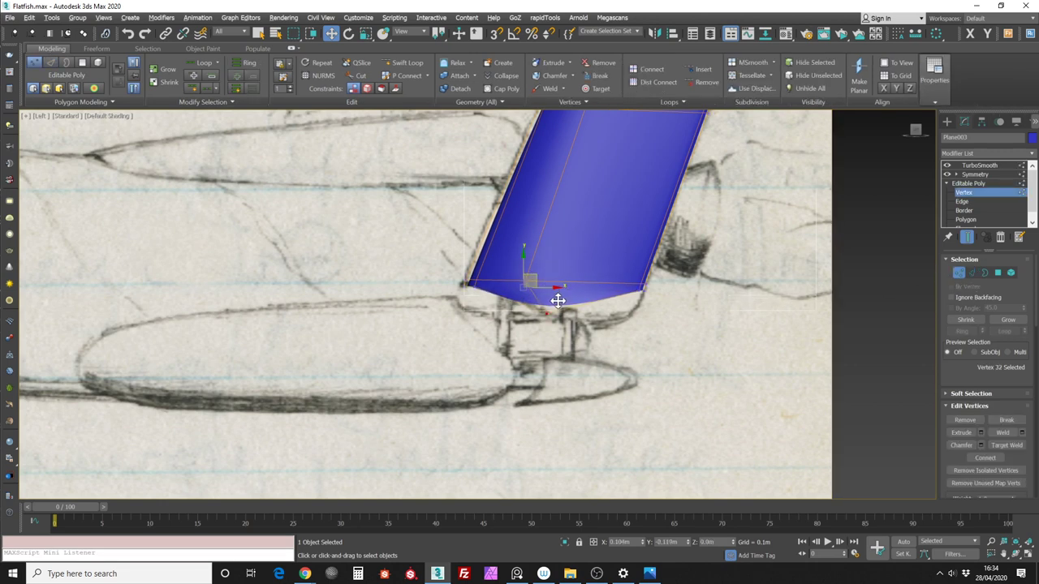
{"action": "scroll", "coordinate": [646, 301], "scroll_direction": "up", "scroll_amount": 4}
{"action": "left_click", "coordinate": [648, 278]}
{"action": "left_click_drag", "start_coordinate": [654, 268], "coordinate": [632, 321]}
{"action": "scroll", "coordinate": [633, 321], "scroll_direction": "down", "scroll_amount": 5}
{"action": "mouse_move", "coordinate": [633, 321]}
{"action": "middle_mouse_down", "text": "alt"}
{"action": "mouse_move", "coordinate": [554, 317]}
{"action": "mouse_move", "coordinate": [568, 318]}
{"action": "mouse_move", "coordinate": [590, 288]}
{"action": "mouse_move", "coordinate": [599, 291]}
{"action": "mouse_move", "coordinate": [528, 314]}
{"action": "mouse_move", "coordinate": [621, 297]}
{"action": "middle_mouse_up", "text": "alt"}
{"action": "left_click", "coordinate": [958, 274]}
{"action": "scroll", "coordinate": [617, 294], "scroll_direction": "down", "scroll_amount": 4}
{"action": "left_click", "coordinate": [775, 352]}
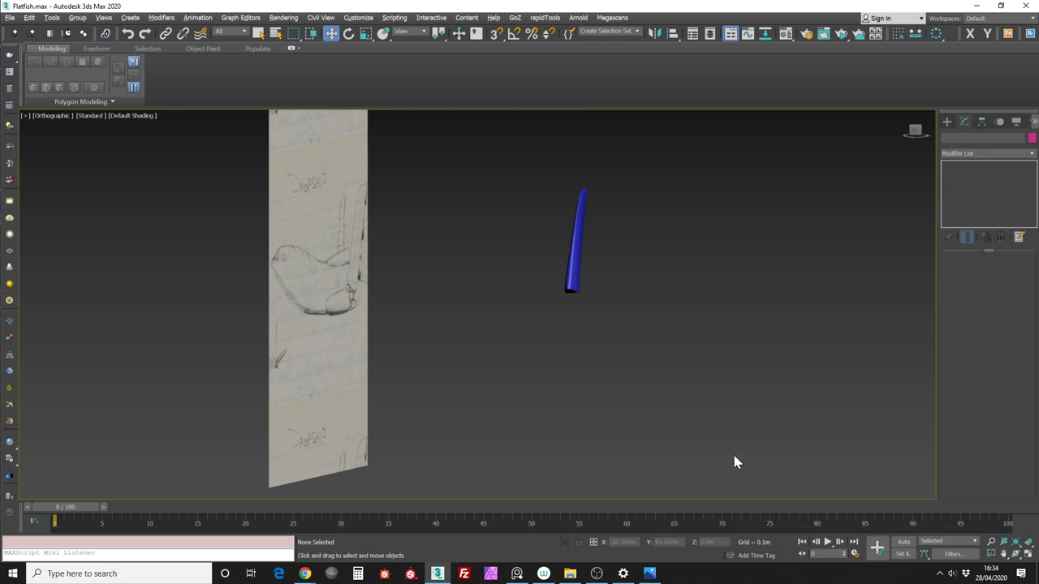
Unhide all objects and move the fin sideways along X to the outer edge of the red hull's wing
{"action": "left_click", "coordinate": [1016, 121]}
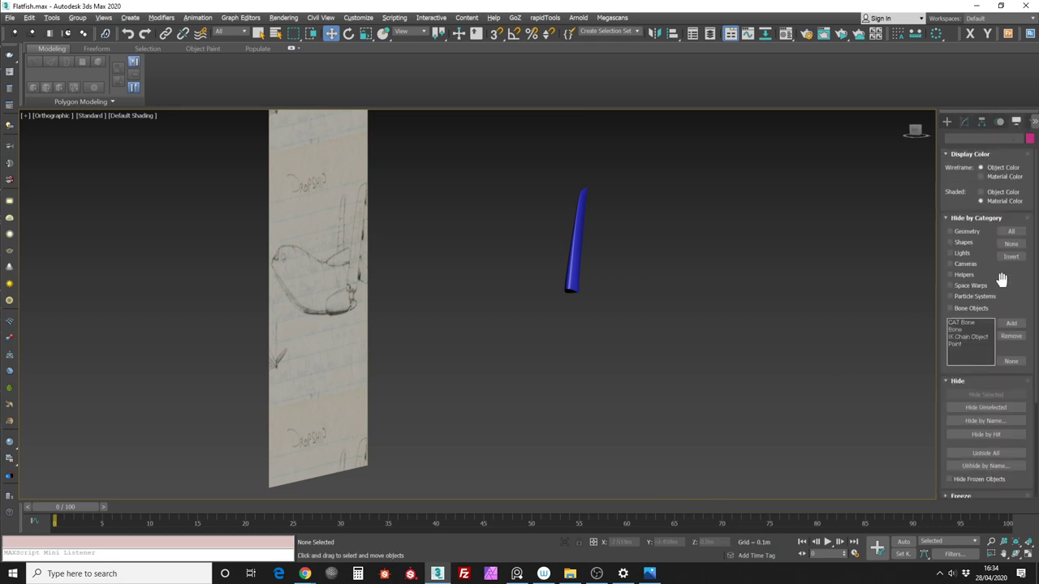
{"action": "left_click", "coordinate": [981, 453]}
{"action": "mouse_move", "coordinate": [773, 324]}
{"action": "middle_mouse_down", "text": "alt"}
{"action": "mouse_move", "coordinate": [749, 324]}
{"action": "mouse_move", "coordinate": [815, 252]}
{"action": "middle_mouse_up", "text": "alt"}
{"action": "left_click", "coordinate": [677, 247]}
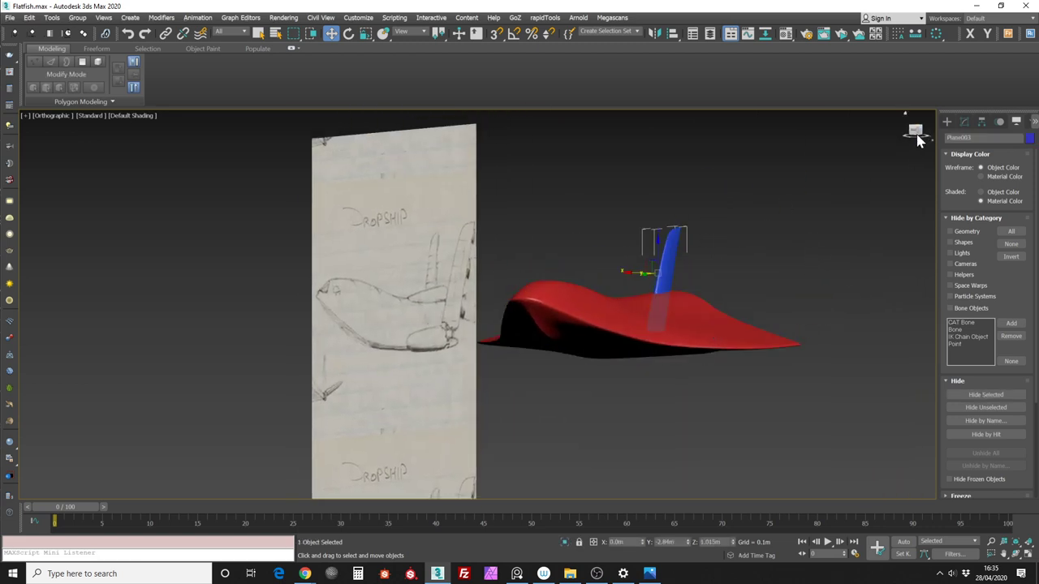
{"action": "left_click", "coordinate": [914, 130]}
{"action": "left_click_drag", "start_coordinate": [528, 309], "coordinate": [698, 327]}
{"action": "mouse_move", "coordinate": [698, 327]}
{"action": "middle_mouse_down", "text": "alt"}
{"action": "mouse_move", "coordinate": [702, 260]}
{"action": "mouse_move", "coordinate": [627, 273]}
{"action": "mouse_move", "coordinate": [638, 283]}
{"action": "mouse_move", "coordinate": [627, 296]}
{"action": "mouse_move", "coordinate": [770, 208]}
{"action": "mouse_move", "coordinate": [726, 213]}
{"action": "mouse_move", "coordinate": [702, 278]}
{"action": "mouse_move", "coordinate": [704, 315]}
{"action": "mouse_move", "coordinate": [723, 264]}
{"action": "middle_mouse_up", "text": "alt"}
Select the ten vertices at the red hull's outer wing edge and move them rearward along Y
{"action": "left_click", "coordinate": [722, 265]}
{"action": "left_click", "coordinate": [642, 185]}
{"action": "left_click", "coordinate": [915, 132]}
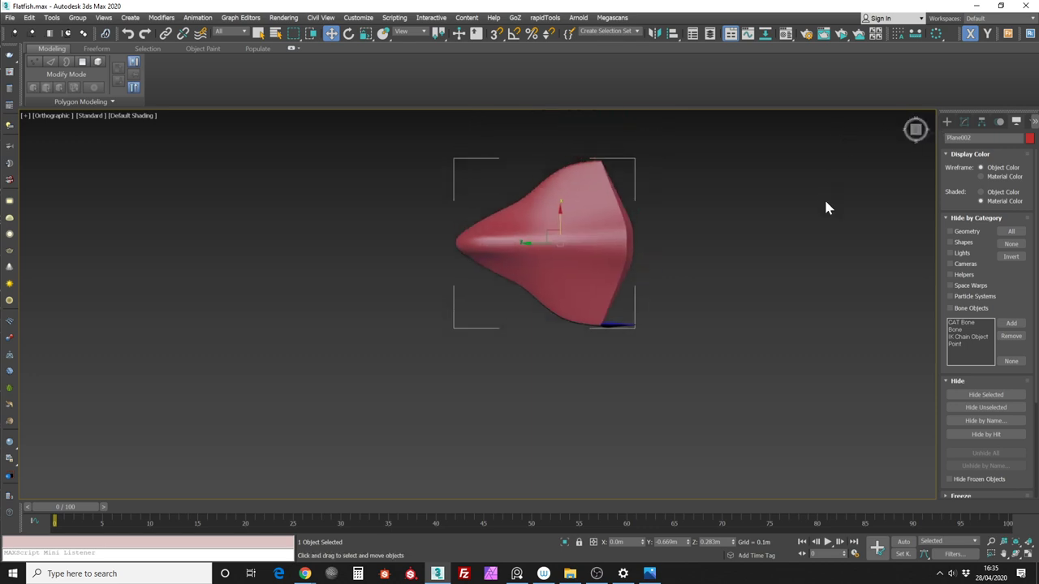
{"action": "left_click", "coordinate": [964, 120]}
{"action": "left_click", "coordinate": [976, 193]}
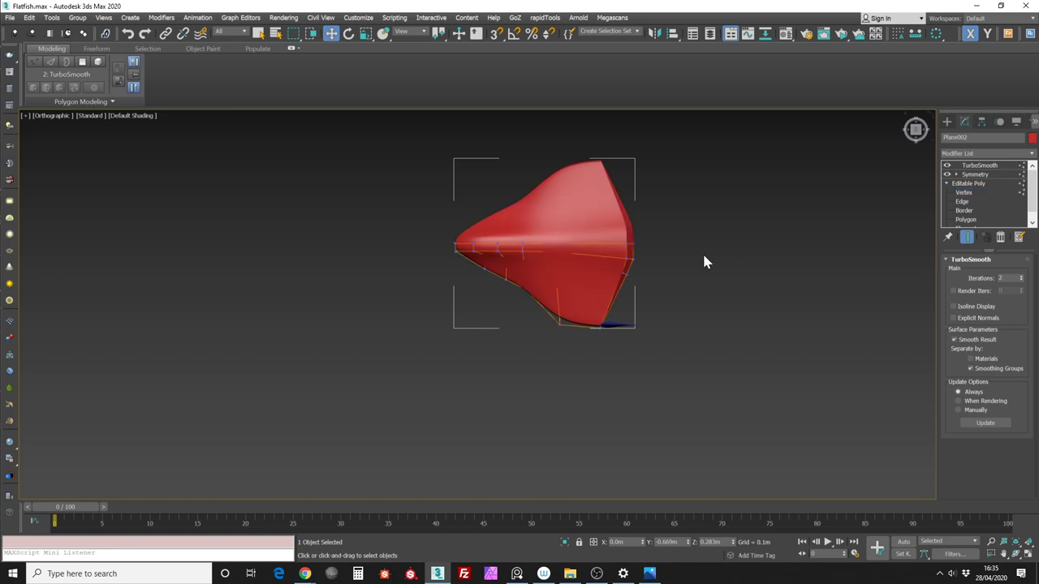
{"action": "left_click", "coordinate": [573, 322]}
{"action": "left_click_drag", "start_coordinate": [691, 321], "coordinate": [692, 321], "text": "ctrl"}
{"action": "left_click_drag", "start_coordinate": [590, 284], "coordinate": [615, 285]}
Shift the ten wing-edge vertices back forward along Y to line the wing up with the fin's base
{"action": "mouse_move", "coordinate": [614, 285]}
{"action": "middle_mouse_down", "text": "alt"}
{"action": "mouse_move", "coordinate": [632, 267]}
{"action": "mouse_move", "coordinate": [625, 242]}
{"action": "middle_mouse_up", "text": "alt"}
{"action": "scroll", "coordinate": [622, 298], "scroll_direction": "up", "scroll_amount": 5}
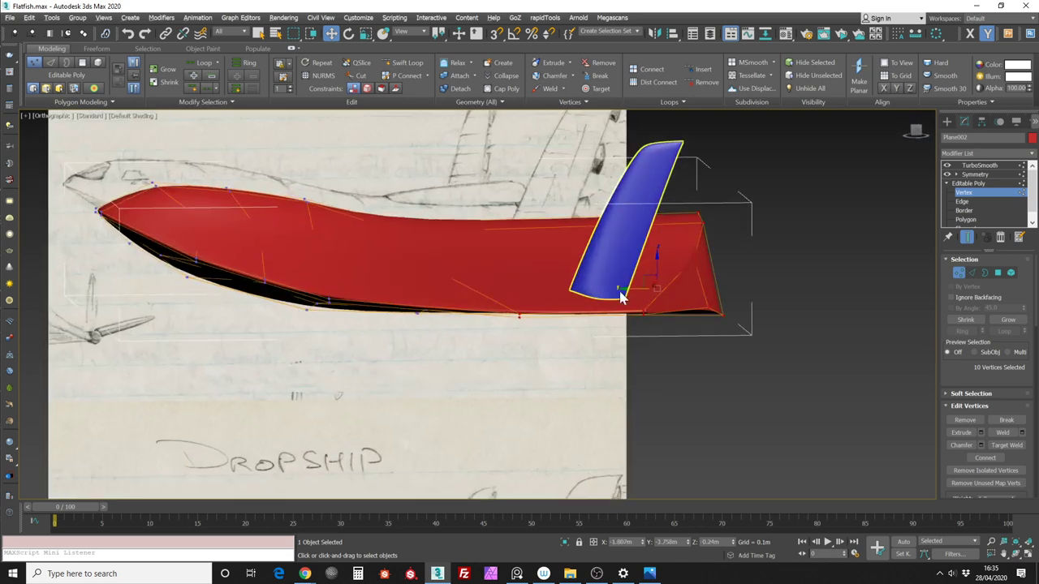
{"action": "left_click_drag", "start_coordinate": [632, 289], "coordinate": [612, 287]}
{"action": "middle_click_drag", "start_coordinate": [614, 284], "coordinate": [673, 278], "text": "alt"}
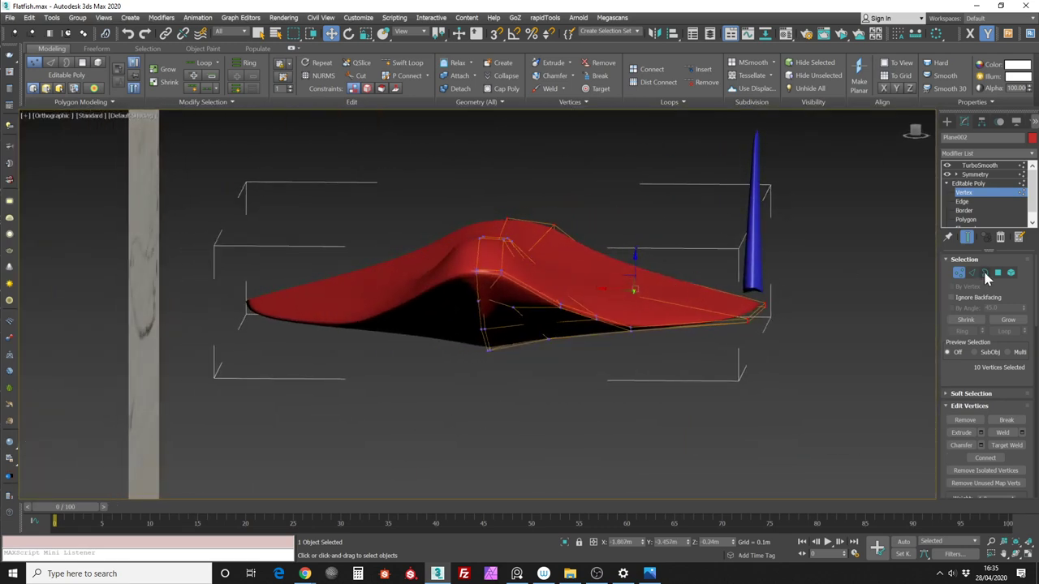
Finish editing the red hull's vertices and select the blue tail fin in the back view
{"action": "left_click", "coordinate": [958, 272]}
{"action": "middle_click_drag", "start_coordinate": [822, 236], "coordinate": [781, 231]}
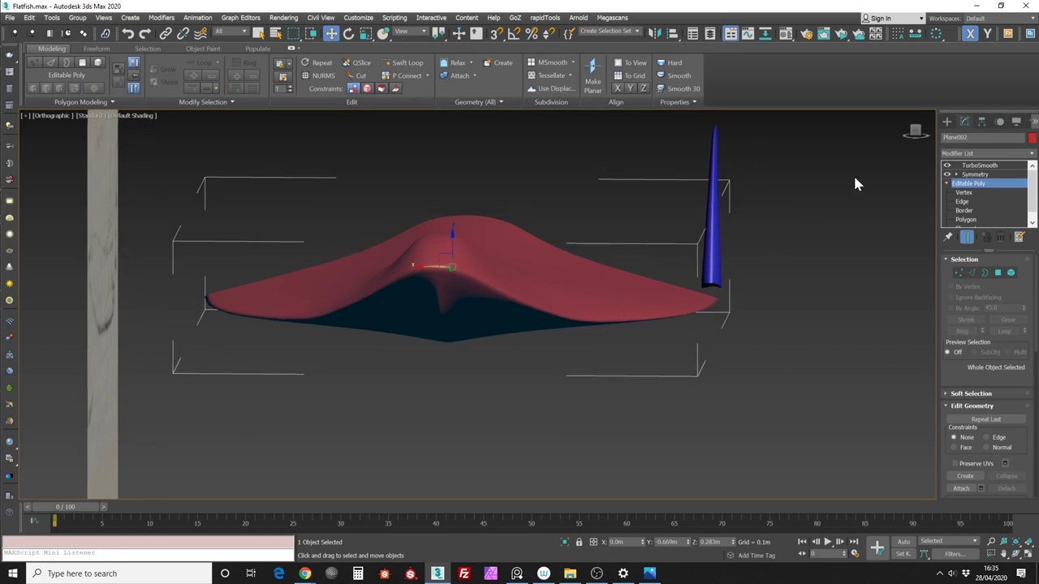
{"action": "left_click", "coordinate": [916, 132]}
{"action": "left_click", "coordinate": [774, 200]}
{"action": "left_click", "coordinate": [673, 264]}
{"action": "scroll", "coordinate": [694, 230], "scroll_direction": "down", "scroll_amount": 4}
{"action": "middle_click_drag", "start_coordinate": [695, 225], "coordinate": [667, 234]}
{"action": "scroll", "coordinate": [667, 234], "scroll_direction": "up", "scroll_amount": 4}
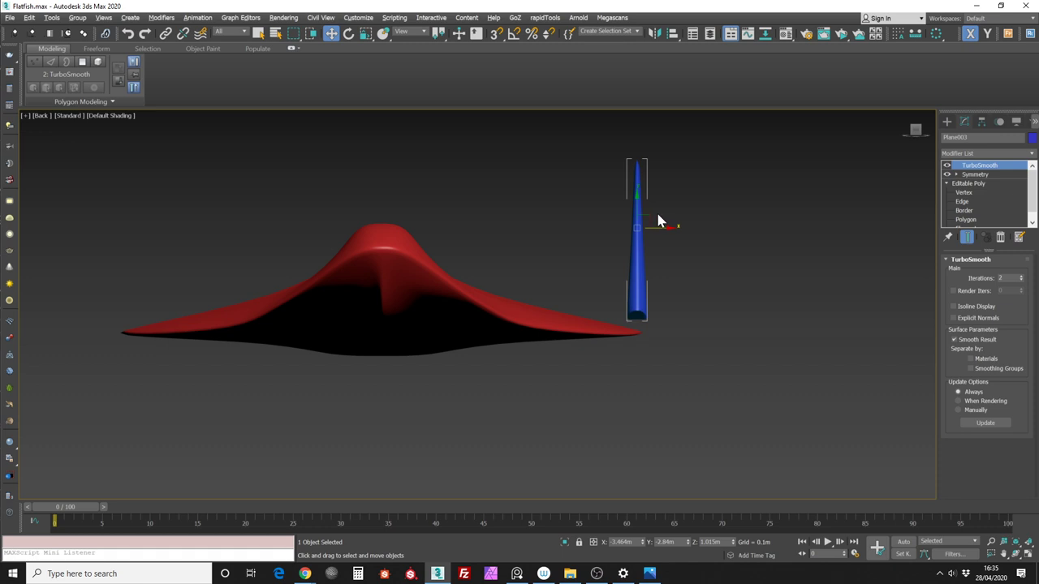
Move only the fin's pivot straight down to the base of the fin
{"action": "key", "text": "e"}
{"action": "left_click", "coordinate": [981, 121]}
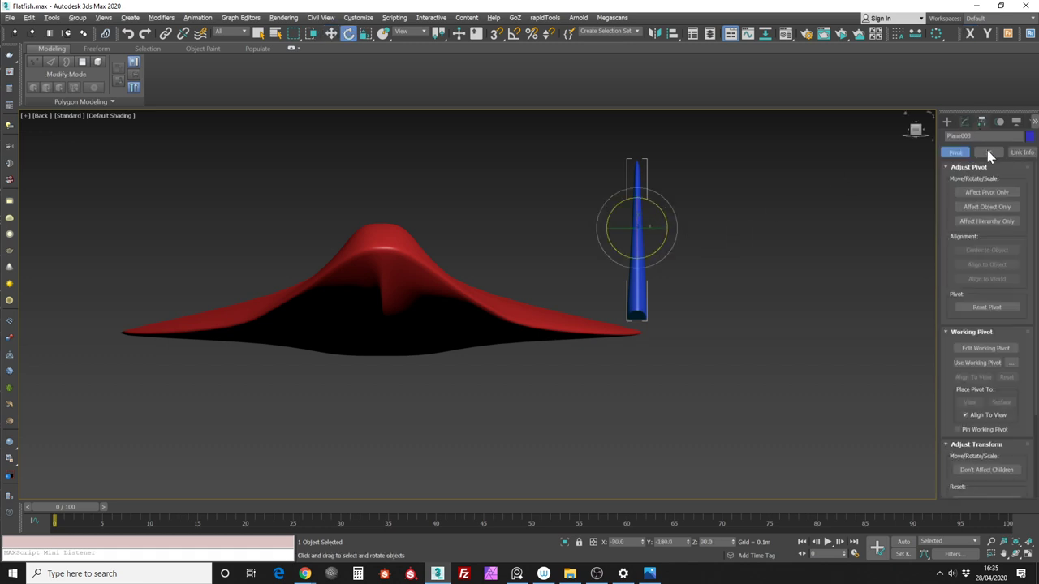
{"action": "left_click", "coordinate": [986, 192]}
{"action": "key", "text": "w"}
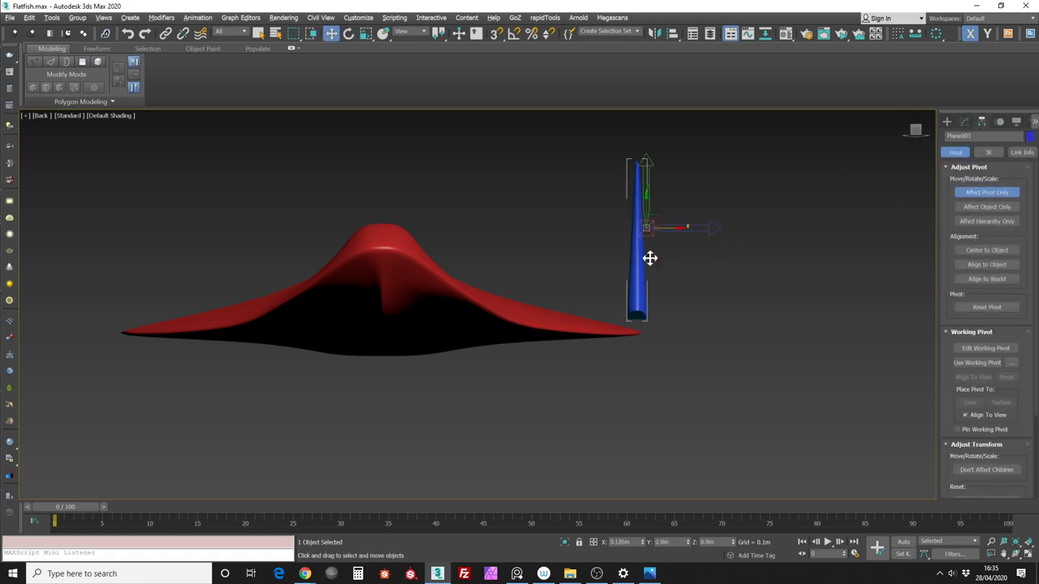
{"action": "left_click_drag", "start_coordinate": [645, 216], "coordinate": [645, 309]}
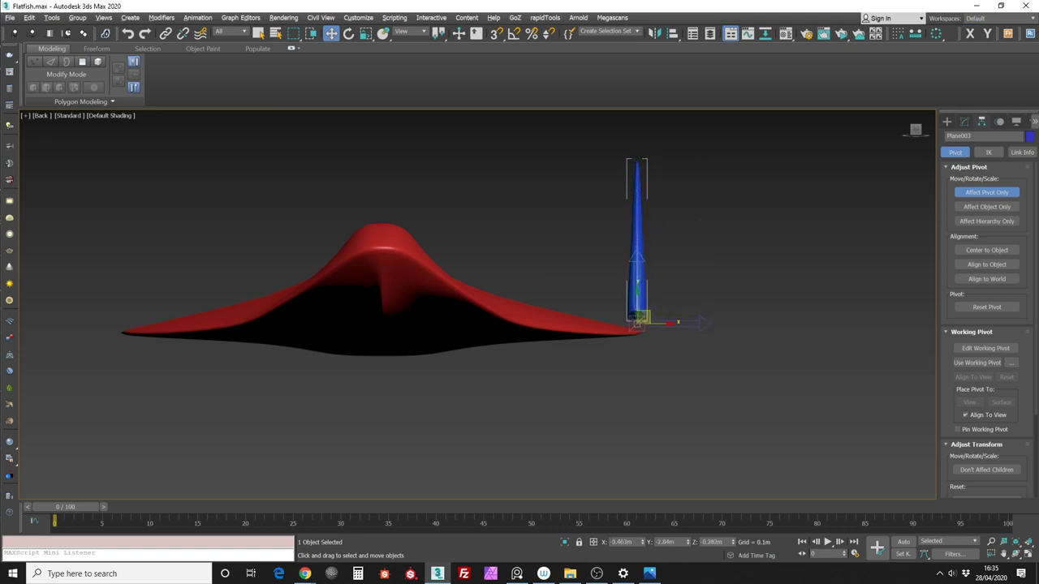
{"action": "left_click", "coordinate": [964, 121]}
Try to rotate the fin about its lowered pivot
{"action": "middle_click_drag", "start_coordinate": [680, 296], "coordinate": [653, 286]}
{"action": "key", "text": "e"}
{"action": "left_click_drag", "start_coordinate": [635, 292], "coordinate": [604, 276]}
{"action": "middle_click_drag", "start_coordinate": [647, 250], "coordinate": [644, 288], "text": "alt"}
{"action": "mouse_move", "coordinate": [631, 289]}
{"action": "left_mouse_down"}
{"action": "mouse_move", "coordinate": [668, 338]}
{"action": "mouse_move", "coordinate": [652, 295]}
{"action": "left_mouse_up"}
{"action": "mouse_move", "coordinate": [651, 294]}
{"action": "middle_mouse_down", "text": "alt"}
{"action": "mouse_move", "coordinate": [612, 263]}
{"action": "mouse_move", "coordinate": [567, 258]}
{"action": "mouse_move", "coordinate": [622, 273]}
{"action": "mouse_move", "coordinate": [651, 265]}
{"action": "middle_mouse_up", "text": "alt"}
{"action": "left_click_drag", "start_coordinate": [651, 265], "coordinate": [655, 264]}
{"action": "mouse_move", "coordinate": [655, 264]}
{"action": "middle_mouse_down", "text": "alt"}
{"action": "mouse_move", "coordinate": [615, 249]}
{"action": "mouse_move", "coordinate": [679, 259]}
{"action": "middle_mouse_up", "text": "alt"}
{"action": "left_click", "coordinate": [916, 128]}
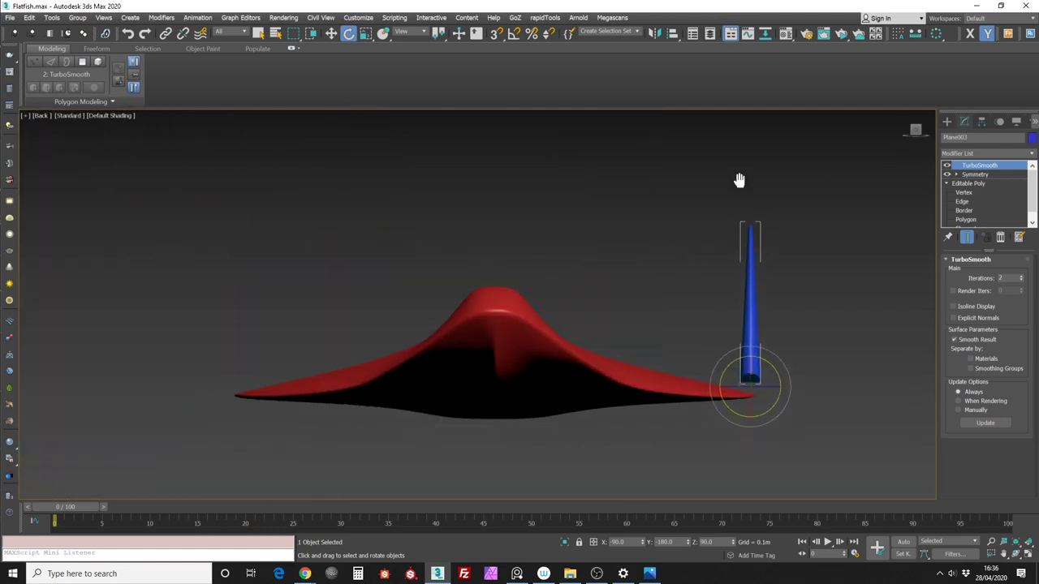
Lower only the fin's pivot further, to the height of the hull's outer wing edge
{"action": "scroll", "coordinate": [704, 246], "scroll_direction": "up", "scroll_amount": 2}
{"action": "key", "text": "w"}
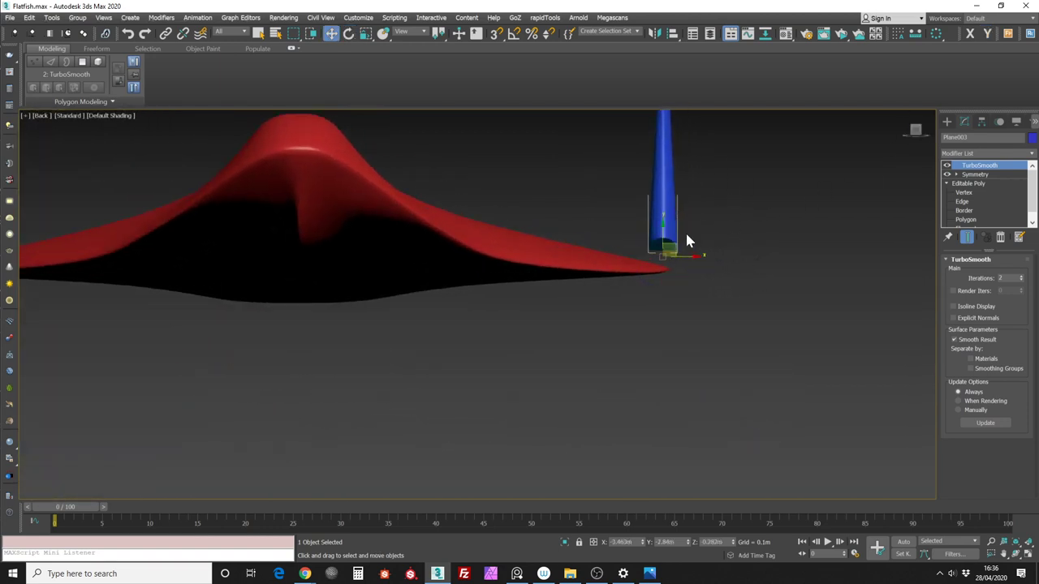
{"action": "left_click_drag", "start_coordinate": [664, 233], "coordinate": [662, 243]}
{"action": "key", "text": "ctrl+z"}
{"action": "left_click", "coordinate": [981, 121]}
{"action": "left_click", "coordinate": [988, 193]}
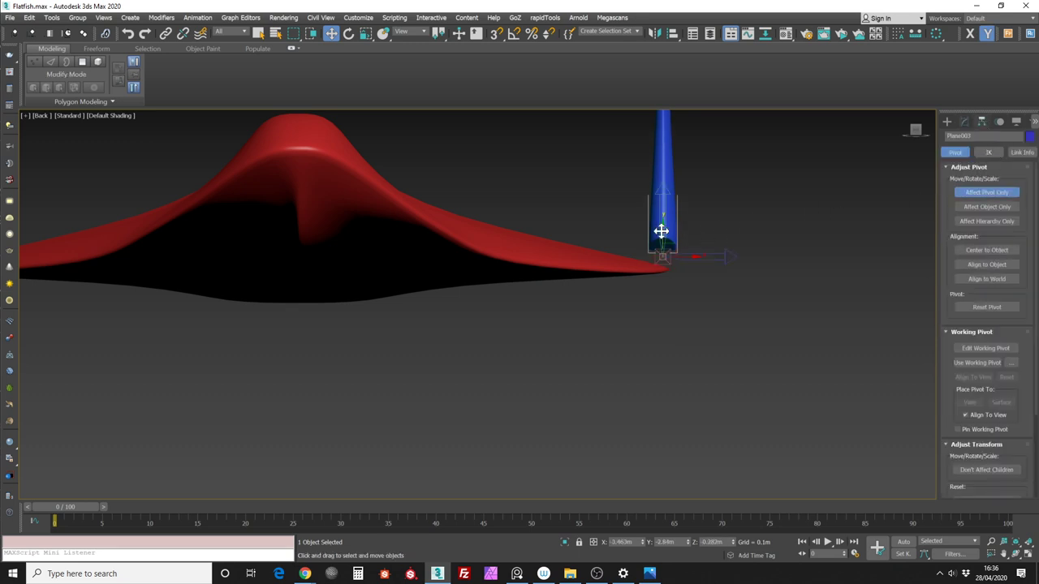
{"action": "left_click_drag", "start_coordinate": [665, 231], "coordinate": [666, 242]}
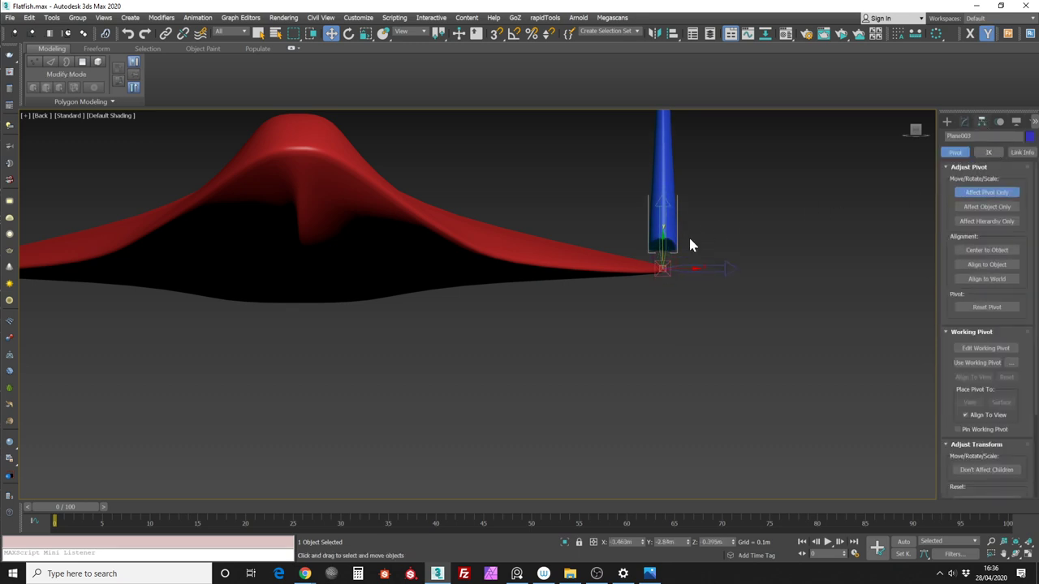
{"action": "left_click", "coordinate": [964, 121]}
In the left view, draw an open three-vertex line with one bend in the empty space behind the dropship
{"action": "scroll", "coordinate": [766, 166], "scroll_direction": "down", "scroll_amount": 5}
{"action": "middle_click_drag", "start_coordinate": [766, 167], "coordinate": [717, 241]}
{"action": "left_click", "coordinate": [747, 228]}
{"action": "left_click", "coordinate": [915, 132]}
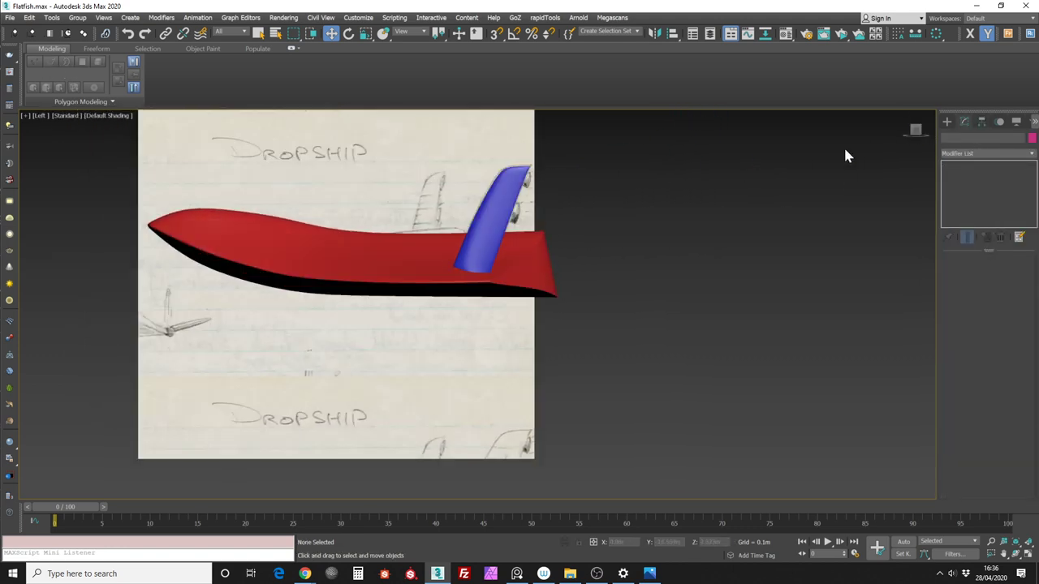
{"action": "left_click", "coordinate": [946, 121]}
{"action": "middle_click_drag", "start_coordinate": [864, 169], "coordinate": [745, 186]}
{"action": "left_click", "coordinate": [958, 136]}
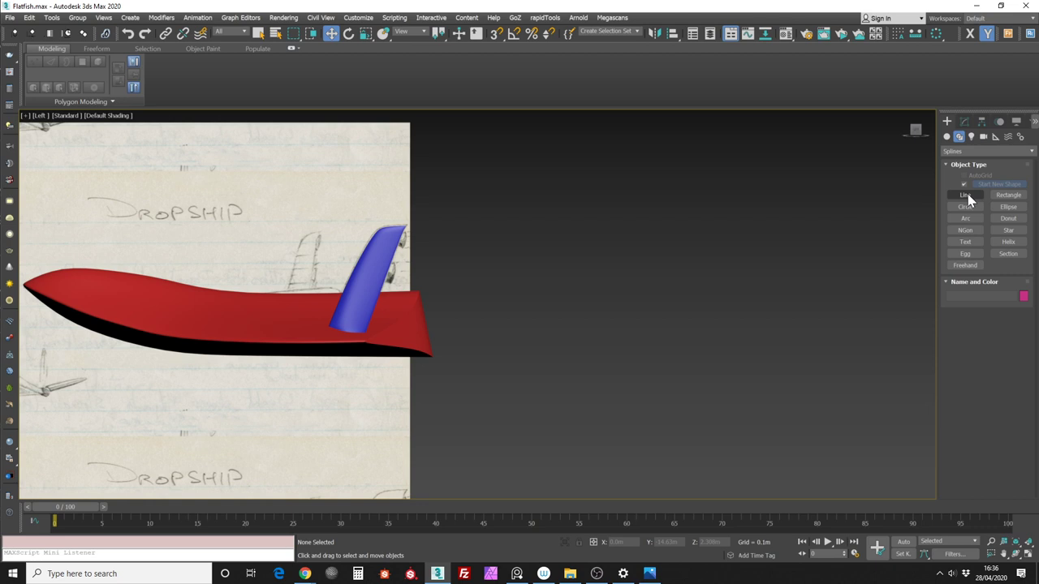
{"action": "left_click", "coordinate": [965, 196]}
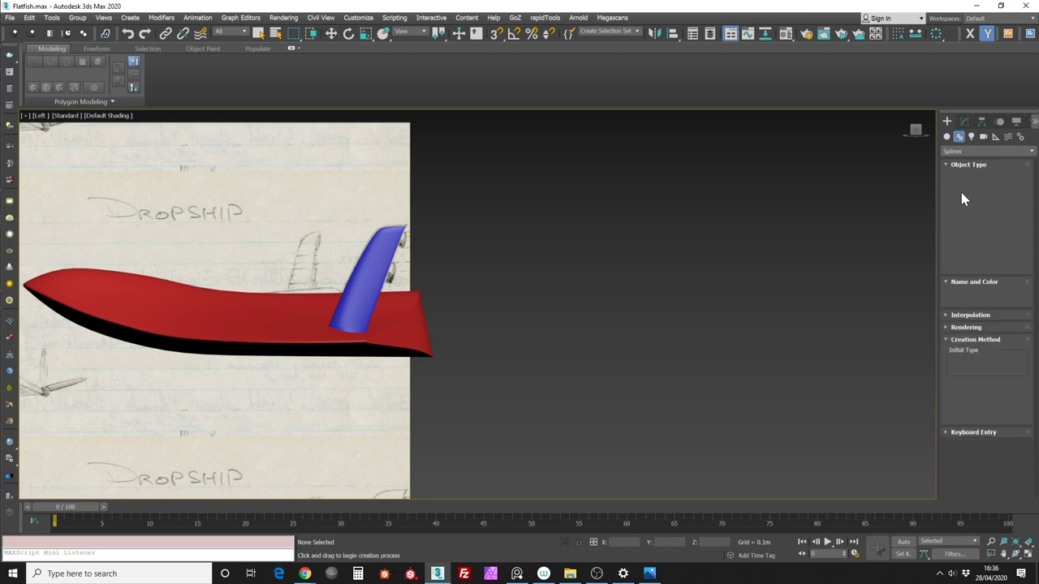
{"action": "left_click", "coordinate": [593, 238]}
{"action": "left_click", "coordinate": [561, 270]}
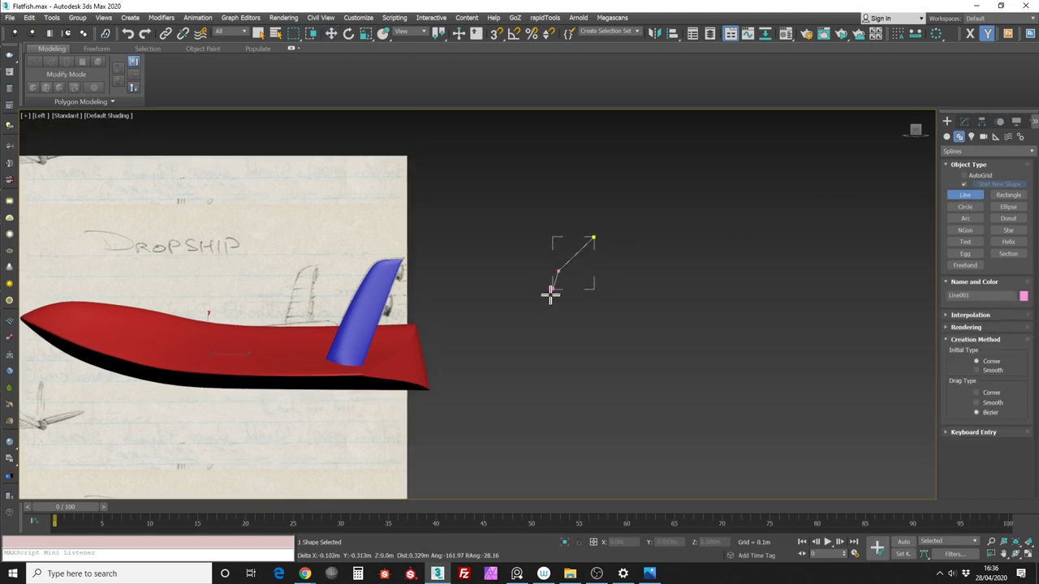
{"action": "left_click", "coordinate": [547, 322]}
{"action": "right_click", "coordinate": [530, 304]}
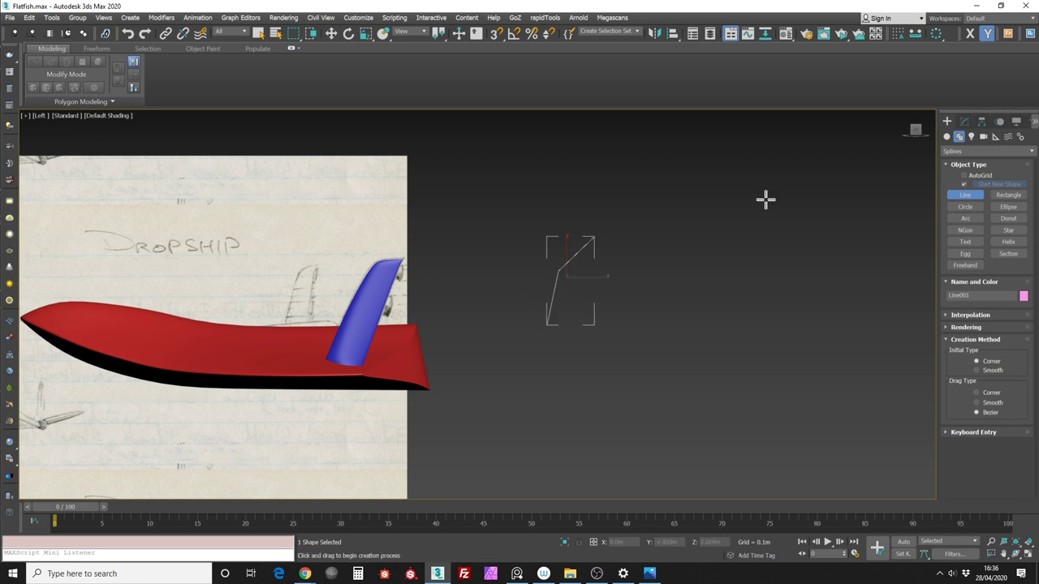
Apply a Lathe modifier to the new profile line
{"action": "left_click", "coordinate": [964, 121]}
{"action": "left_click", "coordinate": [986, 152]}
{"action": "key", "text": "l"}
{"action": "key", "text": "Return"}
Move all three vertices of the line horizontally away from the lathe axis to form a closed-sided cone shape
{"action": "left_click", "coordinate": [947, 175]}
{"action": "left_click", "coordinate": [963, 183]}
{"action": "middle_click_drag", "start_coordinate": [814, 194], "coordinate": [888, 198]}
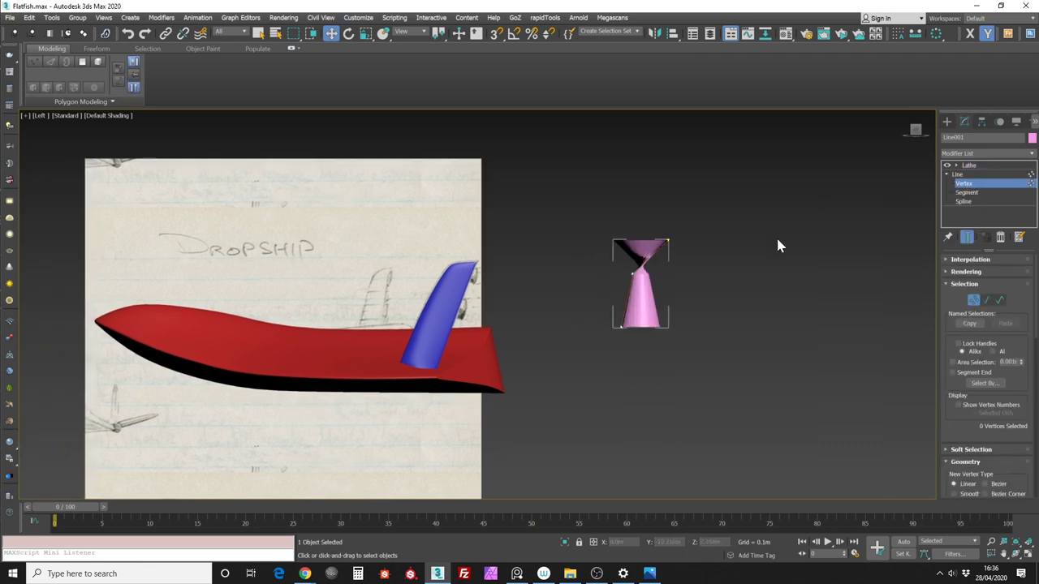
{"action": "scroll", "coordinate": [714, 242], "scroll_direction": "up", "scroll_amount": 4}
{"action": "left_click_drag", "start_coordinate": [658, 234], "coordinate": [589, 230]}
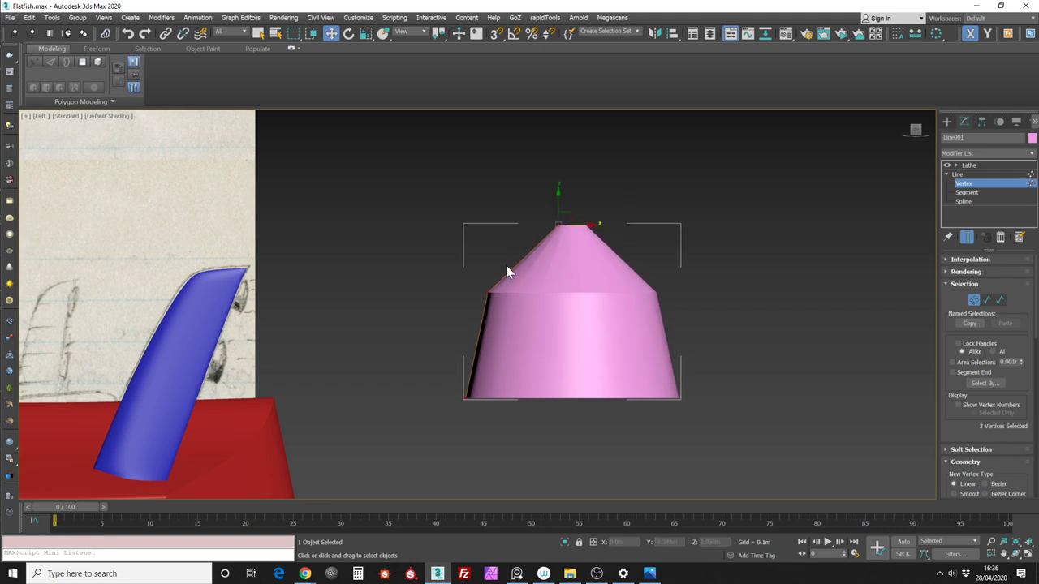
Make the lathed shape more compact by raising the bottom and middle profile vertices and pulling the top vertex towards the axis
{"action": "left_click_drag", "start_coordinate": [483, 301], "coordinate": [533, 260]}
{"action": "left_click", "coordinate": [465, 398]}
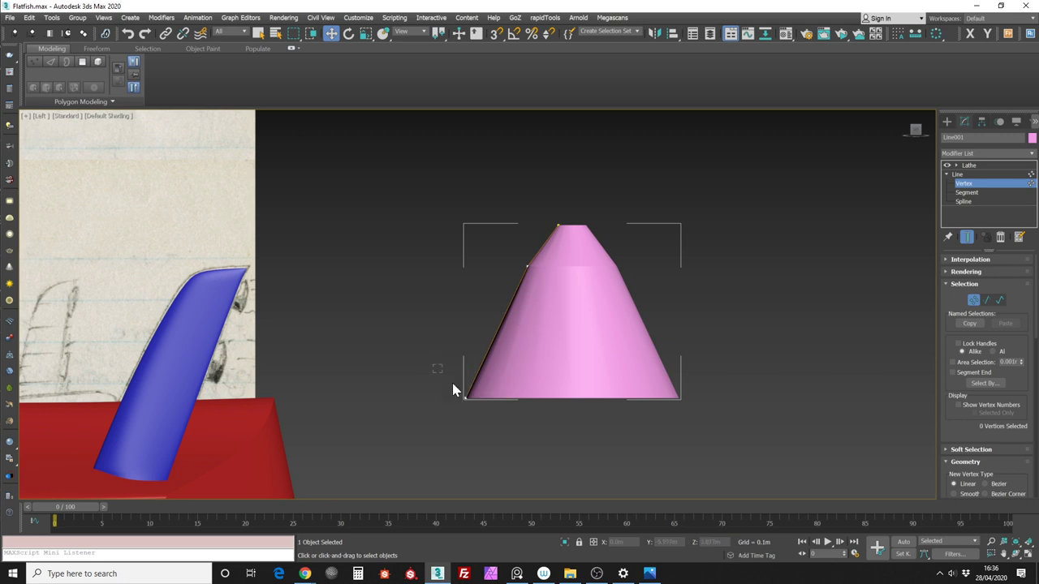
{"action": "left_click_drag", "start_coordinate": [478, 384], "coordinate": [531, 297]}
{"action": "left_click", "coordinate": [559, 226]}
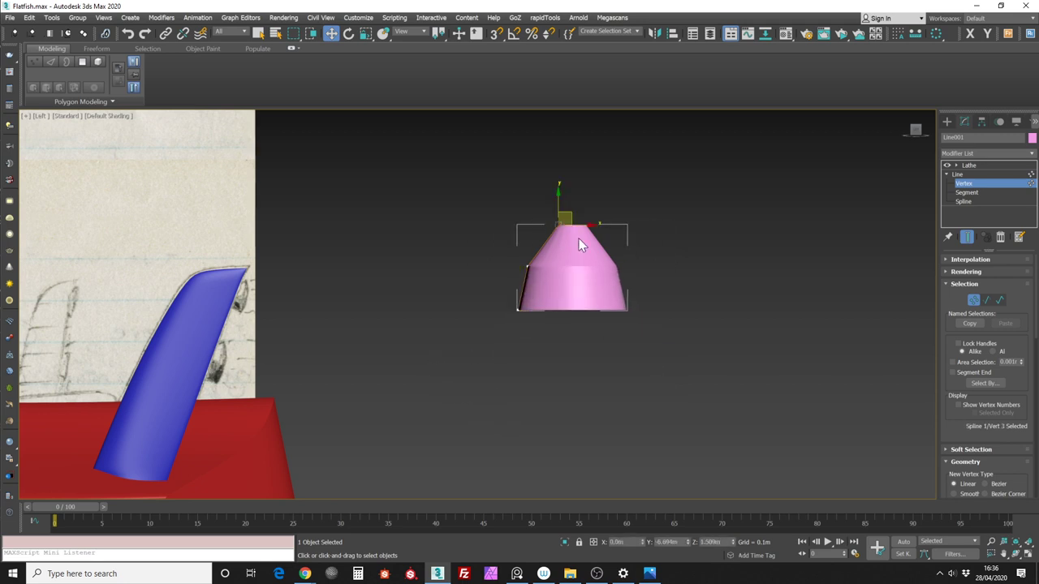
{"action": "left_click_drag", "start_coordinate": [585, 226], "coordinate": [594, 224]}
{"action": "left_click", "coordinate": [527, 266]}
{"action": "left_click_drag", "start_coordinate": [541, 254], "coordinate": [557, 238]}
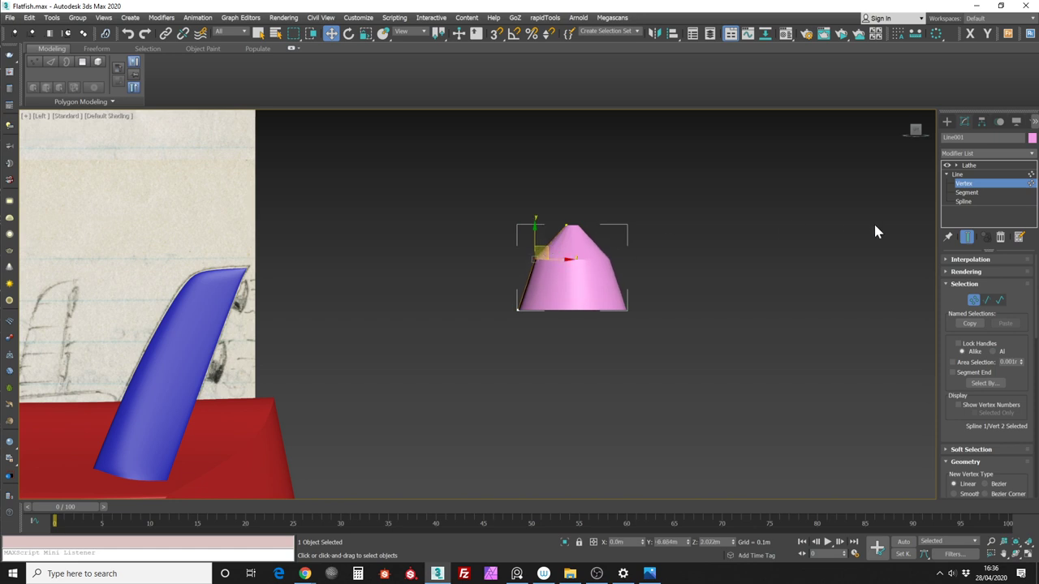
Turn off the Lathe's start and end caps, set its segments to 8, and display edged faces
{"action": "scroll", "coordinate": [683, 217], "scroll_direction": "up", "scroll_amount": 2}
{"action": "middle_click_drag", "start_coordinate": [683, 217], "coordinate": [717, 217]}
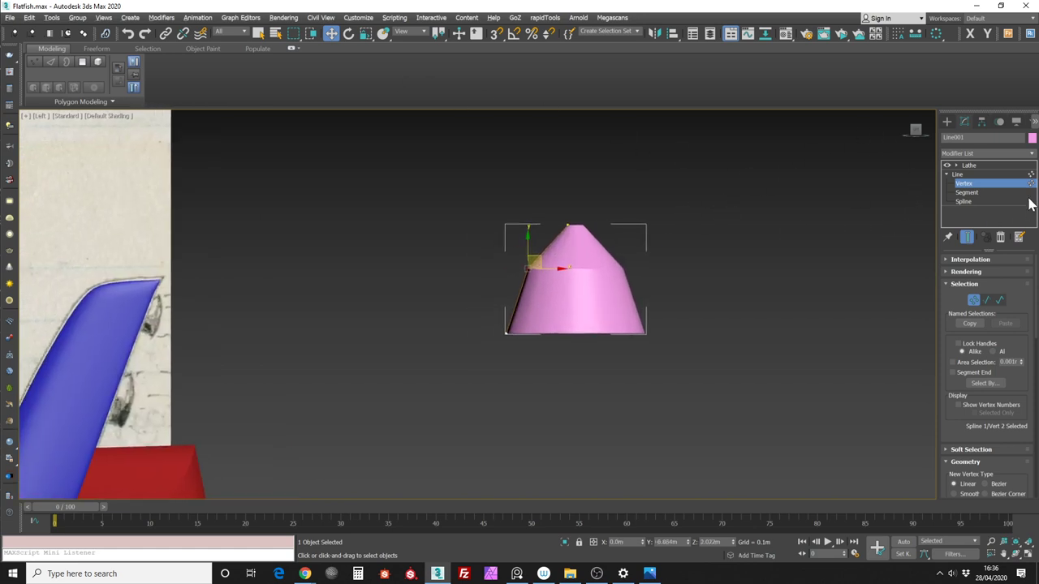
{"action": "left_click", "coordinate": [1027, 167]}
{"action": "left_click", "coordinate": [1027, 166]}
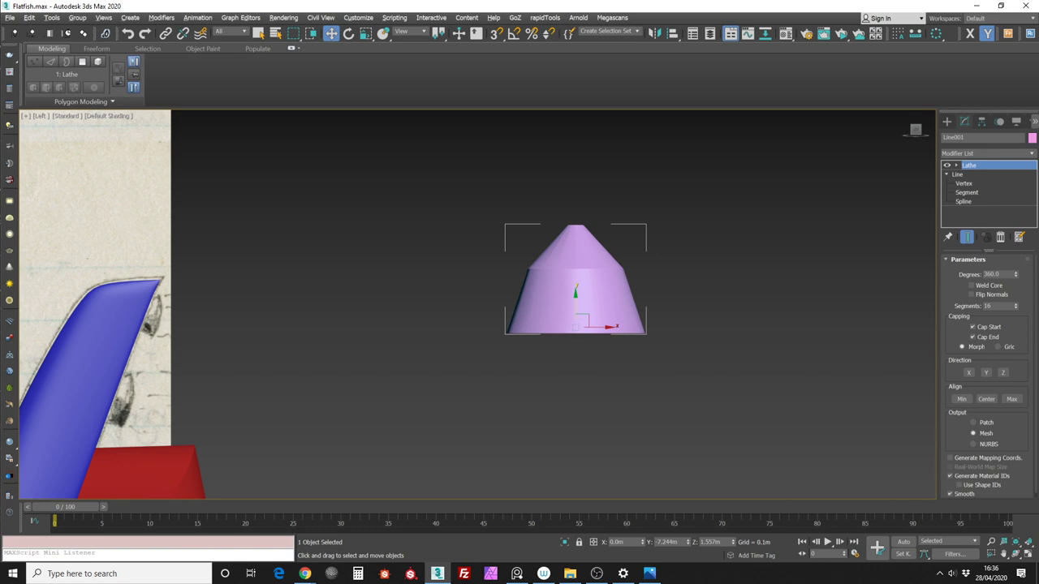
{"action": "left_click", "coordinate": [974, 338]}
{"action": "type", "text": "6"}
{"action": "key", "text": "Return"}
{"action": "middle_click_drag", "start_coordinate": [728, 234], "coordinate": [728, 268]}
{"action": "key", "text": "F3"}
{"action": "key", "text": "F3"}
{"action": "key", "text": "F4"}
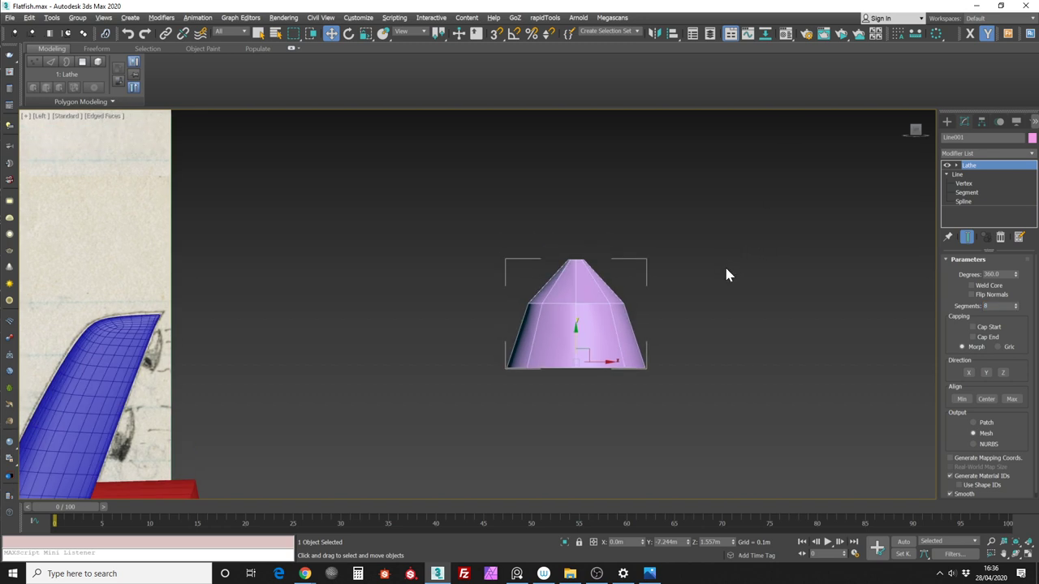
Add a TurboSmooth modifier on top of the Lathe
{"action": "left_click", "coordinate": [1031, 155]}
{"action": "type", "text": "tu"}
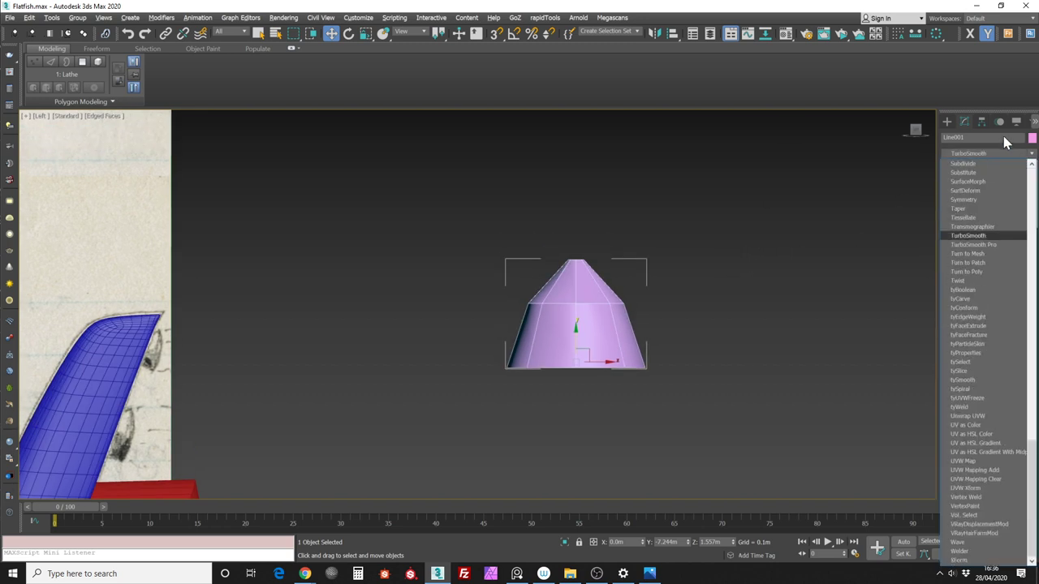
{"action": "key", "text": "Return"}
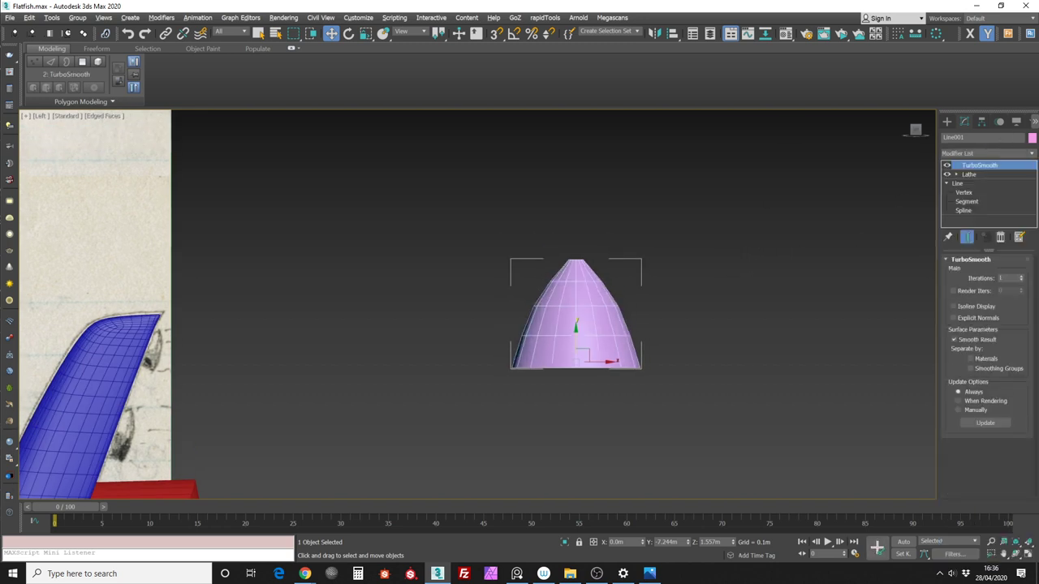
Refine the profile line with two extra vertices, one on its lower segment and one on its upper segment
{"action": "left_click", "coordinate": [1006, 184]}
{"action": "left_click", "coordinate": [973, 300]}
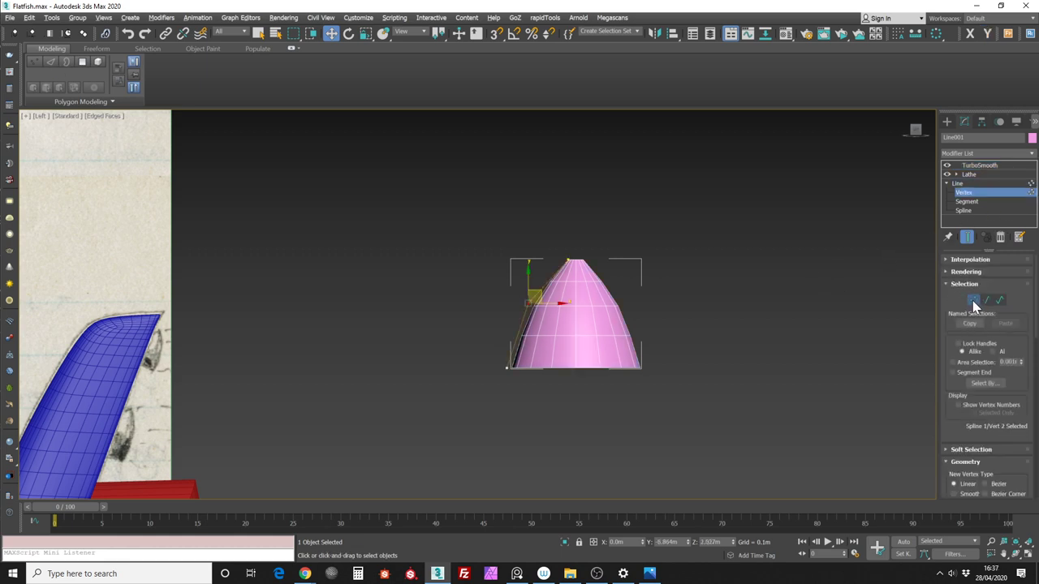
{"action": "left_click_drag", "start_coordinate": [936, 331], "coordinate": [812, 331]}
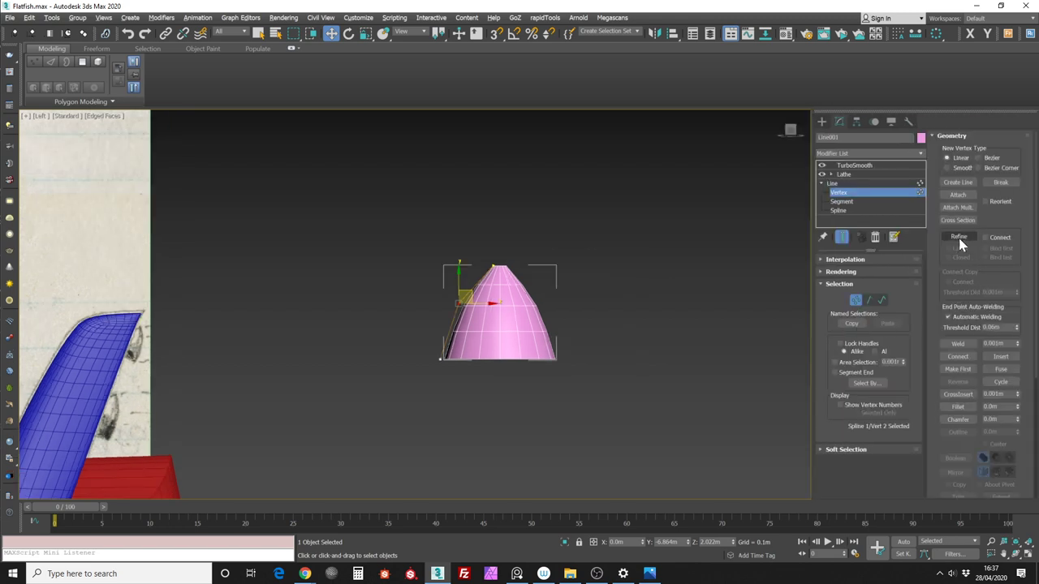
{"action": "left_click", "coordinate": [958, 237]}
{"action": "left_click", "coordinate": [449, 330]}
{"action": "left_click", "coordinate": [475, 284]}
{"action": "right_click", "coordinate": [449, 274]}
Reposition the three intermediate profile vertices so the lathed shape becomes an evenly rounded dome
{"action": "scroll", "coordinate": [454, 262], "scroll_direction": "up", "scroll_amount": 3}
{"action": "mouse_move", "coordinate": [481, 275]}
{"action": "left_mouse_down"}
{"action": "mouse_move", "coordinate": [511, 311]}
{"action": "mouse_move", "coordinate": [497, 285]}
{"action": "left_mouse_up"}
{"action": "left_click_drag", "start_coordinate": [435, 315], "coordinate": [474, 325]}
{"action": "left_click_drag", "start_coordinate": [474, 288], "coordinate": [498, 289]}
{"action": "left_click_drag", "start_coordinate": [439, 323], "coordinate": [475, 325]}
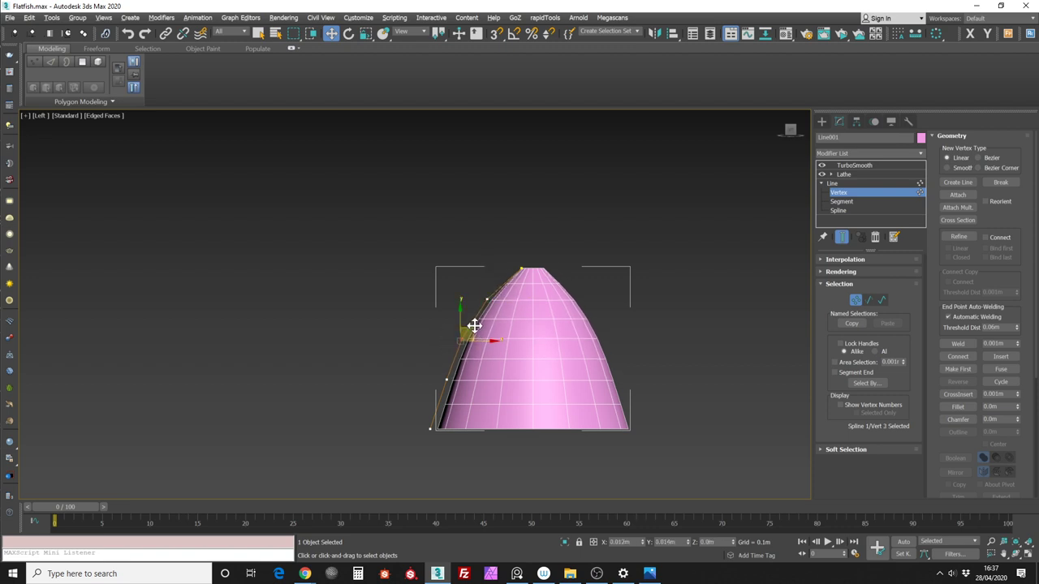
{"action": "left_click", "coordinate": [448, 377]}
{"action": "left_click", "coordinate": [463, 337]}
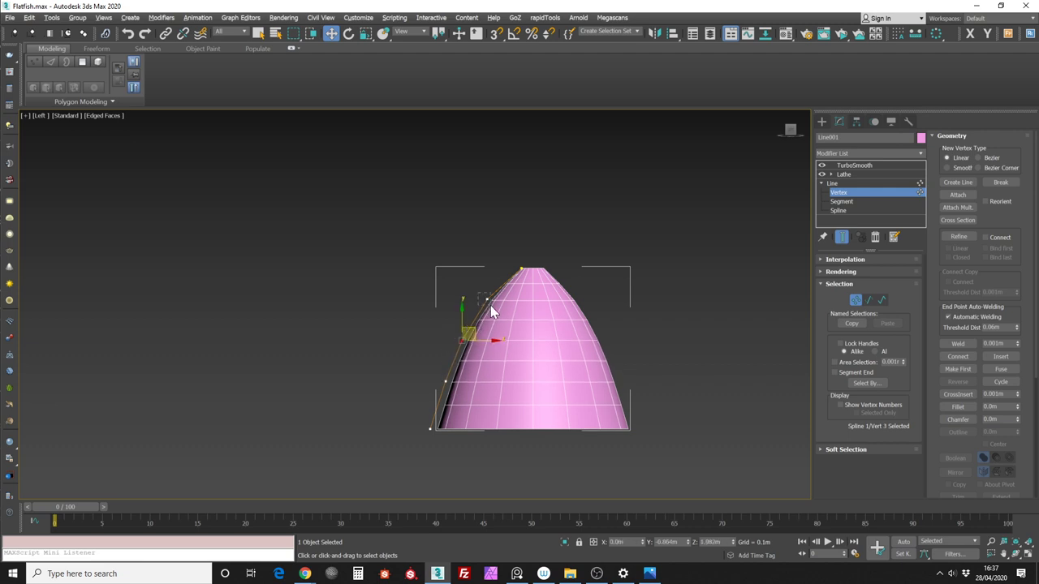
Inspect the dome's open tip and try to refine the profile with another vertex near the tip
{"action": "left_click", "coordinate": [855, 301]}
{"action": "mouse_move", "coordinate": [557, 276]}
{"action": "middle_mouse_down", "text": "alt"}
{"action": "mouse_move", "coordinate": [558, 336]}
{"action": "mouse_move", "coordinate": [556, 286]}
{"action": "middle_mouse_up", "text": "alt"}
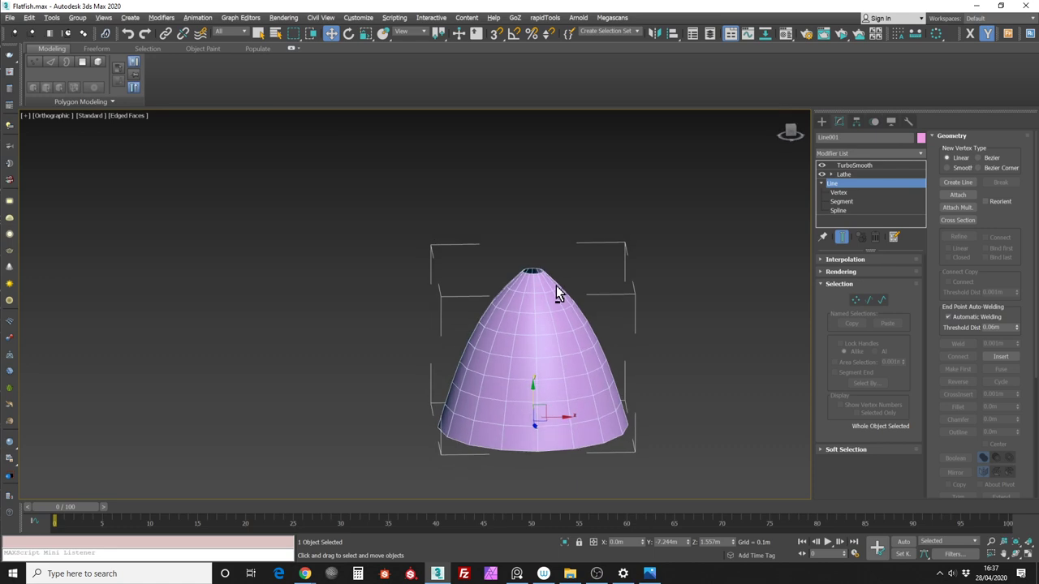
{"action": "left_click", "coordinate": [790, 132]}
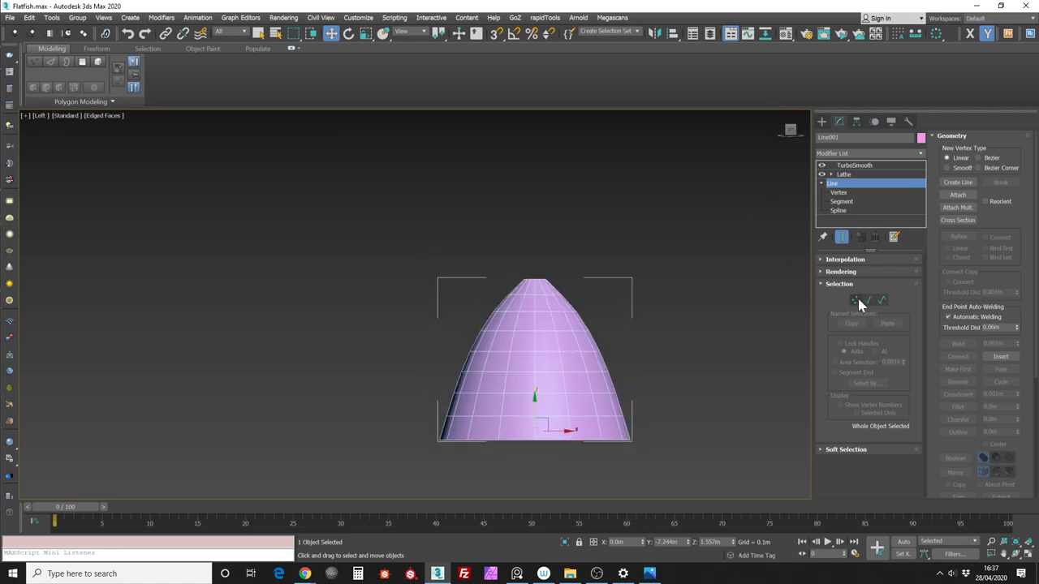
{"action": "left_click", "coordinate": [856, 300]}
{"action": "left_click", "coordinate": [958, 237]}
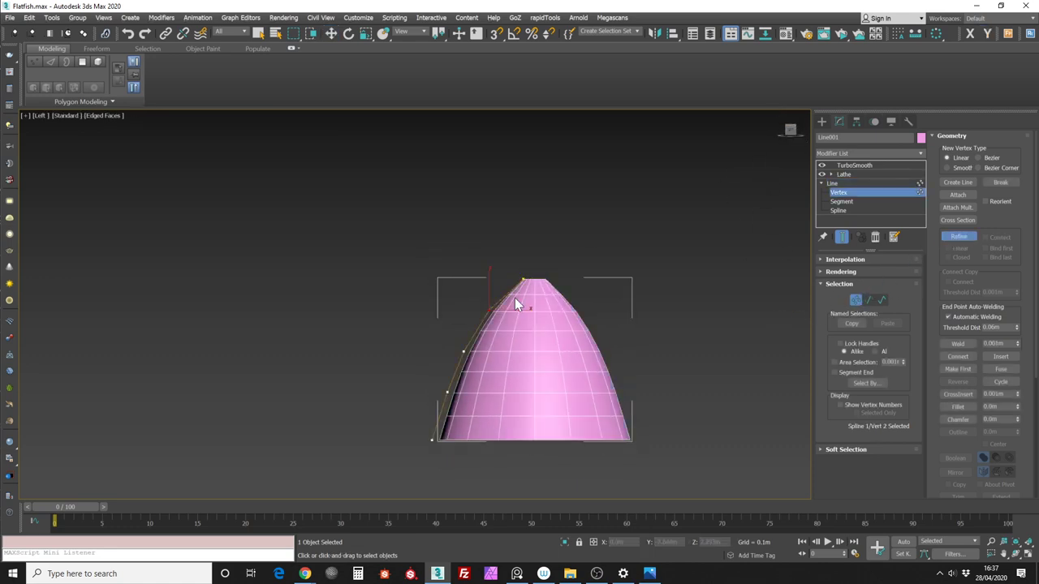
{"action": "scroll", "coordinate": [525, 294], "scroll_direction": "up", "scroll_amount": 4}
{"action": "left_click", "coordinate": [585, 289]}
{"action": "middle_click_drag", "start_coordinate": [541, 285], "coordinate": [510, 181]}
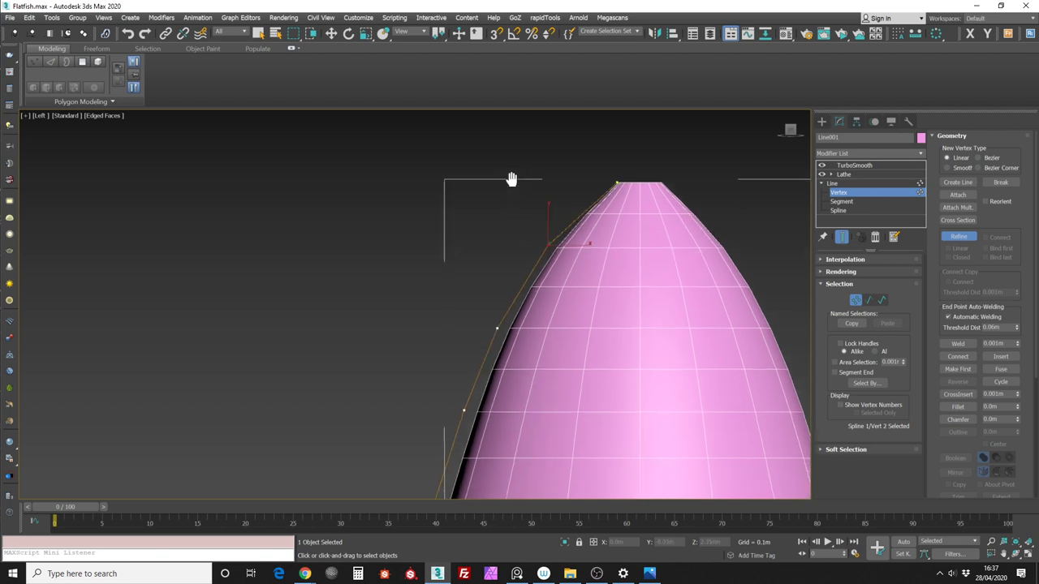
Select all five profile vertices and convert them from corner to a curved vertex type
{"action": "scroll", "coordinate": [487, 203], "scroll_direction": "down", "scroll_amount": 2}
{"action": "key", "text": "w"}
{"action": "left_click_drag", "start_coordinate": [631, 479], "coordinate": [632, 479]}
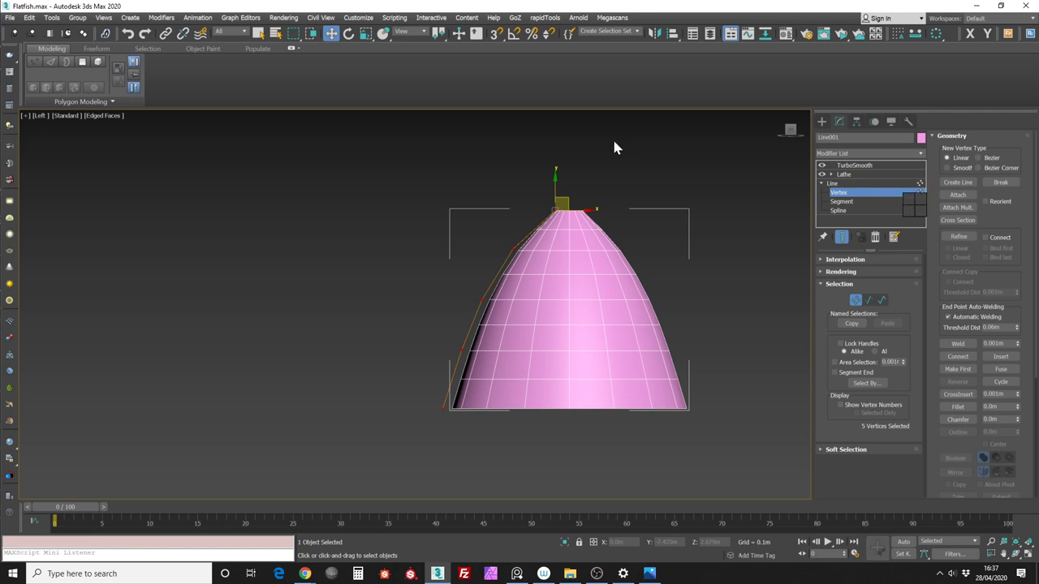
{"action": "right_click", "coordinate": [613, 138]}
{"action": "left_click", "coordinate": [598, 86]}
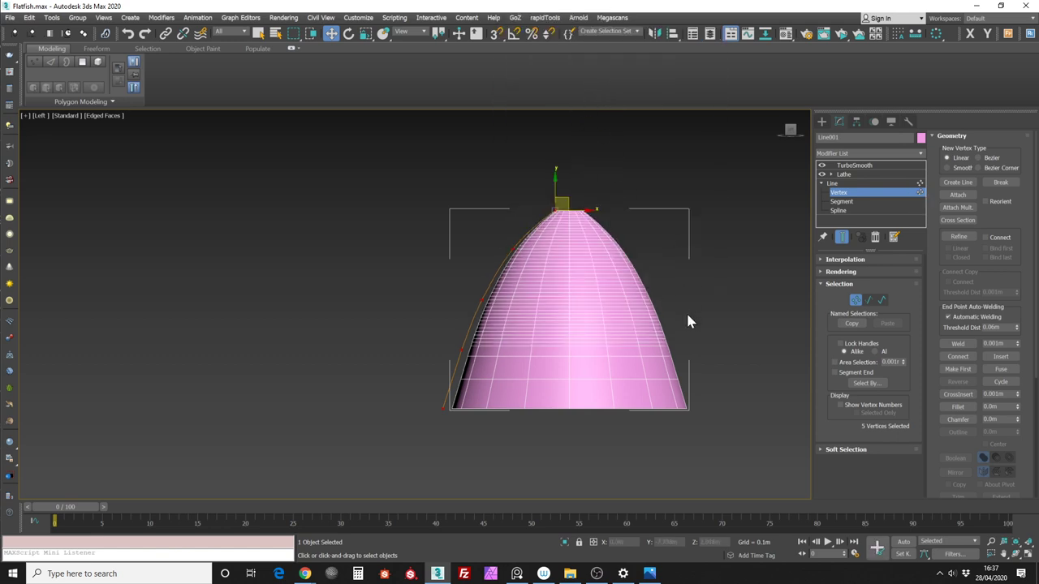
Set the profile line's interpolation to 1 step with Optimize turned off
{"action": "left_click", "coordinate": [855, 300]}
{"action": "left_click", "coordinate": [869, 261]}
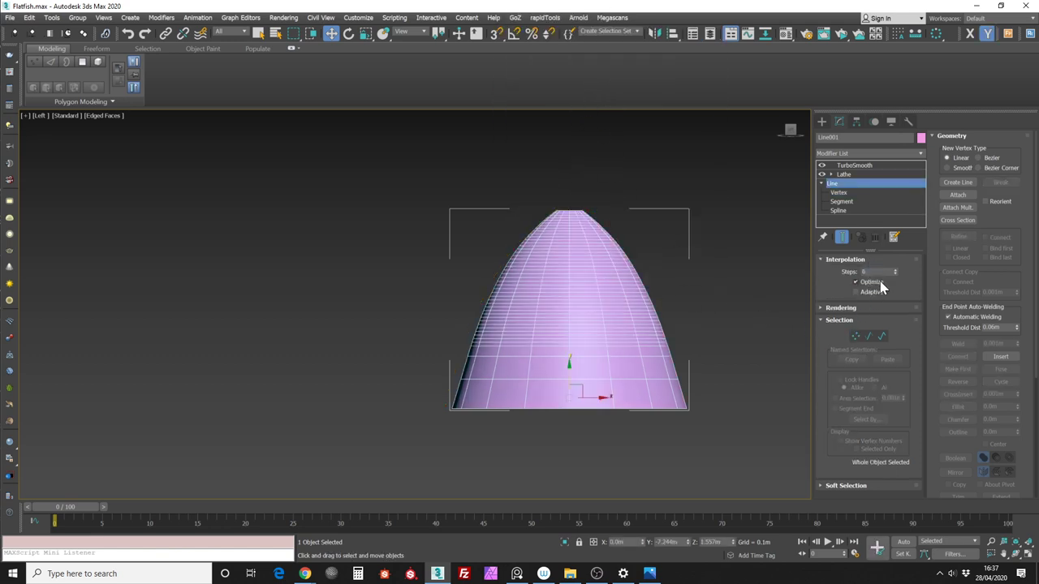
{"action": "left_click_drag", "start_coordinate": [894, 273], "coordinate": [895, 279]}
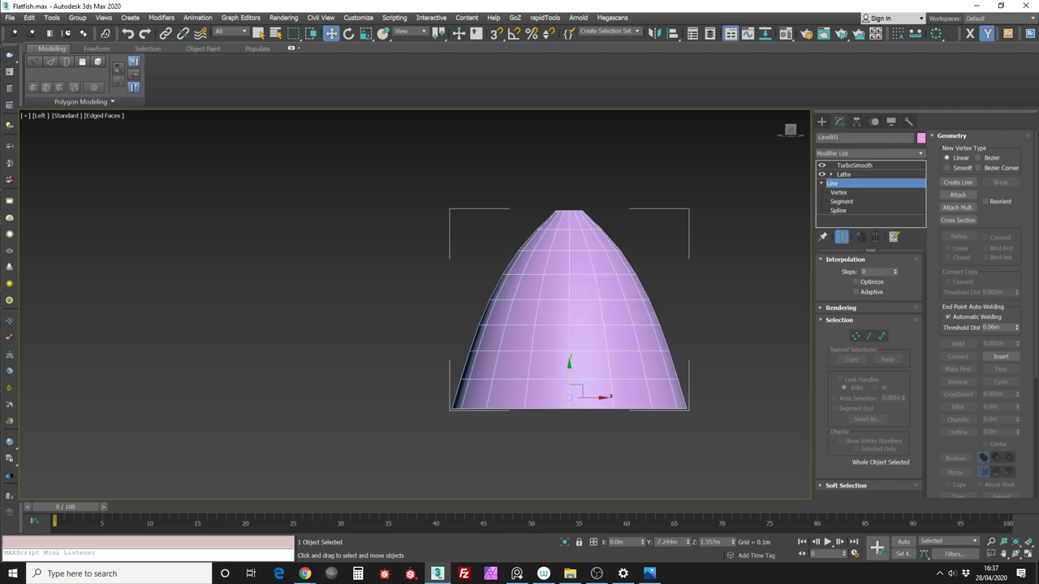
{"action": "left_click", "coordinate": [896, 270]}
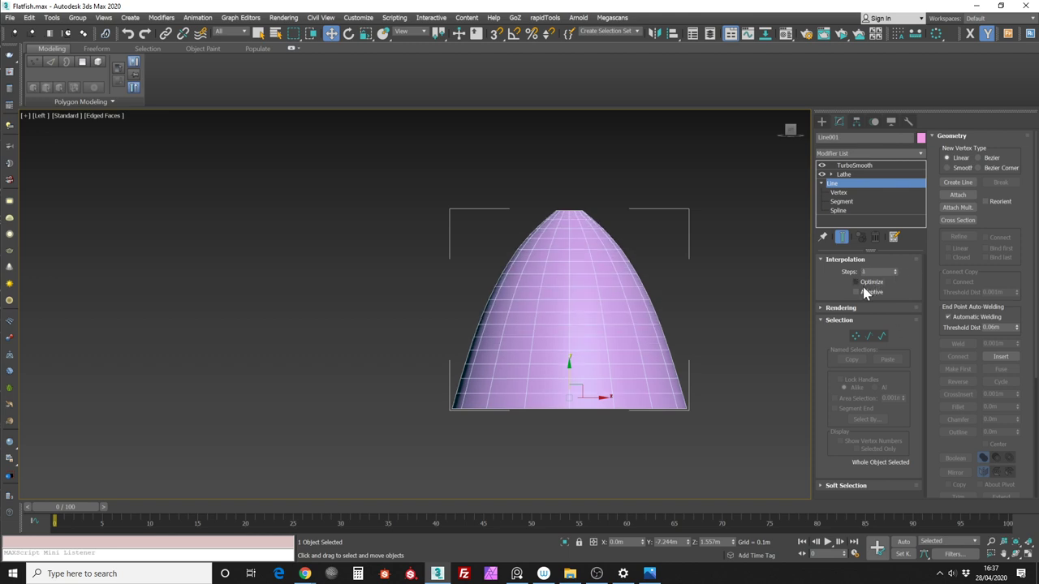
Reposition the three intermediate profile vertices to refine the curvature of the dome's side
{"action": "left_click", "coordinate": [855, 336]}
{"action": "left_click", "coordinate": [463, 342]}
{"action": "left_click_drag", "start_coordinate": [473, 338], "coordinate": [467, 347]}
{"action": "left_click", "coordinate": [482, 299]}
{"action": "left_click_drag", "start_coordinate": [492, 291], "coordinate": [488, 295]}
{"action": "left_click", "coordinate": [513, 249]}
{"action": "left_click_drag", "start_coordinate": [527, 237], "coordinate": [523, 241]}
{"action": "left_click", "coordinate": [479, 304]}
Move the profile's base vertex inward to narrow the dome, and readjust the intermediate vertices so the side bulges evenly
{"action": "left_click", "coordinate": [442, 409]}
{"action": "left_click_drag", "start_coordinate": [452, 406], "coordinate": [471, 410]}
{"action": "left_click", "coordinate": [457, 357]}
{"action": "left_click_drag", "start_coordinate": [469, 347], "coordinate": [471, 340]}
{"action": "left_click", "coordinate": [479, 303]}
{"action": "left_click_drag", "start_coordinate": [492, 291], "coordinate": [493, 286]}
{"action": "left_click_drag", "start_coordinate": [435, 344], "coordinate": [464, 345]}
{"action": "left_click", "coordinate": [512, 251]}
{"action": "left_click_drag", "start_coordinate": [523, 238], "coordinate": [523, 234]}
{"action": "left_click", "coordinate": [480, 299]}
{"action": "left_click_drag", "start_coordinate": [493, 285], "coordinate": [492, 280]}
Add an Edit Poly modifier above TurboSmooth and switch to edge editing
{"action": "left_click", "coordinate": [917, 165]}
{"action": "middle_click_drag", "start_coordinate": [743, 239], "coordinate": [785, 245]}
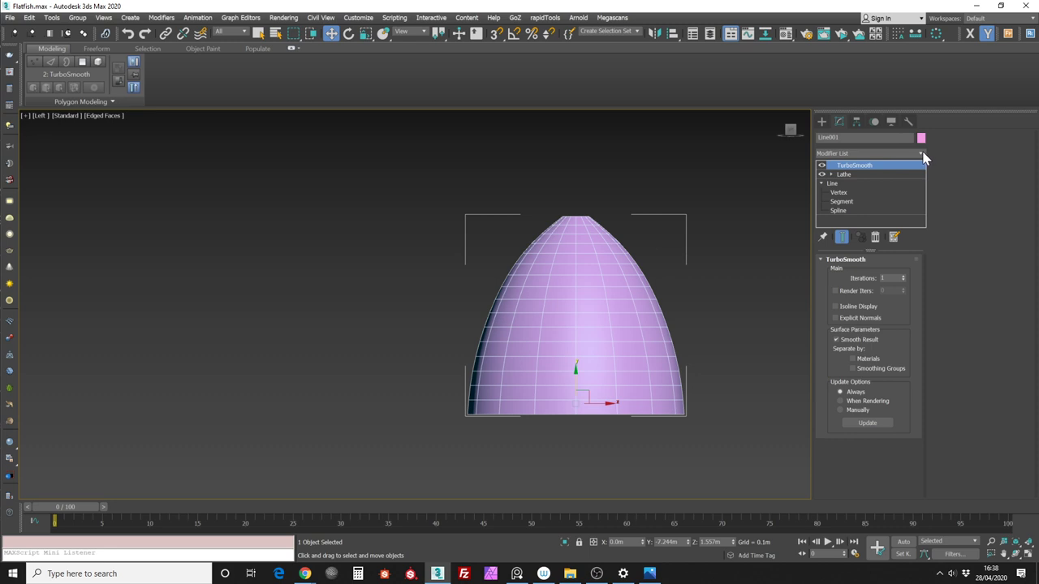
{"action": "left_click", "coordinate": [921, 153]}
{"action": "key", "text": "e"}
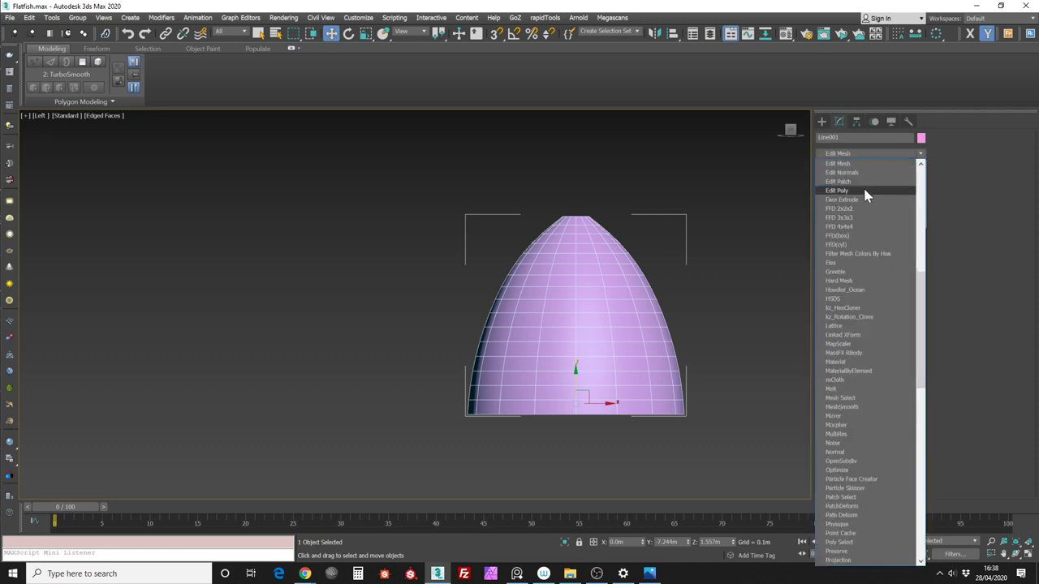
{"action": "left_click", "coordinate": [863, 191]}
{"action": "left_click", "coordinate": [854, 348]}
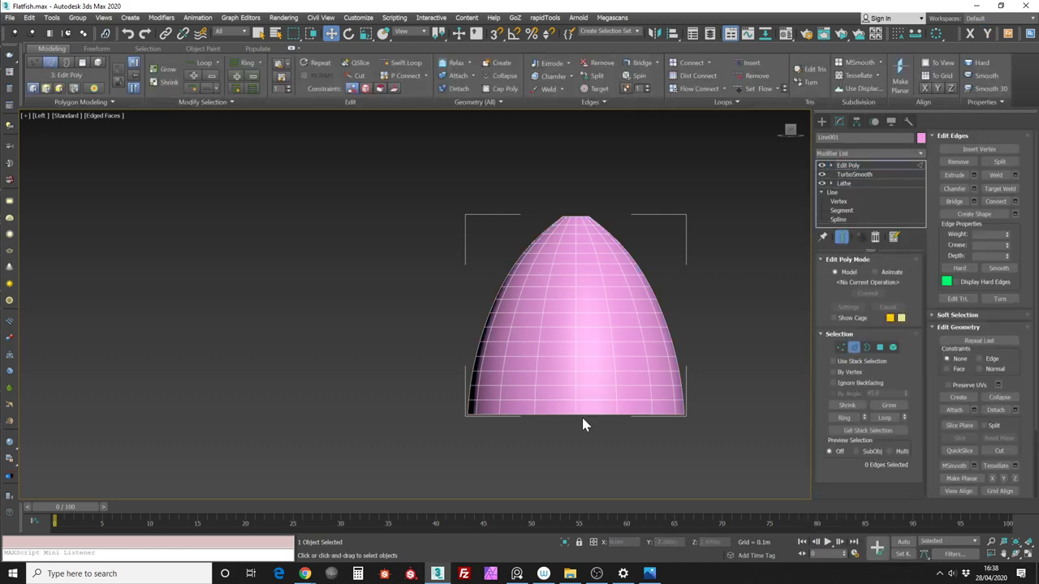
Select all horizontal edge loops of the dome, leaving out the open borders at the tip and base
{"action": "left_click", "coordinate": [555, 398]}
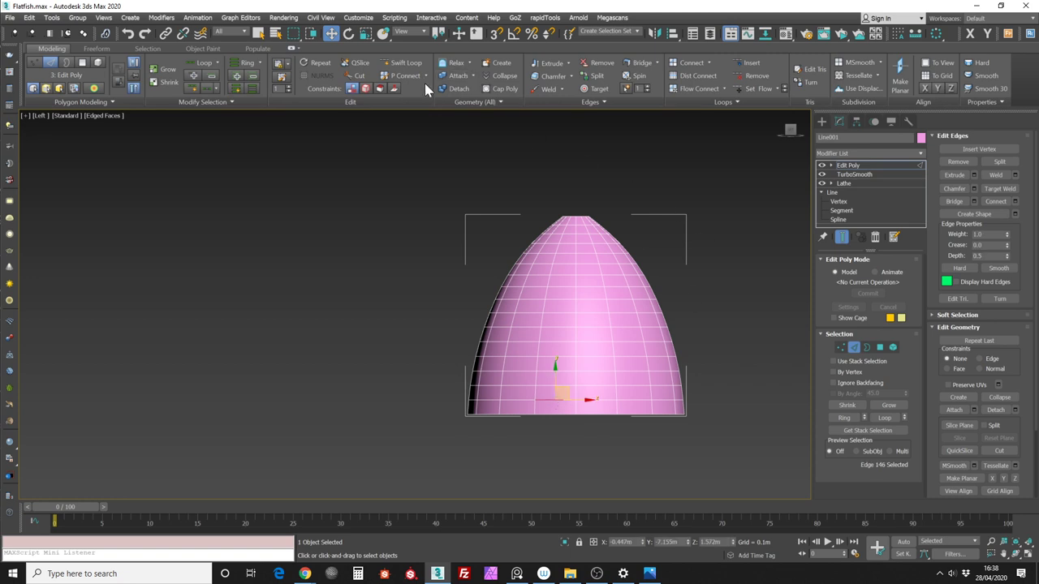
{"action": "left_click", "coordinate": [235, 61]}
{"action": "left_click", "coordinate": [204, 65]}
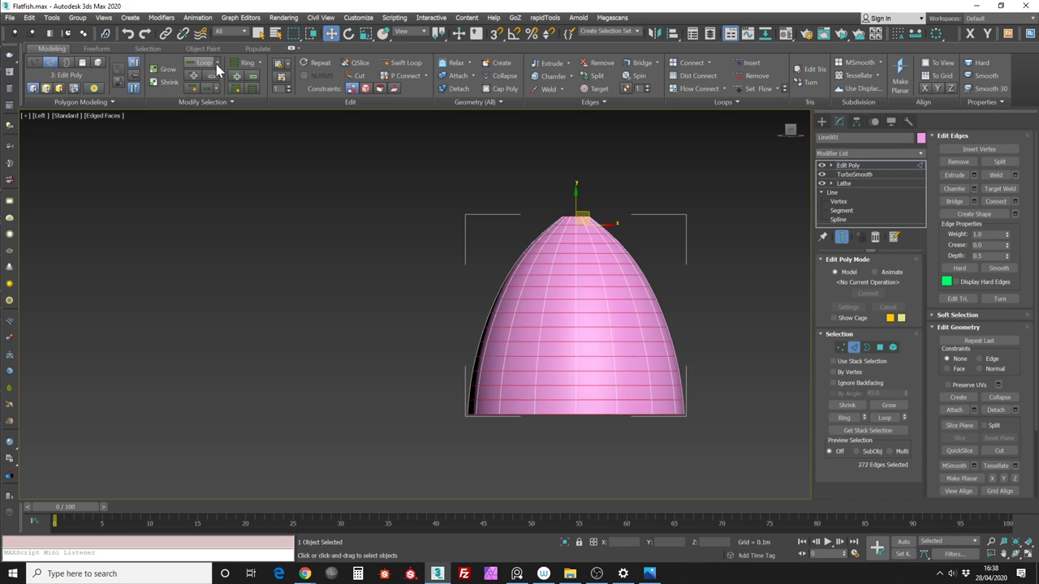
{"action": "scroll", "coordinate": [641, 258], "scroll_direction": "up", "scroll_amount": 1}
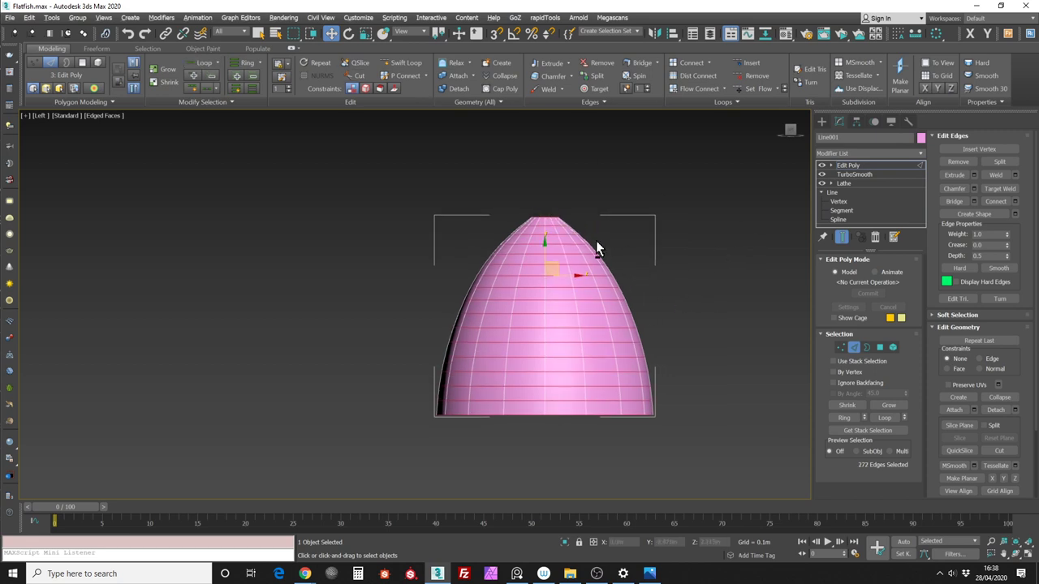
{"action": "scroll", "coordinate": [552, 219], "scroll_direction": "up", "scroll_amount": 1}
{"action": "left_click_drag", "start_coordinate": [579, 218], "coordinate": [580, 218], "text": "alt"}
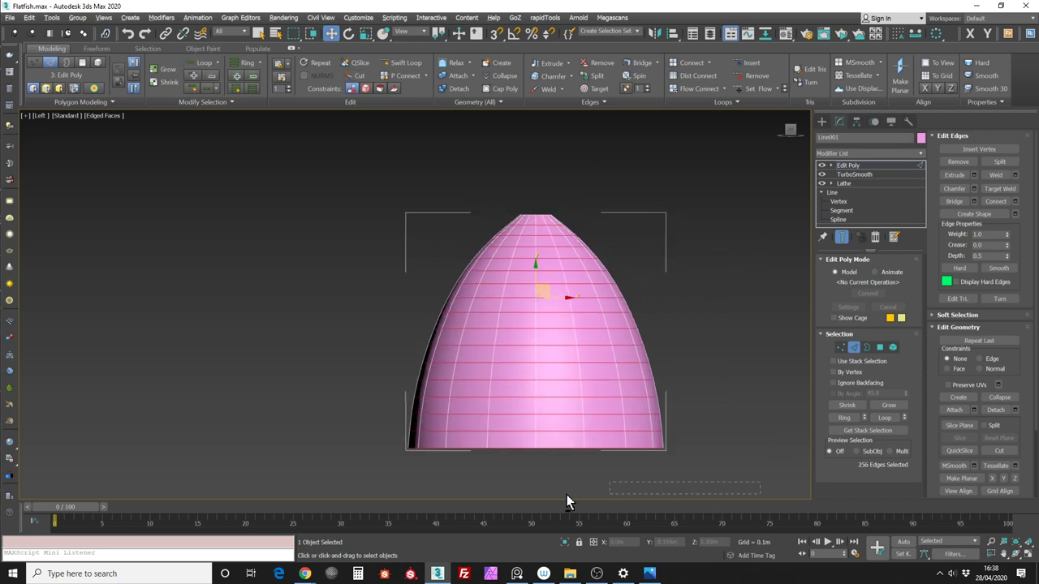
{"action": "left_click_drag", "start_coordinate": [392, 446], "coordinate": [390, 447], "text": "alt"}
Set up an edge extrusion on the selected loops with a height of 0.03 m and a base width of 0.034 m
{"action": "middle_click_drag", "start_coordinate": [373, 443], "coordinate": [327, 447]}
{"action": "middle_click_drag", "start_coordinate": [638, 334], "coordinate": [678, 300]}
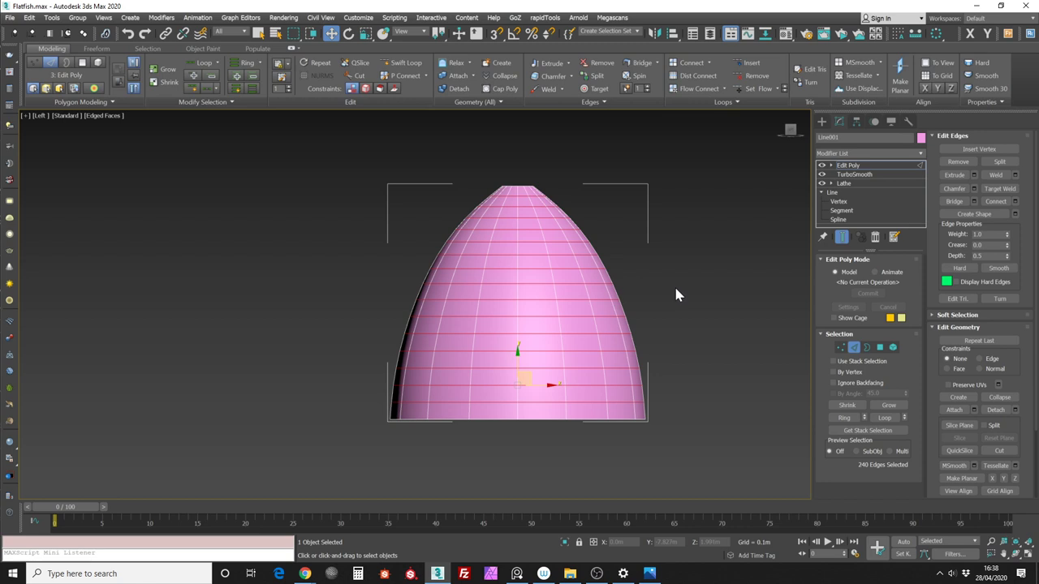
{"action": "mouse_move", "coordinate": [684, 284]}
{"action": "middle_mouse_down"}
{"action": "mouse_move", "coordinate": [673, 278]}
{"action": "mouse_move", "coordinate": [670, 292]}
{"action": "mouse_move", "coordinate": [660, 281]}
{"action": "mouse_move", "coordinate": [671, 292]}
{"action": "middle_mouse_up"}
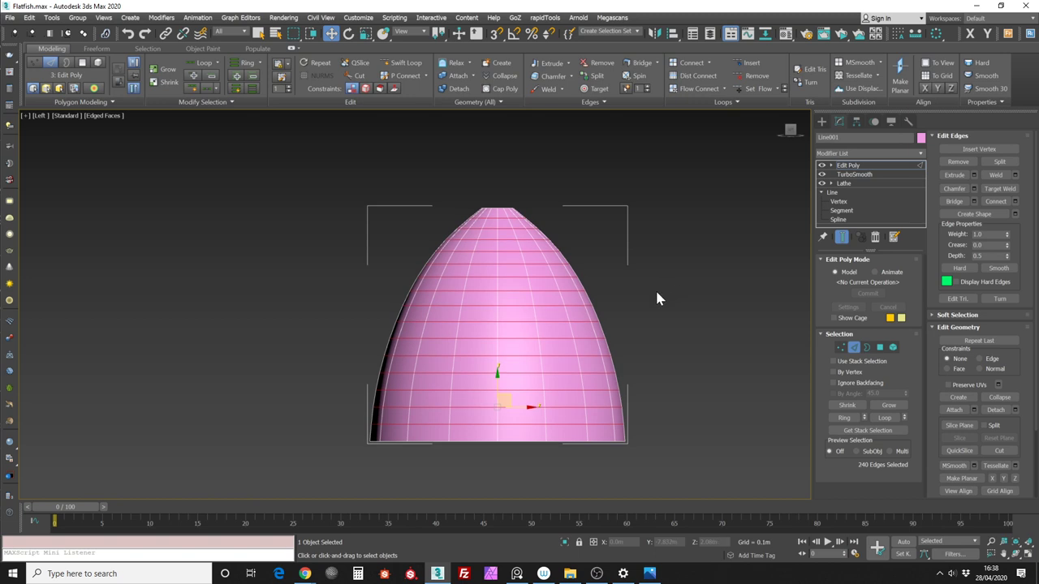
{"action": "middle_click_drag", "start_coordinate": [730, 283], "coordinate": [690, 270]}
{"action": "scroll", "coordinate": [673, 292], "scroll_direction": "up", "scroll_amount": 1}
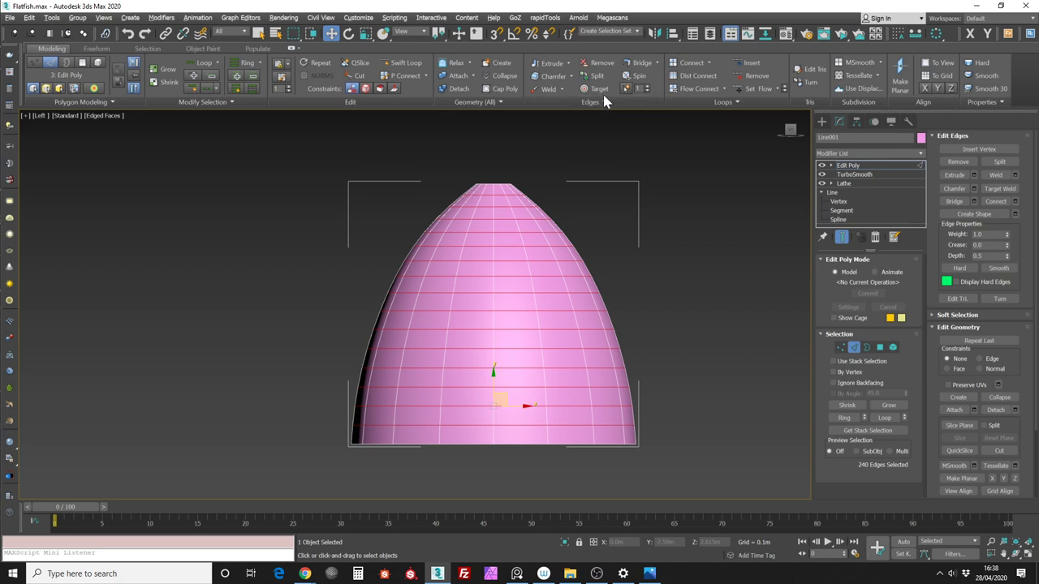
{"action": "left_click", "coordinate": [569, 63]}
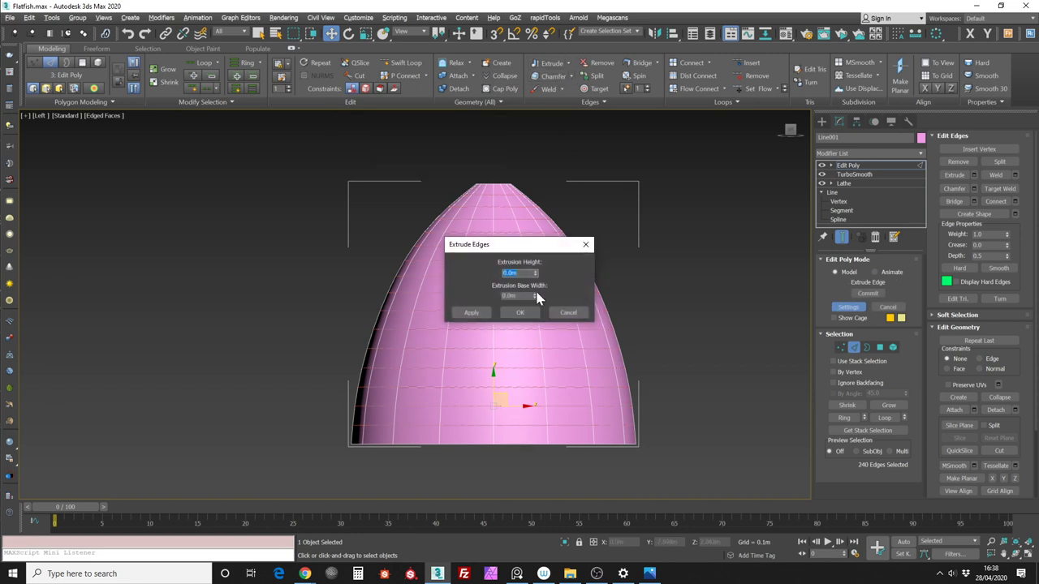
{"action": "left_click_drag", "start_coordinate": [521, 246], "coordinate": [639, 206]}
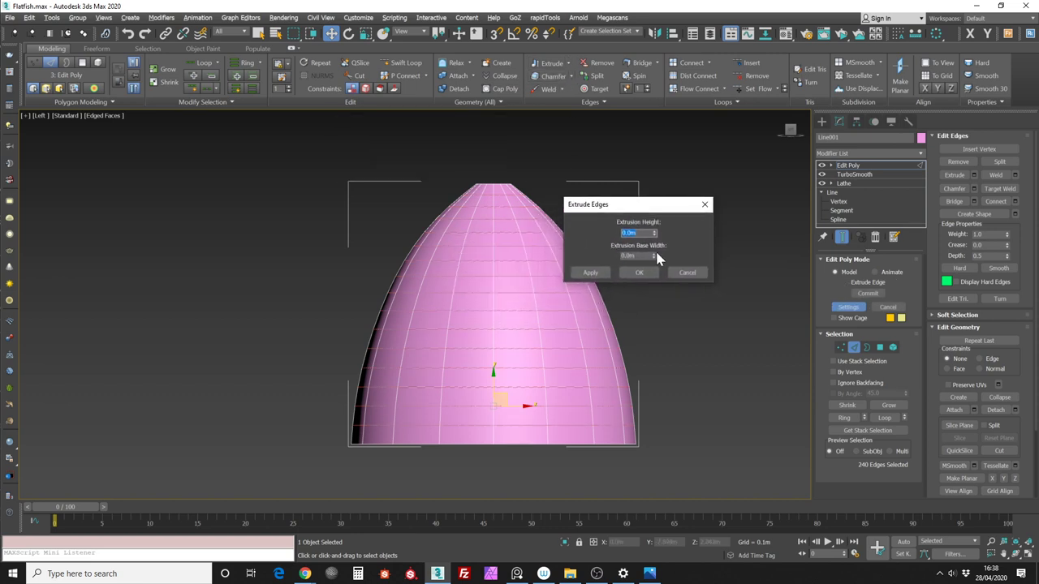
{"action": "middle_click_drag", "start_coordinate": [477, 250], "coordinate": [475, 275]}
{"action": "middle_click_drag", "start_coordinate": [453, 347], "coordinate": [637, 252], "text": "alt"}
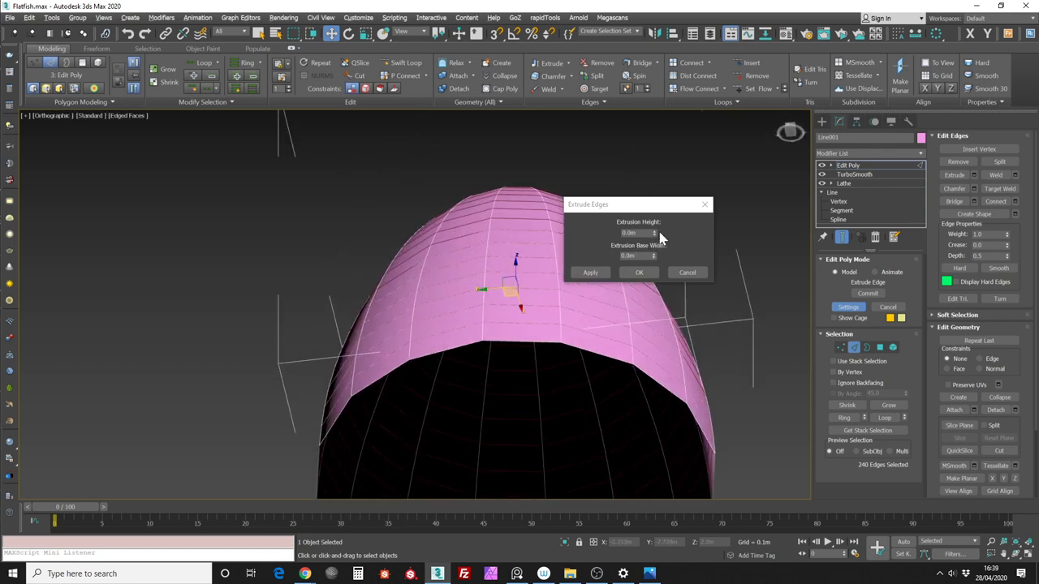
{"action": "left_click_drag", "start_coordinate": [658, 236], "coordinate": [656, 127]}
{"action": "left_click_drag", "start_coordinate": [657, 258], "coordinate": [689, 131]}
Reduce the extrusion base width to 0.025 m and apply the edge extrusion once
{"action": "middle_click_drag", "start_coordinate": [430, 236], "coordinate": [452, 306], "text": "alt"}
{"action": "scroll", "coordinate": [447, 295], "scroll_direction": "up", "scroll_amount": 4}
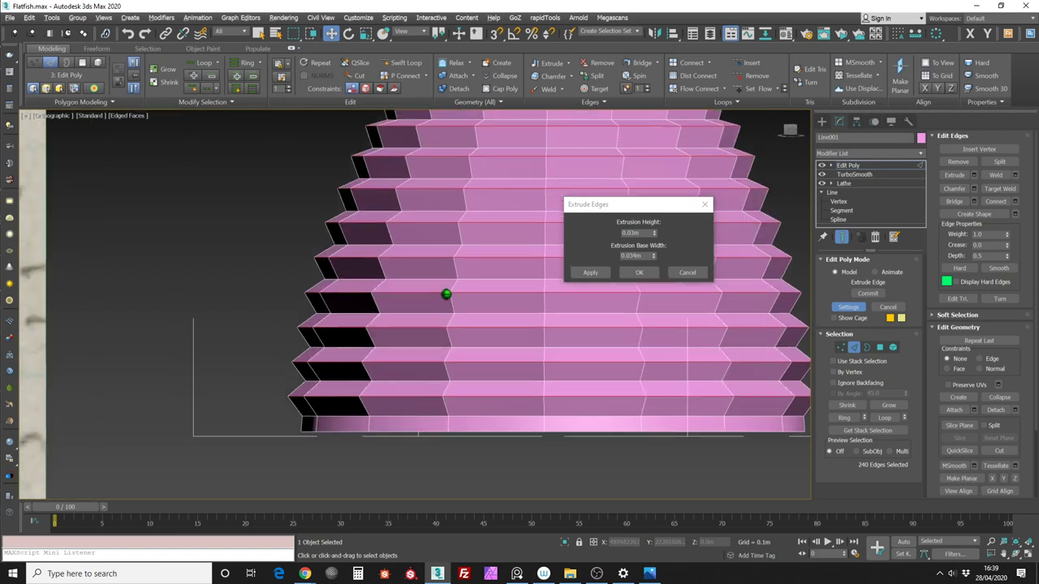
{"action": "left_click_drag", "start_coordinate": [653, 258], "coordinate": [655, 243]}
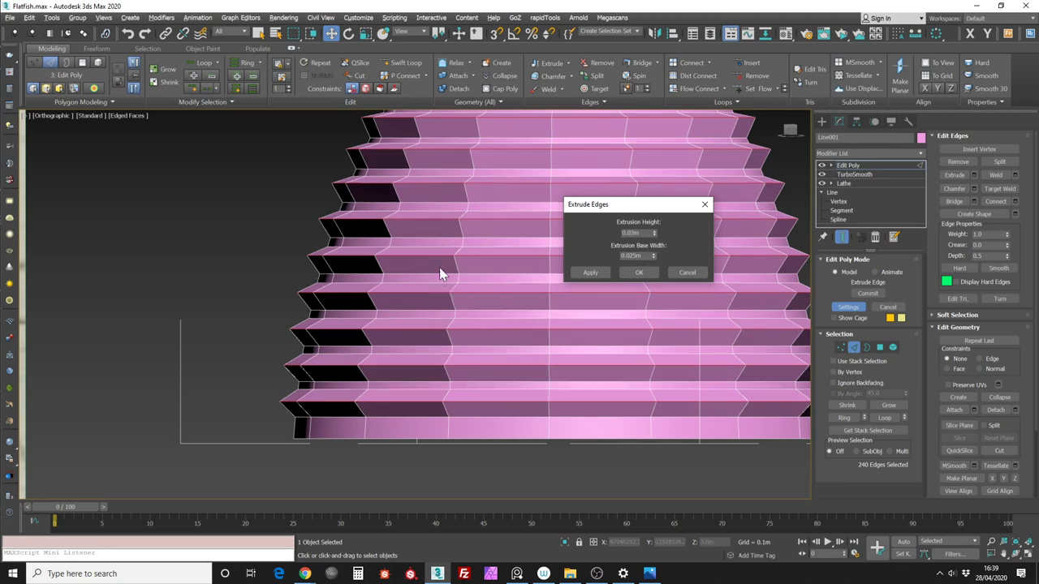
{"action": "scroll", "coordinate": [430, 325], "scroll_direction": "down", "scroll_amount": 3}
{"action": "mouse_move", "coordinate": [459, 309]}
{"action": "middle_mouse_down", "text": "alt"}
{"action": "mouse_move", "coordinate": [431, 315]}
{"action": "mouse_move", "coordinate": [441, 311]}
{"action": "mouse_move", "coordinate": [431, 301]}
{"action": "mouse_move", "coordinate": [422, 314]}
{"action": "mouse_move", "coordinate": [437, 310]}
{"action": "middle_mouse_up", "text": "alt"}
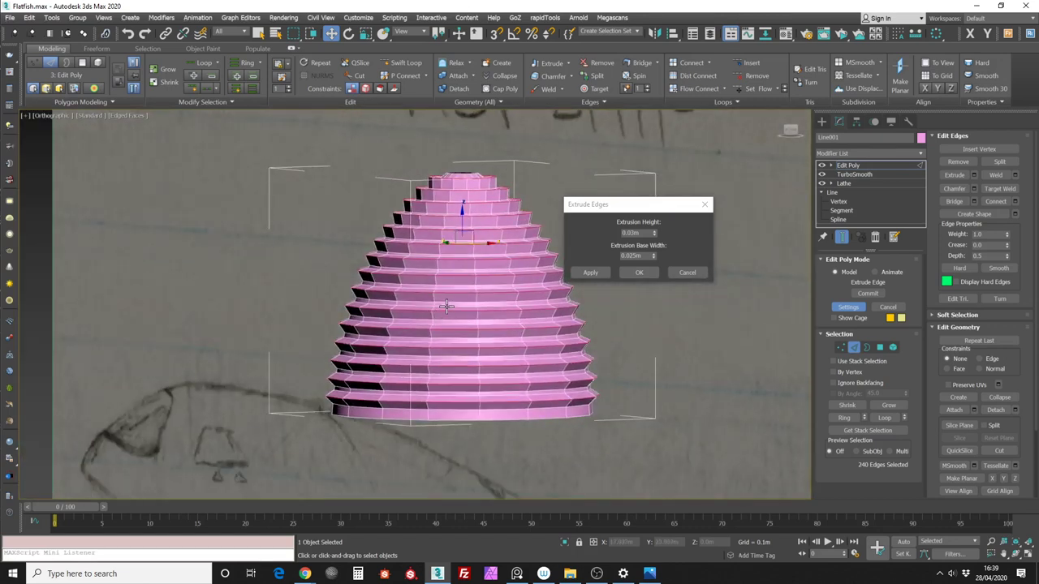
{"action": "left_click", "coordinate": [471, 305]}
{"action": "left_click", "coordinate": [591, 273]}
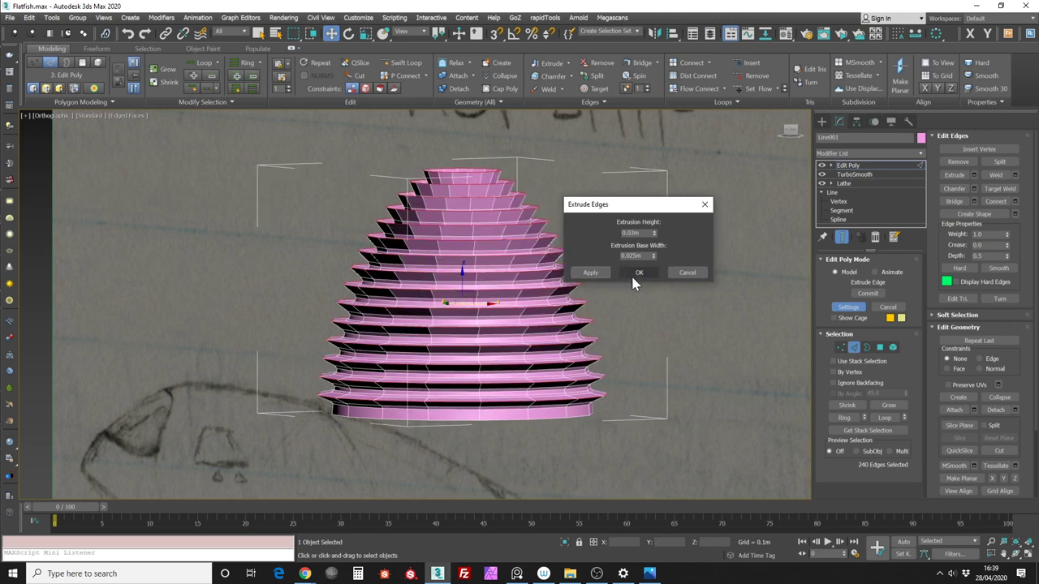
{"action": "left_click", "coordinate": [688, 273]}
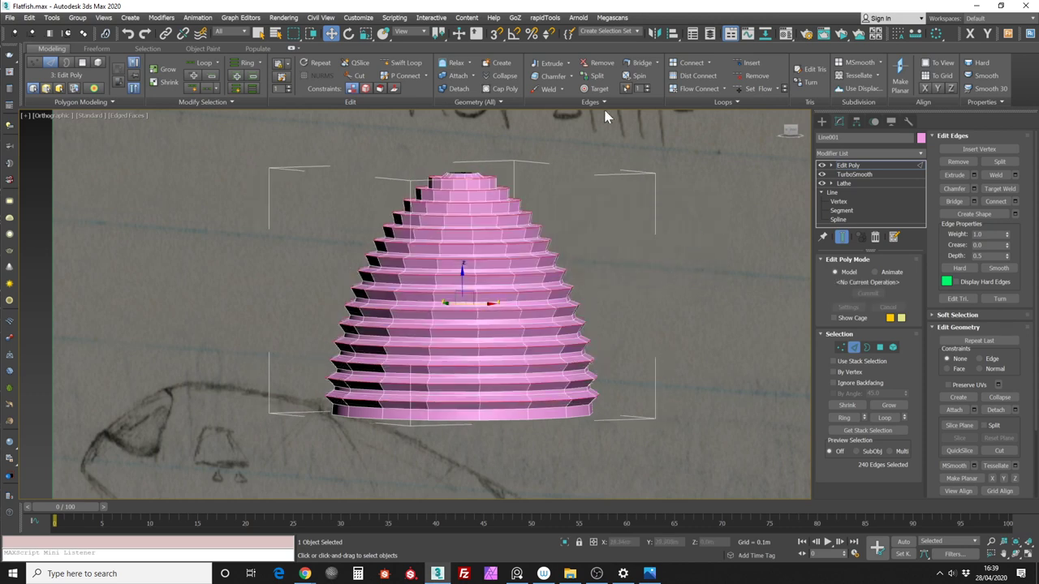
Chamfer the extruded ridge edges by 0.019 m with one segment
{"action": "left_click", "coordinate": [571, 76]}
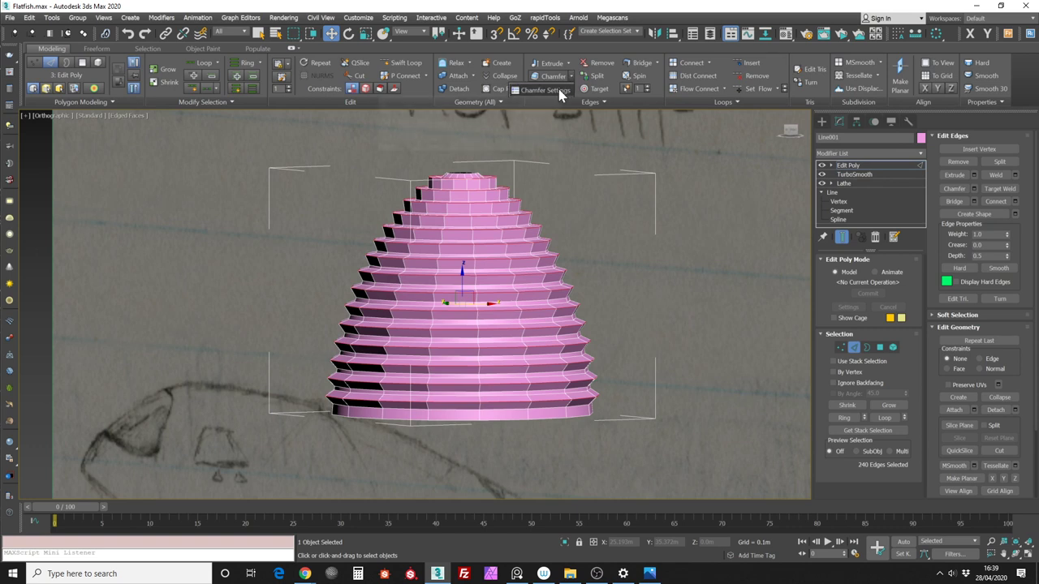
{"action": "left_click", "coordinate": [558, 89]}
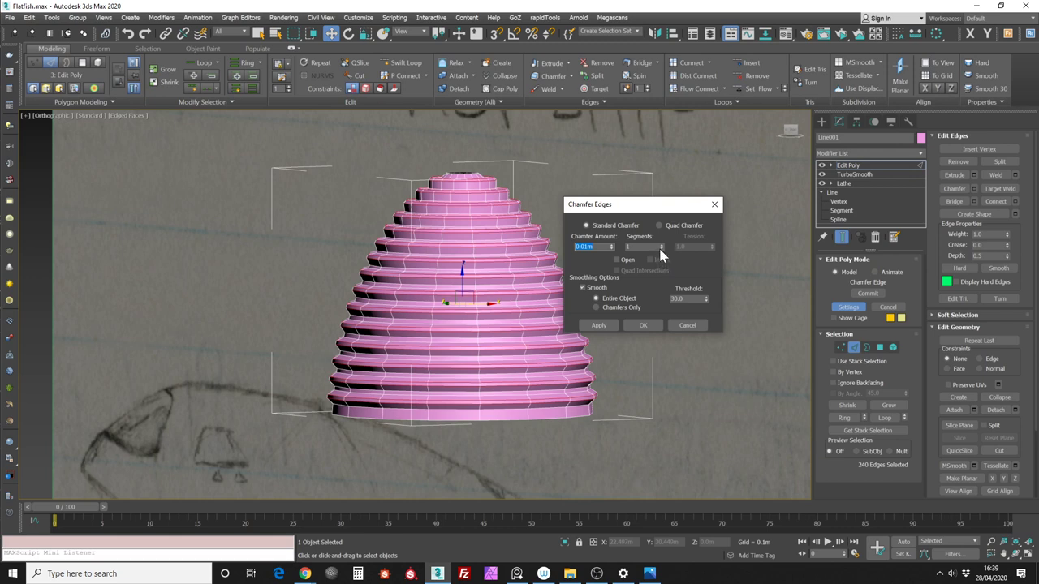
{"action": "left_click_drag", "start_coordinate": [652, 206], "coordinate": [687, 196]}
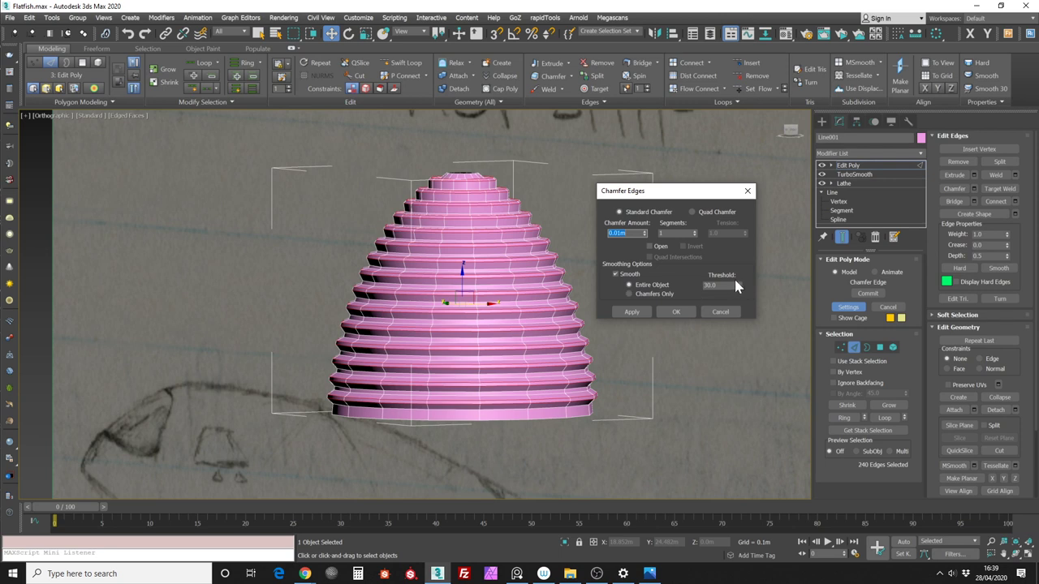
{"action": "type", "text": "0.02"}
{"action": "key", "text": "Return"}
{"action": "left_click_drag", "start_coordinate": [653, 192], "coordinate": [653, 192]}
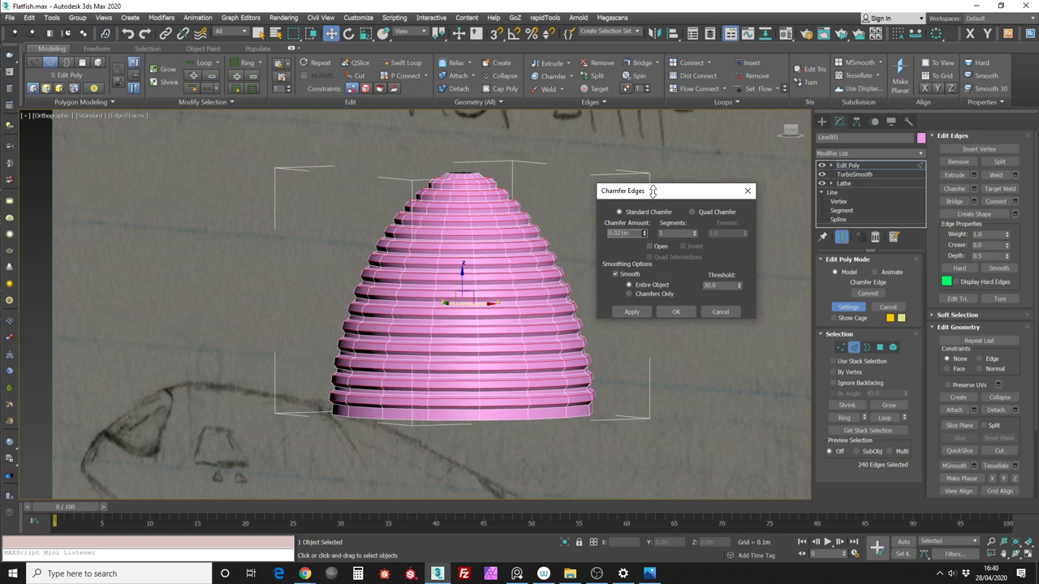
{"action": "left_click_drag", "start_coordinate": [653, 191], "coordinate": [653, 196]}
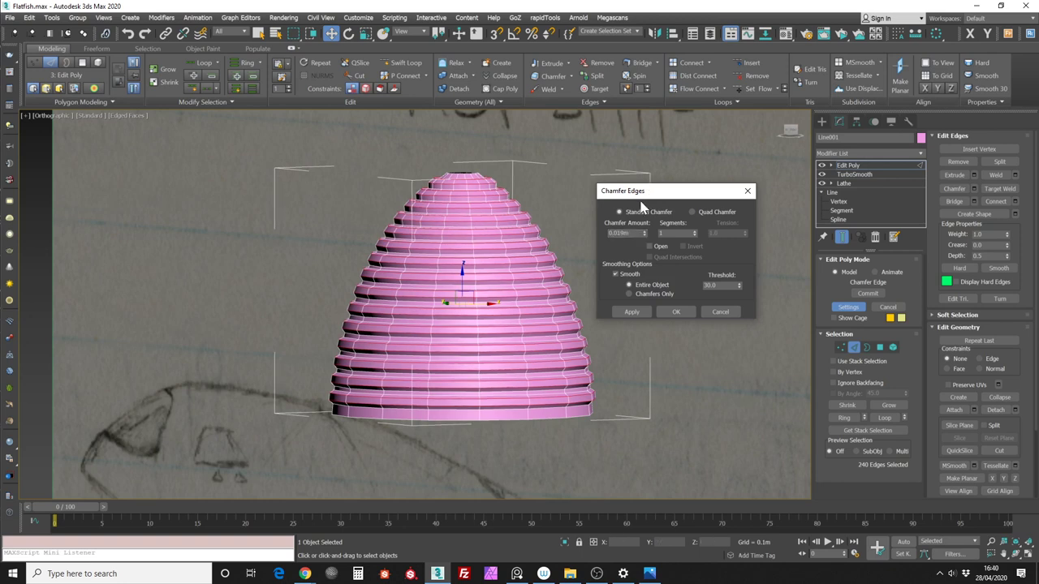
{"action": "left_click", "coordinate": [676, 311]}
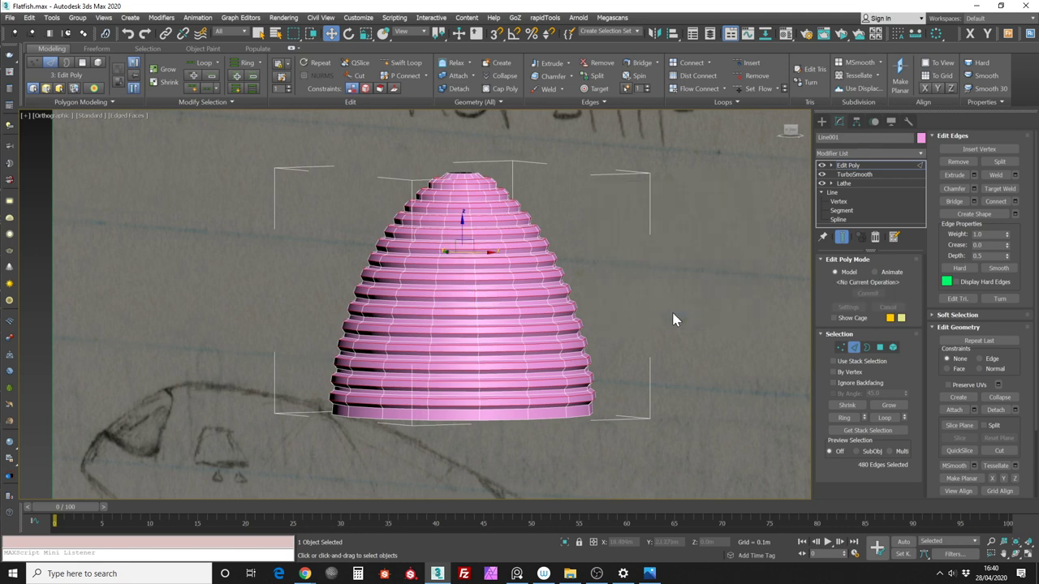
Select the full ring of outer polygons on the third ridge from the dome's base
{"action": "left_click", "coordinate": [881, 348]}
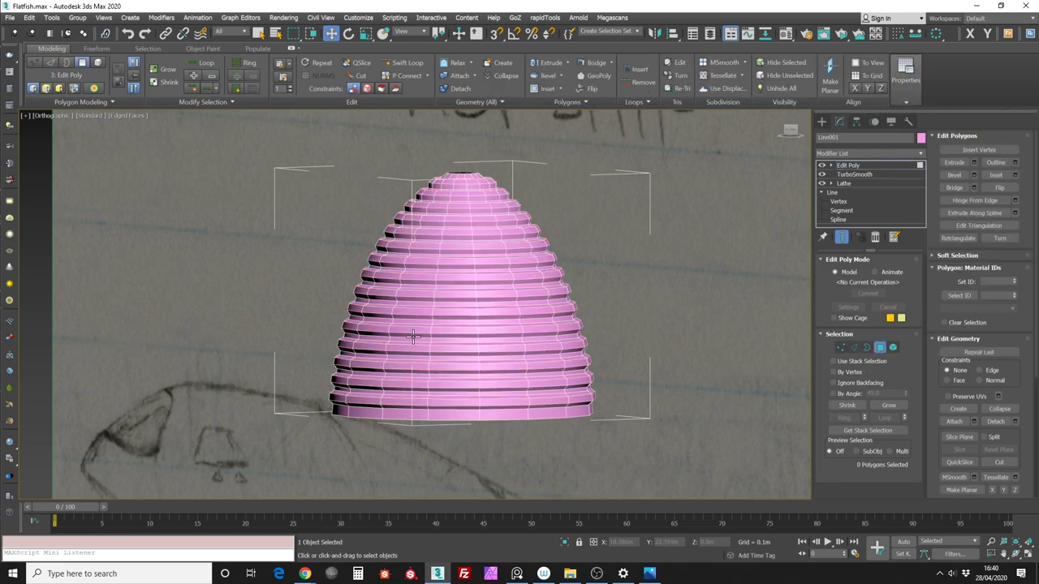
{"action": "key", "text": "q"}
{"action": "scroll", "coordinate": [354, 363], "scroll_direction": "up", "scroll_amount": 4}
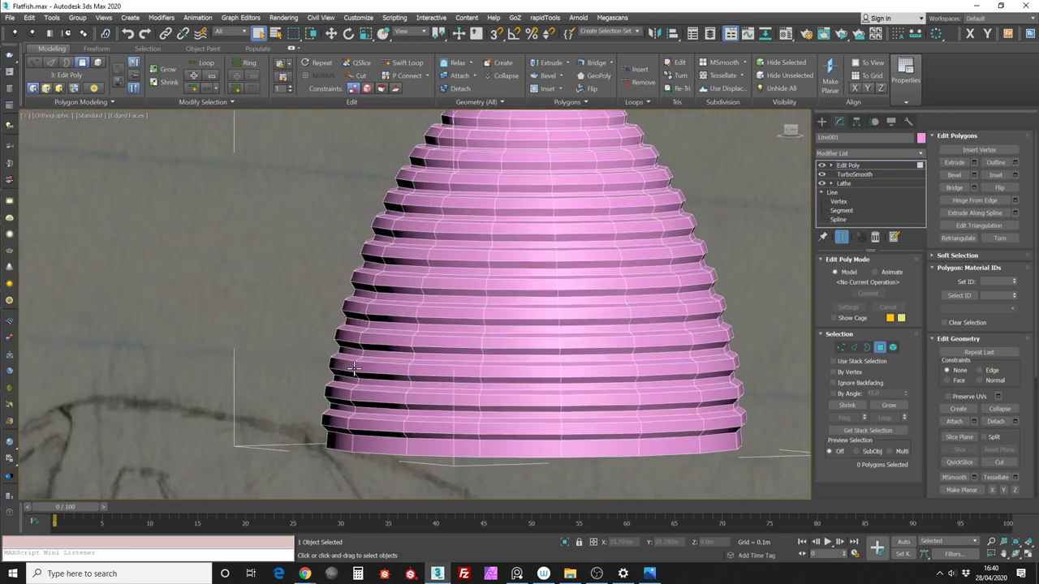
{"action": "left_click", "coordinate": [364, 367]}
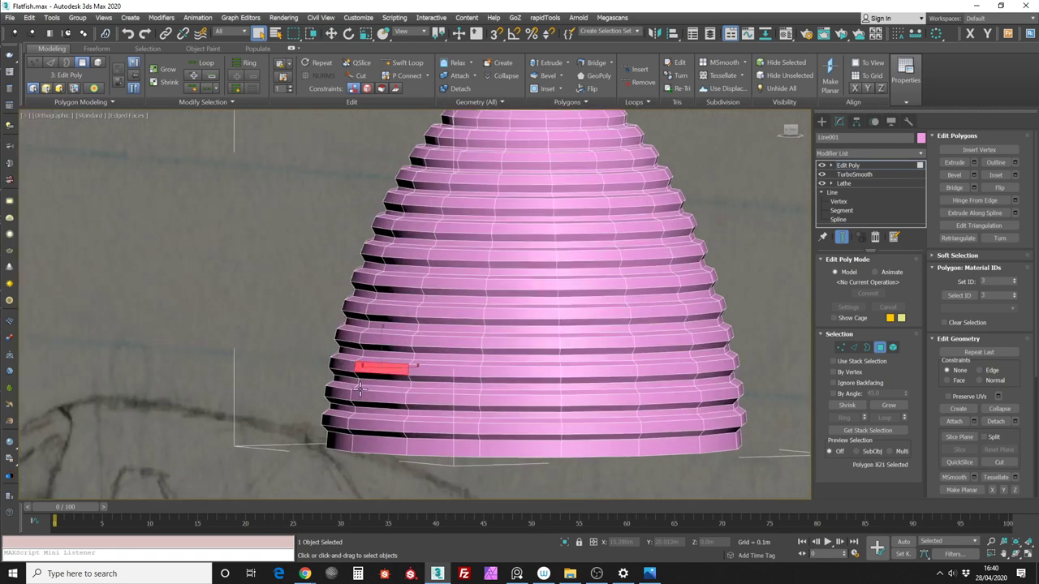
{"action": "middle_click_drag", "start_coordinate": [358, 388], "coordinate": [372, 372]}
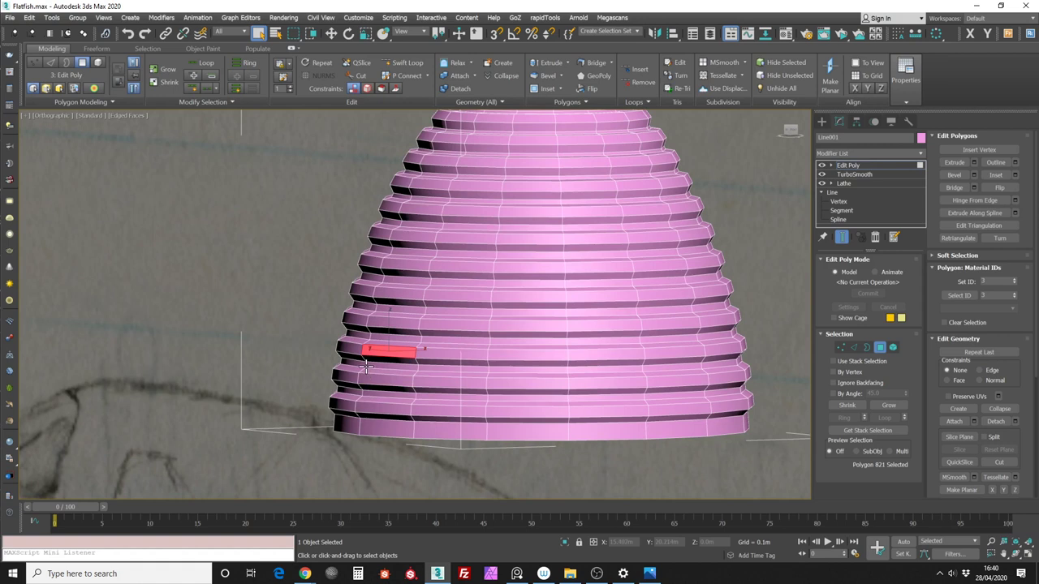
{"action": "left_click", "coordinate": [354, 349], "text": "shift"}
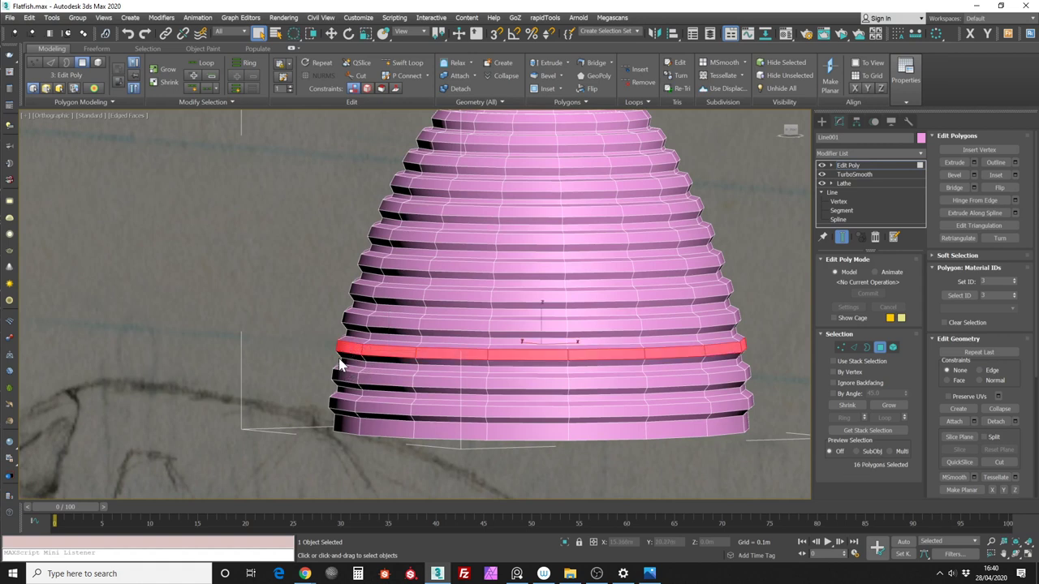
Clear the current ridge polygon selection and look at the upper part of the dome in the front view
{"action": "left_click", "coordinate": [232, 102]}
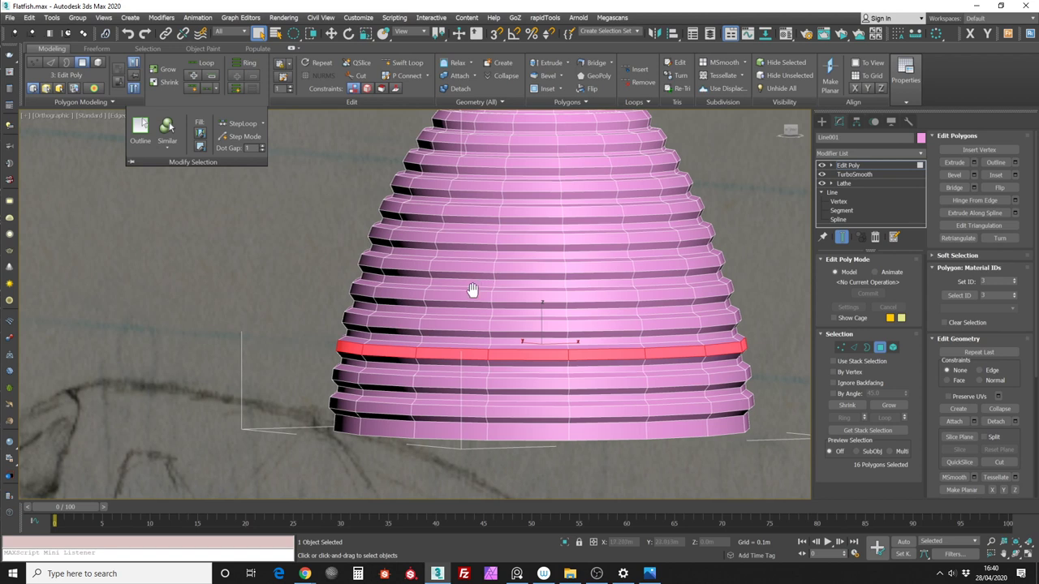
{"action": "scroll", "coordinate": [529, 267], "scroll_direction": "down", "scroll_amount": 5}
{"action": "middle_click_drag", "start_coordinate": [528, 276], "coordinate": [527, 296], "text": "alt"}
{"action": "scroll", "coordinate": [479, 297], "scroll_direction": "up", "scroll_amount": 3}
{"action": "middle_click_drag", "start_coordinate": [447, 297], "coordinate": [453, 277]}
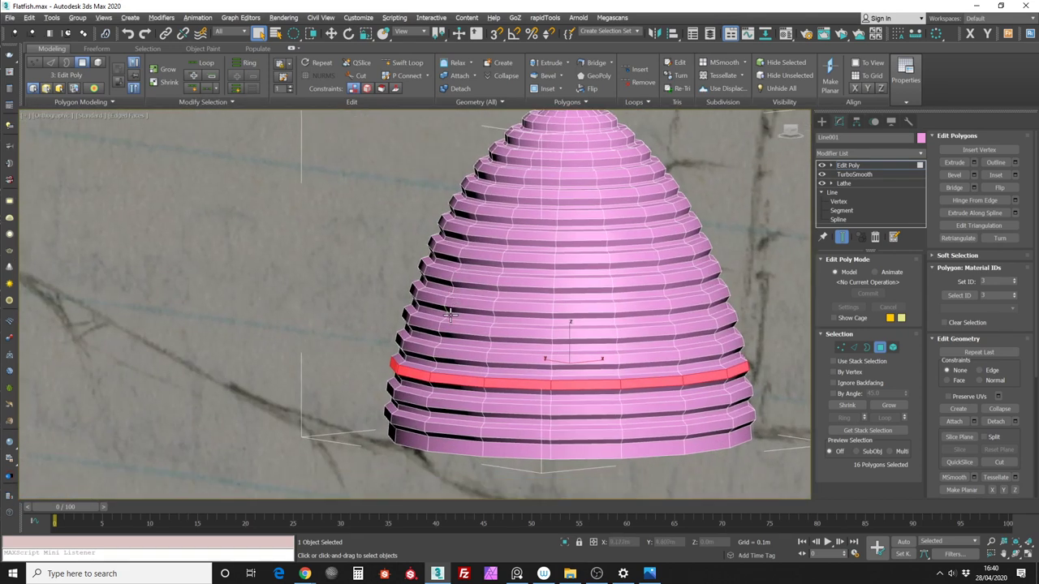
{"action": "middle_click_drag", "start_coordinate": [448, 324], "coordinate": [440, 317], "text": "alt"}
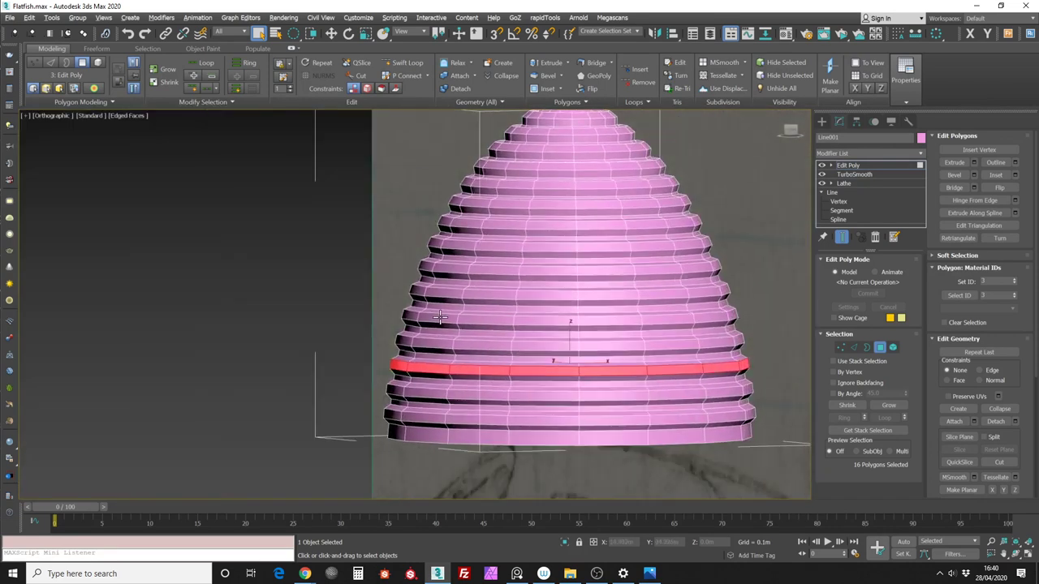
{"action": "left_click", "coordinate": [791, 129]}
{"action": "middle_click_drag", "start_coordinate": [714, 148], "coordinate": [667, 186]}
{"action": "middle_click_drag", "start_coordinate": [463, 180], "coordinate": [473, 204]}
{"action": "scroll", "coordinate": [474, 205], "scroll_direction": "up", "scroll_amount": 3}
{"action": "left_click", "coordinate": [464, 202]}
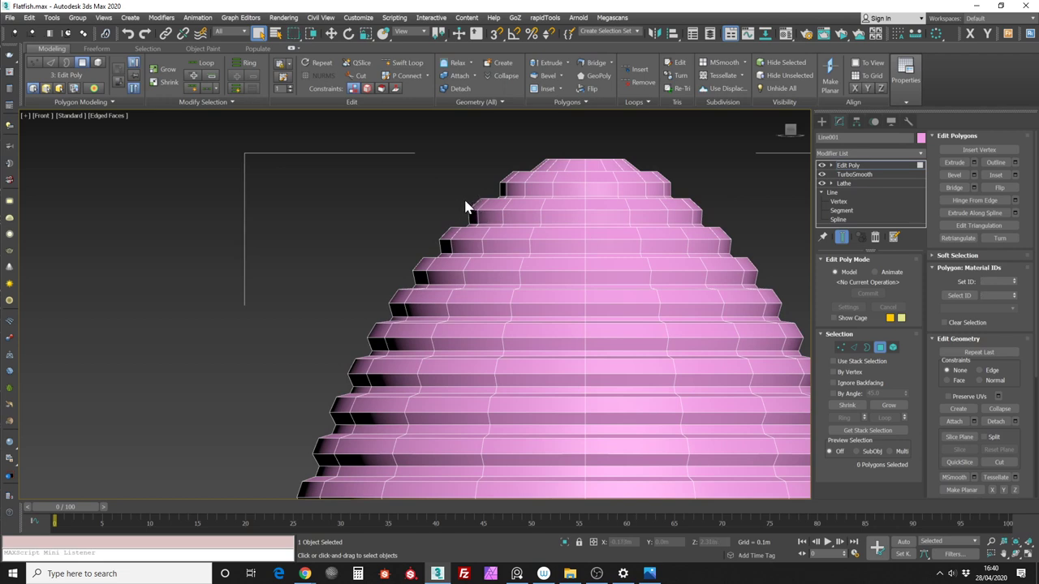
Select the sloped upper-face polygons along one silhouette edge of the dome, ridge by ridge, starting below the topmost ridge
{"action": "left_click", "coordinate": [485, 208], "text": "ctrl"}
{"action": "left_click", "coordinate": [463, 237], "text": "ctrl"}
{"action": "left_click", "coordinate": [430, 275], "text": "ctrl"}
{"action": "middle_click_drag", "start_coordinate": [401, 271], "coordinate": [423, 246]}
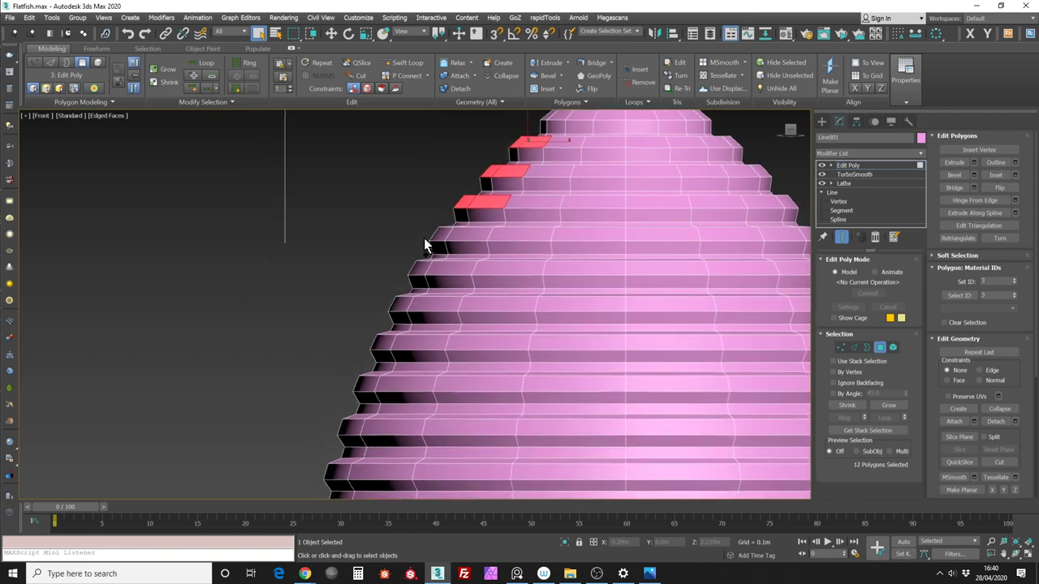
{"action": "left_click_drag", "start_coordinate": [452, 234], "coordinate": [485, 227], "text": "ctrl"}
{"action": "middle_click_drag", "start_coordinate": [404, 282], "coordinate": [429, 242]}
{"action": "left_click_drag", "start_coordinate": [428, 228], "coordinate": [495, 220], "text": "ctrl"}
{"action": "middle_click_drag", "start_coordinate": [422, 257], "coordinate": [444, 203]}
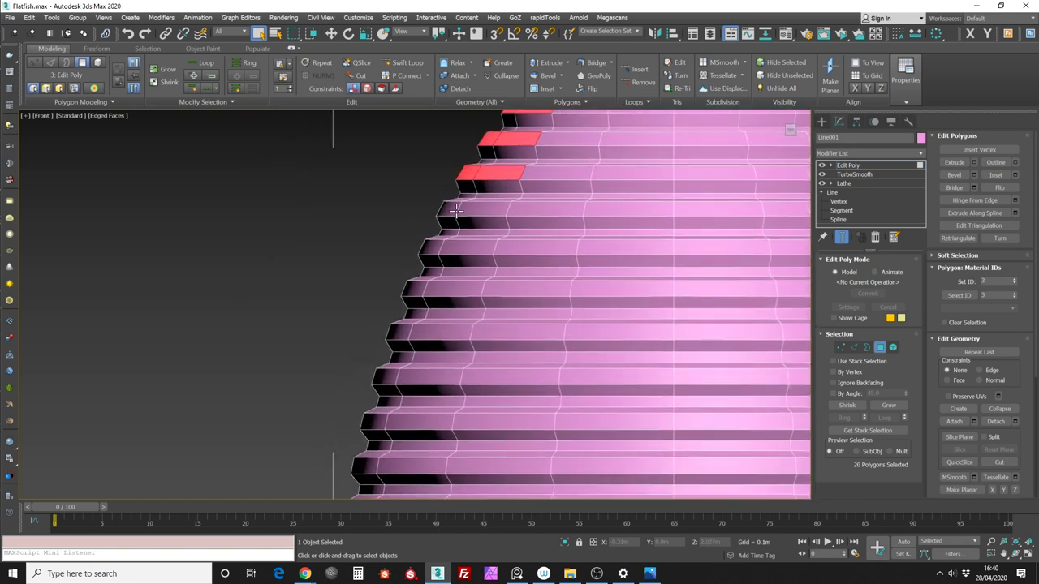
{"action": "left_click_drag", "start_coordinate": [438, 211], "coordinate": [473, 209], "text": "ctrl"}
{"action": "middle_click_drag", "start_coordinate": [441, 225], "coordinate": [466, 207]}
{"action": "left_click", "coordinate": [455, 202], "text": "ctrl"}
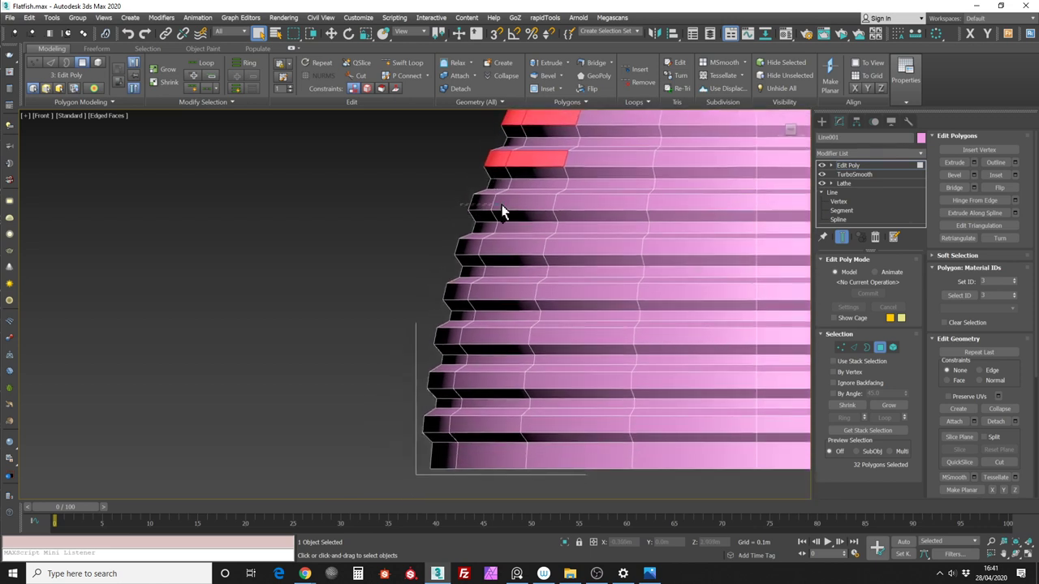
Add the matching sloped polygons on the remaining ridges down to the base and extend the selection to full loops
{"action": "left_click", "coordinate": [502, 211], "text": "ctrl"}
{"action": "left_click_drag", "start_coordinate": [457, 245], "coordinate": [474, 256], "text": "ctrl"}
{"action": "middle_click_drag", "start_coordinate": [461, 257], "coordinate": [453, 222]}
{"action": "left_click_drag", "start_coordinate": [424, 253], "coordinate": [463, 265], "text": "ctrl"}
{"action": "middle_click_drag", "start_coordinate": [460, 266], "coordinate": [457, 240]}
{"action": "left_click", "coordinate": [413, 273], "text": "ctrl"}
{"action": "middle_click_drag", "start_coordinate": [413, 274], "coordinate": [439, 262]}
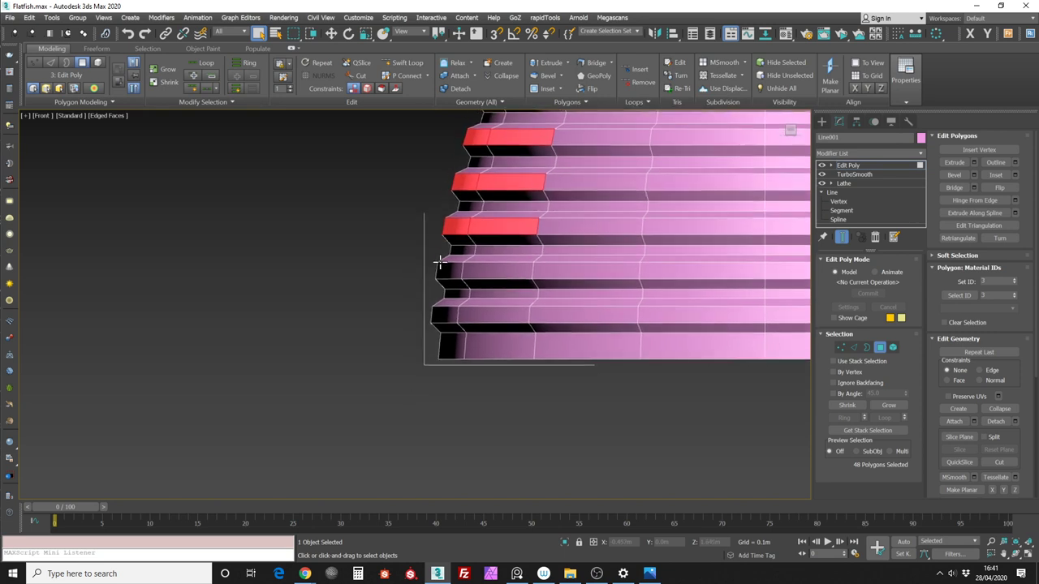
{"action": "left_click", "coordinate": [469, 275], "text": "ctrl"}
{"action": "left_click", "coordinate": [431, 313], "text": "ctrl"}
{"action": "scroll", "coordinate": [345, 349], "scroll_direction": "down", "scroll_amount": 5}
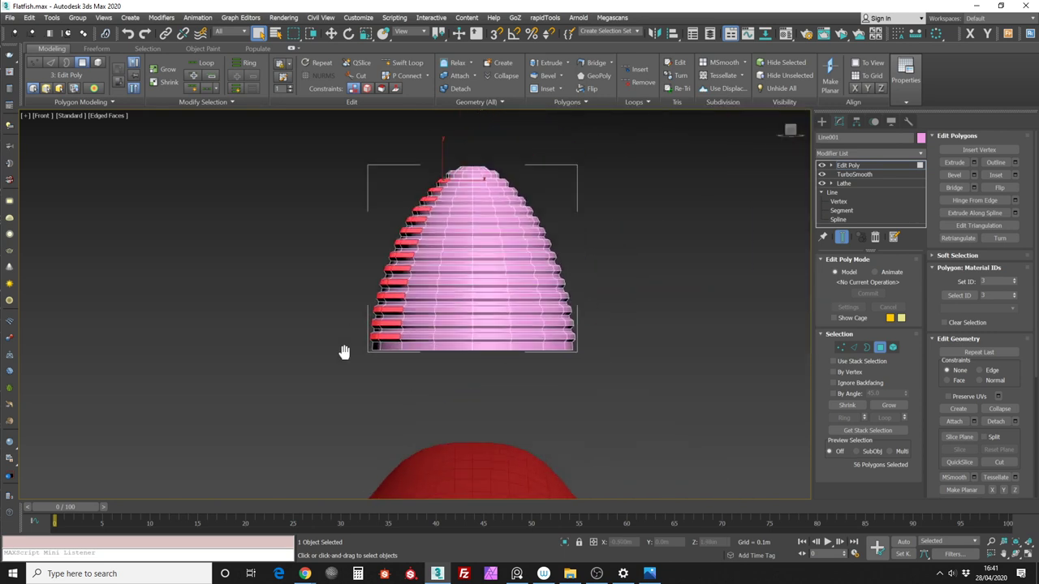
{"action": "left_click", "coordinate": [204, 62]}
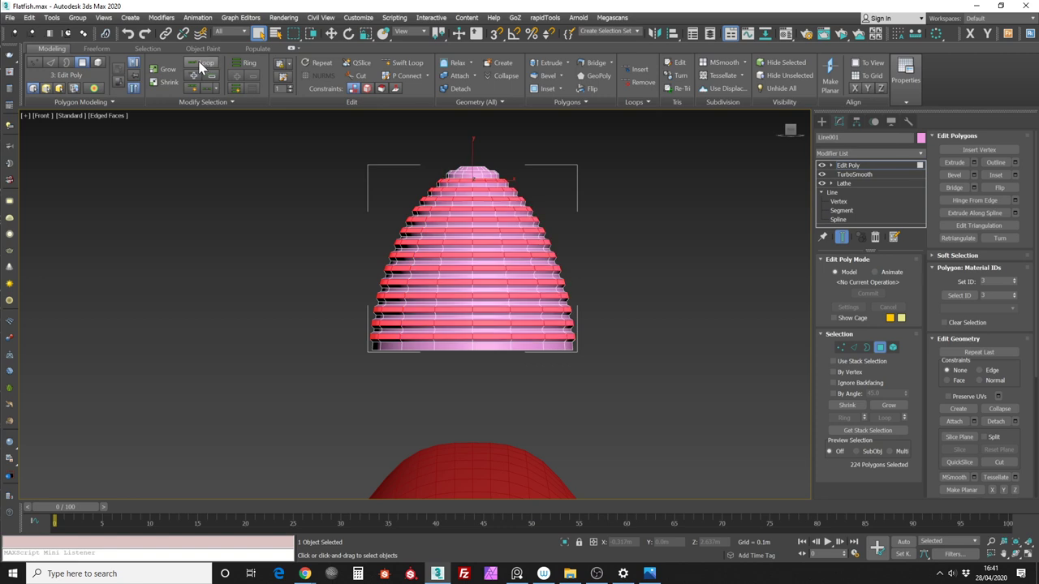
Add the full loop of sloped upper-face polygons on the topmost ridge to the selection
{"action": "mouse_move", "coordinate": [618, 174]}
{"action": "middle_mouse_down"}
{"action": "mouse_move", "coordinate": [640, 198]}
{"action": "mouse_move", "coordinate": [598, 202]}
{"action": "mouse_move", "coordinate": [608, 211]}
{"action": "mouse_move", "coordinate": [588, 224]}
{"action": "middle_mouse_up"}
{"action": "scroll", "coordinate": [568, 215], "scroll_direction": "up", "scroll_amount": 8}
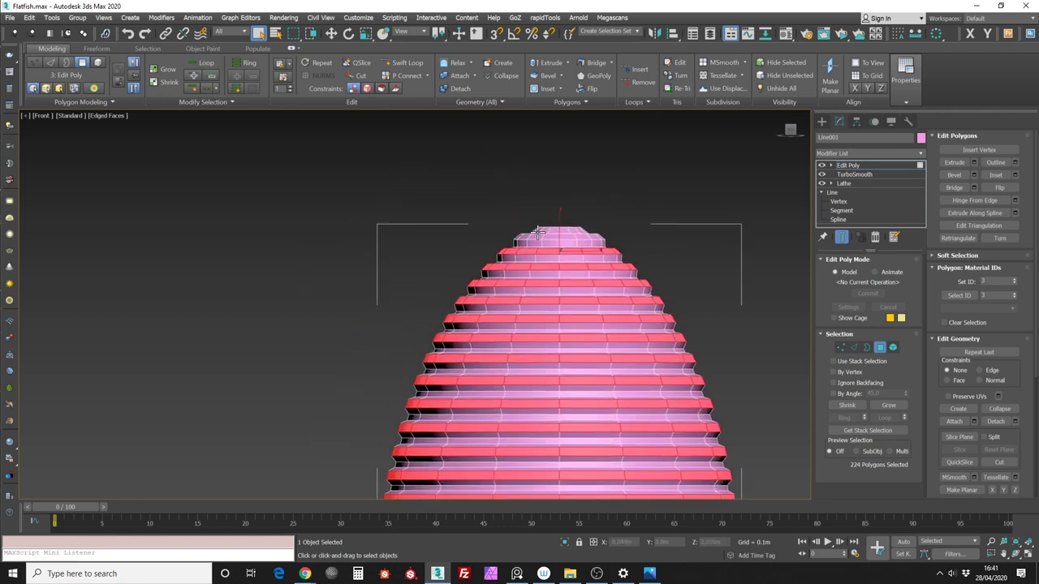
{"action": "left_click", "coordinate": [498, 251], "text": "ctrl"}
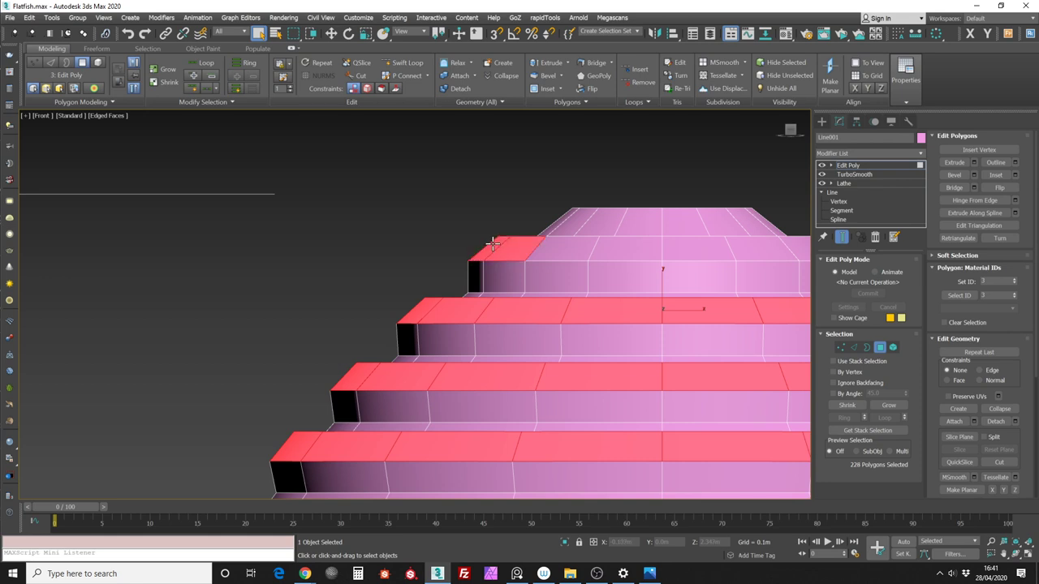
{"action": "left_click", "coordinate": [200, 62]}
{"action": "scroll", "coordinate": [375, 159], "scroll_direction": "down", "scroll_amount": 5}
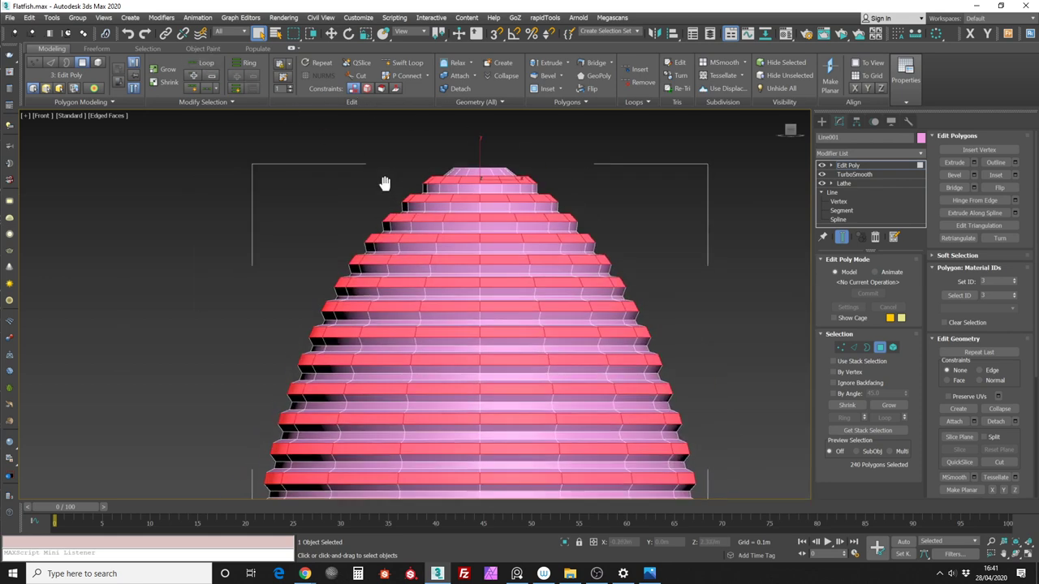
Invert the polygon selection to cover everything except the ridges' sloped upper faces
{"action": "middle_click_drag", "start_coordinate": [385, 184], "coordinate": [393, 177]}
{"action": "scroll", "coordinate": [600, 174], "scroll_direction": "down", "scroll_amount": 4}
{"action": "mouse_move", "coordinate": [601, 174]}
{"action": "middle_mouse_down", "text": "alt"}
{"action": "mouse_move", "coordinate": [584, 233]}
{"action": "mouse_move", "coordinate": [631, 179]}
{"action": "mouse_move", "coordinate": [629, 201]}
{"action": "mouse_move", "coordinate": [620, 168]}
{"action": "mouse_move", "coordinate": [621, 185]}
{"action": "mouse_move", "coordinate": [633, 167]}
{"action": "mouse_move", "coordinate": [622, 165]}
{"action": "mouse_move", "coordinate": [637, 157]}
{"action": "mouse_move", "coordinate": [641, 178]}
{"action": "middle_mouse_up", "text": "alt"}
{"action": "left_click", "coordinate": [790, 131]}
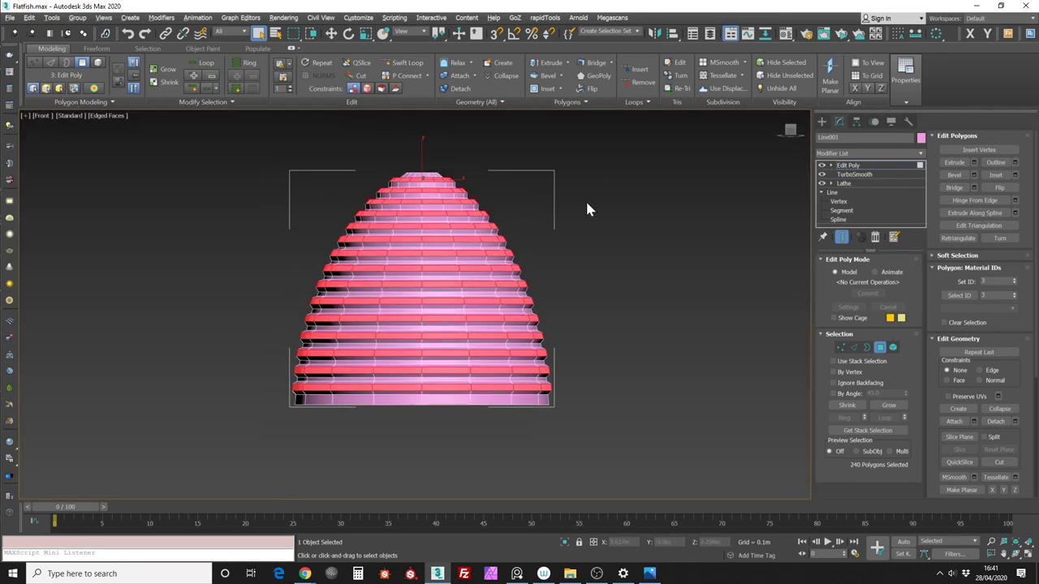
{"action": "middle_click_drag", "start_coordinate": [544, 205], "coordinate": [566, 202]}
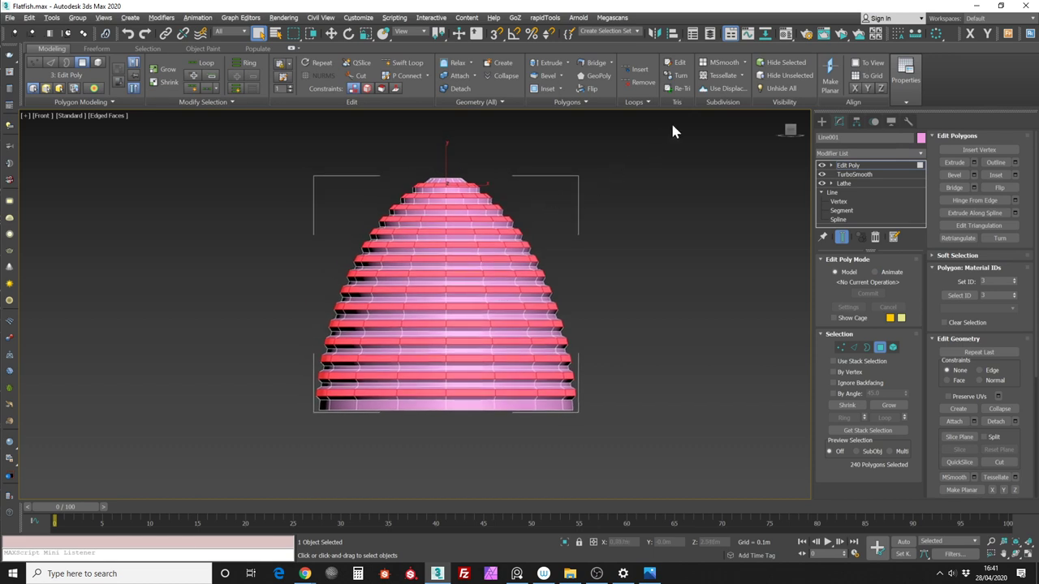
{"action": "mouse_move", "coordinate": [909, 102]}
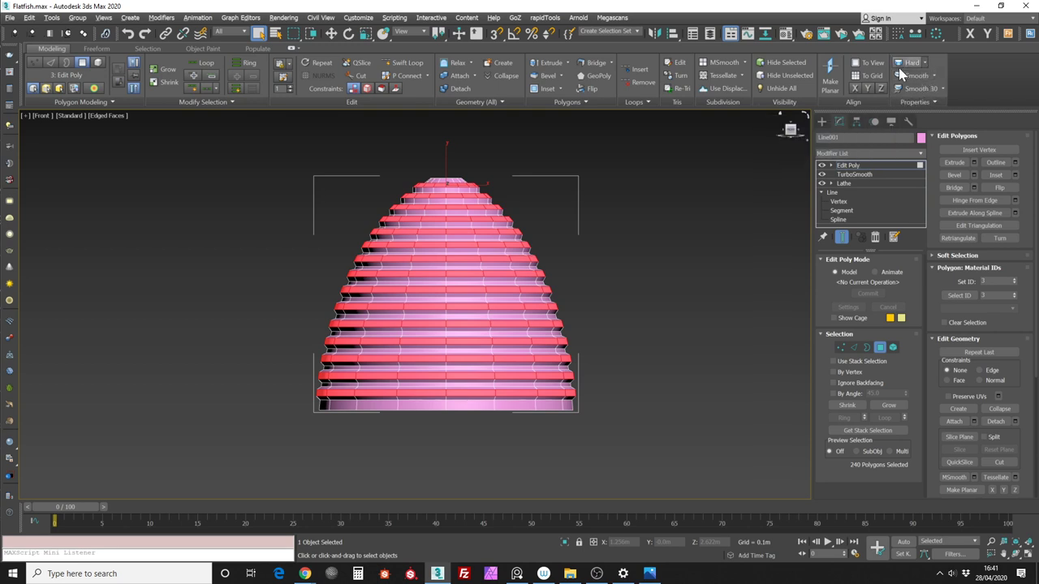
{"action": "key", "text": "ctrl+a"}
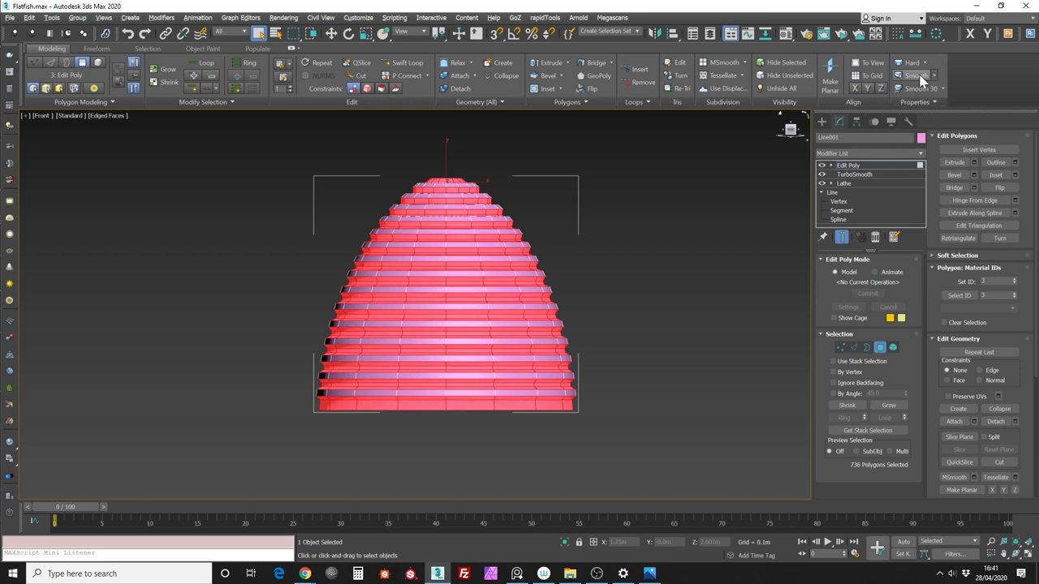
Leave polygon editing and examine the ridges' shading at an angle and from the front
{"action": "left_click", "coordinate": [880, 348]}
{"action": "middle_click_drag", "start_coordinate": [572, 240], "coordinate": [665, 279]}
{"action": "scroll", "coordinate": [617, 243], "scroll_direction": "up", "scroll_amount": 4}
{"action": "middle_click_drag", "start_coordinate": [616, 243], "coordinate": [727, 207], "text": "alt"}
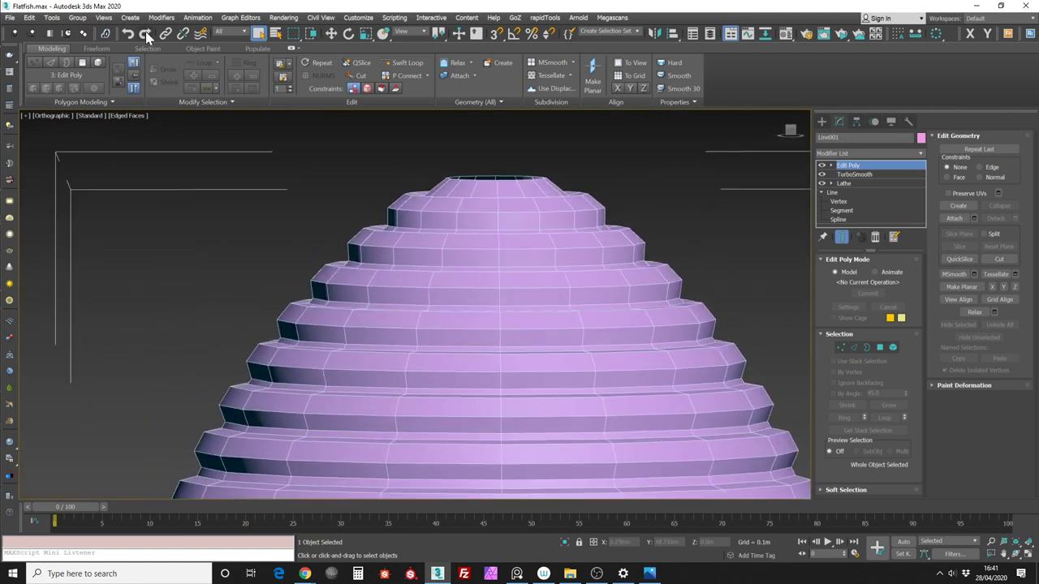
{"action": "left_click", "coordinate": [880, 348]}
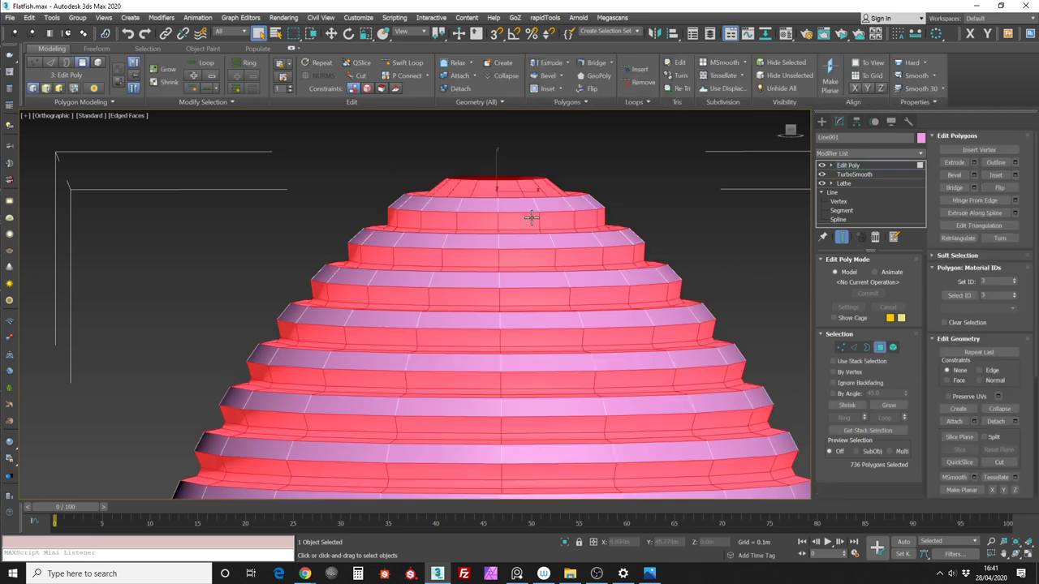
{"action": "scroll", "coordinate": [397, 210], "scroll_direction": "up", "scroll_amount": 3}
{"action": "scroll", "coordinate": [430, 216], "scroll_direction": "down", "scroll_amount": 5}
{"action": "middle_click_drag", "start_coordinate": [531, 153], "coordinate": [775, 162], "text": "alt"}
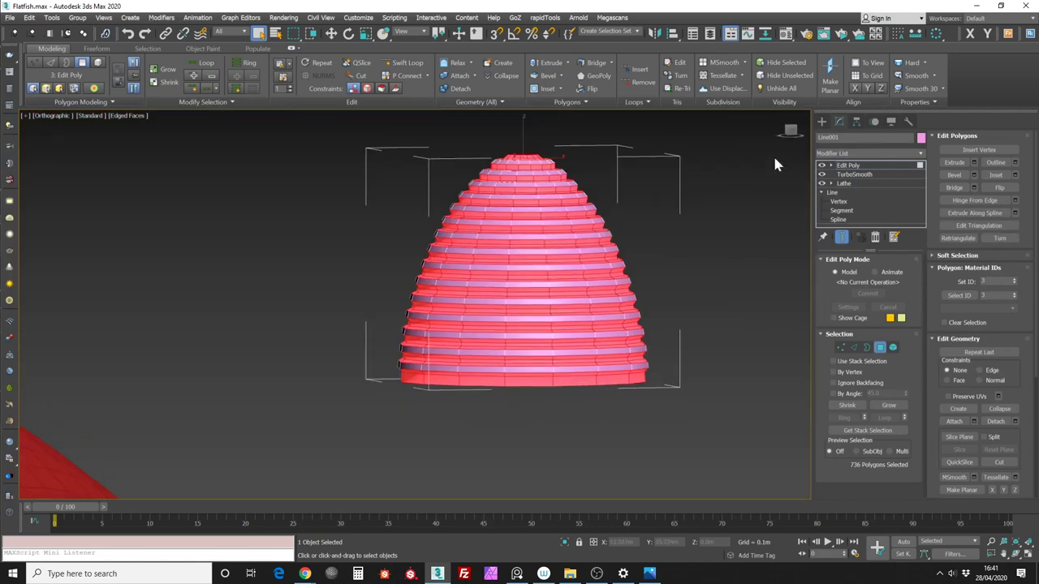
{"action": "left_click", "coordinate": [792, 133]}
{"action": "left_click", "coordinate": [880, 350]}
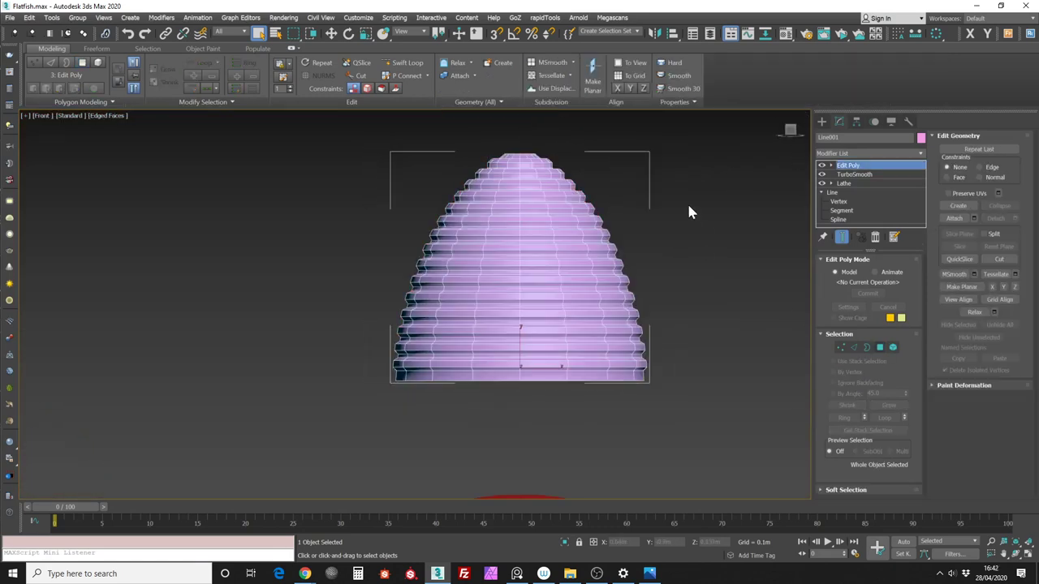
Deselect the ridged dome and turn off the edged-faces display
{"action": "left_click", "coordinate": [686, 201]}
{"action": "middle_click_drag", "start_coordinate": [629, 187], "coordinate": [633, 194]}
{"action": "key", "text": "F4"}
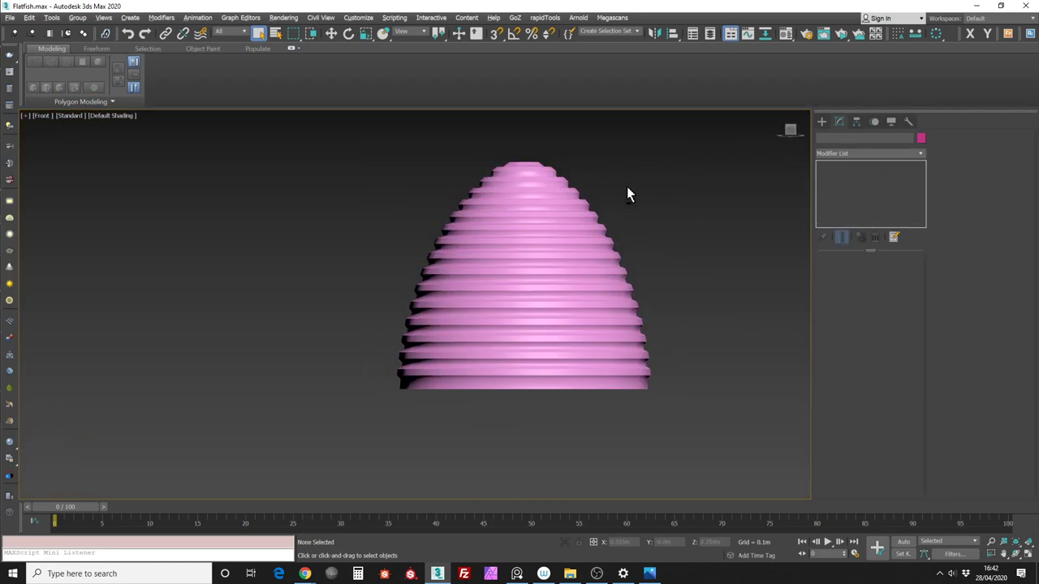
Examine the ridged dome beside the ship's hull and fin at an angle and in the left view
{"action": "key", "text": "alt+q"}
{"action": "middle_click_drag", "start_coordinate": [560, 252], "coordinate": [601, 254]}
{"action": "scroll", "coordinate": [365, 319], "scroll_direction": "up", "scroll_amount": 5}
{"action": "left_click", "coordinate": [492, 284]}
{"action": "left_click", "coordinate": [528, 292], "text": "ctrl"}
{"action": "mouse_move", "coordinate": [528, 292]}
{"action": "middle_mouse_down", "text": "alt"}
{"action": "mouse_move", "coordinate": [575, 304]}
{"action": "mouse_move", "coordinate": [575, 294]}
{"action": "middle_mouse_up", "text": "alt"}
{"action": "middle_click_drag", "start_coordinate": [744, 272], "coordinate": [552, 284]}
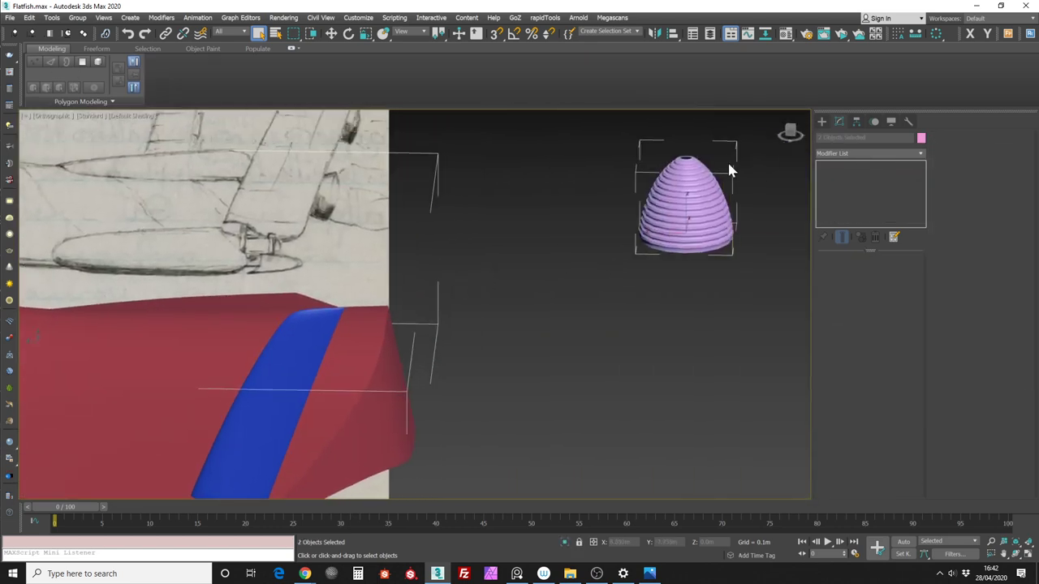
{"action": "middle_click_drag", "start_coordinate": [728, 165], "coordinate": [592, 241]}
{"action": "middle_click_drag", "start_coordinate": [742, 159], "coordinate": [690, 195]}
{"action": "middle_click_drag", "start_coordinate": [622, 208], "coordinate": [681, 176]}
{"action": "left_click", "coordinate": [791, 132]}
{"action": "middle_click_drag", "start_coordinate": [600, 228], "coordinate": [572, 244]}
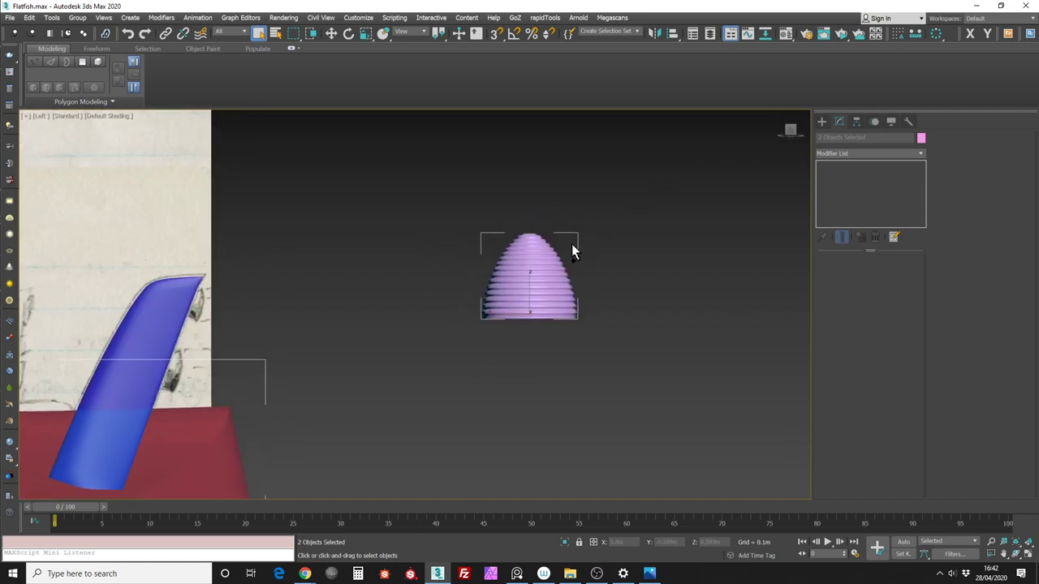
Select only the ridged dome and toggle its Edit Poly modifier off and on to compare both shapes
{"action": "scroll", "coordinate": [571, 244], "scroll_direction": "up", "scroll_amount": 4}
{"action": "left_click", "coordinate": [587, 224]}
{"action": "left_click", "coordinate": [540, 253]}
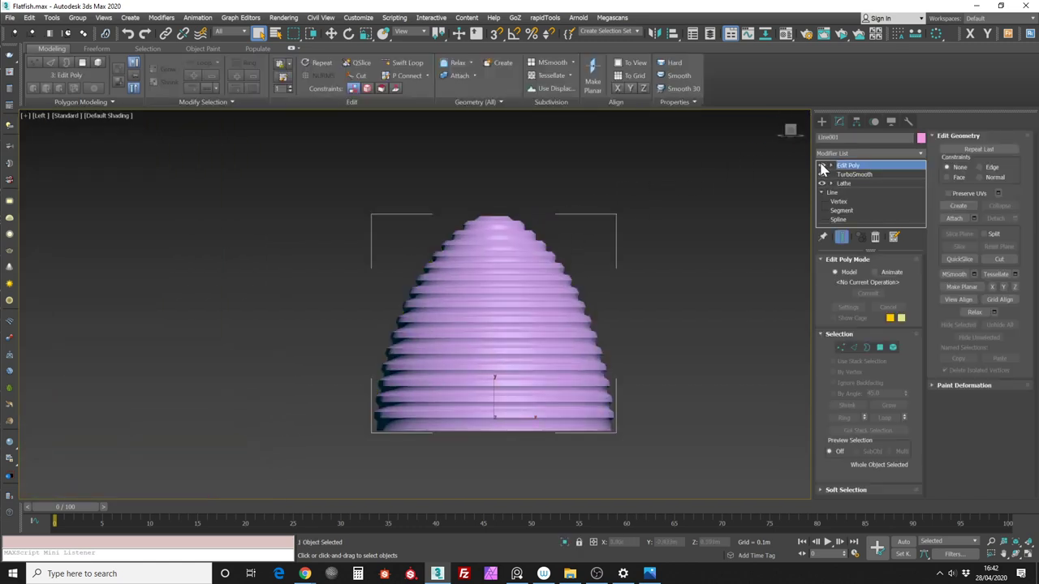
{"action": "left_click", "coordinate": [823, 168]}
{"action": "left_click", "coordinate": [821, 165]}
{"action": "left_click", "coordinate": [644, 224]}
{"action": "scroll", "coordinate": [639, 214], "scroll_direction": "down", "scroll_amount": 4}
Compare the dome with and without its Edit Poly modifier from below, with the modifier left on
{"action": "left_click", "coordinate": [592, 258]}
{"action": "middle_click_drag", "start_coordinate": [634, 233], "coordinate": [623, 217], "text": "alt"}
{"action": "scroll", "coordinate": [617, 212], "scroll_direction": "up", "scroll_amount": 5}
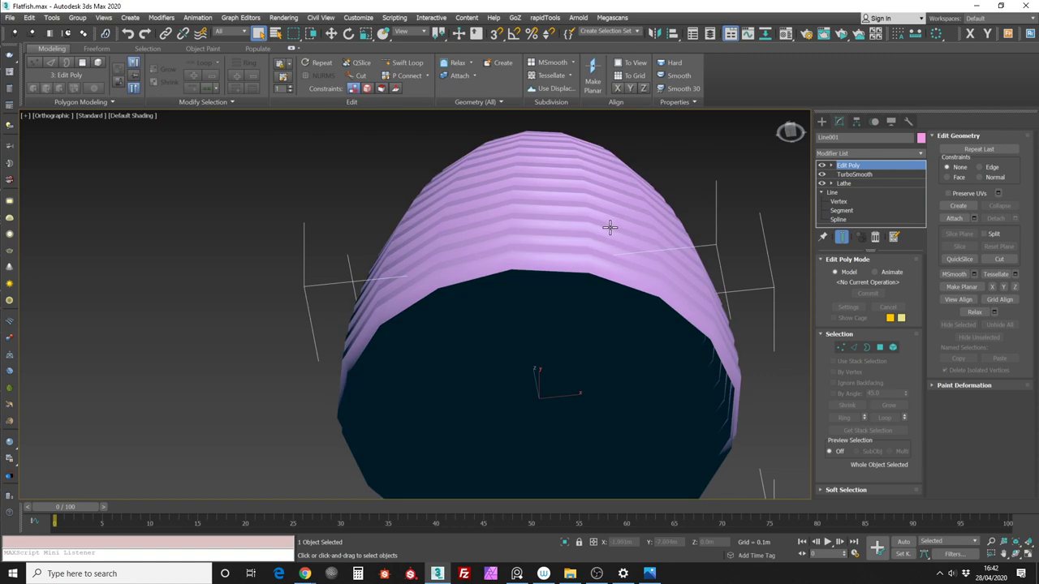
{"action": "left_click", "coordinate": [822, 166]}
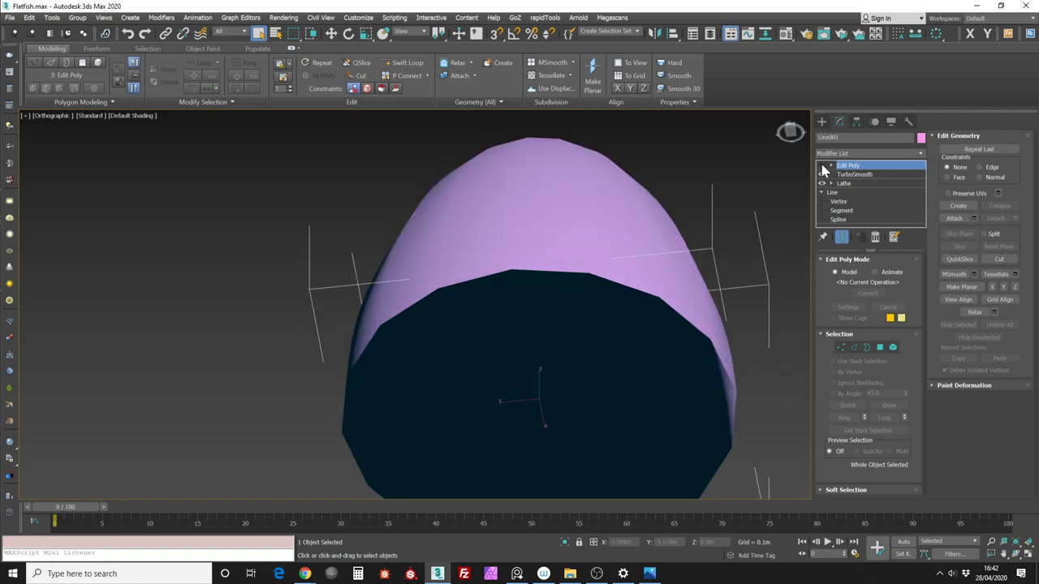
{"action": "left_click", "coordinate": [822, 167]}
{"action": "middle_click_drag", "start_coordinate": [748, 171], "coordinate": [729, 232], "text": "alt"}
{"action": "scroll", "coordinate": [729, 232], "scroll_direction": "down", "scroll_amount": 1}
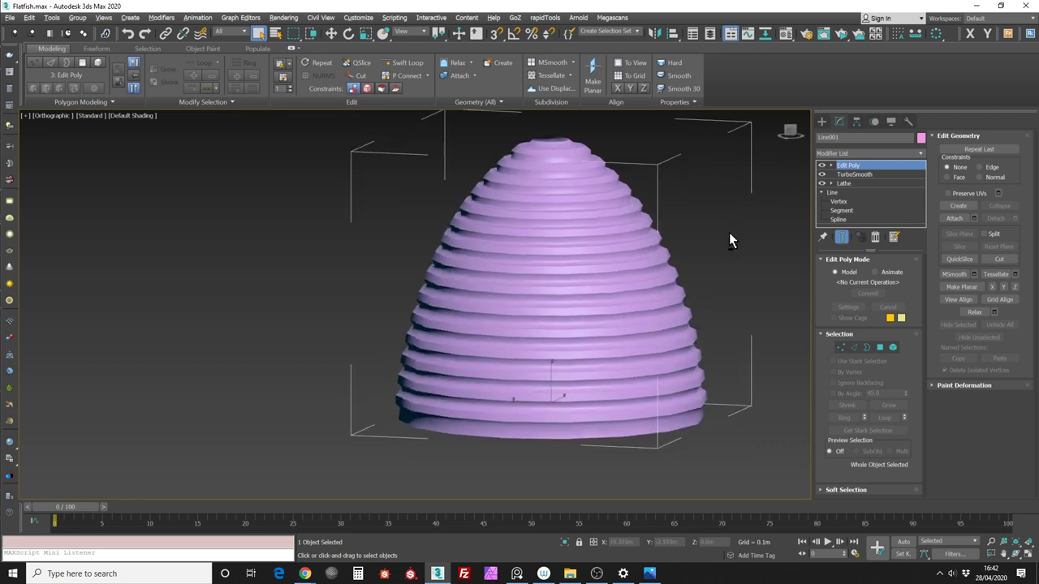
Turn off the dome's Edit Poly modifier and show the smooth shape in the left view
{"action": "left_click", "coordinate": [822, 166]}
{"action": "left_click", "coordinate": [789, 132]}
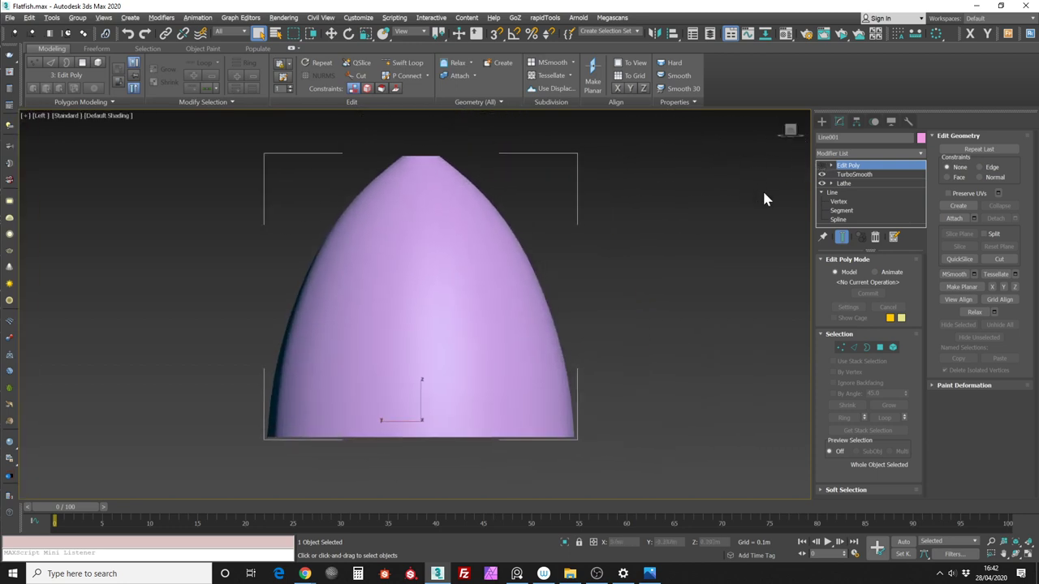
{"action": "middle_click_drag", "start_coordinate": [662, 196], "coordinate": [692, 180]}
{"action": "scroll", "coordinate": [625, 219], "scroll_direction": "down", "scroll_amount": 1}
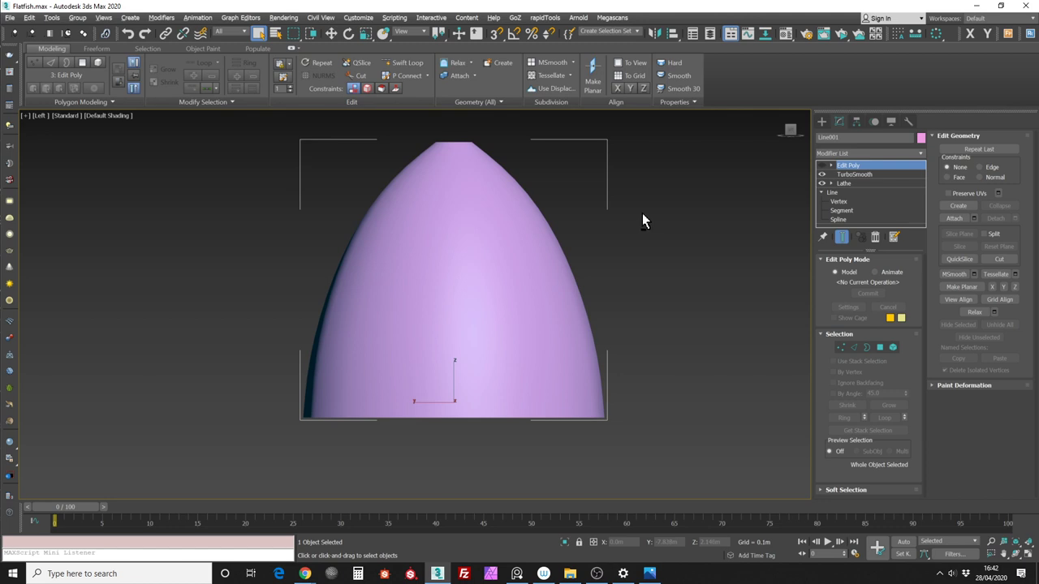
Clone the smooth dome in place as an independent Copy
{"action": "key", "text": "alt+z"}
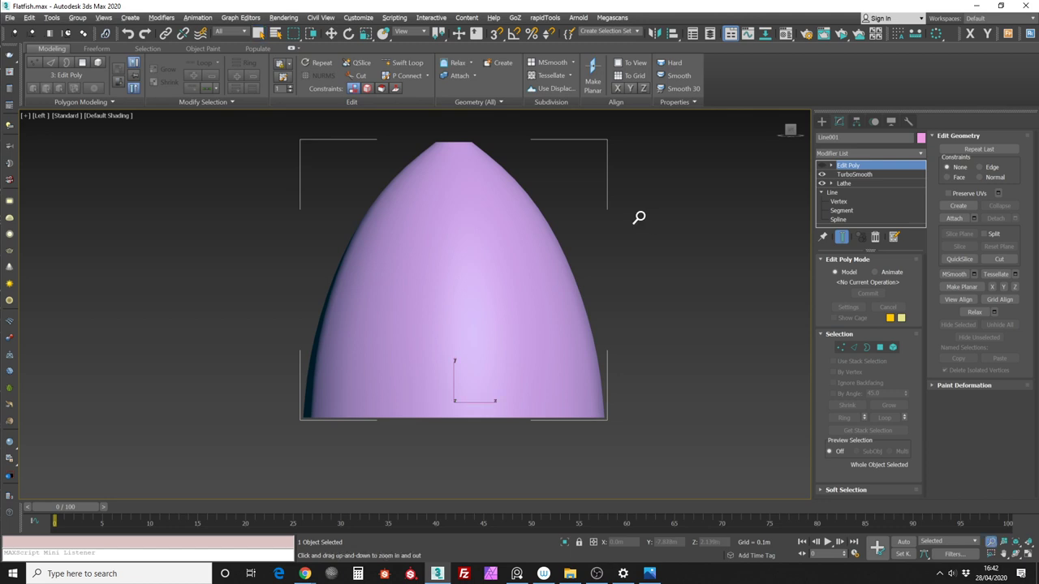
{"action": "middle_click_drag", "start_coordinate": [633, 220], "coordinate": [674, 199]}
{"action": "key", "text": "ctrl+v"}
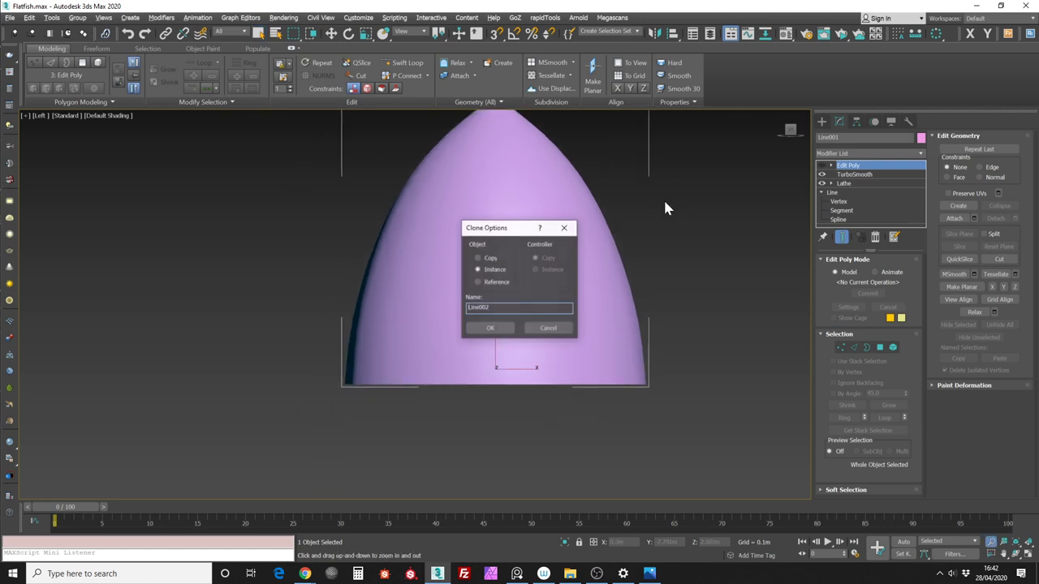
{"action": "left_click", "coordinate": [485, 259]}
{"action": "left_click", "coordinate": [492, 329]}
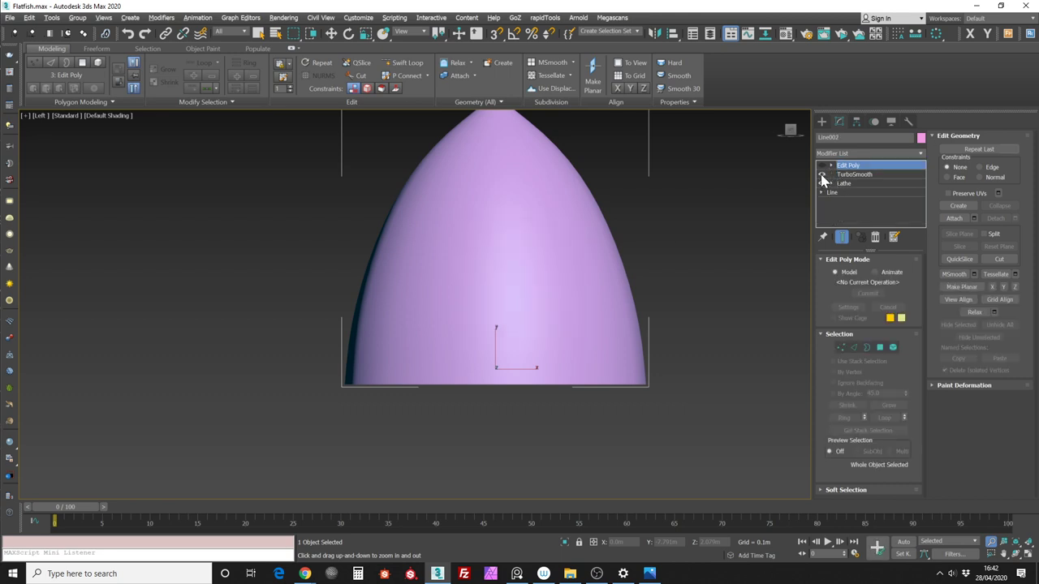
Turn off the TurboSmooth modifier on the copied dome
{"action": "middle_click_drag", "start_coordinate": [759, 178], "coordinate": [777, 201]}
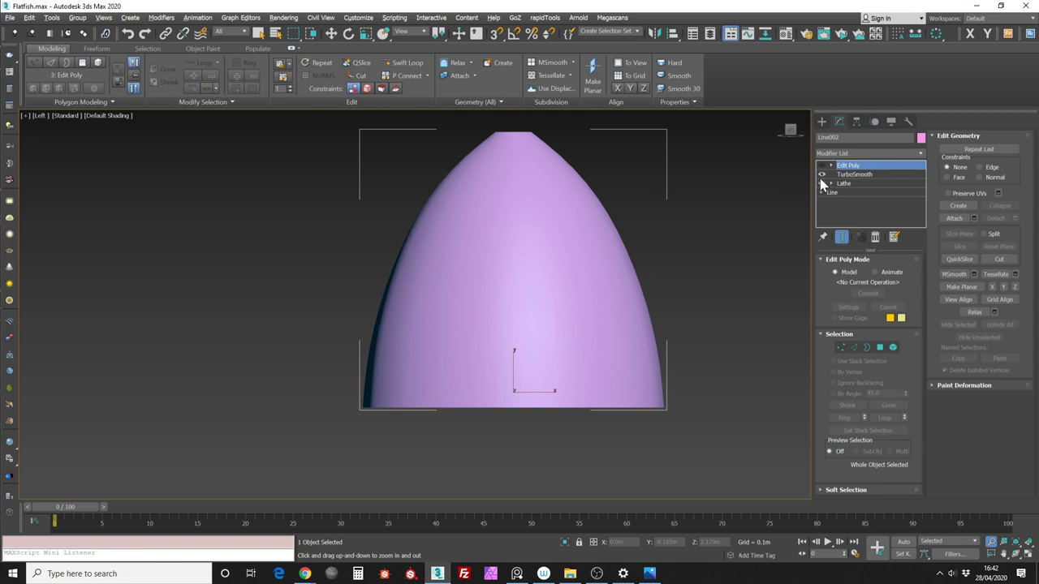
{"action": "left_click", "coordinate": [822, 174]}
{"action": "left_click_drag", "start_coordinate": [724, 211], "coordinate": [706, 217]}
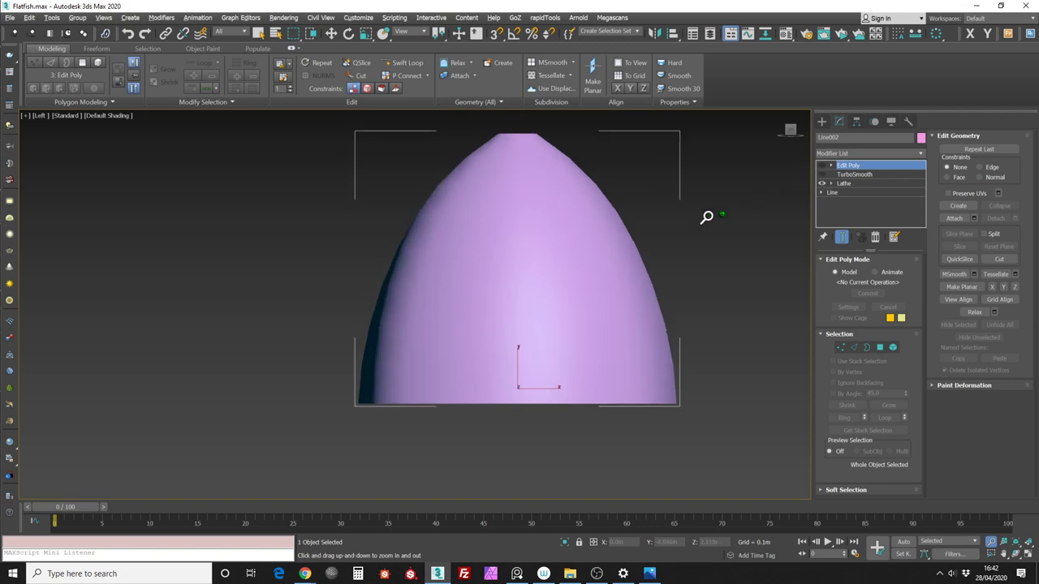
Turn the ridged dome's TurboSmooth and Edit Poly modifiers back on and show the left view in wireframe
{"action": "right_click", "coordinate": [648, 224]}
{"action": "left_click", "coordinate": [655, 212]}
{"action": "left_click", "coordinate": [622, 230]}
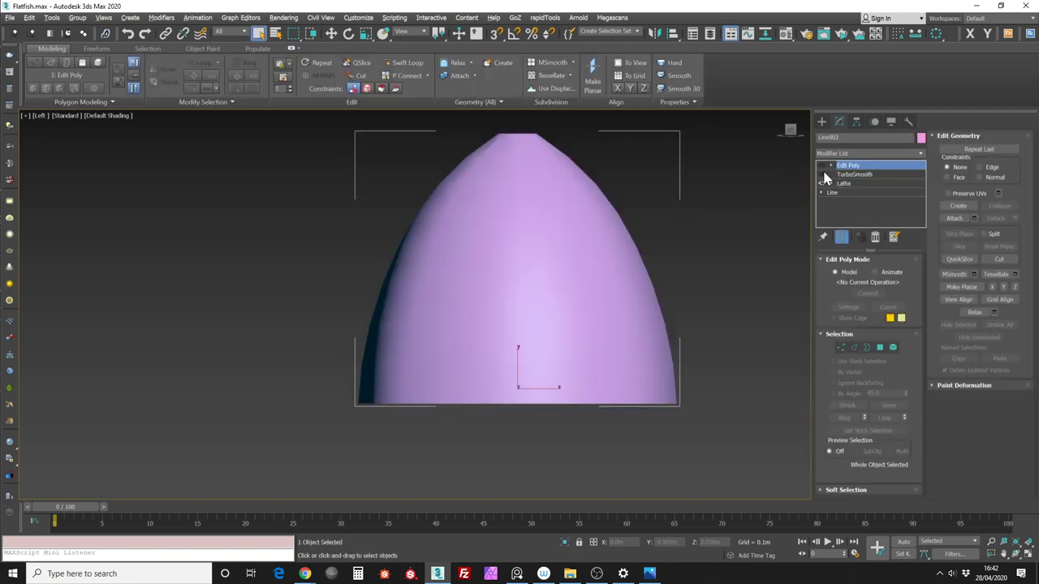
{"action": "left_click", "coordinate": [823, 174]}
{"action": "left_click", "coordinate": [822, 165]}
{"action": "middle_click_drag", "start_coordinate": [738, 189], "coordinate": [739, 197]}
{"action": "key", "text": "F3"}
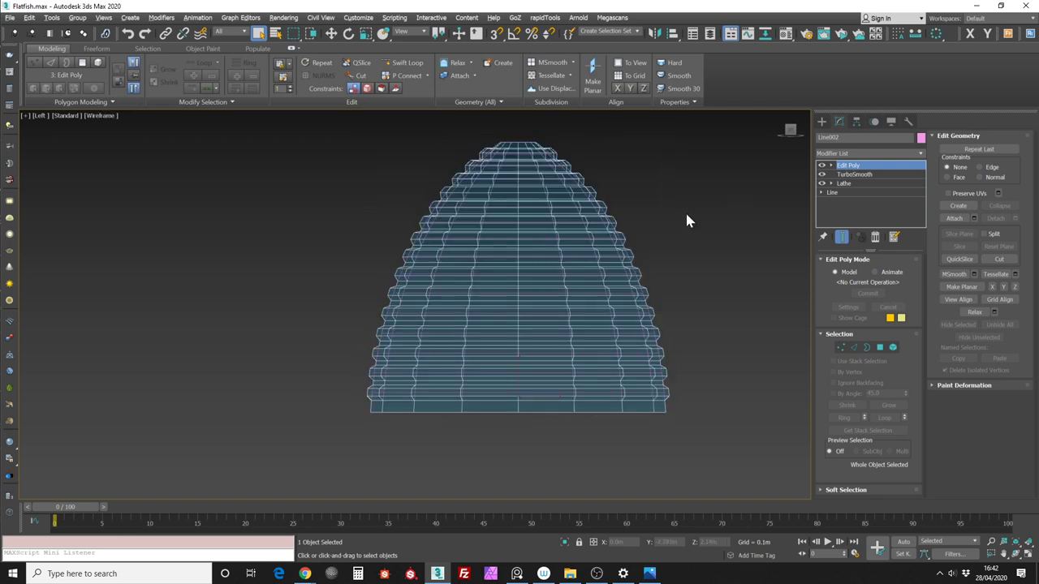
Select the smooth dome that sits inside the ridged one
{"action": "left_click", "coordinate": [800, 196]}
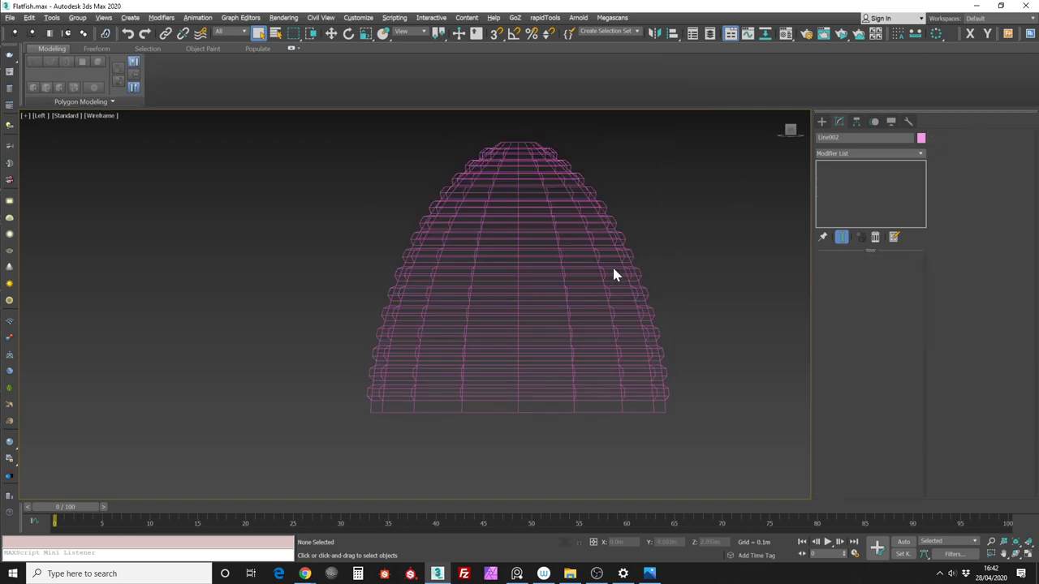
{"action": "scroll", "coordinate": [425, 390], "scroll_direction": "up", "scroll_amount": 5}
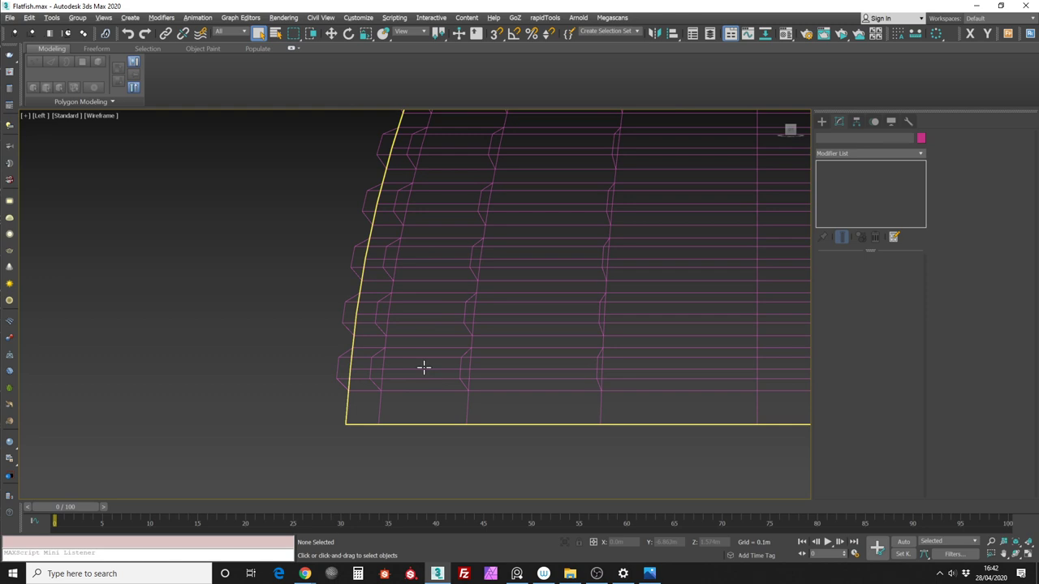
{"action": "left_click", "coordinate": [425, 366]}
{"action": "scroll", "coordinate": [424, 366], "scroll_direction": "down", "scroll_amount": 4}
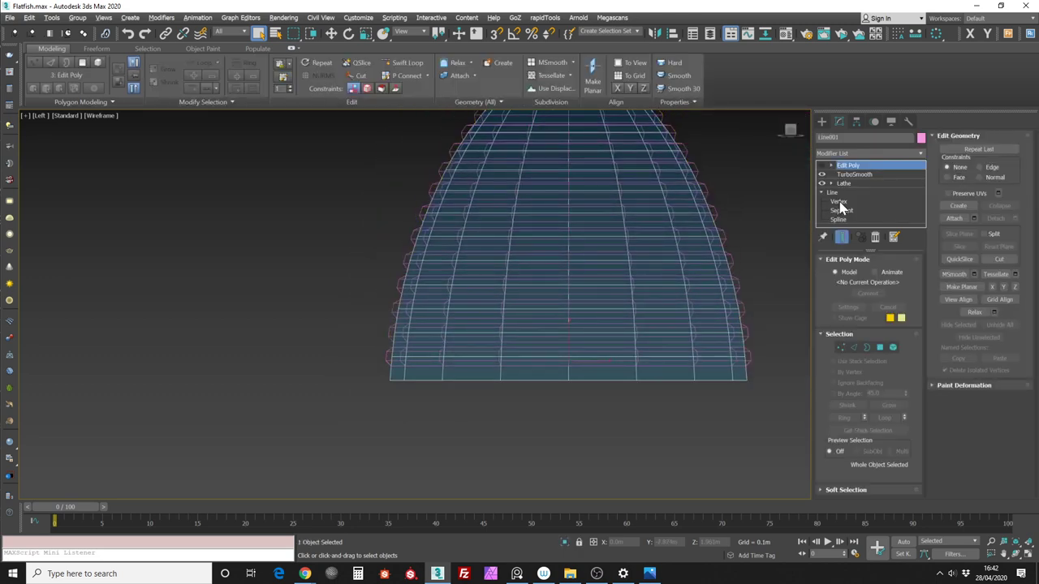
{"action": "left_click", "coordinate": [840, 203]}
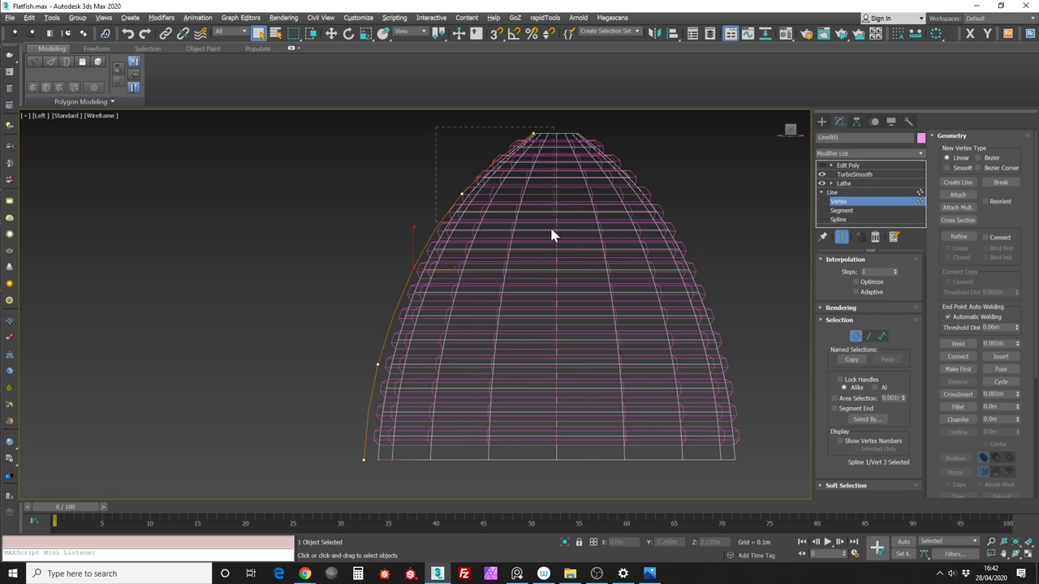
{"action": "left_click_drag", "start_coordinate": [546, 296], "coordinate": [547, 297]}
{"action": "left_click", "coordinate": [859, 337]}
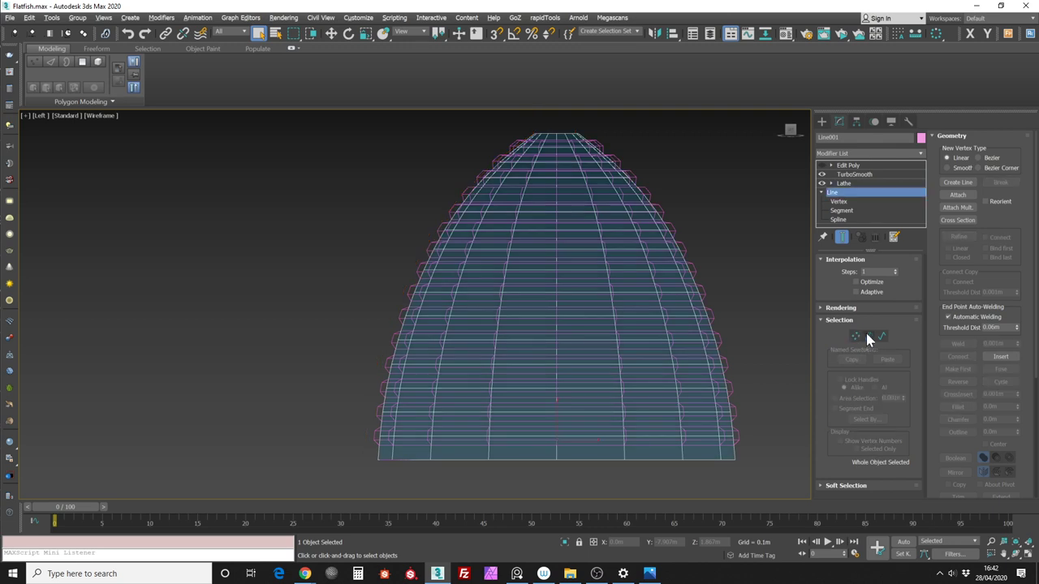
Add a Shell modifier above TurboSmooth on the smooth dome, with an inner amount of 0.018m and an outer amount of 0.0m
{"action": "left_click", "coordinate": [857, 175]}
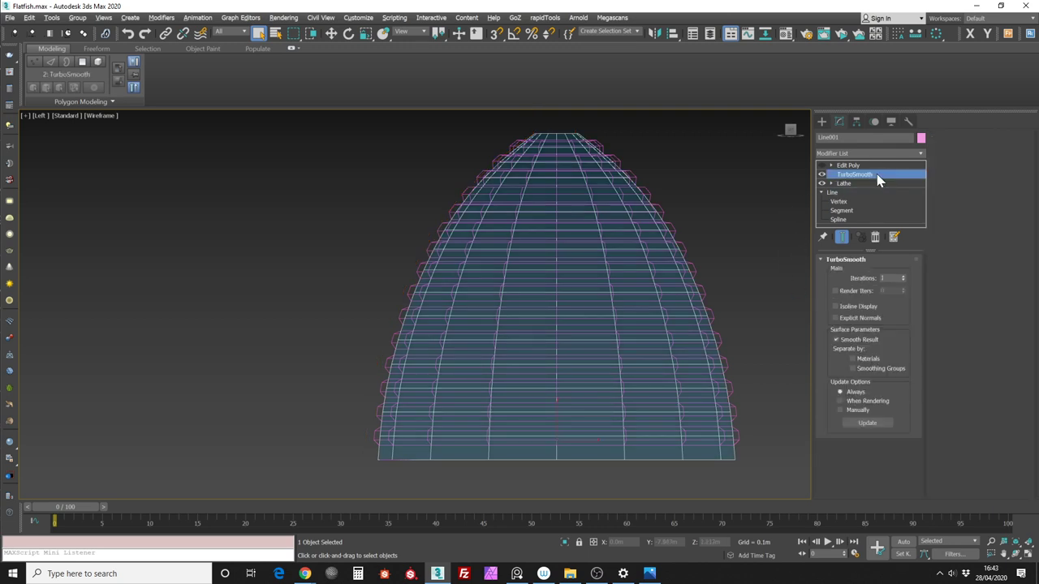
{"action": "left_click", "coordinate": [919, 154]}
{"action": "type", "text": "sh"}
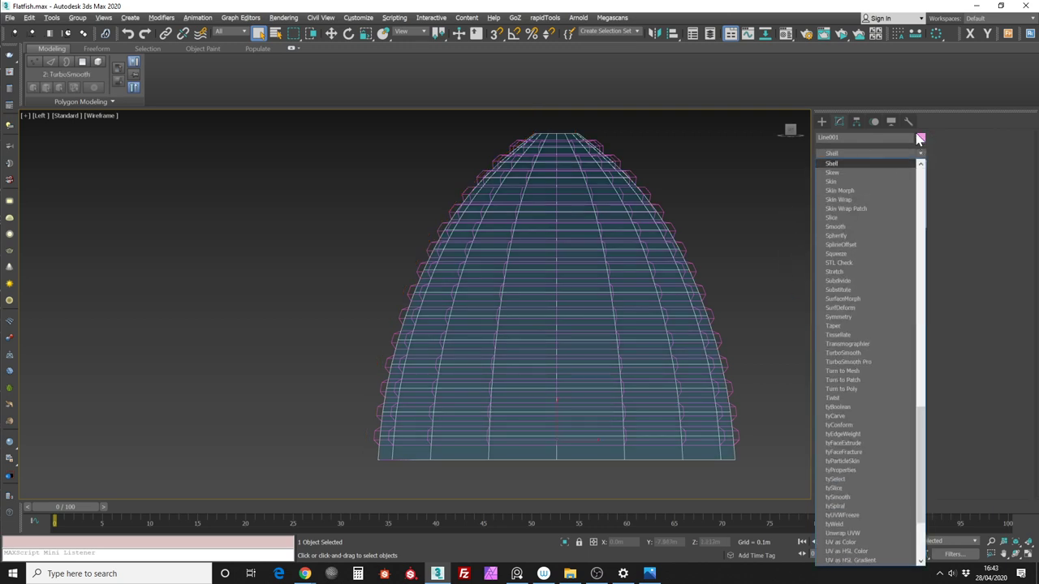
{"action": "key", "text": "Return"}
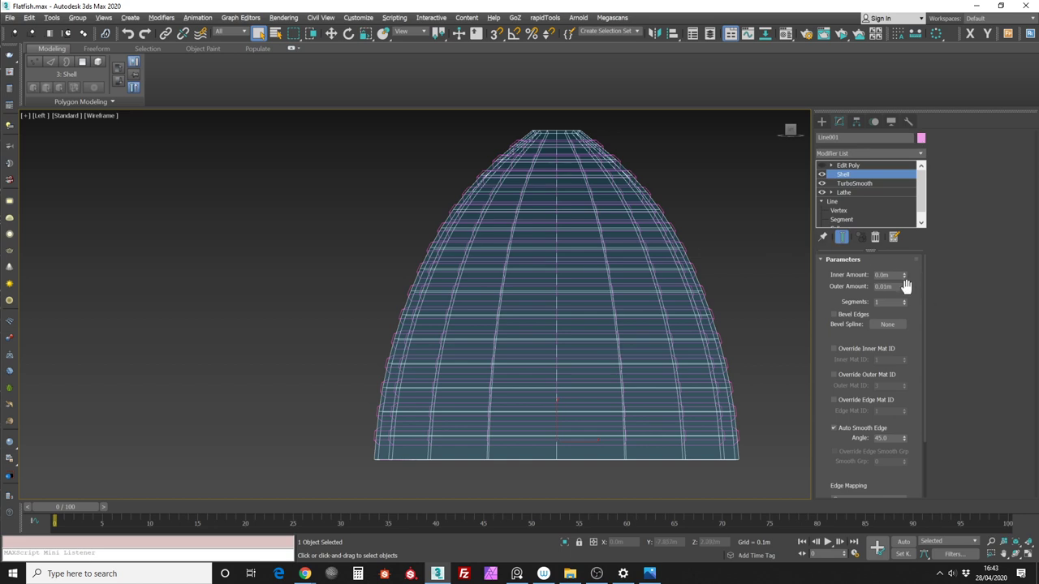
{"action": "scroll", "coordinate": [904, 288], "scroll_direction": "down", "scroll_amount": 1}
{"action": "left_click_drag", "start_coordinate": [904, 276], "coordinate": [899, 406]}
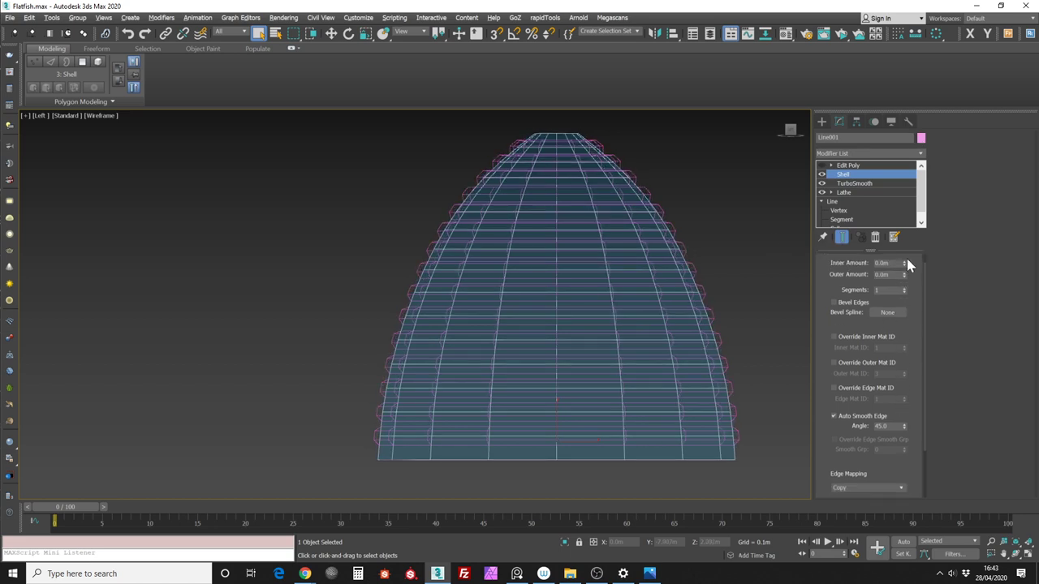
{"action": "left_click_drag", "start_coordinate": [904, 263], "coordinate": [907, 196]}
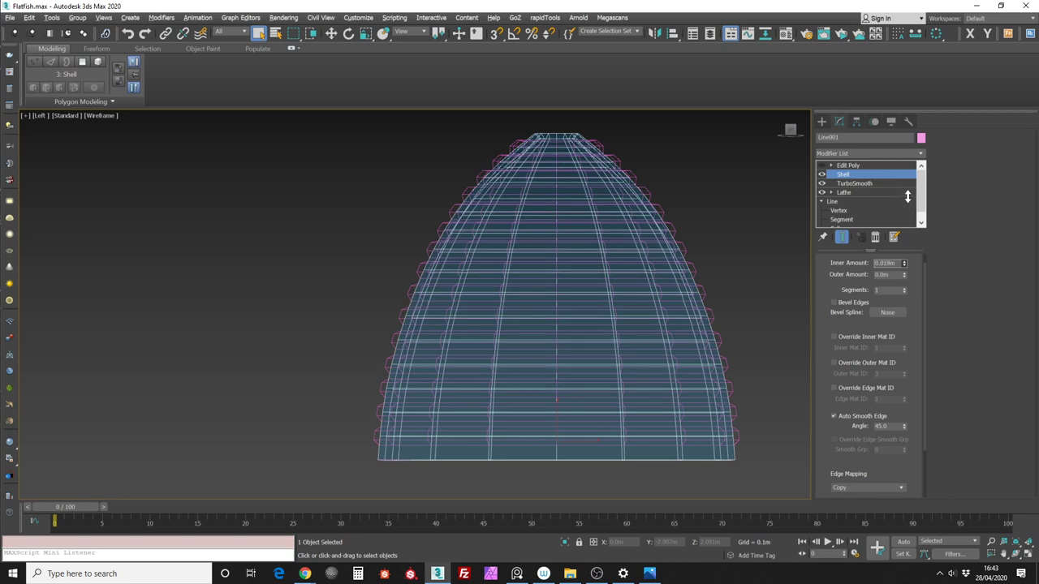
{"action": "middle_click_drag", "start_coordinate": [718, 298], "coordinate": [725, 320]}
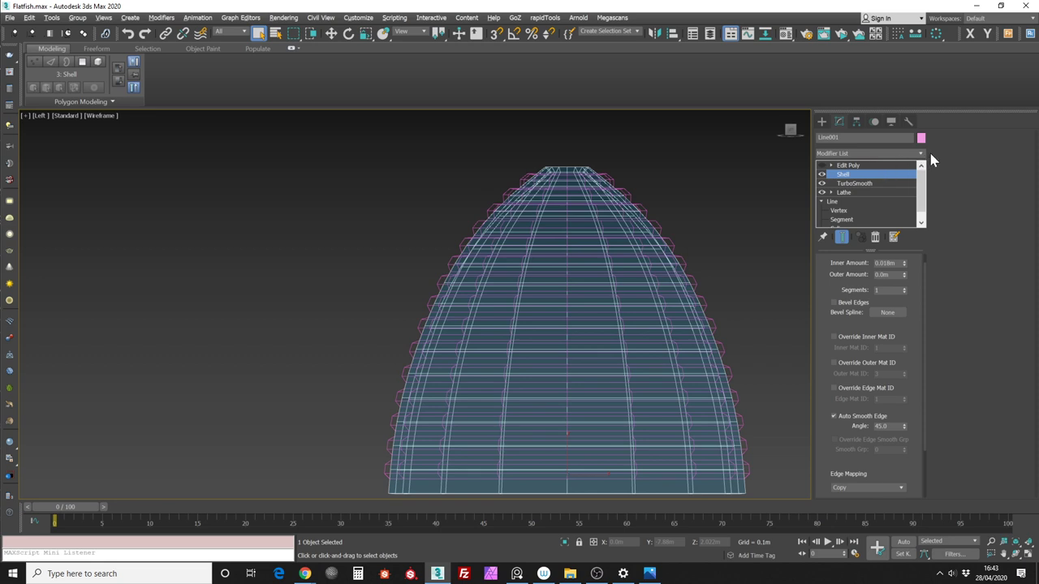
Delete the smooth dome's old Edit Poly modifier and add a new Edit Poly above the Shell
{"action": "left_click", "coordinate": [892, 166]}
{"action": "key", "text": "Delete"}
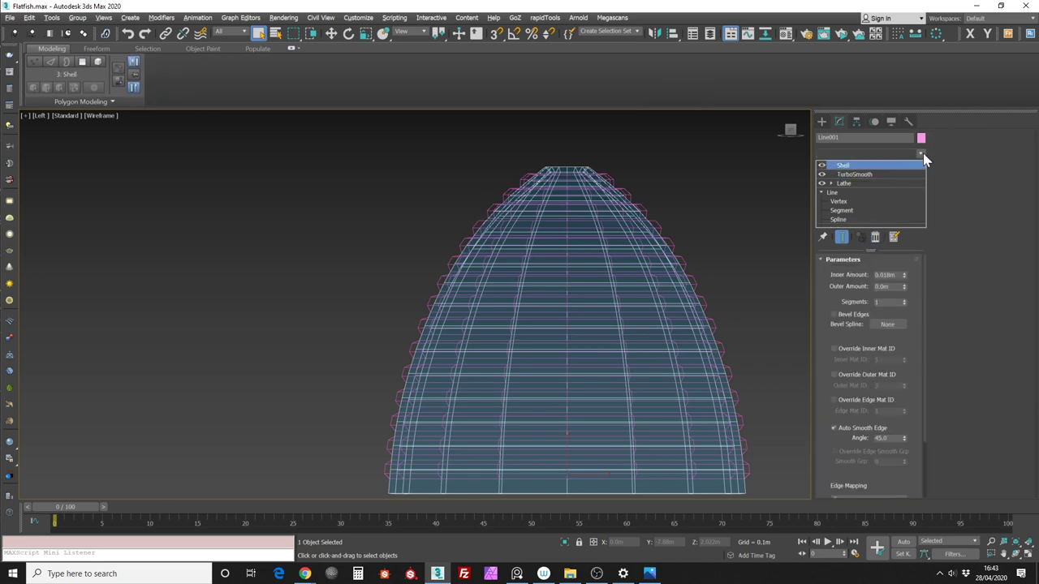
{"action": "left_click", "coordinate": [920, 153]}
{"action": "key", "text": "e"}
{"action": "key", "text": "e"}
{"action": "key", "text": "e"}
{"action": "key", "text": "e"}
{"action": "key", "text": "Return"}
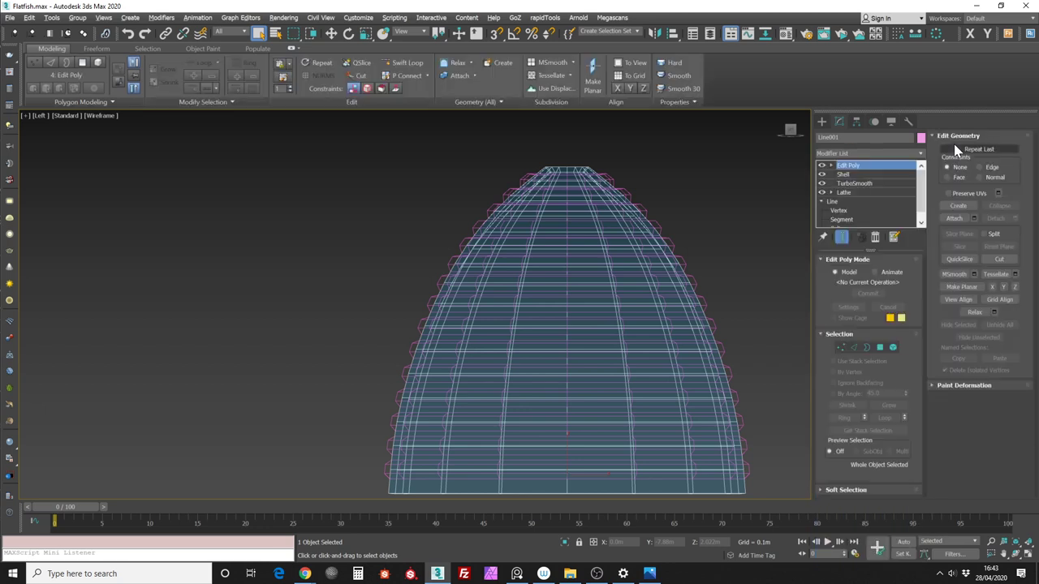
Convert a middle edge loop on the dome's outer wall to polygons, grow the selection down to the base and delete it
{"action": "left_click", "coordinate": [855, 347]}
{"action": "middle_click_drag", "start_coordinate": [685, 162], "coordinate": [687, 151]}
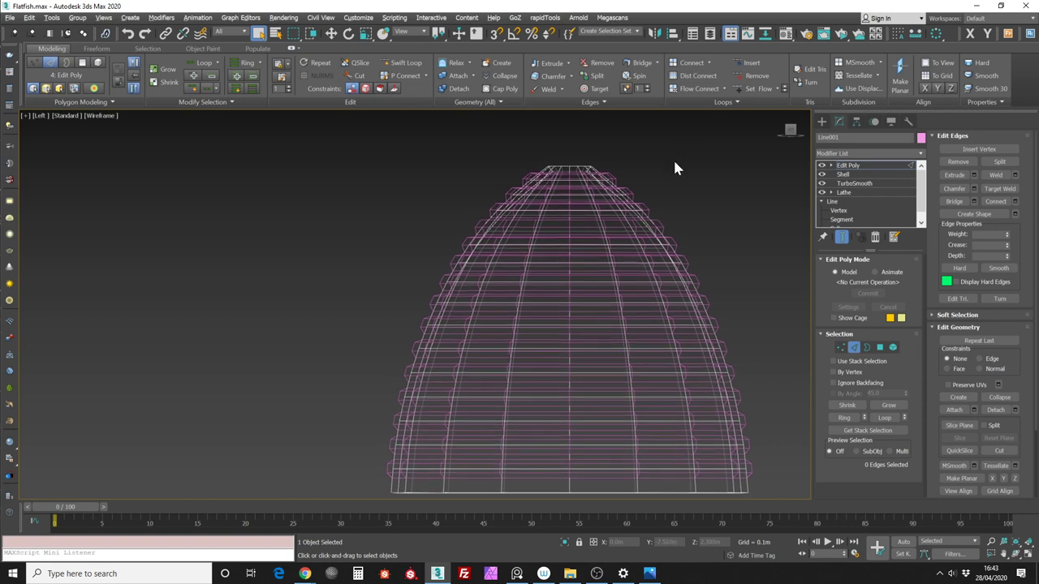
{"action": "scroll", "coordinate": [434, 313], "scroll_direction": "up", "scroll_amount": 3}
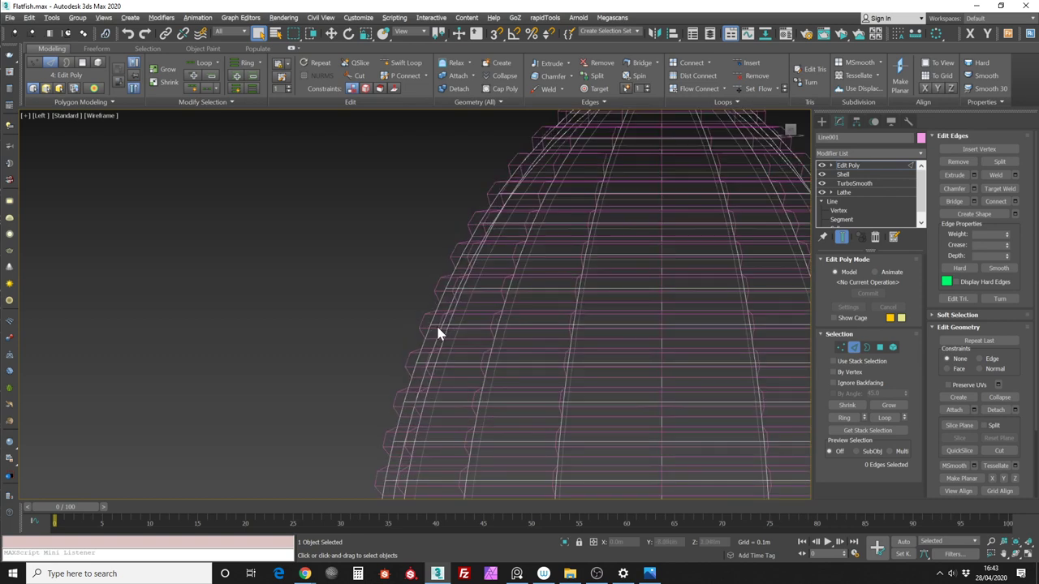
{"action": "double_click", "coordinate": [436, 324]}
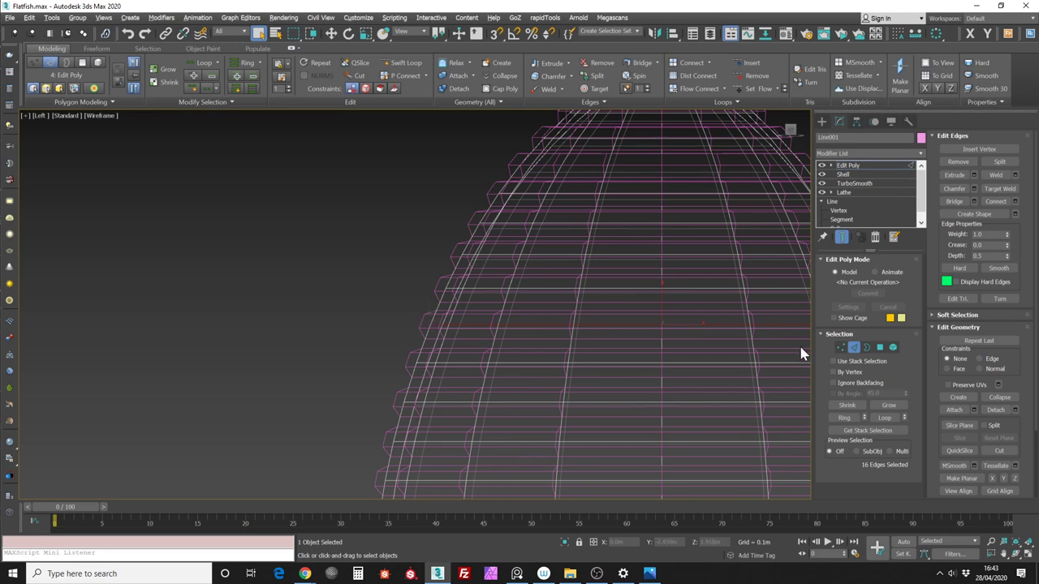
{"action": "left_click", "coordinate": [879, 347], "text": "ctrl"}
{"action": "scroll", "coordinate": [461, 296], "scroll_direction": "down", "scroll_amount": 4}
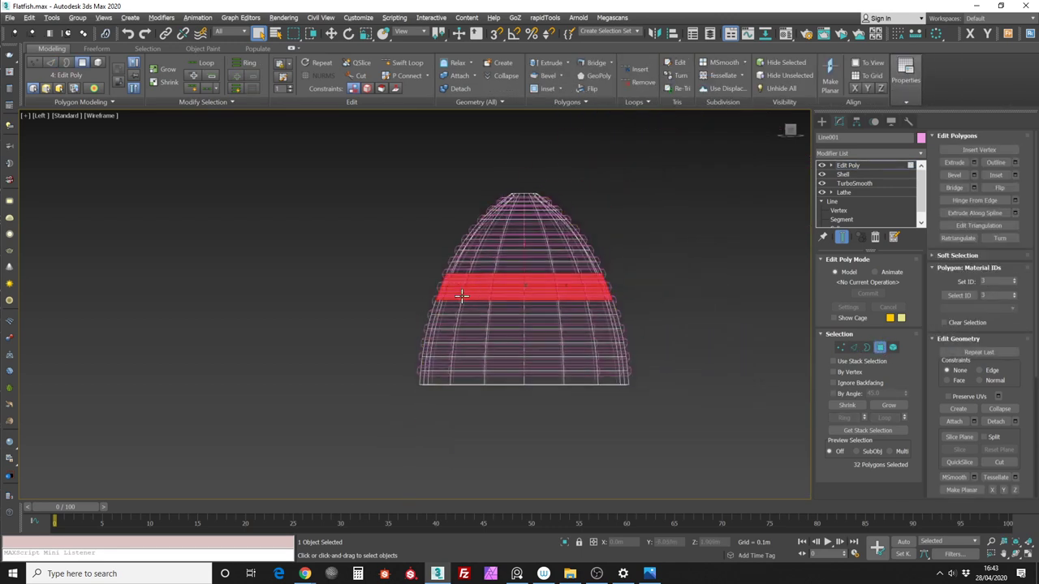
{"action": "left_click", "coordinate": [168, 70]}
{"action": "left_click", "coordinate": [168, 70]}
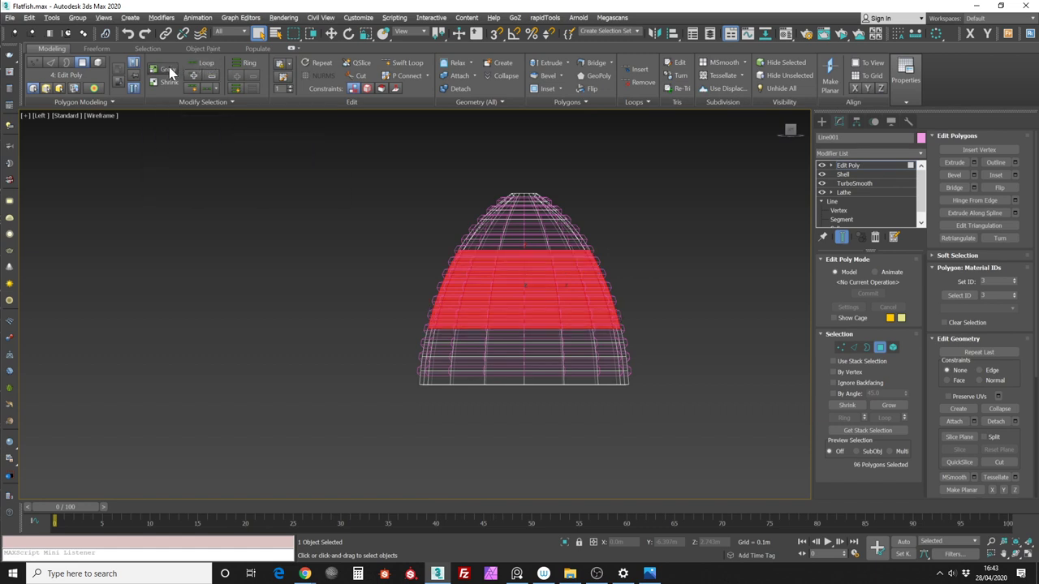
{"action": "left_click", "coordinate": [168, 70]}
{"action": "left_click", "coordinate": [168, 69]}
{"action": "left_click", "coordinate": [168, 69]}
{"action": "left_click", "coordinate": [168, 68]}
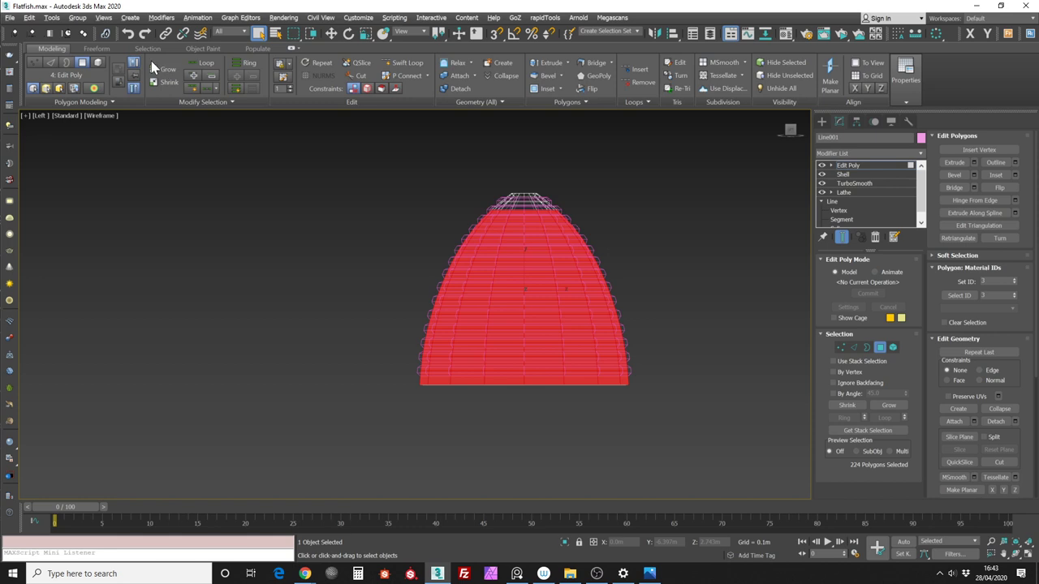
{"action": "key", "text": "Delete"}
Delete the remaining outer-wall polygons near the dome's tip by converting their edge loop to polygons
{"action": "middle_click_drag", "start_coordinate": [643, 183], "coordinate": [624, 251]}
{"action": "scroll", "coordinate": [504, 246], "scroll_direction": "up", "scroll_amount": 6}
{"action": "middle_click_drag", "start_coordinate": [530, 210], "coordinate": [555, 174]}
{"action": "middle_click_drag", "start_coordinate": [475, 278], "coordinate": [467, 272], "text": "alt"}
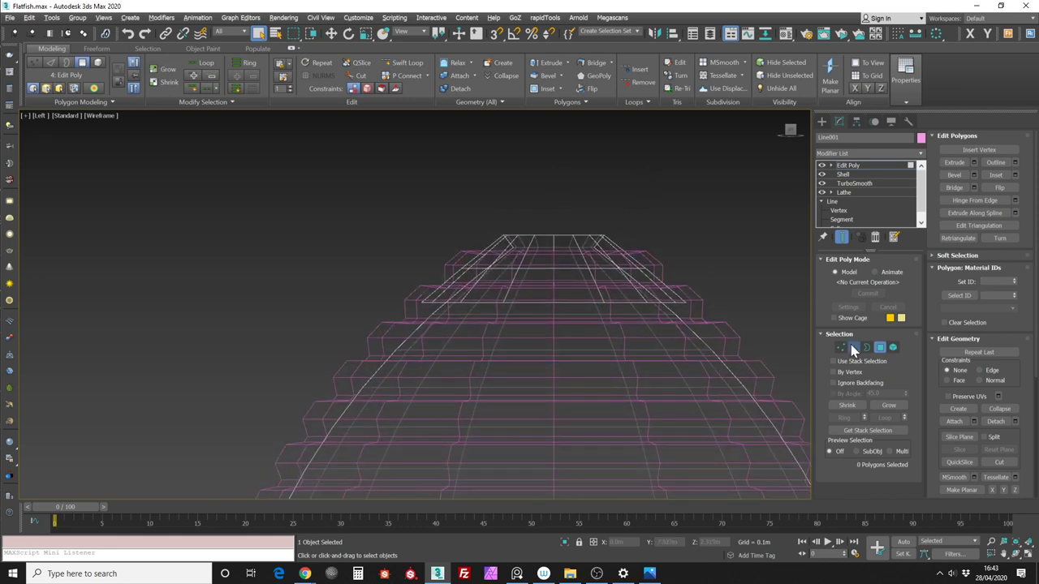
{"action": "left_click", "coordinate": [853, 347]}
{"action": "scroll", "coordinate": [487, 274], "scroll_direction": "up", "scroll_amount": 2}
{"action": "double_click", "coordinate": [463, 268]}
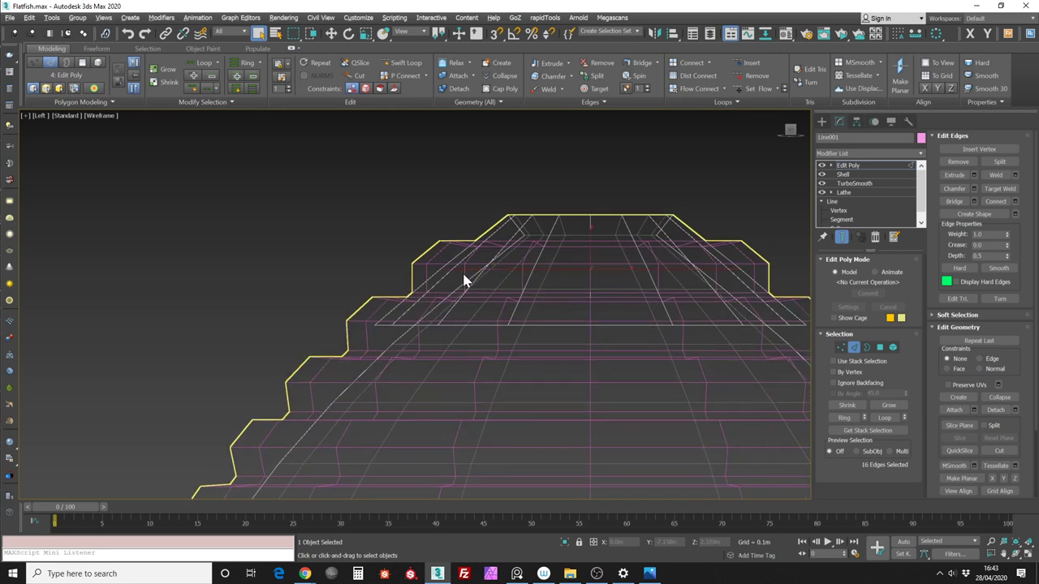
{"action": "middle_click_drag", "start_coordinate": [573, 167], "coordinate": [522, 179]}
{"action": "left_click", "coordinate": [878, 348]}
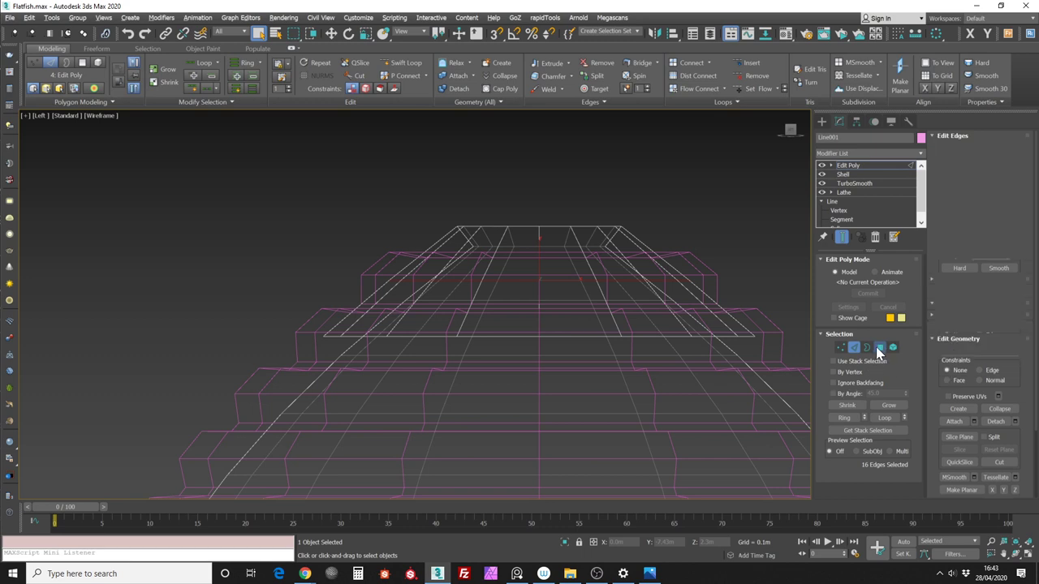
{"action": "left_click", "coordinate": [855, 348]}
{"action": "left_click", "coordinate": [881, 347], "text": "ctrl"}
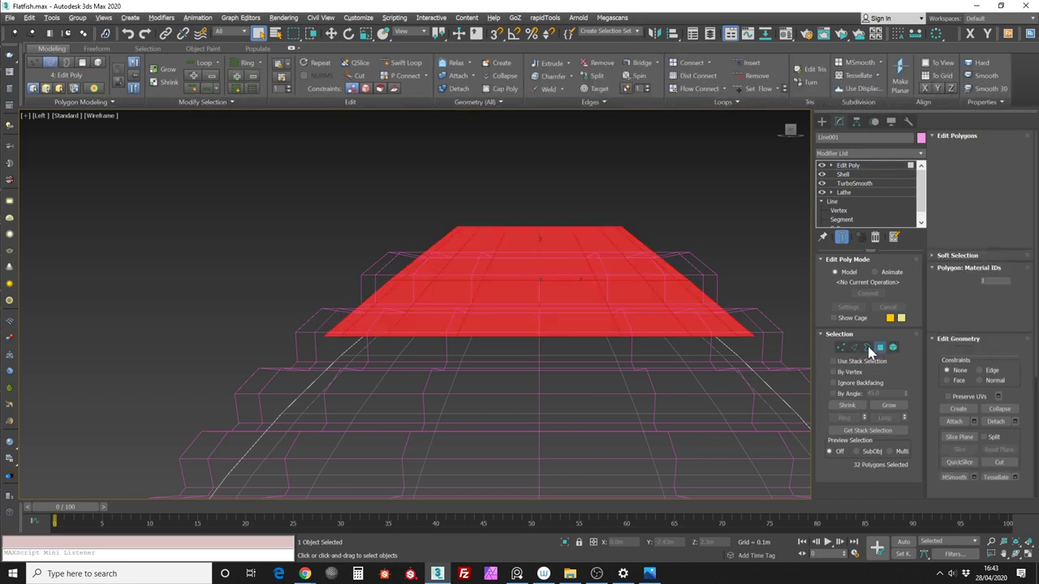
{"action": "key", "text": "ctrl+d"}
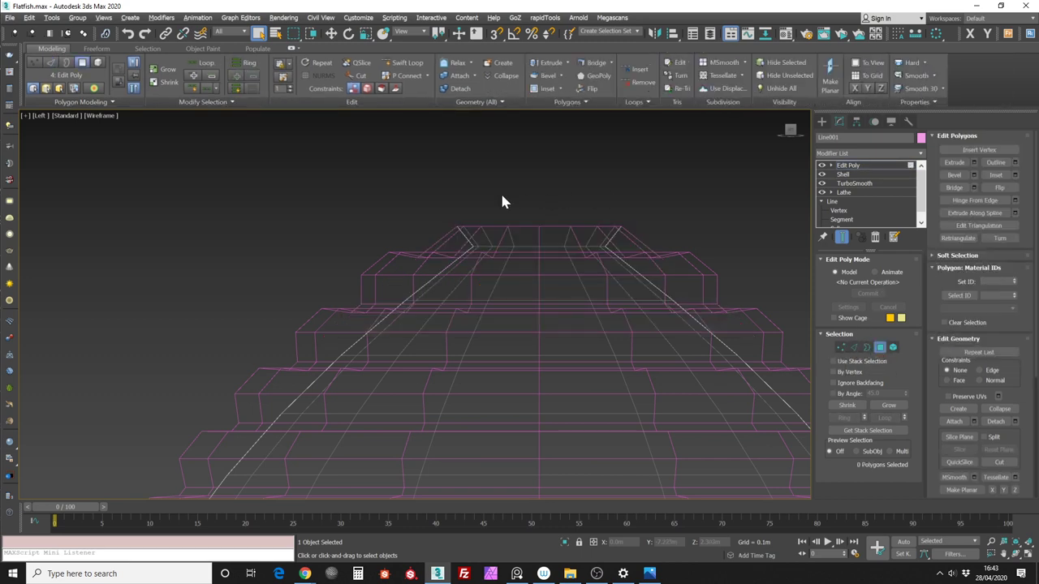
{"action": "left_click_drag", "start_coordinate": [549, 237], "coordinate": [546, 198]}
{"action": "key", "text": "ctrl+d"}
{"action": "left_click_drag", "start_coordinate": [685, 240], "coordinate": [684, 237]}
{"action": "key", "text": "ctrl+d"}
Leave polygon editing and examine the inner dome's lower rim against the ridged dome's base
{"action": "scroll", "coordinate": [735, 171], "scroll_direction": "down", "scroll_amount": 5}
{"action": "left_click", "coordinate": [879, 347]}
{"action": "scroll", "coordinate": [622, 327], "scroll_direction": "down", "scroll_amount": 3}
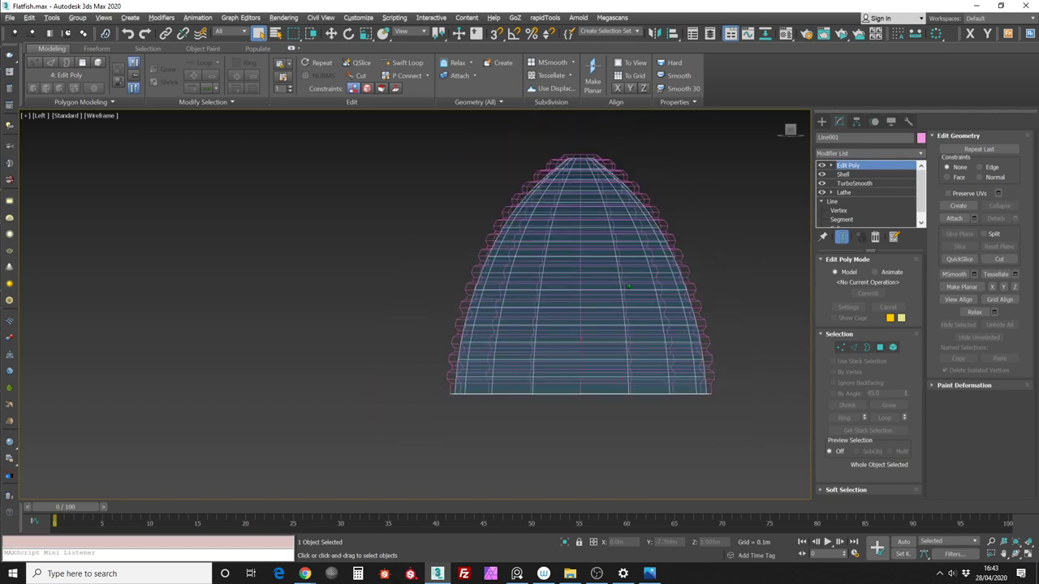
{"action": "scroll", "coordinate": [535, 384], "scroll_direction": "down", "scroll_amount": 1}
{"action": "scroll", "coordinate": [524, 375], "scroll_direction": "up", "scroll_amount": 3}
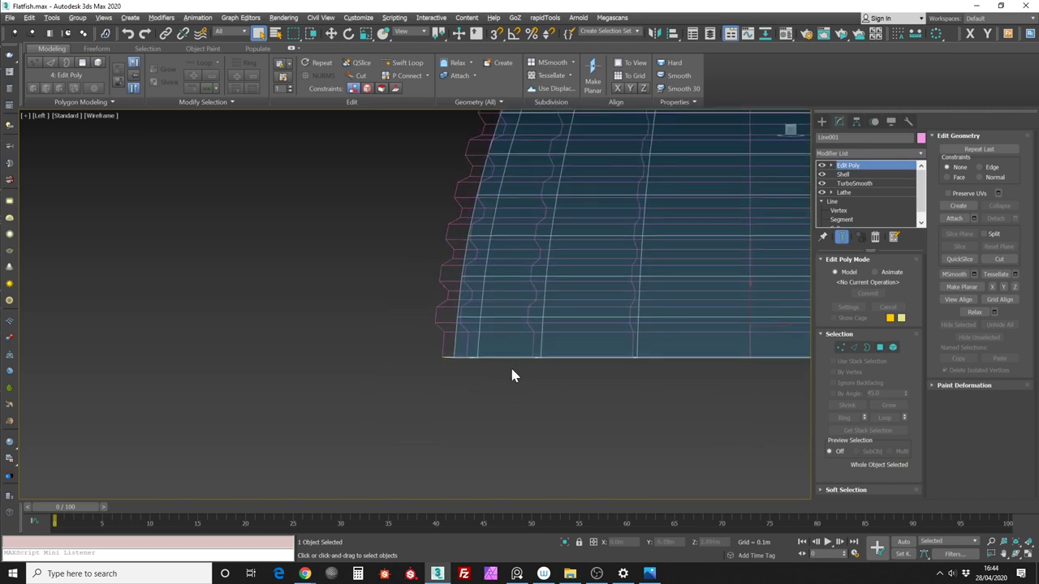
{"action": "middle_click_drag", "start_coordinate": [521, 379], "coordinate": [500, 373]}
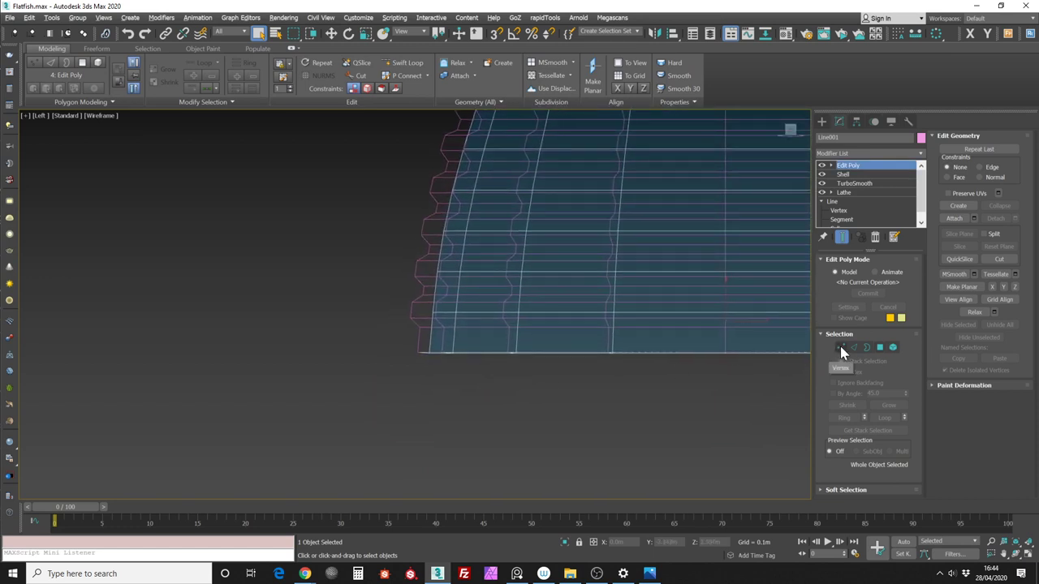
{"action": "scroll", "coordinate": [509, 419], "scroll_direction": "down", "scroll_amount": 3}
Select the ridged dome and attach the smooth inner dome to it
{"action": "left_click", "coordinate": [721, 304]}
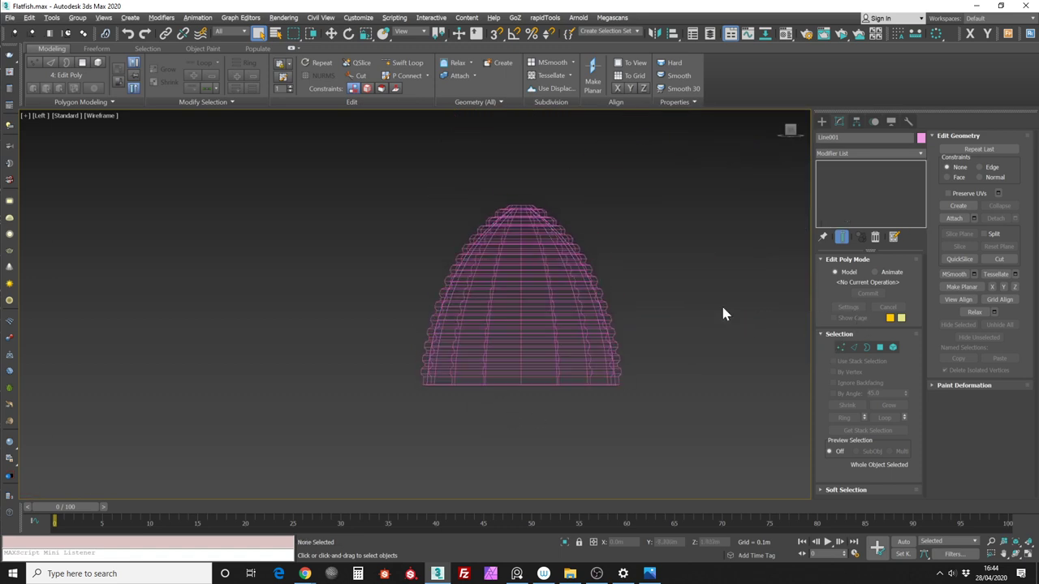
{"action": "scroll", "coordinate": [543, 196], "scroll_direction": "up", "scroll_amount": 3}
{"action": "left_click", "coordinate": [536, 213]}
{"action": "middle_click_drag", "start_coordinate": [738, 198], "coordinate": [807, 168]}
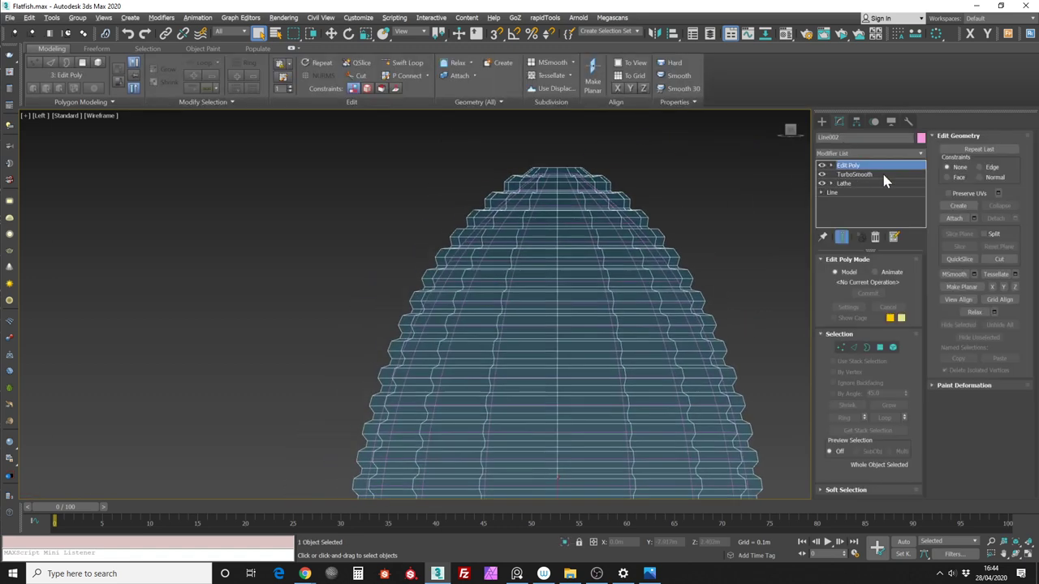
{"action": "left_click", "coordinate": [955, 217]}
{"action": "scroll", "coordinate": [559, 294], "scroll_direction": "up", "scroll_amount": 3}
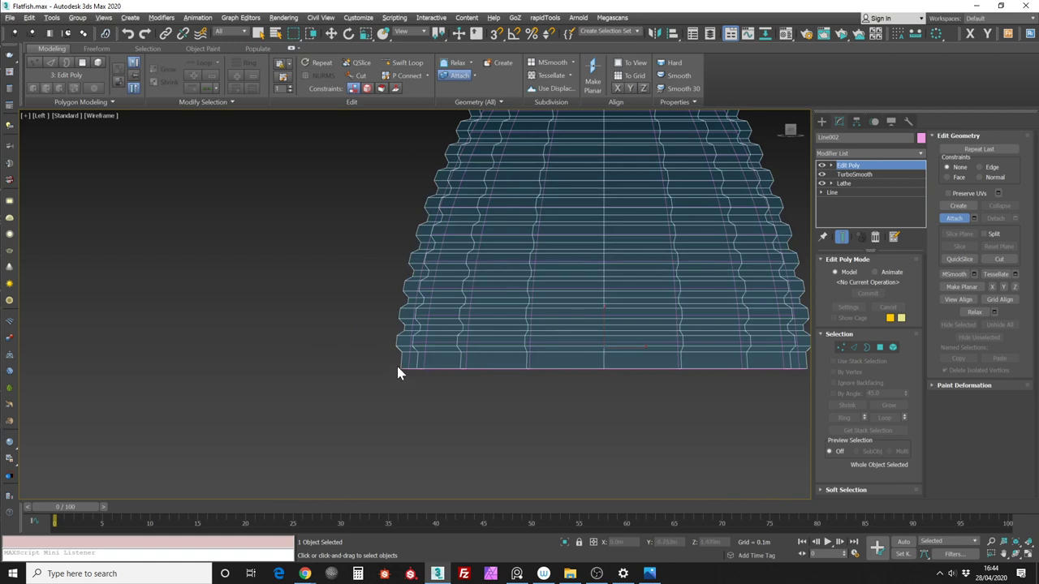
{"action": "scroll", "coordinate": [398, 374], "scroll_direction": "up", "scroll_amount": 2}
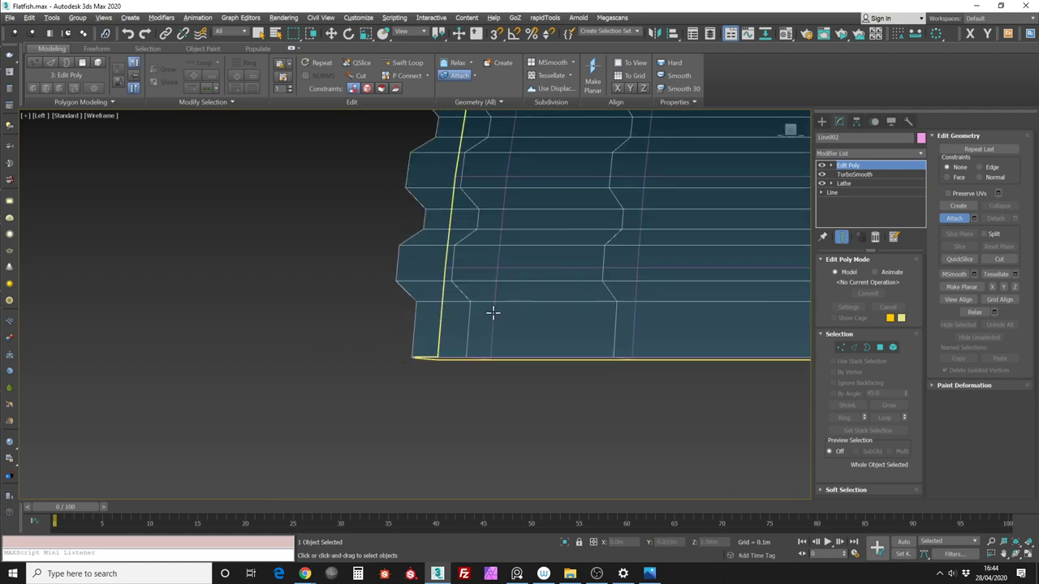
{"action": "scroll", "coordinate": [479, 319], "scroll_direction": "down", "scroll_amount": 4}
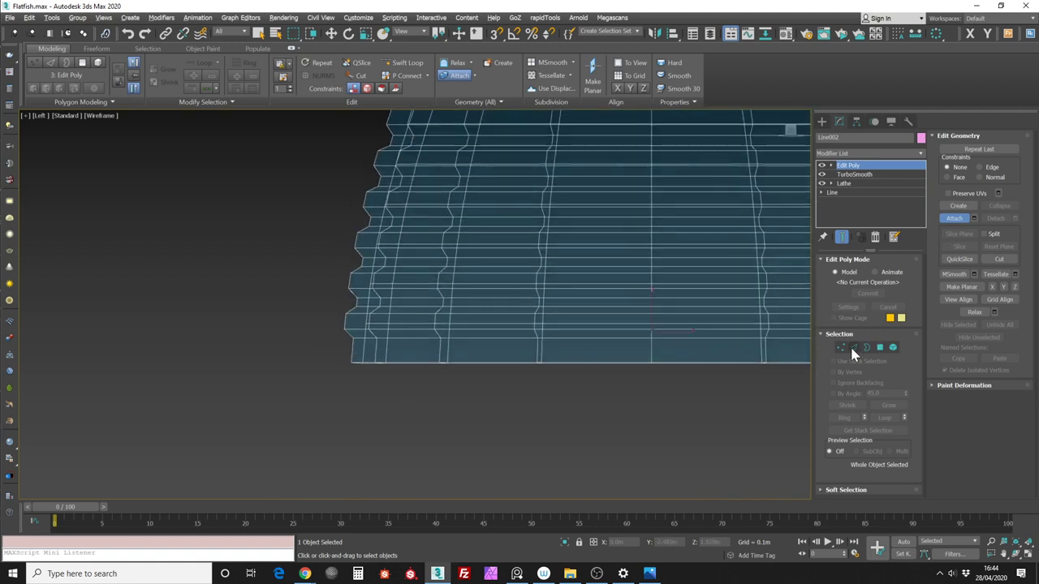
Select all vertices of the combined dome and weld the inner and outer walls together, then leave vertex editing
{"action": "left_click", "coordinate": [841, 348]}
{"action": "scroll", "coordinate": [651, 382], "scroll_direction": "down", "scroll_amount": 4}
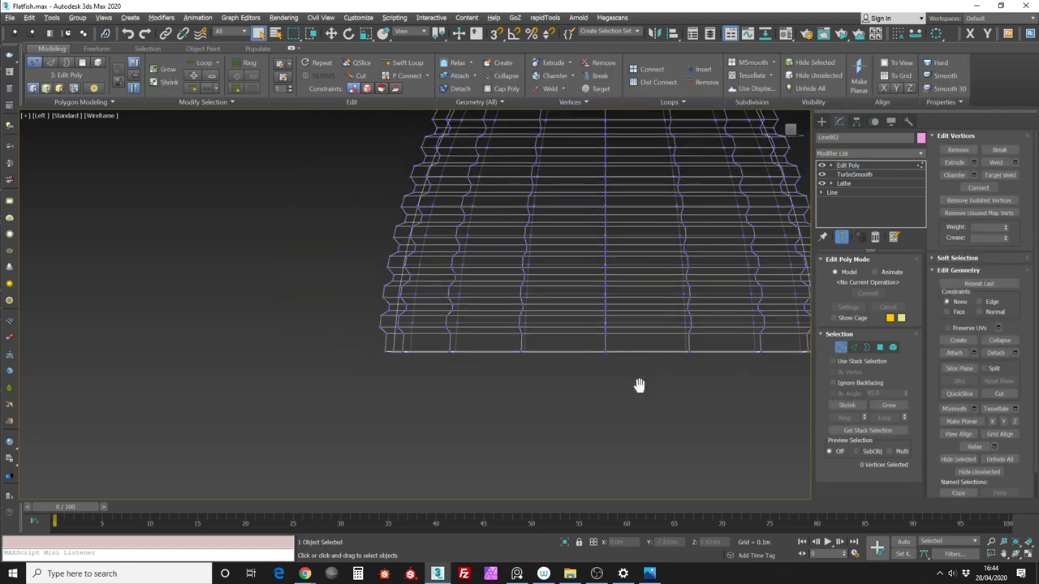
{"action": "key", "text": "ctrl+a"}
{"action": "middle_click_drag", "start_coordinate": [544, 409], "coordinate": [547, 436]}
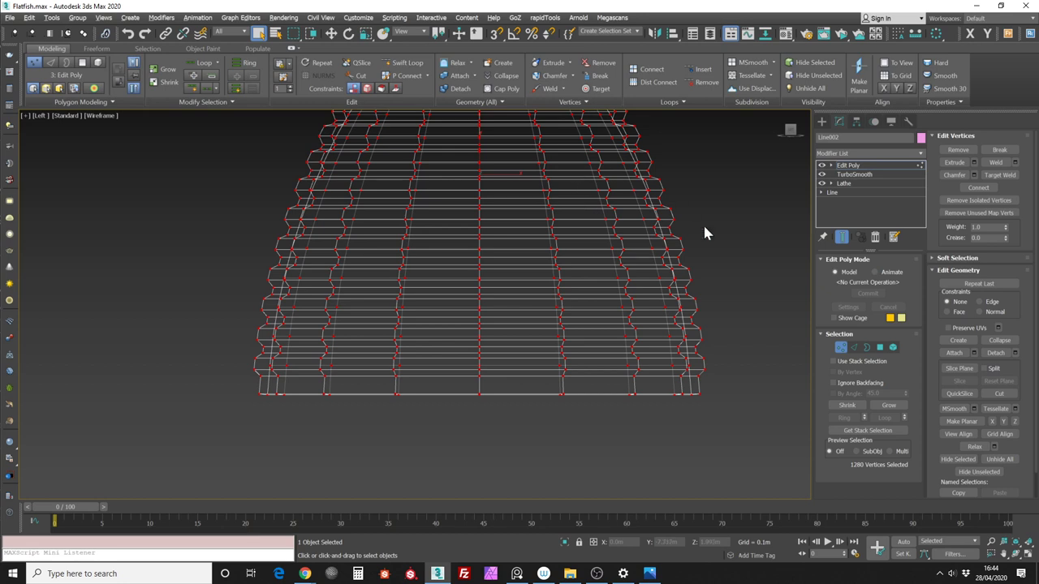
{"action": "left_click", "coordinate": [1001, 176]}
{"action": "left_click", "coordinate": [841, 349]}
{"action": "scroll", "coordinate": [722, 247], "scroll_direction": "down", "scroll_amount": 6}
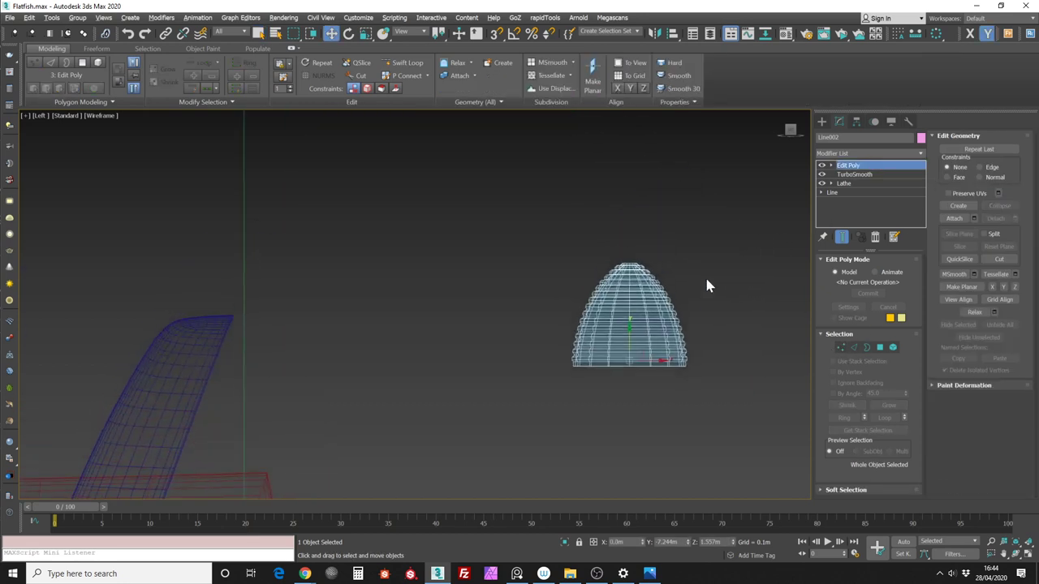
Inspect the welded dome in shaded view, checking its ridged outside, open base and inner wall
{"action": "key", "text": "F3"}
{"action": "scroll", "coordinate": [621, 297], "scroll_direction": "up", "scroll_amount": 3}
{"action": "middle_click_drag", "start_coordinate": [621, 297], "coordinate": [610, 323], "text": "alt"}
{"action": "scroll", "coordinate": [530, 339], "scroll_direction": "up", "scroll_amount": 5}
{"action": "middle_click_drag", "start_coordinate": [531, 339], "coordinate": [566, 219], "text": "alt"}
{"action": "scroll", "coordinate": [566, 218], "scroll_direction": "down", "scroll_amount": 8}
{"action": "middle_click_drag", "start_coordinate": [542, 274], "coordinate": [565, 277], "text": "alt"}
{"action": "scroll", "coordinate": [542, 250], "scroll_direction": "up", "scroll_amount": 2}
{"action": "scroll", "coordinate": [514, 316], "scroll_direction": "up", "scroll_amount": 4}
{"action": "middle_click_drag", "start_coordinate": [526, 323], "coordinate": [667, 325], "text": "alt"}
{"action": "scroll", "coordinate": [552, 342], "scroll_direction": "down", "scroll_amount": 2}
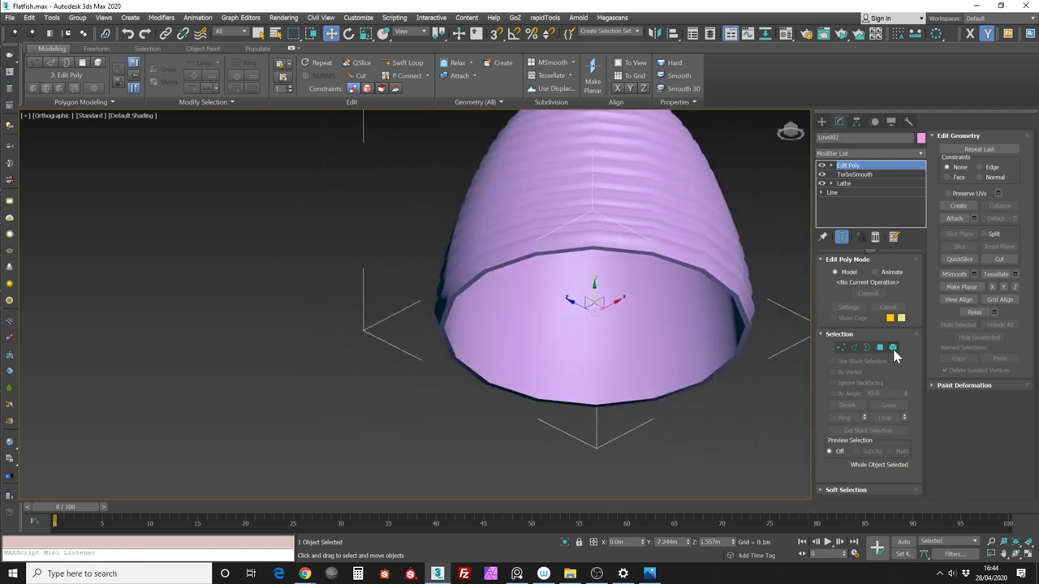
Select the ring of rim polygons around the dome's open base and bevel it with height 0.029 m and outline -0.004 m
{"action": "left_click", "coordinate": [880, 347]}
{"action": "middle_click_drag", "start_coordinate": [456, 275], "coordinate": [431, 269]}
{"action": "scroll", "coordinate": [446, 292], "scroll_direction": "up", "scroll_amount": 3}
{"action": "left_click", "coordinate": [452, 301]}
{"action": "left_click", "coordinate": [498, 274], "text": "shift"}
{"action": "left_click", "coordinate": [561, 76]}
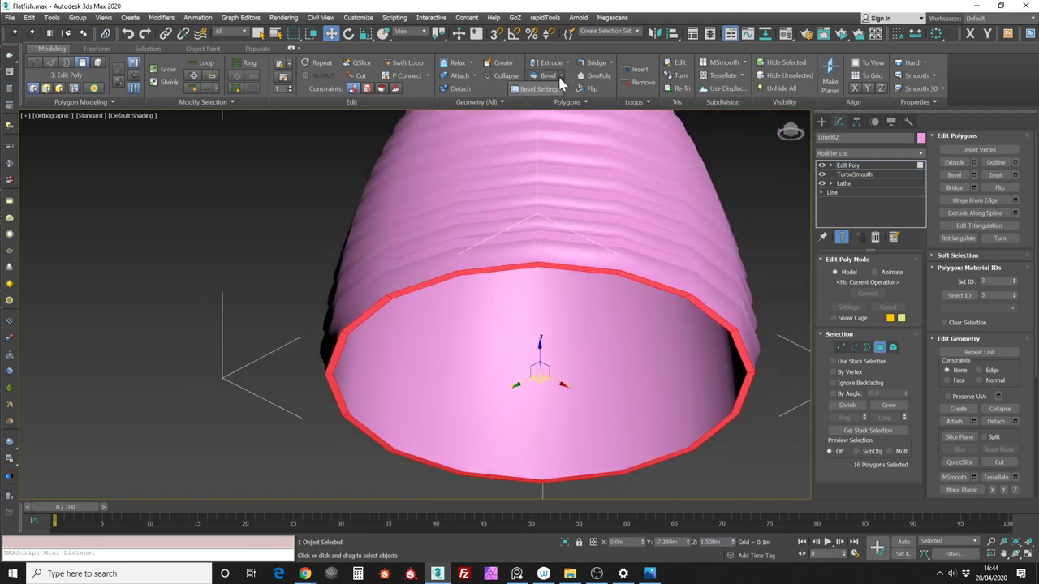
{"action": "left_click", "coordinate": [549, 90]}
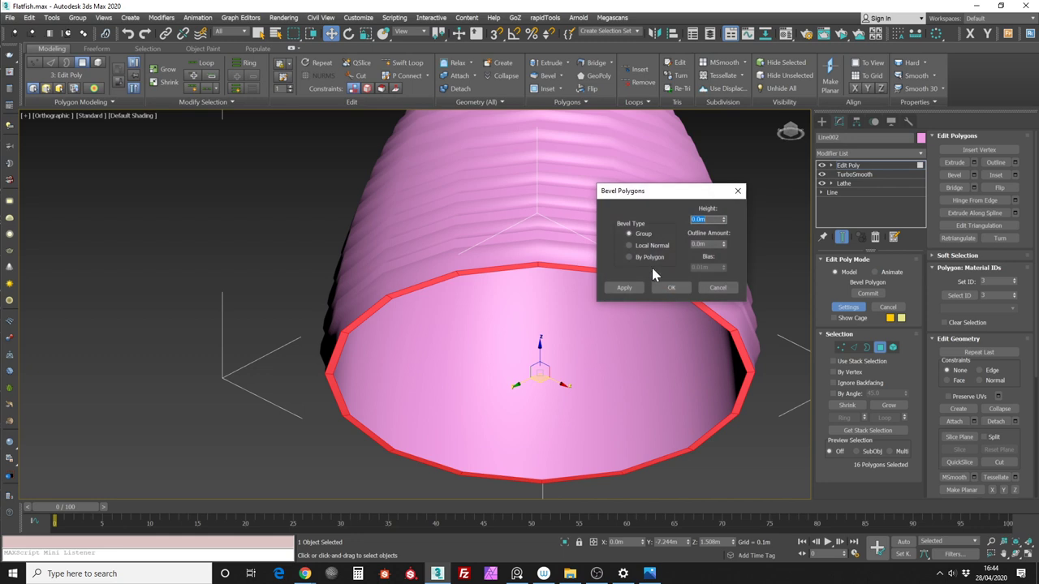
{"action": "scroll", "coordinate": [512, 292], "scroll_direction": "up", "scroll_amount": 2}
{"action": "middle_click_drag", "start_coordinate": [479, 285], "coordinate": [483, 304], "text": "alt"}
{"action": "left_click_drag", "start_coordinate": [723, 221], "coordinate": [720, 132]}
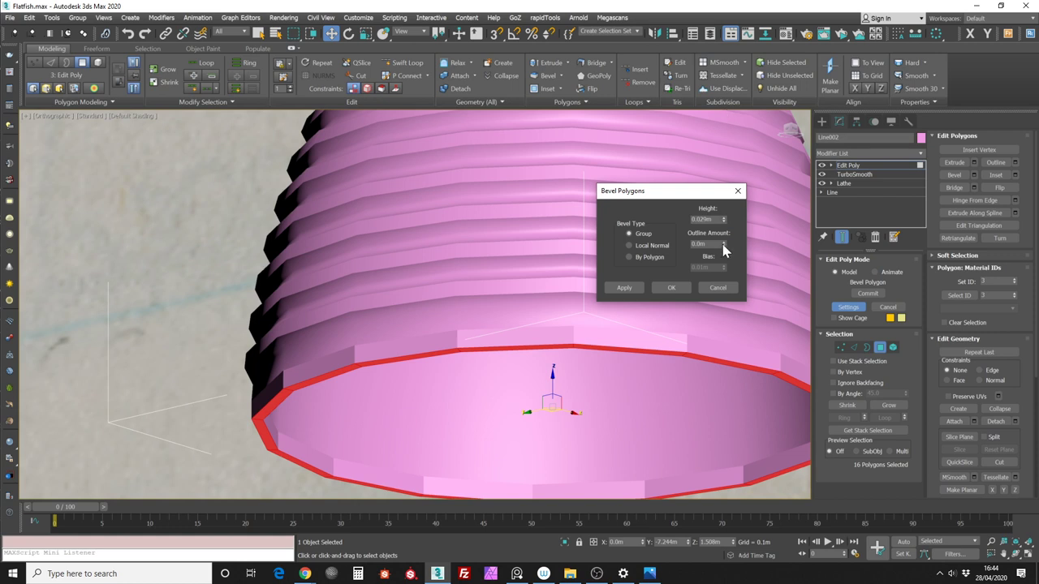
{"action": "left_click_drag", "start_coordinate": [720, 249], "coordinate": [725, 258]}
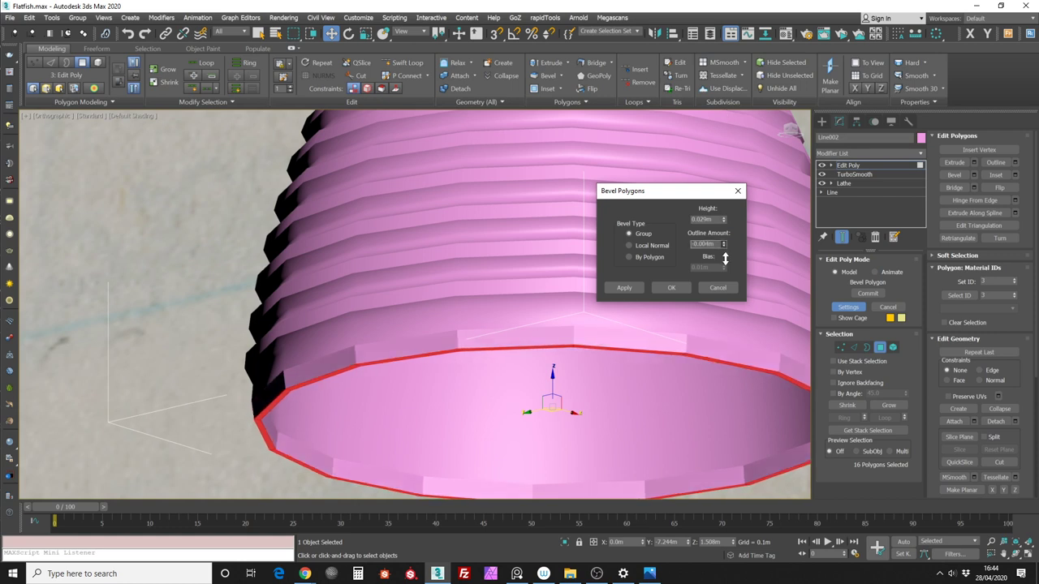
{"action": "left_click", "coordinate": [671, 288]}
Select all polygons in the band around the dome's base and assign them only smoothing group 2
{"action": "scroll", "coordinate": [617, 284], "scroll_direction": "down", "scroll_amount": 5}
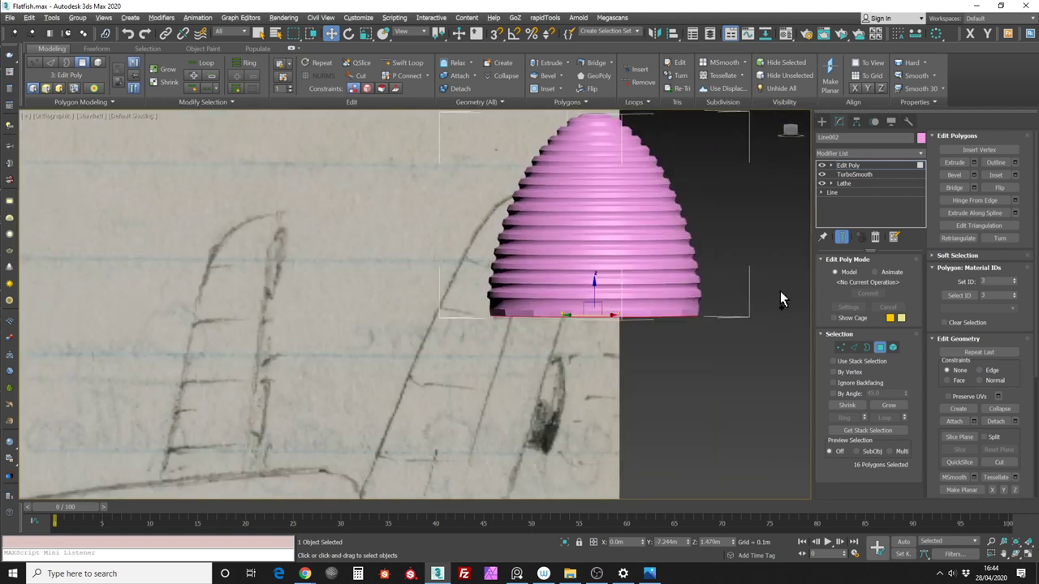
{"action": "key", "text": "ctrl+a"}
{"action": "left_click", "coordinate": [747, 317]}
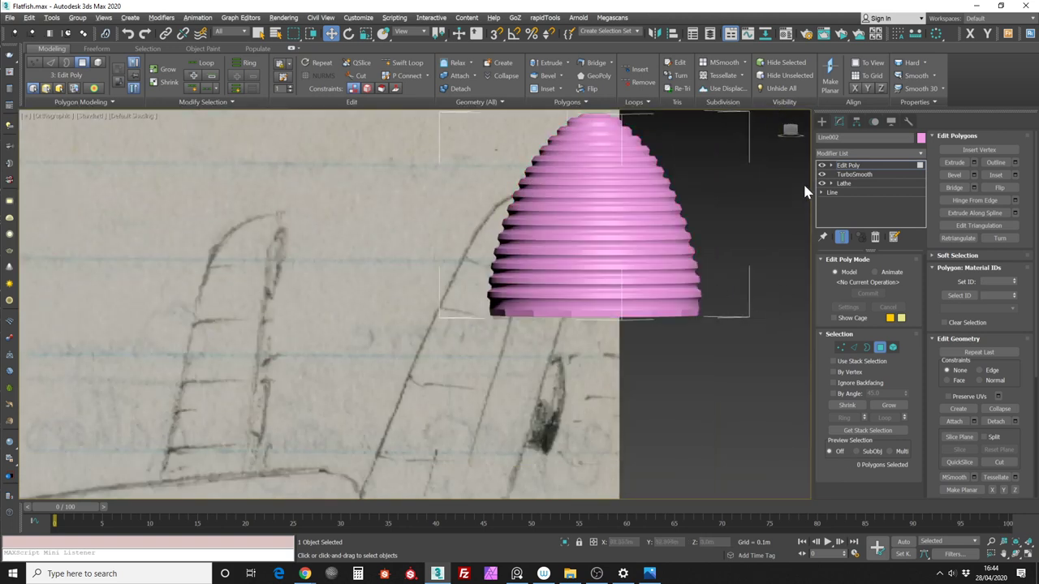
{"action": "left_click", "coordinate": [789, 134]}
{"action": "middle_click_drag", "start_coordinate": [791, 305], "coordinate": [706, 335]}
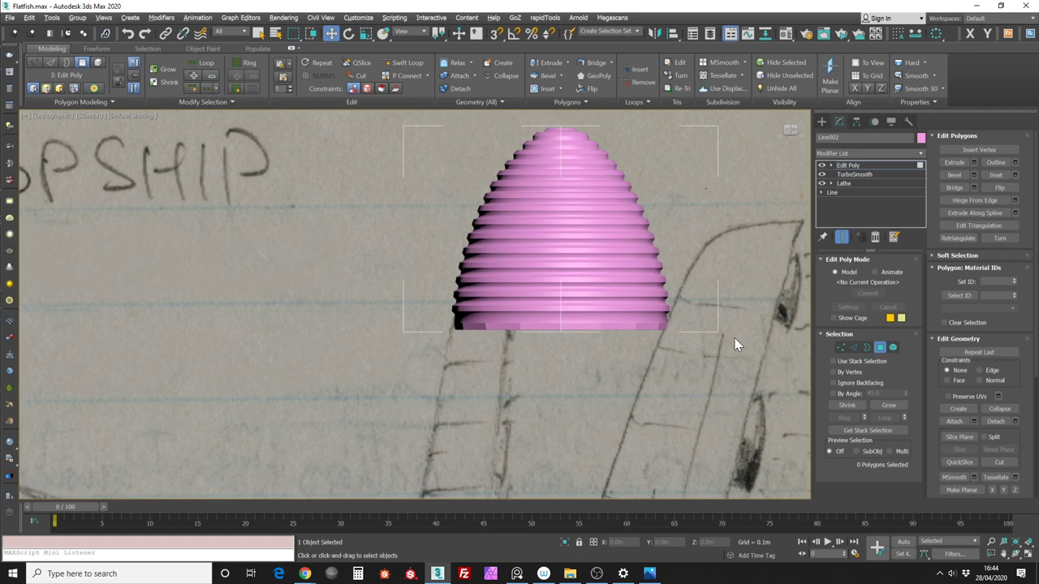
{"action": "left_click", "coordinate": [647, 318]}
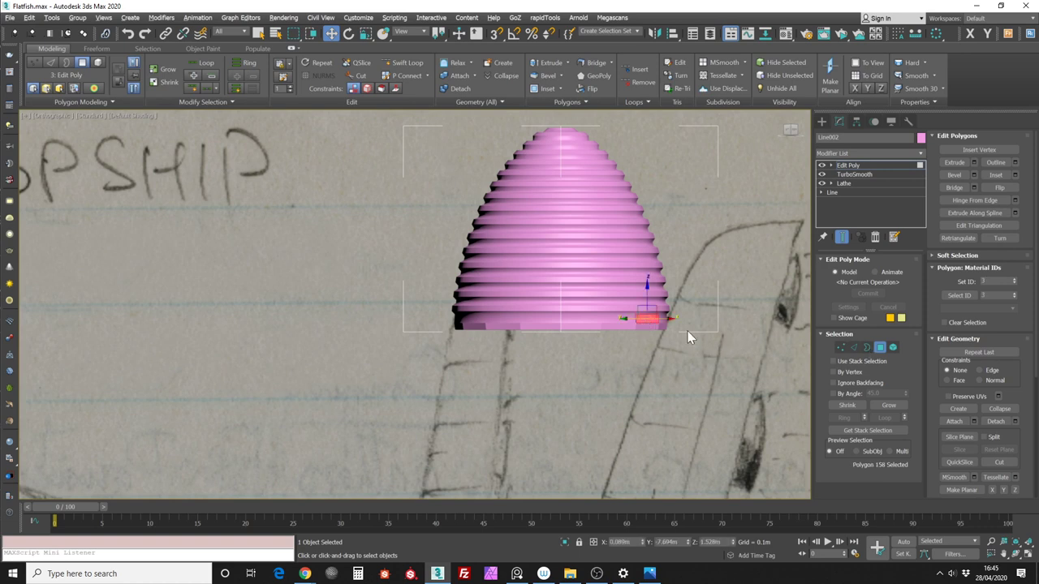
{"action": "left_click_drag", "start_coordinate": [1035, 206], "coordinate": [1034, 327]}
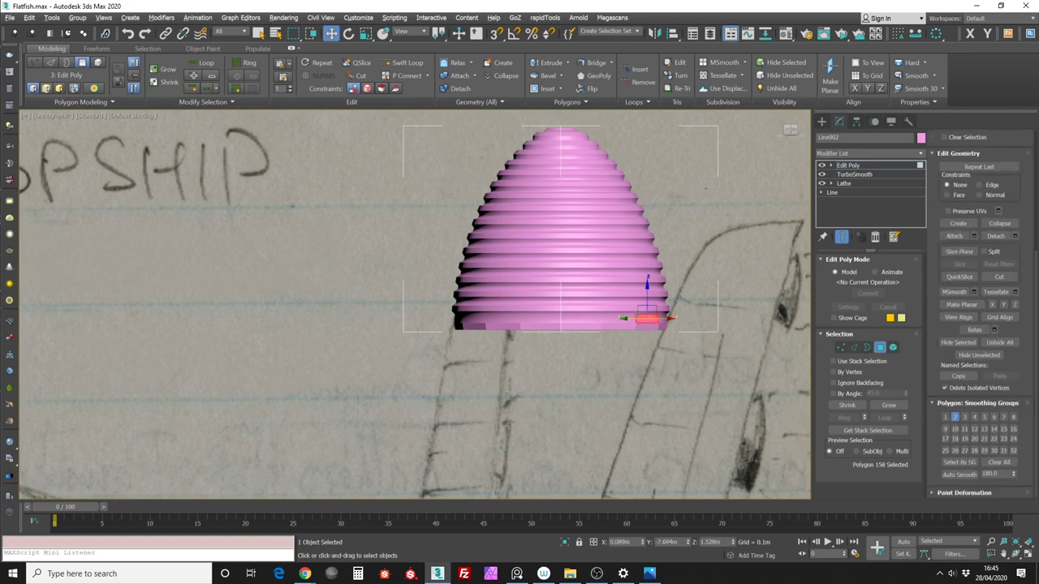
{"action": "left_click_drag", "start_coordinate": [719, 391], "coordinate": [415, 325]}
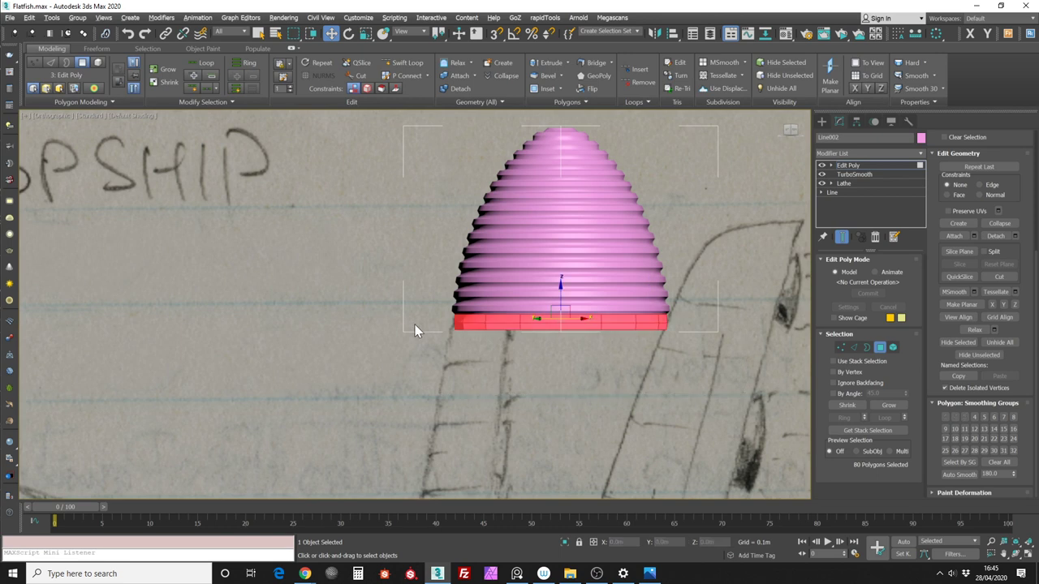
{"action": "left_click", "coordinate": [954, 416]}
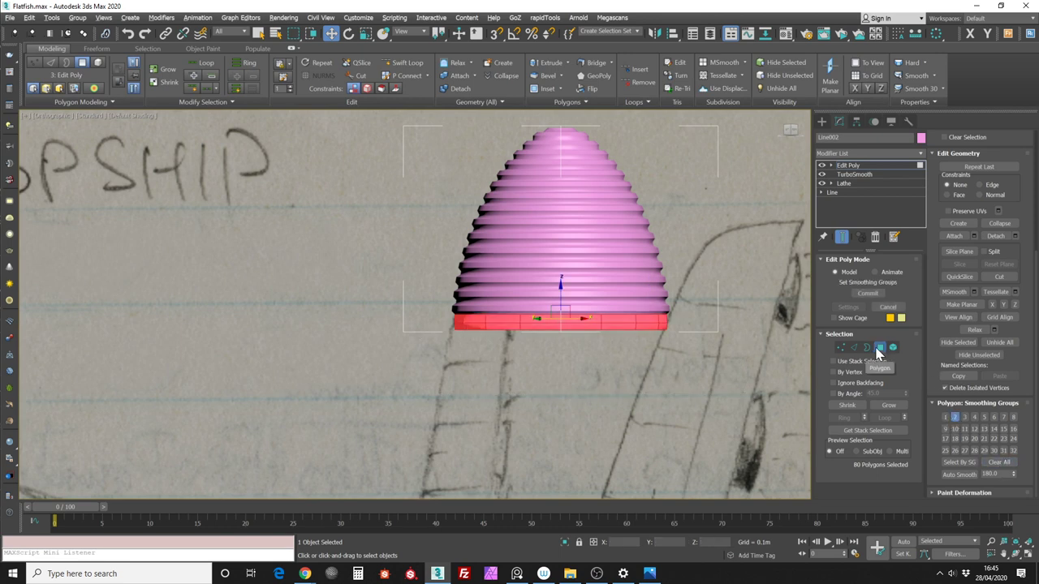
{"action": "left_click", "coordinate": [879, 347]}
Add a TurboSmooth modifier to the dome and have it separate the surface by smoothing groups
{"action": "middle_click_drag", "start_coordinate": [721, 379], "coordinate": [681, 371], "text": "alt"}
{"action": "left_click", "coordinate": [911, 153]}
{"action": "type", "text": "tu"}
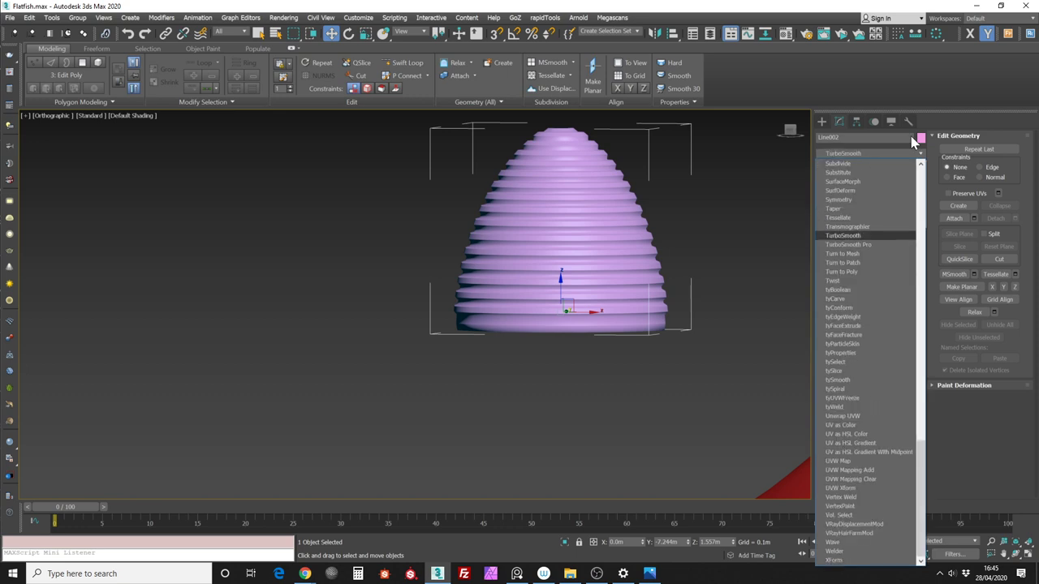
{"action": "key", "text": "Return"}
{"action": "middle_click_drag", "start_coordinate": [739, 277], "coordinate": [732, 260], "text": "alt"}
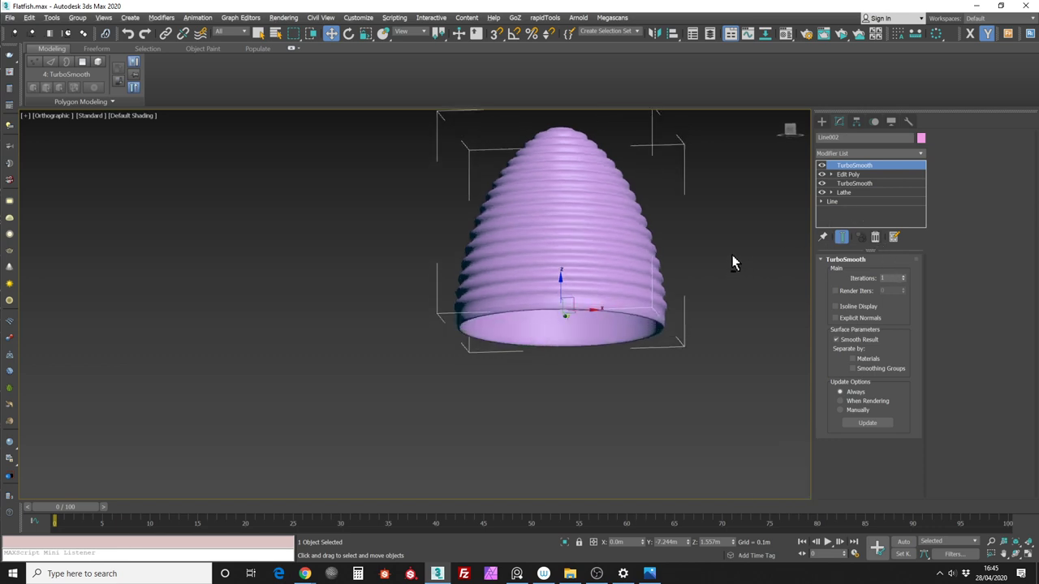
{"action": "left_click", "coordinate": [852, 368]}
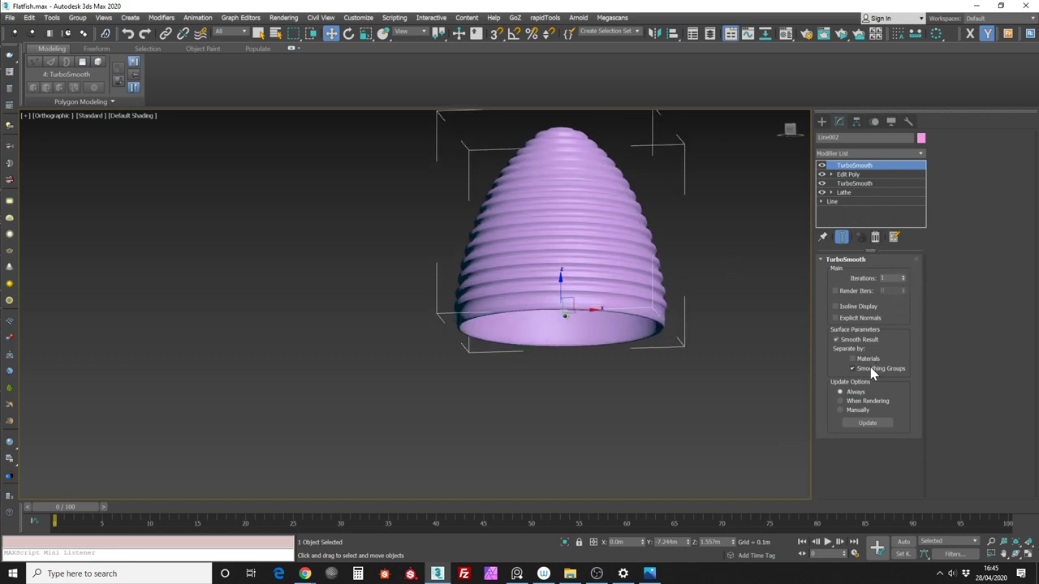
{"action": "middle_click_drag", "start_coordinate": [710, 323], "coordinate": [725, 326]}
Collapse the dome's modifiers up to Edit Poly into an editable poly, keeping the uppermost TurboSmooth, and list its sub-object levels
{"action": "left_click", "coordinate": [878, 175]}
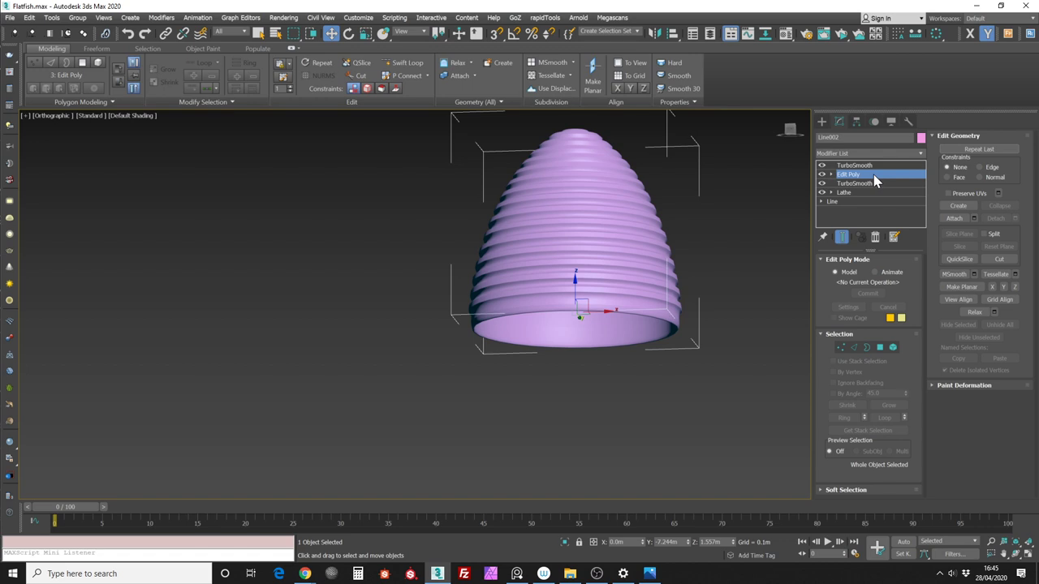
{"action": "right_click", "coordinate": [874, 180]}
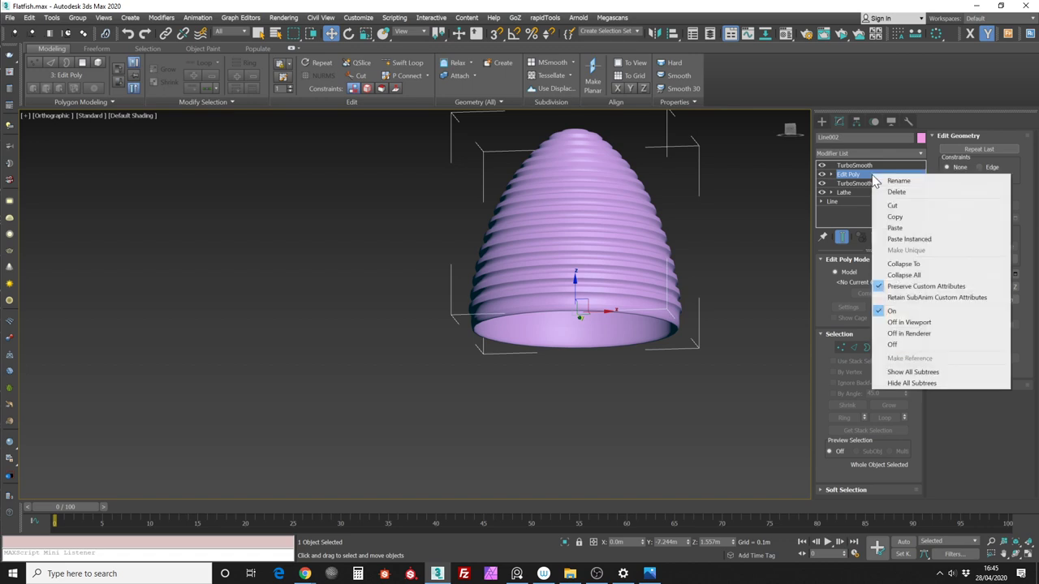
{"action": "left_click", "coordinate": [885, 263]}
{"action": "left_click", "coordinate": [821, 175]}
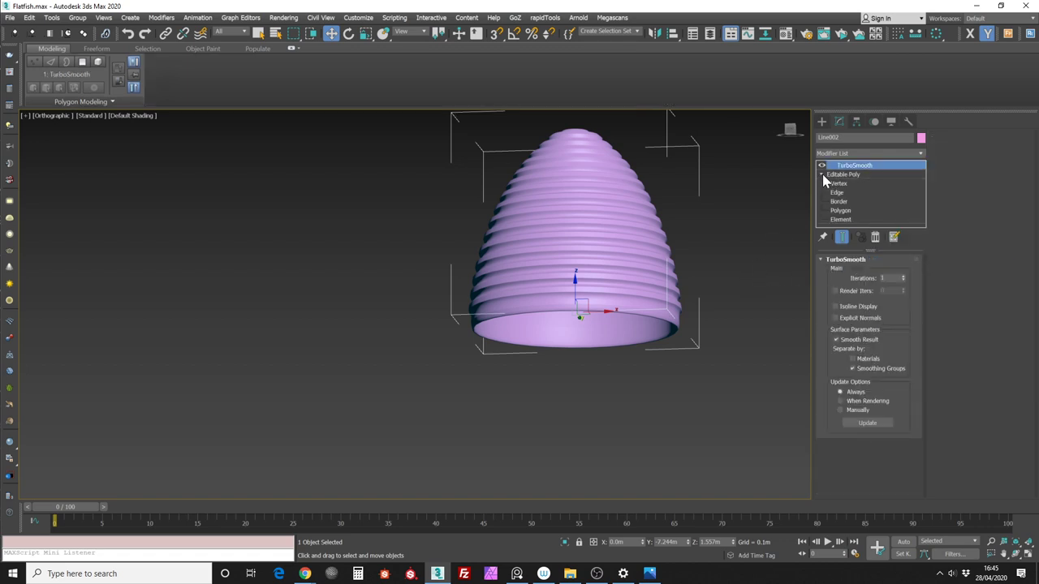
Examine the edges and vertices around the dome's base in wireframe
{"action": "scroll", "coordinate": [722, 290], "scroll_direction": "up", "scroll_amount": 4}
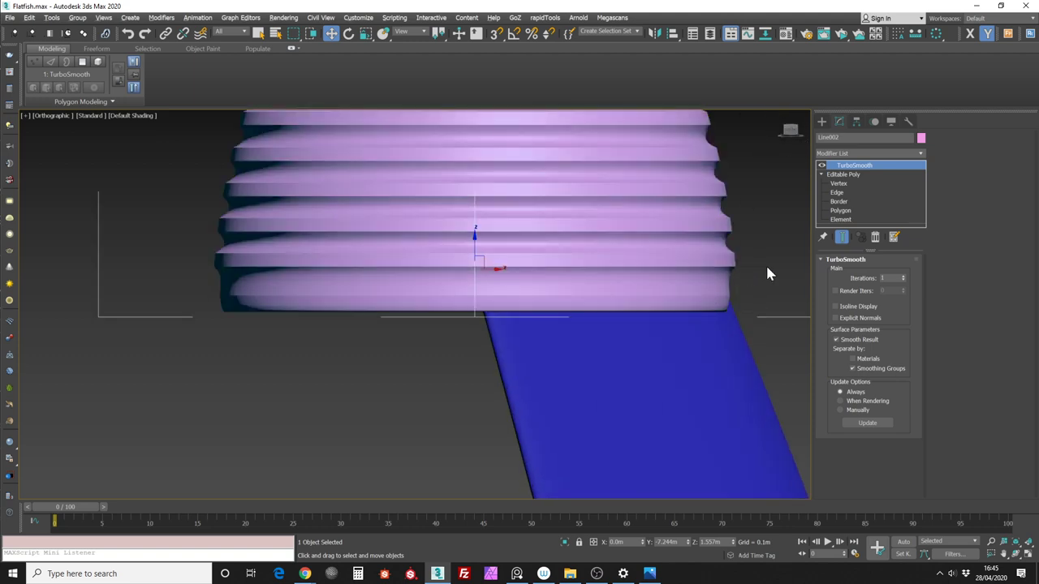
{"action": "left_click", "coordinate": [860, 193]}
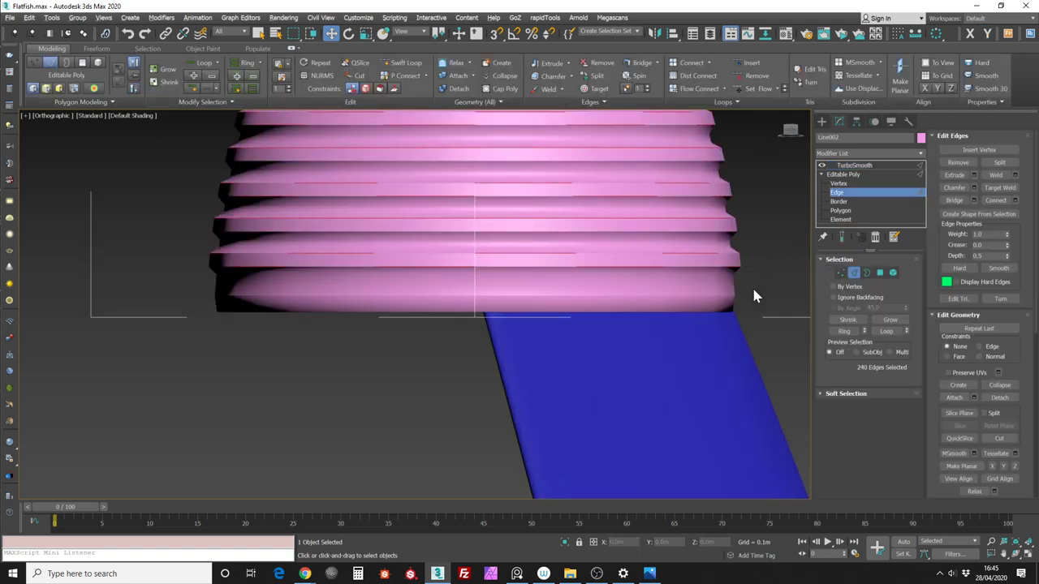
{"action": "key", "text": "F3"}
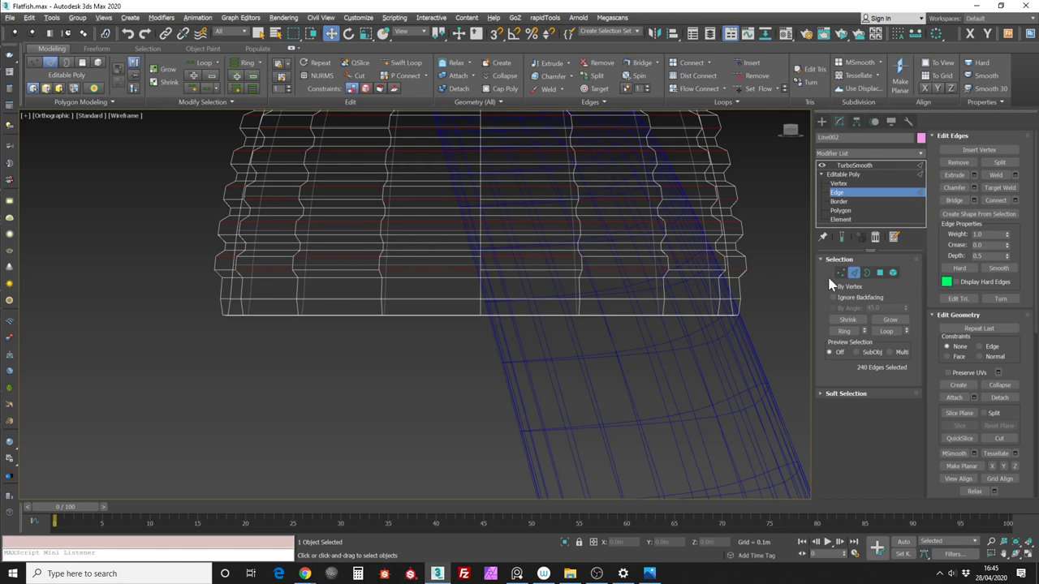
{"action": "left_click", "coordinate": [841, 273]}
{"action": "key", "text": "F3"}
{"action": "key", "text": "F3"}
{"action": "left_click", "coordinate": [753, 304]}
{"action": "scroll", "coordinate": [738, 292], "scroll_direction": "up", "scroll_amount": 5}
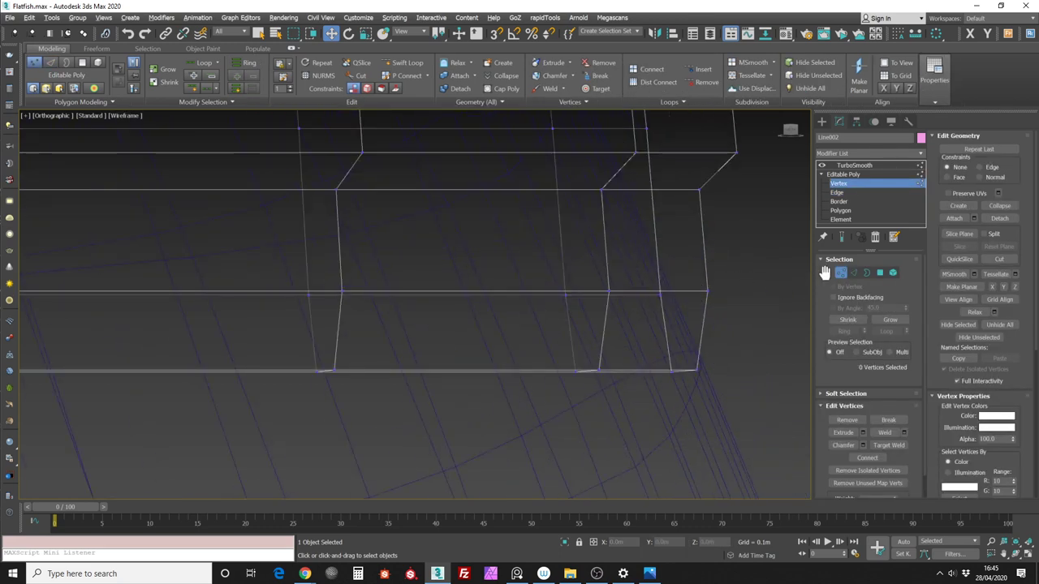
Select the edge loop just above the dome's base rim and inspect where it runs around both walls
{"action": "left_click", "coordinate": [852, 273]}
{"action": "scroll", "coordinate": [755, 252], "scroll_direction": "down", "scroll_amount": 3}
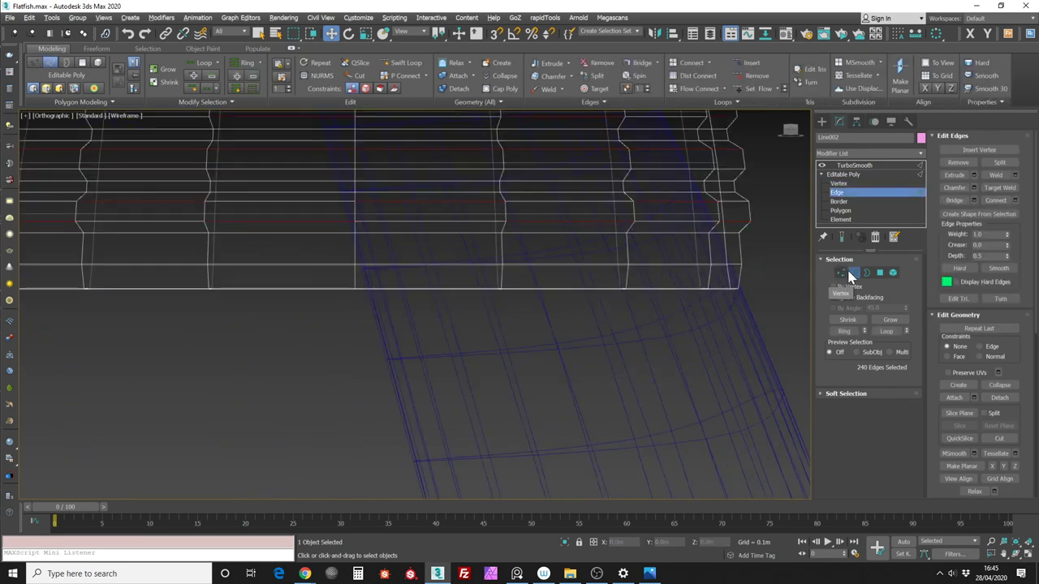
{"action": "middle_click_drag", "start_coordinate": [761, 276], "coordinate": [767, 297]}
{"action": "left_click", "coordinate": [768, 297]}
{"action": "double_click", "coordinate": [681, 285]}
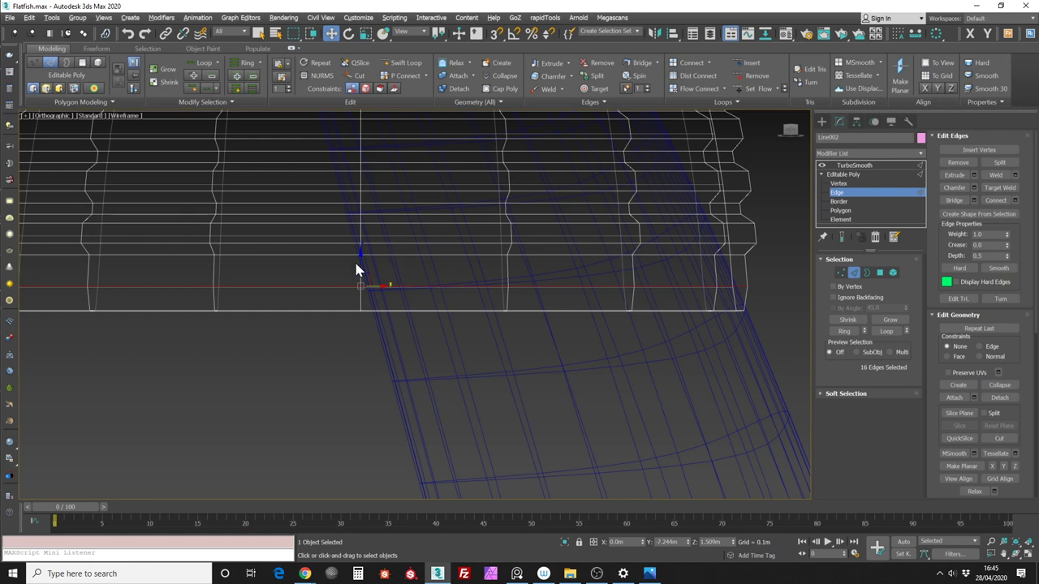
{"action": "middle_click_drag", "start_coordinate": [362, 258], "coordinate": [469, 282], "text": "alt"}
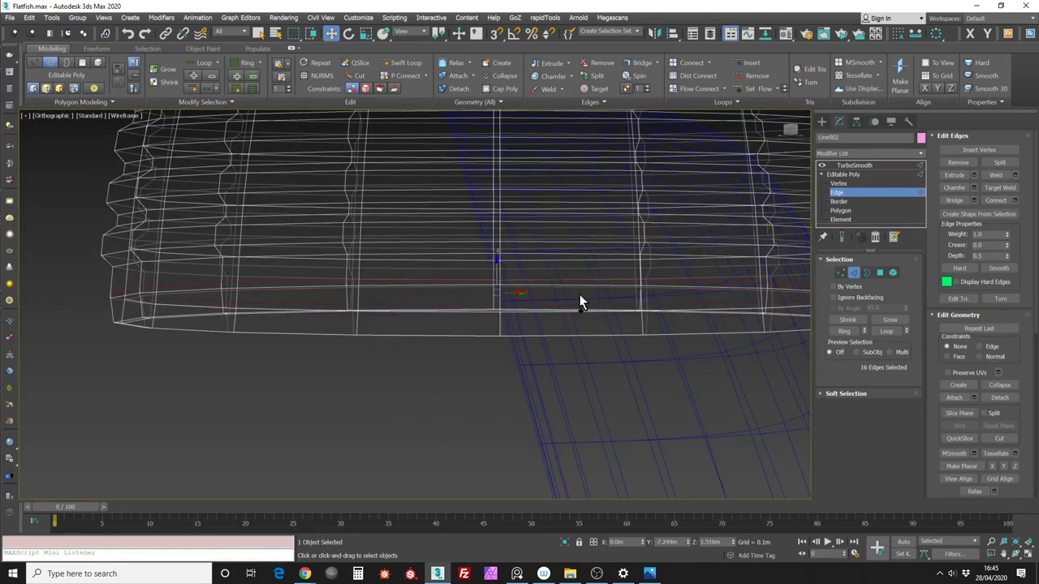
{"action": "middle_click_drag", "start_coordinate": [714, 308], "coordinate": [872, 288], "text": "alt"}
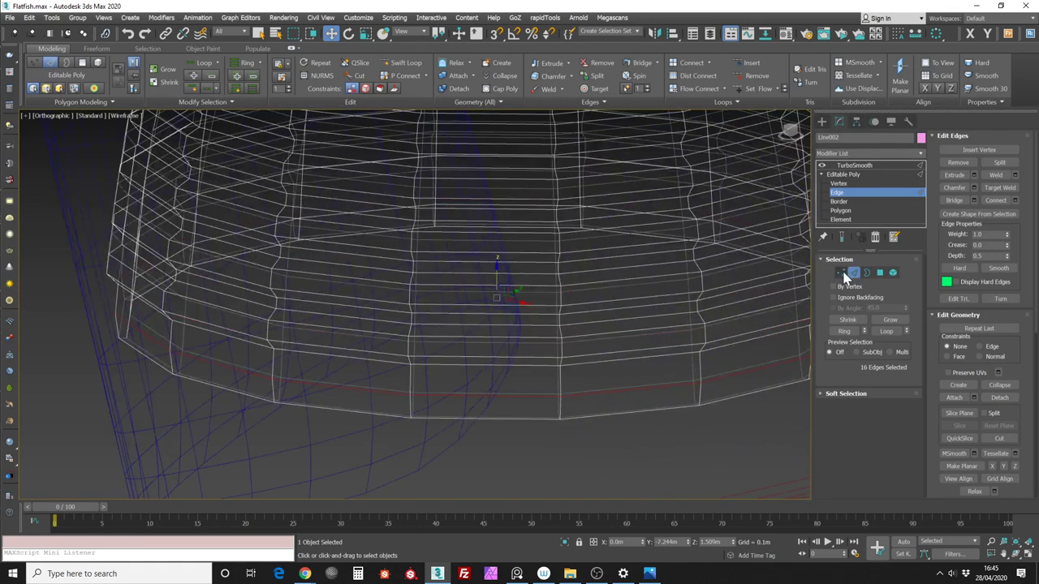
Select all the dome's vertices to check them, then leave vertex editing
{"action": "left_click", "coordinate": [840, 272]}
{"action": "scroll", "coordinate": [719, 297], "scroll_direction": "down", "scroll_amount": 5}
{"action": "key", "text": "ctrl+a"}
{"action": "middle_click_drag", "start_coordinate": [742, 308], "coordinate": [644, 236]}
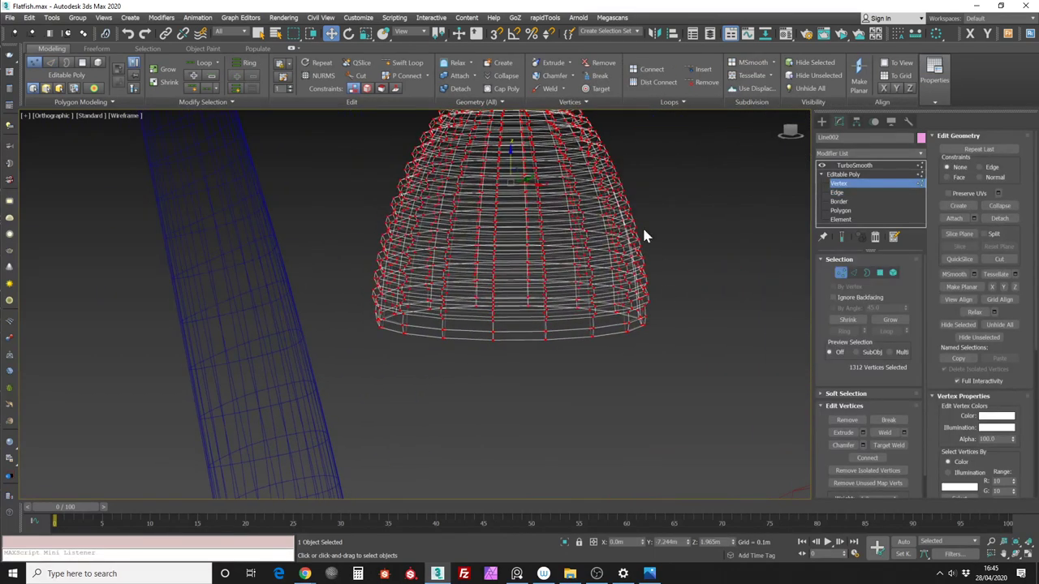
{"action": "left_click", "coordinate": [849, 274]}
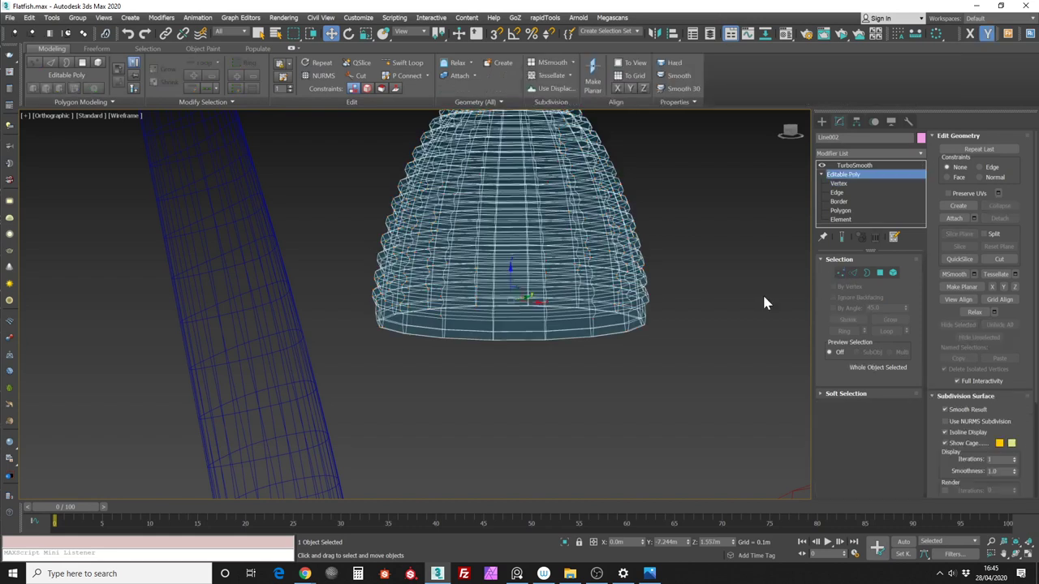
Reselect the smoothed dome and inspect its base rim in wireframe and shaded view
{"action": "scroll", "coordinate": [751, 295], "scroll_direction": "up", "scroll_amount": 5}
{"action": "left_click", "coordinate": [746, 307]}
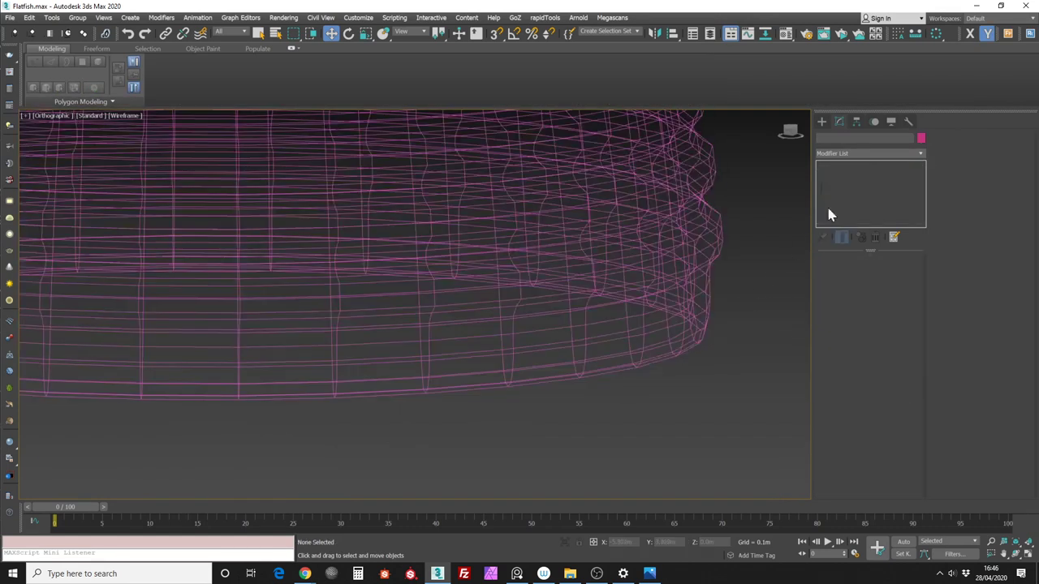
{"action": "left_click", "coordinate": [718, 294]}
{"action": "scroll", "coordinate": [719, 288], "scroll_direction": "up", "scroll_amount": 1}
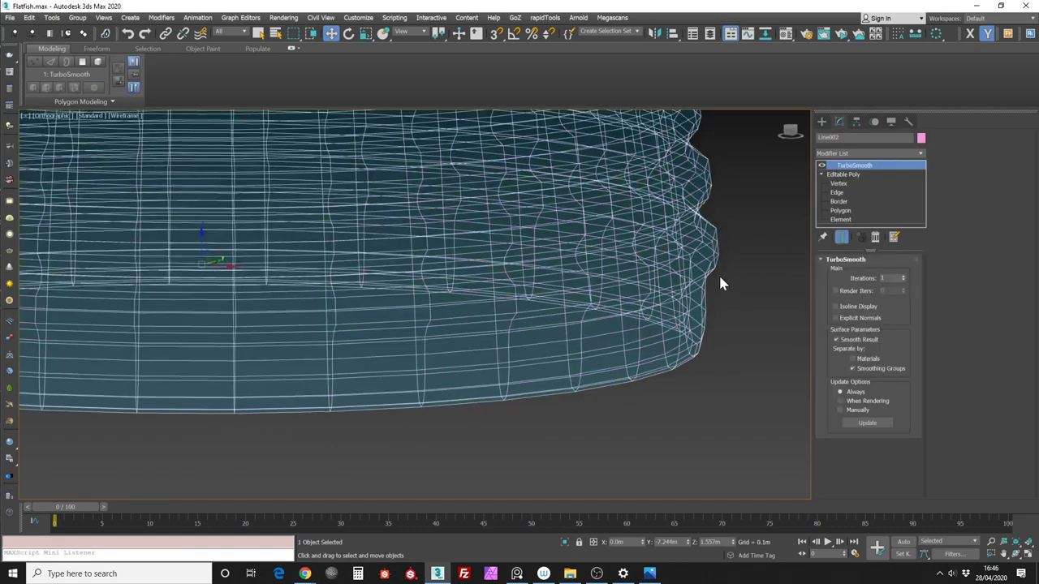
{"action": "key", "text": "F3"}
{"action": "scroll", "coordinate": [759, 221], "scroll_direction": "down", "scroll_amount": 6}
Rotate the ridged dome onto its side in the side view so that its open end faces away from the hull
{"action": "middle_click_drag", "start_coordinate": [792, 262], "coordinate": [601, 324], "text": "alt"}
{"action": "scroll", "coordinate": [776, 216], "scroll_direction": "down", "scroll_amount": 4}
{"action": "scroll", "coordinate": [773, 227], "scroll_direction": "down", "scroll_amount": 2}
{"action": "scroll", "coordinate": [773, 227], "scroll_direction": "down", "scroll_amount": 1}
{"action": "mouse_move", "coordinate": [703, 223]}
{"action": "middle_mouse_down"}
{"action": "mouse_move", "coordinate": [610, 216]}
{"action": "mouse_move", "coordinate": [742, 211]}
{"action": "middle_mouse_up"}
{"action": "left_click", "coordinate": [789, 131]}
{"action": "middle_click_drag", "start_coordinate": [621, 278], "coordinate": [704, 246]}
{"action": "scroll", "coordinate": [688, 225], "scroll_direction": "up", "scroll_amount": 1}
{"action": "key", "text": "e"}
{"action": "left_click_drag", "start_coordinate": [621, 253], "coordinate": [612, 228]}
Move the ridged dome to the rear end of the red hull, just behind the fin
{"action": "key", "text": "w"}
{"action": "middle_click_drag", "start_coordinate": [628, 243], "coordinate": [662, 254]}
{"action": "left_click_drag", "start_coordinate": [662, 254], "coordinate": [527, 360]}
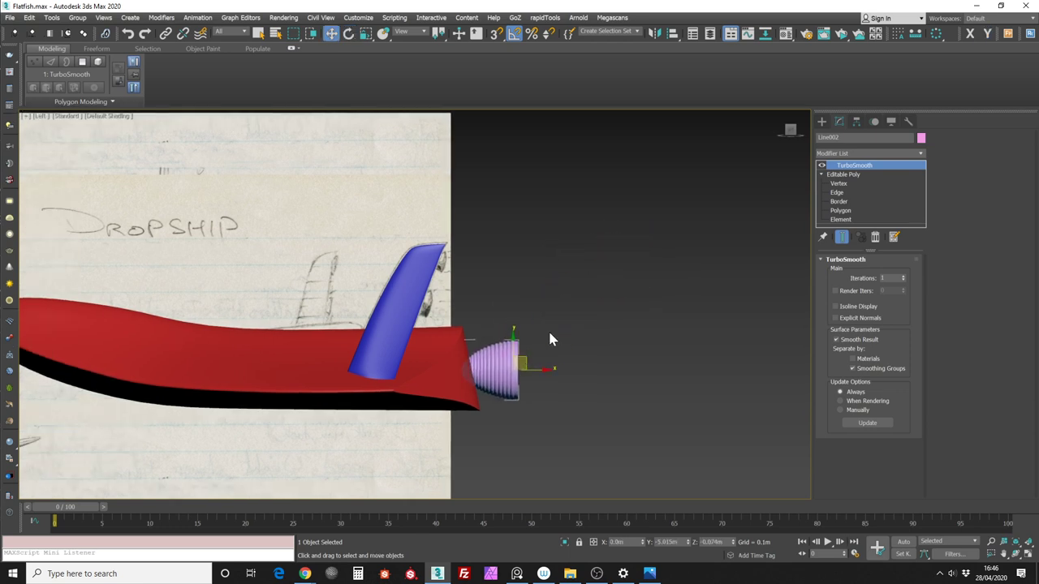
Scale the whole mesh element of the ridged cone to about 76% in X and Z, keeping its length at 100%
{"action": "middle_click_drag", "start_coordinate": [689, 293], "coordinate": [762, 243]}
{"action": "left_click", "coordinate": [875, 174]}
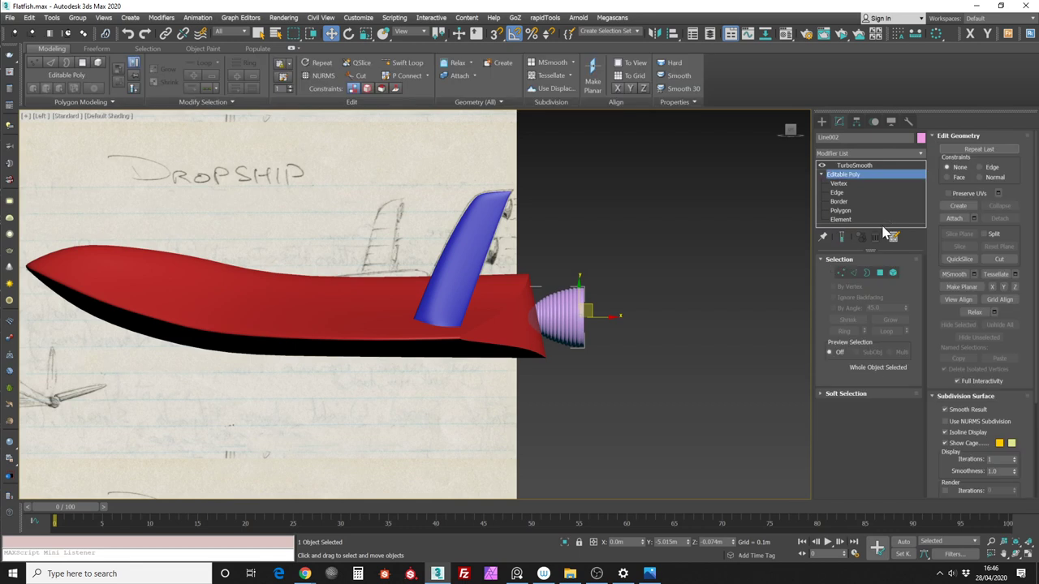
{"action": "left_click", "coordinate": [893, 274]}
{"action": "key", "text": "ctrl+a"}
{"action": "key", "text": "r"}
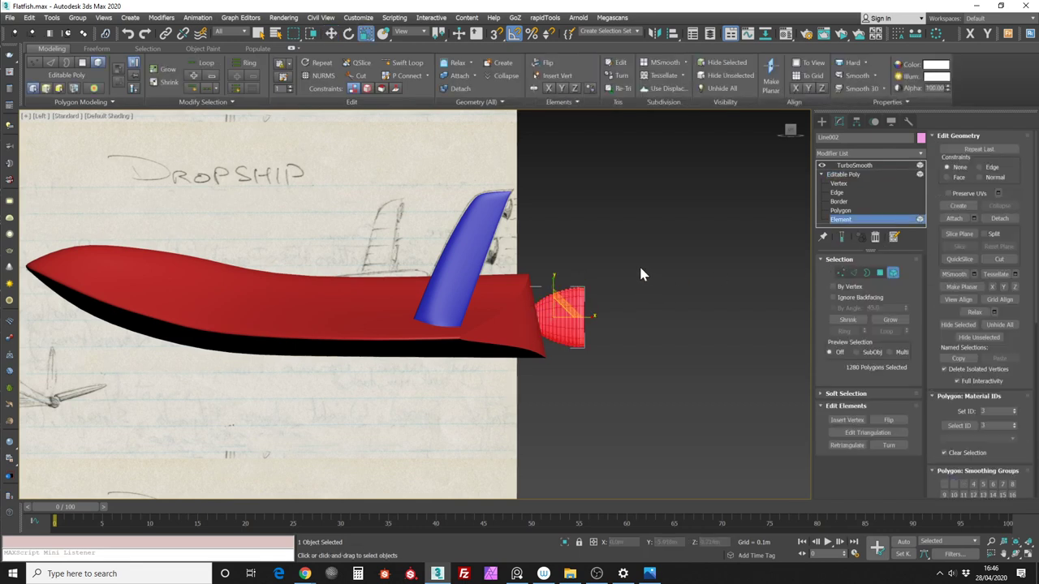
{"action": "middle_click_drag", "start_coordinate": [622, 290], "coordinate": [552, 307], "text": "alt"}
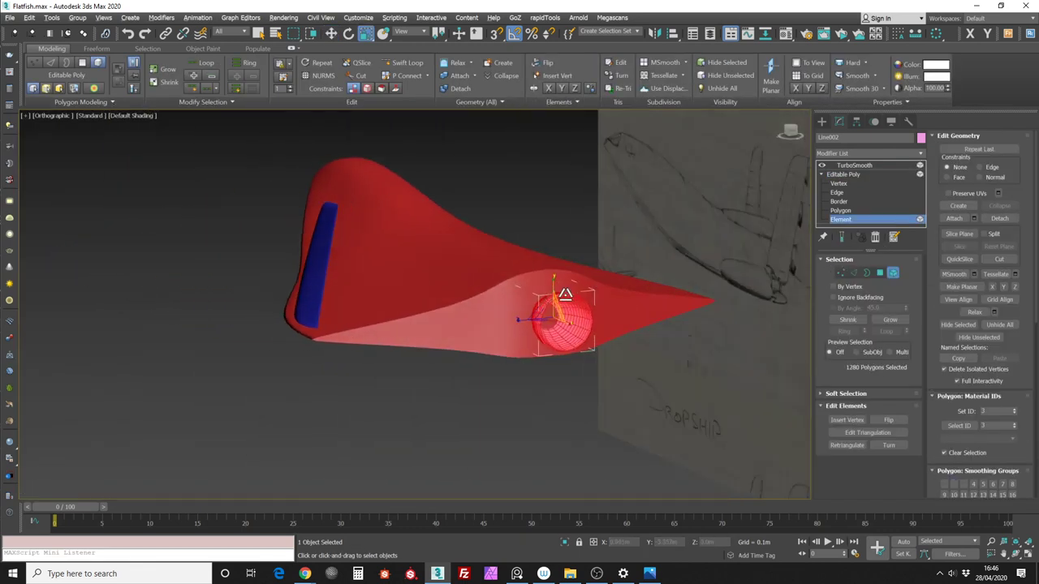
{"action": "left_click_drag", "start_coordinate": [549, 305], "coordinate": [552, 309]}
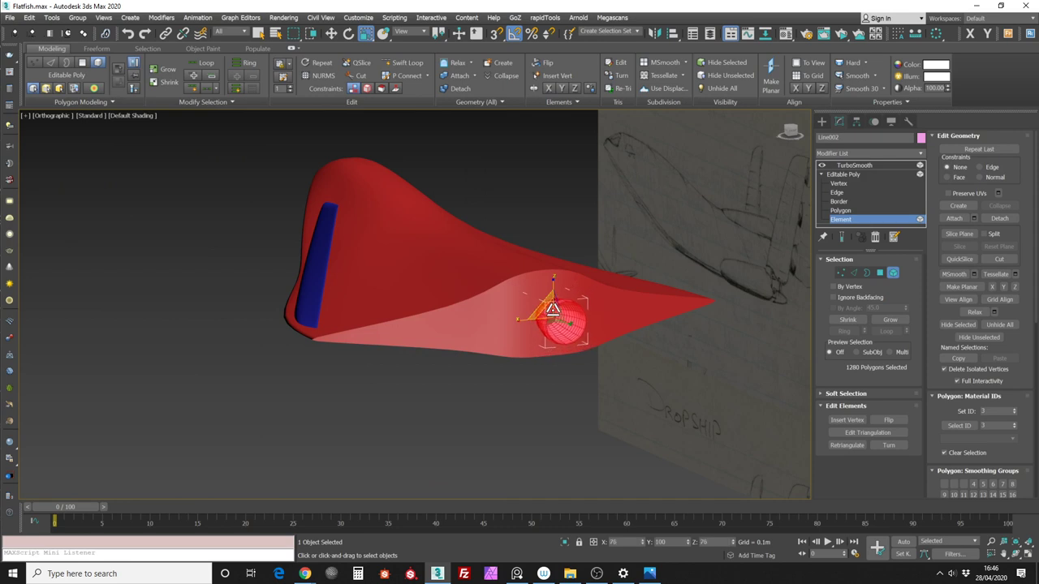
{"action": "left_click", "coordinate": [893, 273]}
Reselect the ridged cone in the front view and bring up the spline shape creation tools
{"action": "middle_click_drag", "start_coordinate": [691, 284], "coordinate": [779, 114], "text": "alt"}
{"action": "key", "text": "f"}
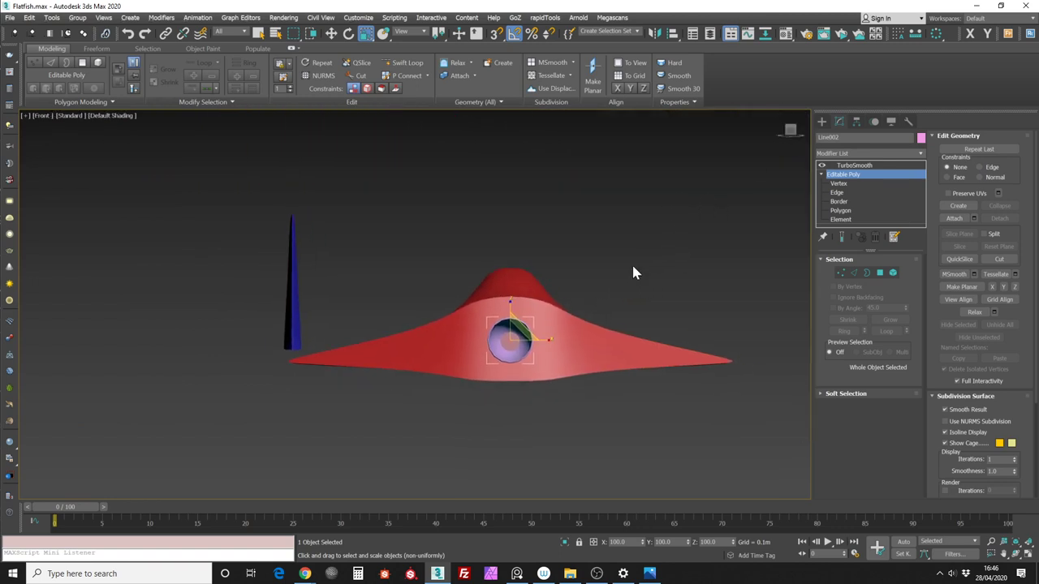
{"action": "key", "text": "w"}
{"action": "left_click", "coordinate": [610, 262]}
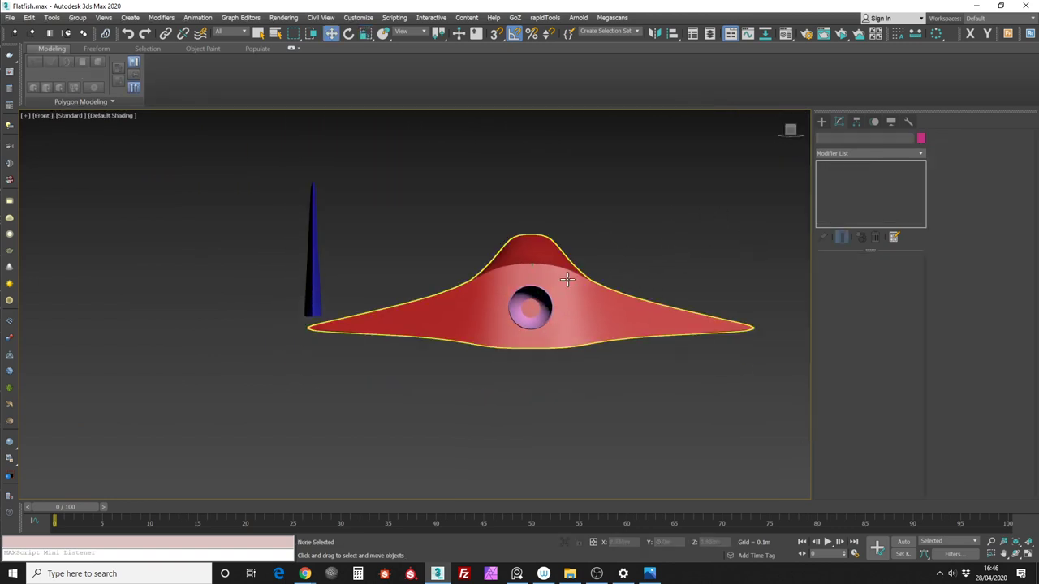
{"action": "left_click", "coordinate": [542, 295]}
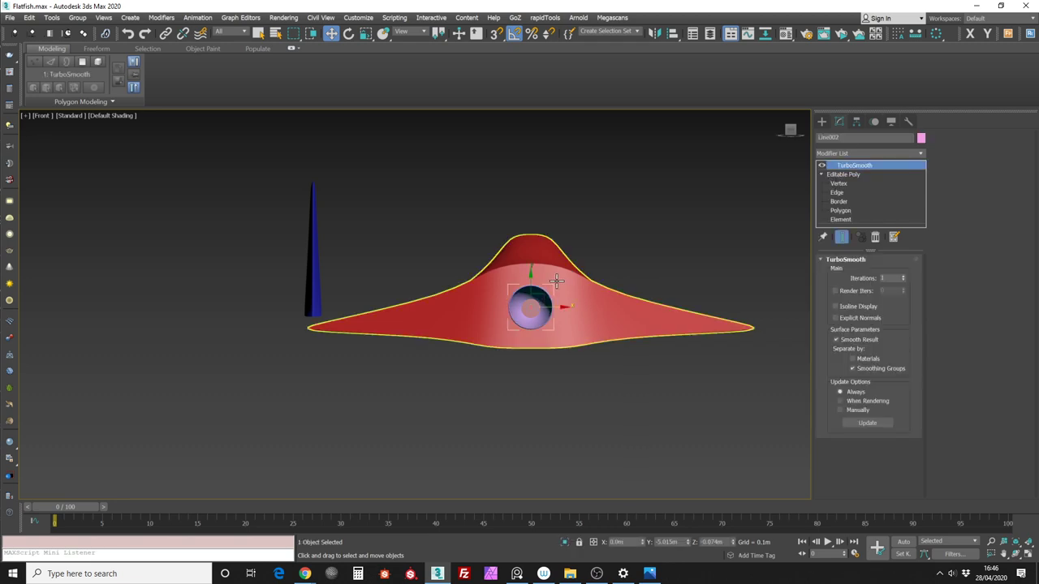
{"action": "left_click", "coordinate": [821, 121]}
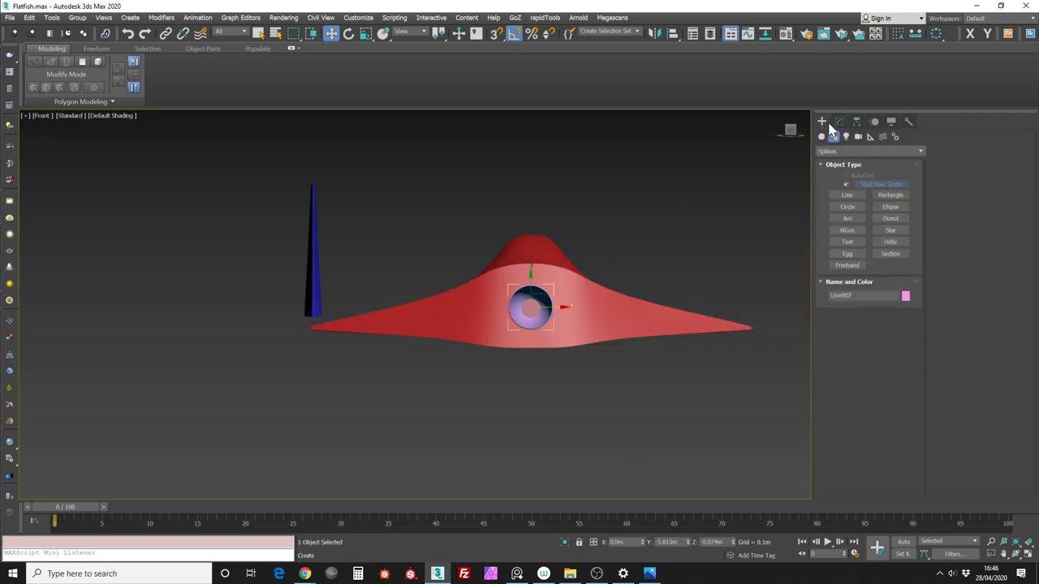
Add a kz_Rotation_Clone modifier to the engine nozzle at the rear of the hull
{"action": "left_click", "coordinate": [649, 243]}
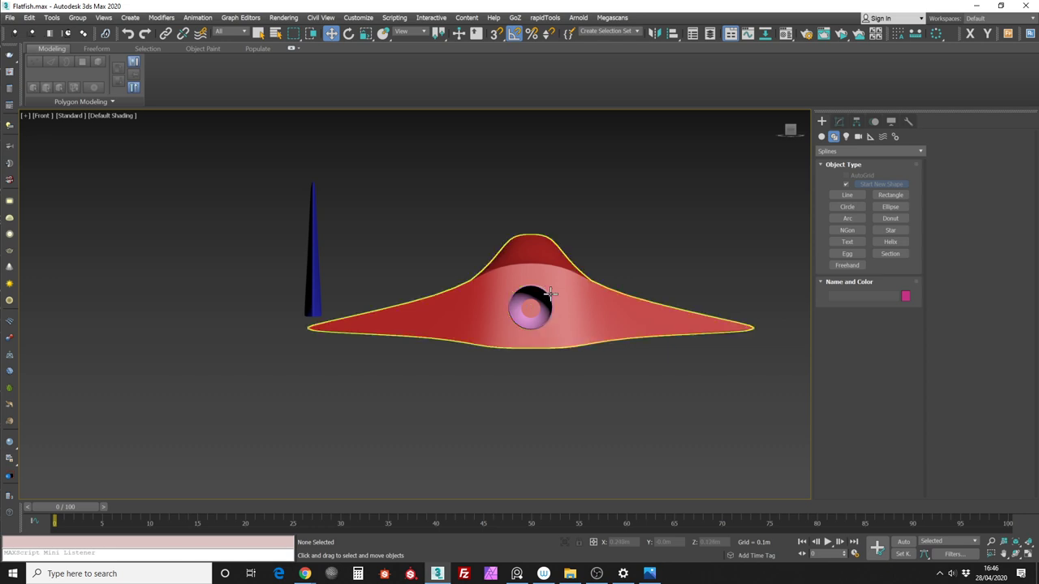
{"action": "left_click", "coordinate": [548, 292]}
{"action": "left_click", "coordinate": [839, 121]}
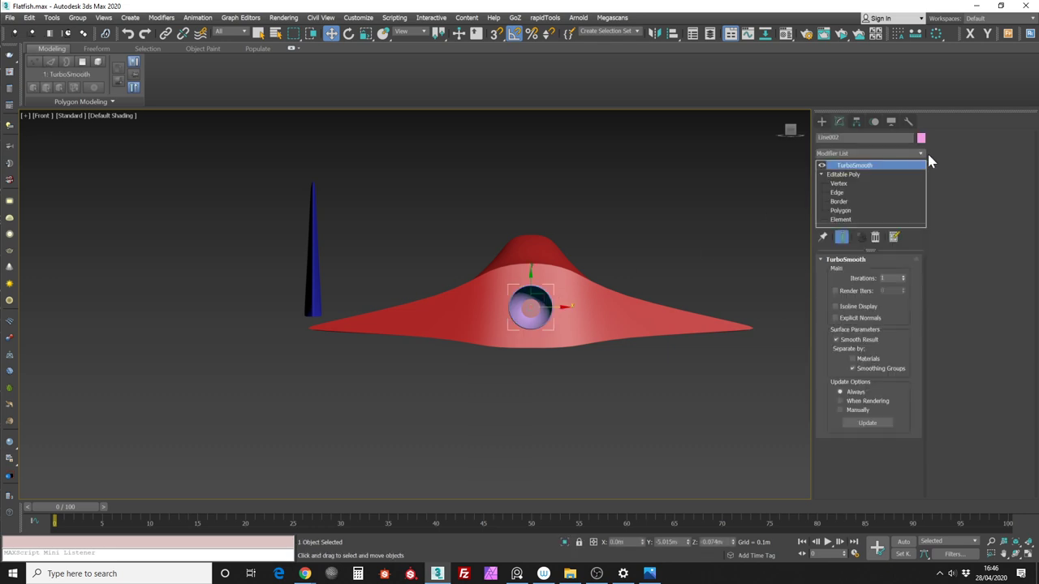
{"action": "left_click", "coordinate": [922, 152]}
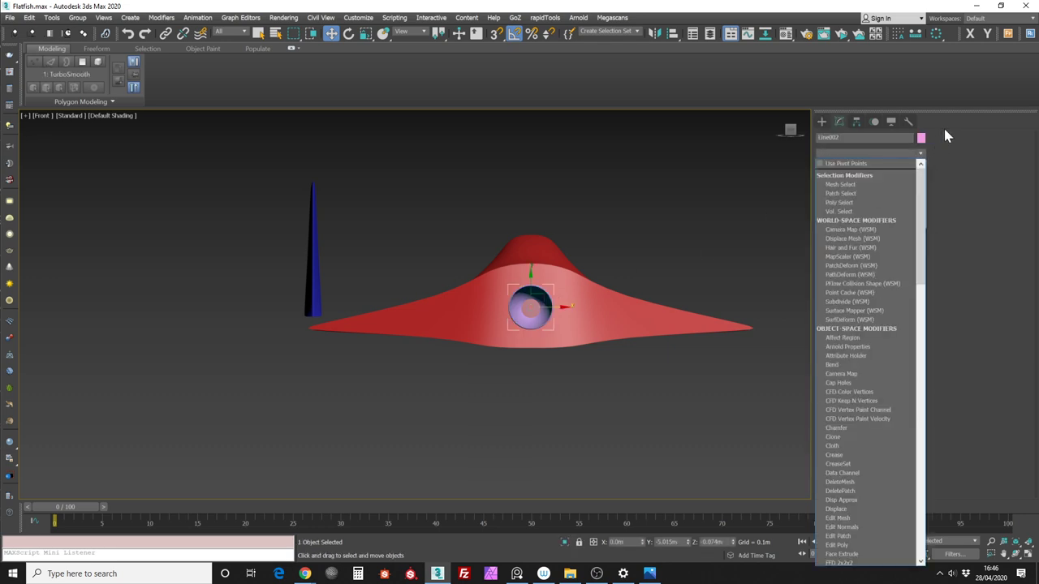
{"action": "key", "text": "k"}
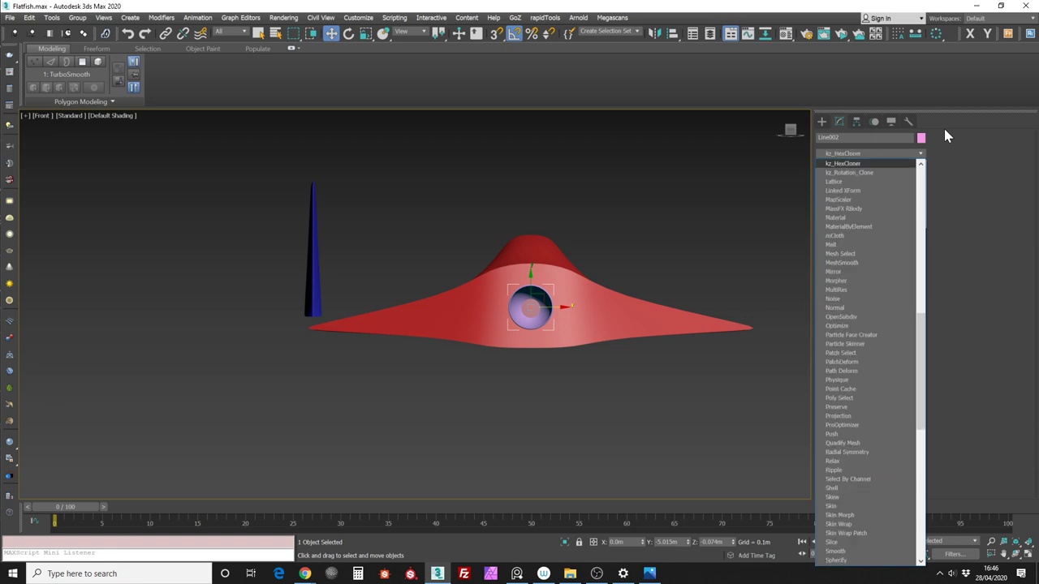
{"action": "left_click", "coordinate": [885, 173]}
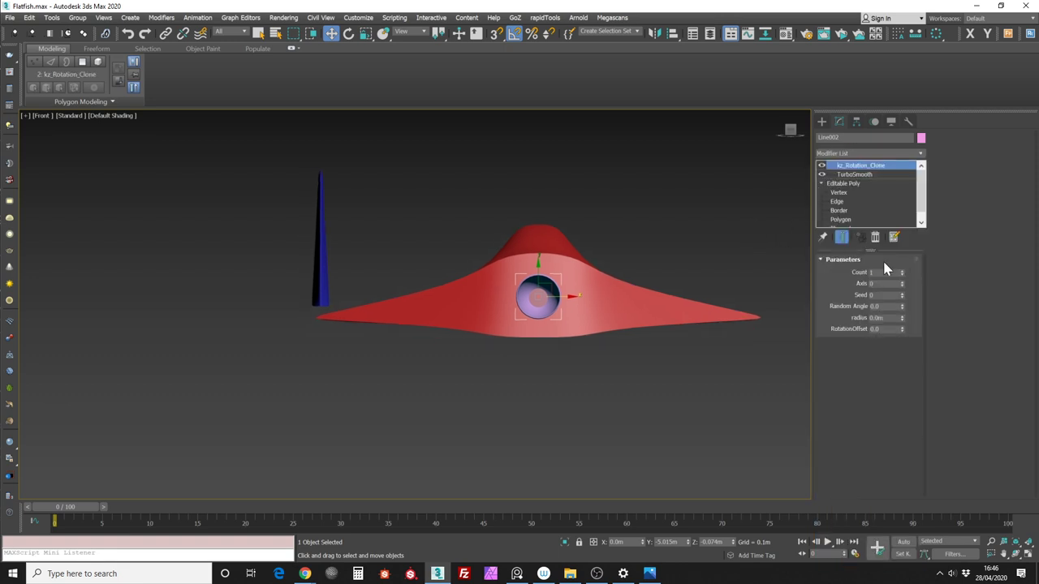
Set the nozzle's rotation clone to count 3 and axis 1, and spread the copies to a radius of about 0.446 m
{"action": "left_click", "coordinate": [902, 271]}
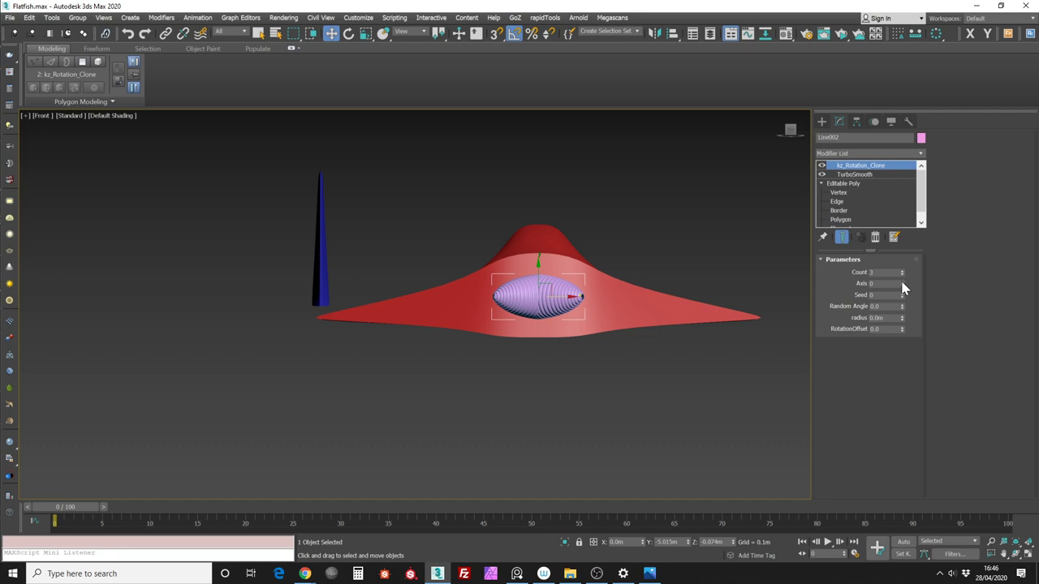
{"action": "left_click", "coordinate": [902, 281]}
{"action": "left_click", "coordinate": [902, 281]}
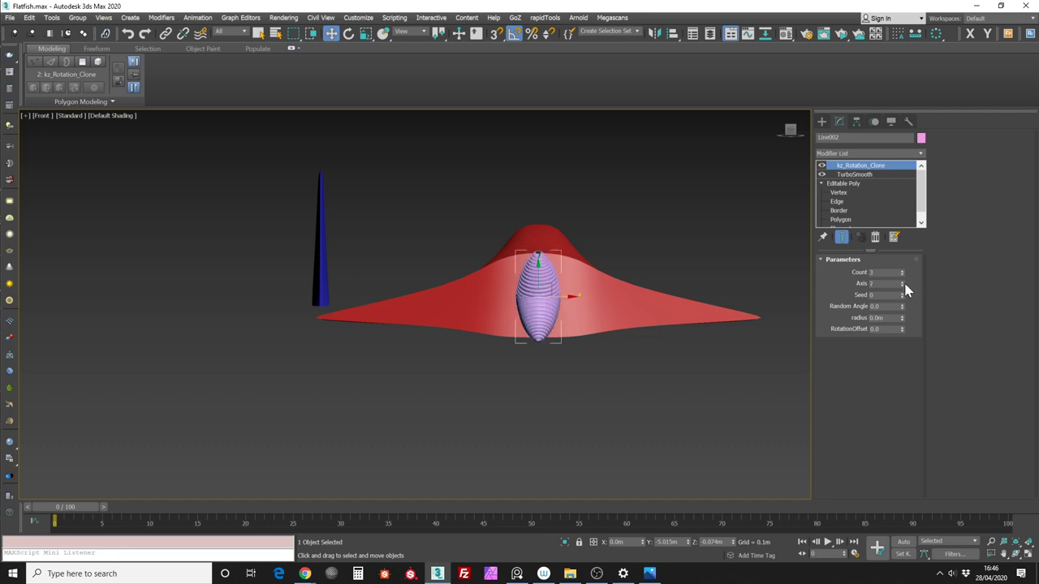
{"action": "left_click", "coordinate": [902, 285]}
{"action": "left_click_drag", "start_coordinate": [902, 317], "coordinate": [888, 154]}
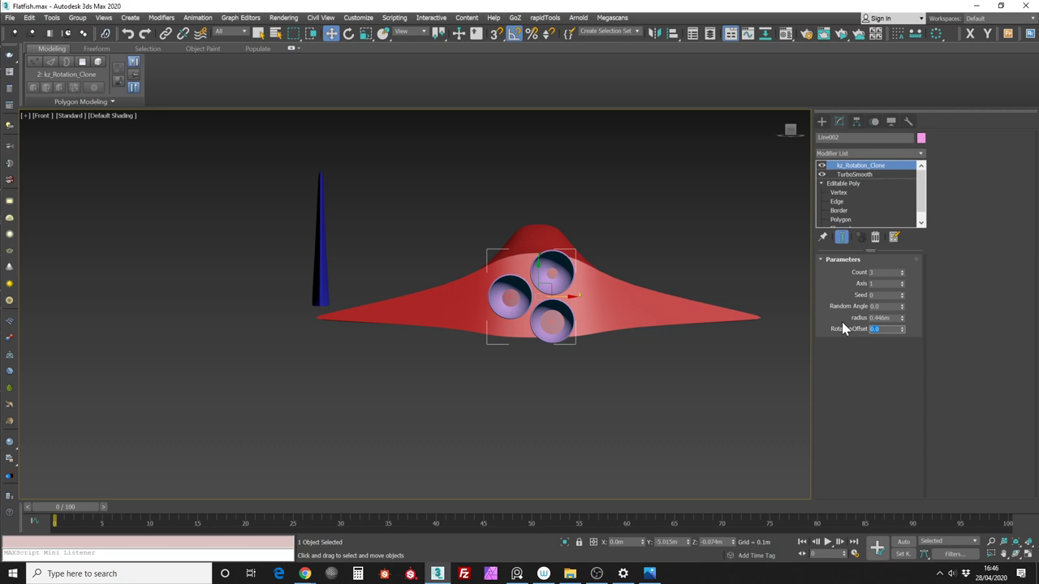
Set the nozzle cluster's rotation offset to -30 after trying other angles
{"action": "key", "text": "Return"}
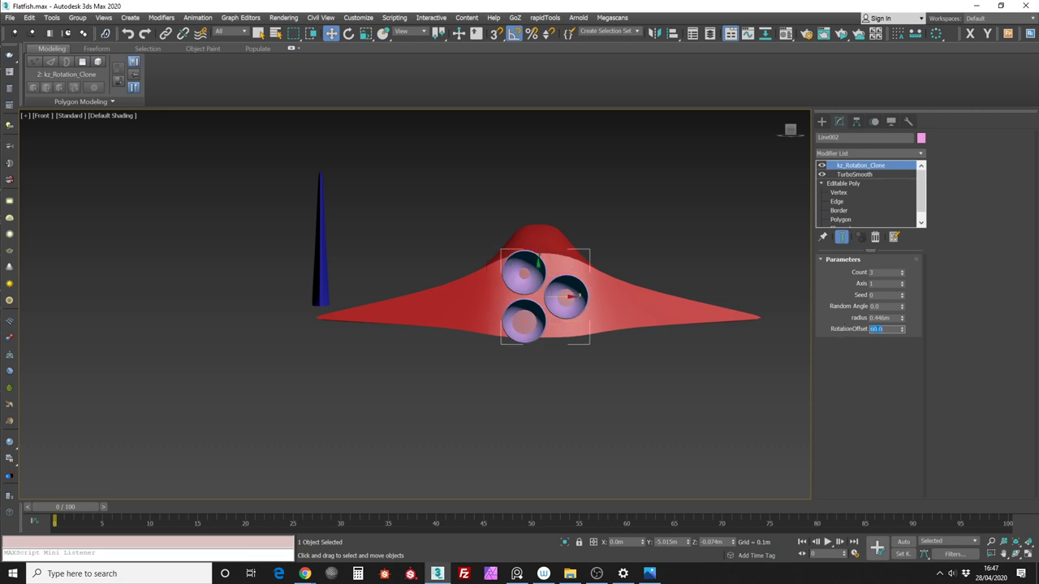
{"action": "type", "text": "30"}
{"action": "key", "text": "Return"}
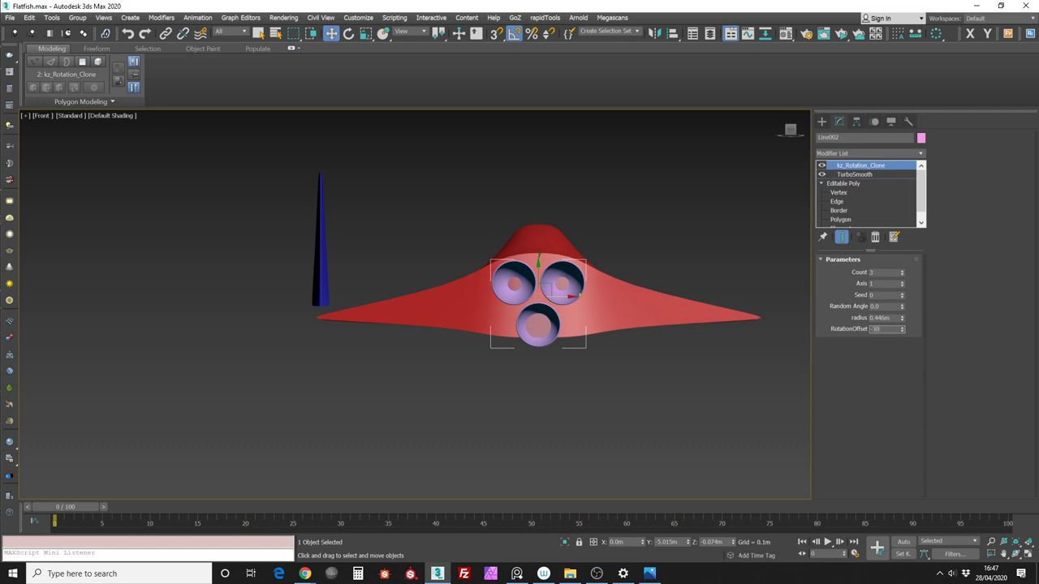
{"action": "key", "text": "Return"}
Spread the three engine nozzles slightly further apart with a clone radius of about 0.477 m
{"action": "mouse_move", "coordinate": [645, 325]}
{"action": "middle_mouse_down"}
{"action": "mouse_move", "coordinate": [661, 309]}
{"action": "mouse_move", "coordinate": [635, 330]}
{"action": "mouse_move", "coordinate": [621, 313]}
{"action": "mouse_move", "coordinate": [689, 308]}
{"action": "mouse_move", "coordinate": [634, 331]}
{"action": "mouse_move", "coordinate": [613, 326]}
{"action": "middle_mouse_up"}
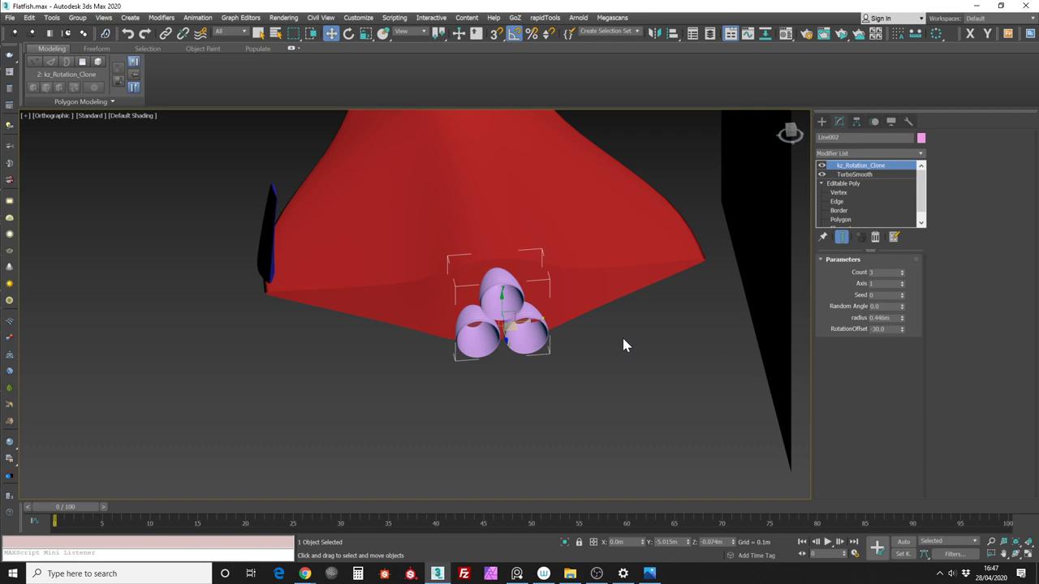
{"action": "middle_click_drag", "start_coordinate": [617, 327], "coordinate": [539, 275]}
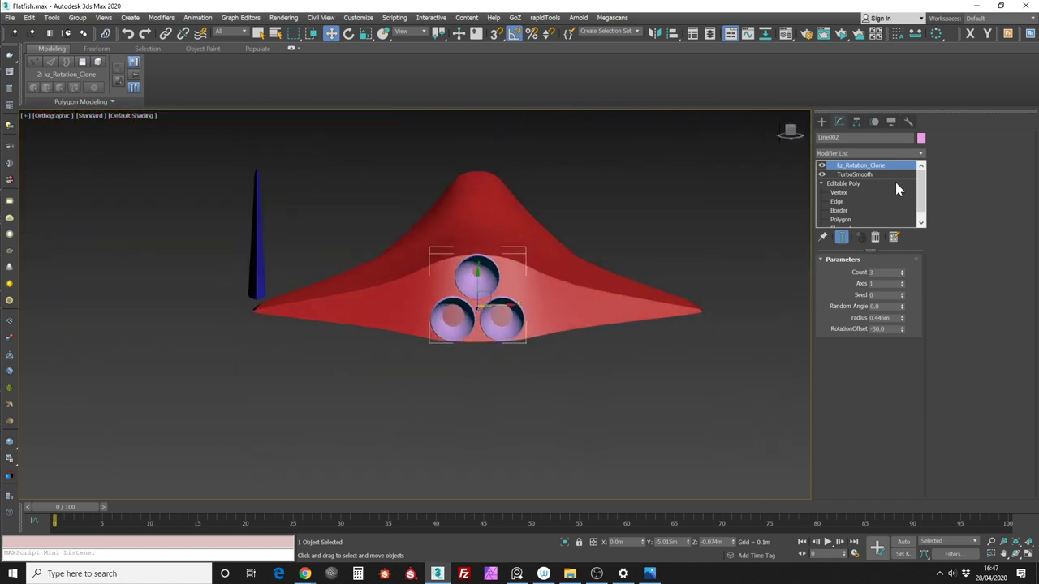
{"action": "left_click_drag", "start_coordinate": [901, 318], "coordinate": [903, 305]}
Examine the nozzle cluster's size and fit against the hull and the dropship sketch from the side
{"action": "middle_click_drag", "start_coordinate": [788, 289], "coordinate": [684, 276], "text": "alt"}
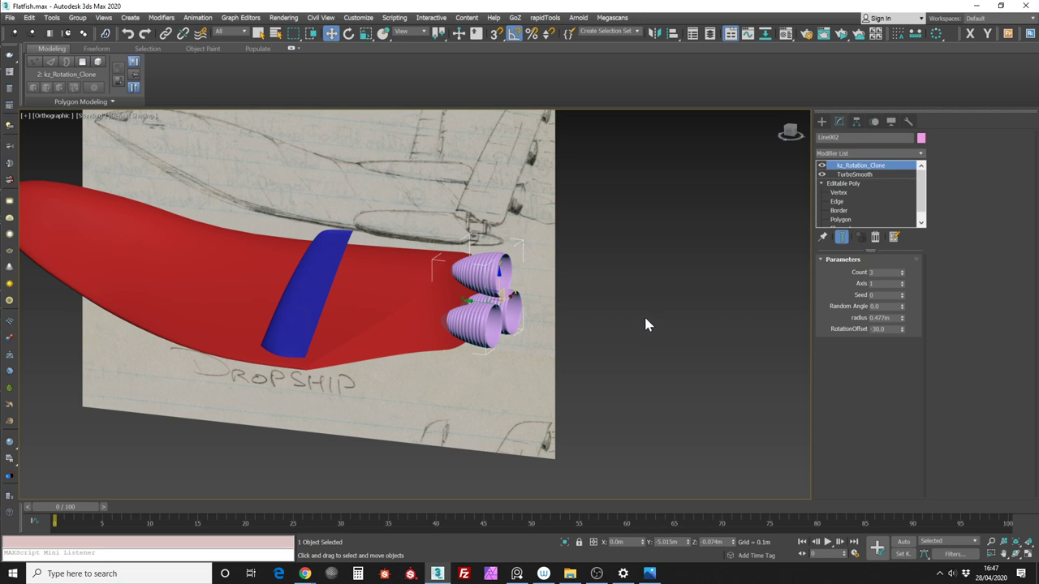
{"action": "middle_click_drag", "start_coordinate": [656, 271], "coordinate": [724, 262], "text": "alt"}
{"action": "scroll", "coordinate": [563, 292], "scroll_direction": "up", "scroll_amount": 3}
{"action": "left_click", "coordinate": [785, 136]}
{"action": "scroll", "coordinate": [617, 244], "scroll_direction": "up", "scroll_amount": 2}
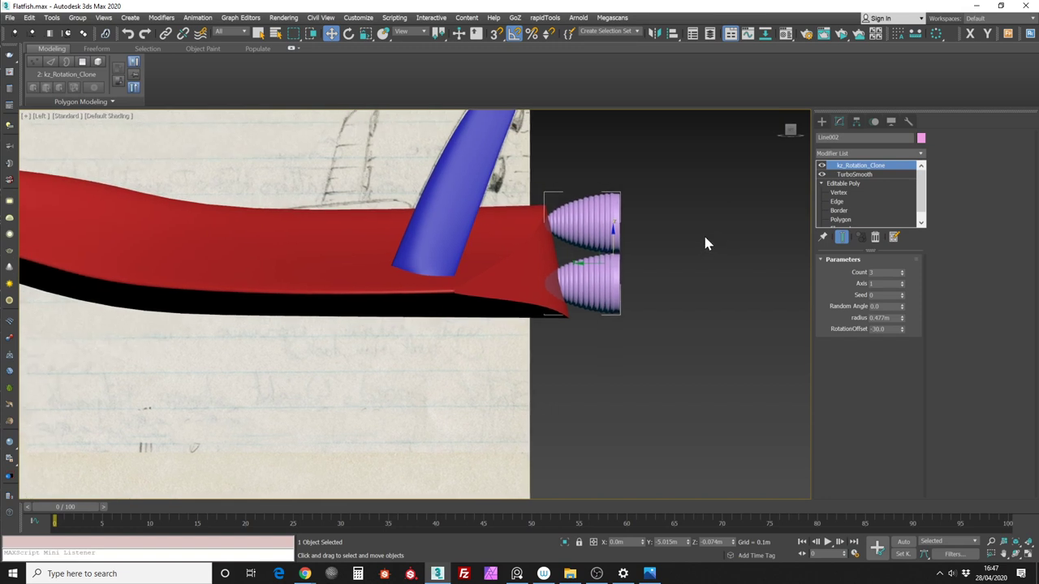
{"action": "left_click", "coordinate": [719, 242]}
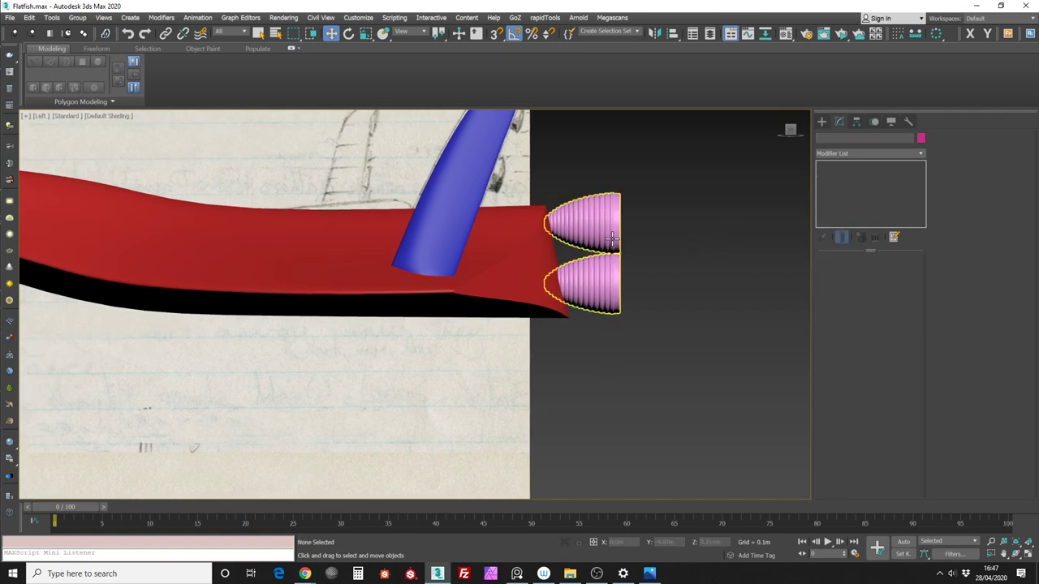
{"action": "left_click", "coordinate": [612, 237]}
{"action": "middle_click_drag", "start_coordinate": [672, 224], "coordinate": [703, 217]}
{"action": "scroll", "coordinate": [694, 243], "scroll_direction": "down", "scroll_amount": 3}
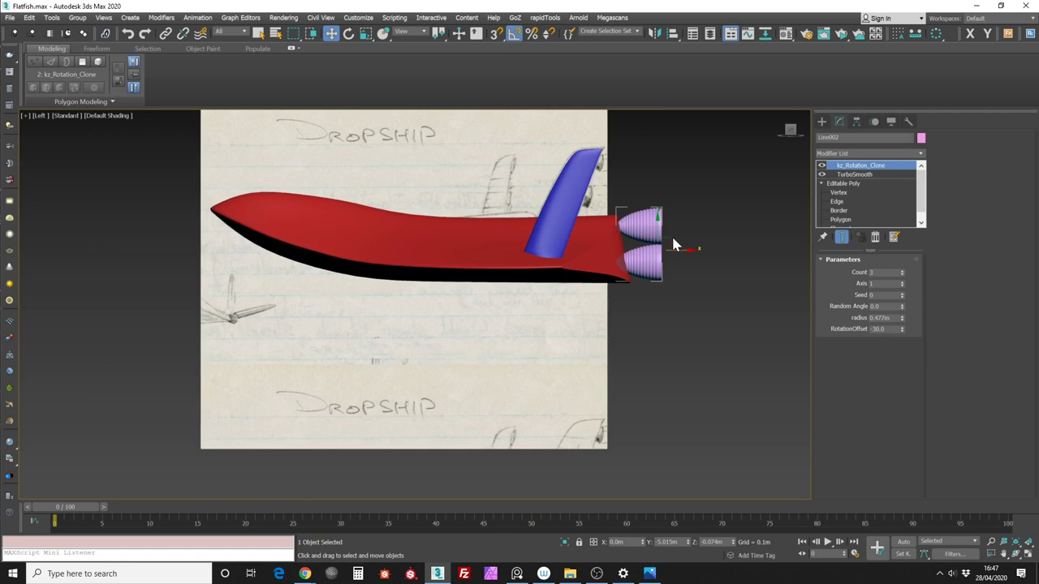
{"action": "left_click", "coordinate": [671, 244]}
{"action": "left_click", "coordinate": [666, 236]}
Give the hull, fin and engine nozzles one shared light blue object color
{"action": "middle_click_drag", "start_coordinate": [684, 226], "coordinate": [720, 307], "text": "alt"}
{"action": "left_click_drag", "start_coordinate": [599, 204], "coordinate": [598, 203]}
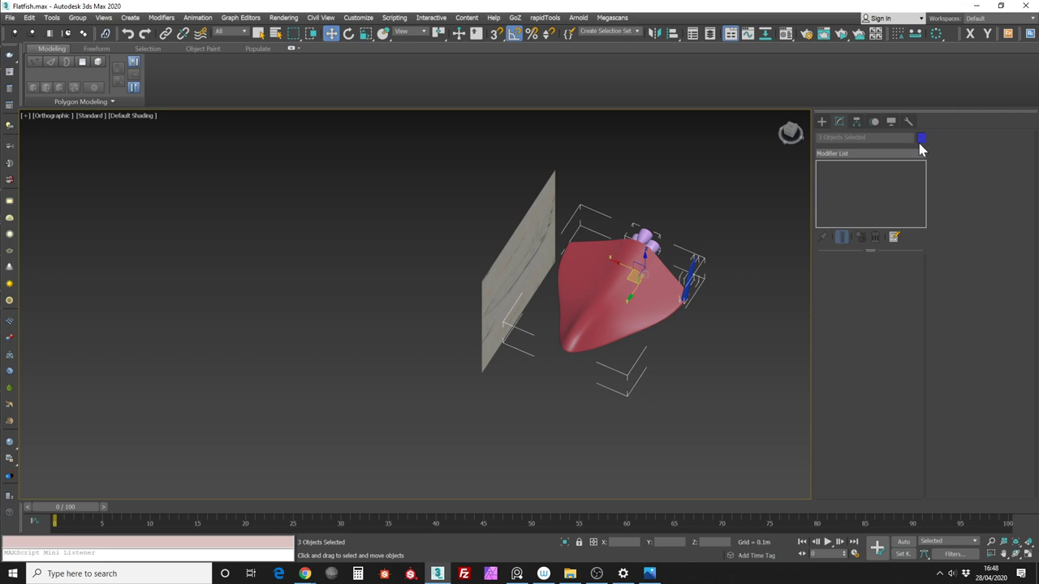
{"action": "left_click", "coordinate": [921, 140]}
{"action": "left_click", "coordinate": [705, 275]}
{"action": "left_click", "coordinate": [734, 345]}
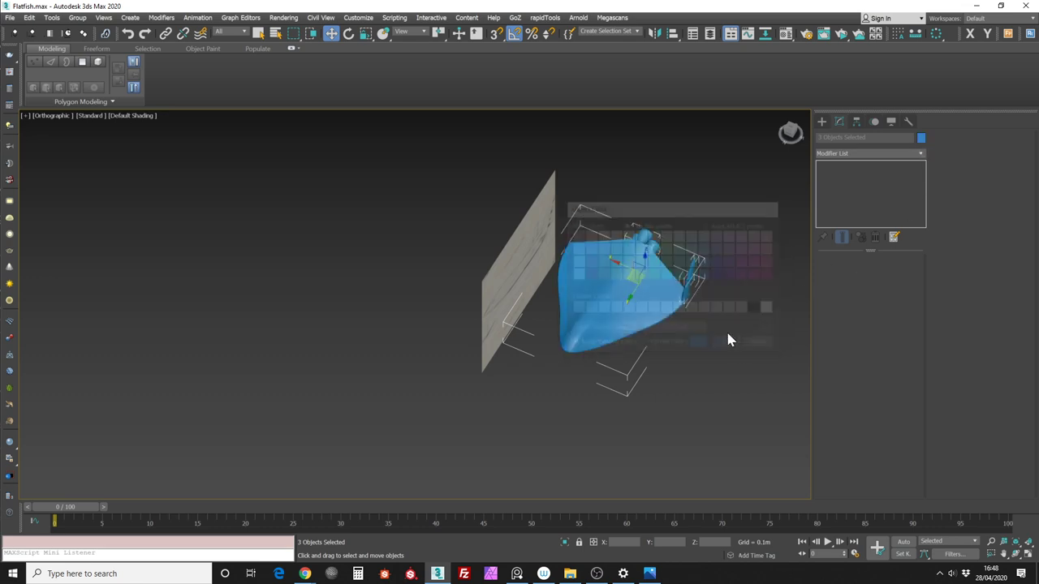
{"action": "middle_click_drag", "start_coordinate": [732, 239], "coordinate": [741, 183], "text": "alt"}
{"action": "left_click", "coordinate": [724, 248]}
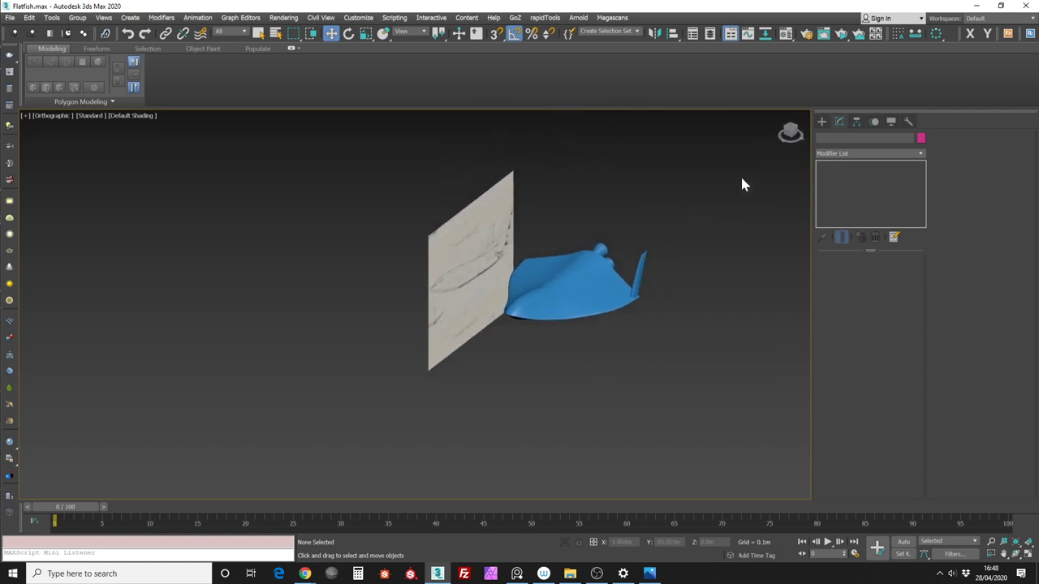
Clone the wingtip fin along the X axis to the opposite wingtip as a single instance
{"action": "key", "text": "k"}
{"action": "key", "text": "z"}
{"action": "left_click", "coordinate": [641, 247]}
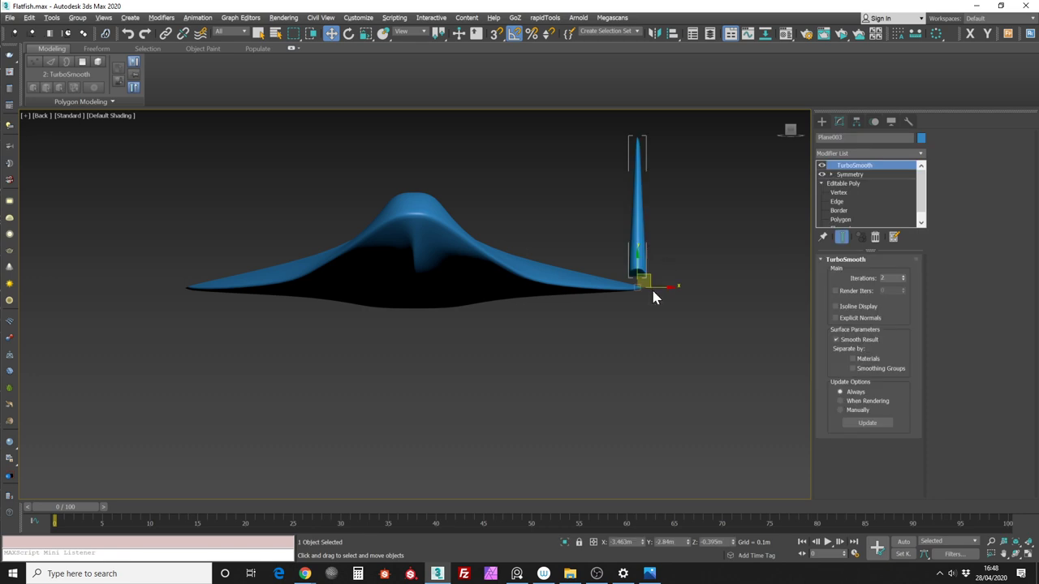
{"action": "scroll", "coordinate": [655, 280], "scroll_direction": "up", "scroll_amount": 3}
{"action": "scroll", "coordinate": [662, 272], "scroll_direction": "down", "scroll_amount": 3}
{"action": "middle_click_drag", "start_coordinate": [673, 279], "coordinate": [732, 284], "text": "alt"}
{"action": "left_click", "coordinate": [794, 126]}
{"action": "mouse_move", "coordinate": [719, 282]}
{"action": "left_mouse_down", "text": "shift"}
{"action": "mouse_move", "coordinate": [344, 287]}
{"action": "mouse_move", "coordinate": [356, 284]}
{"action": "left_mouse_up", "text": "shift"}
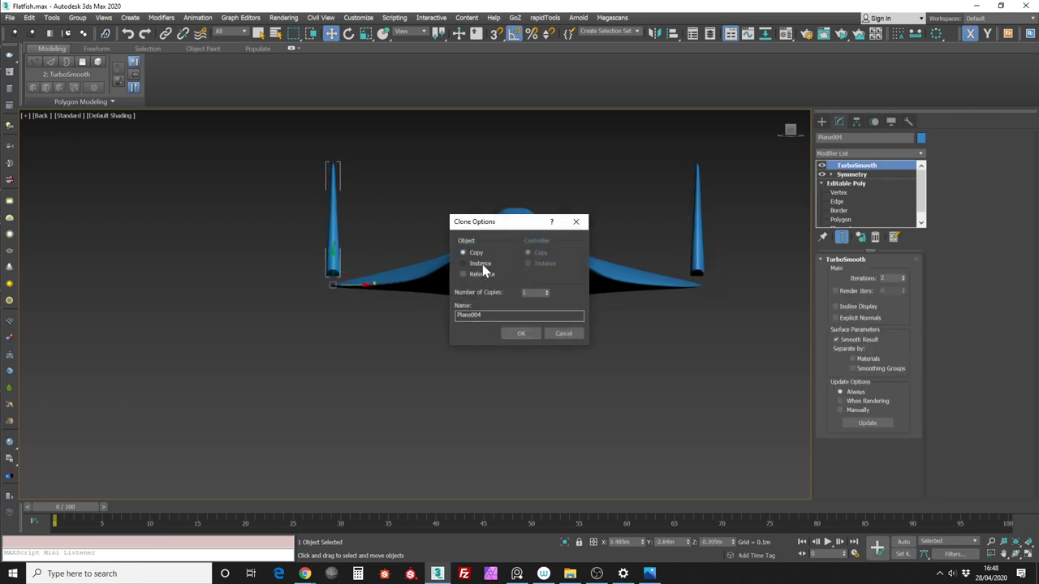
{"action": "left_click", "coordinate": [521, 333]}
{"action": "key", "text": "shift+y"}
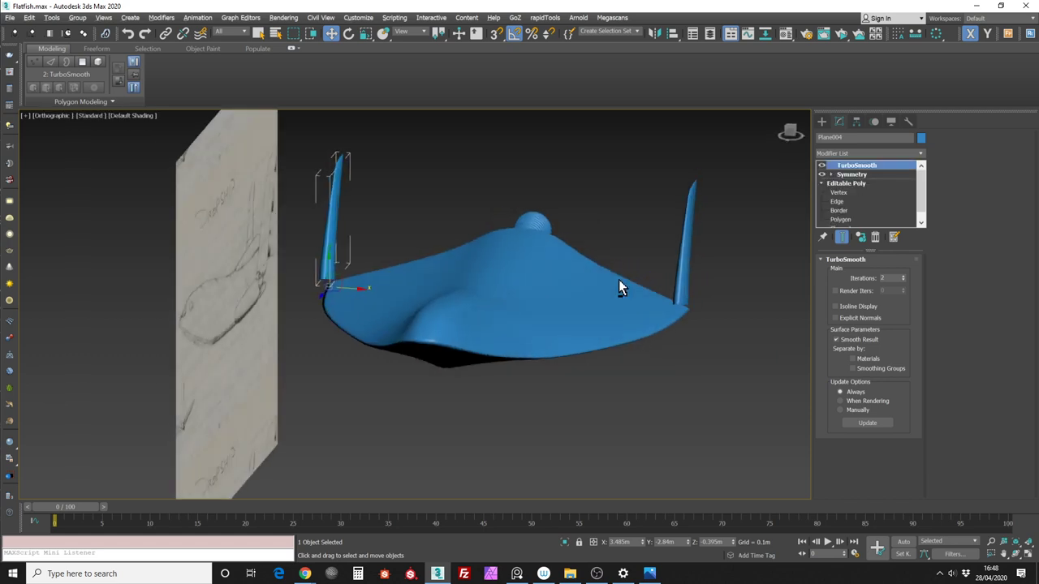
Clear the selection and save the Flatfish.max scene
{"action": "scroll", "coordinate": [599, 271], "scroll_direction": "down", "scroll_amount": 3}
{"action": "middle_click_drag", "start_coordinate": [600, 271], "coordinate": [582, 323], "text": "alt"}
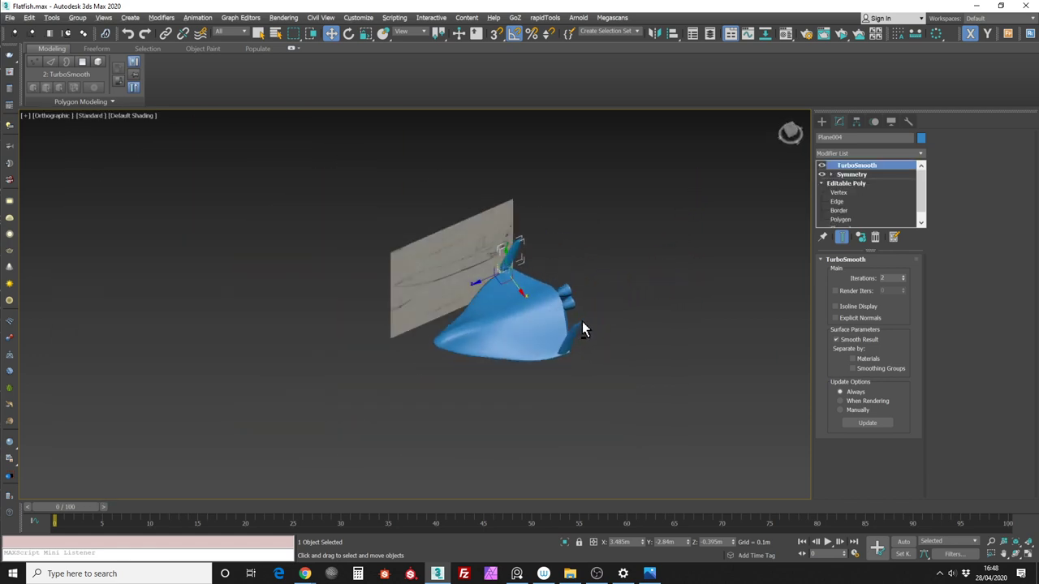
{"action": "left_click", "coordinate": [625, 288]}
{"action": "left_click", "coordinate": [9, 17]}
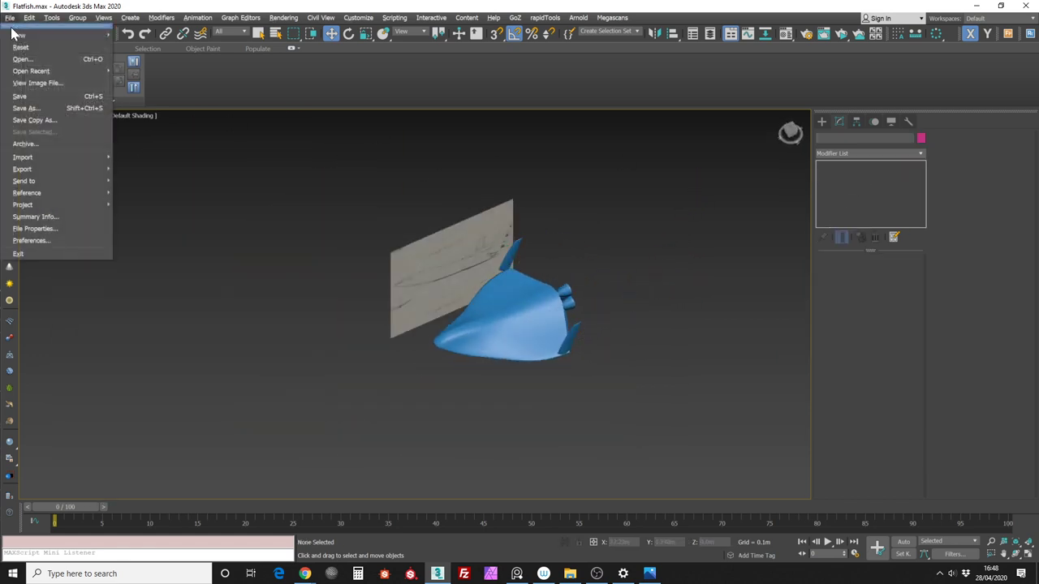
{"action": "left_click", "coordinate": [34, 98]}
Select the hull and open its Editable Poly base for editing at Polygon level
{"action": "middle_click_drag", "start_coordinate": [644, 297], "coordinate": [601, 274], "text": "alt"}
{"action": "left_click", "coordinate": [601, 309]}
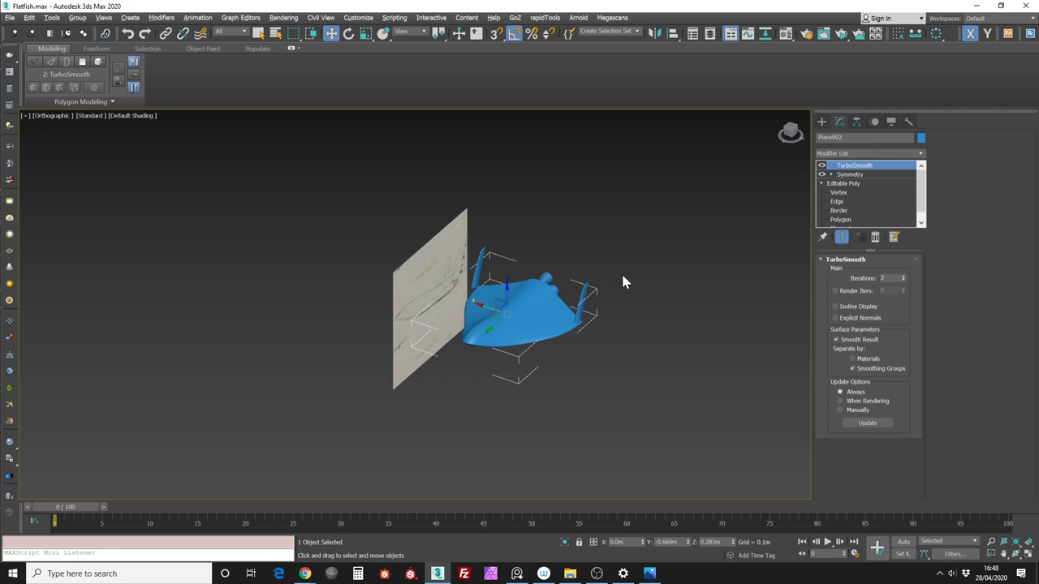
{"action": "mouse_move", "coordinate": [613, 267]}
{"action": "middle_mouse_down", "text": "alt"}
{"action": "mouse_move", "coordinate": [598, 309]}
{"action": "mouse_move", "coordinate": [630, 260]}
{"action": "mouse_move", "coordinate": [600, 289]}
{"action": "mouse_move", "coordinate": [608, 276]}
{"action": "mouse_move", "coordinate": [632, 259]}
{"action": "mouse_move", "coordinate": [609, 260]}
{"action": "mouse_move", "coordinate": [620, 264]}
{"action": "middle_mouse_up", "text": "alt"}
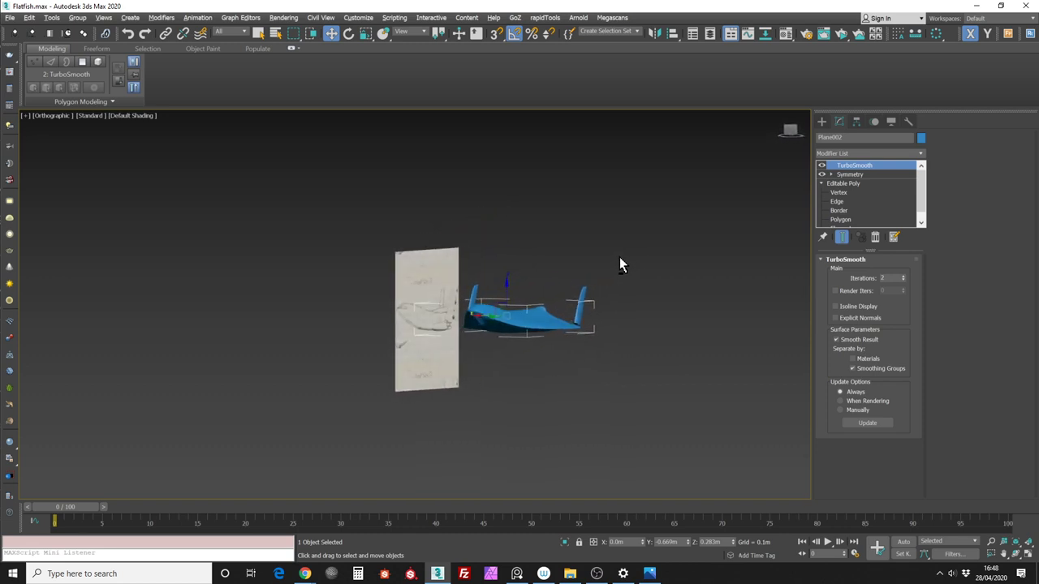
{"action": "left_click", "coordinate": [844, 183]}
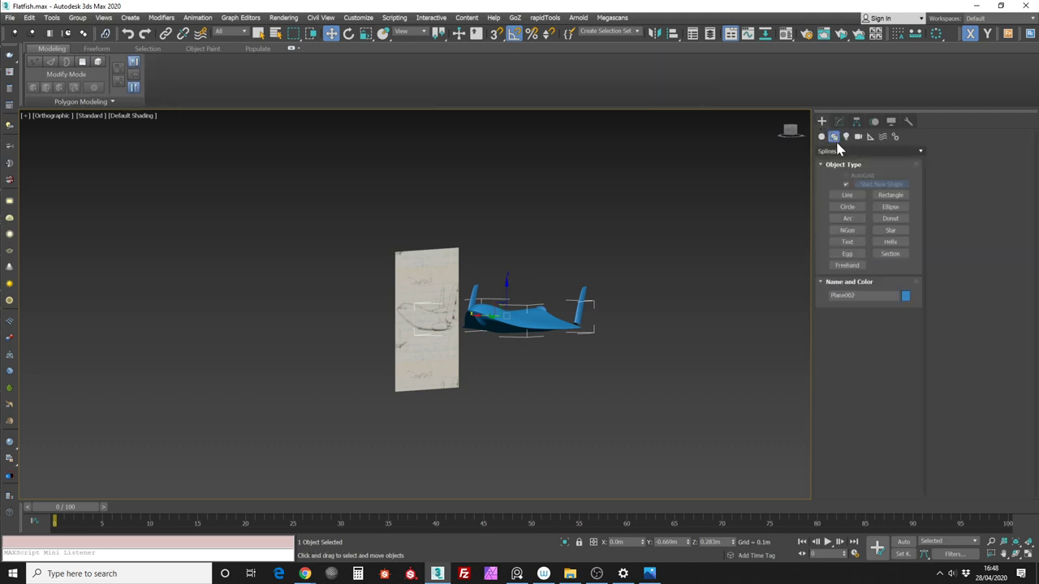
{"action": "middle_click_drag", "start_coordinate": [679, 239], "coordinate": [791, 133], "text": "alt"}
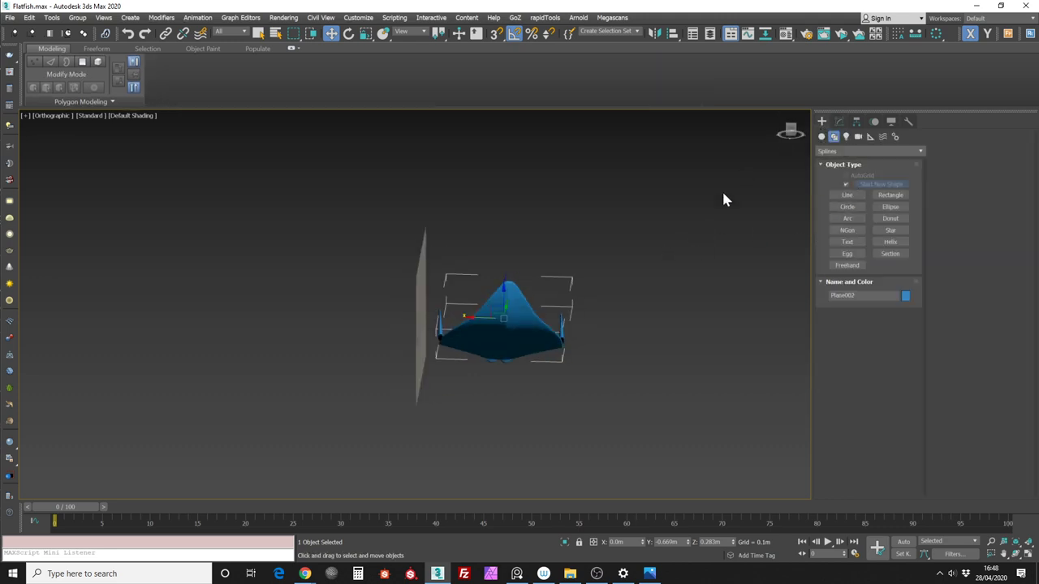
{"action": "middle_click_drag", "start_coordinate": [722, 193], "coordinate": [785, 139], "text": "alt"}
{"action": "middle_click_drag", "start_coordinate": [601, 331], "coordinate": [641, 301]}
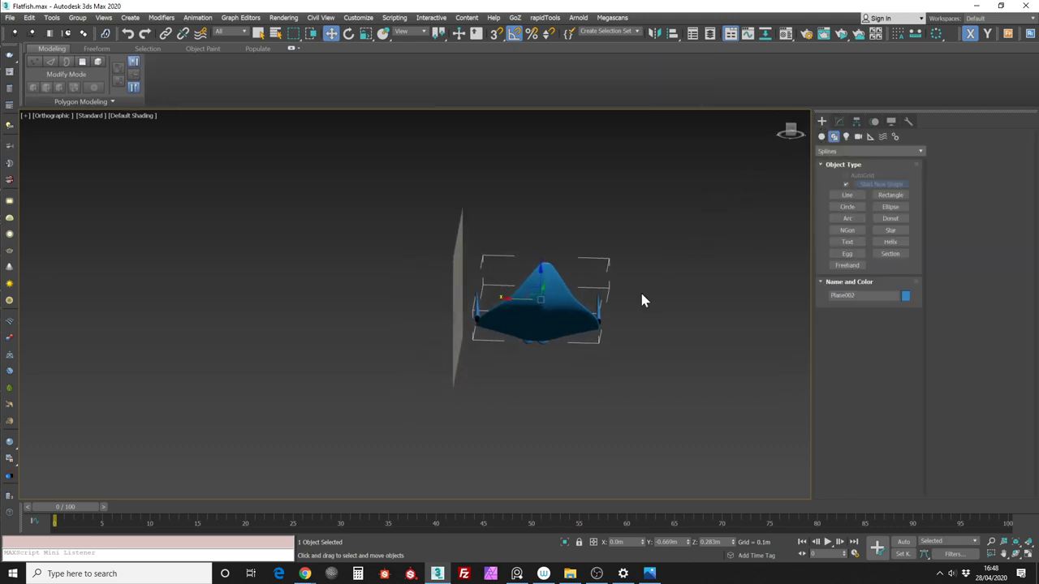
{"action": "left_click", "coordinate": [792, 133]}
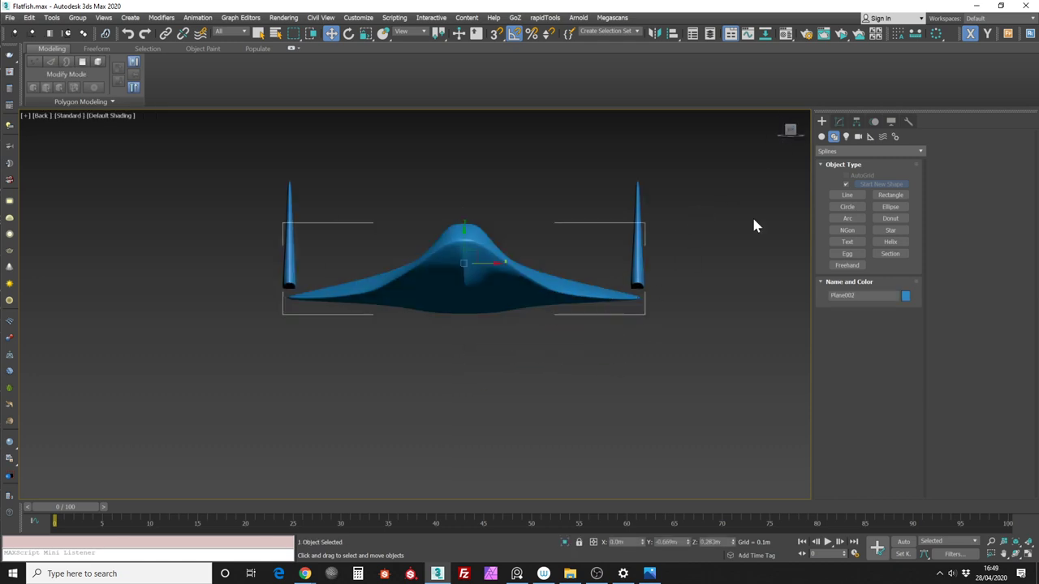
{"action": "left_click", "coordinate": [838, 121]}
{"action": "left_click", "coordinate": [876, 184]}
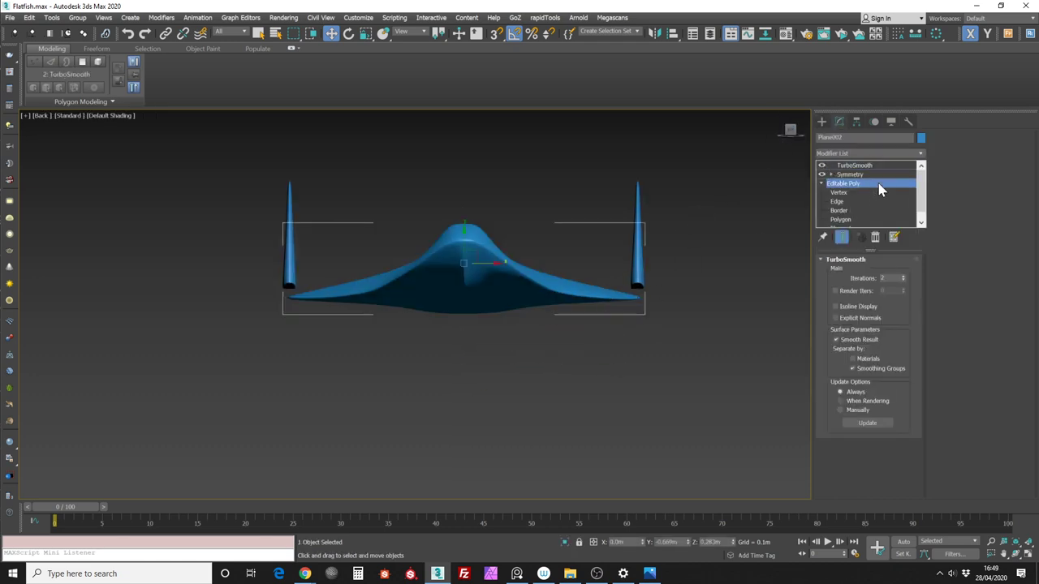
{"action": "left_click", "coordinate": [879, 273]}
Select all of the hull's polygons and clear the selection
{"action": "left_click", "coordinate": [613, 268]}
{"action": "mouse_move", "coordinate": [603, 288]}
{"action": "middle_mouse_down", "text": "alt"}
{"action": "mouse_move", "coordinate": [561, 283]}
{"action": "mouse_move", "coordinate": [612, 296]}
{"action": "mouse_move", "coordinate": [589, 282]}
{"action": "mouse_move", "coordinate": [604, 280]}
{"action": "middle_mouse_up", "text": "alt"}
{"action": "left_click", "coordinate": [797, 130]}
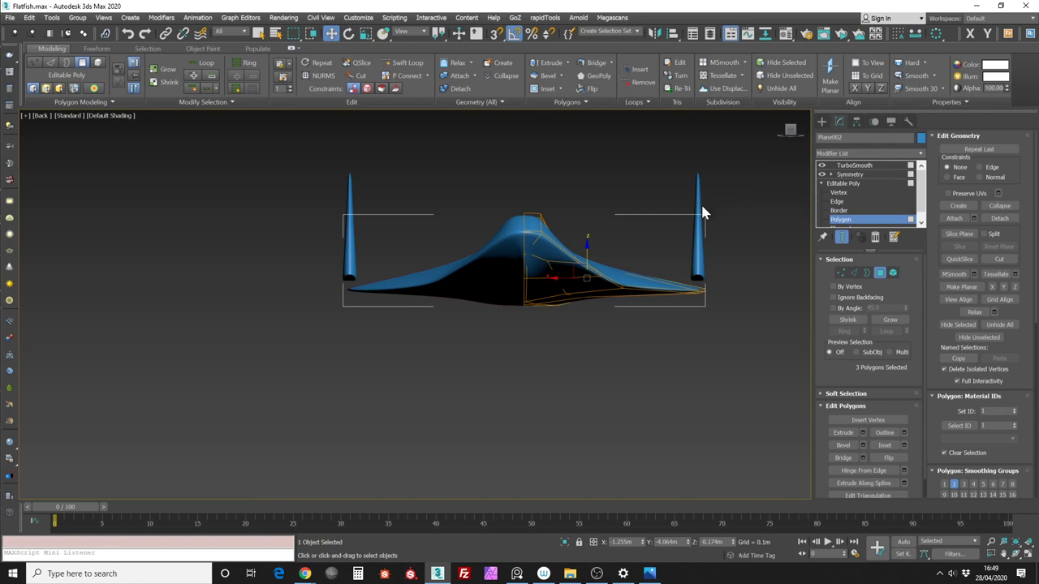
{"action": "middle_click_drag", "start_coordinate": [674, 261], "coordinate": [726, 268], "text": "alt"}
{"action": "left_click", "coordinate": [795, 129]}
{"action": "key", "text": "ctrl+a"}
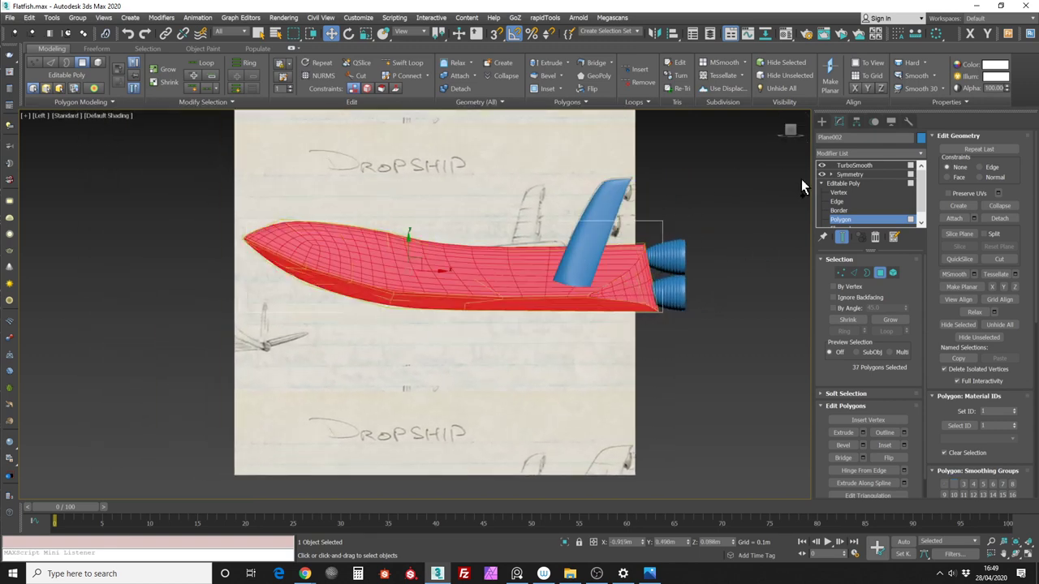
{"action": "left_click", "coordinate": [733, 231]}
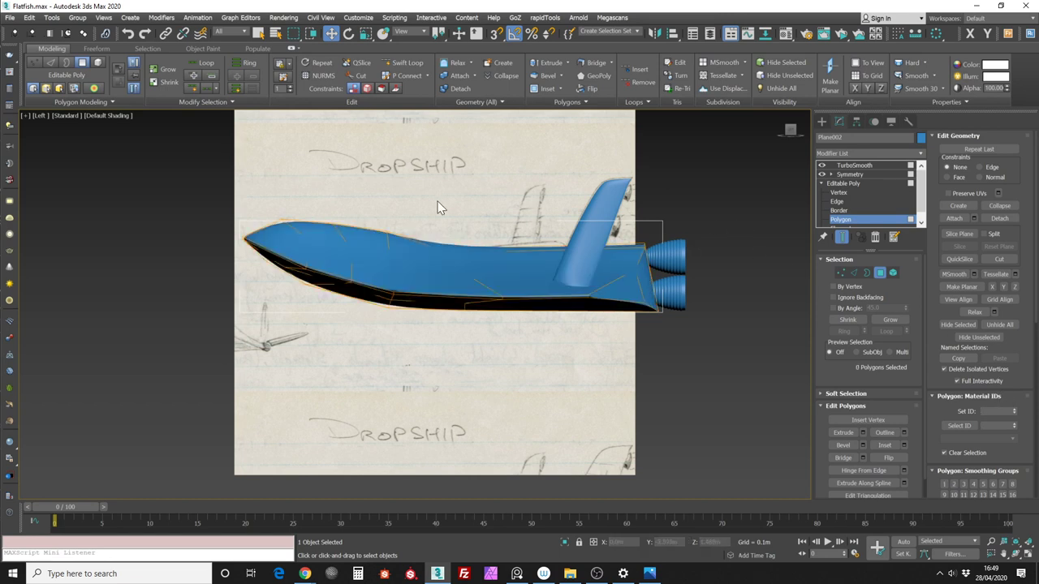
Select the hull's upper-surface polygons from tail to nose, grow and shrink the selection once, and clear it
{"action": "left_click_drag", "start_coordinate": [569, 276], "coordinate": [568, 277]}
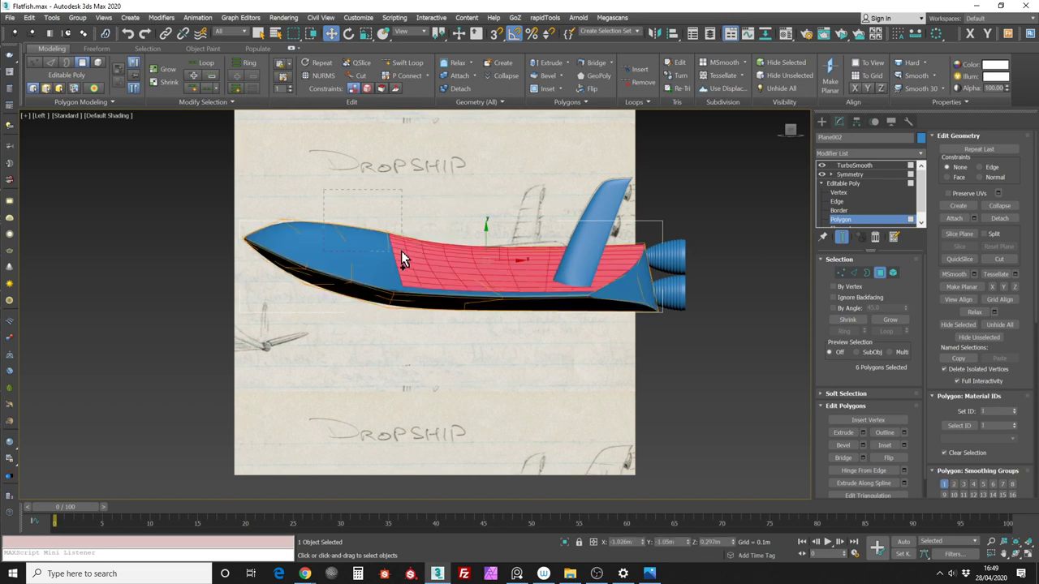
{"action": "left_click_drag", "start_coordinate": [402, 252], "coordinate": [401, 253], "text": "ctrl"}
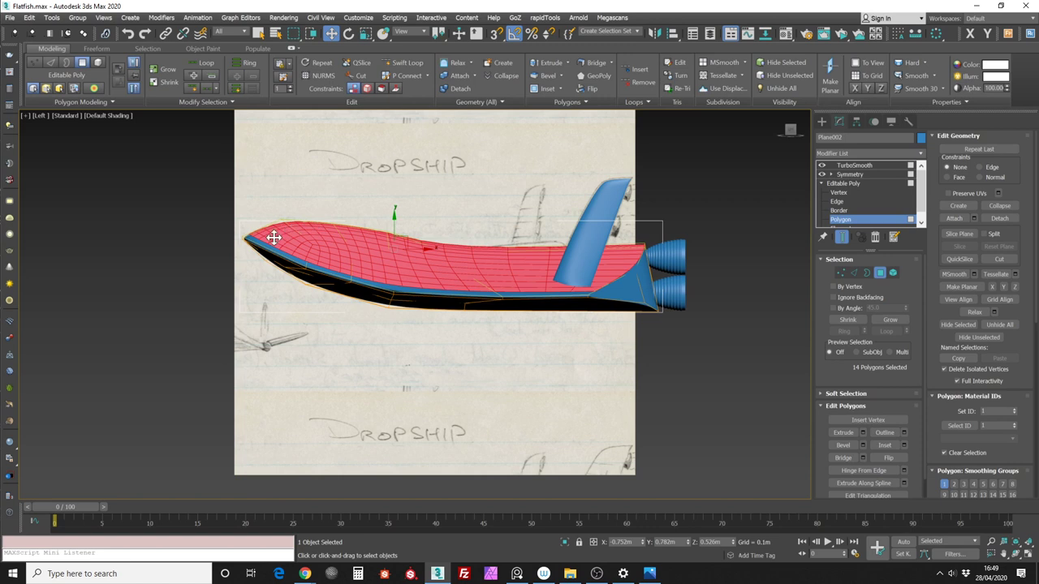
{"action": "scroll", "coordinate": [277, 199], "scroll_direction": "up", "scroll_amount": 4}
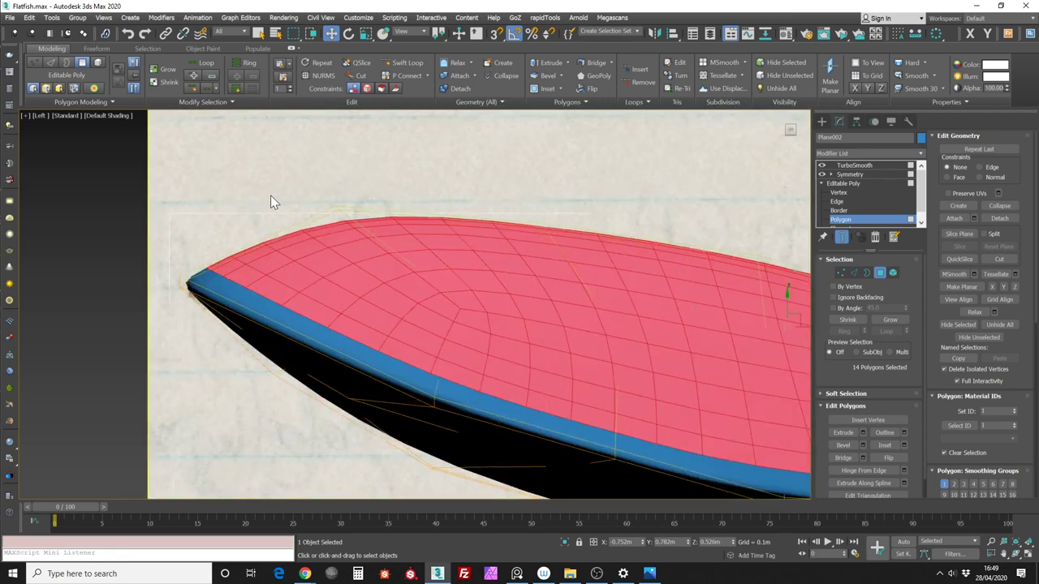
{"action": "scroll", "coordinate": [273, 202], "scroll_direction": "down", "scroll_amount": 3}
{"action": "left_click", "coordinate": [167, 70]}
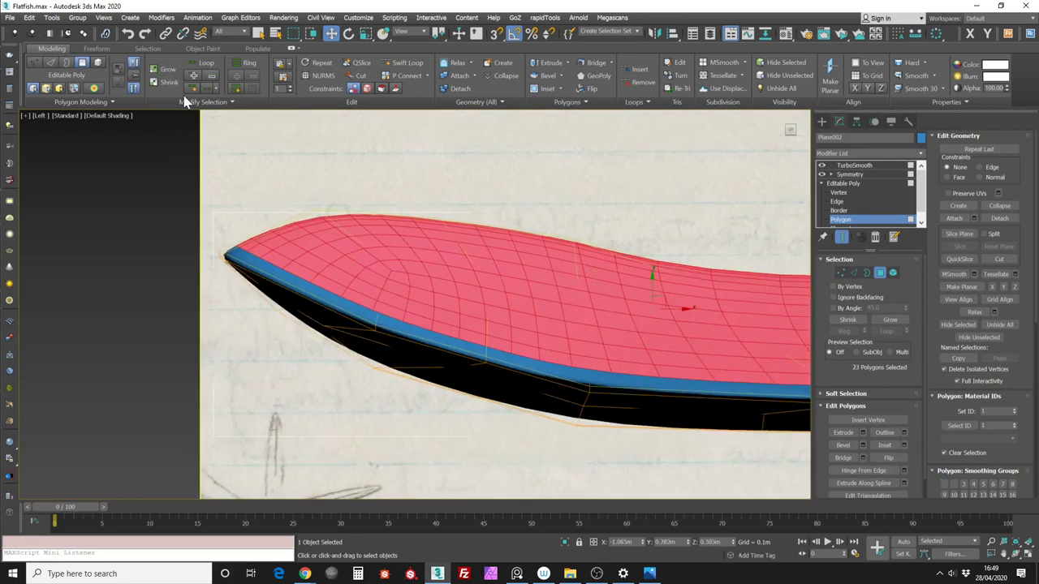
{"action": "scroll", "coordinate": [375, 216], "scroll_direction": "down", "scroll_amount": 5}
{"action": "mouse_move", "coordinate": [376, 216]}
{"action": "middle_mouse_down", "text": "alt"}
{"action": "mouse_move", "coordinate": [455, 220]}
{"action": "mouse_move", "coordinate": [390, 215]}
{"action": "mouse_move", "coordinate": [397, 204]}
{"action": "mouse_move", "coordinate": [354, 216]}
{"action": "mouse_move", "coordinate": [370, 209]}
{"action": "mouse_move", "coordinate": [371, 225]}
{"action": "mouse_move", "coordinate": [365, 216]}
{"action": "mouse_move", "coordinate": [395, 205]}
{"action": "mouse_move", "coordinate": [390, 191]}
{"action": "mouse_move", "coordinate": [420, 246]}
{"action": "mouse_move", "coordinate": [406, 243]}
{"action": "middle_mouse_up", "text": "alt"}
{"action": "scroll", "coordinate": [370, 208], "scroll_direction": "up", "scroll_amount": 5}
{"action": "left_click", "coordinate": [168, 84]}
{"action": "scroll", "coordinate": [390, 191], "scroll_direction": "down", "scroll_amount": 5}
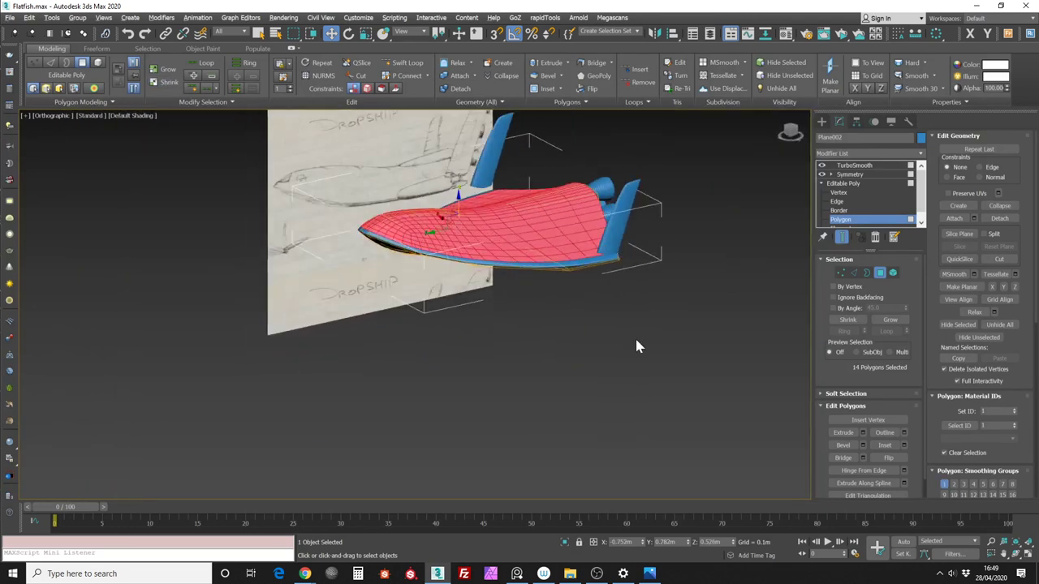
{"action": "middle_click_drag", "start_coordinate": [684, 312], "coordinate": [760, 297], "text": "alt"}
{"action": "left_click", "coordinate": [711, 294]}
Select the three rear hull polygons around the engine nozzles and leave Polygon level
{"action": "scroll", "coordinate": [586, 284], "scroll_direction": "up", "scroll_amount": 5}
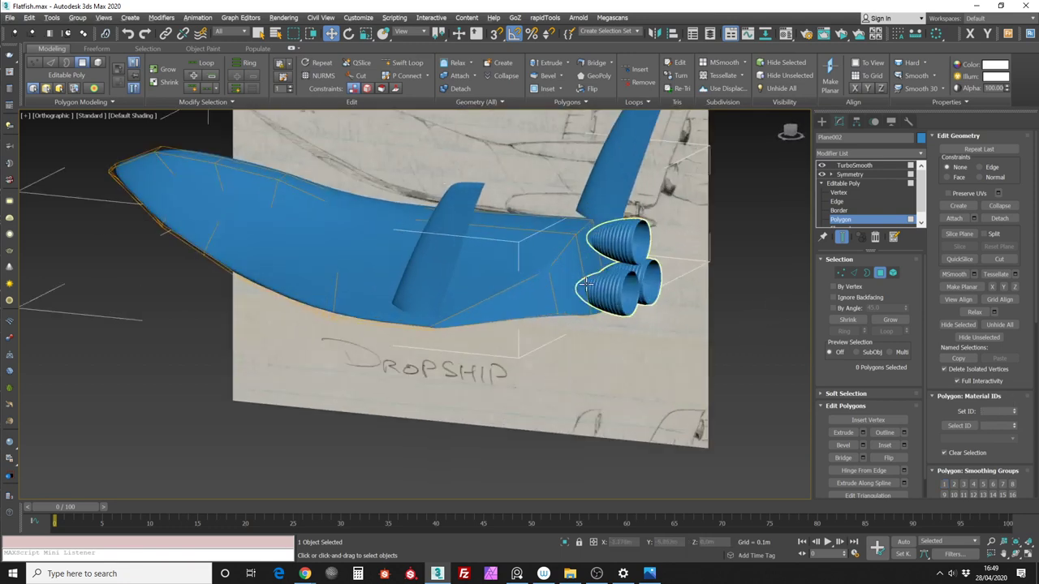
{"action": "left_click", "coordinate": [543, 292]}
{"action": "left_click", "coordinate": [568, 273], "text": "ctrl"}
{"action": "left_click", "coordinate": [588, 261], "text": "ctrl"}
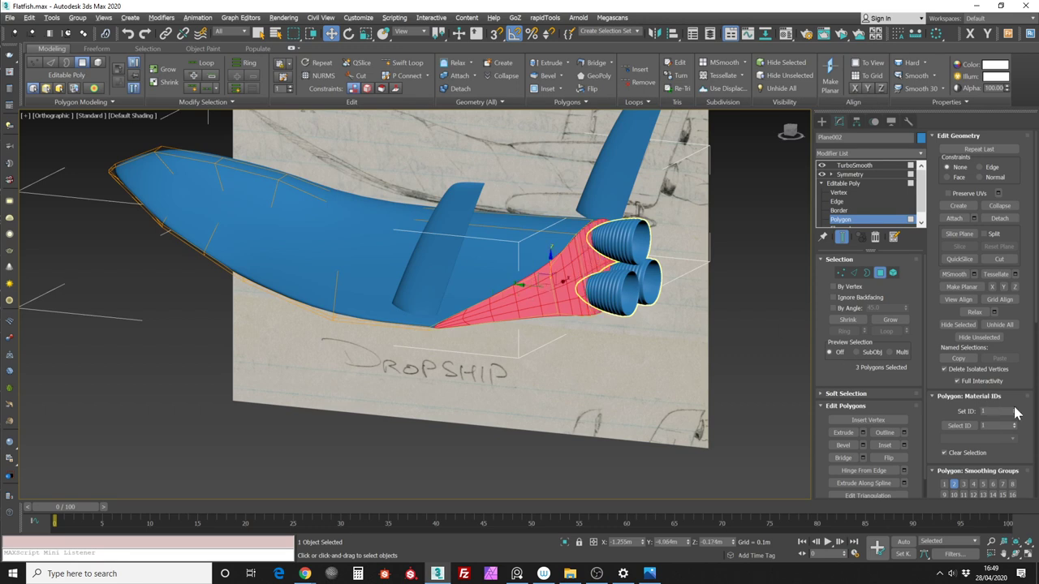
{"action": "left_click", "coordinate": [880, 274]}
Convert the 02 - Default material in the Material Editor to a Physical Material
{"action": "middle_click_drag", "start_coordinate": [665, 248], "coordinate": [707, 240], "text": "alt"}
{"action": "middle_click_drag", "start_coordinate": [708, 240], "coordinate": [729, 294]}
{"action": "scroll", "coordinate": [709, 281], "scroll_direction": "down", "scroll_amount": 4}
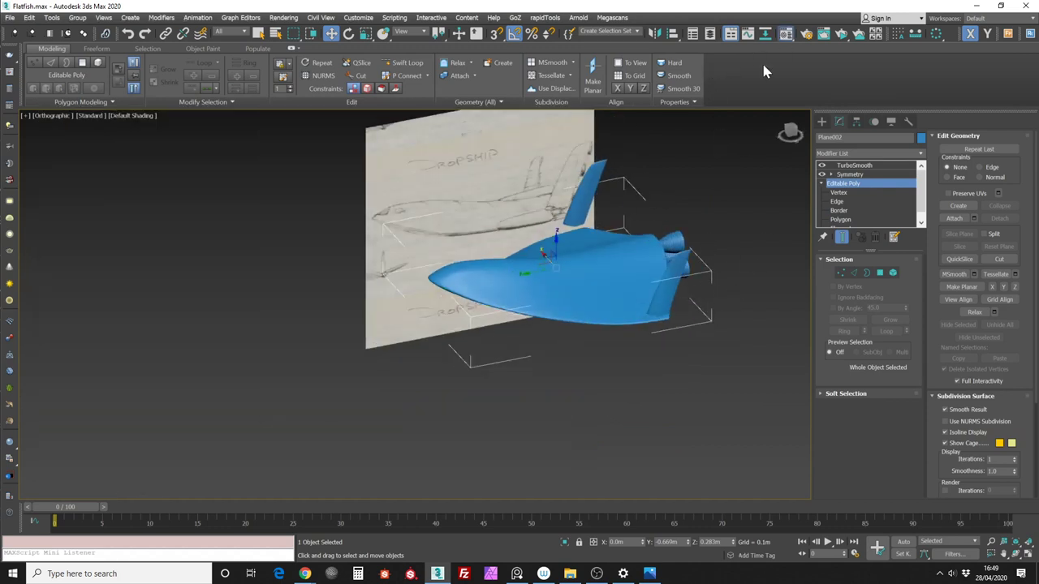
{"action": "key", "text": "m"}
{"action": "left_click", "coordinate": [693, 139]}
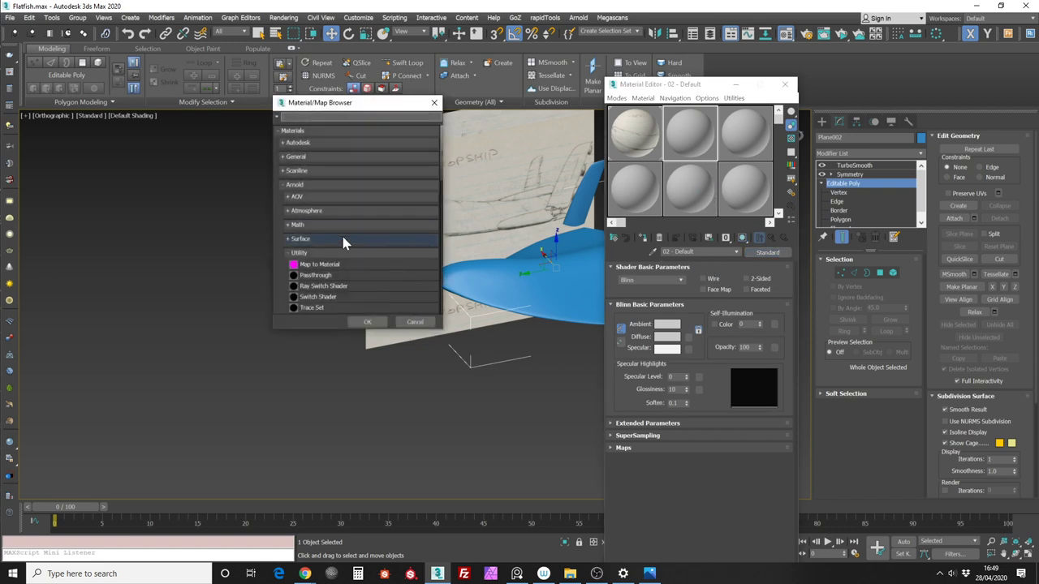
{"action": "left_click", "coordinate": [304, 185]}
{"action": "left_click", "coordinate": [319, 156]}
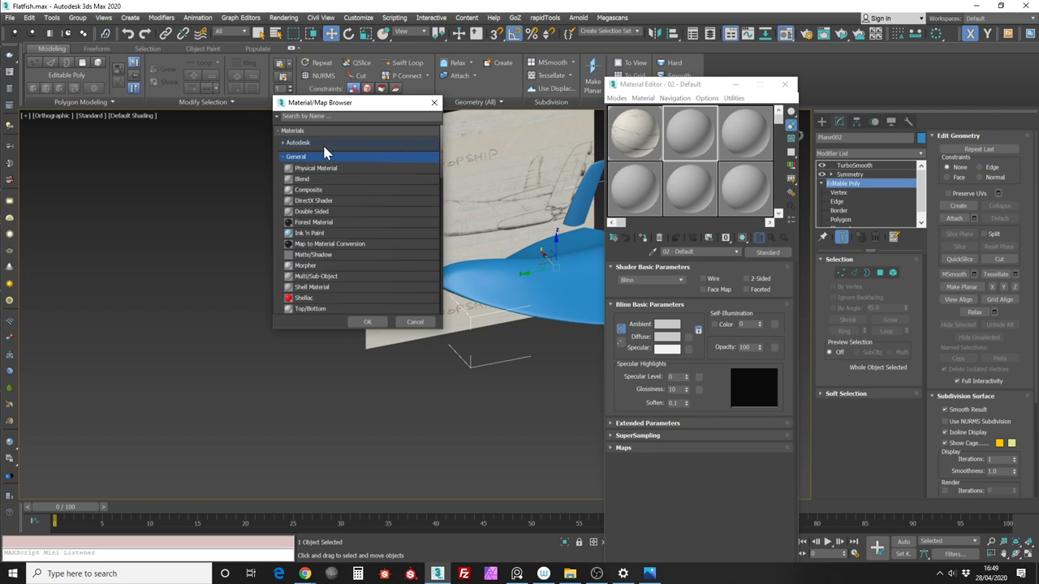
{"action": "left_click", "coordinate": [325, 142]}
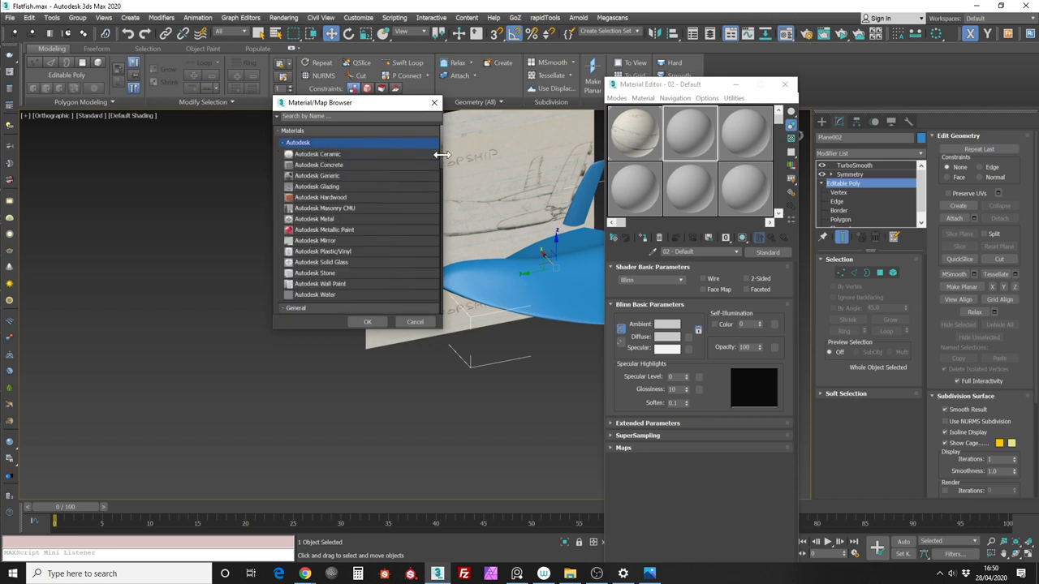
{"action": "scroll", "coordinate": [444, 182], "scroll_direction": "down", "scroll_amount": 4}
{"action": "left_click", "coordinate": [415, 187]}
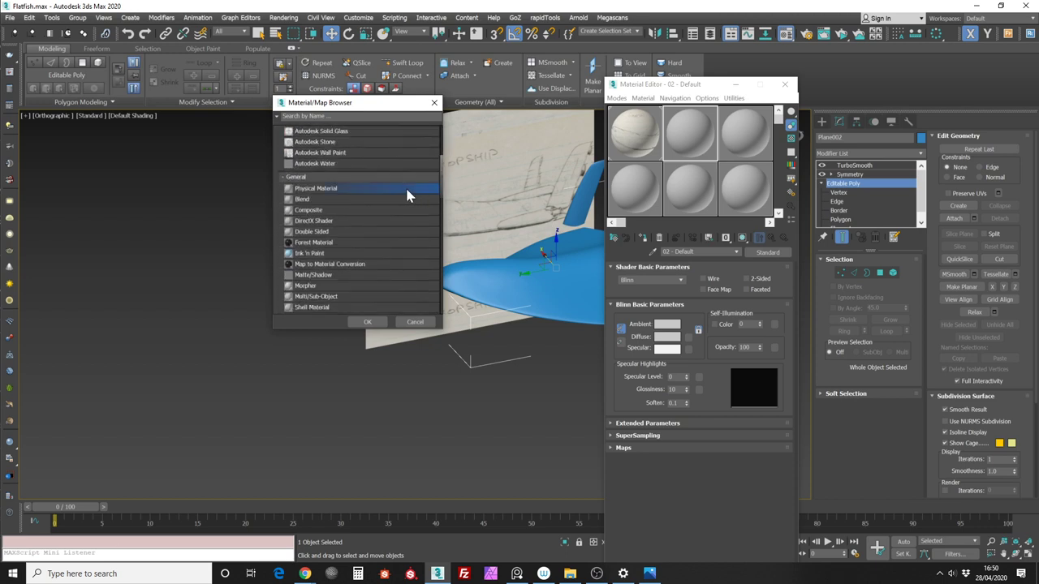
{"action": "left_click", "coordinate": [370, 322]}
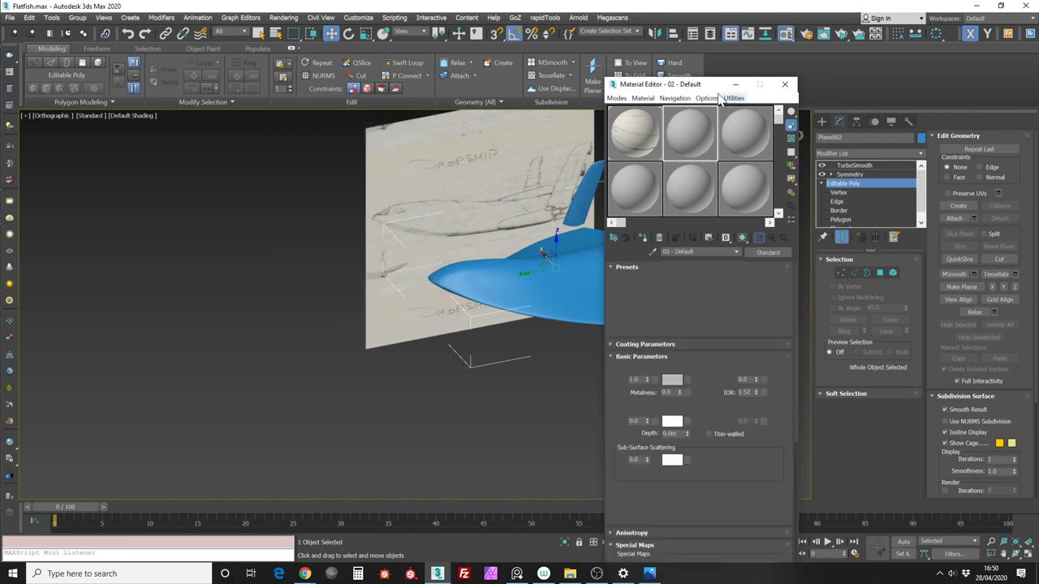
Assign the 02 - Default Physical Material to the hull and close the Material Editor
{"action": "left_click_drag", "start_coordinate": [701, 85], "coordinate": [822, 78]}
{"action": "mouse_move", "coordinate": [714, 121]}
{"action": "middle_mouse_down", "text": "alt"}
{"action": "mouse_move", "coordinate": [682, 168]}
{"action": "mouse_move", "coordinate": [606, 160]}
{"action": "middle_mouse_up", "text": "alt"}
{"action": "left_click_drag", "start_coordinate": [818, 78], "coordinate": [698, 96]}
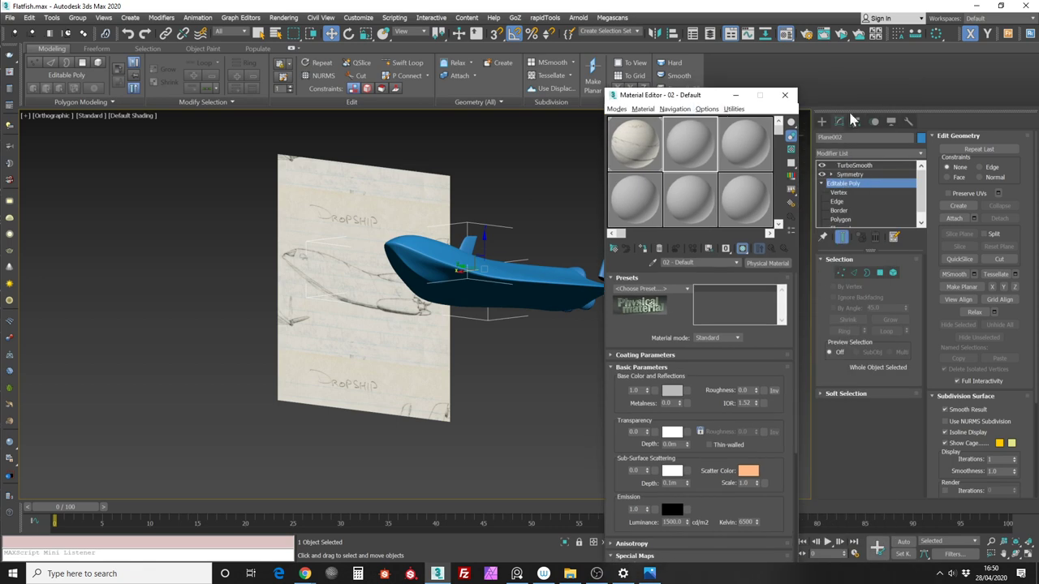
{"action": "left_click", "coordinate": [892, 121]}
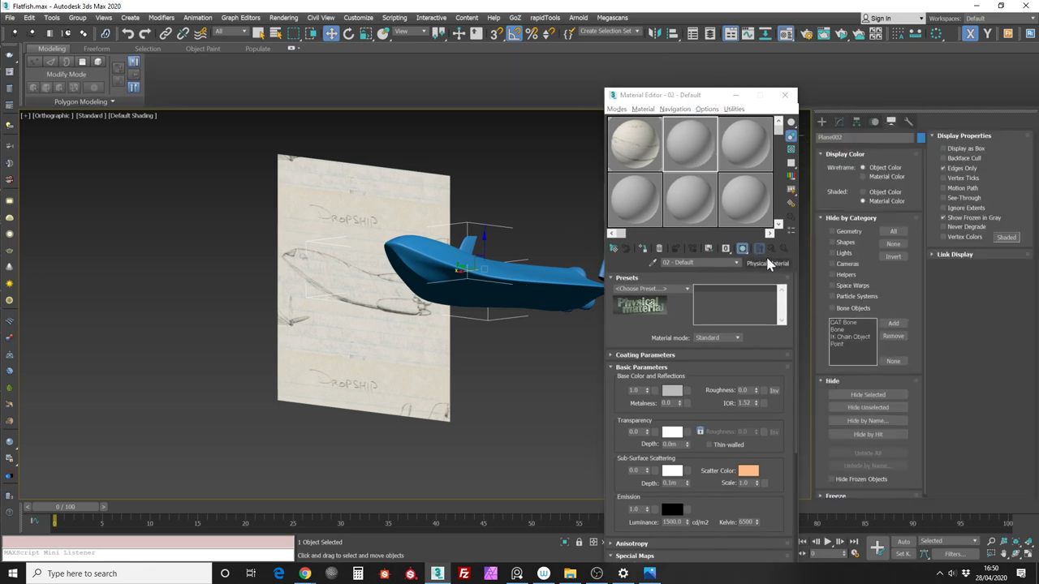
{"action": "middle_click_drag", "start_coordinate": [546, 230], "coordinate": [443, 246]}
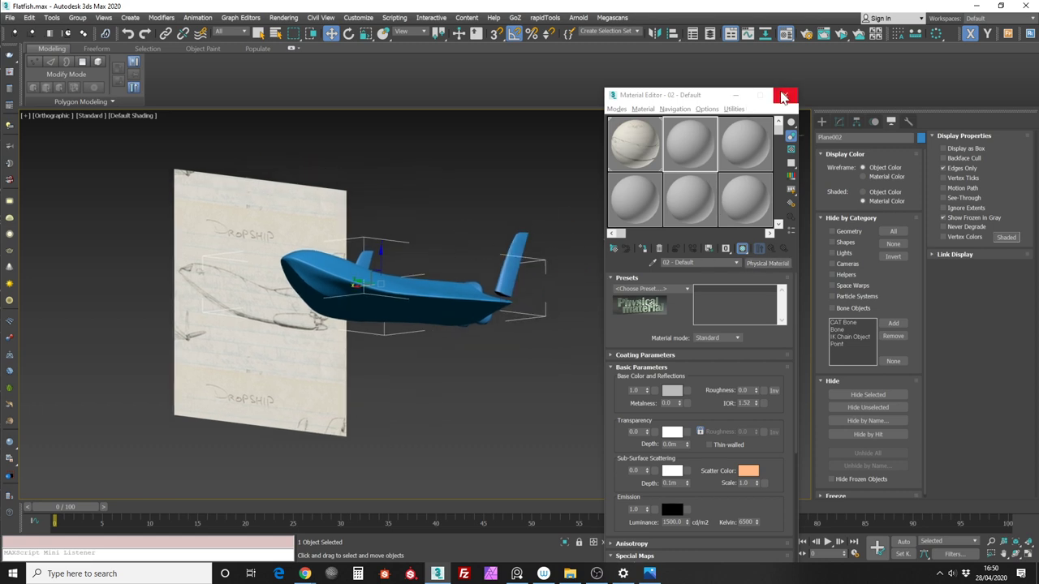
{"action": "left_click_drag", "start_coordinate": [690, 151], "coordinate": [487, 262]}
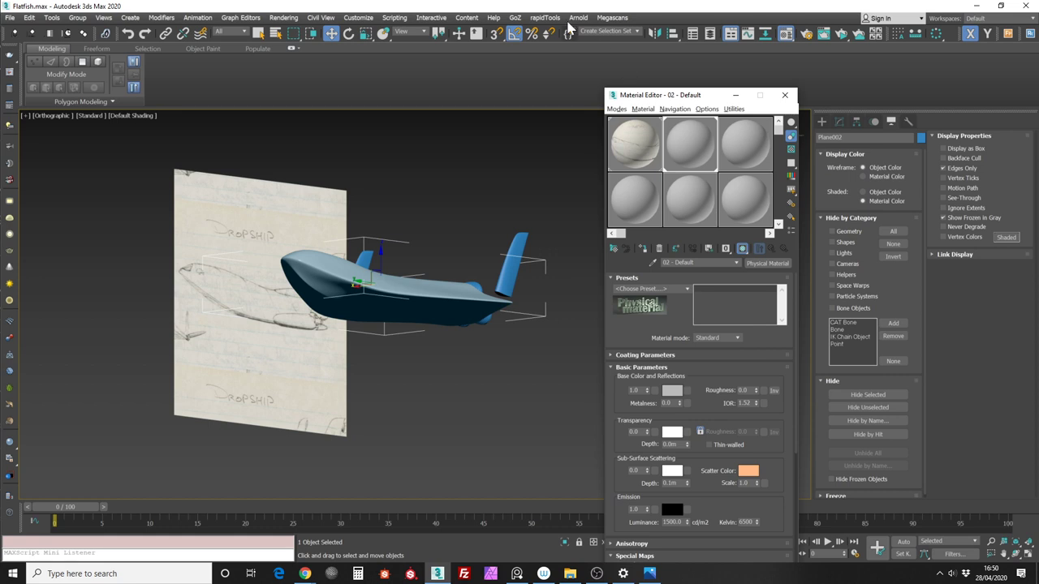
{"action": "left_click", "coordinate": [781, 96]}
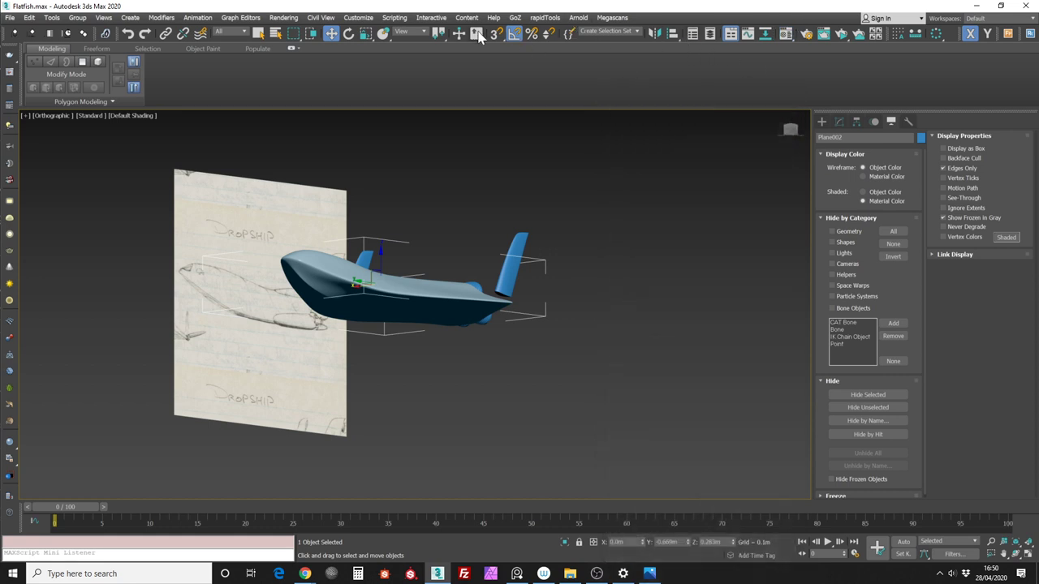
Open the Slate Material Editor, shrink its window and place it so that the ship stays visible
{"action": "left_click_drag", "start_coordinate": [786, 33], "coordinate": [784, 52]}
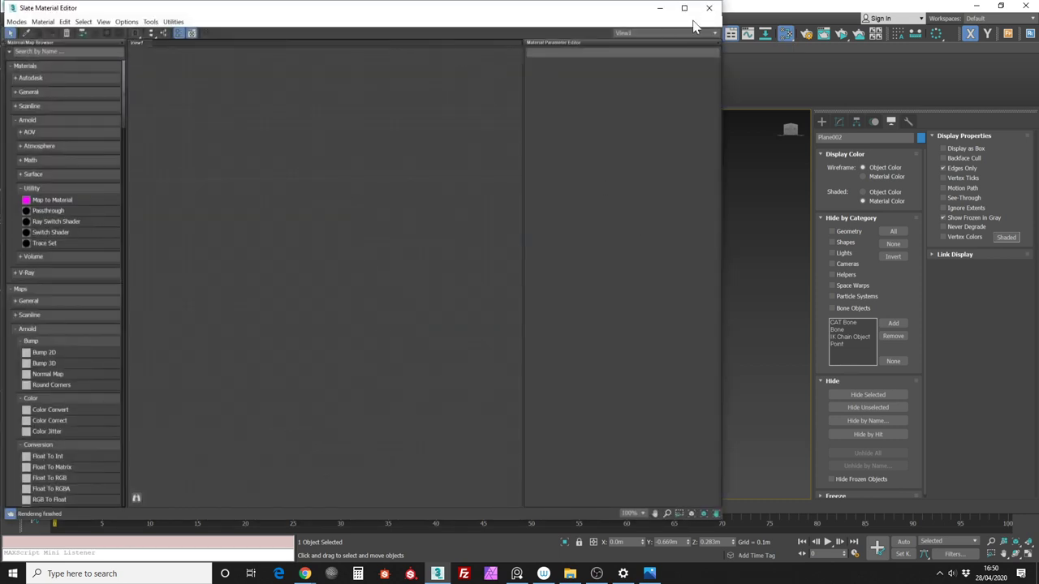
{"action": "left_click_drag", "start_coordinate": [720, 2], "coordinate": [529, 83]}
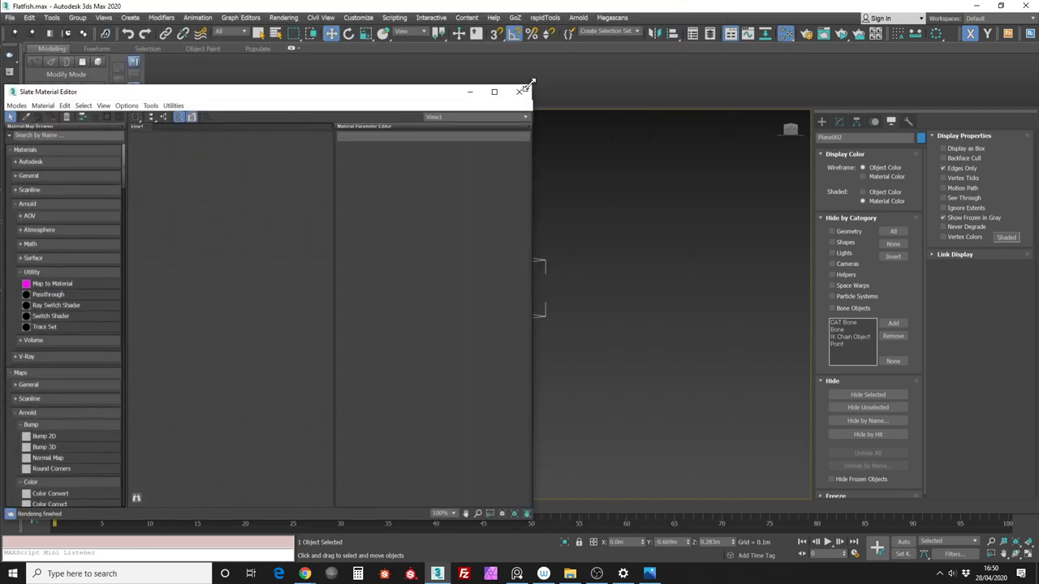
{"action": "left_click_drag", "start_coordinate": [366, 95], "coordinate": [869, 76]}
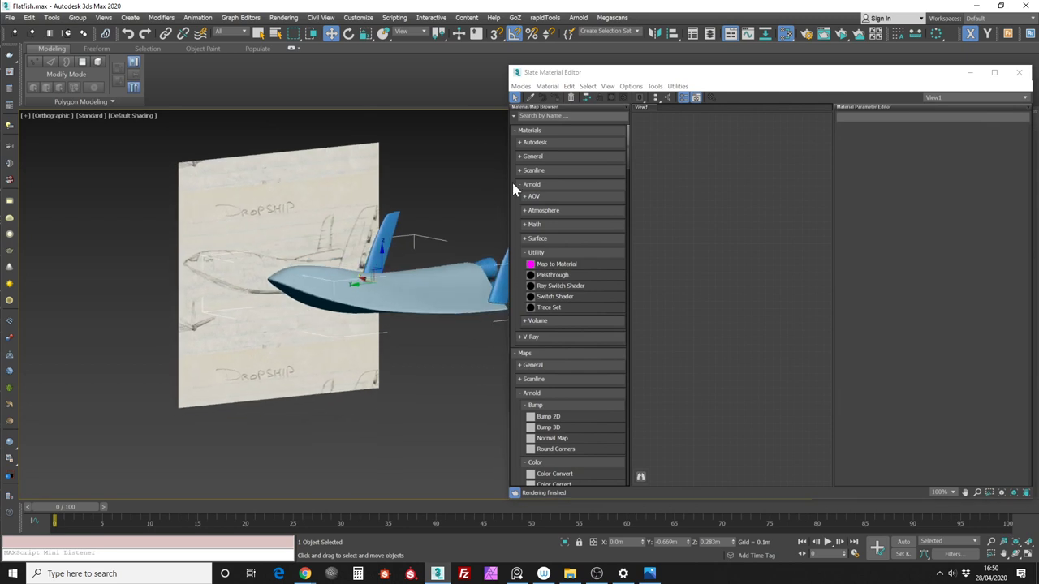
Pick the hull's Physical Material from the model into the Slate view and position its node
{"action": "left_click", "coordinate": [515, 96]}
{"action": "left_click", "coordinate": [450, 272]}
{"action": "left_click_drag", "start_coordinate": [719, 206], "coordinate": [669, 131]}
{"action": "mouse_move", "coordinate": [731, 138]}
{"action": "middle_mouse_down", "text": "ctrl+alt"}
{"action": "mouse_move", "coordinate": [729, 183]}
{"action": "mouse_move", "coordinate": [713, 135]}
{"action": "middle_mouse_up", "text": "ctrl+alt"}
{"action": "mouse_move", "coordinate": [712, 135]}
{"action": "middle_mouse_down", "text": "ctrl+alt"}
{"action": "mouse_move", "coordinate": [720, 175]}
{"action": "mouse_move", "coordinate": [727, 149]}
{"action": "middle_mouse_up", "text": "ctrl+alt"}
Clone the Physical Material node twice, placing the copies in a column below the original
{"action": "left_click_drag", "start_coordinate": [706, 150], "coordinate": [703, 266], "text": "shift"}
{"action": "middle_click_drag", "start_coordinate": [705, 300], "coordinate": [690, 236]}
{"action": "left_click_drag", "start_coordinate": [682, 197], "coordinate": [682, 309], "text": "shift"}
Rename the original Physical Material, the uppermost node, as "dark tiles"
{"action": "middle_click_drag", "start_coordinate": [738, 147], "coordinate": [736, 207]}
{"action": "left_click", "coordinate": [689, 142]}
{"action": "left_click_drag", "start_coordinate": [691, 148], "coordinate": [684, 149]}
{"action": "double_click", "coordinate": [684, 147]}
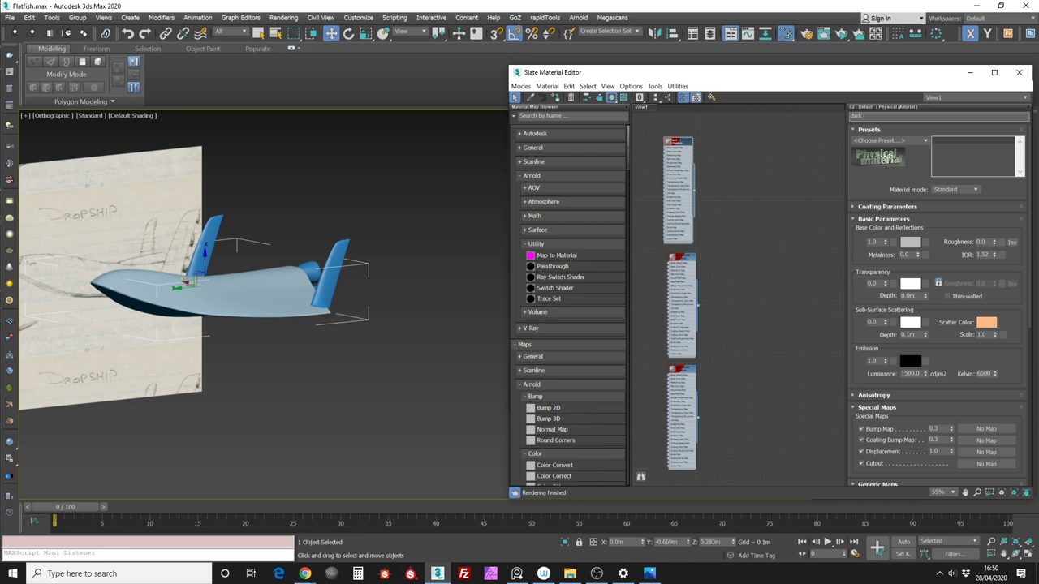
{"action": "type", "text": "dark tiles"}
Rename the second Physical Material node in the column as "Light Tiles"
{"action": "double_click", "coordinate": [682, 261]}
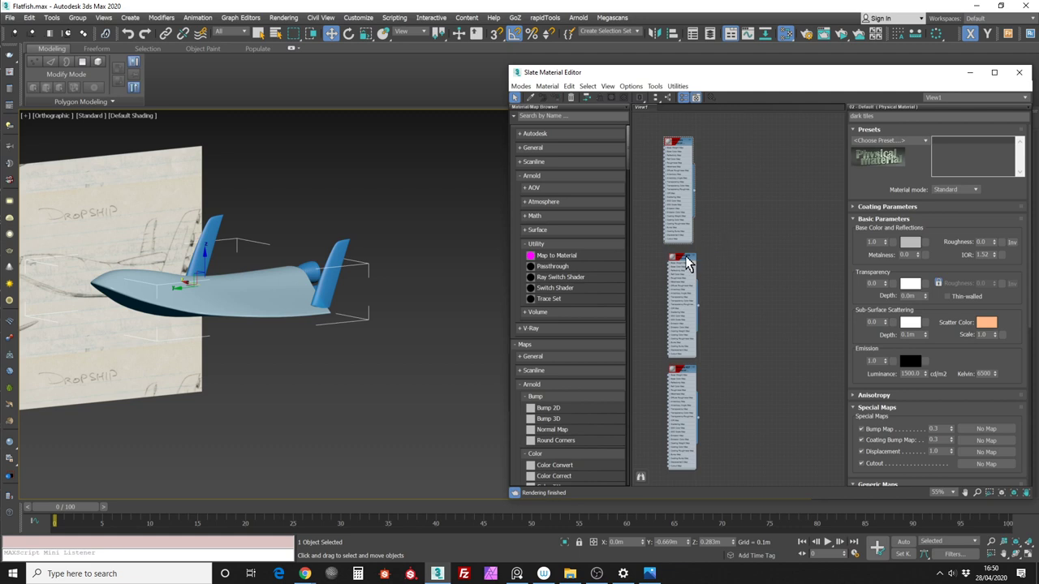
{"action": "double_click", "coordinate": [689, 260]}
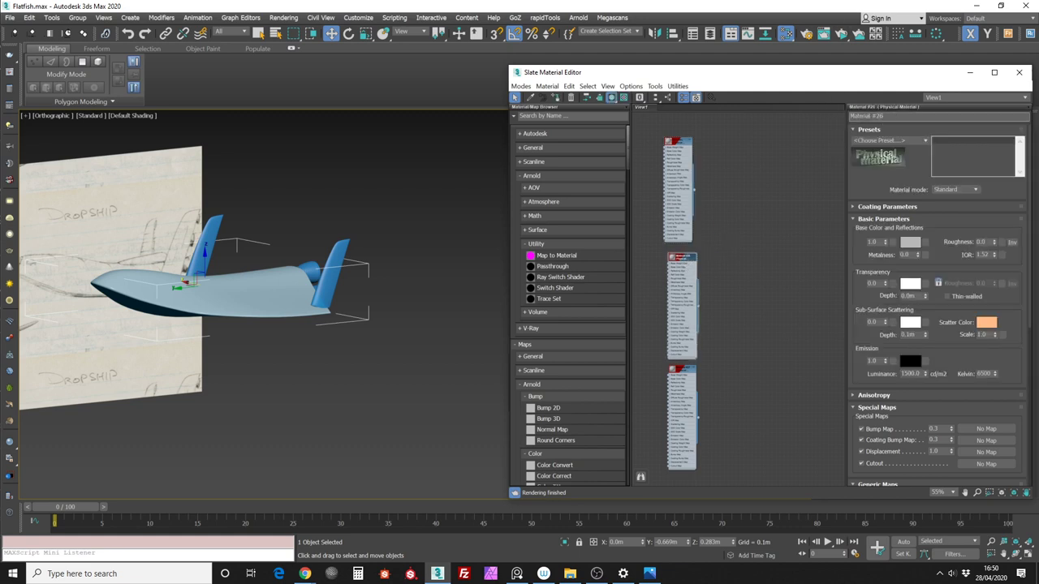
{"action": "type", "text": "light Tiles"}
{"action": "left_click", "coordinate": [802, 263]}
Rename the third Physical Material node in the column as "dark Matt"
{"action": "middle_click_drag", "start_coordinate": [699, 357], "coordinate": [728, 315]}
{"action": "left_click", "coordinate": [715, 327]}
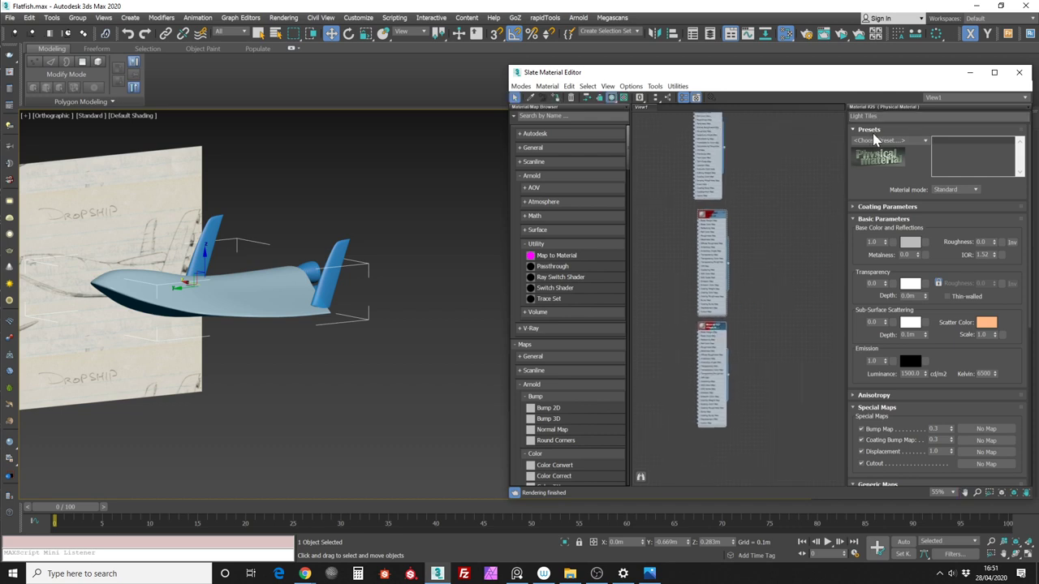
{"action": "left_click", "coordinate": [746, 228]}
{"action": "left_click", "coordinate": [711, 218]}
{"action": "double_click", "coordinate": [708, 329]}
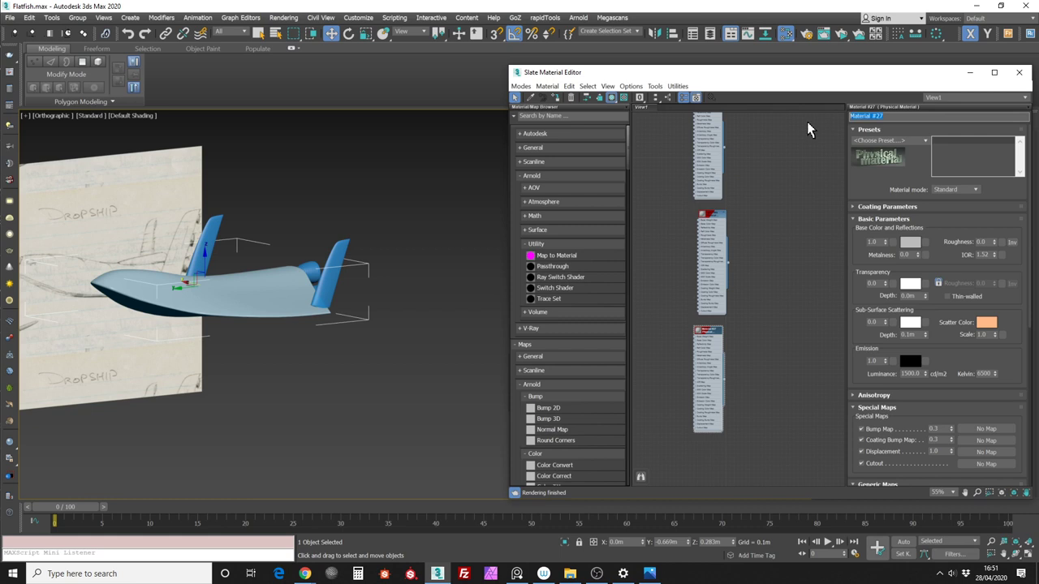
{"action": "type", "text": "dark Matt"}
Clone the dark Matt material node to make a fourth material directly below it
{"action": "middle_click_drag", "start_coordinate": [766, 337], "coordinate": [741, 218]}
{"action": "left_click", "coordinate": [741, 259]}
{"action": "right_click", "coordinate": [695, 231]}
{"action": "left_click", "coordinate": [672, 237]}
{"action": "left_click_drag", "start_coordinate": [693, 232], "coordinate": [691, 351], "text": "shift"}
{"action": "right_click", "coordinate": [695, 359]}
{"action": "left_click", "coordinate": [688, 357]}
Rename the fourth Physical Material node as "engine metal"
{"action": "double_click", "coordinate": [695, 352]}
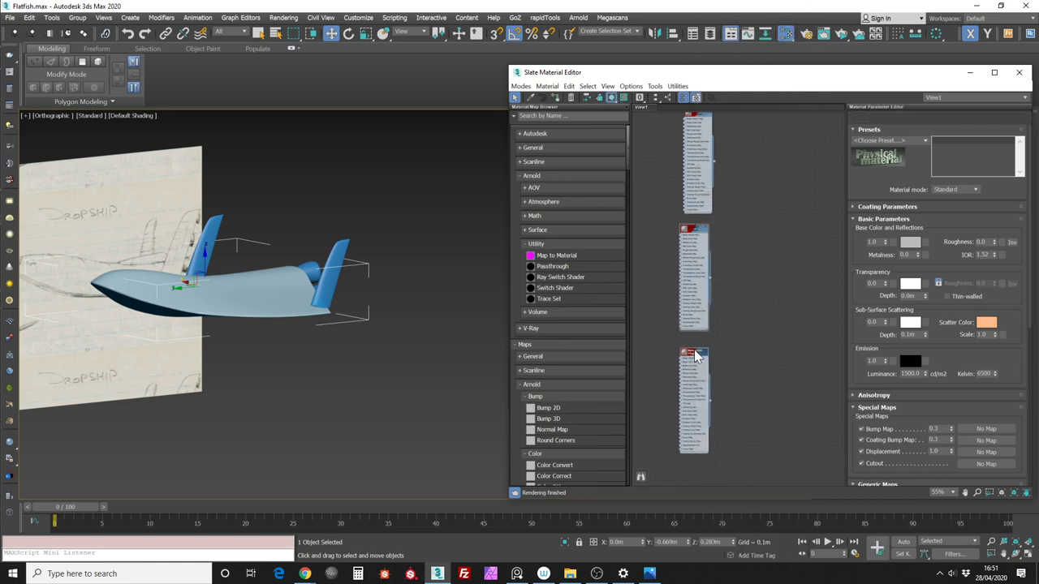
{"action": "left_click", "coordinate": [898, 118]}
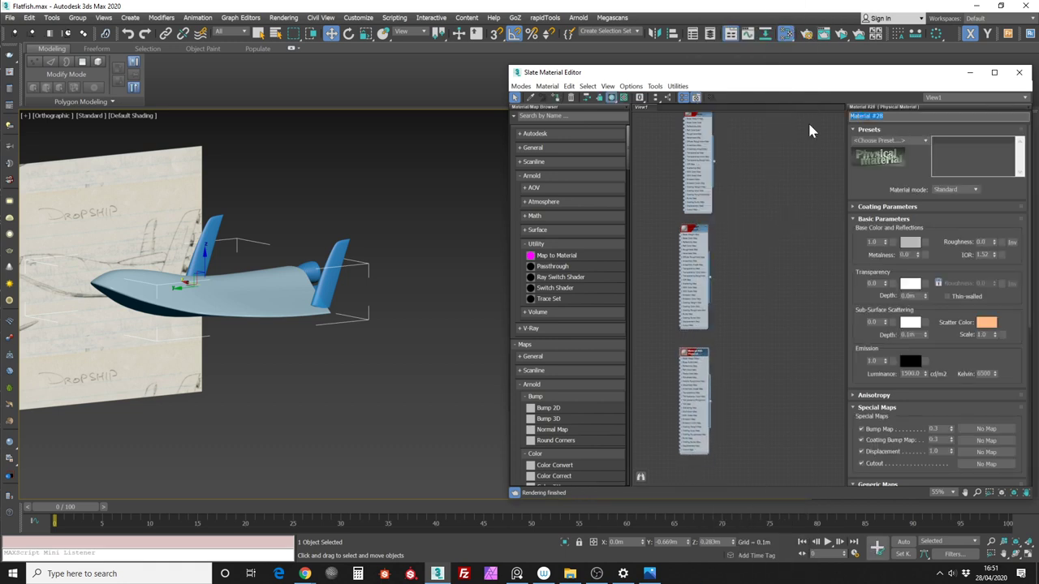
{"action": "type", "text": "d"}
Add a Multi/Sub-Object material node beside the column of Physical Materials
{"action": "scroll", "coordinate": [734, 268], "scroll_direction": "down", "scroll_amount": 4}
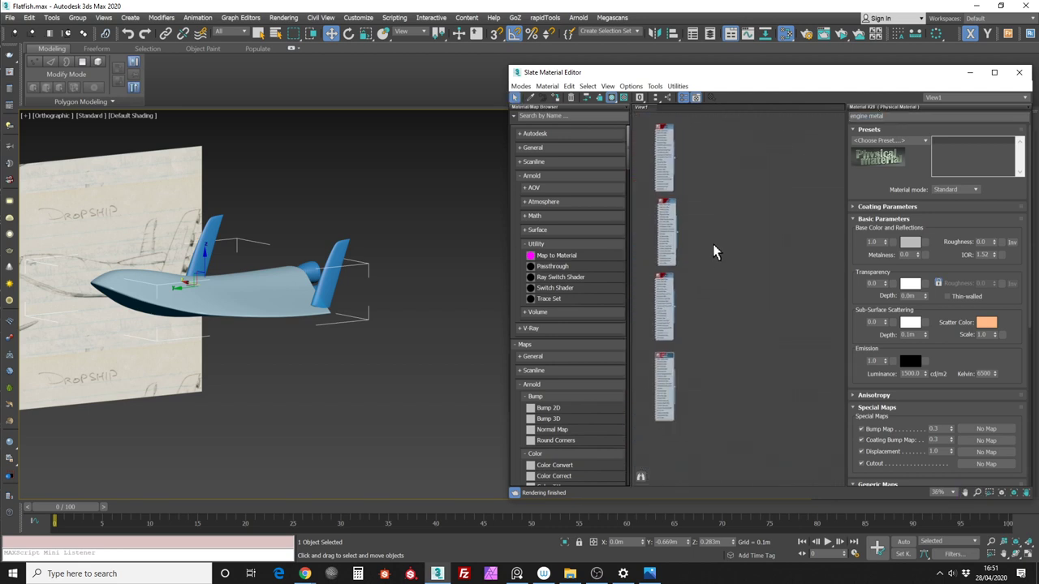
{"action": "left_click", "coordinate": [544, 134]}
{"action": "left_click", "coordinate": [549, 135]}
{"action": "left_click", "coordinate": [550, 150]}
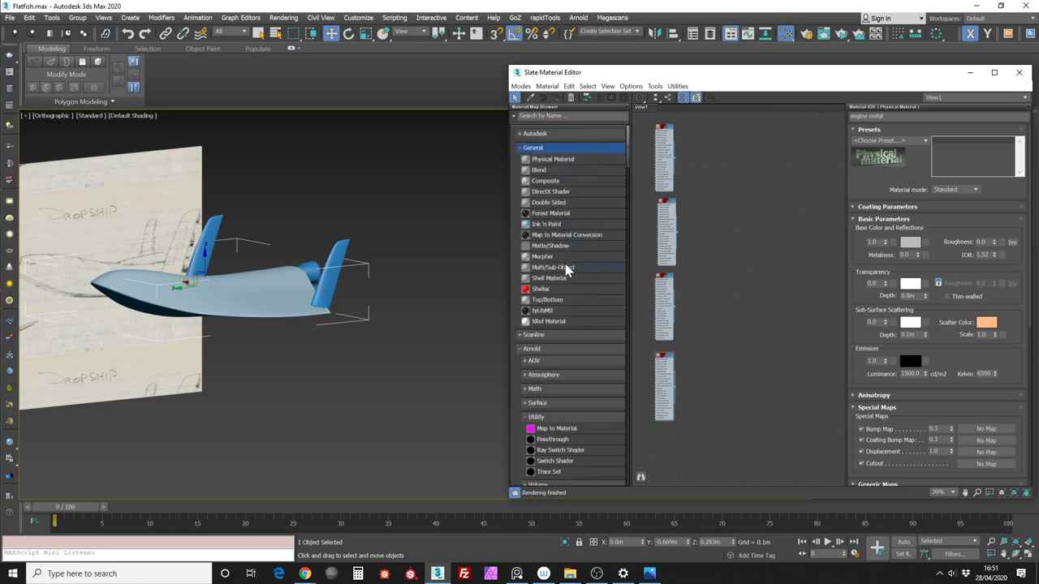
{"action": "left_click_drag", "start_coordinate": [569, 270], "coordinate": [726, 213]}
Wire the dark tiles, Light Tiles and dark Matt materials into the Multi/Sub-Object node
{"action": "left_click", "coordinate": [720, 217]}
{"action": "left_click", "coordinate": [735, 221]}
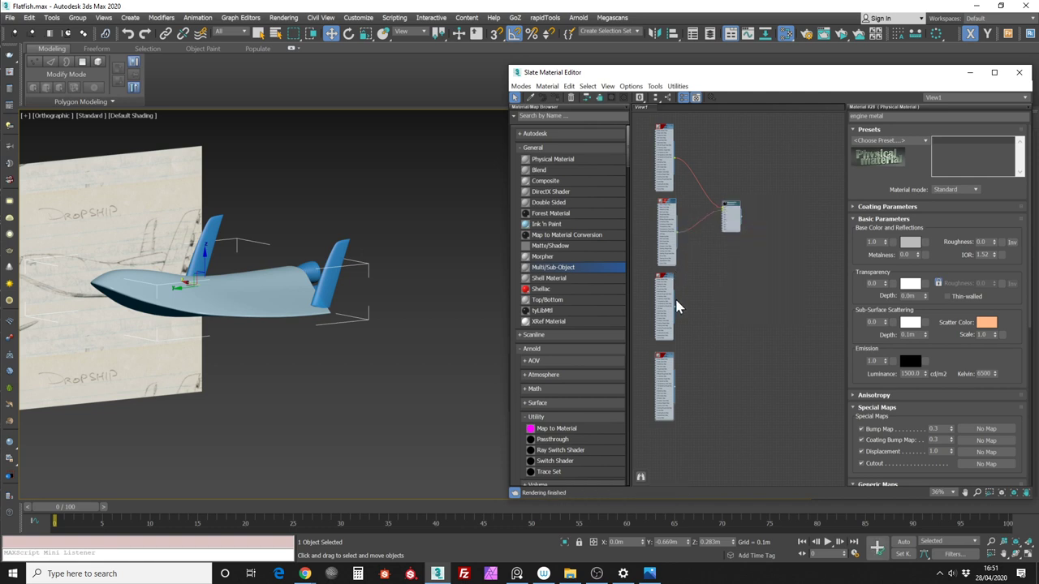
{"action": "left_click_drag", "start_coordinate": [676, 309], "coordinate": [732, 213]}
{"action": "left_click", "coordinate": [749, 241]}
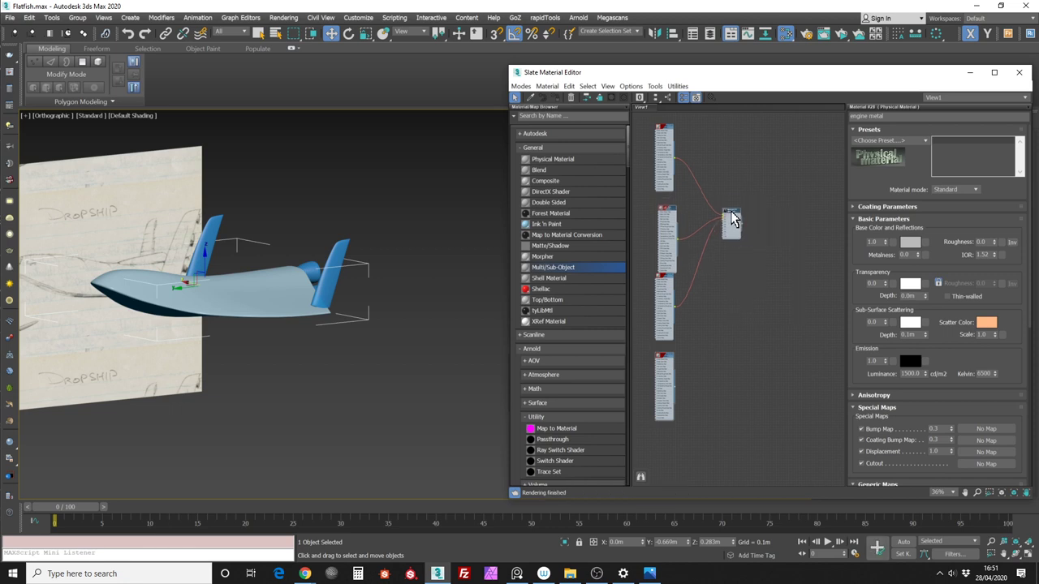
Darken the base color of the dark tiles material to a value of 0.038
{"action": "scroll", "coordinate": [696, 155], "scroll_direction": "up", "scroll_amount": 1}
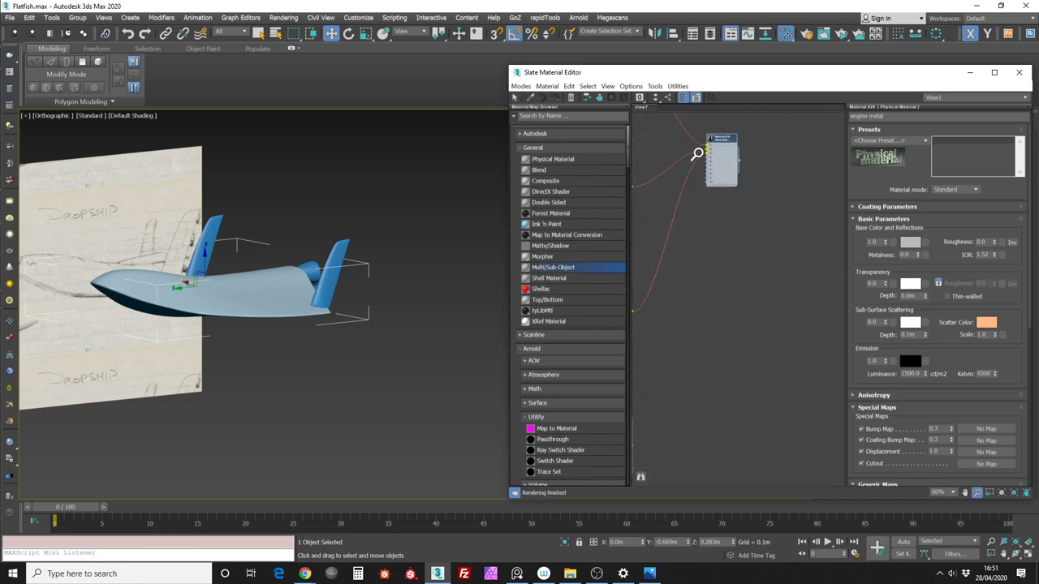
{"action": "left_click_drag", "start_coordinate": [727, 190], "coordinate": [274, 295]}
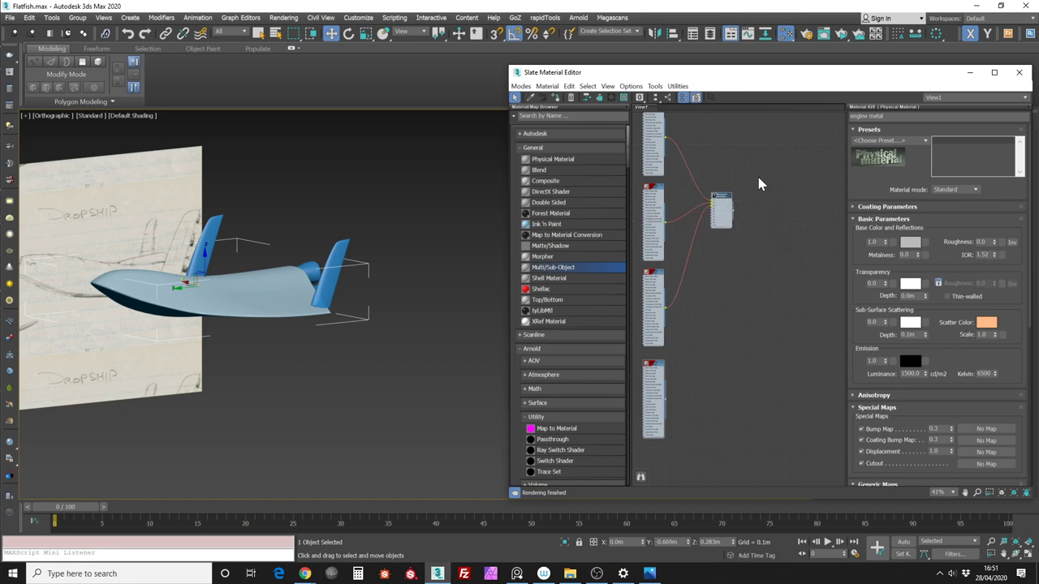
{"action": "middle_click_drag", "start_coordinate": [721, 162], "coordinate": [729, 203]}
{"action": "double_click", "coordinate": [661, 141]}
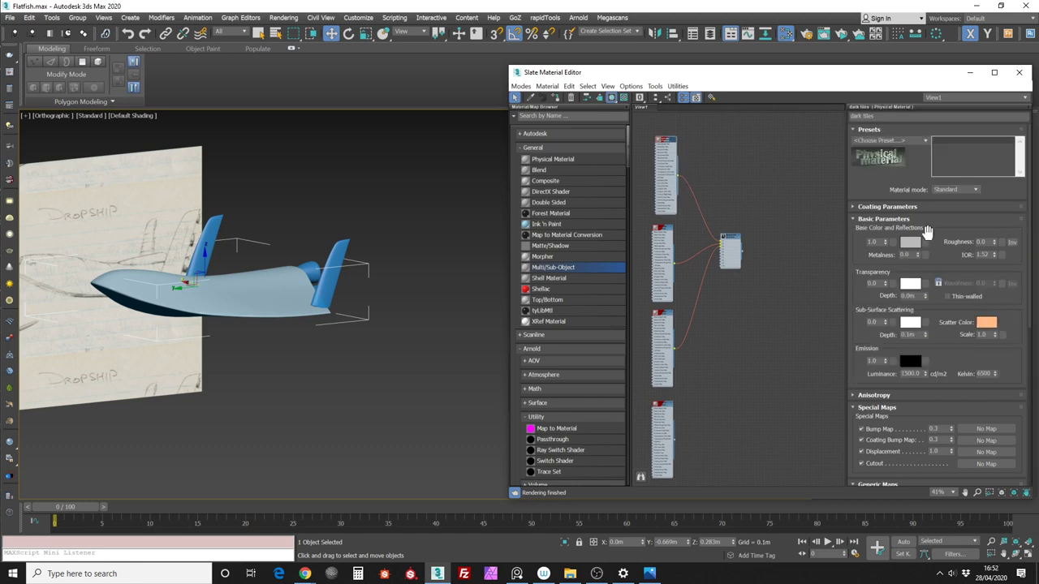
{"action": "left_click", "coordinate": [915, 247]}
{"action": "left_click_drag", "start_coordinate": [314, 127], "coordinate": [278, 123]}
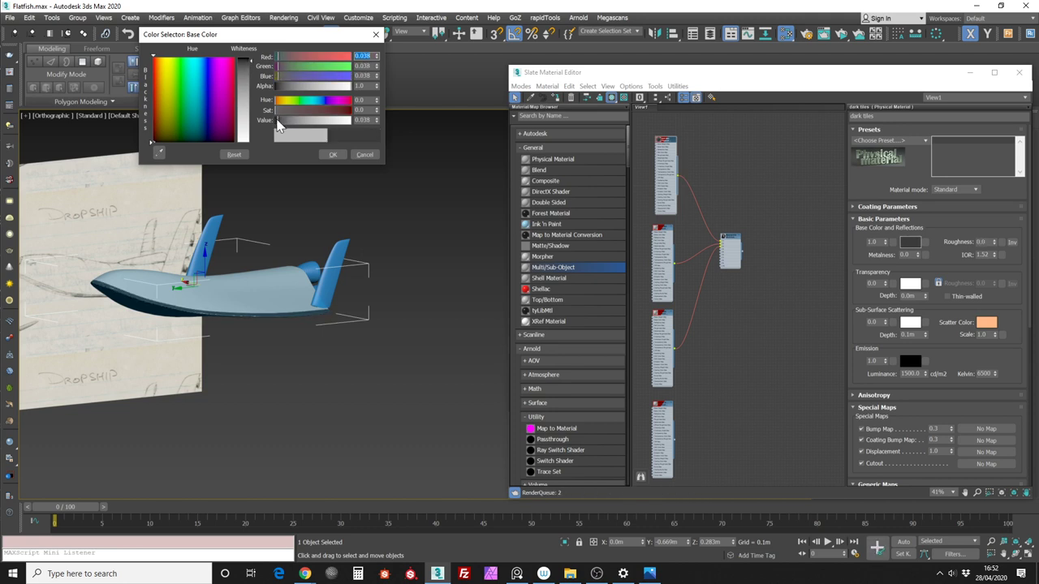
{"action": "left_click", "coordinate": [333, 154]}
Darken the base color of the dark Matt material to a value of 0.038
{"action": "middle_click_drag", "start_coordinate": [444, 255], "coordinate": [414, 263]}
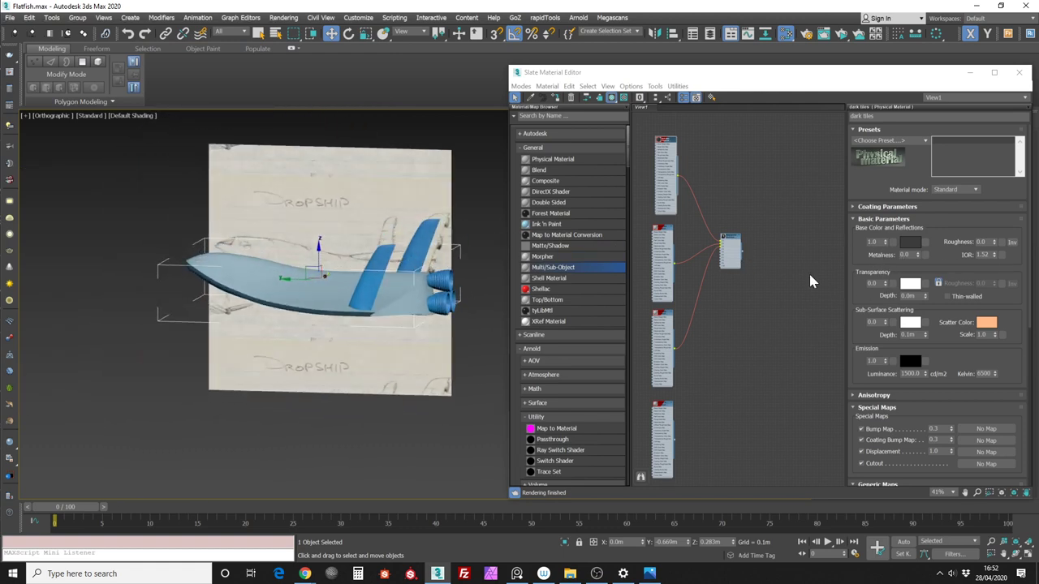
{"action": "left_click", "coordinate": [662, 319]}
{"action": "double_click", "coordinate": [661, 317]}
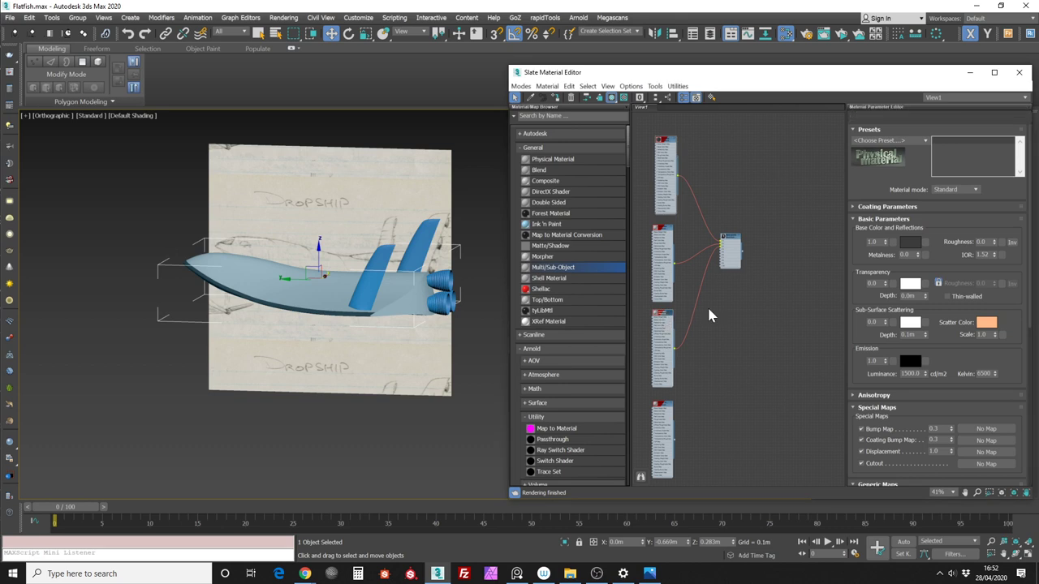
{"action": "left_click", "coordinate": [910, 243]}
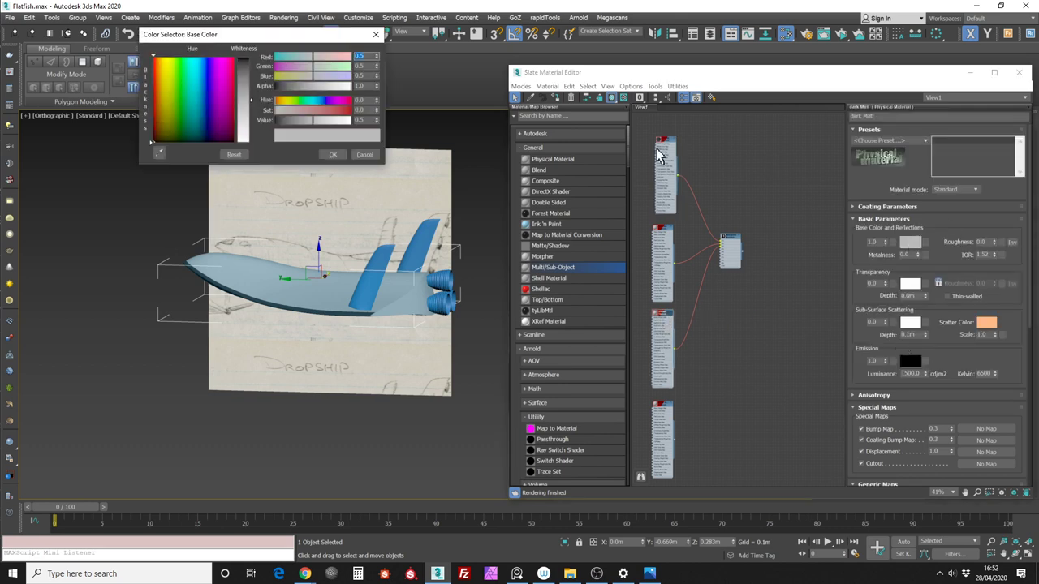
{"action": "left_click", "coordinate": [278, 122]}
{"action": "left_click_drag", "start_coordinate": [276, 122], "coordinate": [277, 121]}
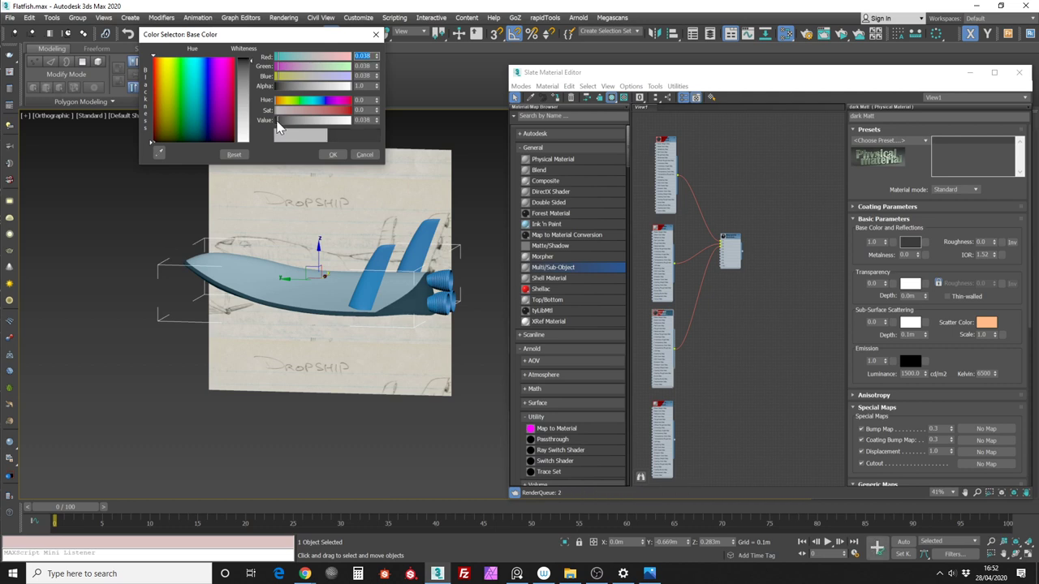
{"action": "left_click", "coordinate": [333, 155]}
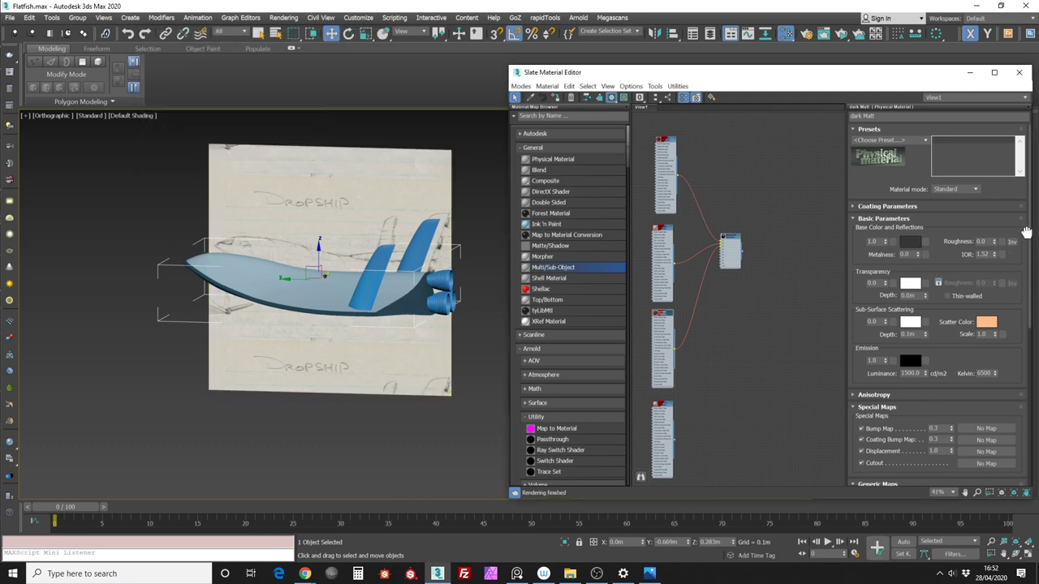
Set the roughness of the dark Matt material to 0.5
{"action": "mouse_move", "coordinate": [1031, 237]}
{"action": "left_mouse_down"}
{"action": "mouse_move", "coordinate": [1036, 347]}
{"action": "mouse_move", "coordinate": [1033, 247]}
{"action": "left_mouse_up"}
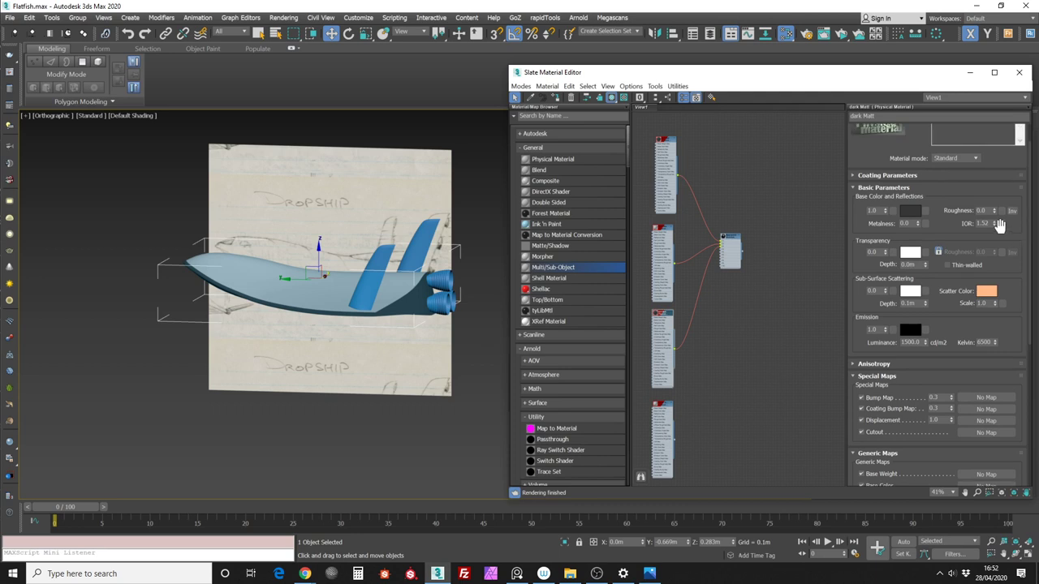
{"action": "left_click_drag", "start_coordinate": [990, 210], "coordinate": [943, 201]}
{"action": "key", "text": "BackSpace"}
{"action": "type", "text": "0.5"}
{"action": "key", "text": "Return"}
{"action": "middle_click_drag", "start_coordinate": [365, 409], "coordinate": [434, 418], "text": "alt"}
Move the dark tiles and Light Tiles nodes slightly upward to space out the material column
{"action": "middle_click_drag", "start_coordinate": [694, 159], "coordinate": [726, 188]}
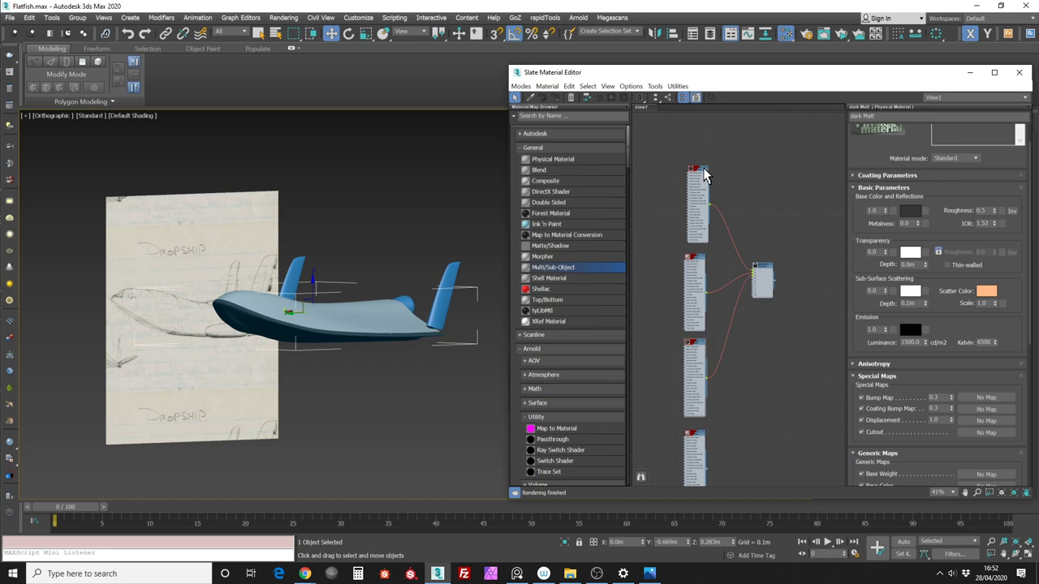
{"action": "left_click_drag", "start_coordinate": [703, 168], "coordinate": [699, 156]}
{"action": "left_click_drag", "start_coordinate": [699, 262], "coordinate": [693, 248]}
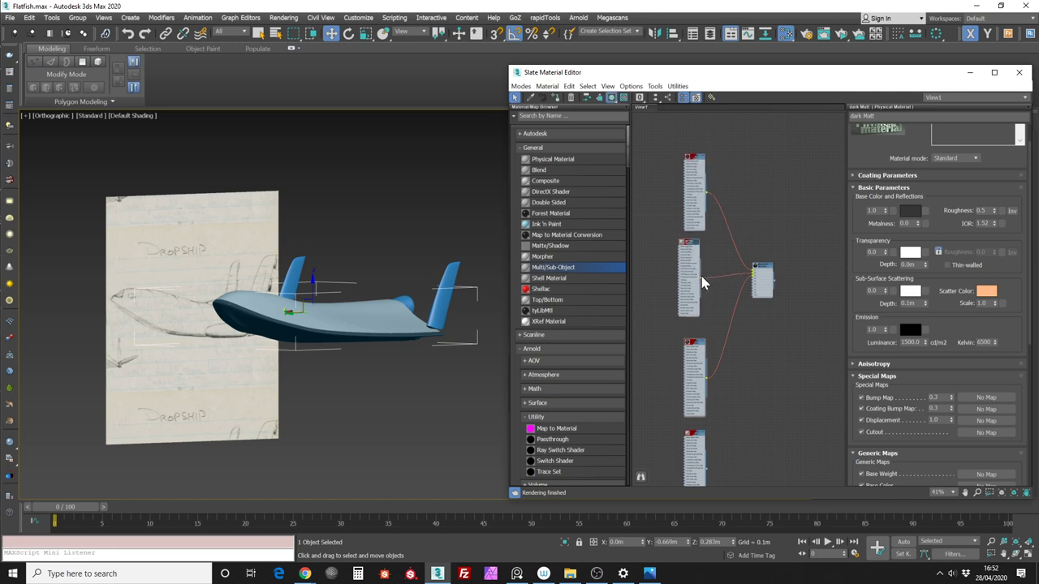
{"action": "middle_click_drag", "start_coordinate": [485, 291], "coordinate": [504, 242], "text": "alt"}
Set the engine metal material's metalness to 1.0 and its roughness to 0.3
{"action": "middle_click_drag", "start_coordinate": [709, 390], "coordinate": [747, 318]}
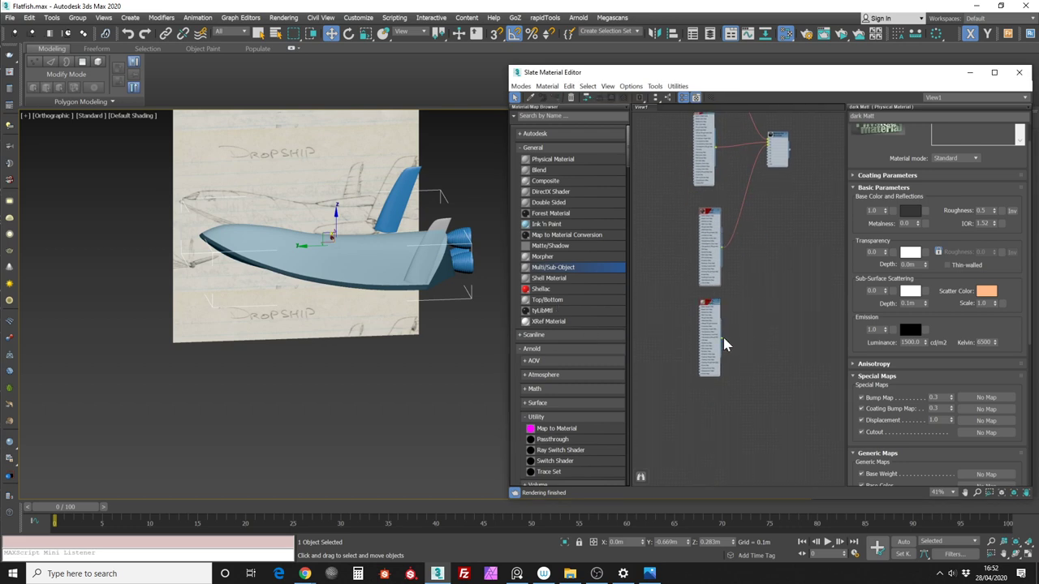
{"action": "middle_click_drag", "start_coordinate": [505, 297], "coordinate": [482, 323], "text": "alt"}
{"action": "left_click", "coordinate": [736, 303]}
{"action": "double_click", "coordinate": [713, 307]}
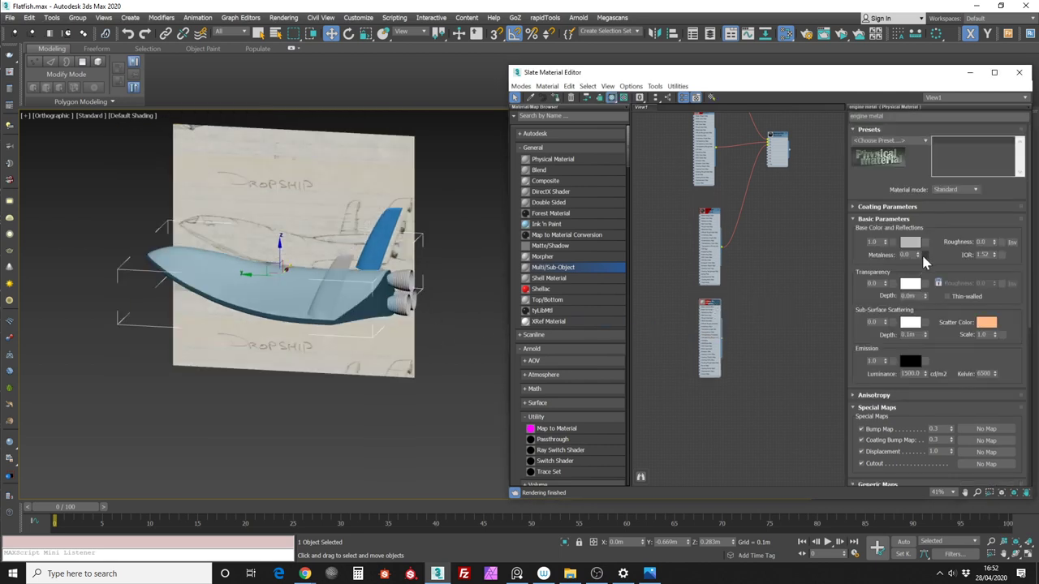
{"action": "left_click_drag", "start_coordinate": [917, 254], "coordinate": [908, 225]}
{"action": "left_click_drag", "start_coordinate": [996, 243], "coordinate": [992, 228]}
{"action": "middle_click_drag", "start_coordinate": [421, 318], "coordinate": [476, 304], "text": "alt"}
{"action": "left_click", "coordinate": [475, 304]}
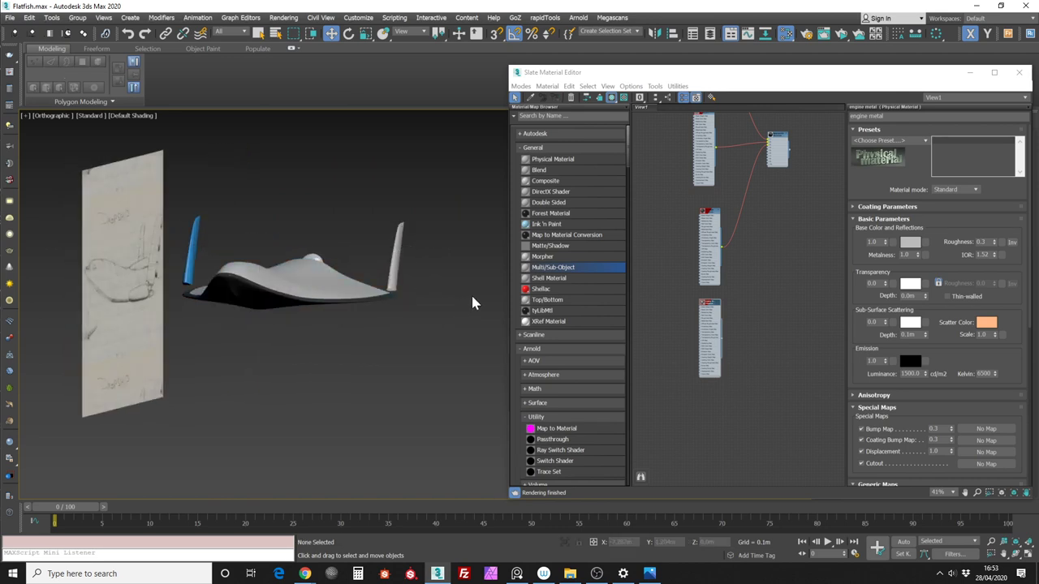
Assign the Light Tiles material to the dropship's remaining blue tail fin
{"action": "middle_click_drag", "start_coordinate": [693, 223], "coordinate": [710, 337]}
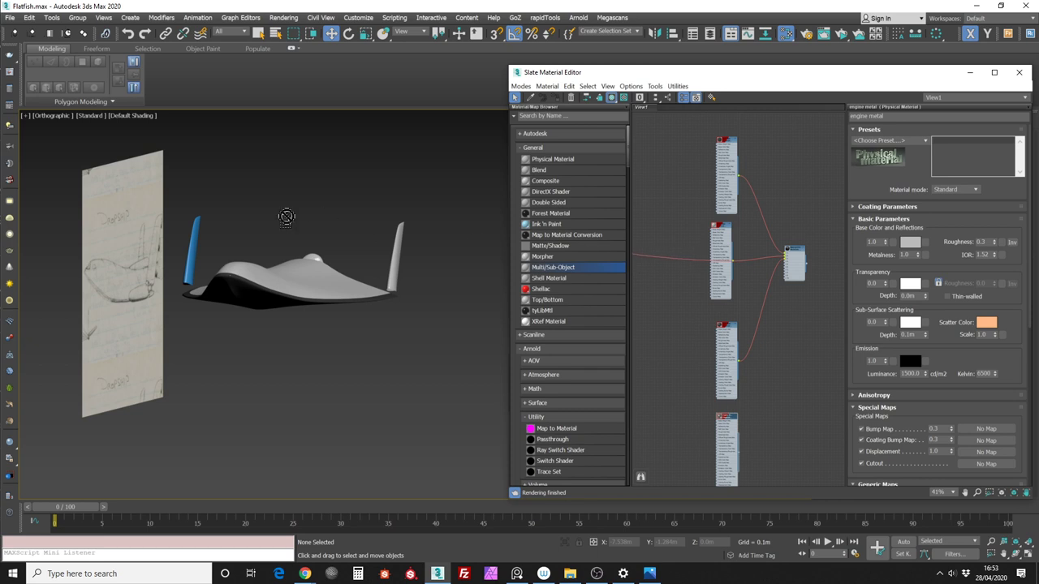
{"action": "left_click_drag", "start_coordinate": [195, 232], "coordinate": [197, 232]}
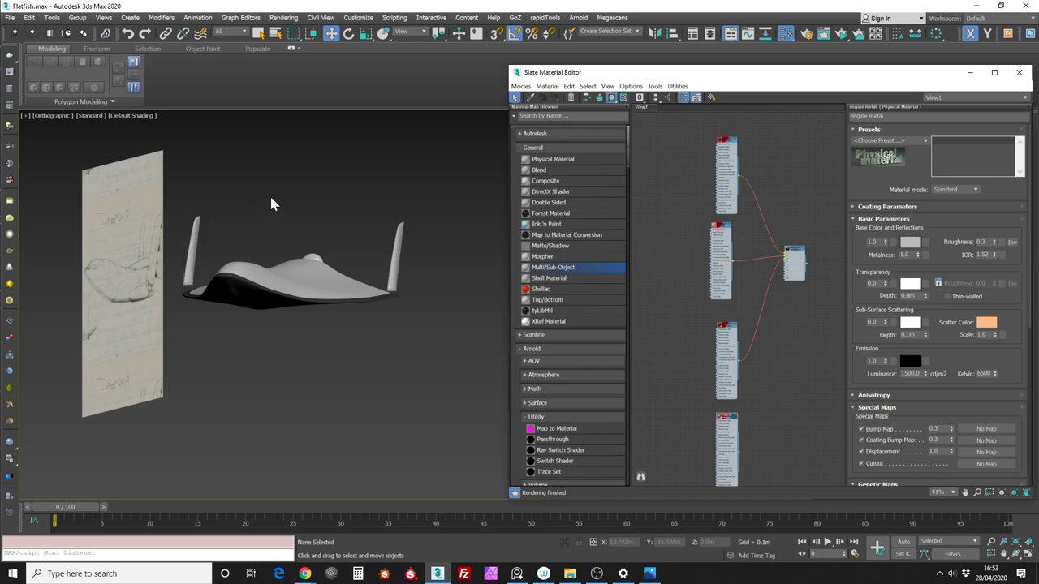
{"action": "left_click", "coordinate": [271, 205]}
{"action": "key", "text": "shift+z"}
{"action": "key", "text": "shift+z"}
{"action": "middle_click_drag", "start_coordinate": [358, 177], "coordinate": [301, 211], "text": "alt"}
Open the environment settings and the map choices for the environment map, collapsing the Arnold and Environment map groups
{"action": "mouse_move", "coordinate": [889, 82]}
{"action": "left_mouse_down"}
{"action": "mouse_move", "coordinate": [863, 80]}
{"action": "mouse_move", "coordinate": [878, 80]}
{"action": "left_mouse_up"}
{"action": "mouse_move", "coordinate": [431, 193]}
{"action": "middle_mouse_down", "text": "alt"}
{"action": "mouse_move", "coordinate": [413, 189]}
{"action": "mouse_move", "coordinate": [420, 181]}
{"action": "middle_mouse_up", "text": "alt"}
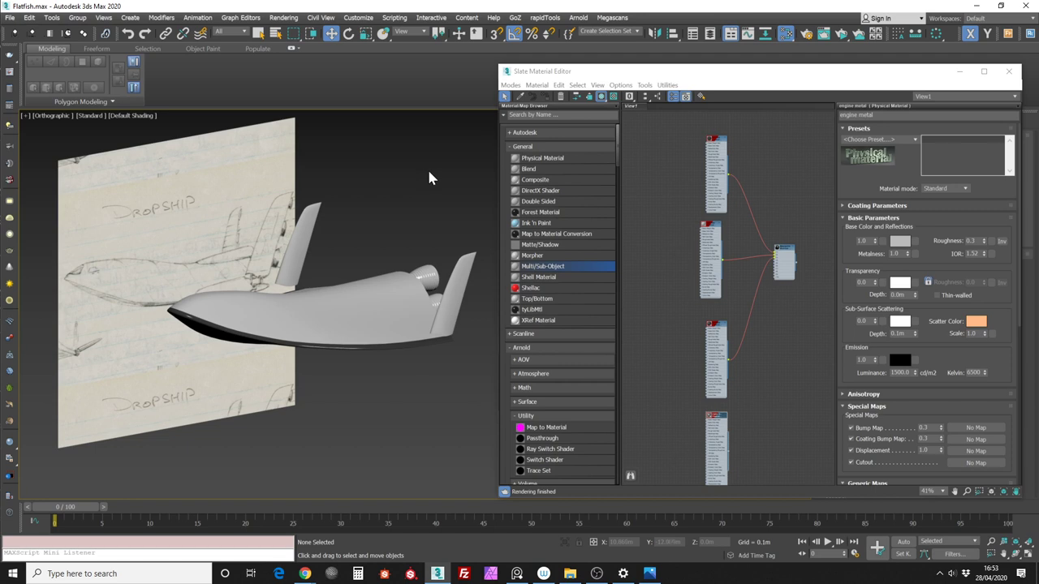
{"action": "key", "text": "8"}
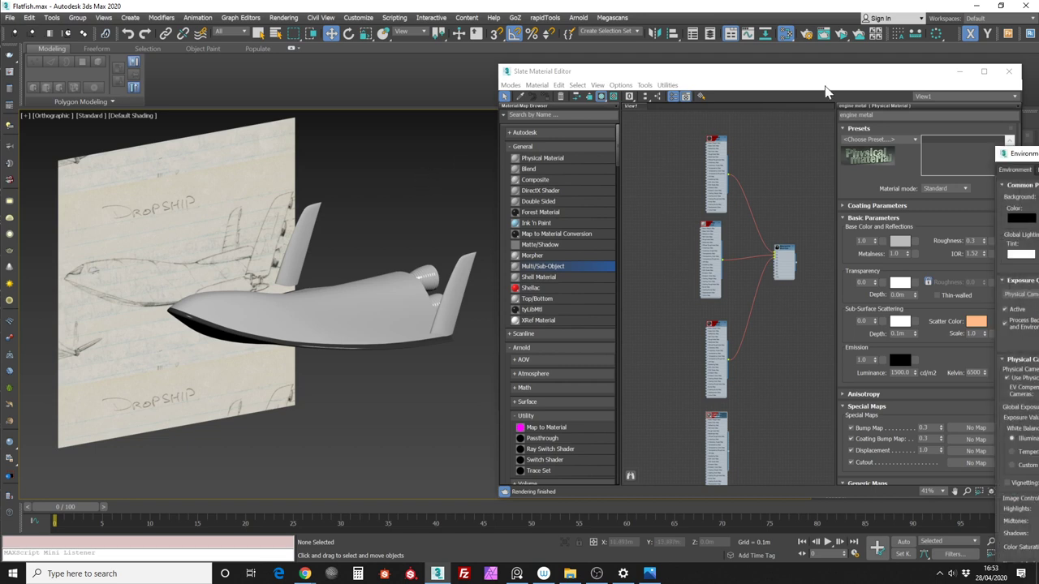
{"action": "left_click_drag", "start_coordinate": [1015, 152], "coordinate": [319, 95]}
{"action": "left_click", "coordinate": [411, 162]}
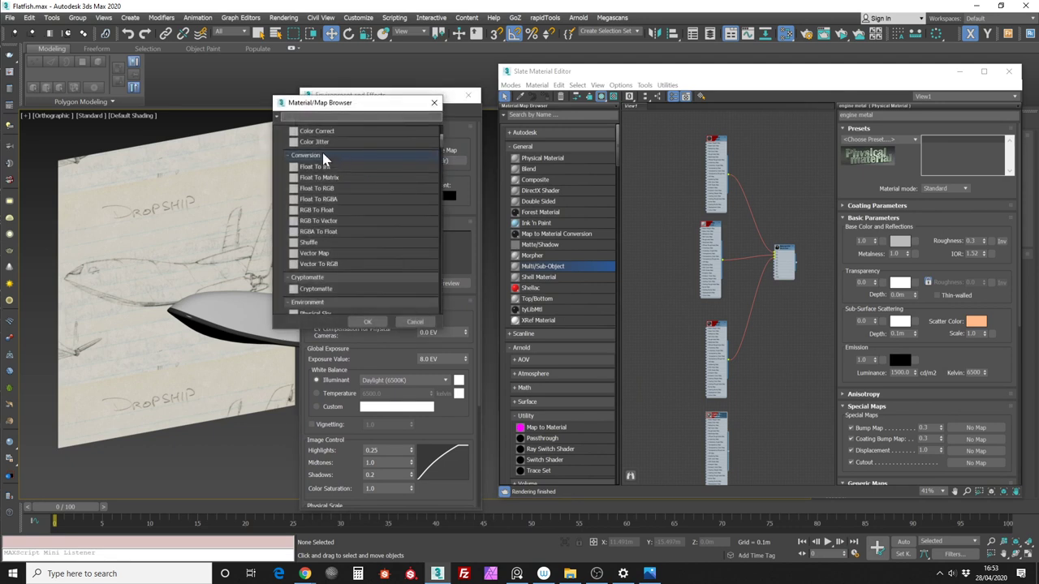
{"action": "mouse_move", "coordinate": [442, 137]}
{"action": "left_mouse_down"}
{"action": "mouse_move", "coordinate": [449, 142]}
{"action": "mouse_move", "coordinate": [451, 130]}
{"action": "left_mouse_up"}
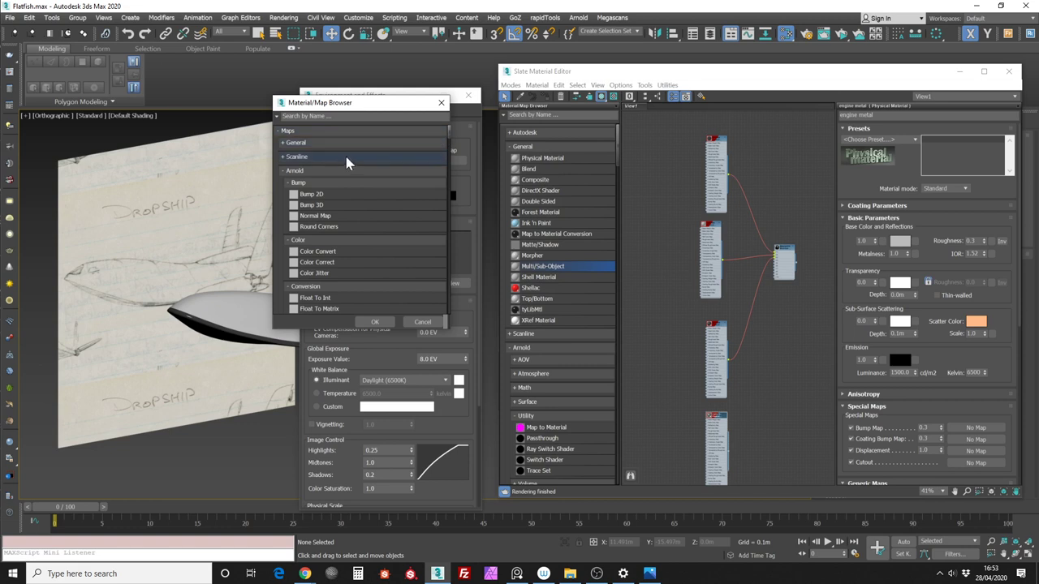
{"action": "left_click", "coordinate": [322, 172]}
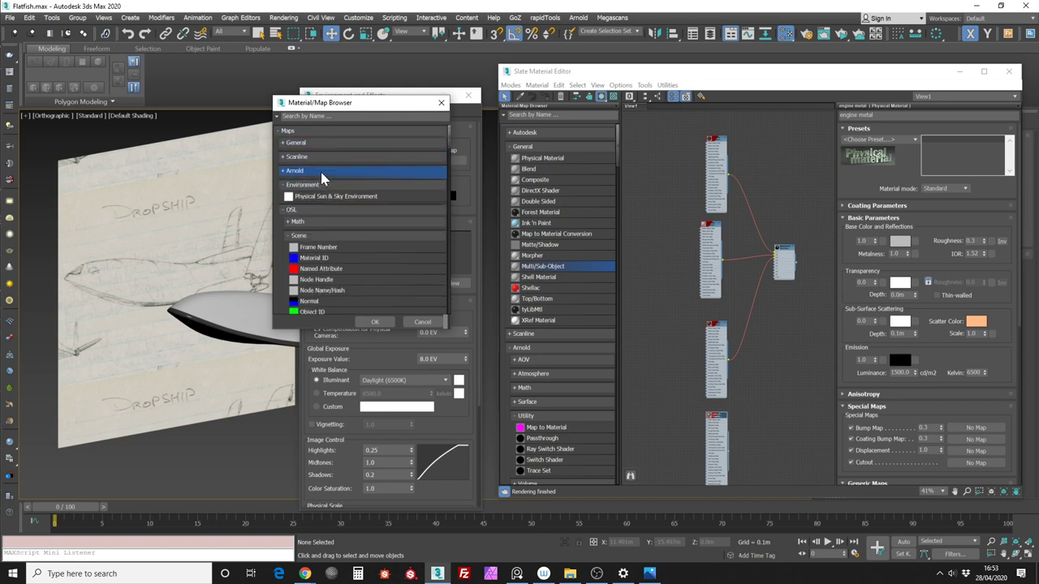
{"action": "left_click", "coordinate": [315, 185]}
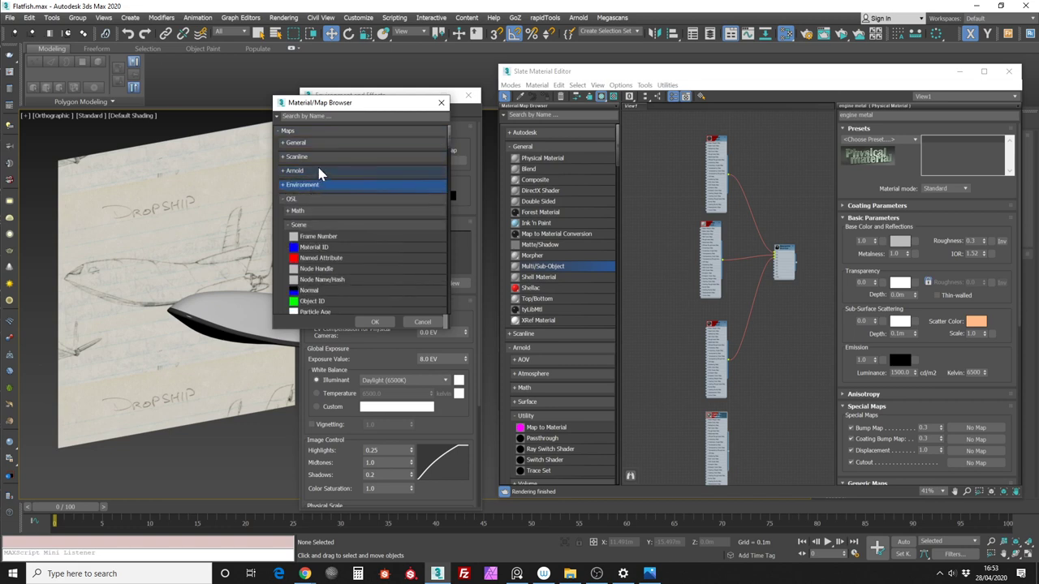
Switch to the HDRI Haven site in the browser, look through its Studio category, and return to 3ds Max
{"action": "key", "text": "alt+Tab"}
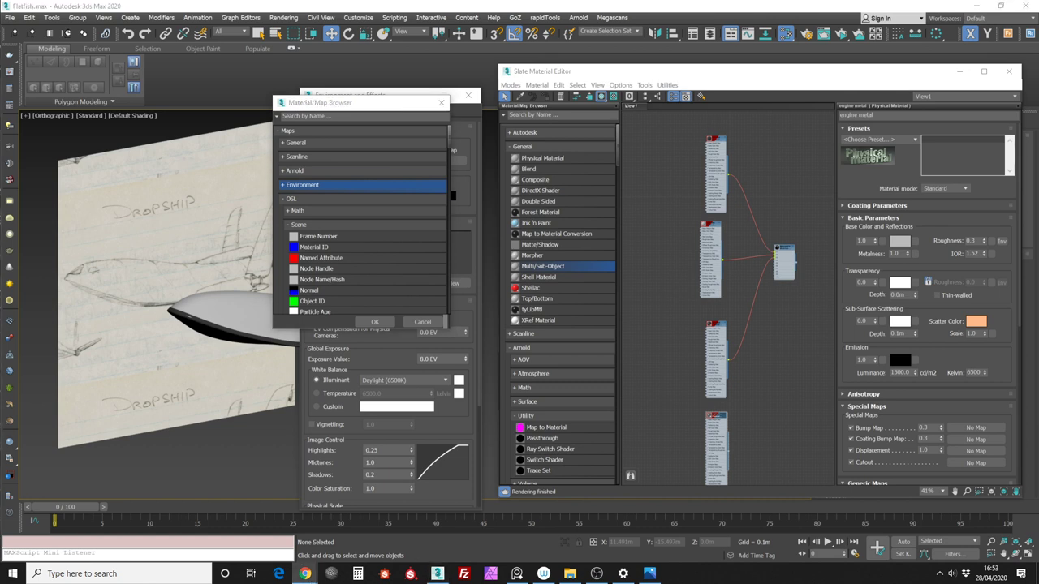
{"action": "left_click_drag", "start_coordinate": [1038, 48], "coordinate": [408, 108]}
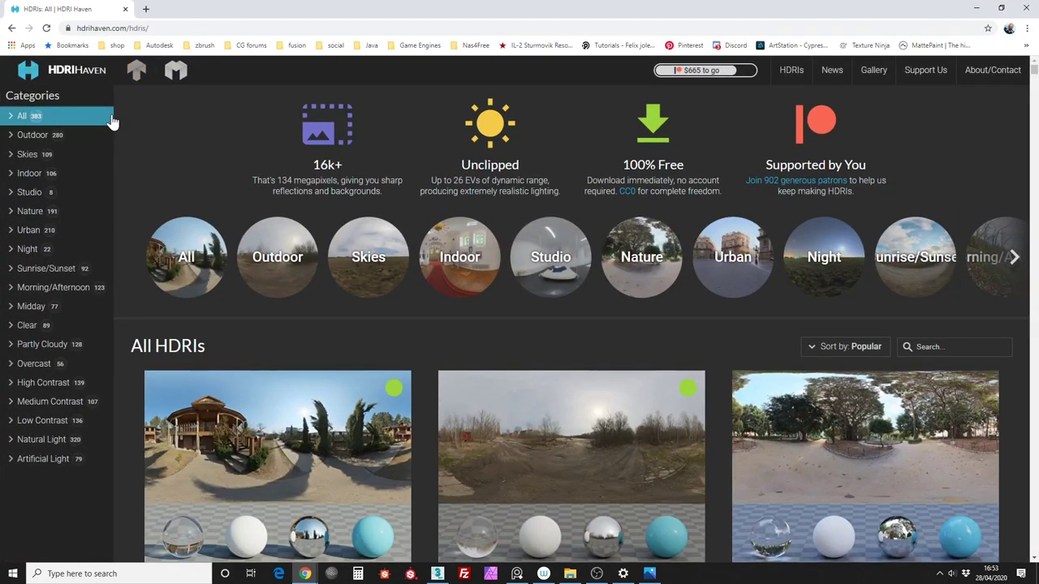
{"action": "left_click", "coordinate": [33, 195]}
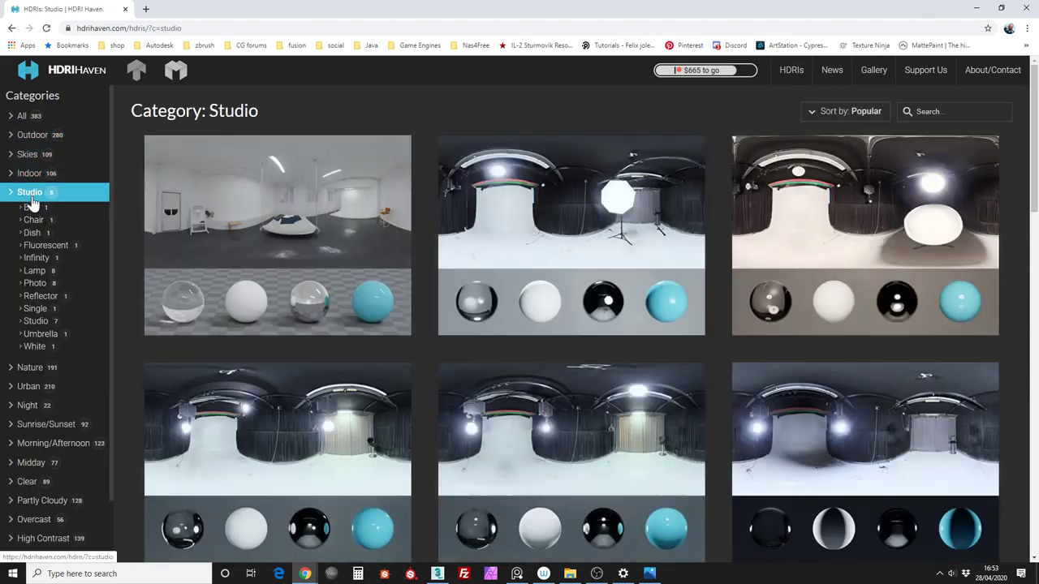
{"action": "left_click_drag", "start_coordinate": [1031, 97], "coordinate": [1033, 165]}
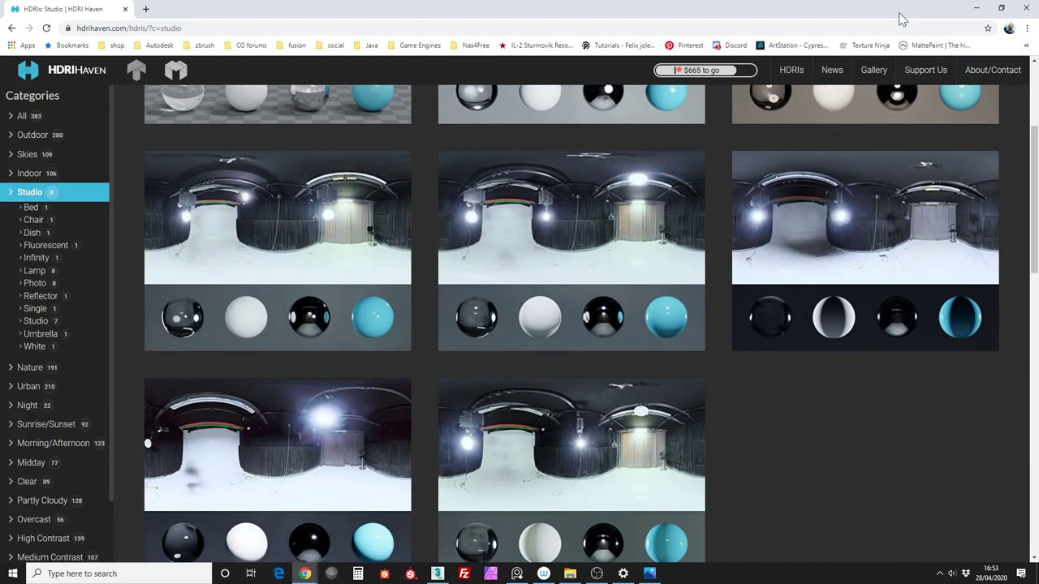
{"action": "left_click", "coordinate": [976, 8]}
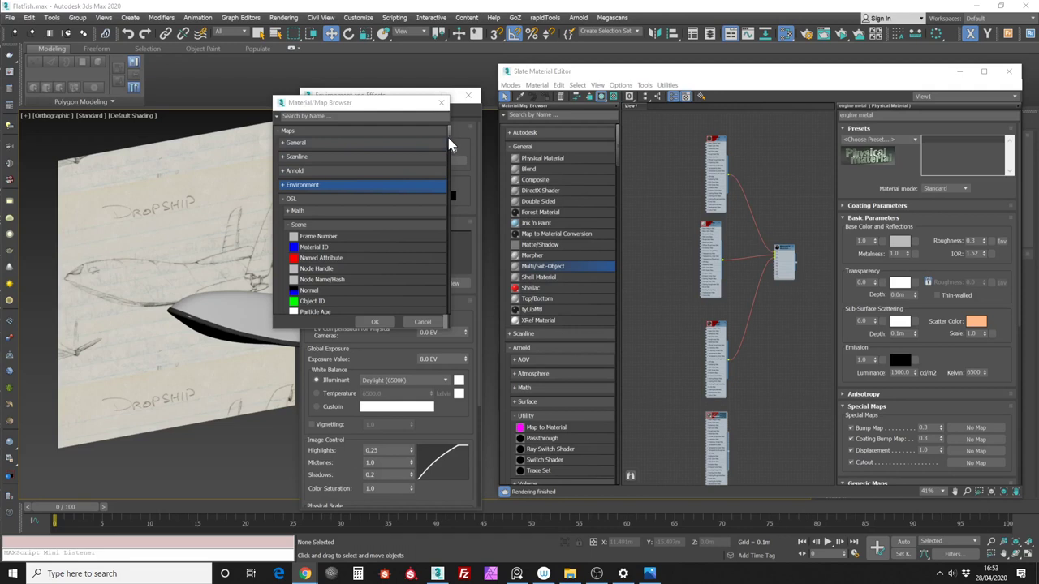
Choose Bitmap from the General maps as the environment map type
{"action": "scroll", "coordinate": [454, 152], "scroll_direction": "down", "scroll_amount": 3}
{"action": "scroll", "coordinate": [454, 152], "scroll_direction": "up", "scroll_amount": 3}
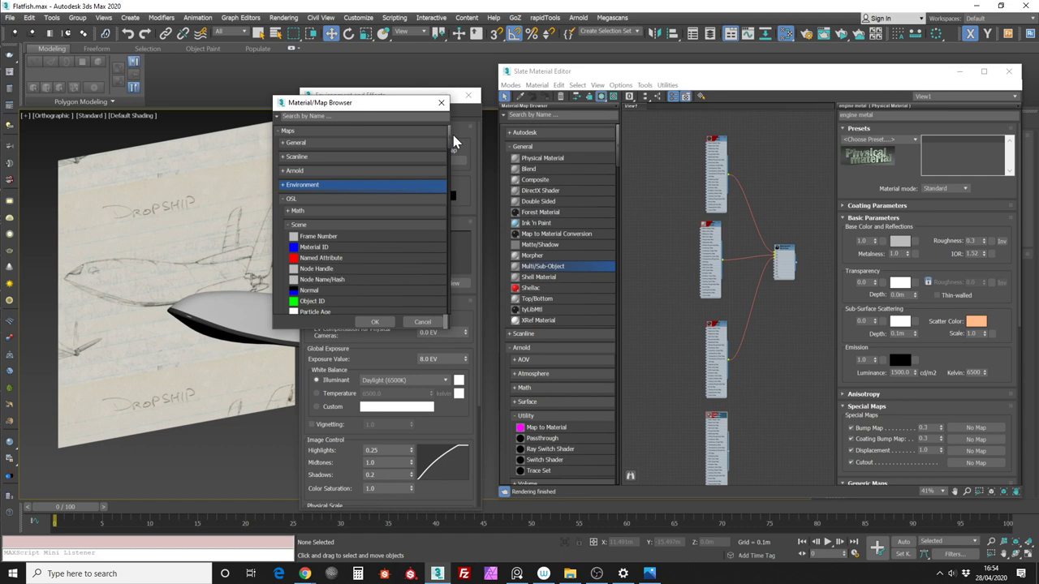
{"action": "left_click", "coordinate": [388, 144]}
{"action": "double_click", "coordinate": [344, 165]}
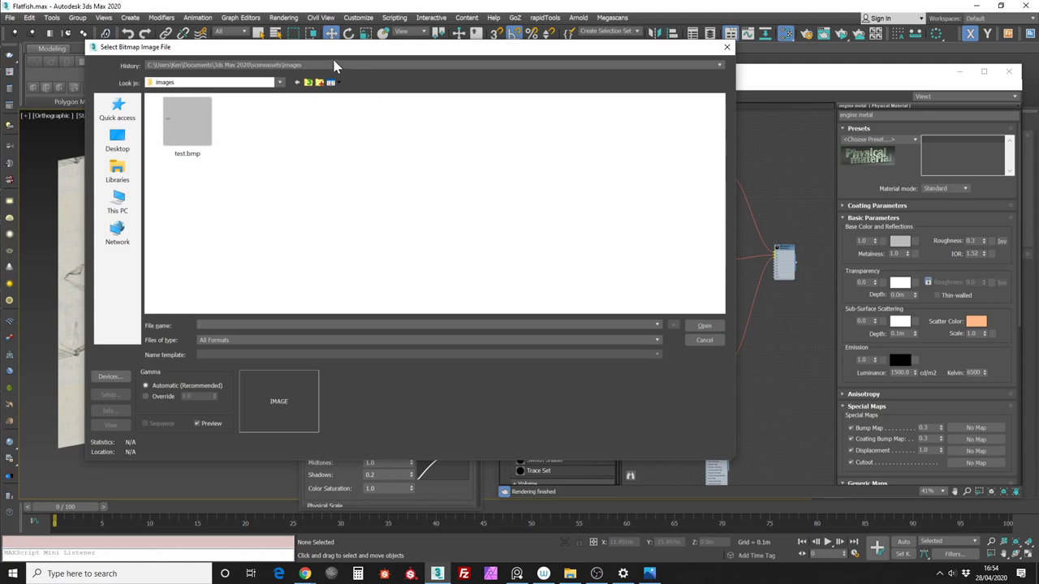
Load studio_small_03_1k.hdr from the HdriHaven folder as the environment map, stored as Real Pixels (32 bpp)
{"action": "left_click", "coordinate": [325, 65]}
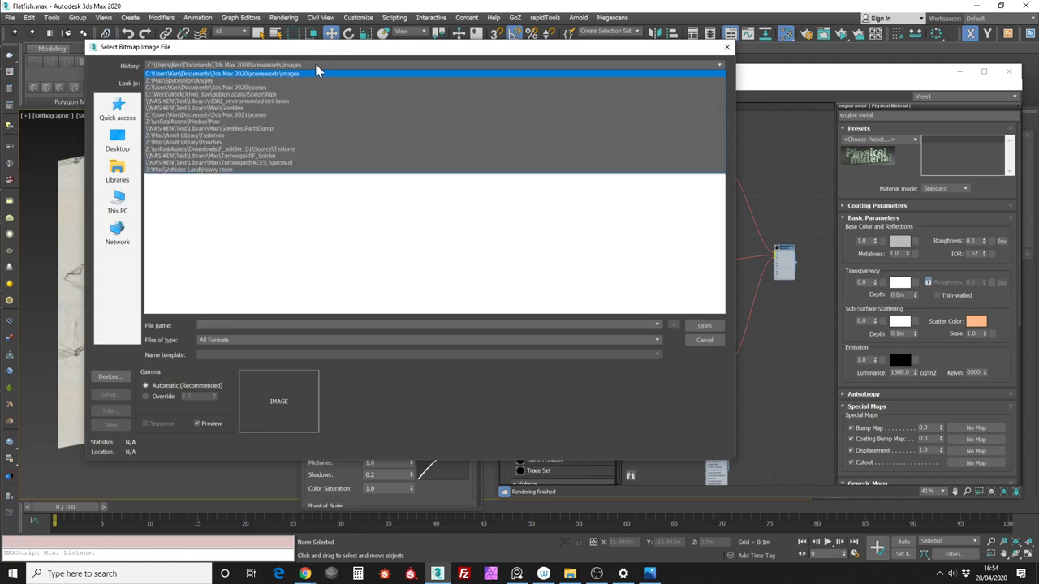
{"action": "left_click", "coordinate": [286, 101]}
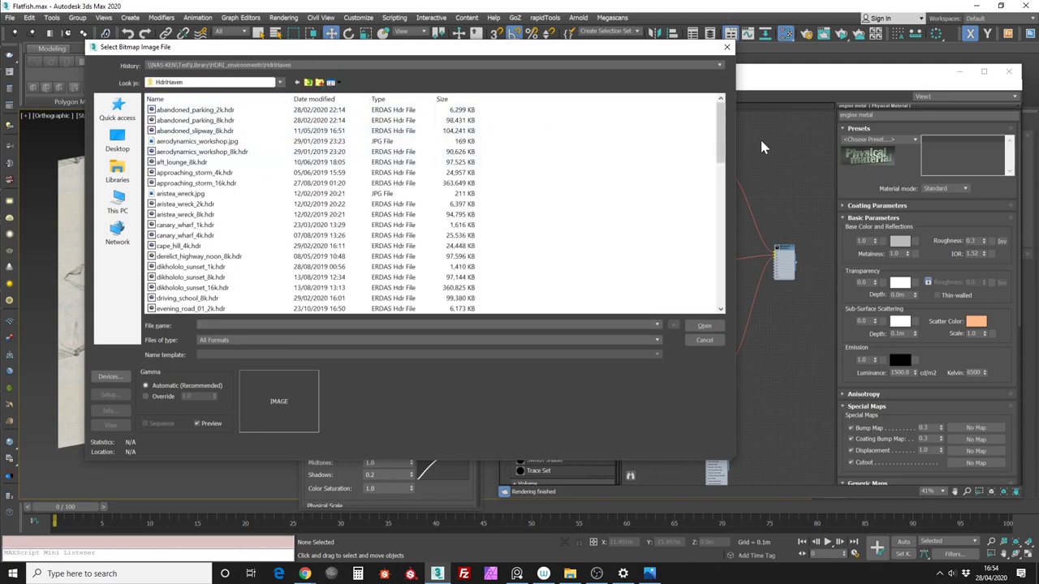
{"action": "left_click_drag", "start_coordinate": [719, 136], "coordinate": [718, 254]}
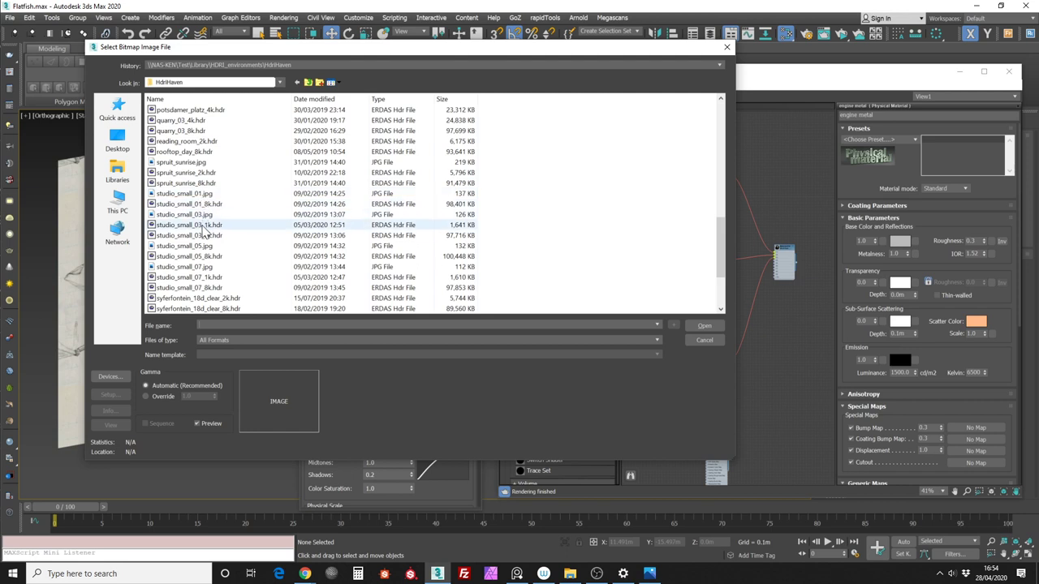
{"action": "left_click", "coordinate": [195, 227]}
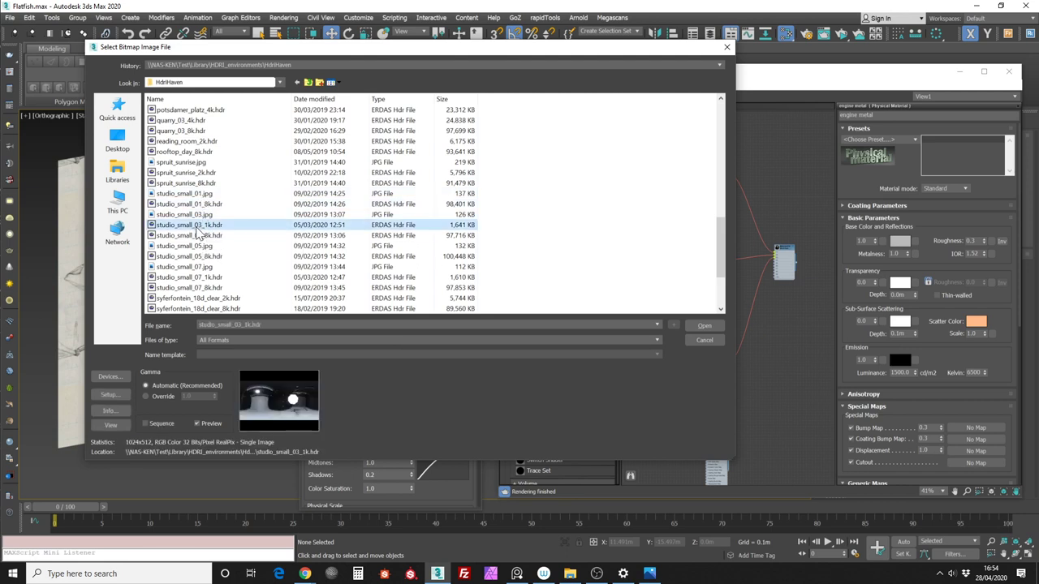
{"action": "left_click", "coordinate": [703, 326]}
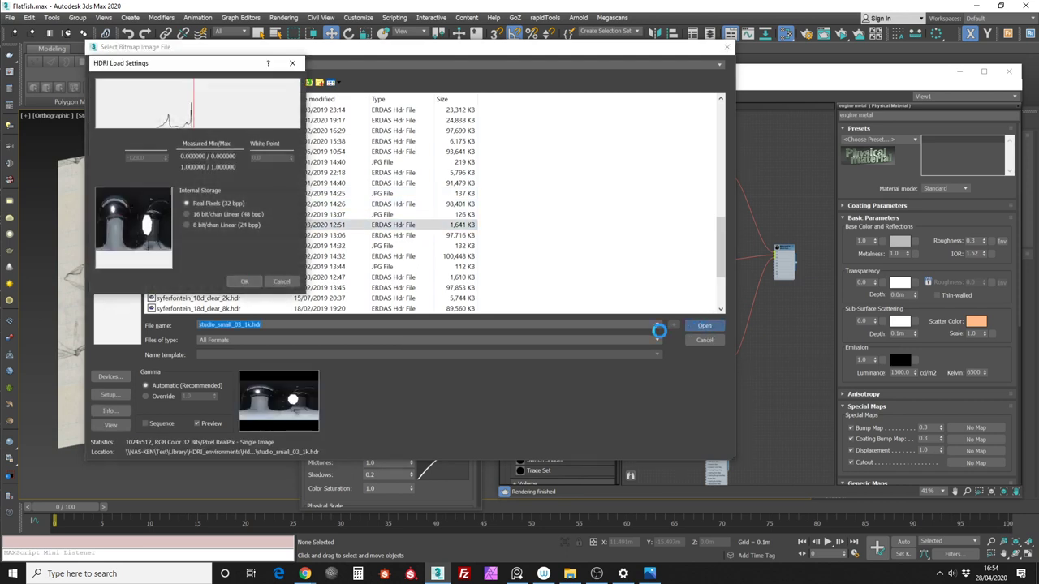
{"action": "left_click", "coordinate": [244, 282]}
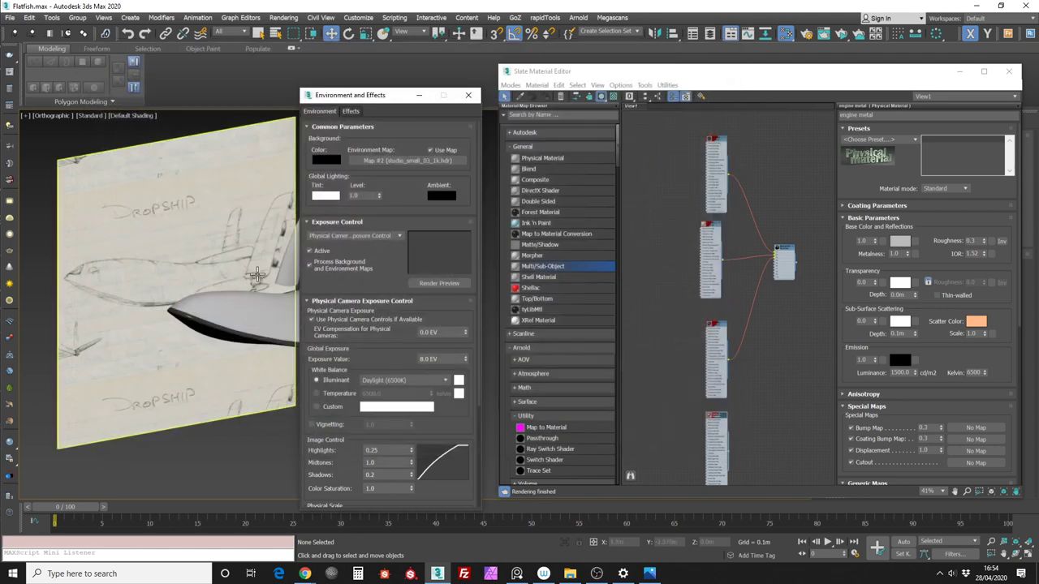
Minimize the Slate Material Editor and the environment settings, and show the Layer Explorer with the default layer expanded
{"action": "left_click_drag", "start_coordinate": [396, 99], "coordinate": [733, 90]}
{"action": "middle_click_drag", "start_coordinate": [410, 151], "coordinate": [303, 167], "text": "alt"}
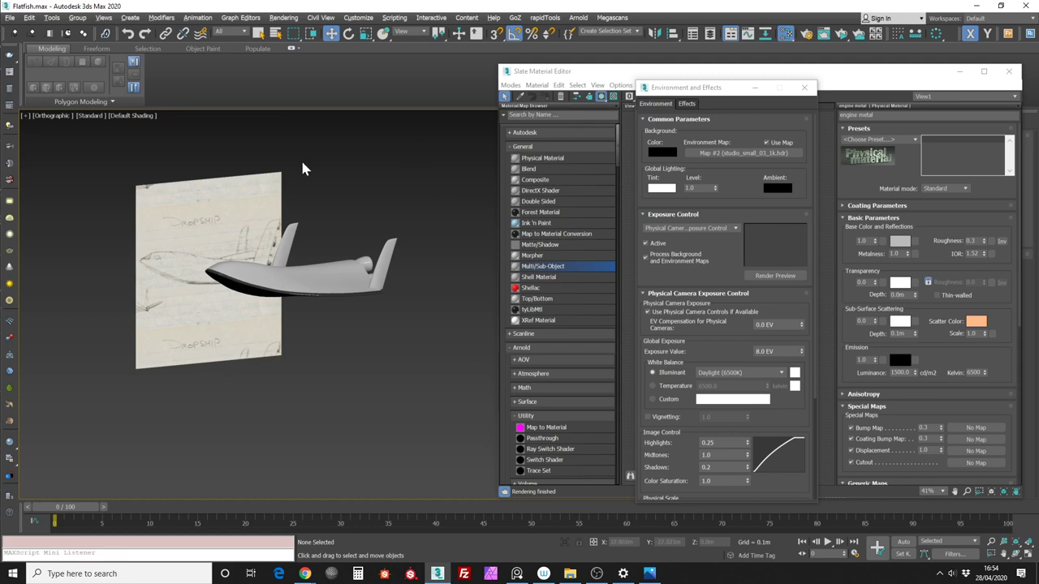
{"action": "left_click", "coordinate": [264, 181]}
{"action": "left_click", "coordinate": [960, 71]}
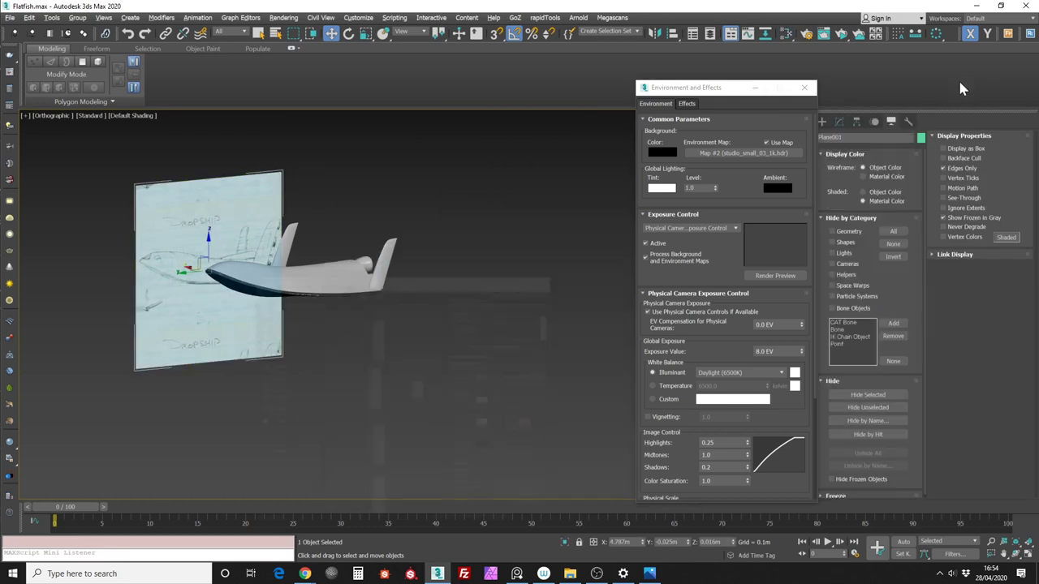
{"action": "left_click", "coordinate": [756, 88]}
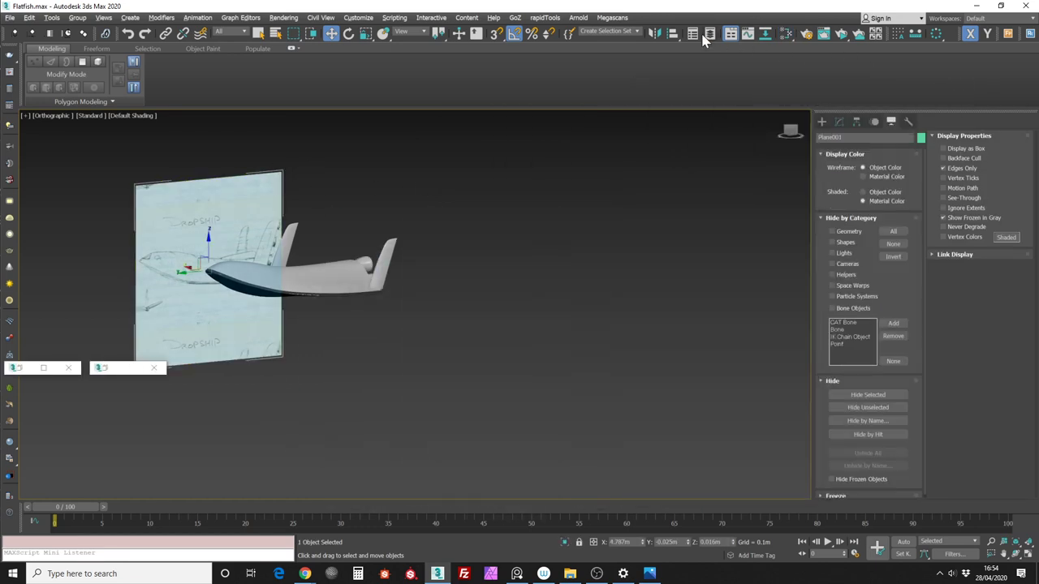
{"action": "middle_click_drag", "start_coordinate": [503, 161], "coordinate": [546, 168]}
{"action": "left_click", "coordinate": [33, 154]}
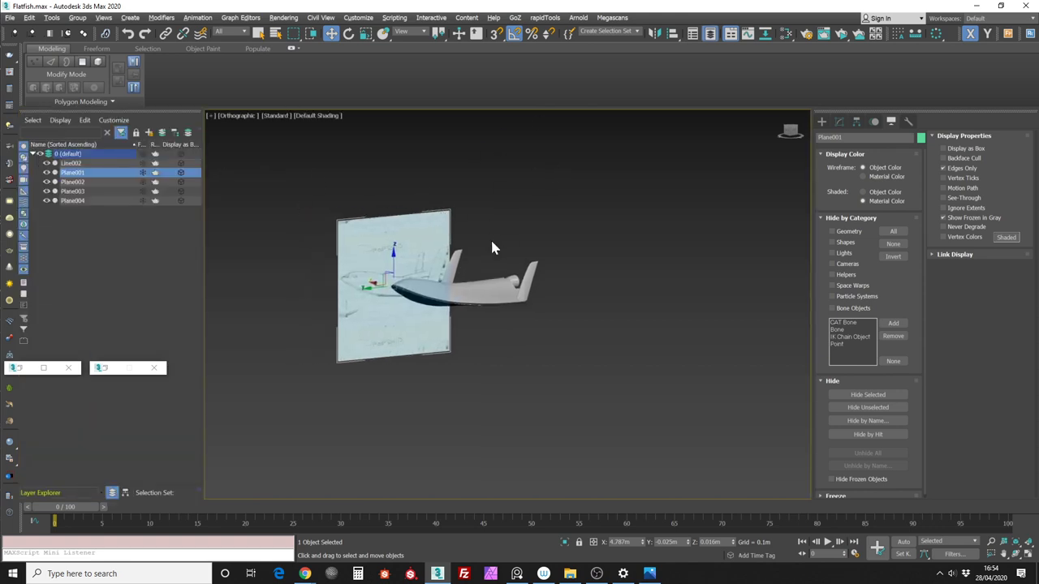
Put every object except the sketch reference plane into a new layer named Flatfish, and hide the default layer
{"action": "left_click", "coordinate": [466, 180]}
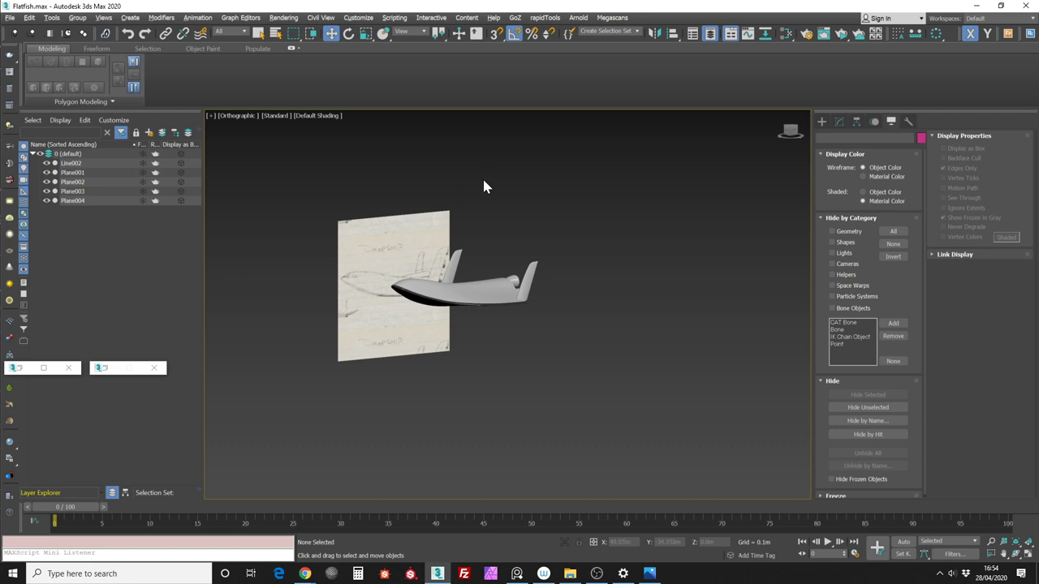
{"action": "key", "text": "ctrl+a"}
{"action": "left_click", "coordinate": [362, 217], "text": "alt"}
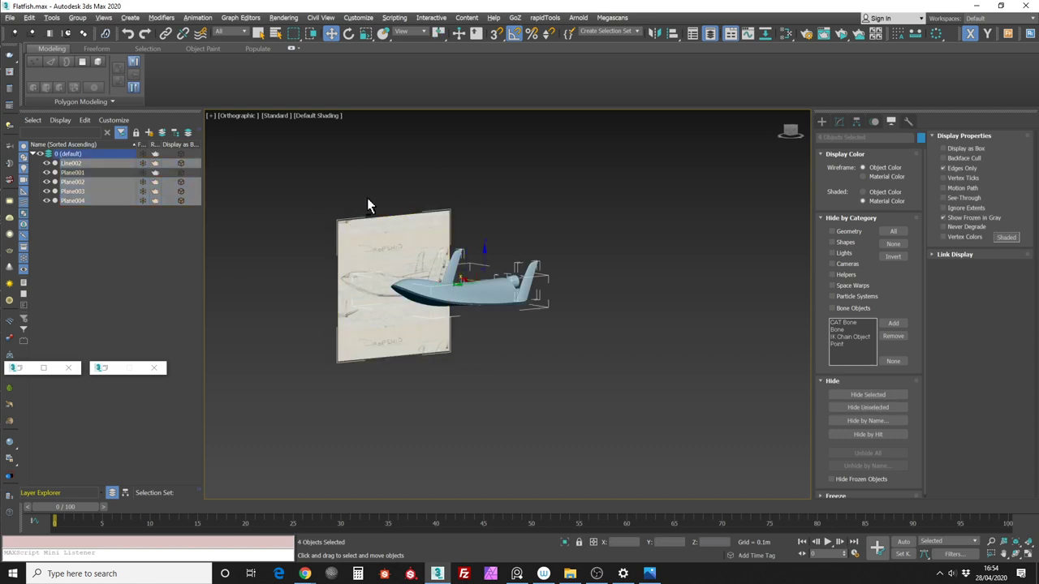
{"action": "left_click", "coordinate": [149, 133]}
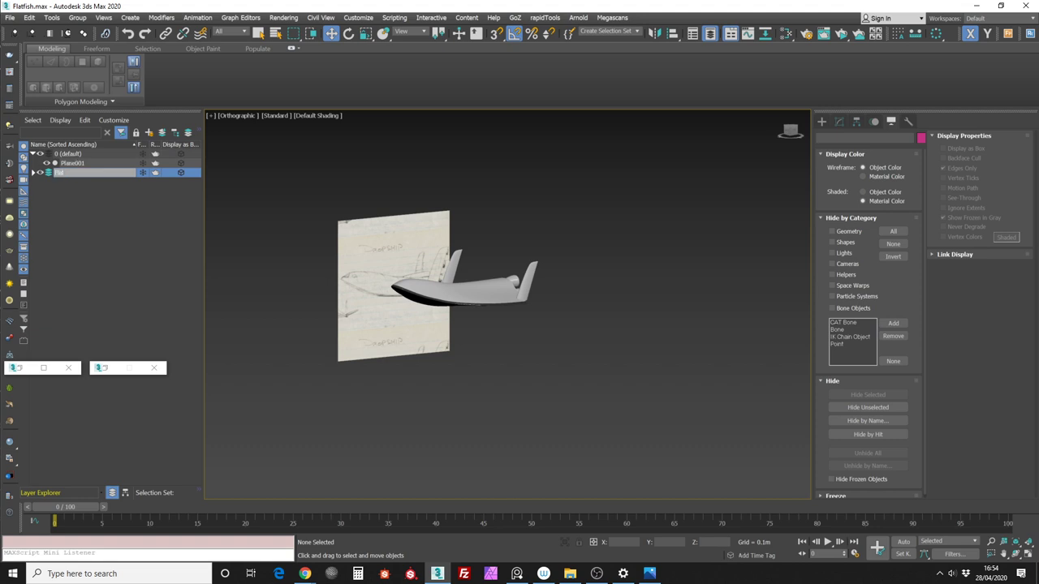
{"action": "left_click", "coordinate": [128, 219]}
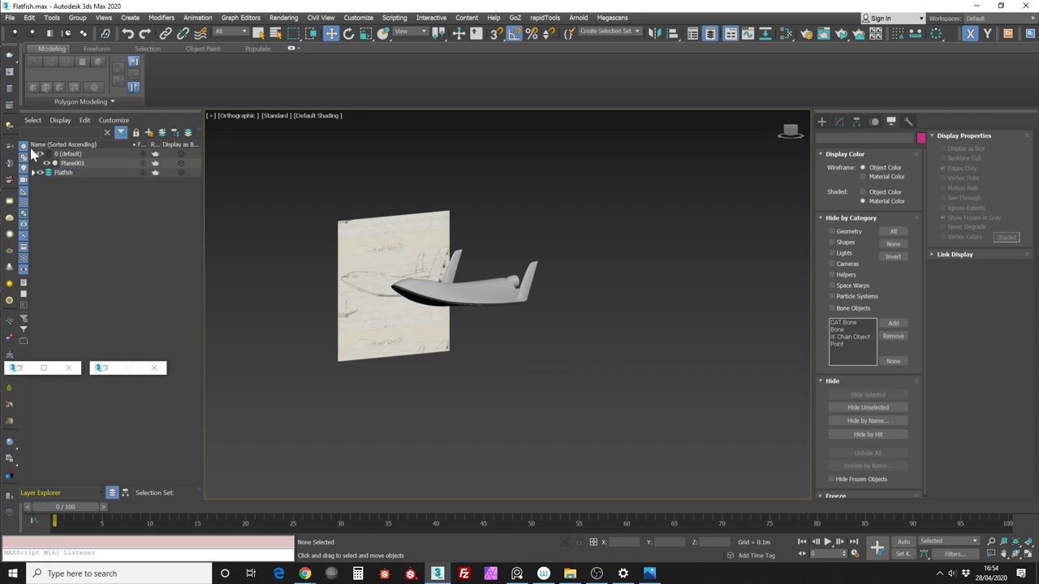
{"action": "left_click", "coordinate": [40, 154]}
Set the viewport quality to High Quality and inspect the dropship hull from a lower angle
{"action": "scroll", "coordinate": [580, 211], "scroll_direction": "up", "scroll_amount": 5}
{"action": "middle_click_drag", "start_coordinate": [603, 225], "coordinate": [563, 211]}
{"action": "left_click", "coordinate": [244, 116]}
{"action": "left_click", "coordinate": [275, 115]}
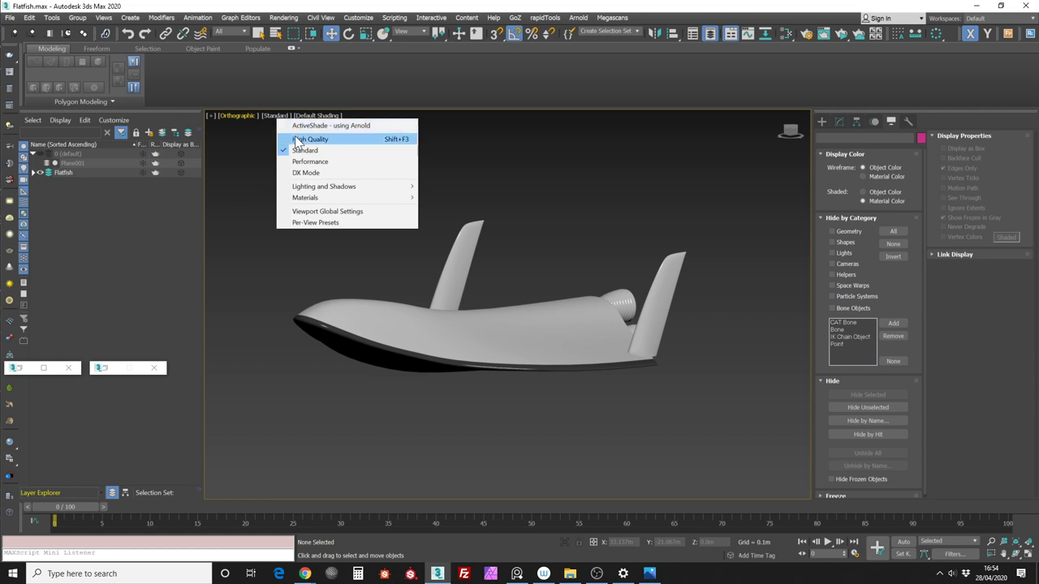
{"action": "left_click", "coordinate": [295, 139]}
{"action": "middle_click_drag", "start_coordinate": [451, 180], "coordinate": [431, 177], "text": "alt"}
{"action": "key", "text": "z"}
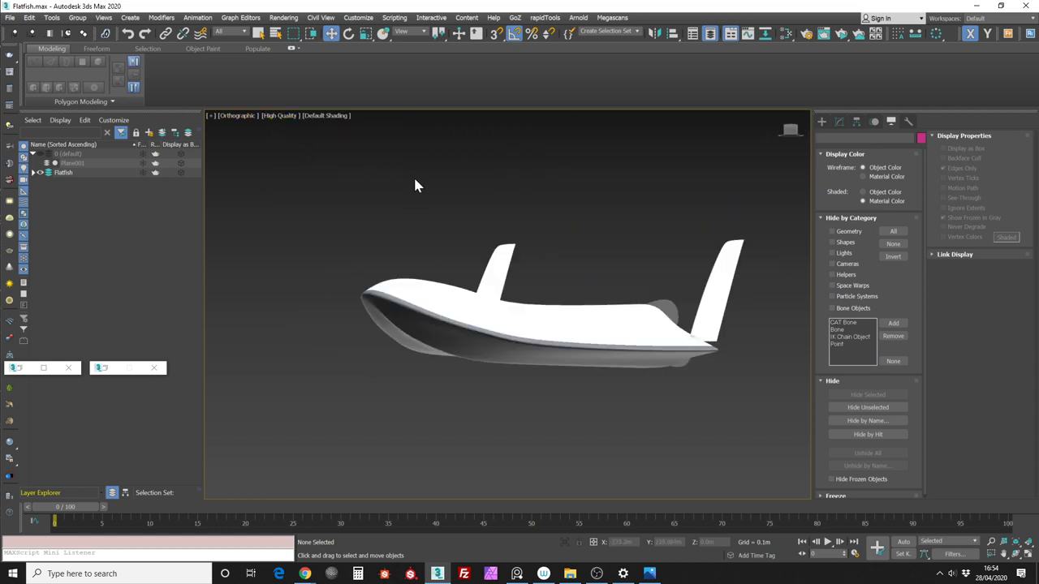
{"action": "left_click", "coordinate": [602, 315]}
{"action": "middle_click_drag", "start_coordinate": [595, 255], "coordinate": [550, 238], "text": "alt"}
Set the viewport background to show the environment and check the hull's reflections
{"action": "left_click", "coordinate": [284, 116]}
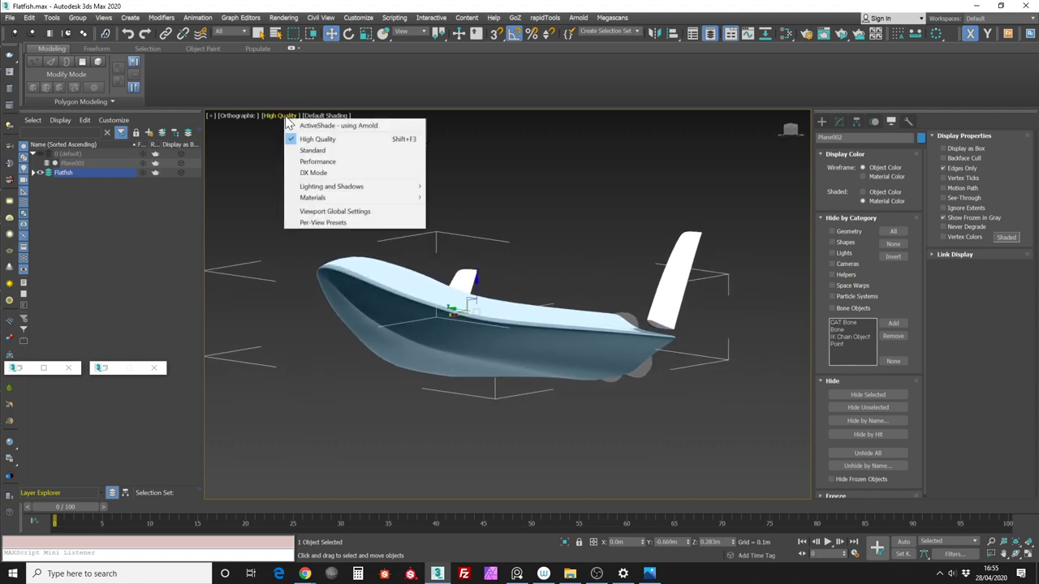
{"action": "left_click", "coordinate": [329, 116]}
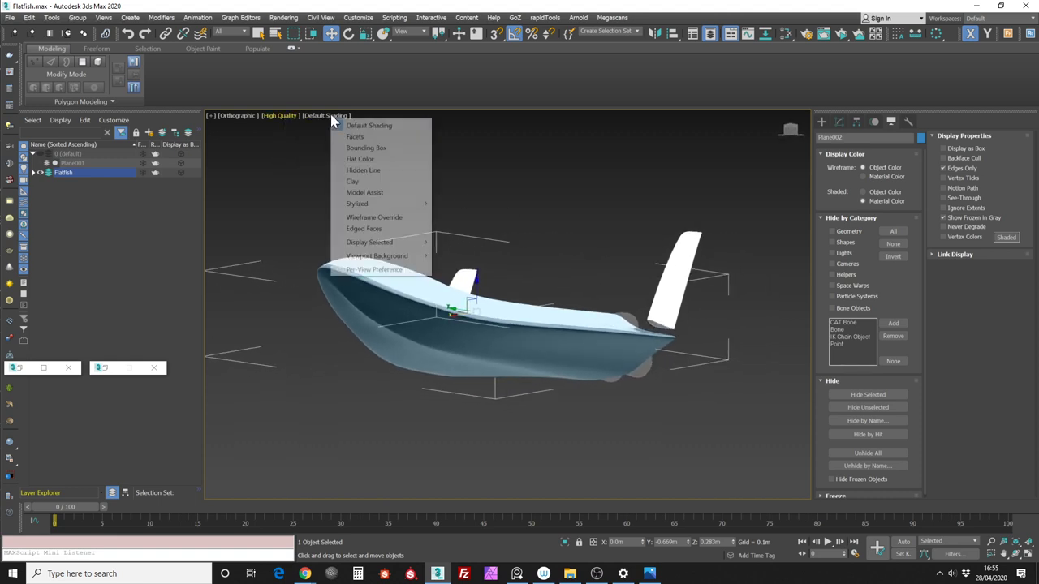
{"action": "mouse_move", "coordinate": [390, 258]}
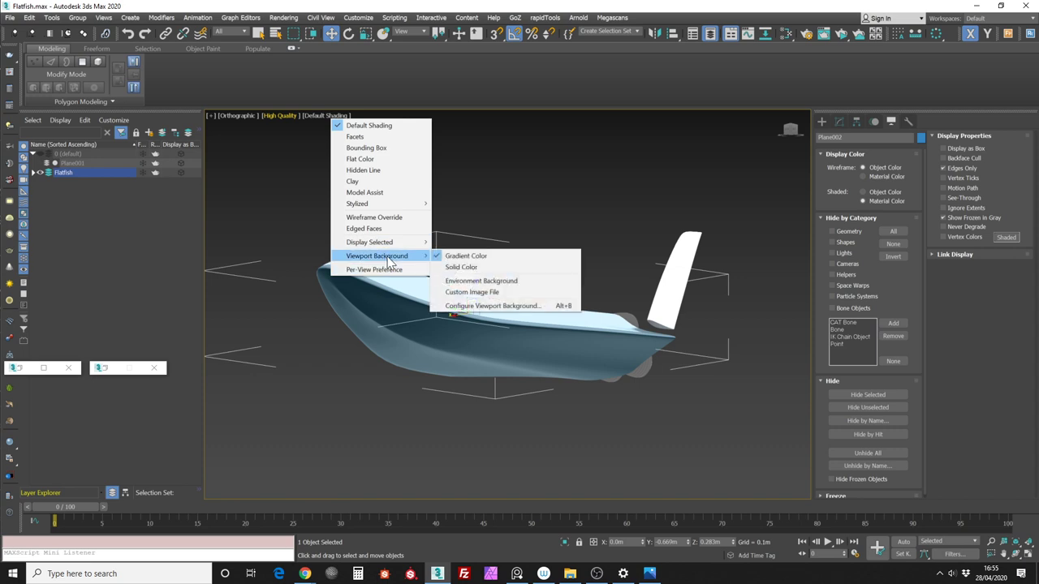
{"action": "left_click", "coordinate": [461, 268]}
{"action": "mouse_move", "coordinate": [558, 232]}
{"action": "middle_mouse_down", "text": "alt"}
{"action": "mouse_move", "coordinate": [554, 256]}
{"action": "mouse_move", "coordinate": [556, 216]}
{"action": "mouse_move", "coordinate": [542, 248]}
{"action": "mouse_move", "coordinate": [551, 235]}
{"action": "middle_mouse_up", "text": "alt"}
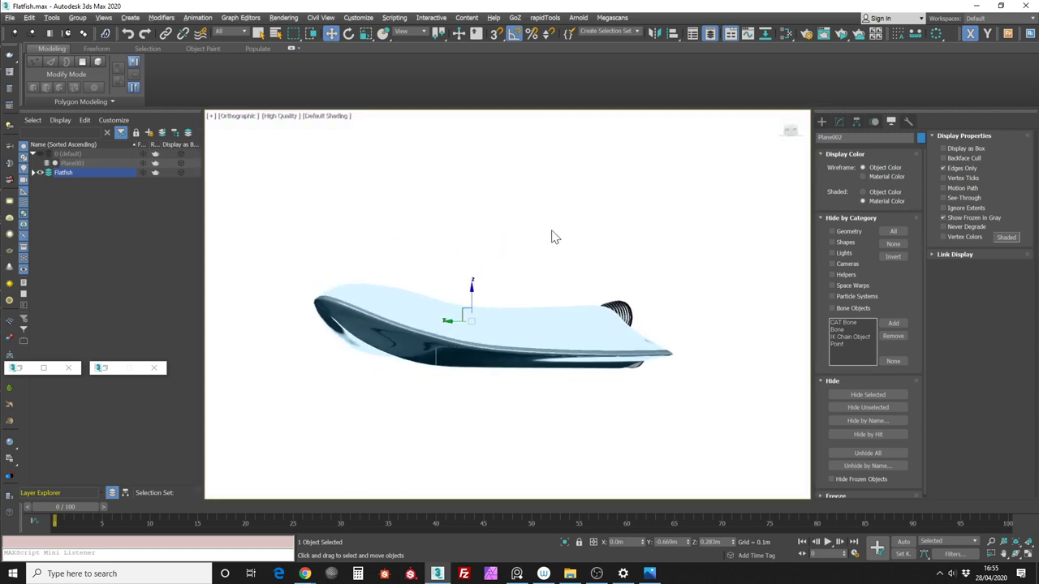
Start an ActiveShade render of the dropship with Arnold inside the viewport
{"action": "left_click", "coordinate": [322, 118]}
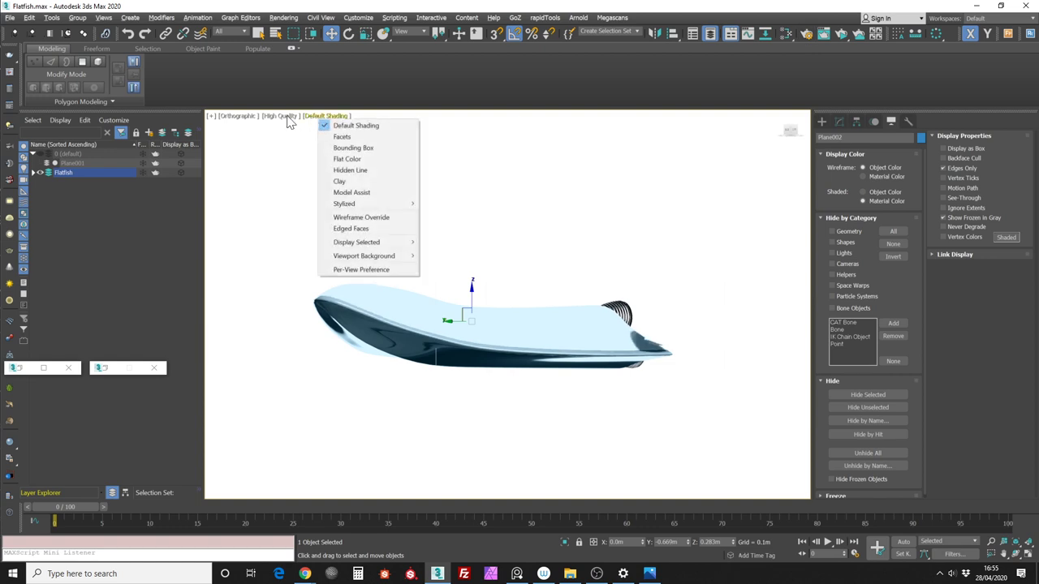
{"action": "left_click", "coordinate": [290, 117]}
{"action": "left_click", "coordinate": [292, 127]}
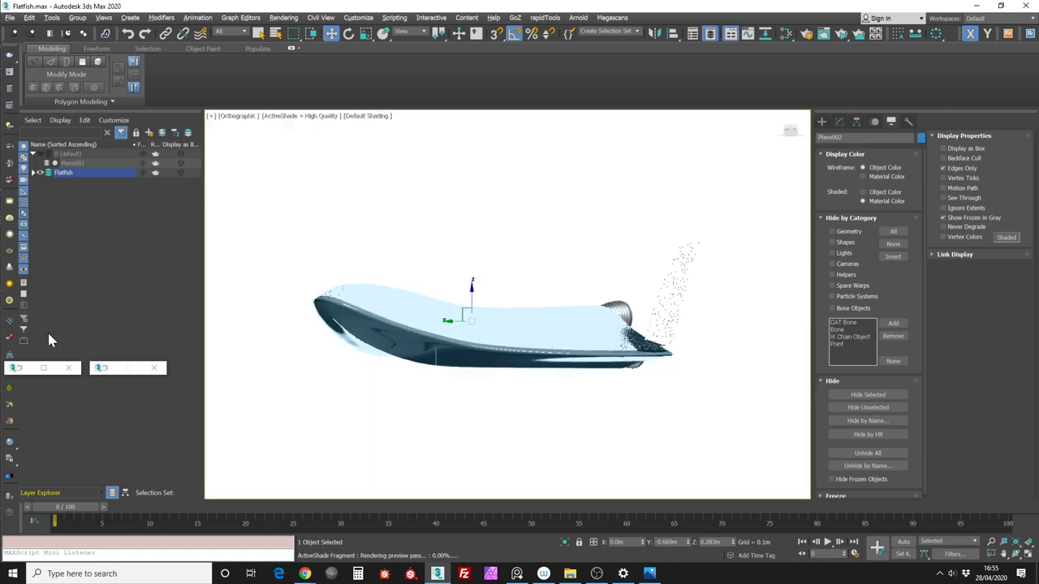
Reopen the environment settings, set the global exposure value to 10.0 EV, and disable the use of physical camera controls
{"action": "key", "text": "8"}
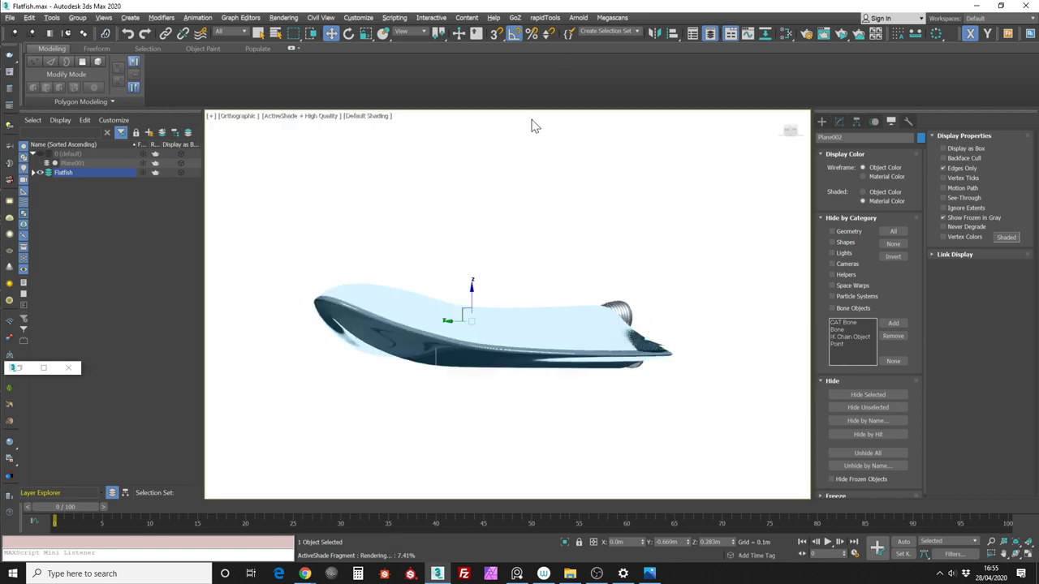
{"action": "left_click_drag", "start_coordinate": [720, 88], "coordinate": [416, 72]}
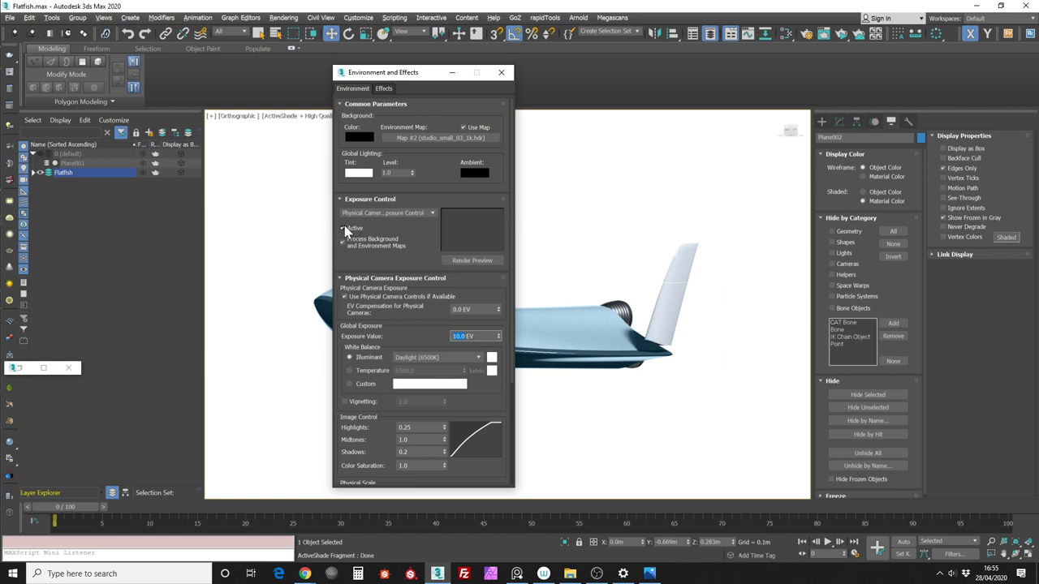
{"action": "left_click", "coordinate": [345, 297]}
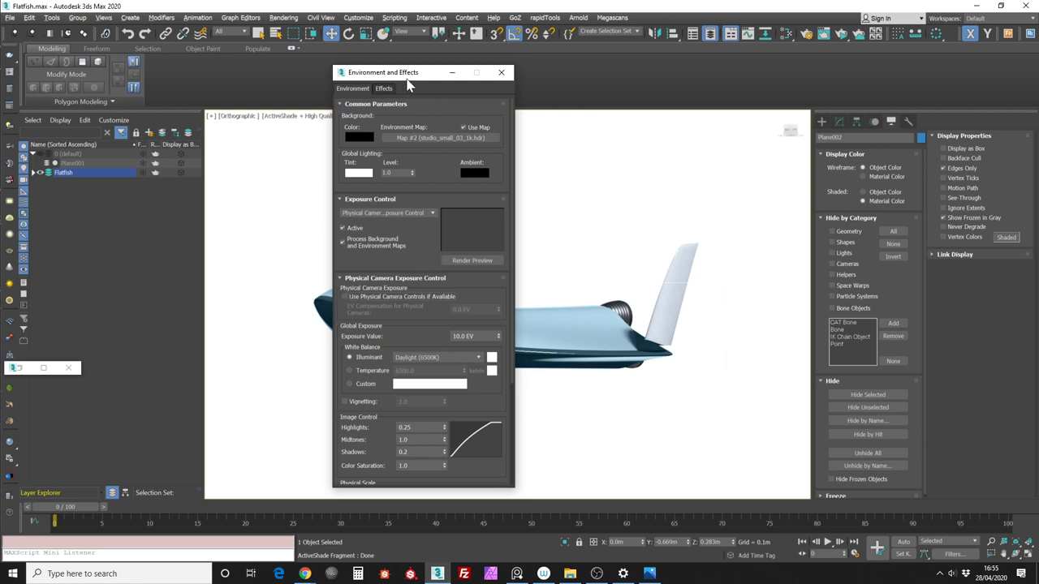
Return the viewport quality to Standard and turn off the in-viewport ActiveShade rendering
{"action": "left_click_drag", "start_coordinate": [410, 76], "coordinate": [526, 82]}
{"action": "left_click", "coordinate": [305, 118]}
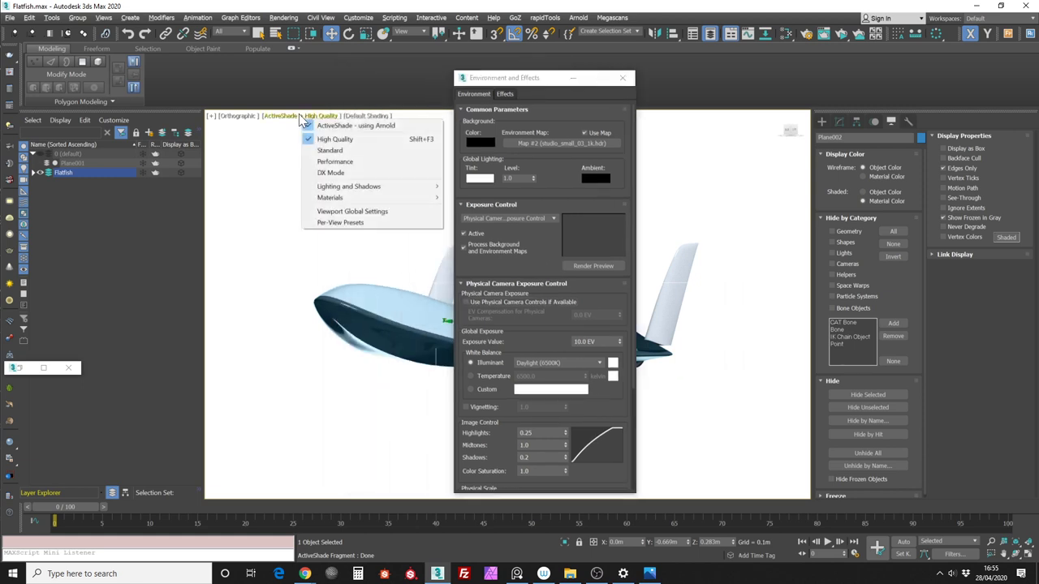
{"action": "left_click", "coordinate": [310, 152]}
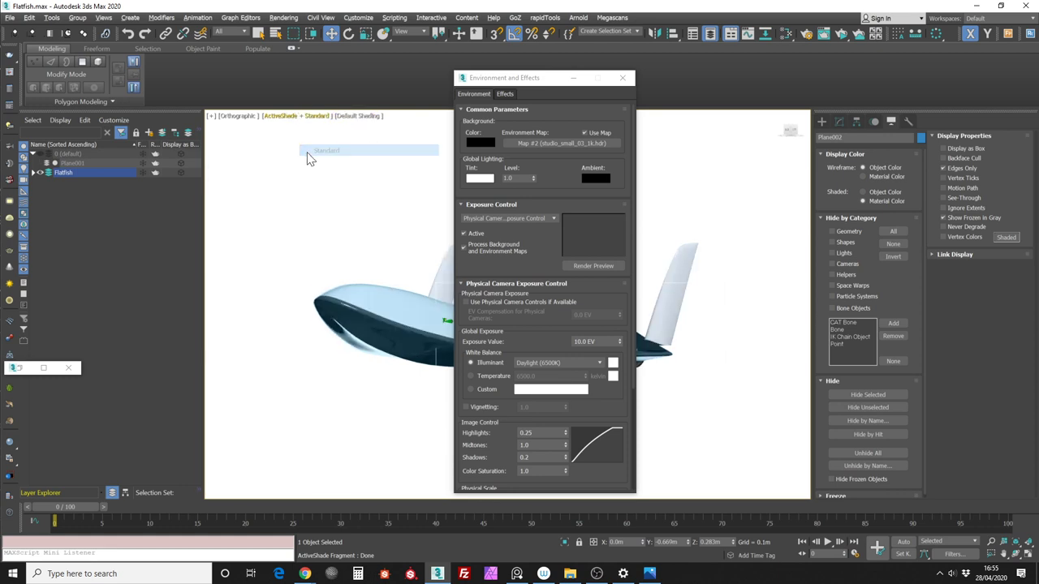
{"action": "left_click", "coordinate": [290, 116]}
{"action": "left_click", "coordinate": [315, 127]}
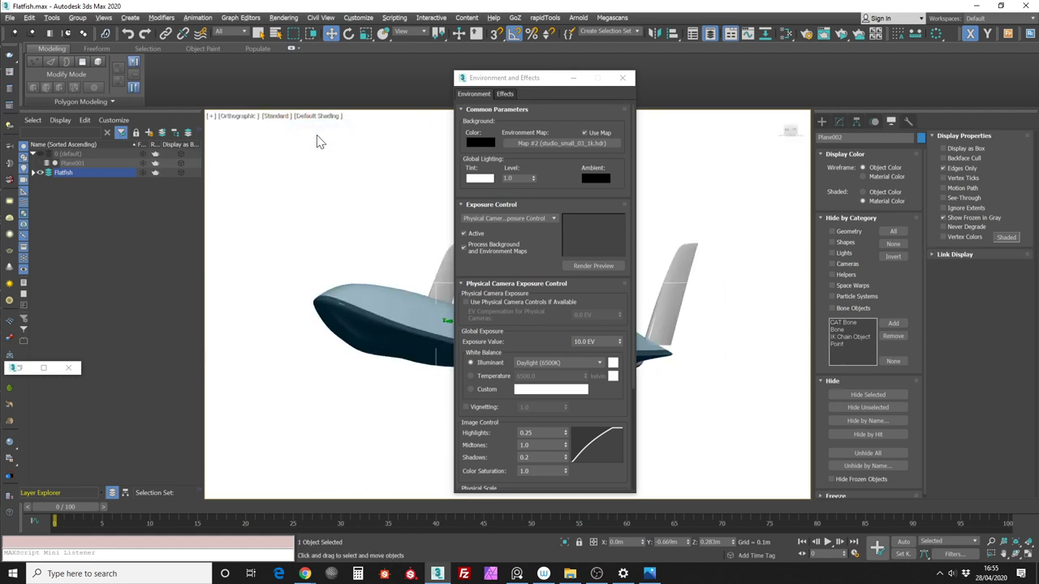
Preview the dropship in a separate ActiveShade window, raise the exposure value to 11.823 EV, and close the preview
{"action": "left_click_drag", "start_coordinate": [528, 79], "coordinate": [584, 81]}
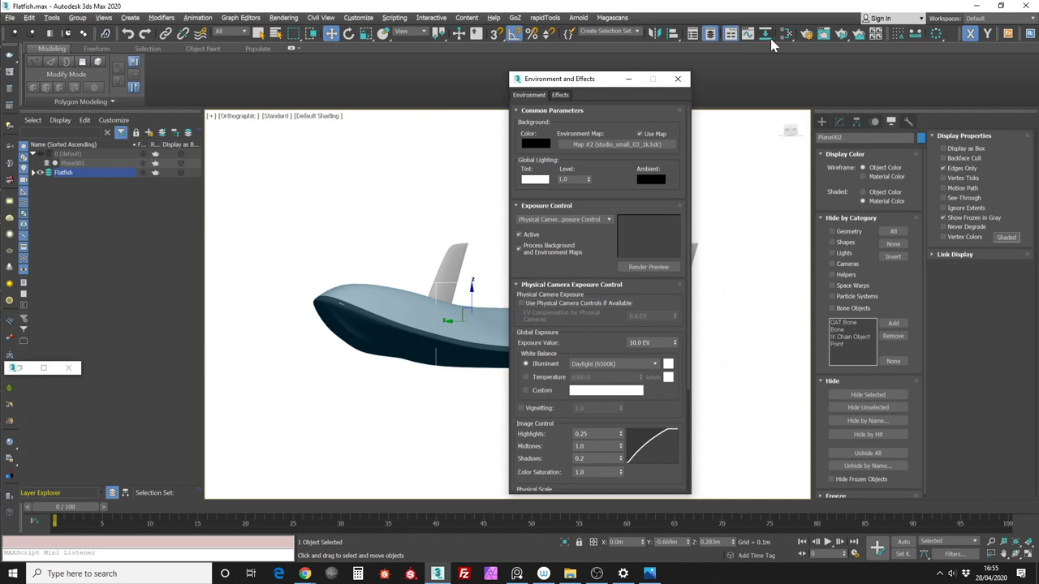
{"action": "left_click", "coordinate": [841, 33]}
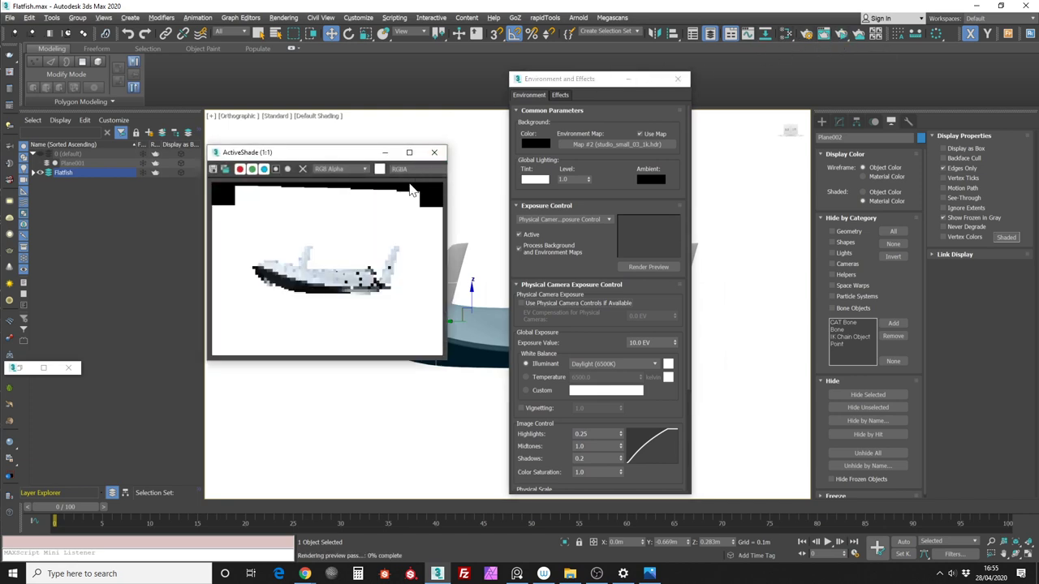
{"action": "mouse_move", "coordinate": [675, 346]}
{"action": "left_mouse_down"}
{"action": "mouse_move", "coordinate": [674, 373]}
{"action": "mouse_move", "coordinate": [678, 331]}
{"action": "left_mouse_up"}
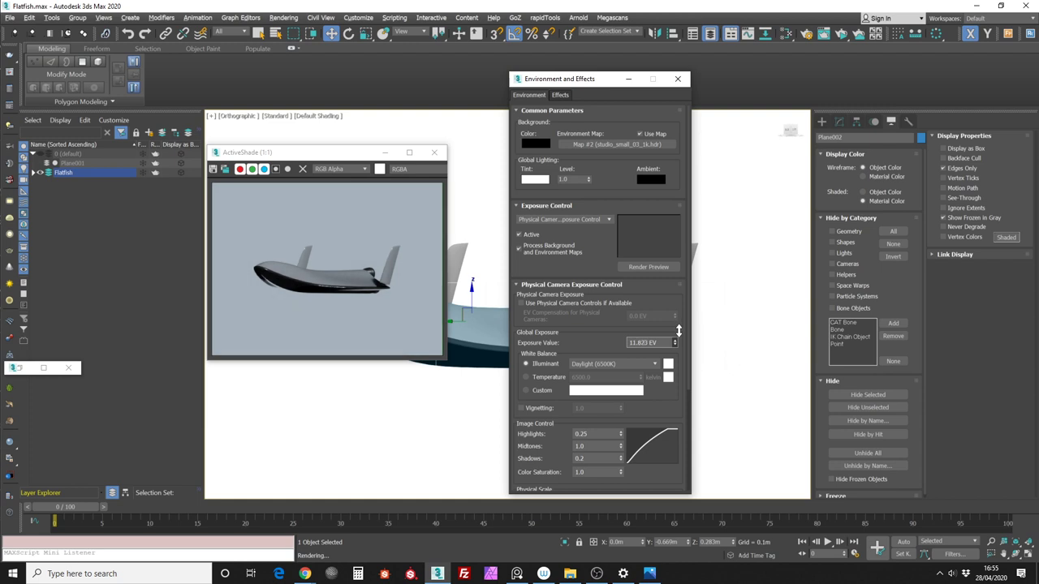
{"action": "left_click", "coordinate": [433, 151]}
Move the environment settings clear of the dropship, deselect the hull, and switch the viewport to Perspective
{"action": "left_click_drag", "start_coordinate": [606, 81], "coordinate": [744, 51]}
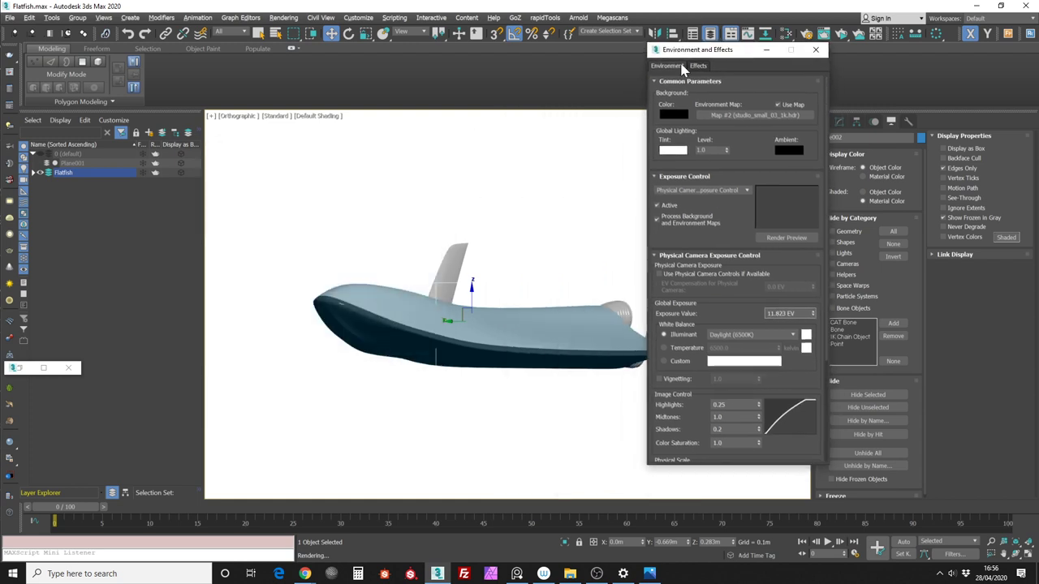
{"action": "left_click", "coordinate": [551, 195]}
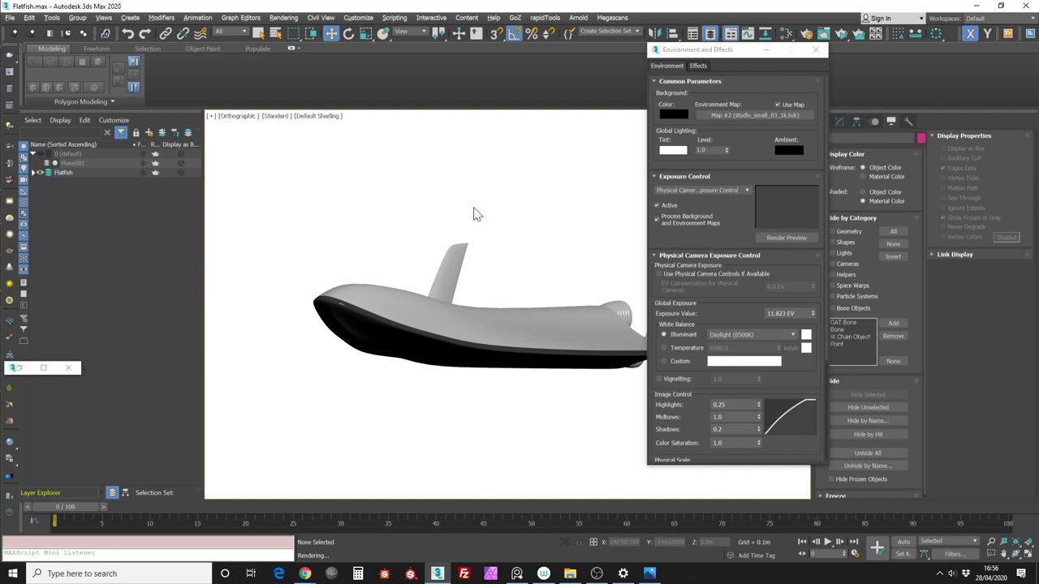
{"action": "mouse_move", "coordinate": [509, 229]}
{"action": "middle_mouse_down"}
{"action": "mouse_move", "coordinate": [489, 225]}
{"action": "mouse_move", "coordinate": [509, 224]}
{"action": "middle_mouse_up"}
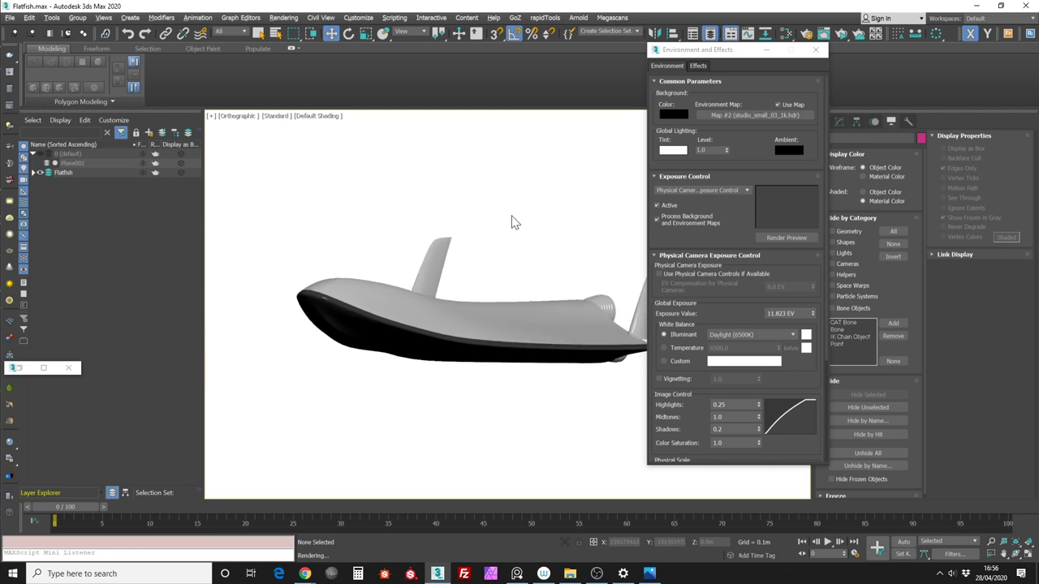
{"action": "key", "text": "p"}
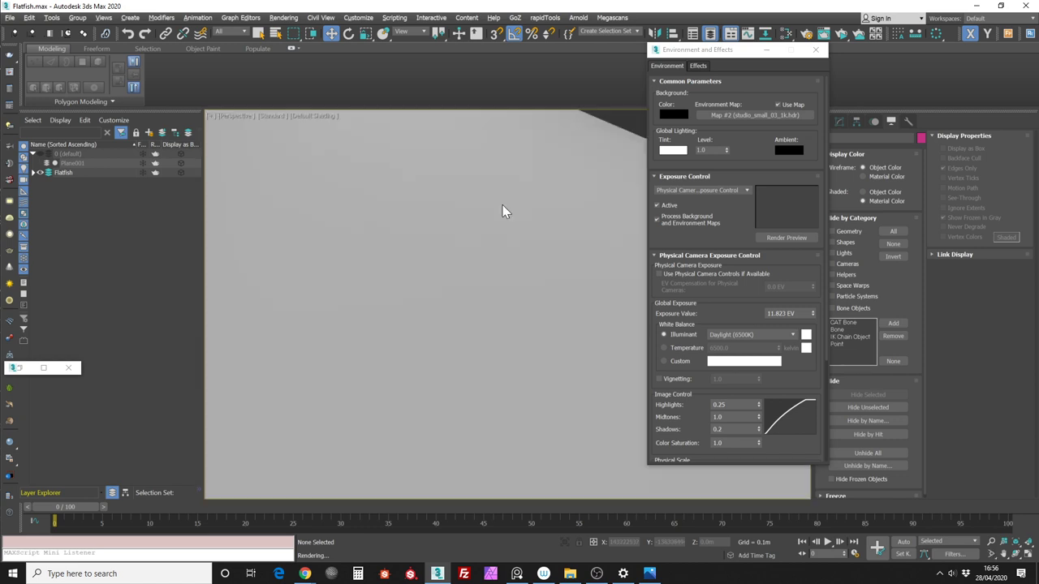
Show the environment map as the background of the Perspective viewport behind the dropship and close the environment settings
{"action": "left_click", "coordinate": [480, 271]}
{"action": "key", "text": "z"}
{"action": "middle_click_drag", "start_coordinate": [502, 271], "coordinate": [539, 240], "text": "alt"}
{"action": "left_click", "coordinate": [324, 116]}
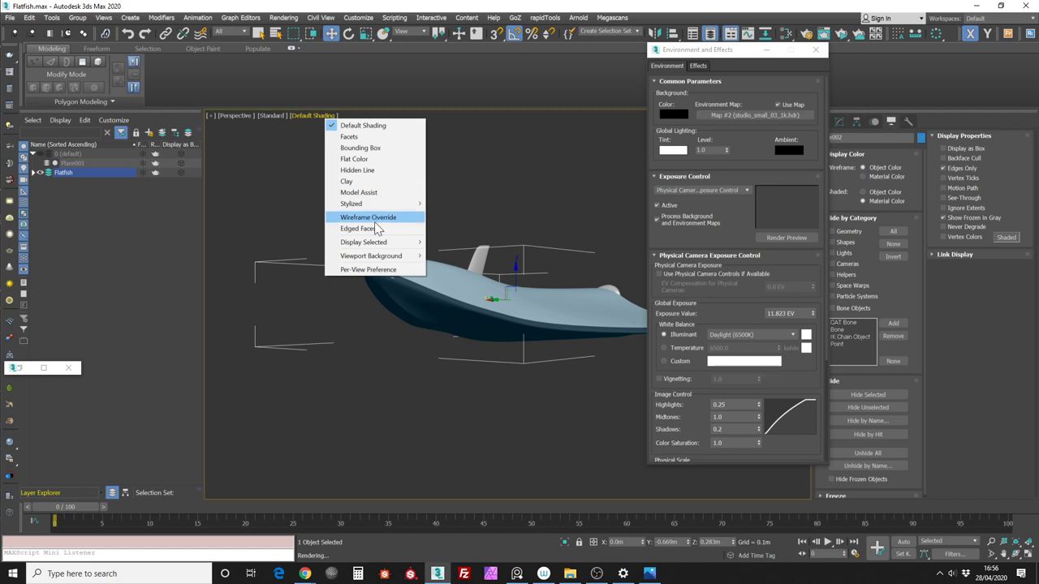
{"action": "mouse_move", "coordinate": [410, 258]}
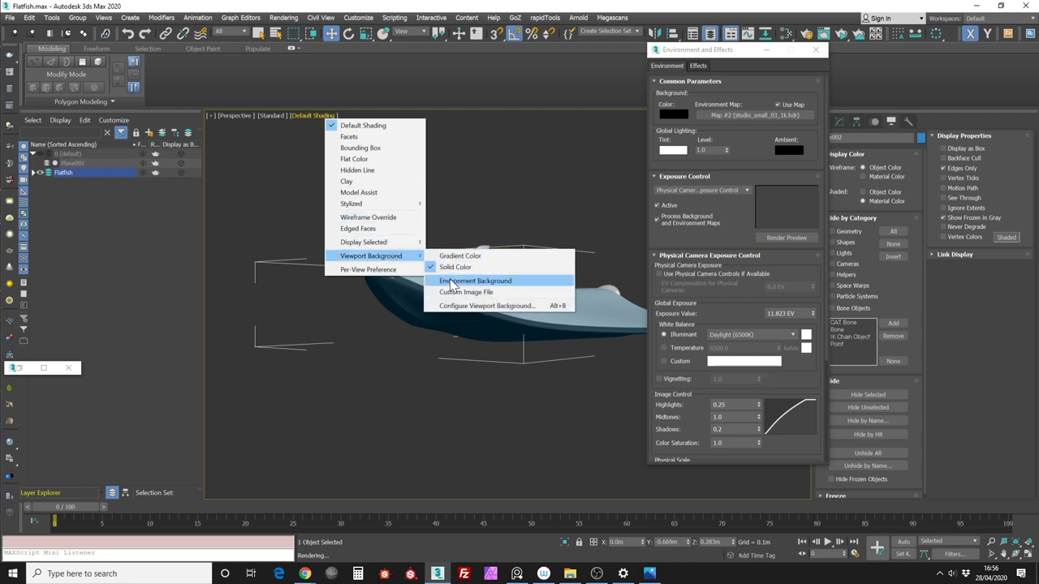
{"action": "left_click", "coordinate": [474, 280]}
{"action": "middle_click_drag", "start_coordinate": [499, 221], "coordinate": [519, 219], "text": "alt"}
{"action": "scroll", "coordinate": [520, 217], "scroll_direction": "up", "scroll_amount": 2}
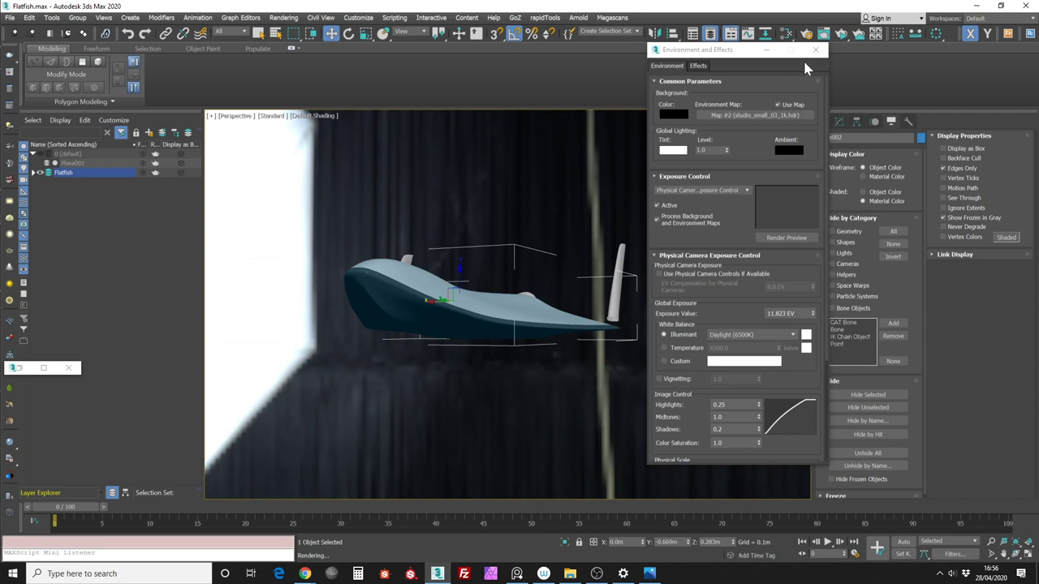
{"action": "scroll", "coordinate": [562, 175], "scroll_direction": "up", "scroll_amount": 1}
{"action": "middle_click_drag", "start_coordinate": [546, 191], "coordinate": [555, 172]}
{"action": "scroll", "coordinate": [542, 177], "scroll_direction": "up", "scroll_amount": 2}
{"action": "scroll", "coordinate": [557, 172], "scroll_direction": "up", "scroll_amount": 4}
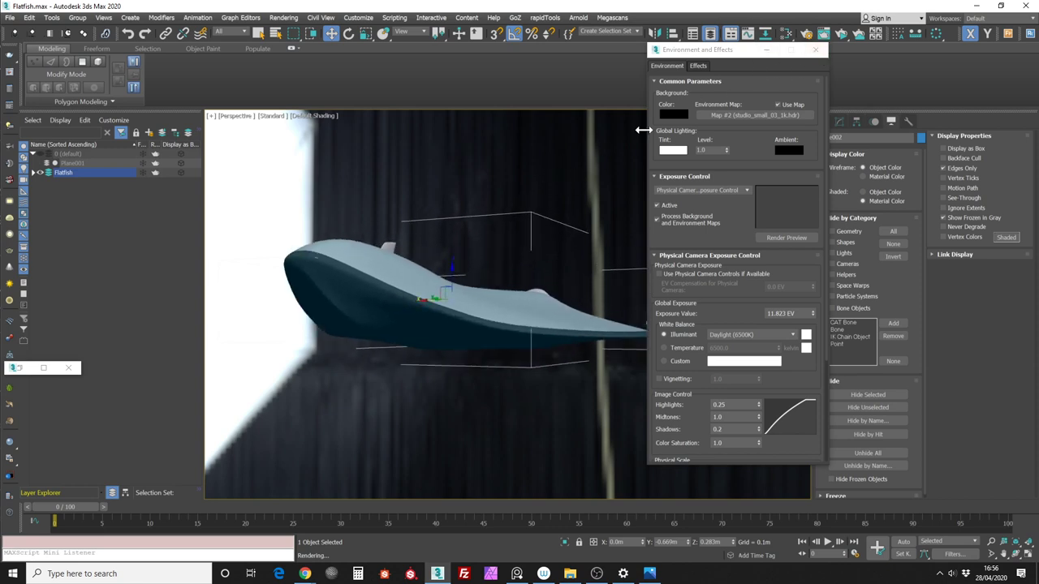
{"action": "left_click", "coordinate": [817, 51]}
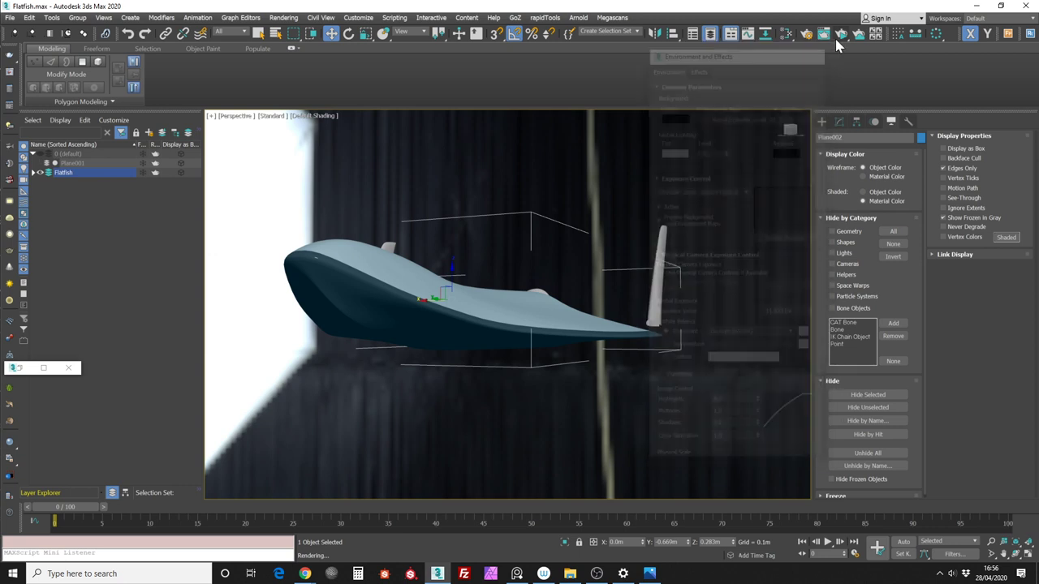
Open the Slate Material Editor and start an ActiveShade preview in a larger window beside it
{"action": "left_click", "coordinate": [786, 33]}
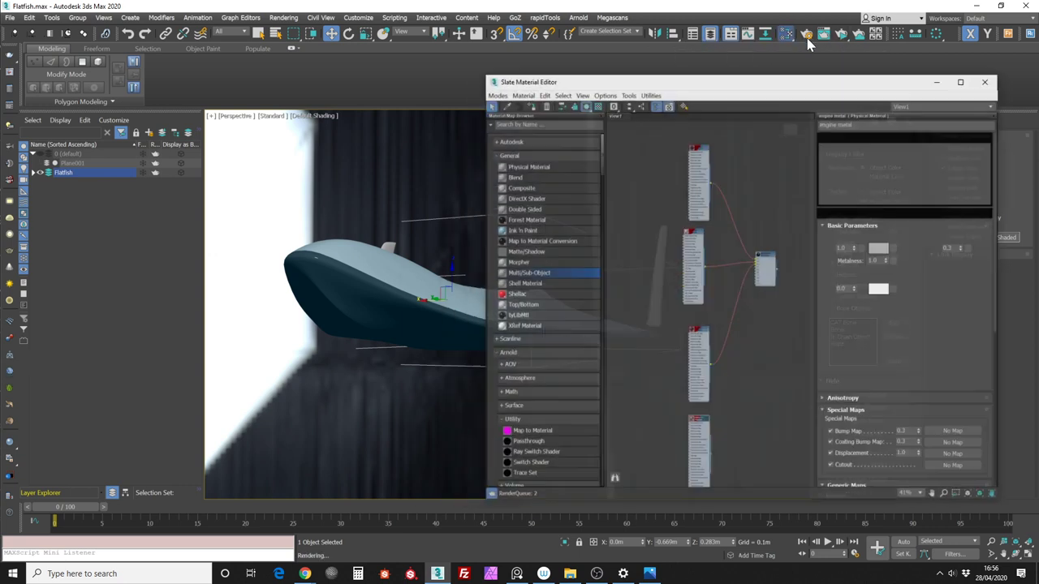
{"action": "left_click_drag", "start_coordinate": [822, 75], "coordinate": [846, 77]}
{"action": "left_click", "coordinate": [843, 35]}
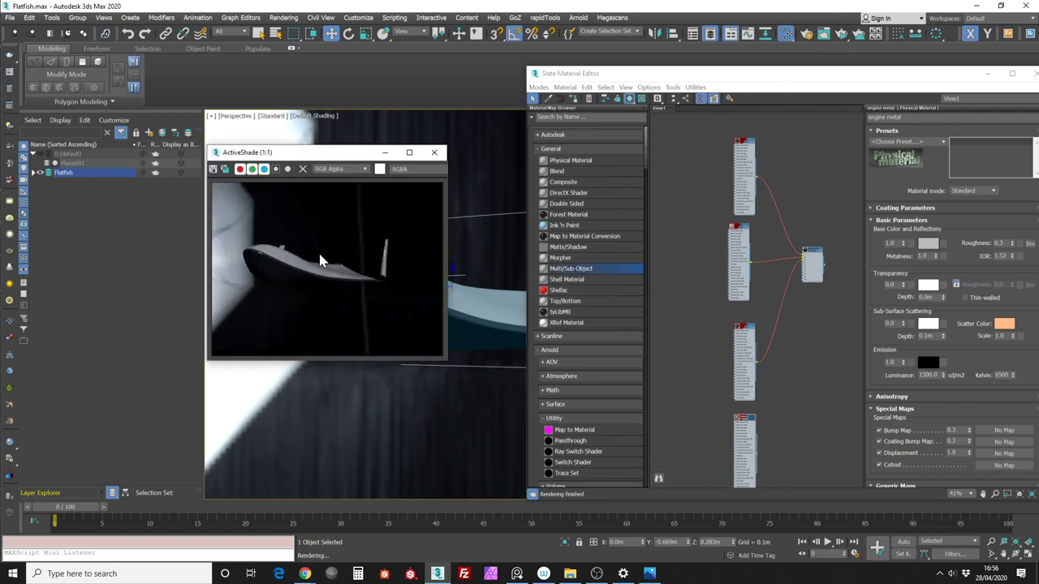
{"action": "left_click_drag", "start_coordinate": [339, 156], "coordinate": [270, 141]}
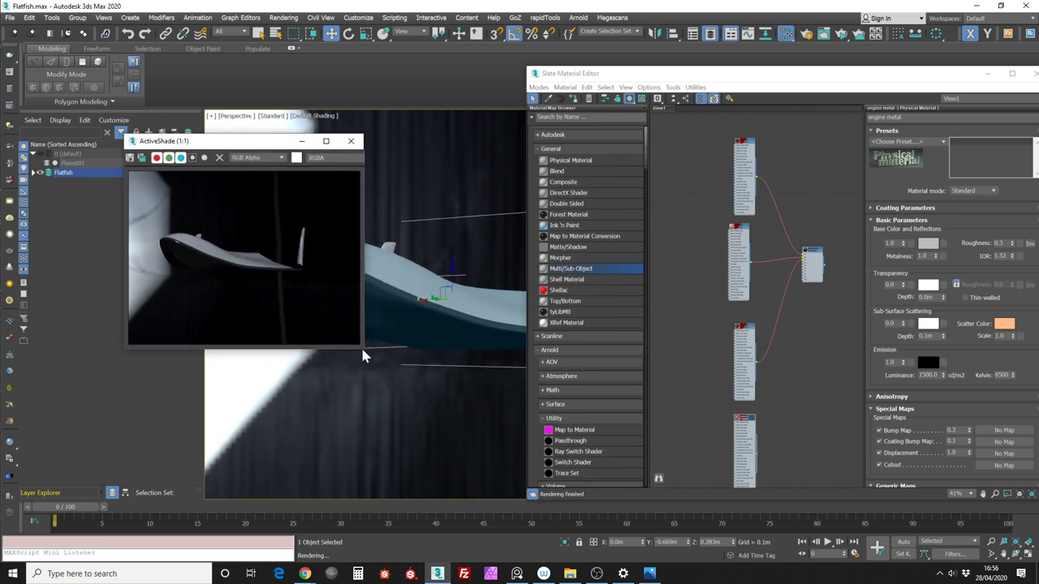
{"action": "left_click_drag", "start_coordinate": [363, 350], "coordinate": [444, 464]}
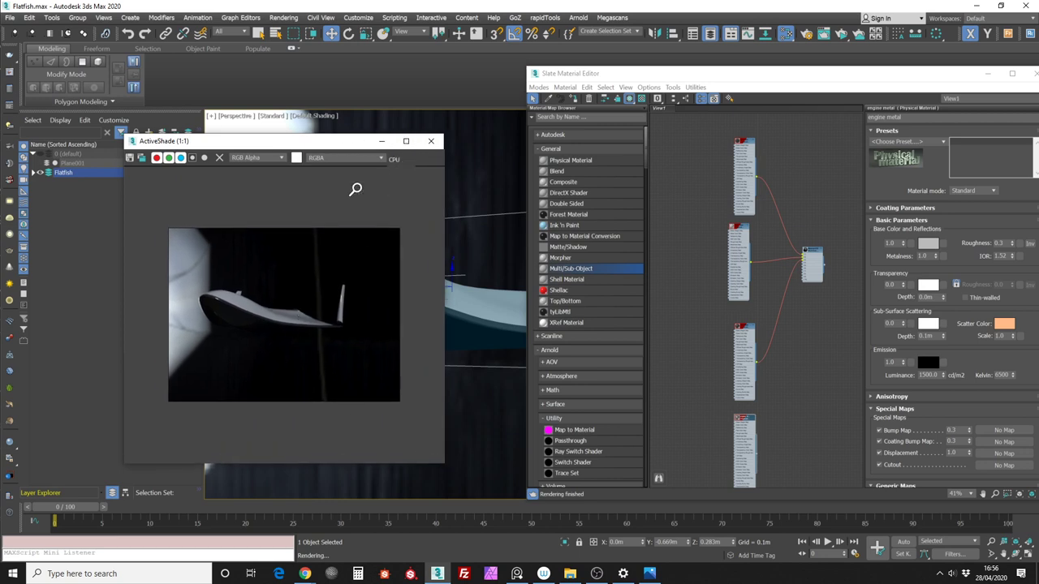
Enlarge the ActiveShade window, magnify its render to 2:1, and examine how the materials look on the dropship
{"action": "left_click", "coordinate": [275, 302], "text": "ctrl"}
{"action": "left_click", "coordinate": [330, 257], "text": "ctrl"}
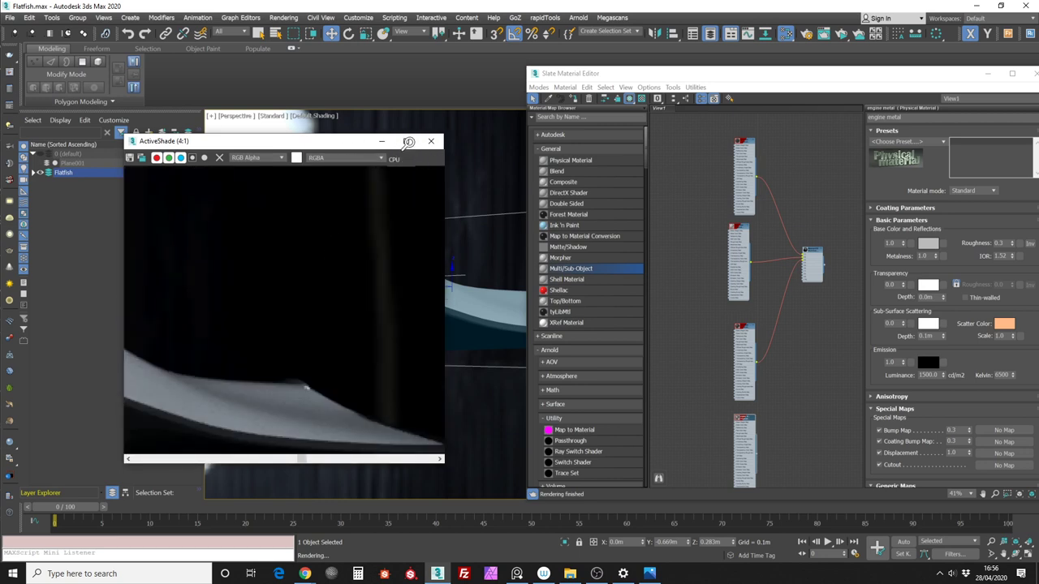
{"action": "scroll", "coordinate": [337, 143], "scroll_direction": "up", "scroll_amount": 1}
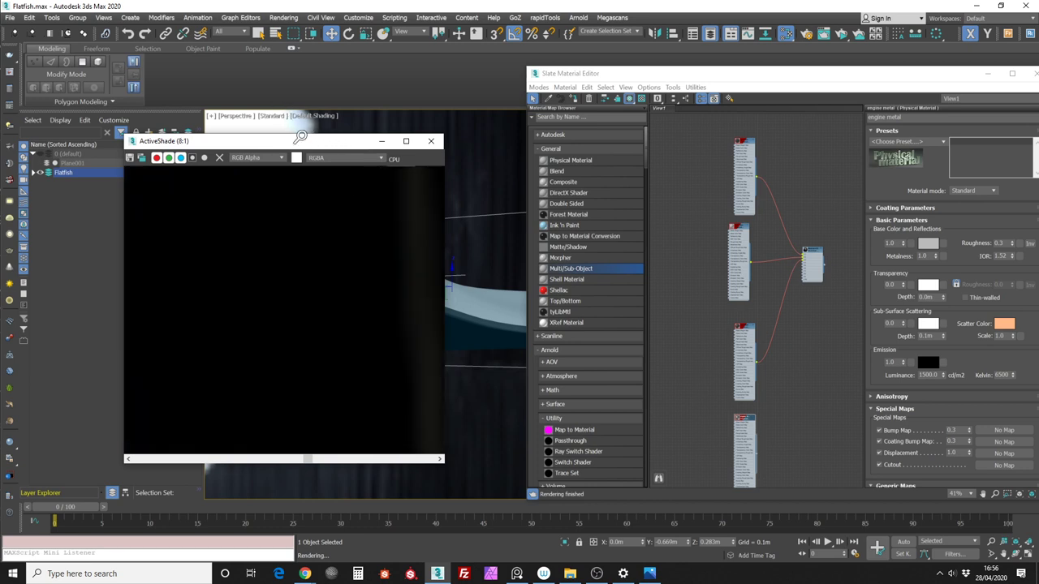
{"action": "scroll", "coordinate": [306, 236], "scroll_direction": "up", "scroll_amount": 1}
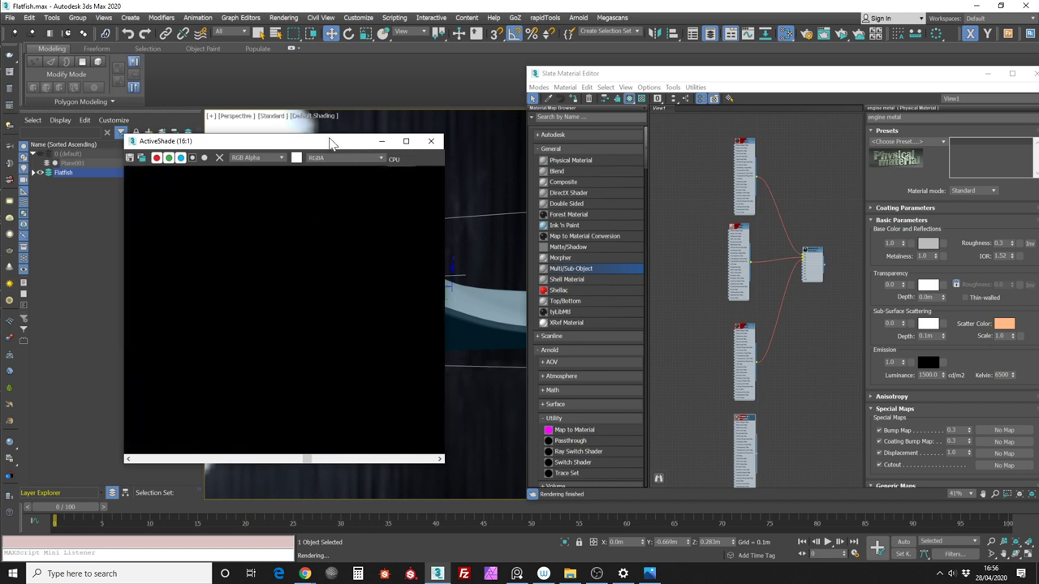
{"action": "left_click_drag", "start_coordinate": [330, 133], "coordinate": [330, 47]}
{"action": "left_click_drag", "start_coordinate": [439, 462], "coordinate": [753, 503]}
{"action": "left_click", "coordinate": [587, 354], "text": "ctrl"}
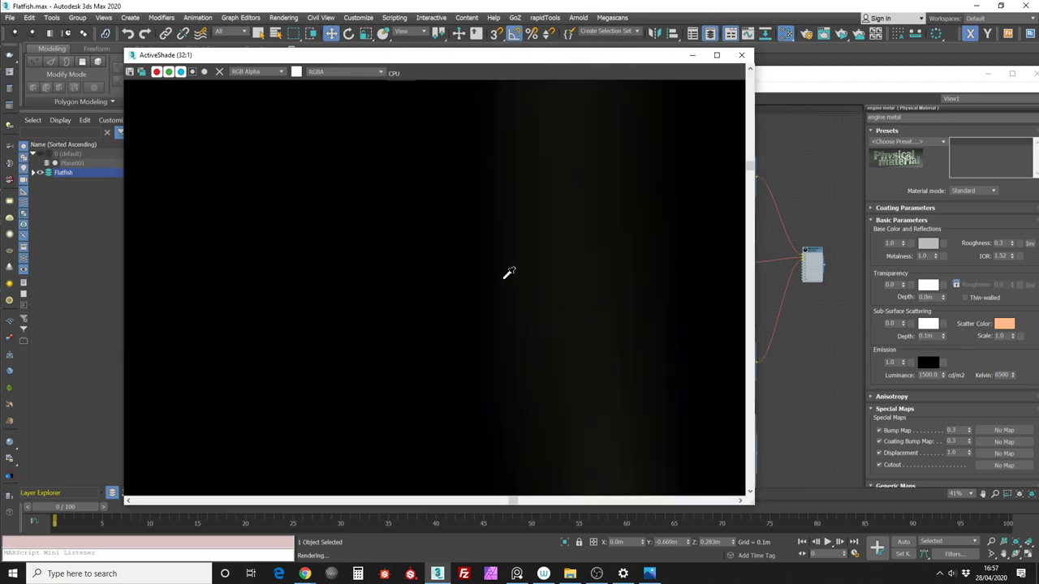
{"action": "left_click", "coordinate": [490, 280], "text": "ctrl"}
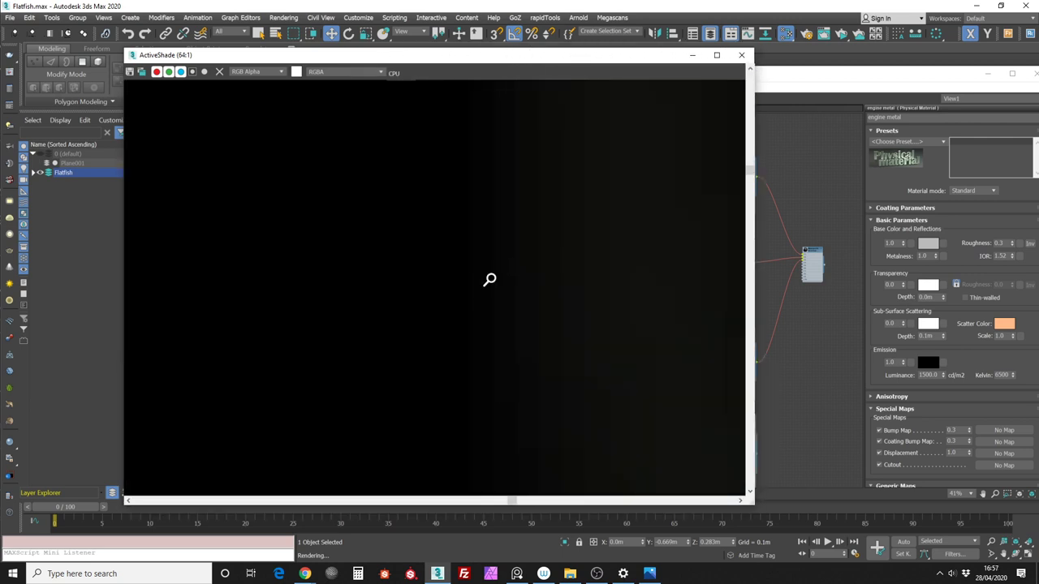
{"action": "scroll", "coordinate": [479, 279], "scroll_direction": "down", "scroll_amount": 5}
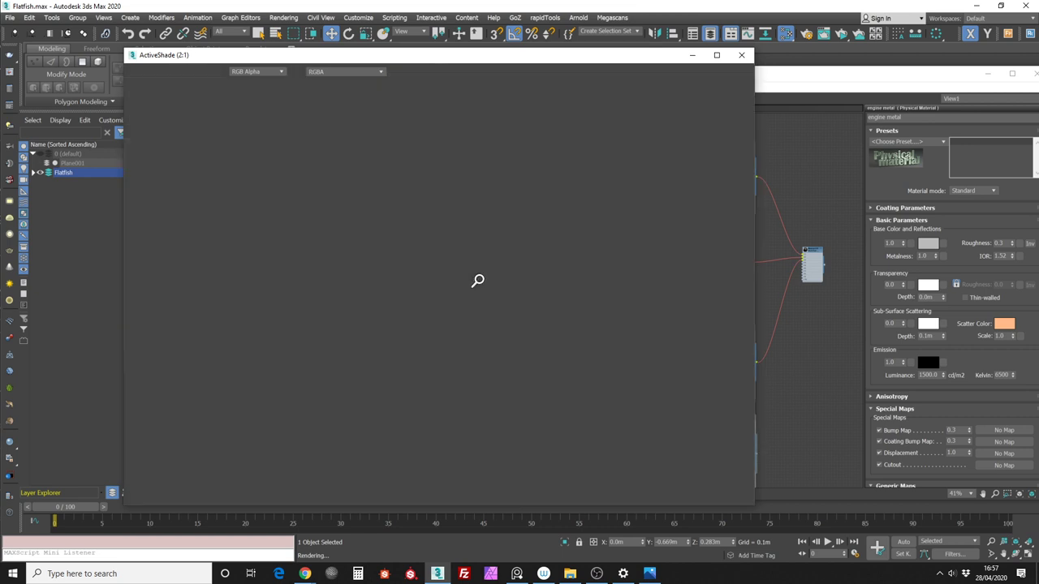
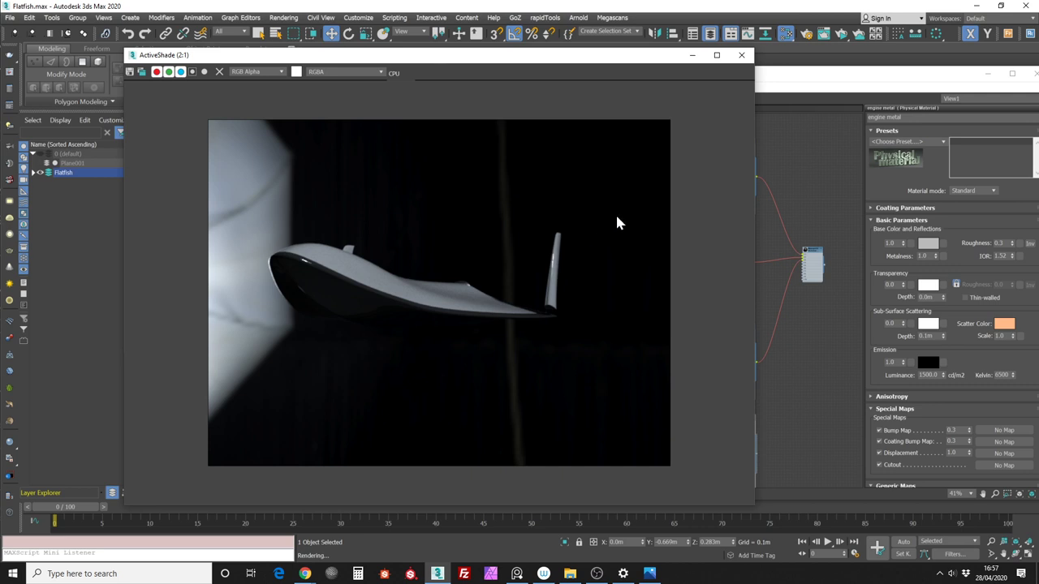
{"action": "left_click_drag", "start_coordinate": [595, 63], "coordinate": [537, 65]}
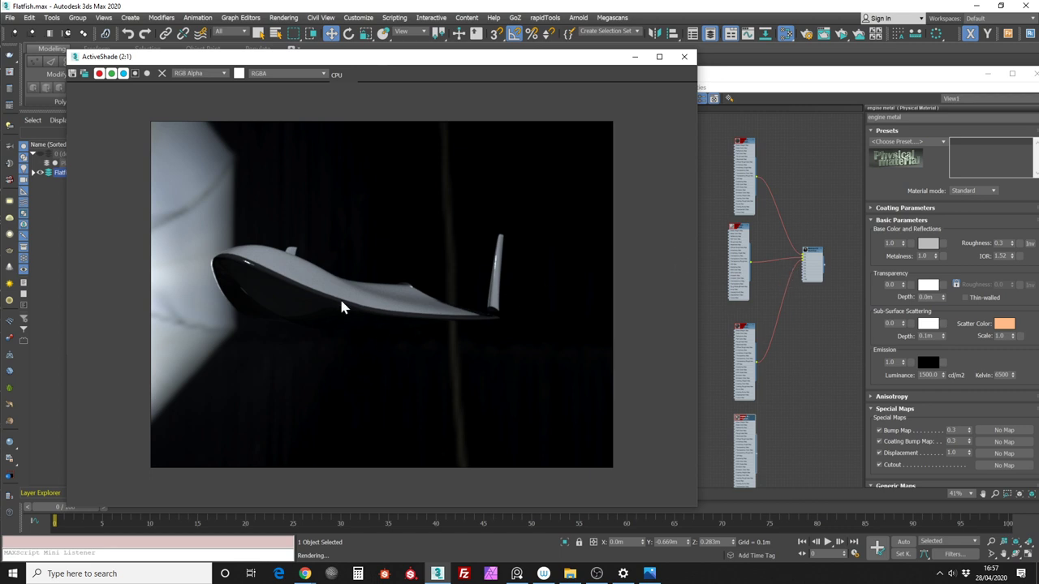
Lighten the base color of the dark tiles material to a grey with a value of about 0.284
{"action": "left_click", "coordinate": [749, 297]}
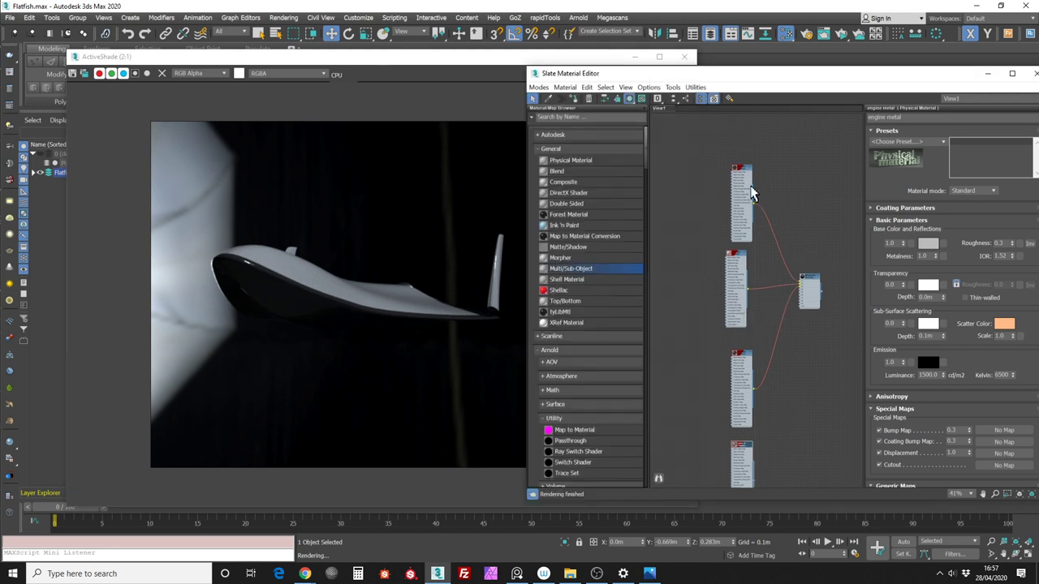
{"action": "left_click_drag", "start_coordinate": [740, 168], "coordinate": [737, 168]}
{"action": "double_click", "coordinate": [736, 167]}
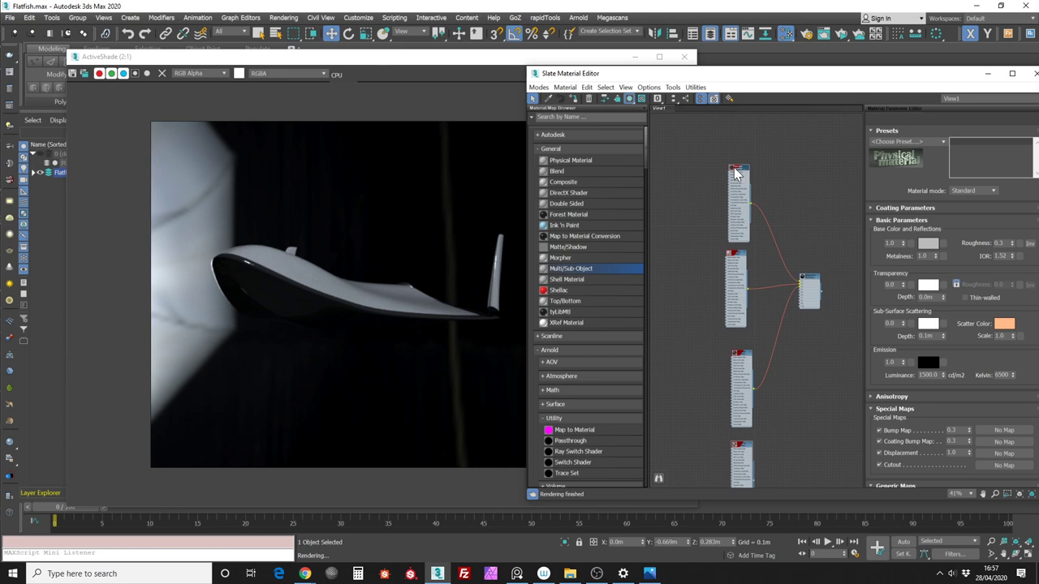
{"action": "left_click_drag", "start_coordinate": [863, 77], "coordinate": [800, 85]}
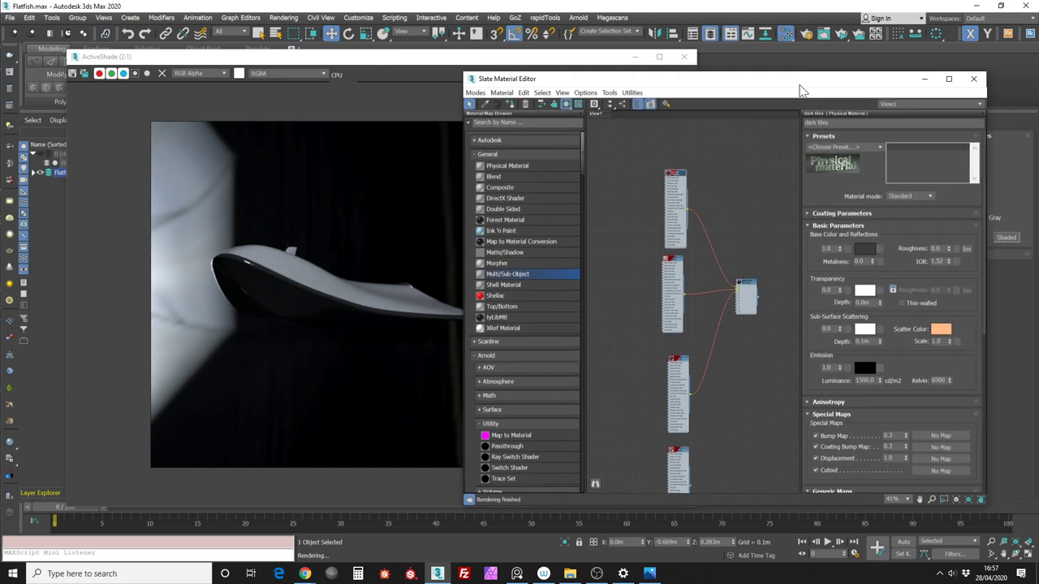
{"action": "left_click", "coordinate": [866, 249]}
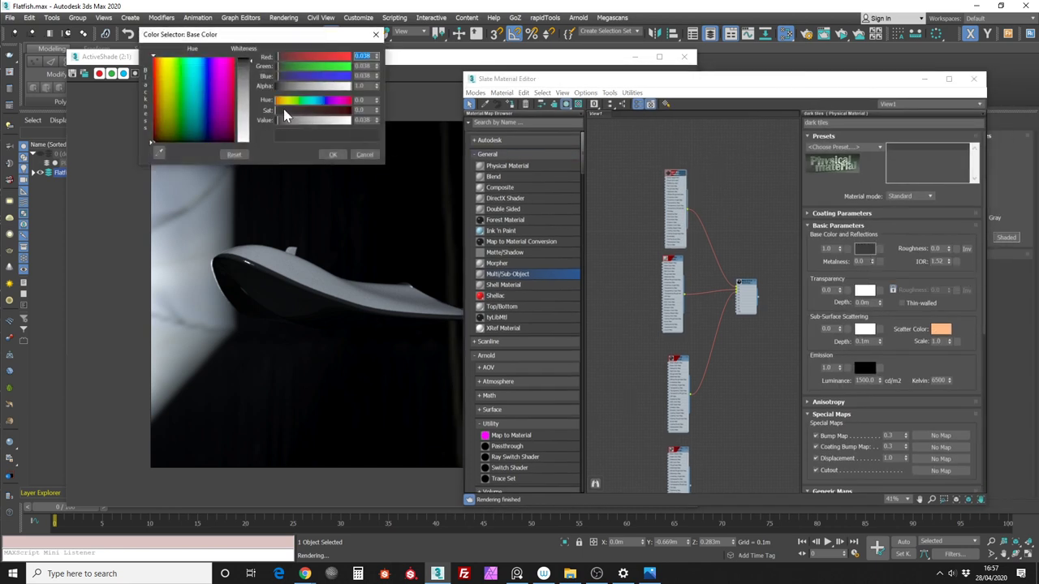
{"action": "left_click_drag", "start_coordinate": [278, 128], "coordinate": [298, 122]}
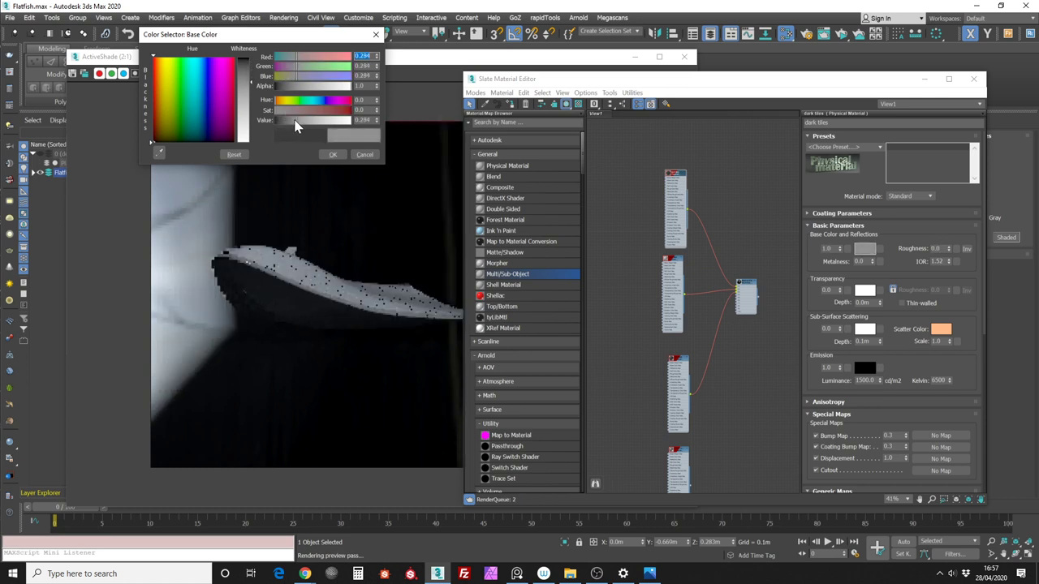
{"action": "left_click", "coordinate": [332, 155]}
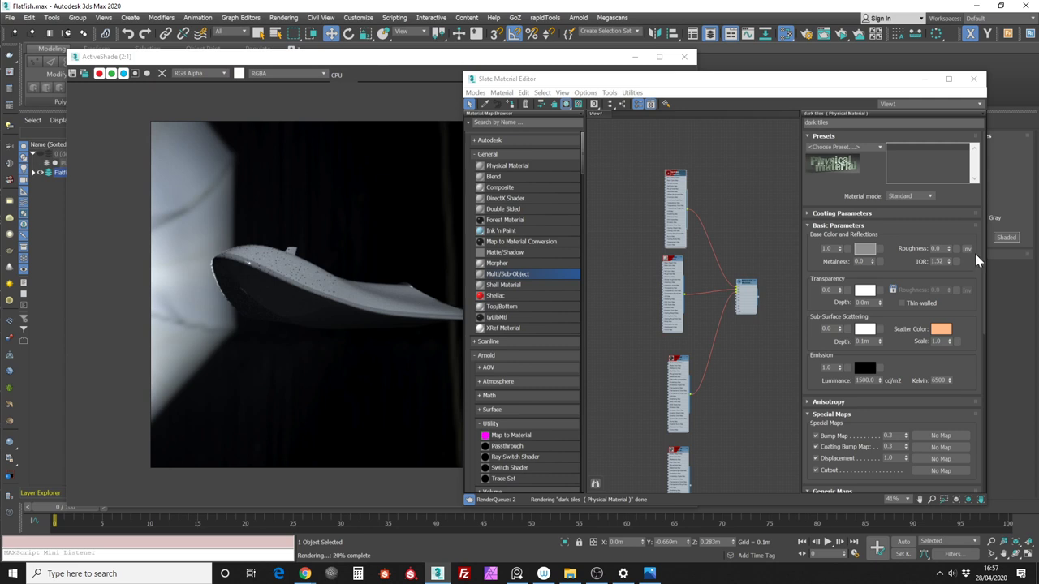
Set the roughness of the dark tiles material to 0.43 and close the material editor and ActiveShade preview
{"action": "left_click_drag", "start_coordinate": [949, 249], "coordinate": [952, 232]}
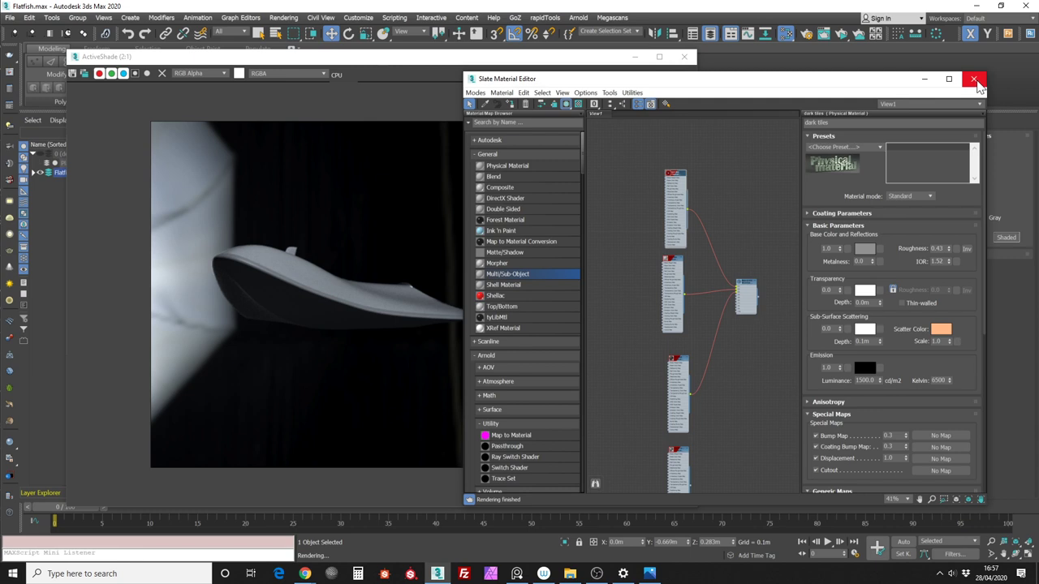
{"action": "left_click", "coordinate": [973, 80]}
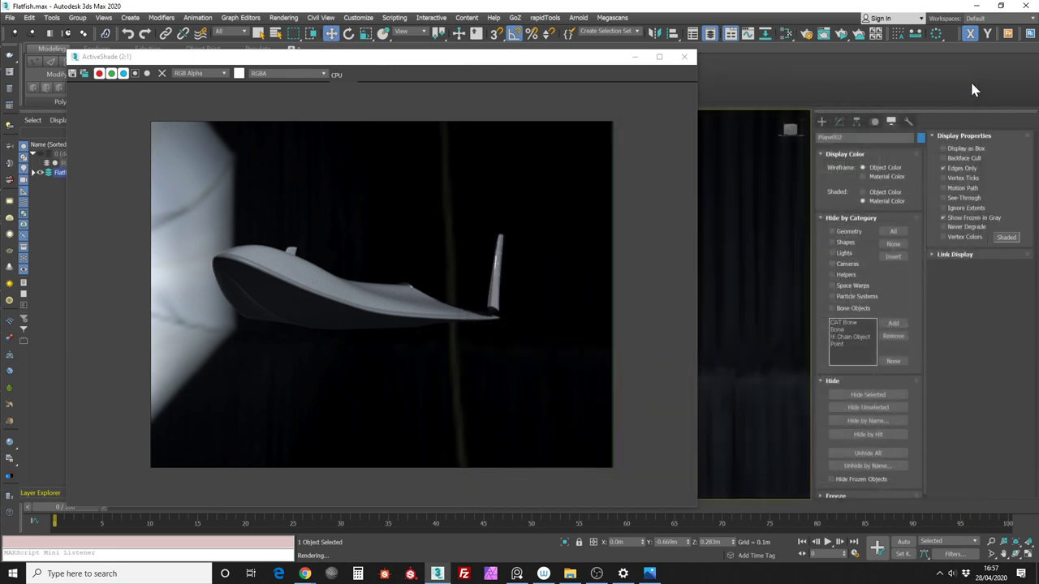
{"action": "left_click", "coordinate": [684, 56]}
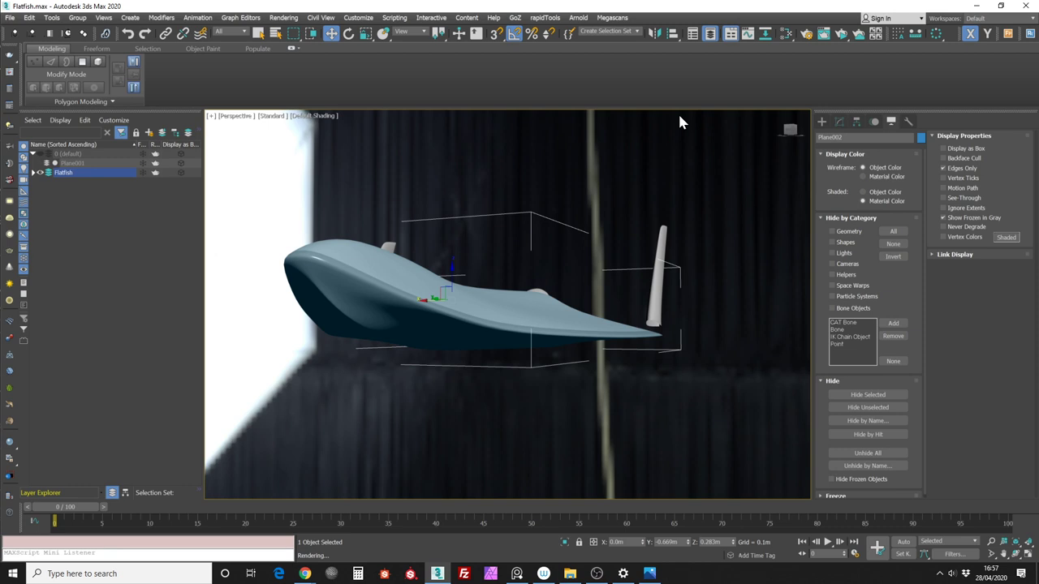
Deselect the hull and switch the viewport to the Left view of the dropship
{"action": "left_click", "coordinate": [715, 213]}
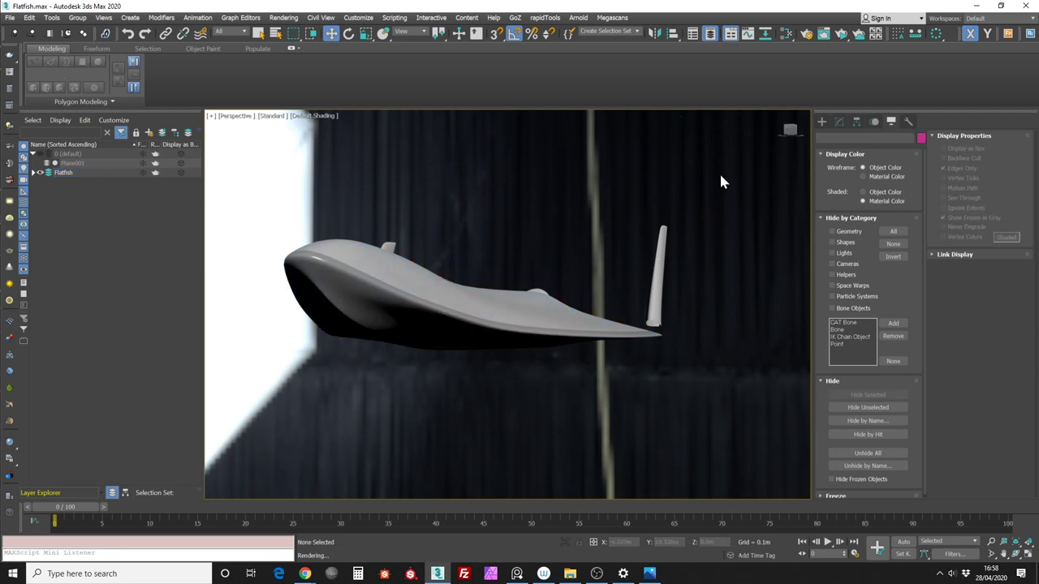
{"action": "key", "text": "t"}
{"action": "middle_click_drag", "start_coordinate": [529, 208], "coordinate": [631, 201], "text": "alt"}
{"action": "key", "text": "l"}
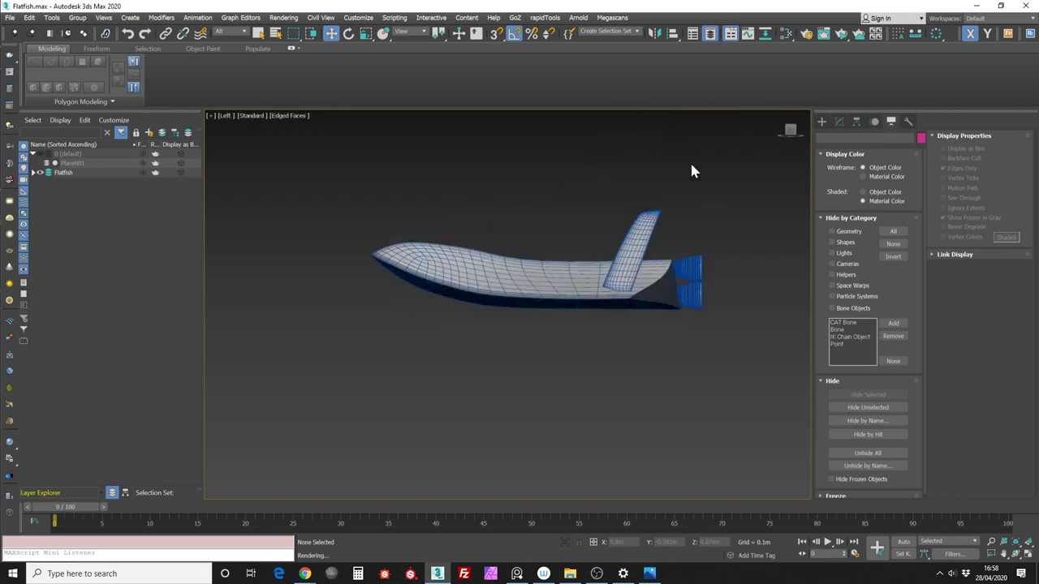
{"action": "scroll", "coordinate": [460, 208], "scroll_direction": "up", "scroll_amount": 5}
{"action": "scroll", "coordinate": [500, 190], "scroll_direction": "down", "scroll_amount": 5}
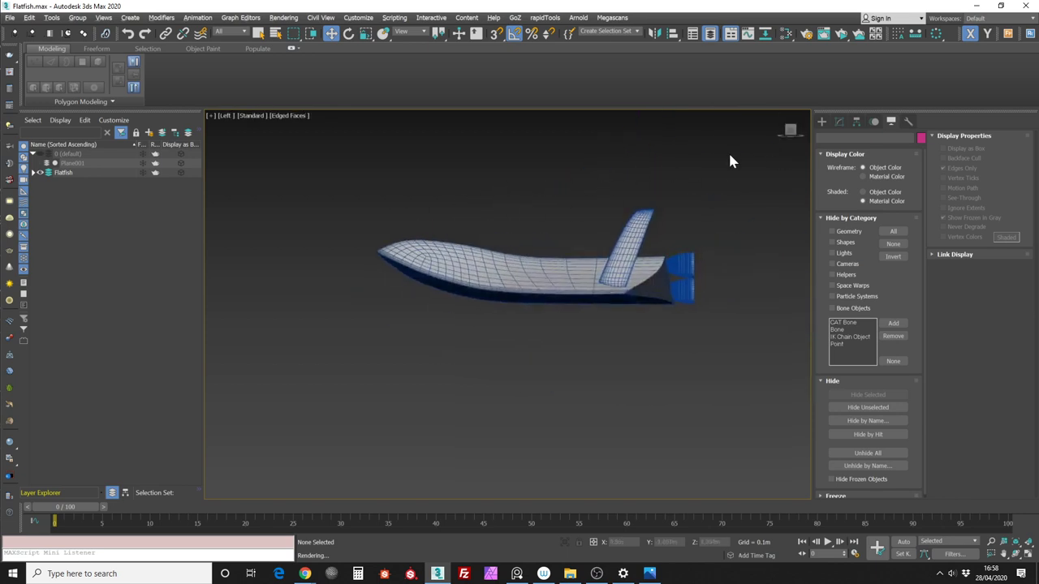
Bring up the Standard Primitives creation tools with the dropship's nose in view
{"action": "left_click", "coordinate": [821, 121]}
{"action": "mouse_move", "coordinate": [656, 149]}
{"action": "middle_mouse_down"}
{"action": "mouse_move", "coordinate": [542, 206]}
{"action": "mouse_move", "coordinate": [533, 198]}
{"action": "mouse_move", "coordinate": [556, 197]}
{"action": "middle_mouse_up"}
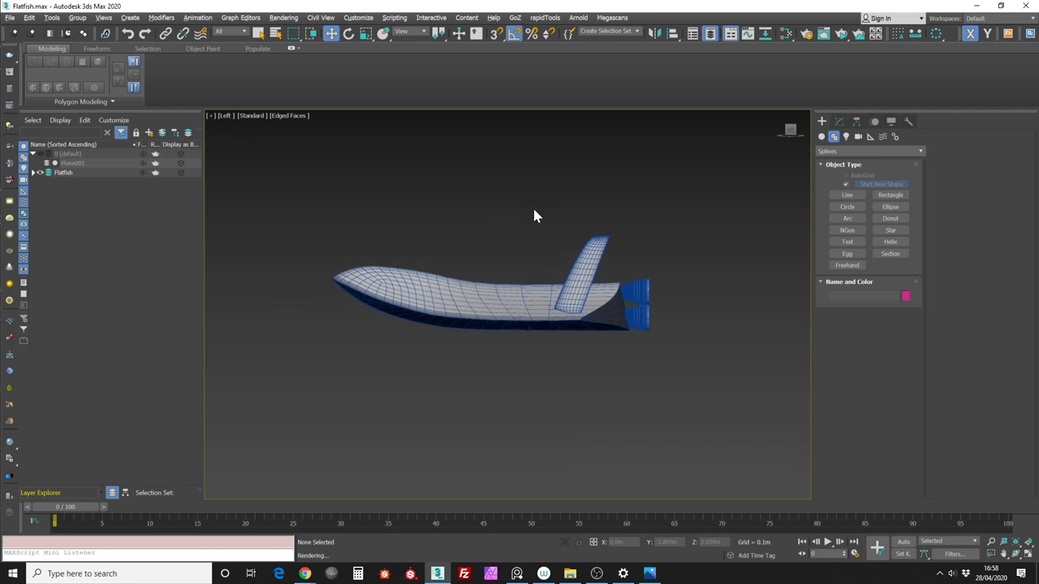
{"action": "middle_click_drag", "start_coordinate": [494, 241], "coordinate": [524, 233]}
{"action": "left_click", "coordinate": [822, 136]}
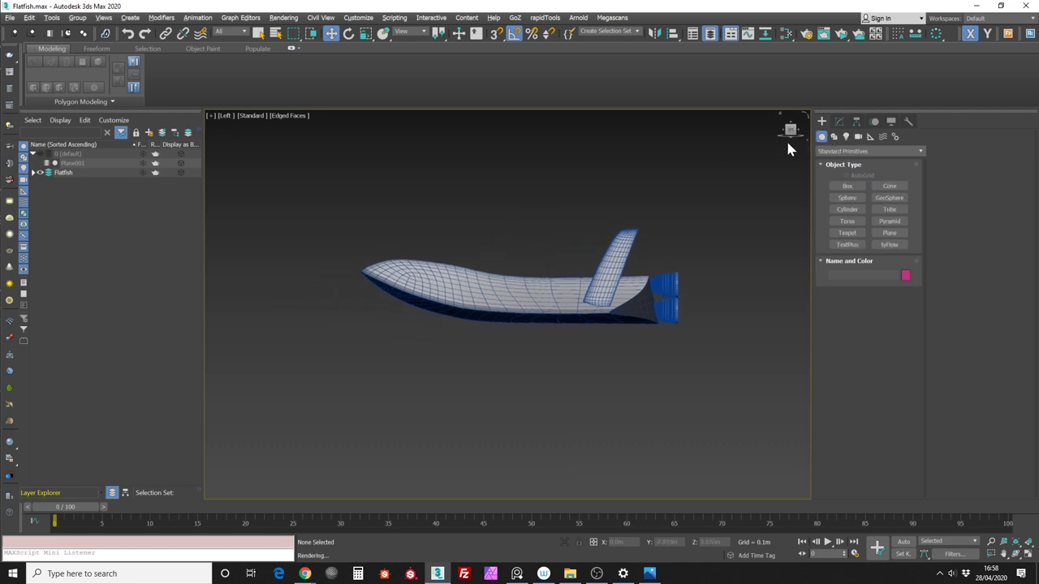
{"action": "scroll", "coordinate": [440, 240], "scroll_direction": "up", "scroll_amount": 5}
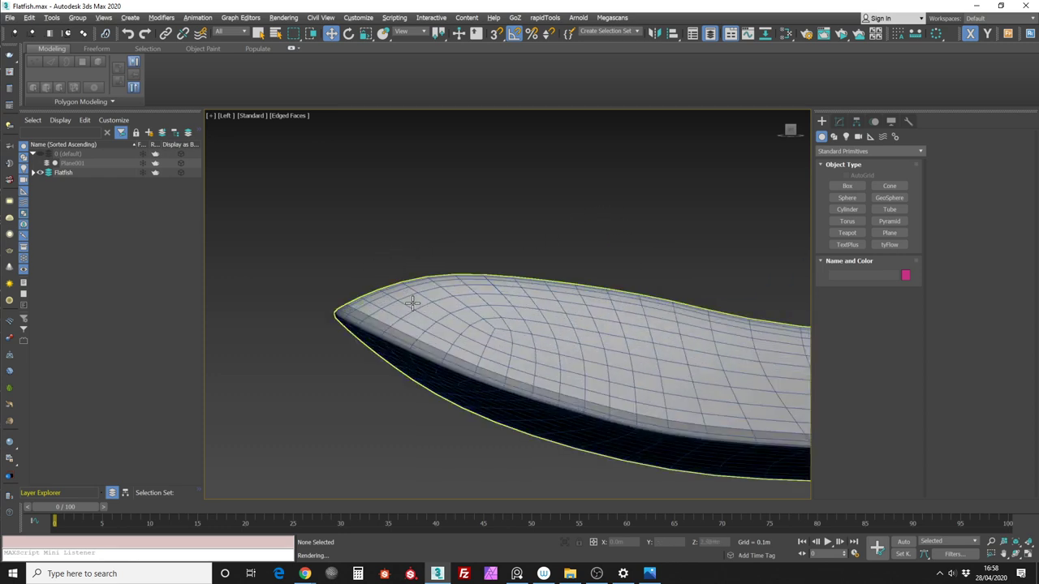
{"action": "scroll", "coordinate": [503, 227], "scroll_direction": "down", "scroll_amount": 4}
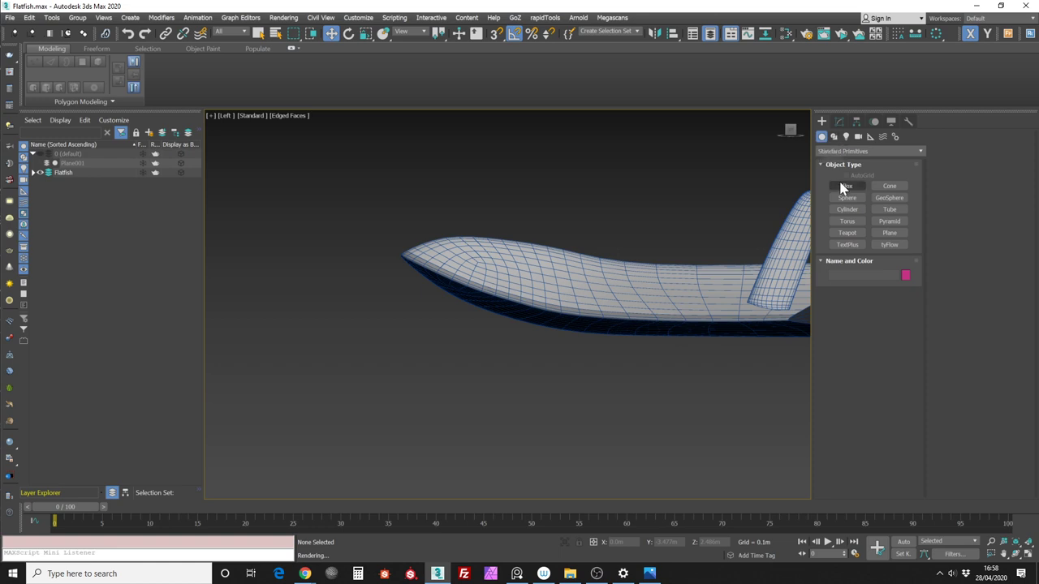
Duplicate the lowest physical material node in the material editor and open the copy's parameters
{"action": "left_click", "coordinate": [785, 32]}
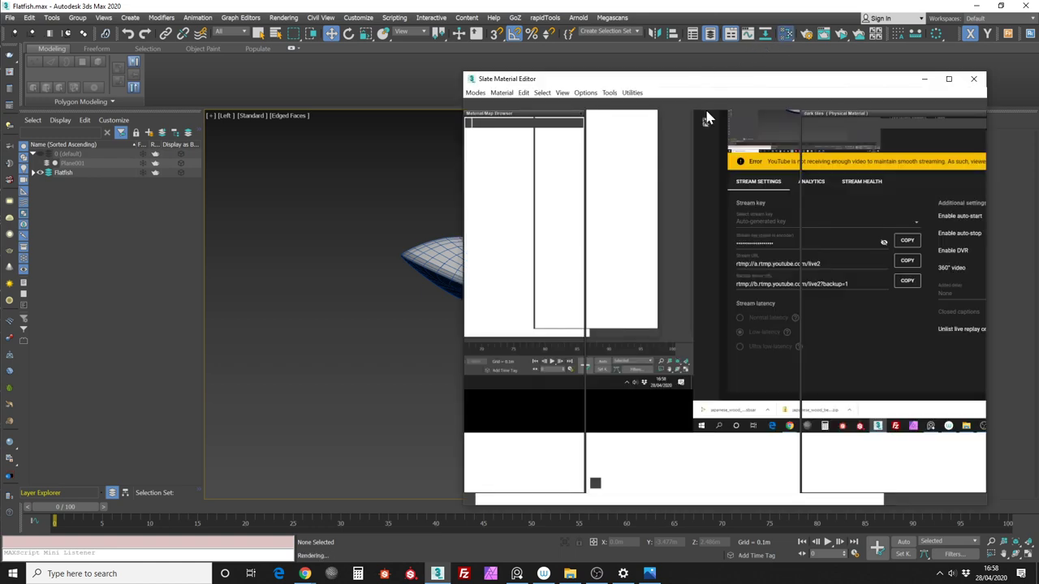
{"action": "left_click_drag", "start_coordinate": [758, 86], "coordinate": [499, 93]}
{"action": "middle_click_drag", "start_coordinate": [450, 276], "coordinate": [403, 199]}
{"action": "middle_click_drag", "start_coordinate": [414, 311], "coordinate": [479, 211]}
{"action": "scroll", "coordinate": [450, 260], "scroll_direction": "up", "scroll_amount": 2}
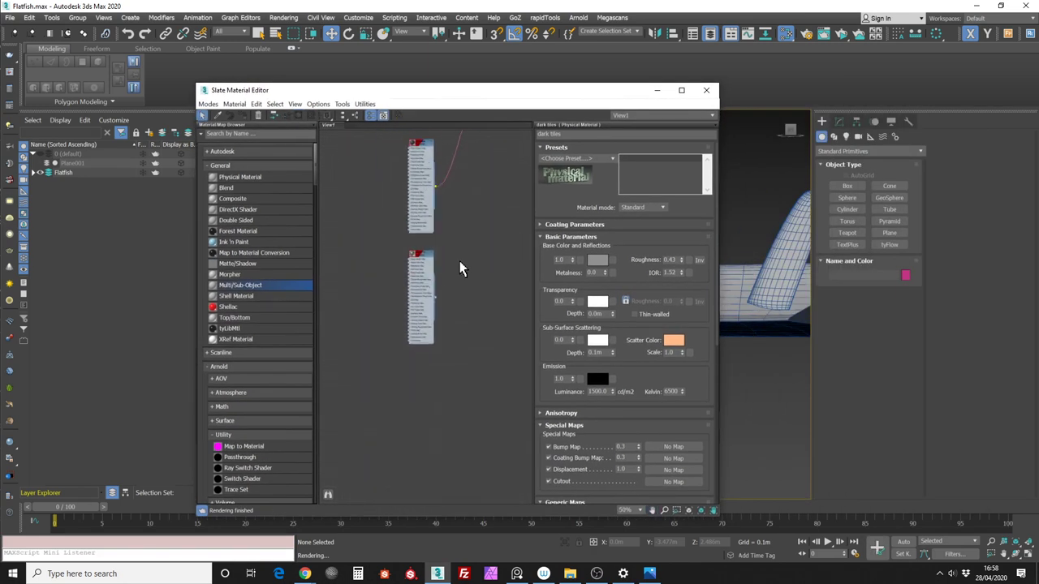
{"action": "scroll", "coordinate": [457, 248], "scroll_direction": "down", "scroll_amount": 4}
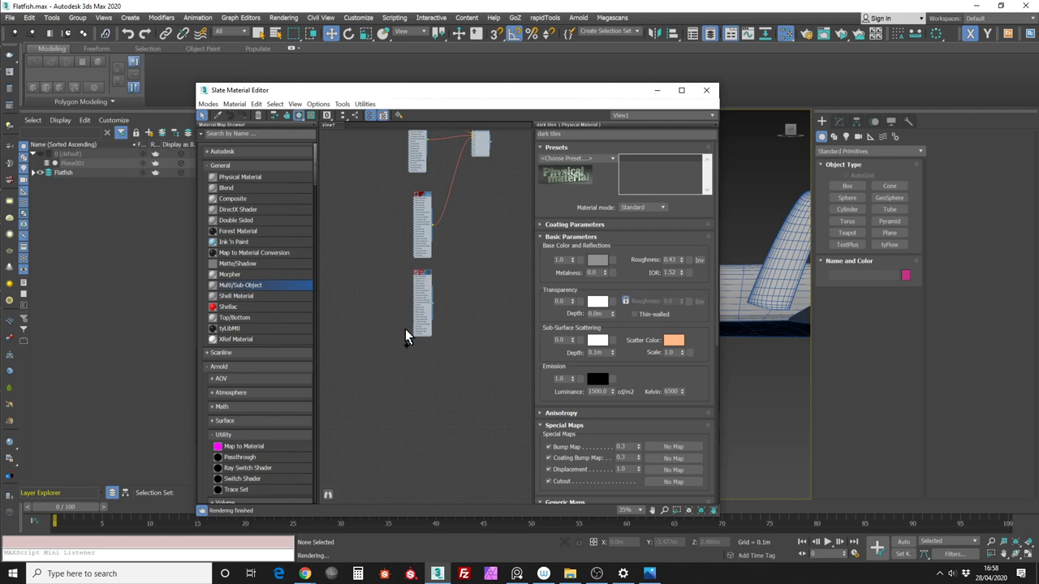
{"action": "left_click_drag", "start_coordinate": [436, 277], "coordinate": [430, 367], "text": "shift"}
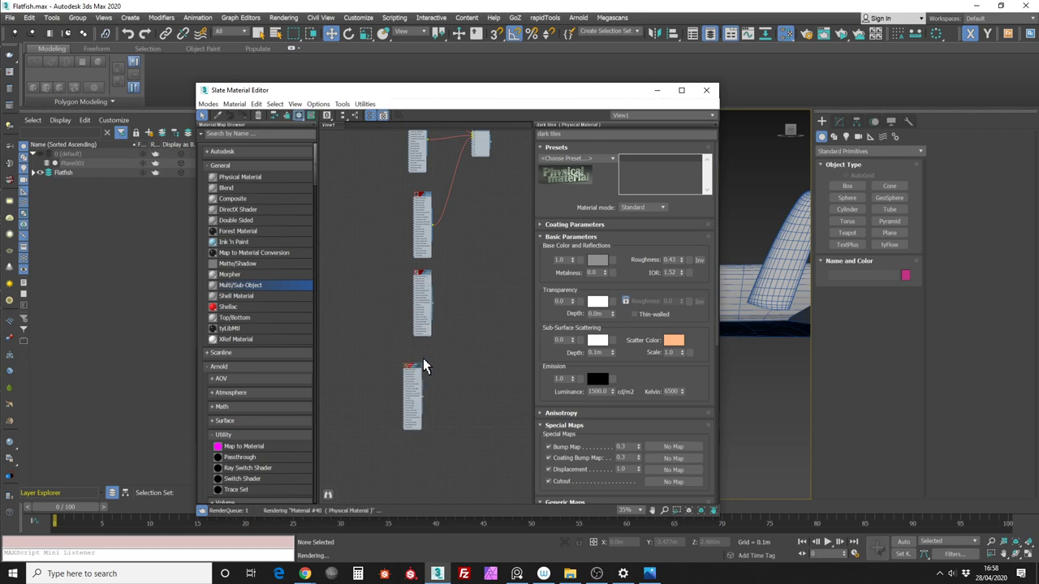
{"action": "double_click", "coordinate": [412, 370]}
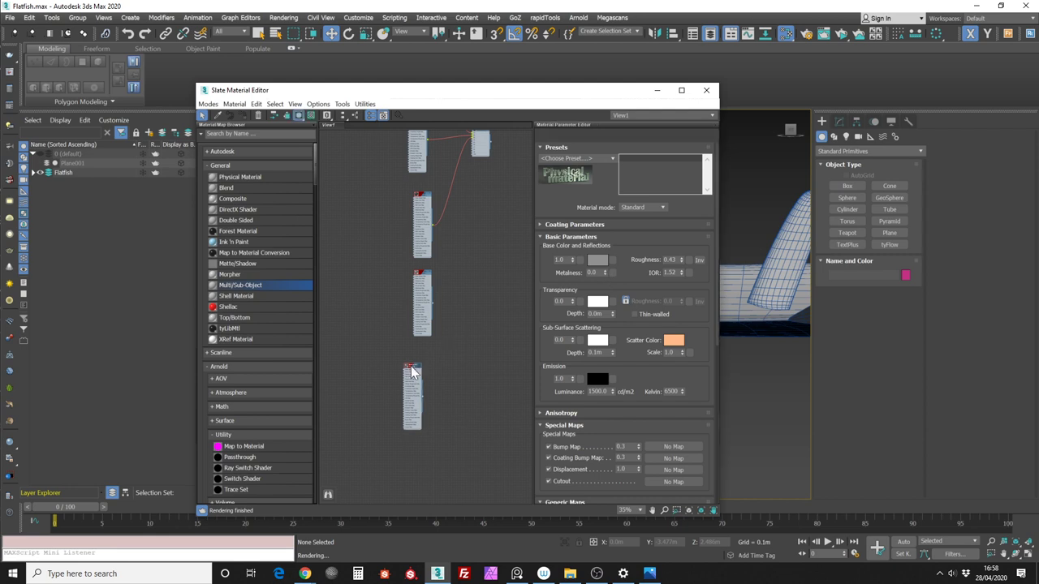
Give the copied material a black base color and a roughness of 0.1, and name it window
{"action": "right_click", "coordinate": [605, 274]}
{"action": "left_click", "coordinate": [598, 263]}
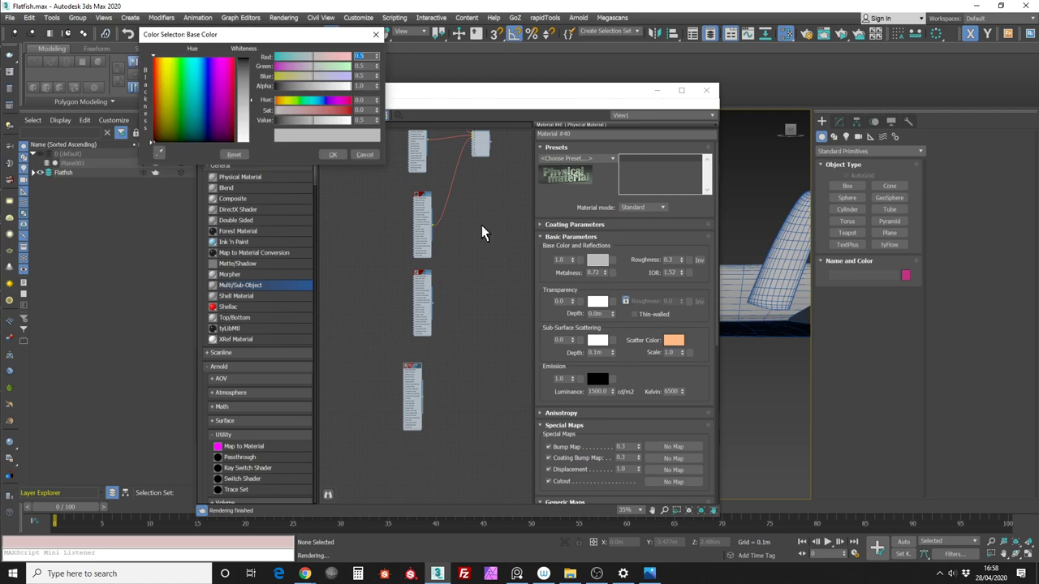
{"action": "left_click_drag", "start_coordinate": [294, 121], "coordinate": [275, 121]}
{"action": "left_click", "coordinate": [332, 155]}
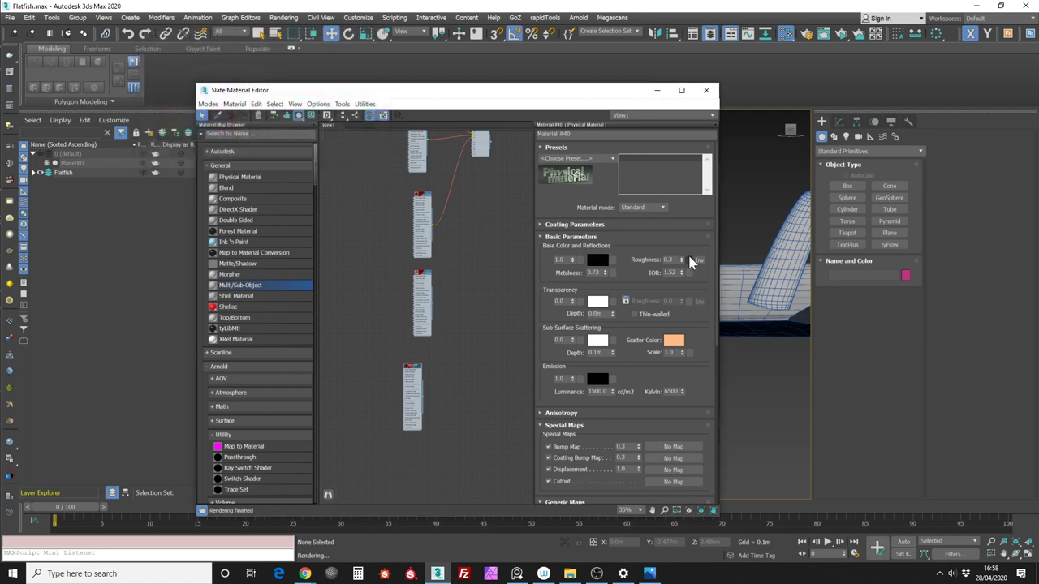
{"action": "left_click_drag", "start_coordinate": [681, 258], "coordinate": [681, 264]}
{"action": "left_click", "coordinate": [568, 134]}
{"action": "type", "text": "window"}
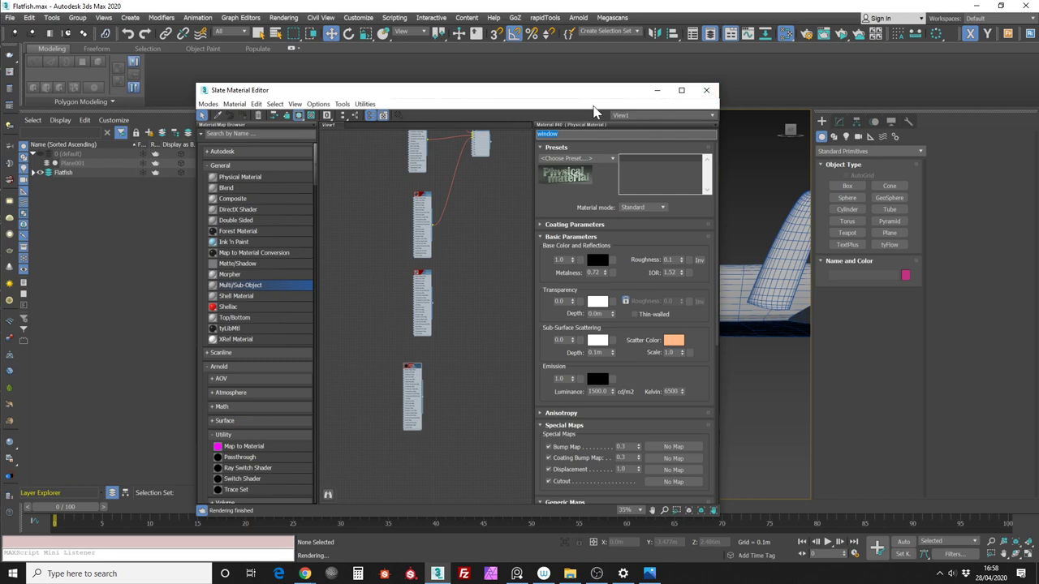
Draw a closed five-point line outline about 0.6 m long over the upper tip of the dropship's nose in side view
{"action": "left_click_drag", "start_coordinate": [641, 91], "coordinate": [432, 90]}
{"action": "middle_click_drag", "start_coordinate": [685, 190], "coordinate": [663, 193]}
{"action": "middle_click_drag", "start_coordinate": [628, 225], "coordinate": [626, 211], "text": "alt"}
{"action": "middle_click_drag", "start_coordinate": [710, 212], "coordinate": [734, 195], "text": "alt"}
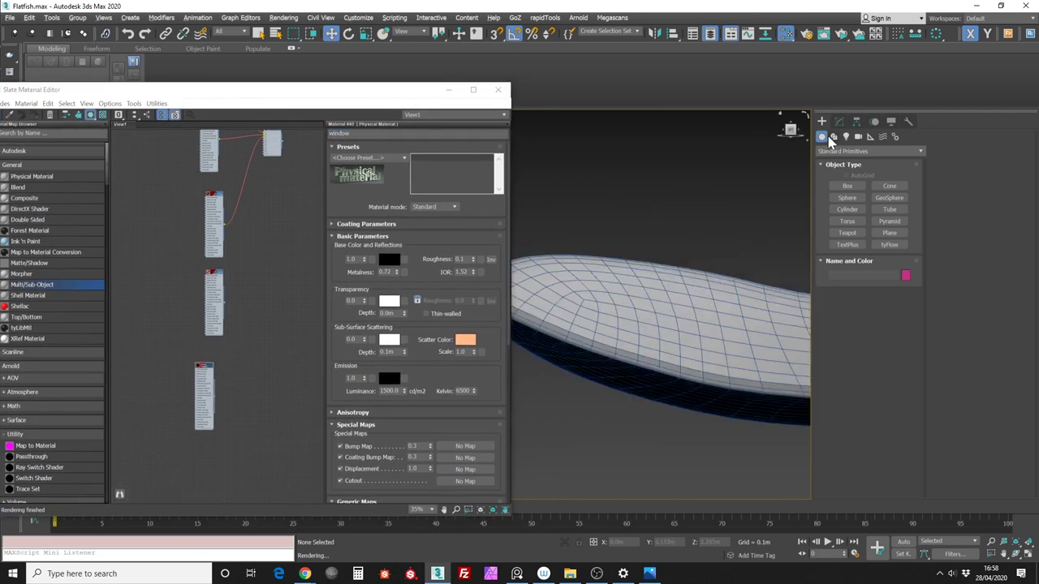
{"action": "left_click", "coordinate": [833, 136]}
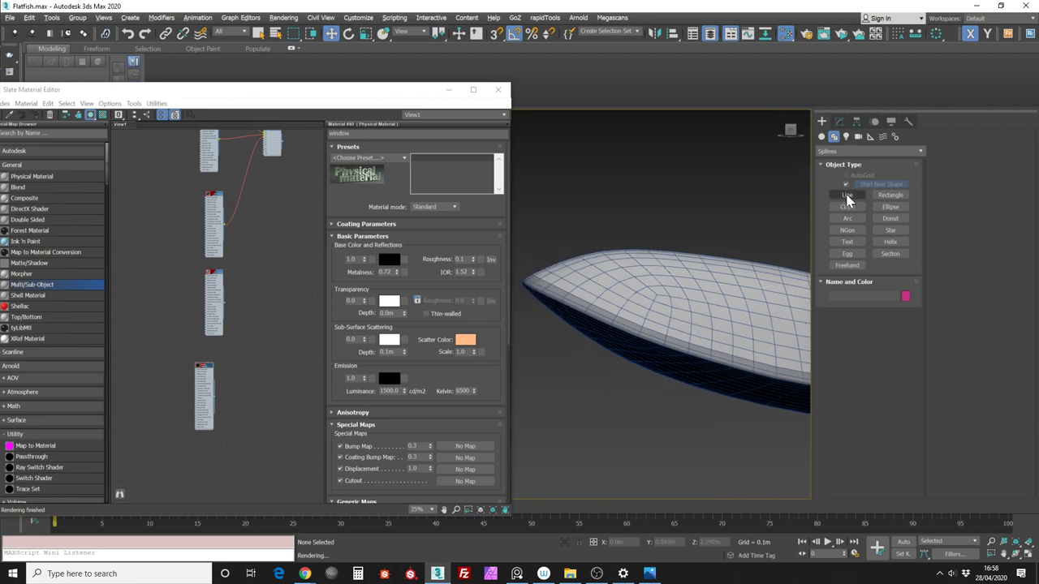
{"action": "left_click", "coordinate": [846, 196]}
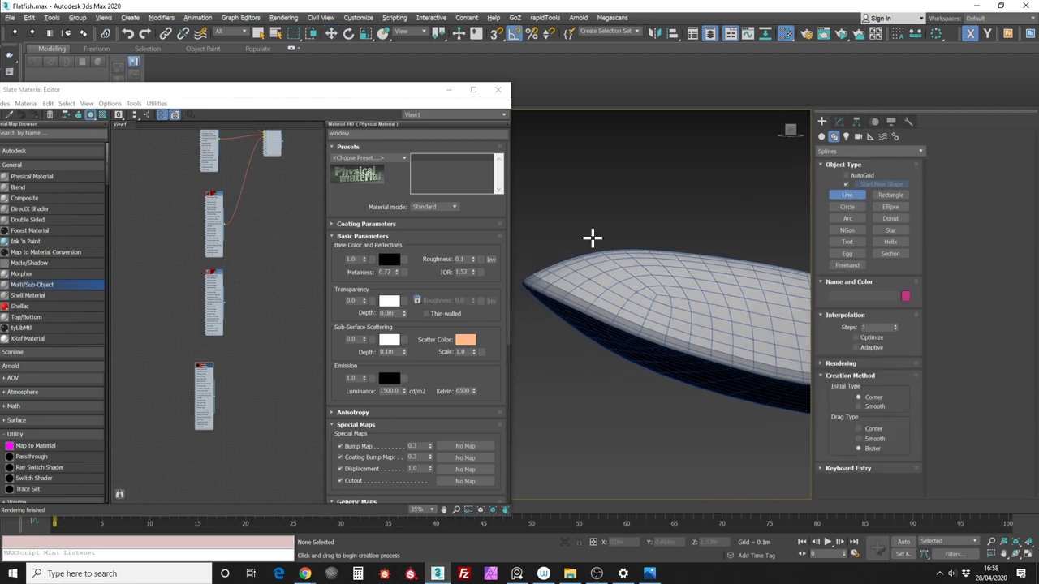
{"action": "middle_click_drag", "start_coordinate": [552, 255], "coordinate": [561, 254]}
{"action": "scroll", "coordinate": [563, 257], "scroll_direction": "up", "scroll_amount": 1}
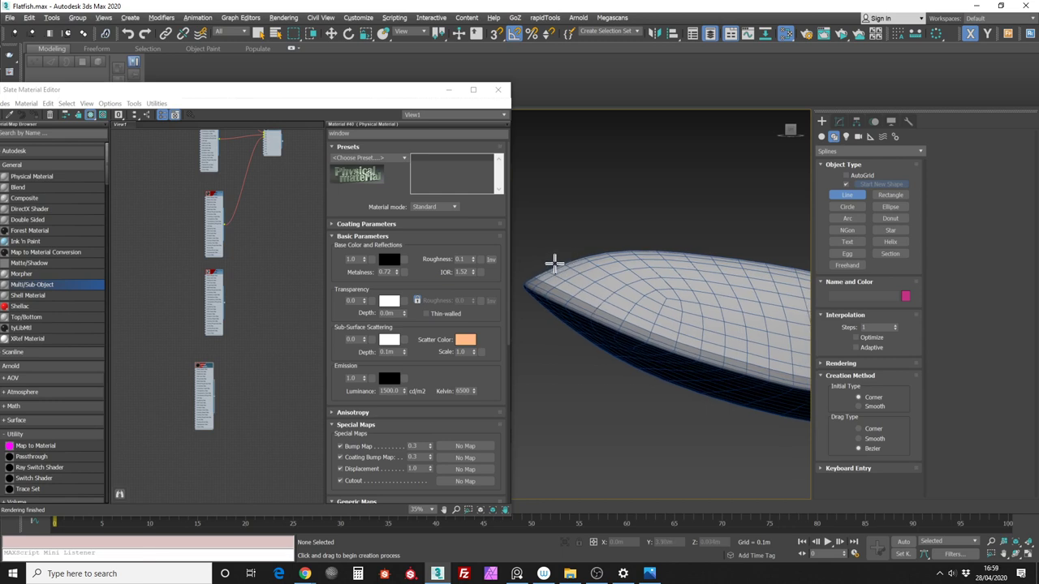
{"action": "left_click", "coordinate": [555, 264]}
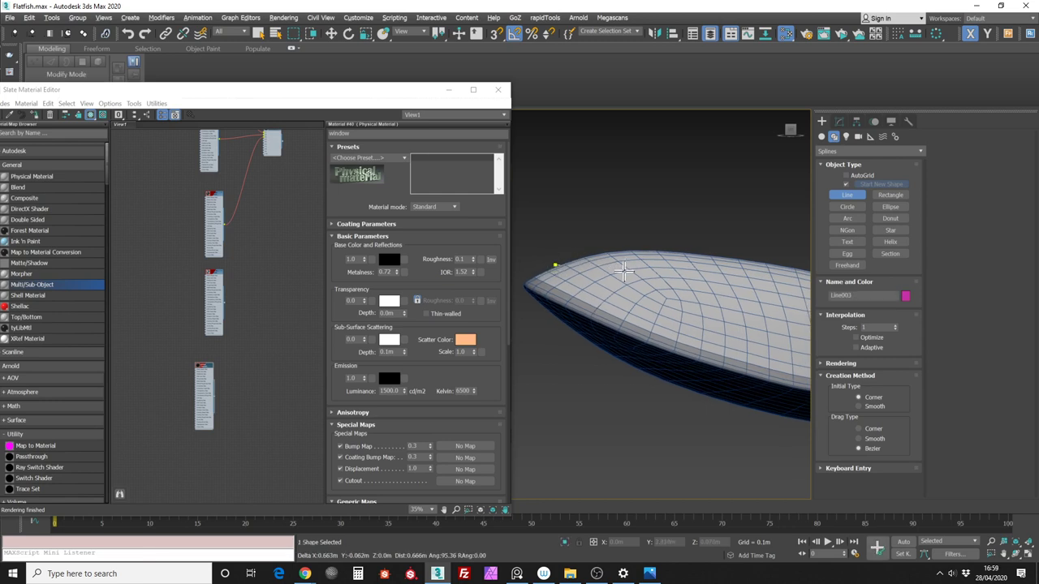
{"action": "key", "text": "F3"}
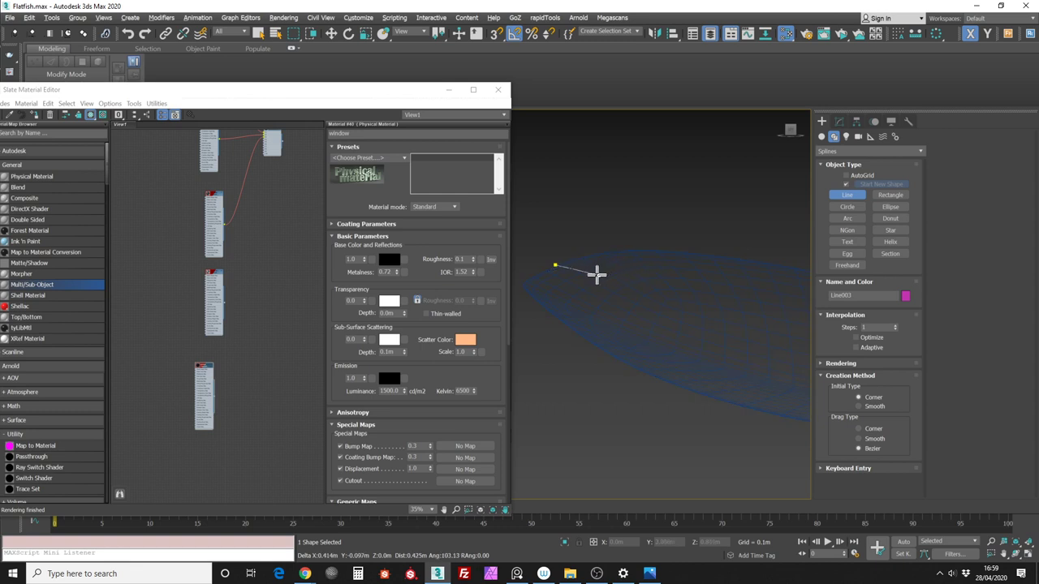
{"action": "left_click", "coordinate": [598, 273]}
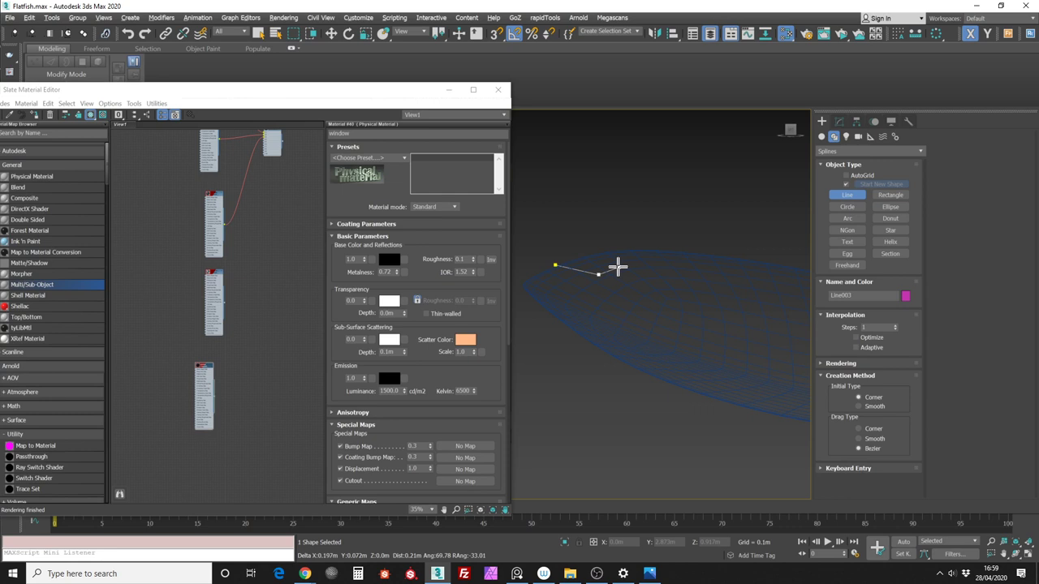
{"action": "left_click", "coordinate": [618, 266]}
{"action": "left_click", "coordinate": [597, 249]}
{"action": "left_click", "coordinate": [559, 250]}
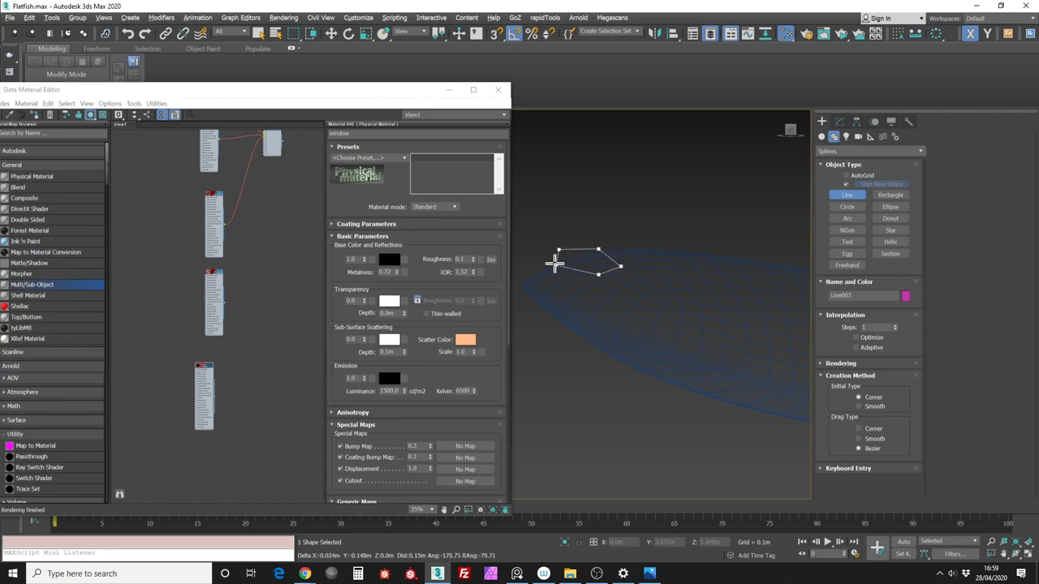
{"action": "left_click", "coordinate": [555, 263]}
{"action": "left_click", "coordinate": [497, 298]}
Add an Extrude modifier to the five-point outline with an amount of 2.0 m
{"action": "middle_click_drag", "start_coordinate": [620, 217], "coordinate": [644, 220], "text": "alt"}
{"action": "key", "text": "w"}
{"action": "left_click", "coordinate": [839, 120]}
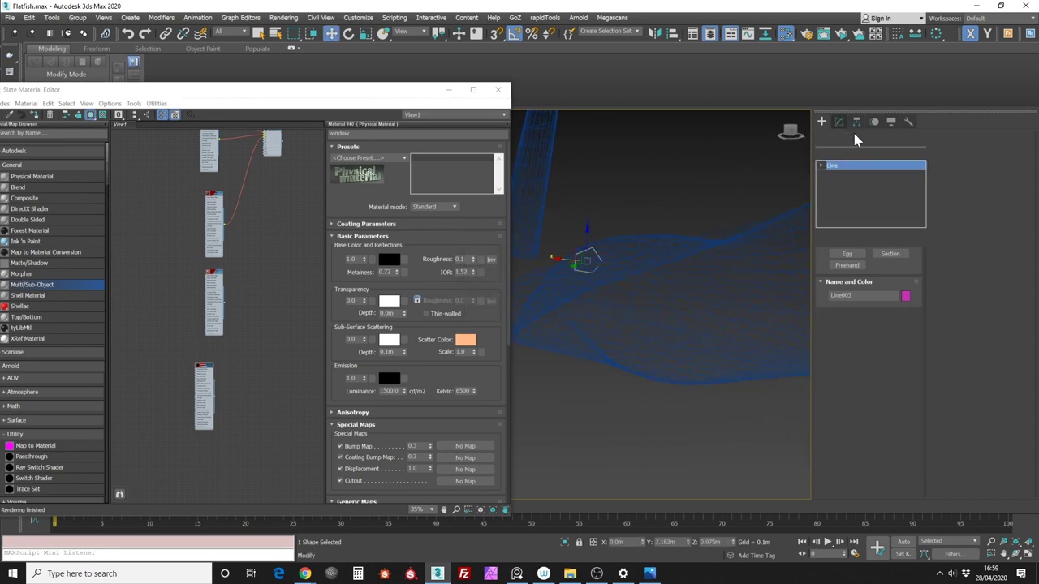
{"action": "left_click", "coordinate": [920, 151]}
{"action": "type", "text": "ex"}
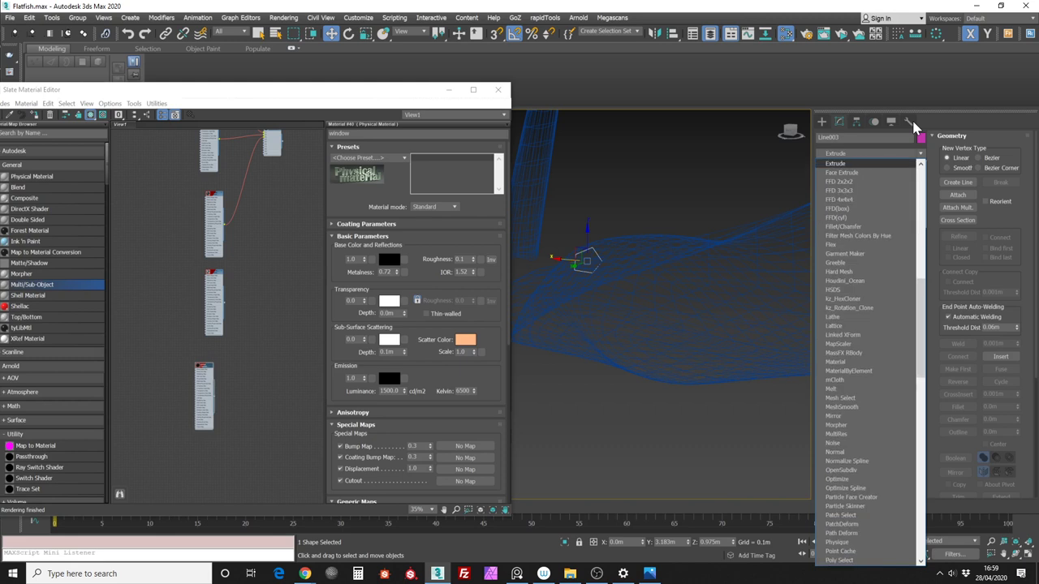
{"action": "key", "text": "Return"}
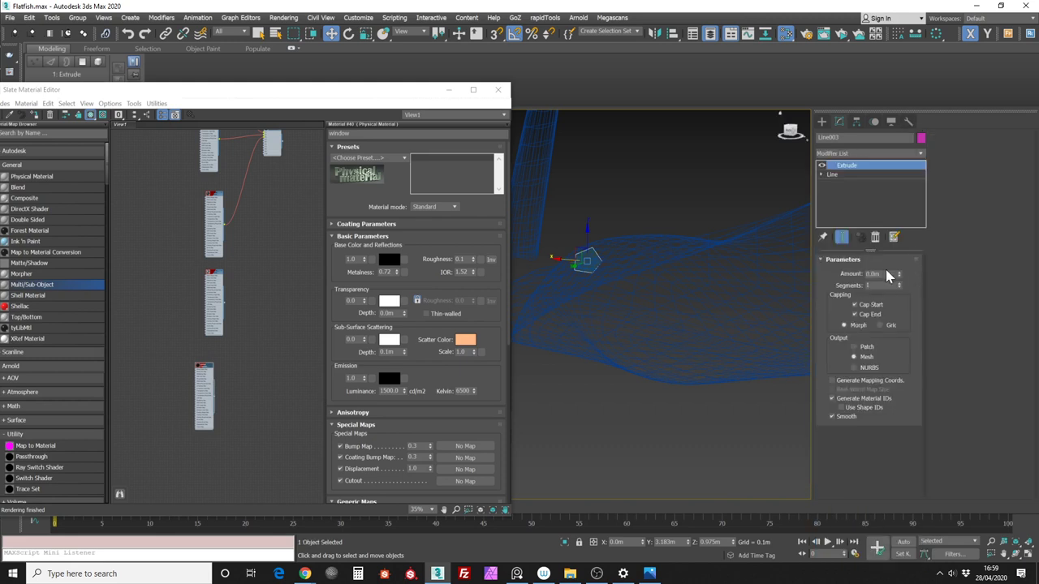
{"action": "key", "text": "Return"}
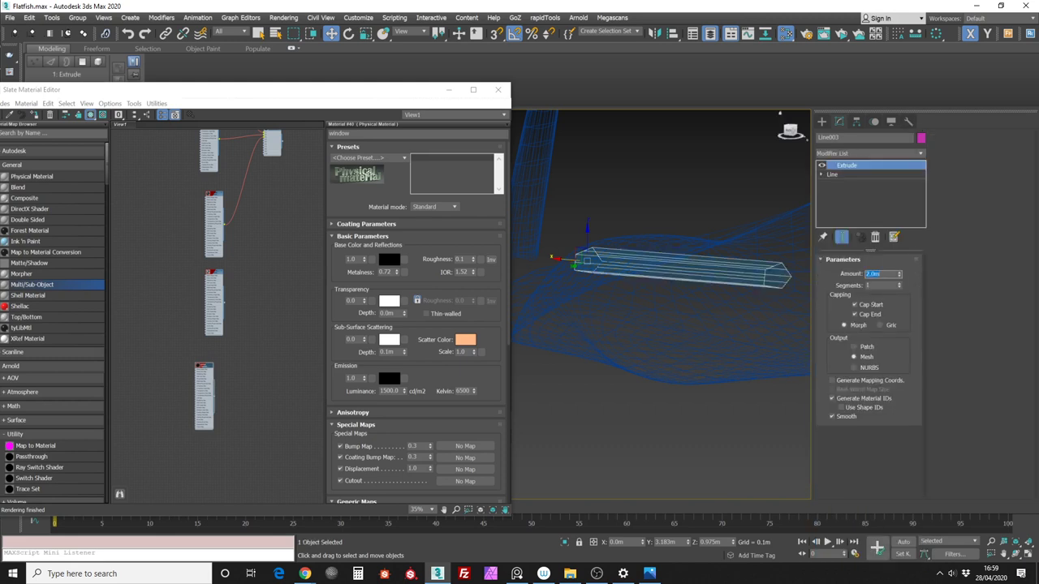
Move the extruded shape along X to about 1.228 m so that it spans the hull's nose
{"action": "middle_click_drag", "start_coordinate": [650, 223], "coordinate": [699, 230], "text": "alt"}
{"action": "left_click_drag", "start_coordinate": [618, 262], "coordinate": [497, 251]}
{"action": "mouse_move", "coordinate": [560, 219]}
{"action": "middle_mouse_down", "text": "alt"}
{"action": "mouse_move", "coordinate": [625, 207]}
{"action": "mouse_move", "coordinate": [620, 224]}
{"action": "middle_mouse_up", "text": "alt"}
{"action": "scroll", "coordinate": [616, 227], "scroll_direction": "down", "scroll_amount": 5}
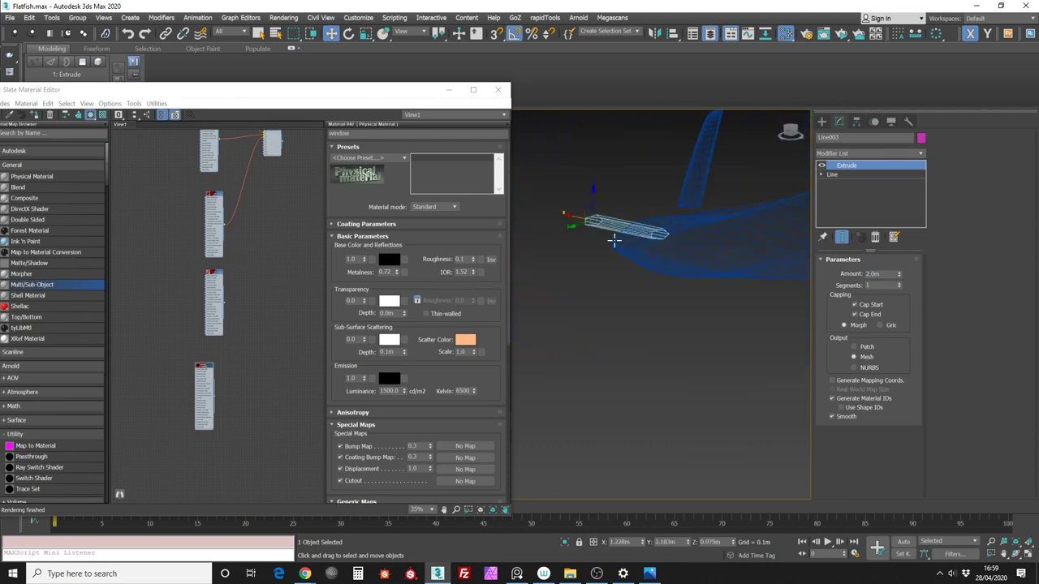
{"action": "mouse_move", "coordinate": [640, 183]}
{"action": "middle_mouse_down"}
{"action": "mouse_move", "coordinate": [639, 239]}
{"action": "mouse_move", "coordinate": [646, 222]}
{"action": "middle_mouse_up"}
{"action": "key", "text": "F3"}
Assign the window material to the extruded shape on the nose
{"action": "left_click_drag", "start_coordinate": [201, 370], "coordinate": [213, 370]}
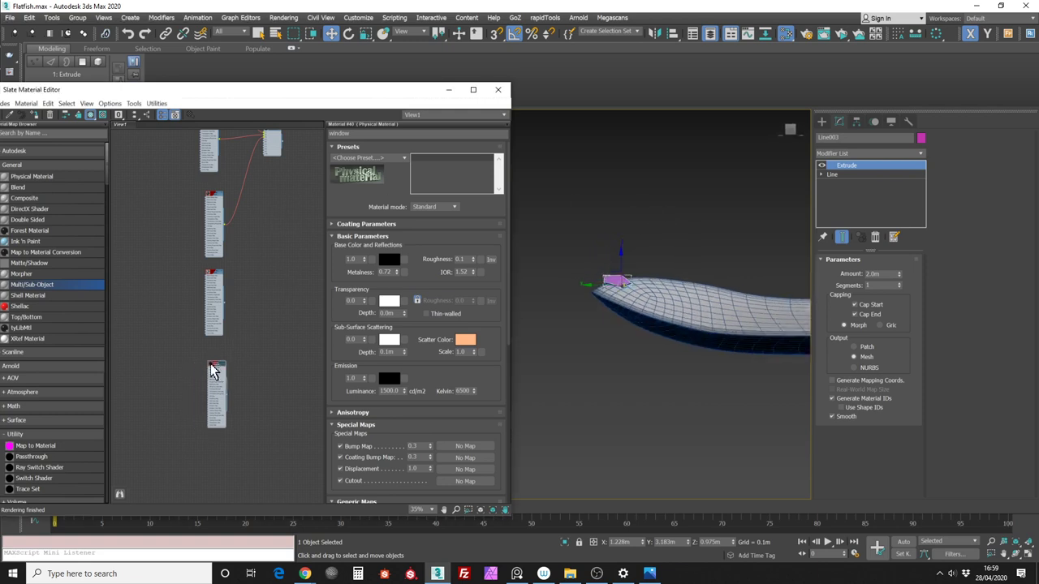
{"action": "left_click", "coordinate": [35, 119]}
{"action": "scroll", "coordinate": [708, 212], "scroll_direction": "up", "scroll_amount": 10}
{"action": "scroll", "coordinate": [706, 263], "scroll_direction": "down", "scroll_amount": 5}
{"action": "middle_click_drag", "start_coordinate": [706, 262], "coordinate": [852, 198], "text": "alt"}
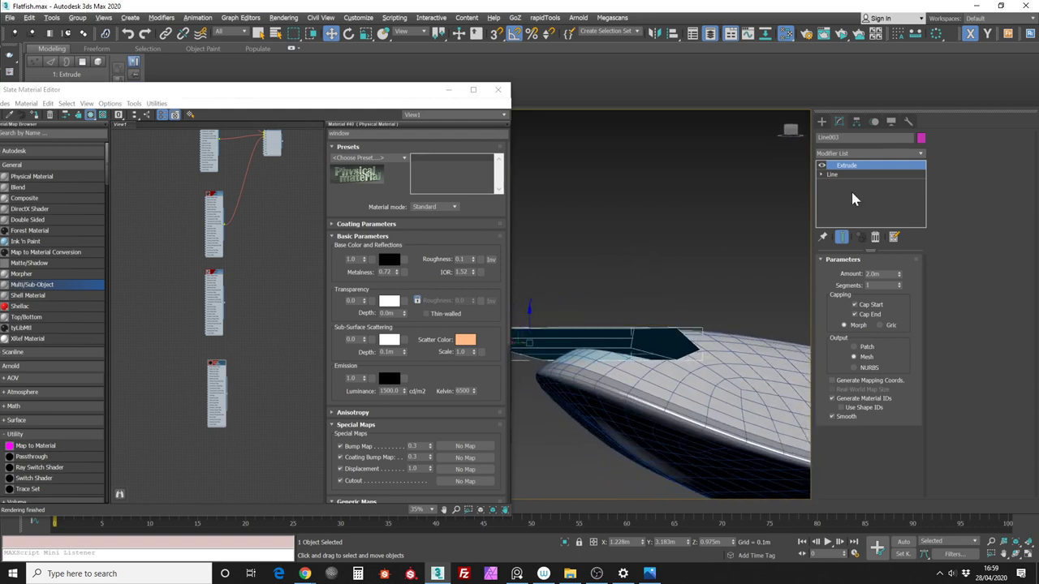
Select all five vertices of the extruded shape's outline and return to its Extrude modifier
{"action": "left_click", "coordinate": [821, 174]}
{"action": "left_click", "coordinate": [842, 183]}
{"action": "middle_click_drag", "start_coordinate": [670, 220], "coordinate": [709, 208]}
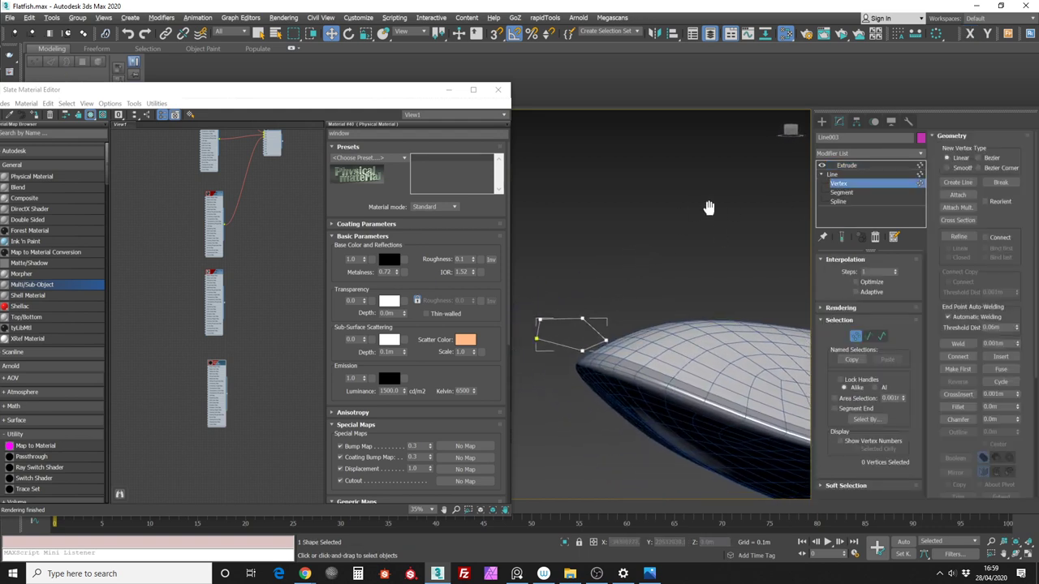
{"action": "right_click", "coordinate": [681, 217]}
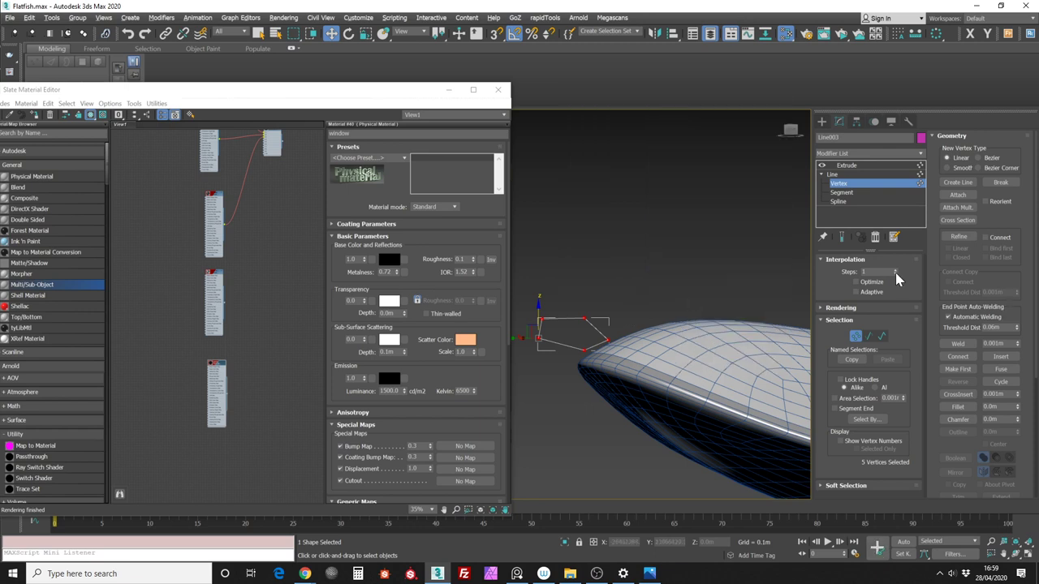
{"action": "left_click", "coordinate": [898, 167]}
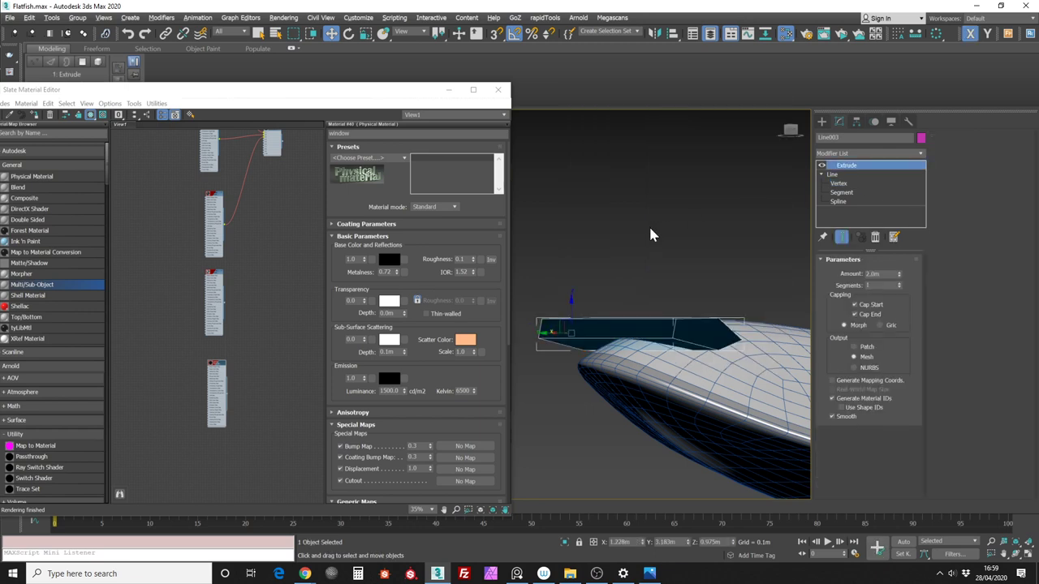
{"action": "middle_click_drag", "start_coordinate": [658, 230], "coordinate": [712, 221], "text": "alt"}
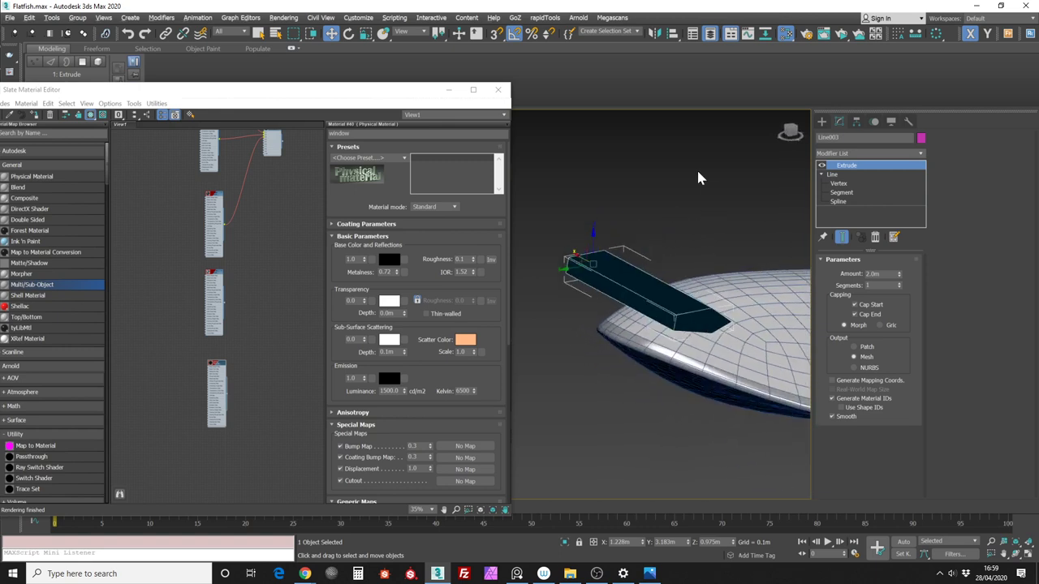
Move the material editor clear of the nose and save the scene under its existing file name
{"action": "left_click_drag", "start_coordinate": [395, 97], "coordinate": [350, 97]}
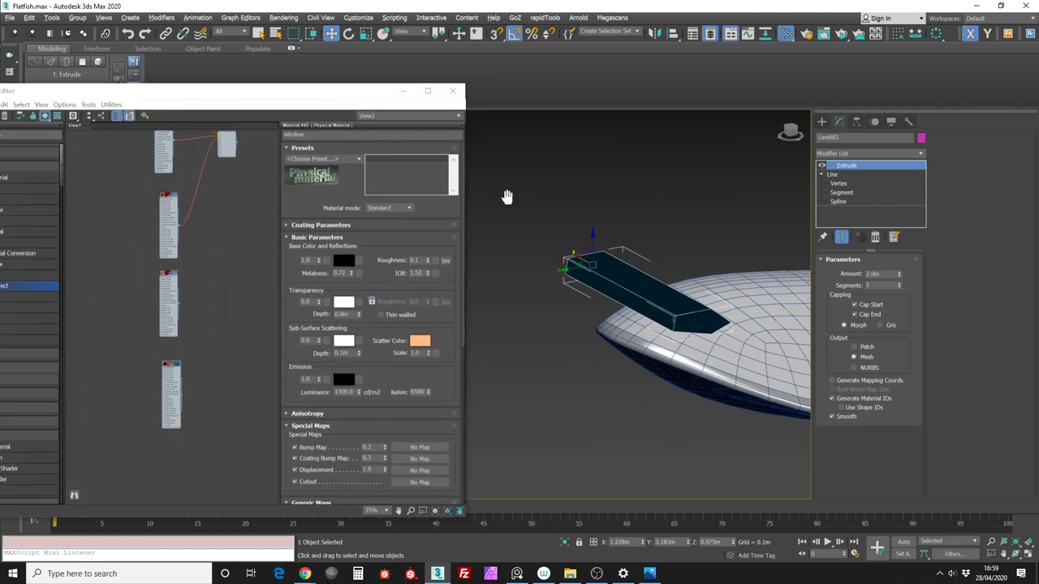
{"action": "left_click", "coordinate": [10, 17]}
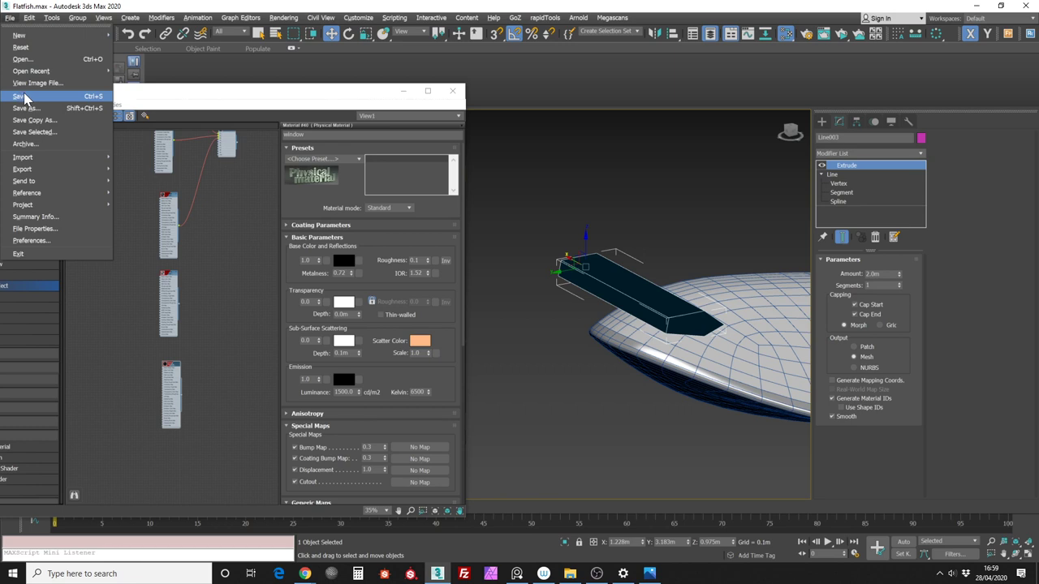
{"action": "left_click", "coordinate": [25, 94]}
Select the hull and imprint the extruded shape onto its nose with ProBoolean, using Union with Imprint enabled
{"action": "middle_click_drag", "start_coordinate": [728, 195], "coordinate": [635, 180]}
{"action": "left_click", "coordinate": [677, 209]}
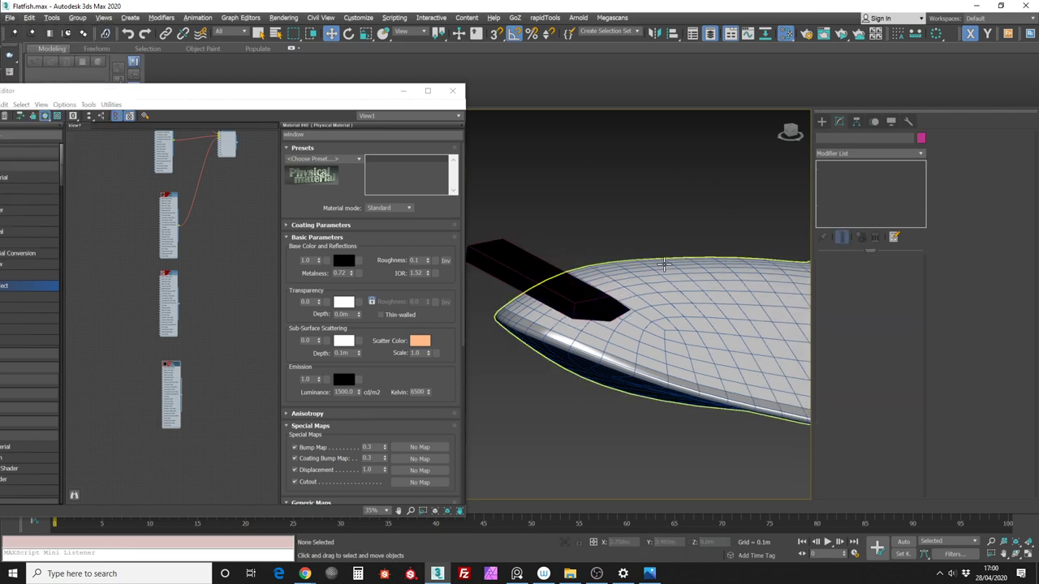
{"action": "left_click", "coordinate": [681, 272]}
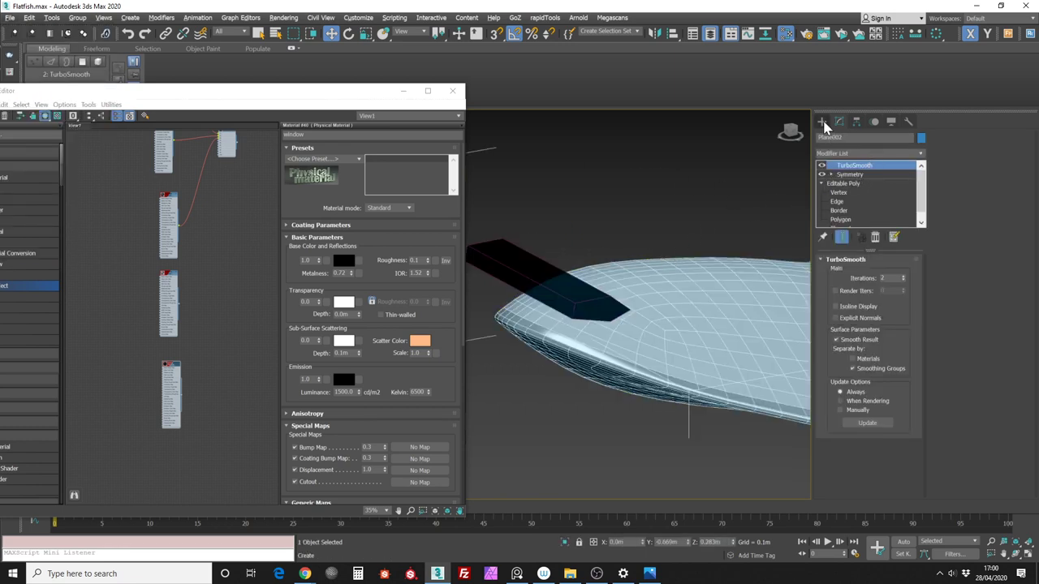
{"action": "left_click", "coordinate": [821, 122]}
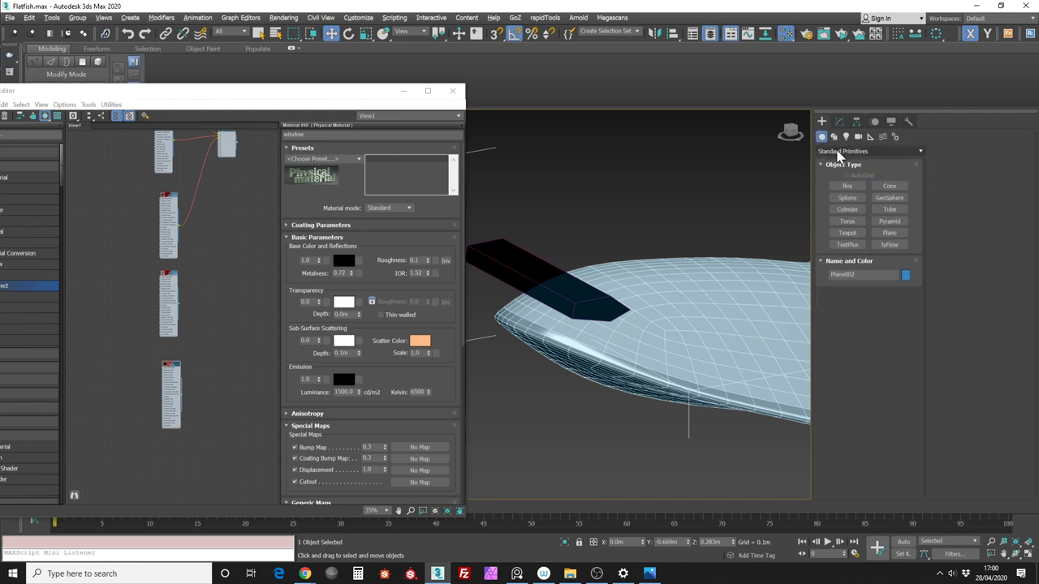
{"action": "left_click", "coordinate": [841, 152]}
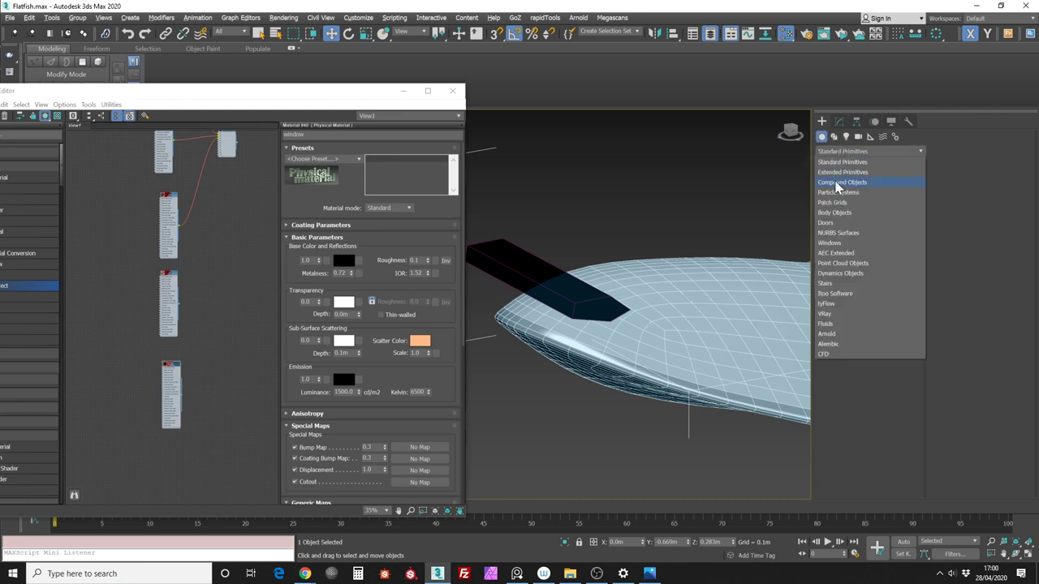
{"action": "left_click", "coordinate": [842, 181]}
{"action": "middle_click_drag", "start_coordinate": [763, 192], "coordinate": [778, 183]}
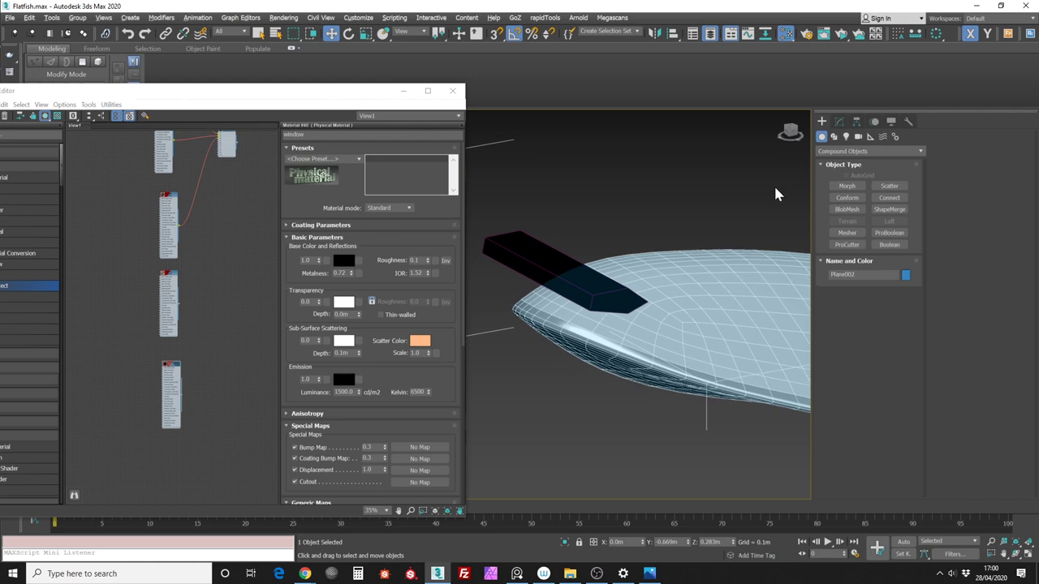
{"action": "left_click", "coordinate": [889, 232]}
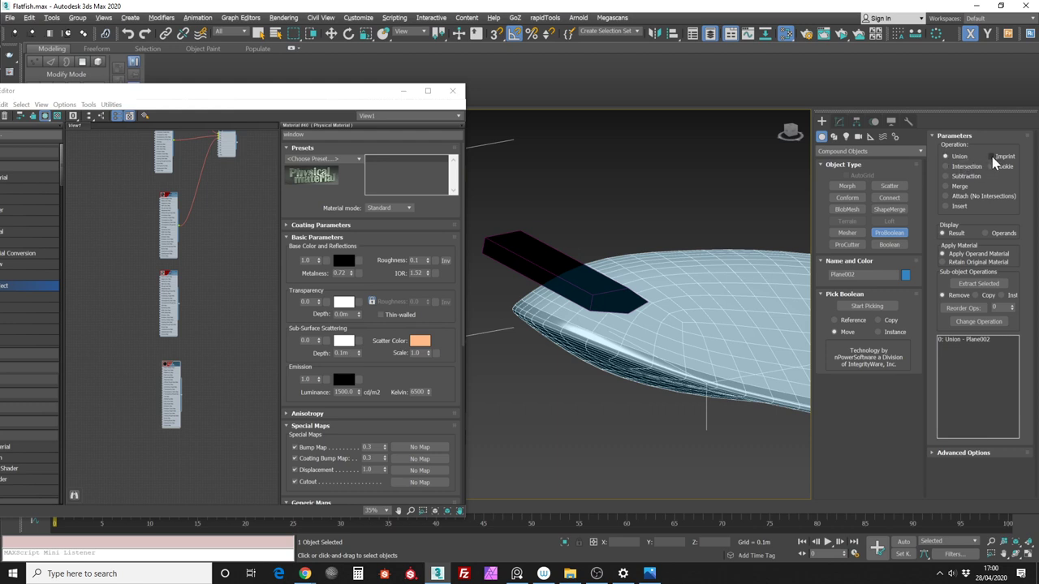
{"action": "left_click", "coordinate": [865, 305]}
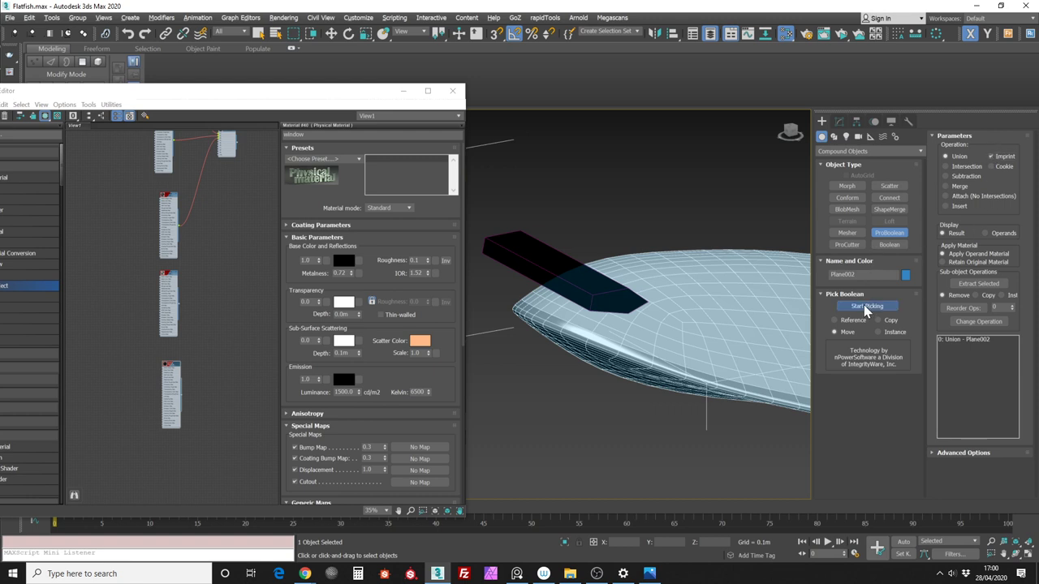
{"action": "left_click", "coordinate": [542, 256]}
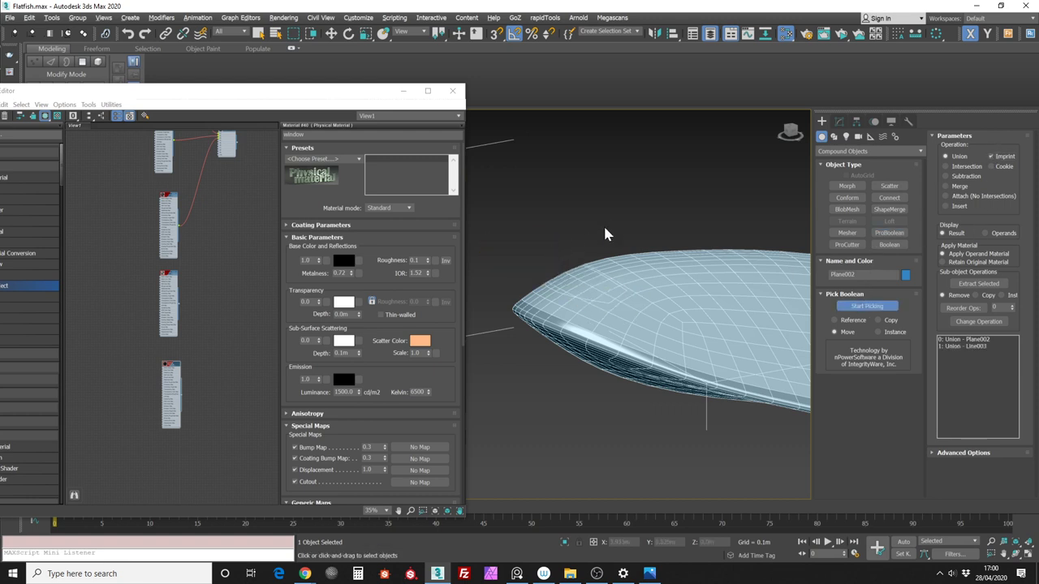
Inspect the imprinted outline on the nose and the ProBoolean's advanced options
{"action": "scroll", "coordinate": [608, 234], "scroll_direction": "up", "scroll_amount": 2}
{"action": "key", "text": "w"}
{"action": "scroll", "coordinate": [606, 219], "scroll_direction": "up", "scroll_amount": 1}
{"action": "scroll", "coordinate": [610, 217], "scroll_direction": "up", "scroll_amount": 3}
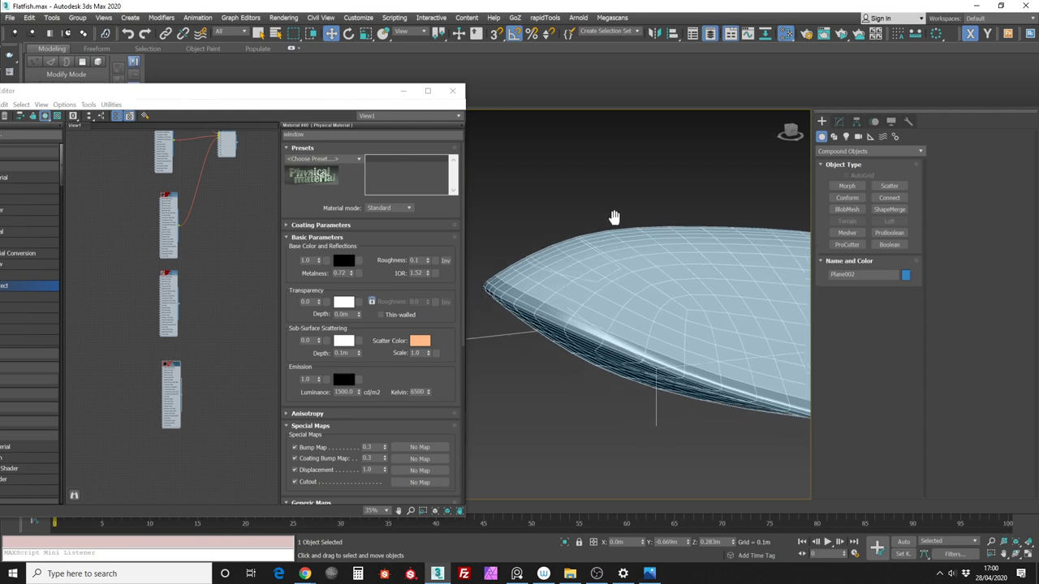
{"action": "left_click", "coordinate": [838, 121]}
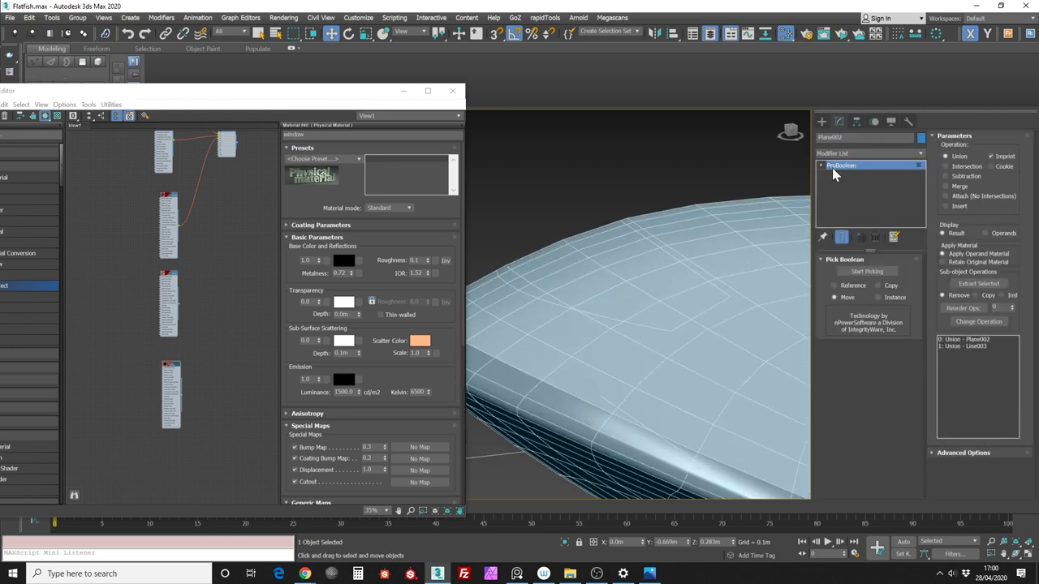
{"action": "left_click", "coordinate": [941, 453]}
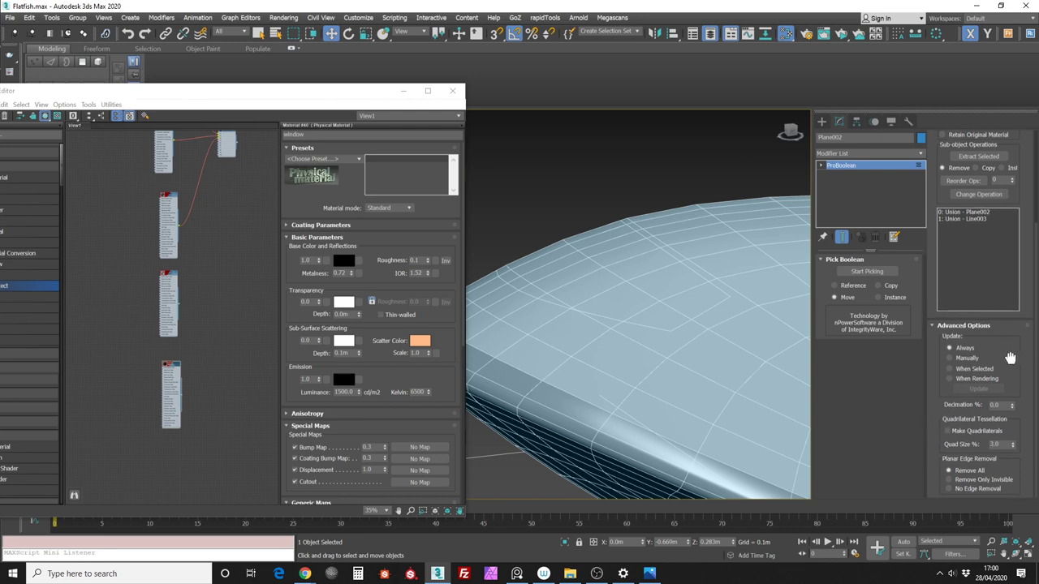
{"action": "left_click_drag", "start_coordinate": [1013, 345], "coordinate": [1013, 347]}
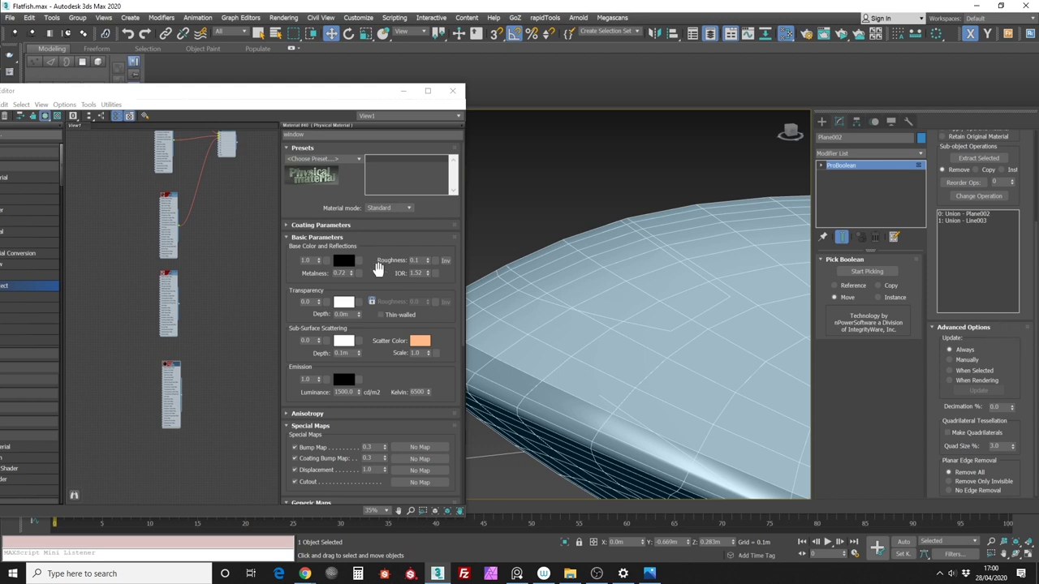
Rearrange the material nodes so that the window material sits near the Multi/Sub-Object node
{"action": "middle_click_drag", "start_coordinate": [190, 249], "coordinate": [211, 334]}
{"action": "left_click", "coordinate": [247, 219]}
{"action": "left_click_drag", "start_coordinate": [248, 219], "coordinate": [260, 204]}
{"action": "left_click_drag", "start_coordinate": [188, 359], "coordinate": [152, 346]}
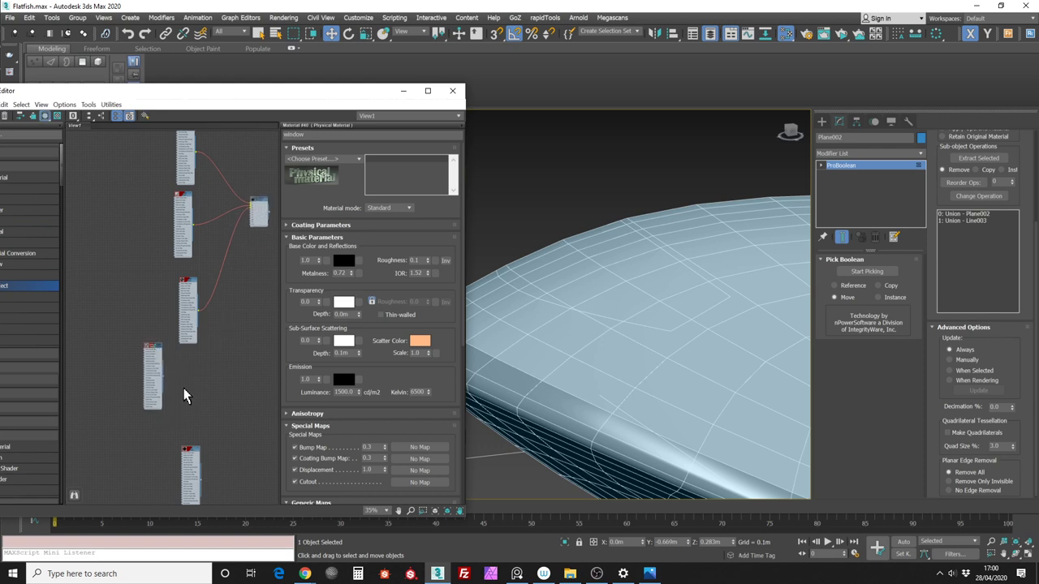
{"action": "middle_click_drag", "start_coordinate": [191, 396], "coordinate": [195, 393]}
{"action": "left_click_drag", "start_coordinate": [199, 448], "coordinate": [201, 374]}
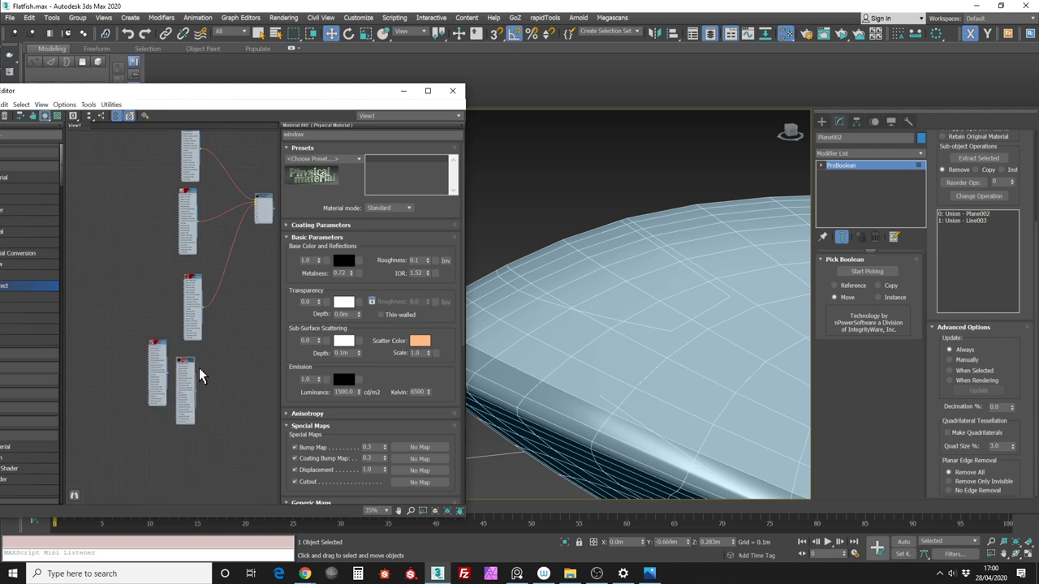
{"action": "middle_click_drag", "start_coordinate": [257, 209], "coordinate": [223, 290]}
{"action": "left_click_drag", "start_coordinate": [239, 269], "coordinate": [227, 359]}
{"action": "middle_click_drag", "start_coordinate": [219, 386], "coordinate": [220, 369]}
{"action": "scroll", "coordinate": [175, 438], "scroll_direction": "up", "scroll_amount": 3}
Wire the window material into slot 4 of the Multi/Sub-Object material and display that material's parameters
{"action": "left_click_drag", "start_coordinate": [168, 487], "coordinate": [242, 363]}
{"action": "double_click", "coordinate": [249, 357]}
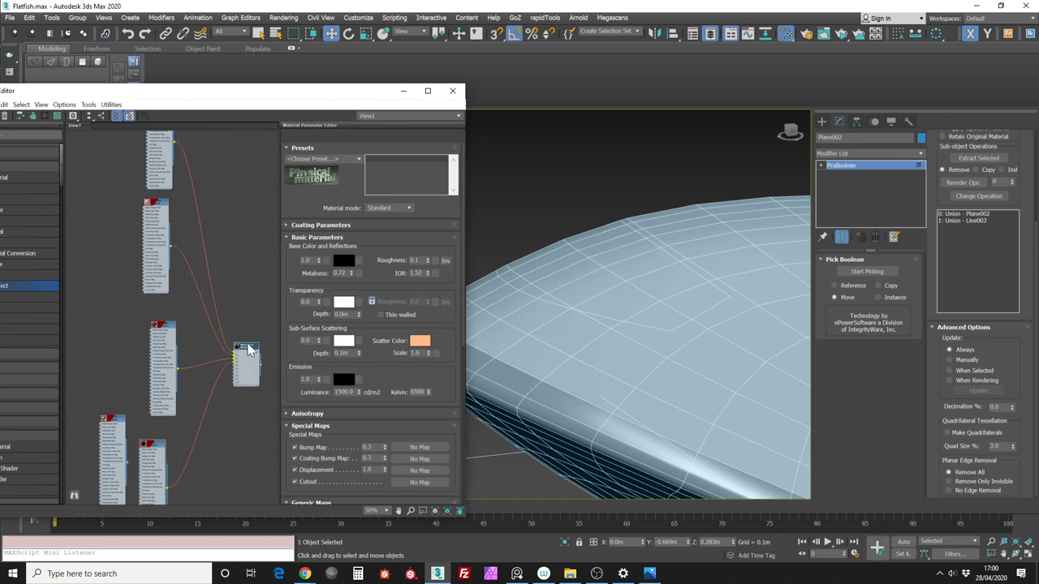
{"action": "scroll", "coordinate": [237, 333], "scroll_direction": "down", "scroll_amount": 2}
{"action": "scroll", "coordinate": [237, 333], "scroll_direction": "down", "scroll_amount": 1}
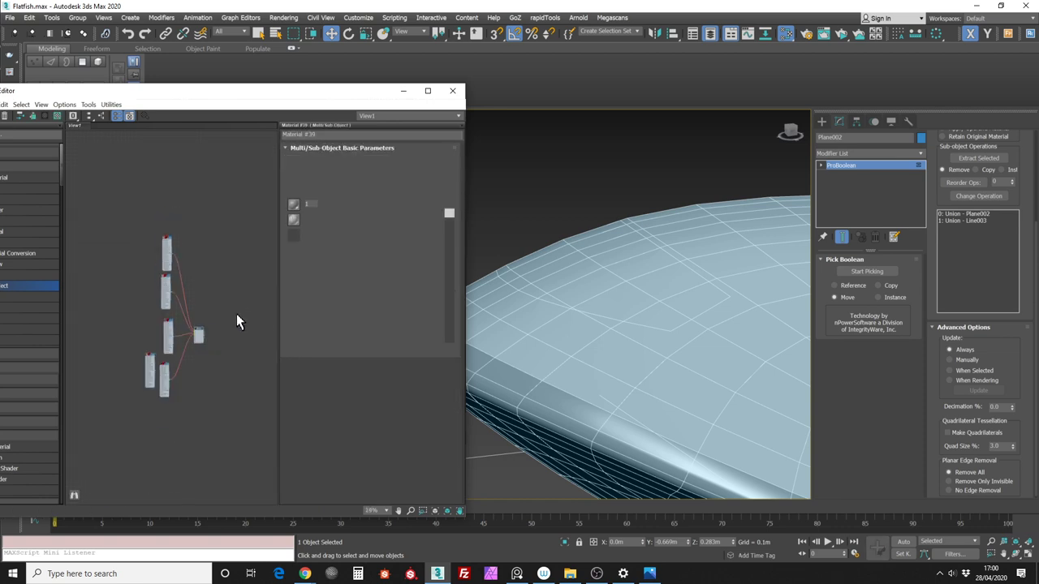
Add a Material modifier with material ID 3 above the Line003 operand's Extrude and return to the ProBoolean level
{"action": "left_click", "coordinate": [977, 222]}
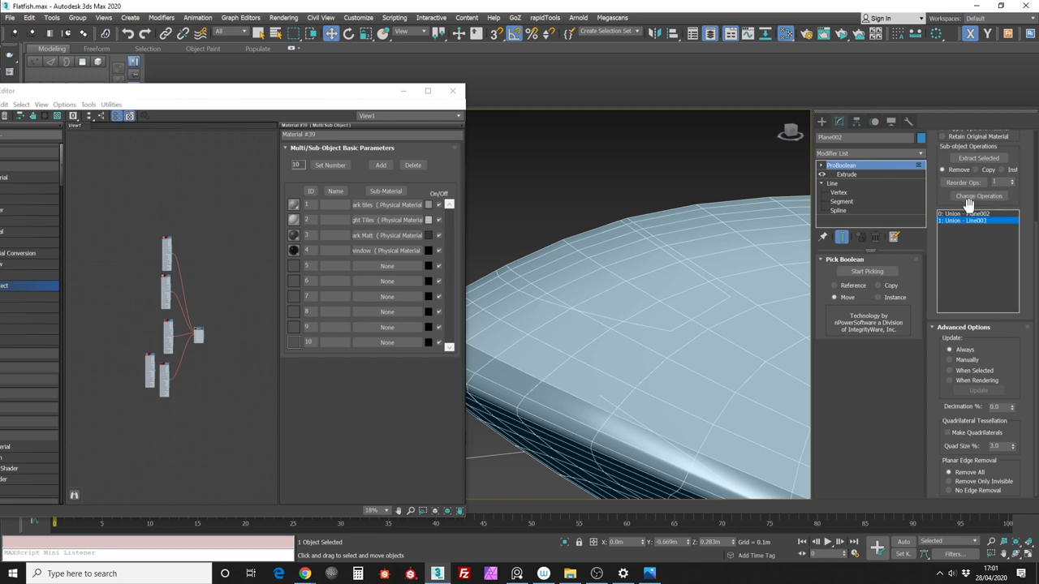
{"action": "left_click", "coordinate": [867, 174]}
{"action": "left_click", "coordinate": [921, 153]}
{"action": "left_click_drag", "start_coordinate": [923, 172], "coordinate": [931, 294]}
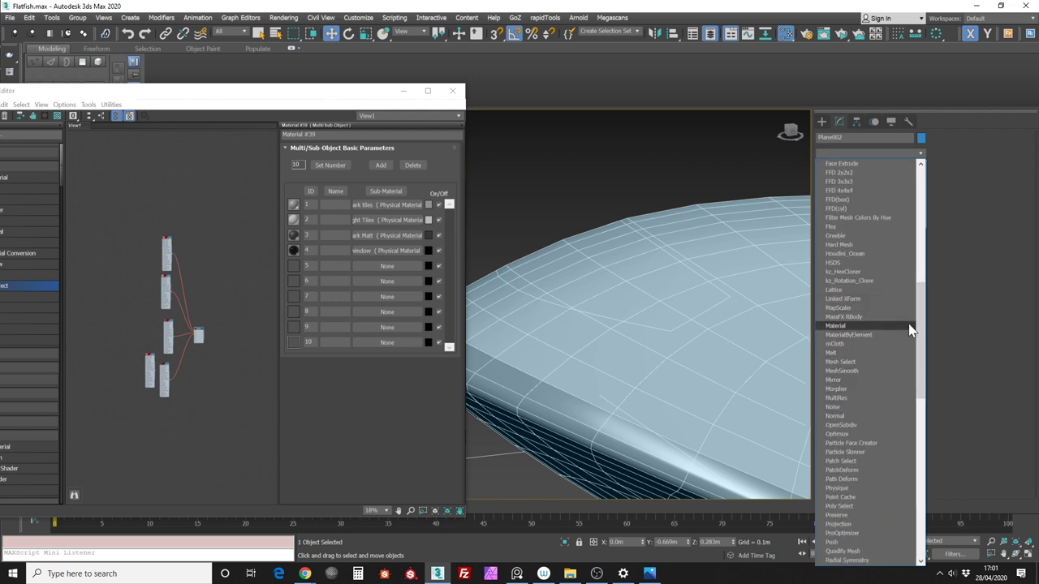
{"action": "mouse_move", "coordinate": [917, 316]}
{"action": "left_mouse_down"}
{"action": "mouse_move", "coordinate": [918, 344]}
{"action": "mouse_move", "coordinate": [926, 279]}
{"action": "mouse_move", "coordinate": [925, 306]}
{"action": "left_mouse_up"}
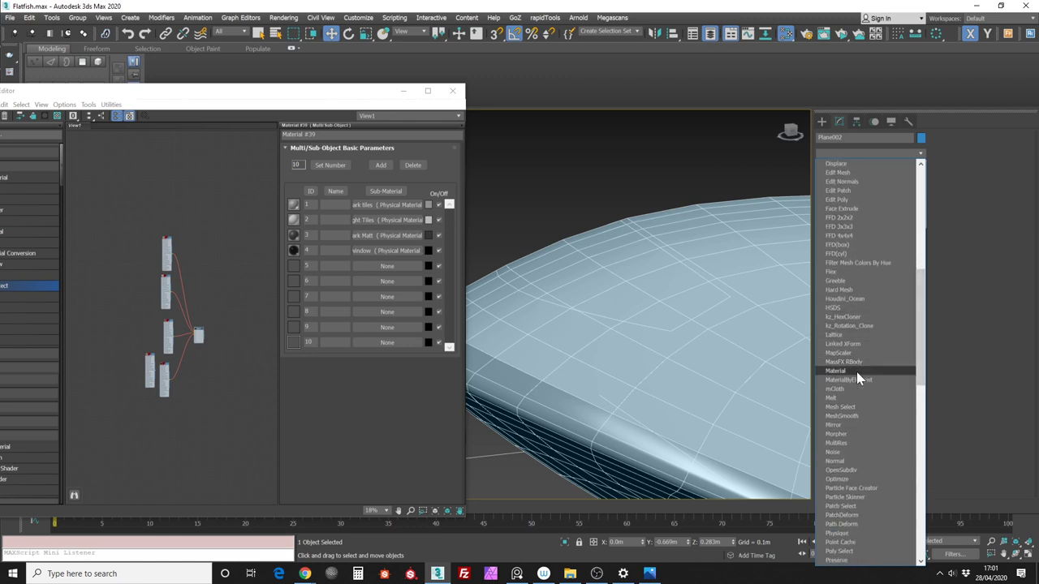
{"action": "left_click", "coordinate": [856, 371]}
{"action": "left_click", "coordinate": [900, 274]}
{"action": "left_click", "coordinate": [900, 274]}
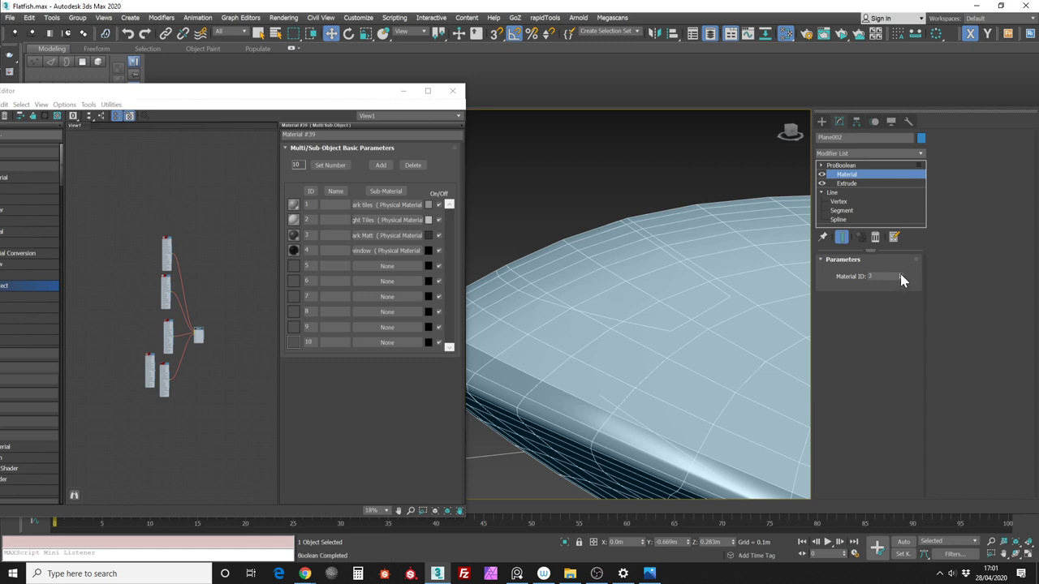
{"action": "left_click", "coordinate": [889, 165]}
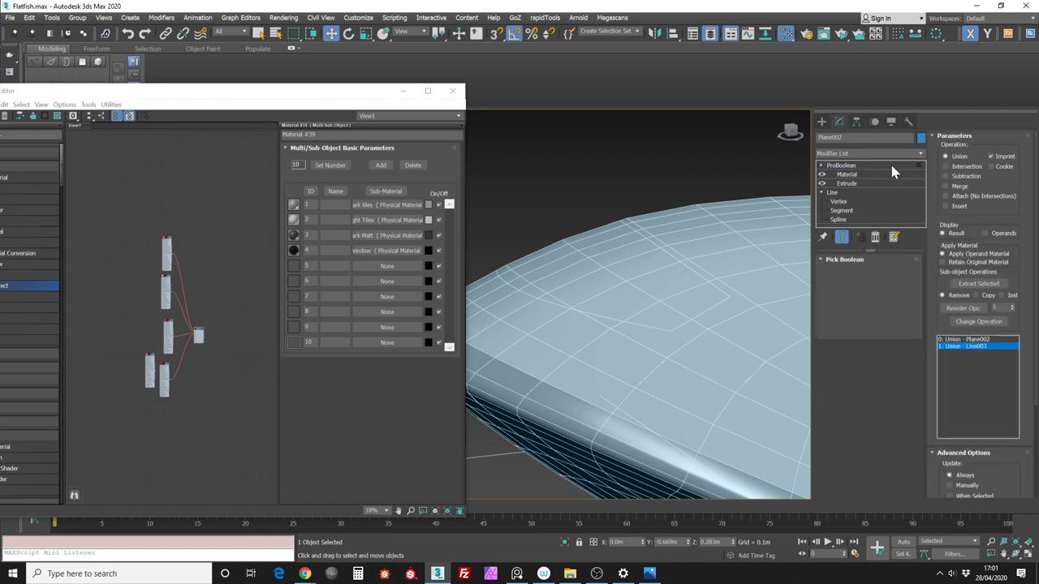
Try changing the Line003 operand's boolean operation to Intersection with Imprint off
{"action": "scroll", "coordinate": [711, 198], "scroll_direction": "down", "scroll_amount": 3}
{"action": "mouse_move", "coordinate": [721, 231]}
{"action": "middle_mouse_down", "text": "alt"}
{"action": "mouse_move", "coordinate": [728, 244]}
{"action": "mouse_move", "coordinate": [722, 227]}
{"action": "middle_mouse_up", "text": "alt"}
{"action": "left_click", "coordinate": [954, 168]}
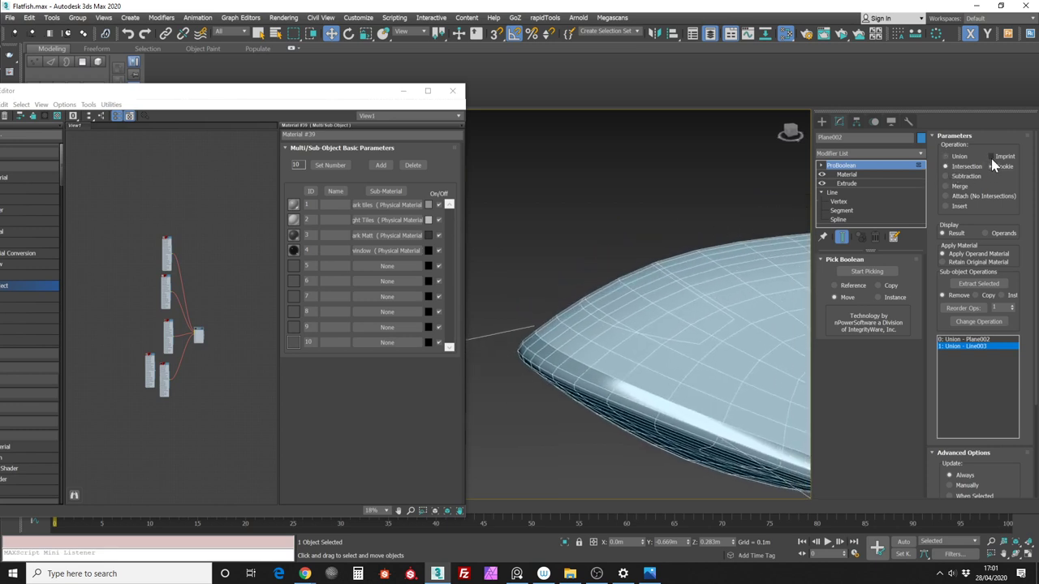
{"action": "left_click", "coordinate": [978, 322]}
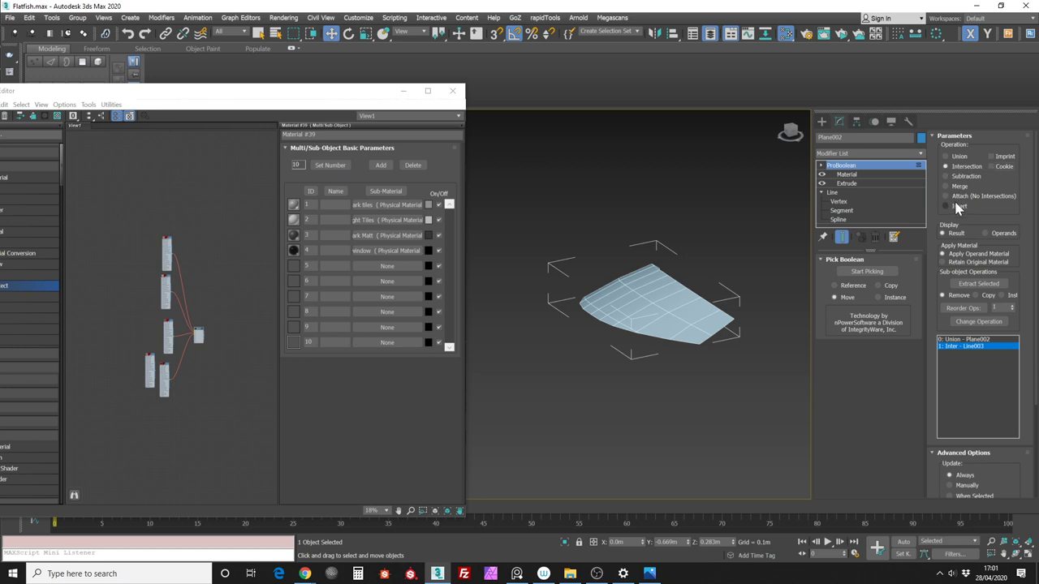
Change the Line003 operand's boolean operation back to Union with Imprint enabled
{"action": "left_click", "coordinate": [993, 159]}
{"action": "middle_click_drag", "start_coordinate": [744, 280], "coordinate": [736, 243]}
{"action": "scroll", "coordinate": [715, 240], "scroll_direction": "down", "scroll_amount": 2}
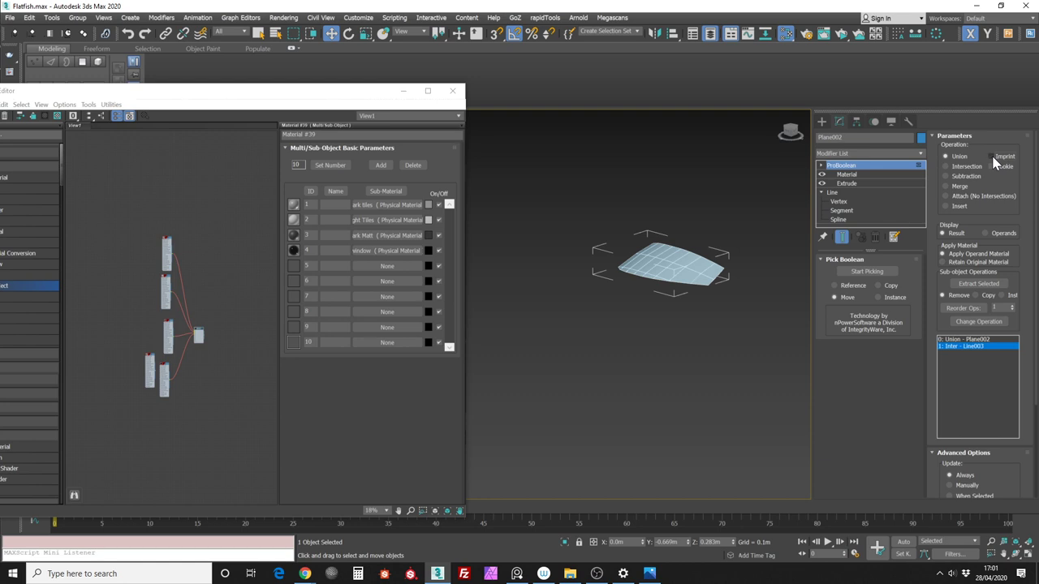
{"action": "left_click", "coordinate": [970, 323]}
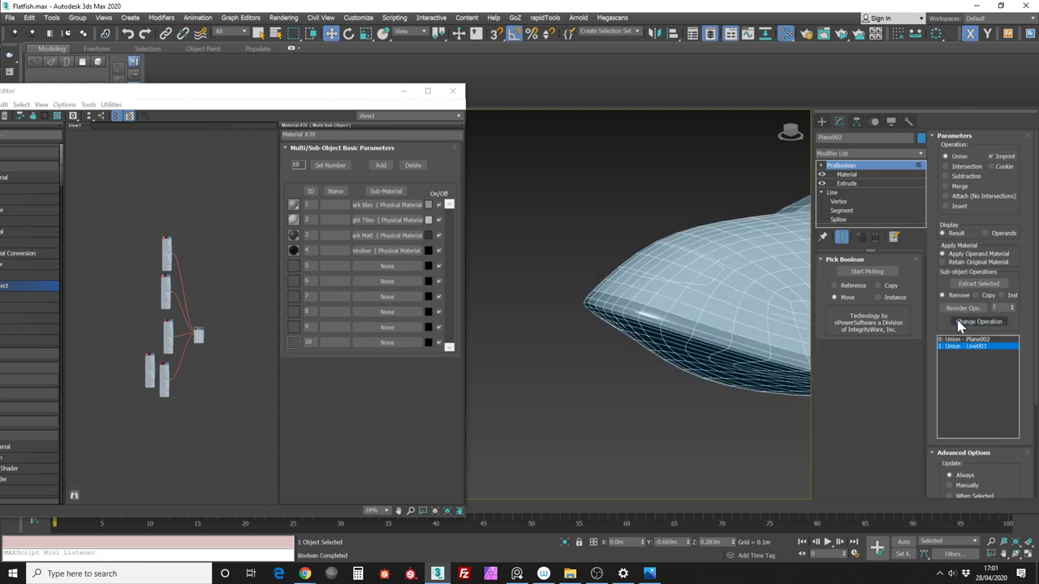
Add an Edit Poly modifier to the hull above the ProBoolean
{"action": "middle_click_drag", "start_coordinate": [741, 281], "coordinate": [666, 275]}
{"action": "left_click", "coordinate": [791, 136]}
{"action": "scroll", "coordinate": [649, 212], "scroll_direction": "up", "scroll_amount": 2}
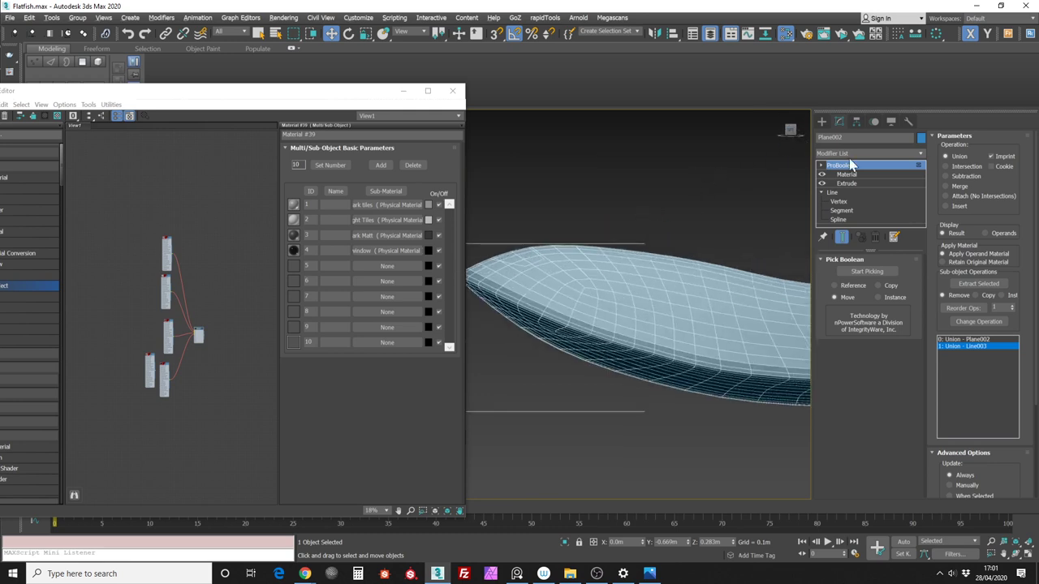
{"action": "left_click", "coordinate": [920, 153]}
{"action": "scroll", "coordinate": [872, 179], "scroll_direction": "down", "scroll_amount": 5}
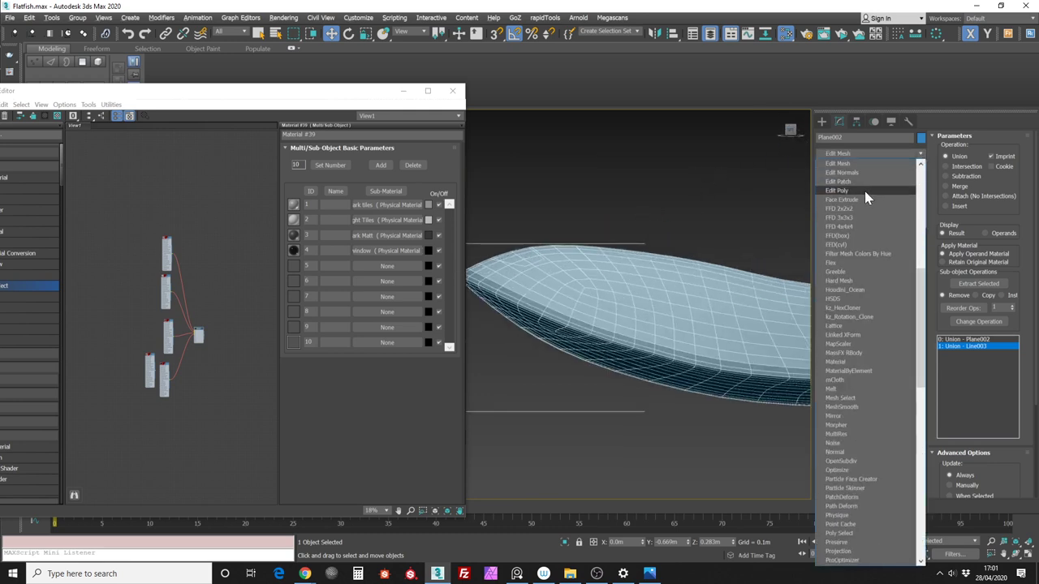
{"action": "left_click", "coordinate": [864, 191]}
{"action": "scroll", "coordinate": [672, 215], "scroll_direction": "up", "scroll_amount": 4}
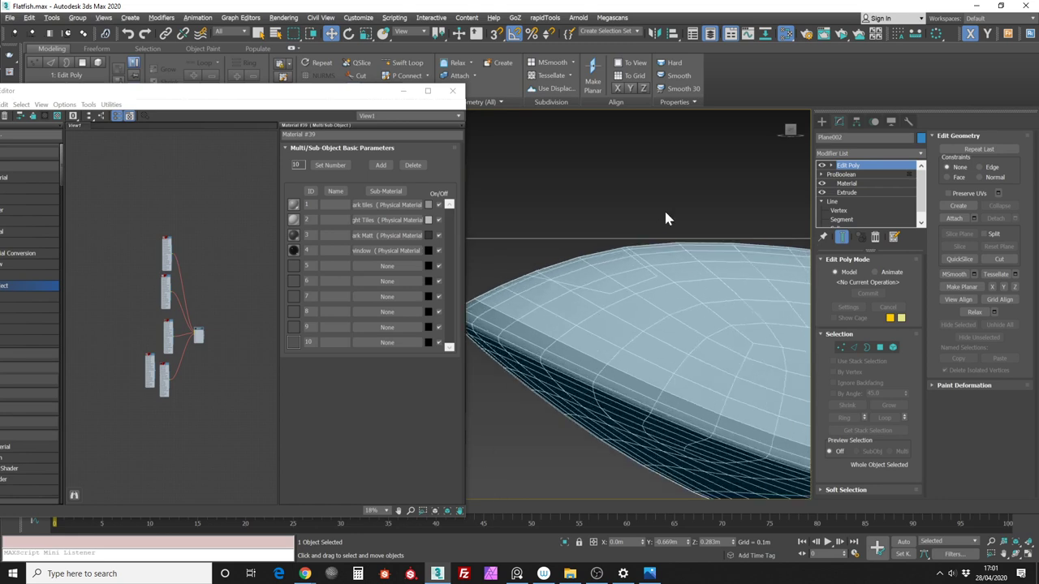
Select all the polygons inside the imprinted window outline on top of the nose
{"action": "left_click", "coordinate": [879, 348]}
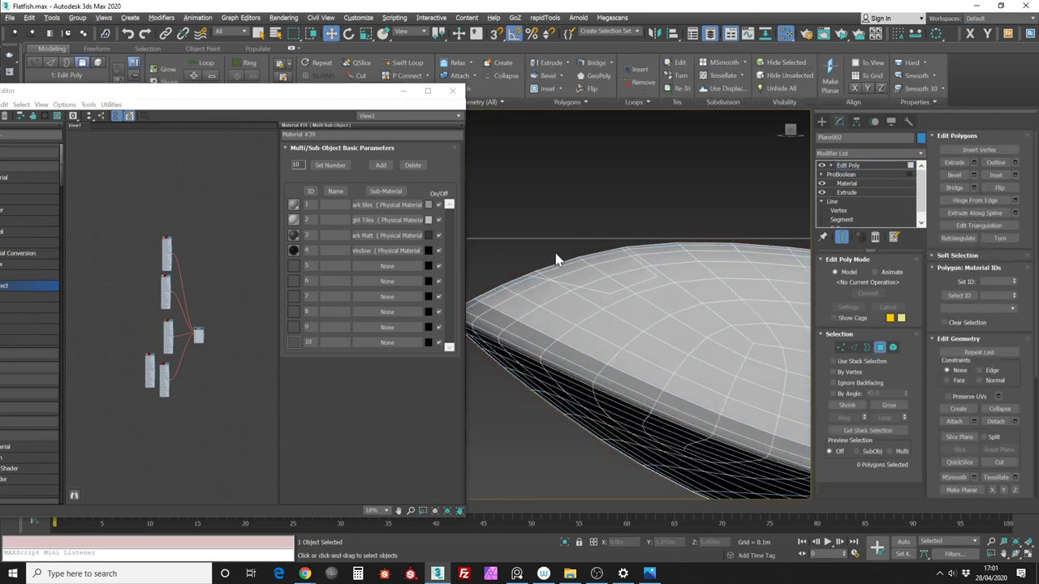
{"action": "left_click_drag", "start_coordinate": [605, 274], "coordinate": [617, 280]}
{"action": "scroll", "coordinate": [605, 276], "scroll_direction": "up", "scroll_amount": 3}
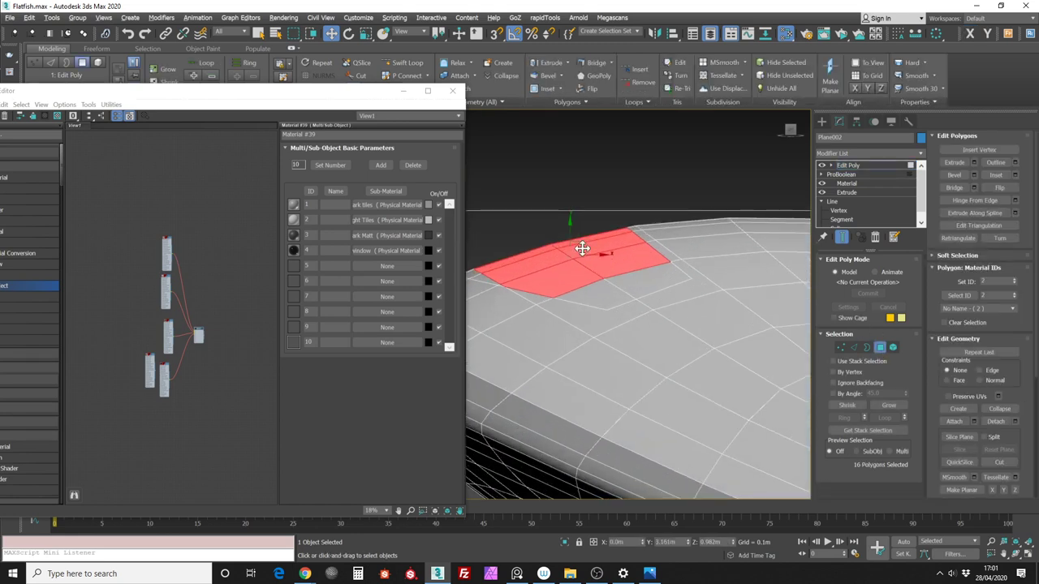
{"action": "left_click", "coordinate": [611, 290], "text": "ctrl"}
{"action": "scroll", "coordinate": [568, 280], "scroll_direction": "up", "scroll_amount": 3}
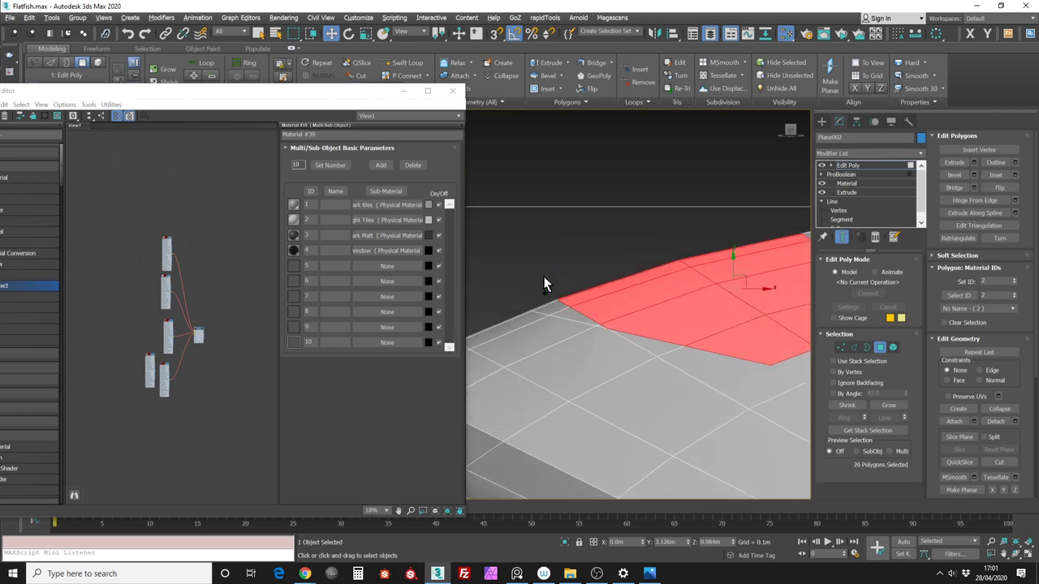
{"action": "left_click_drag", "start_coordinate": [584, 308], "coordinate": [586, 309], "text": "ctrl"}
{"action": "scroll", "coordinate": [610, 330], "scroll_direction": "up", "scroll_amount": 2}
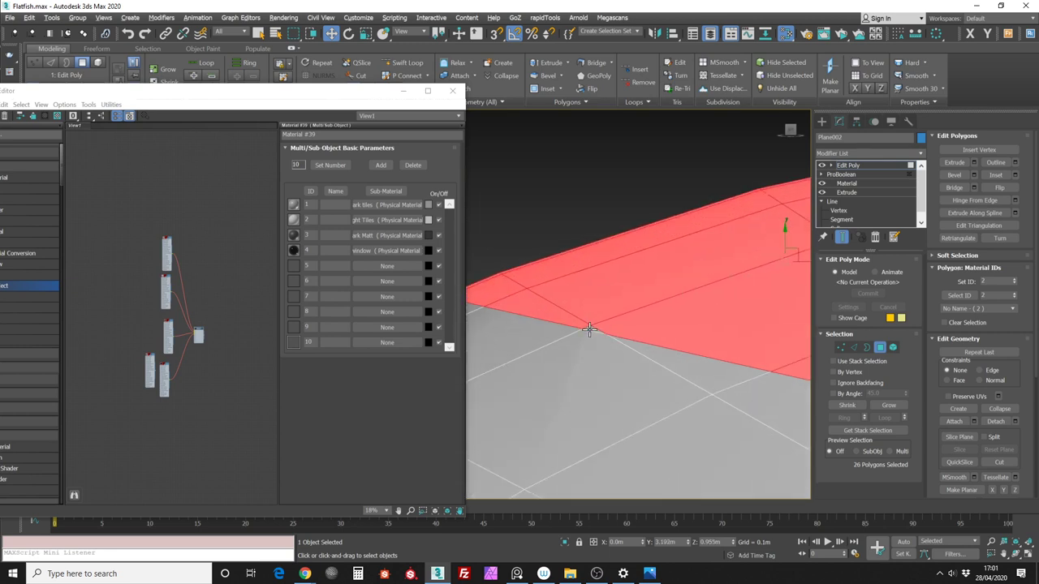
{"action": "scroll", "coordinate": [586, 246], "scroll_direction": "down", "scroll_amount": 5}
{"action": "middle_click_drag", "start_coordinate": [593, 311], "coordinate": [675, 327], "text": "alt"}
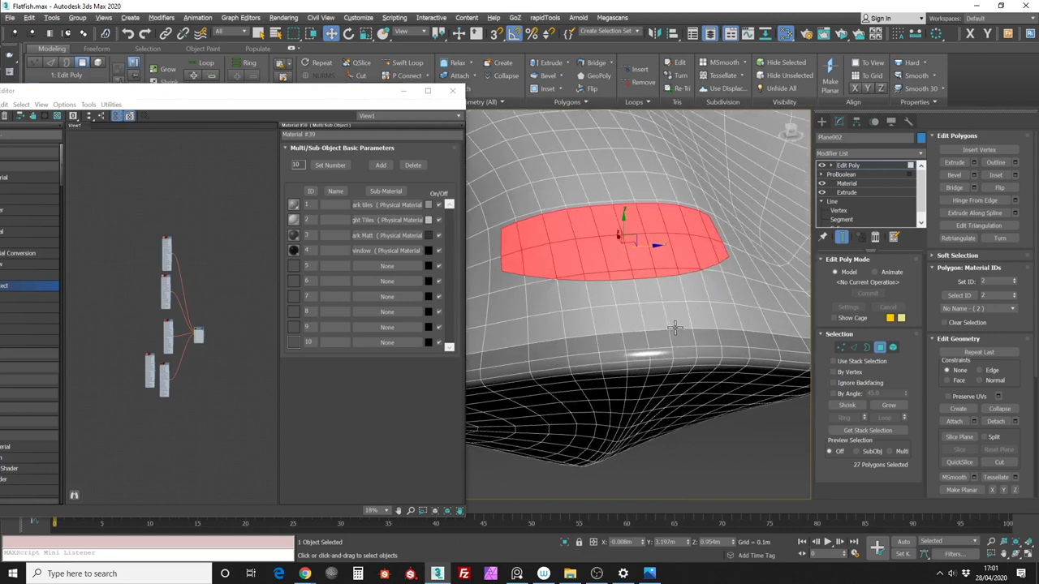
Try insetting the selected cockpit window polygons by a small amount to form a thin border
{"action": "mouse_move", "coordinate": [661, 222]}
{"action": "middle_mouse_down", "text": "alt"}
{"action": "mouse_move", "coordinate": [682, 246]}
{"action": "mouse_move", "coordinate": [663, 245]}
{"action": "mouse_move", "coordinate": [663, 222]}
{"action": "mouse_move", "coordinate": [673, 224]}
{"action": "middle_mouse_up", "text": "alt"}
{"action": "left_click", "coordinate": [545, 89]}
{"action": "scroll", "coordinate": [633, 231], "scroll_direction": "up", "scroll_amount": 2}
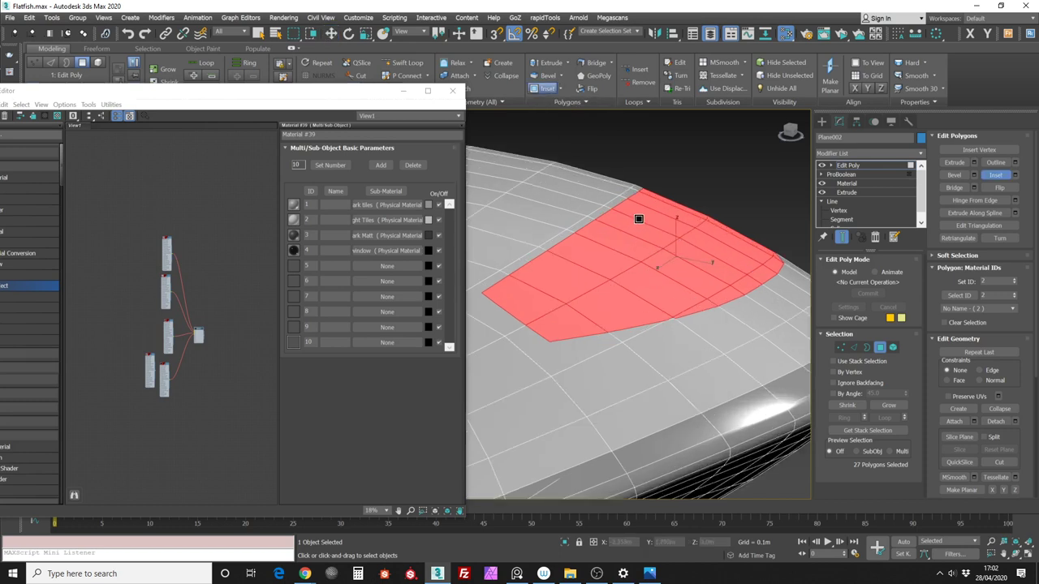
{"action": "scroll", "coordinate": [627, 208], "scroll_direction": "up", "scroll_amount": 2}
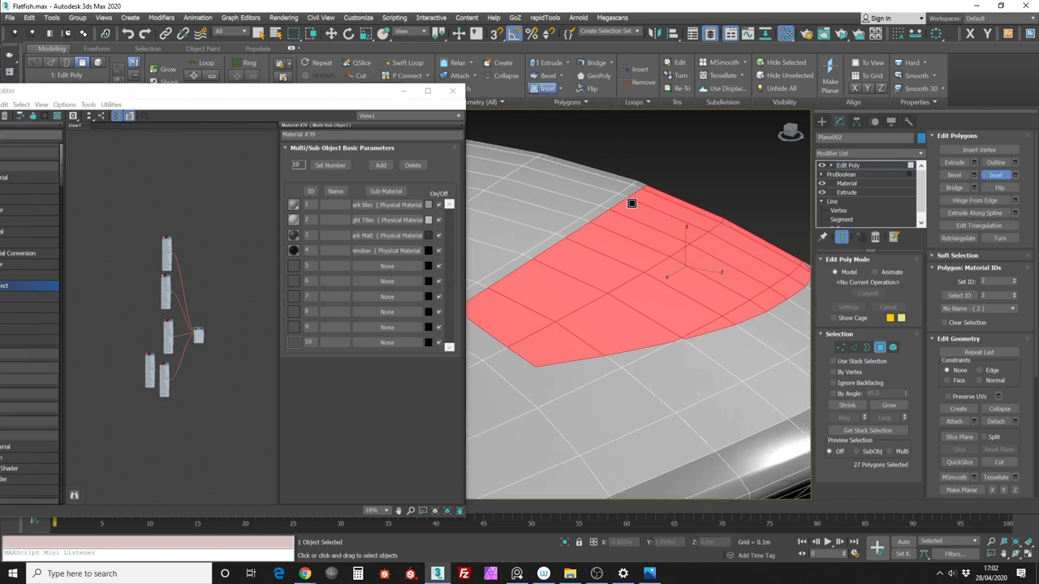
{"action": "left_click_drag", "start_coordinate": [641, 212], "coordinate": [642, 214]}
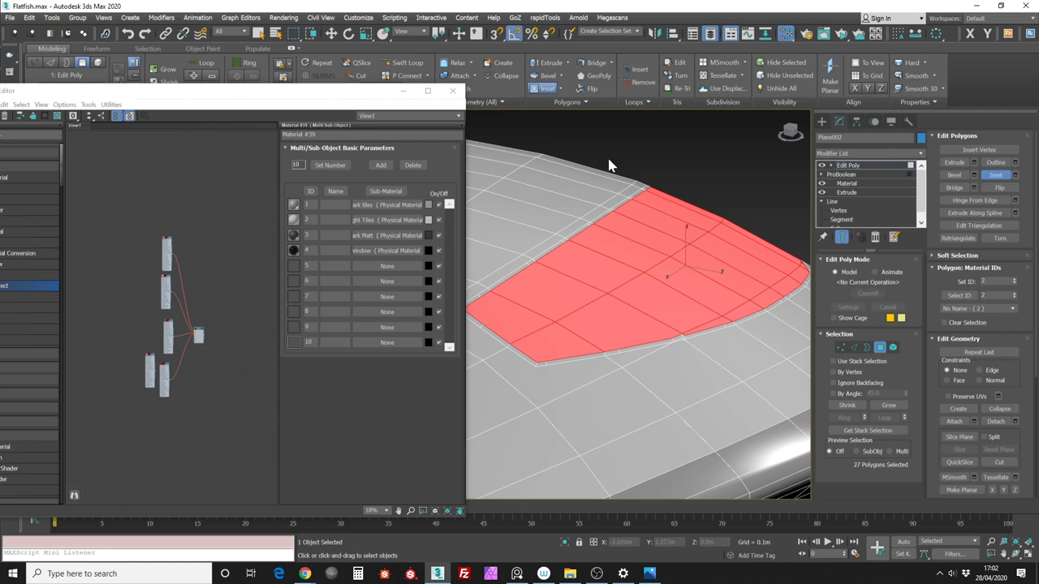
Try bevelling the inset window polygons slightly down into the hull and check the border from several angles
{"action": "left_click", "coordinate": [555, 76]}
{"action": "left_click_drag", "start_coordinate": [663, 176], "coordinate": [663, 217]}
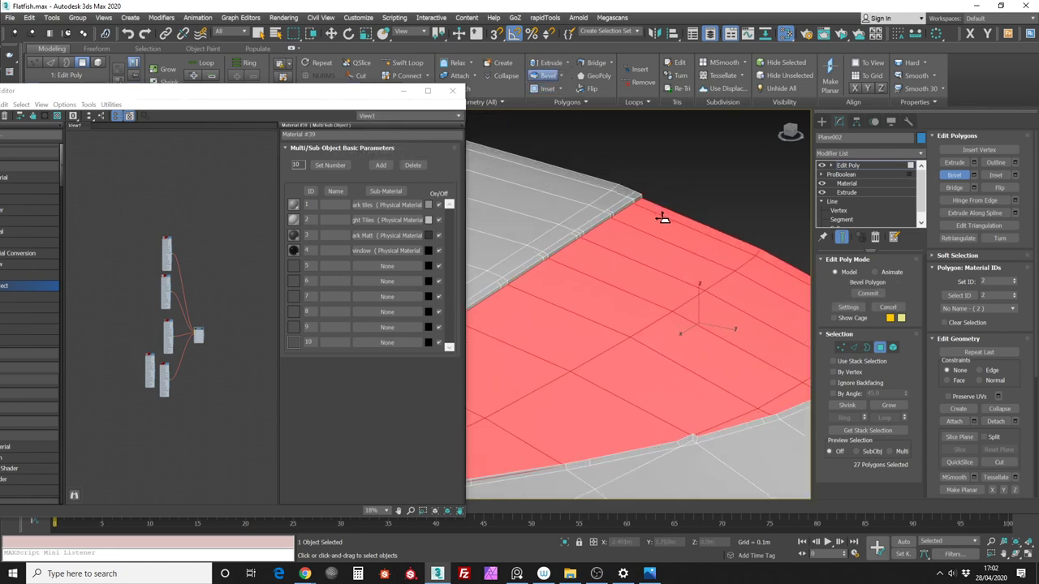
{"action": "left_click", "coordinate": [662, 219]}
{"action": "scroll", "coordinate": [664, 183], "scroll_direction": "down", "scroll_amount": 5}
{"action": "middle_click_drag", "start_coordinate": [664, 183], "coordinate": [593, 240], "text": "alt"}
{"action": "scroll", "coordinate": [642, 276], "scroll_direction": "up", "scroll_amount": 3}
{"action": "scroll", "coordinate": [657, 260], "scroll_direction": "down", "scroll_amount": 5}
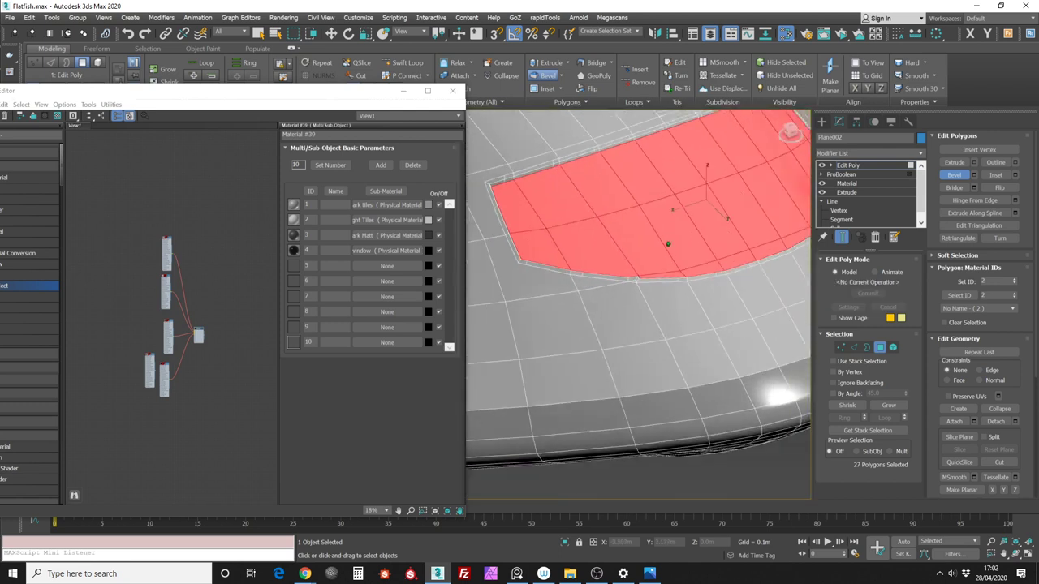
{"action": "scroll", "coordinate": [630, 228], "scroll_direction": "up", "scroll_amount": 6}
{"action": "middle_click_drag", "start_coordinate": [631, 228], "coordinate": [596, 262], "text": "alt"}
{"action": "scroll", "coordinate": [568, 248], "scroll_direction": "down", "scroll_amount": 8}
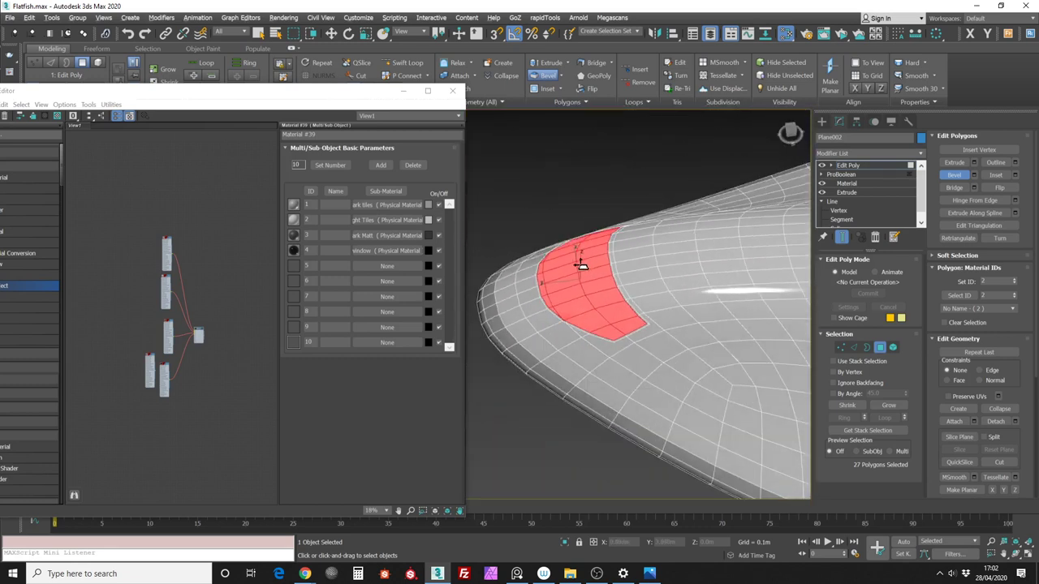
{"action": "scroll", "coordinate": [581, 266], "scroll_direction": "up", "scroll_amount": 10}
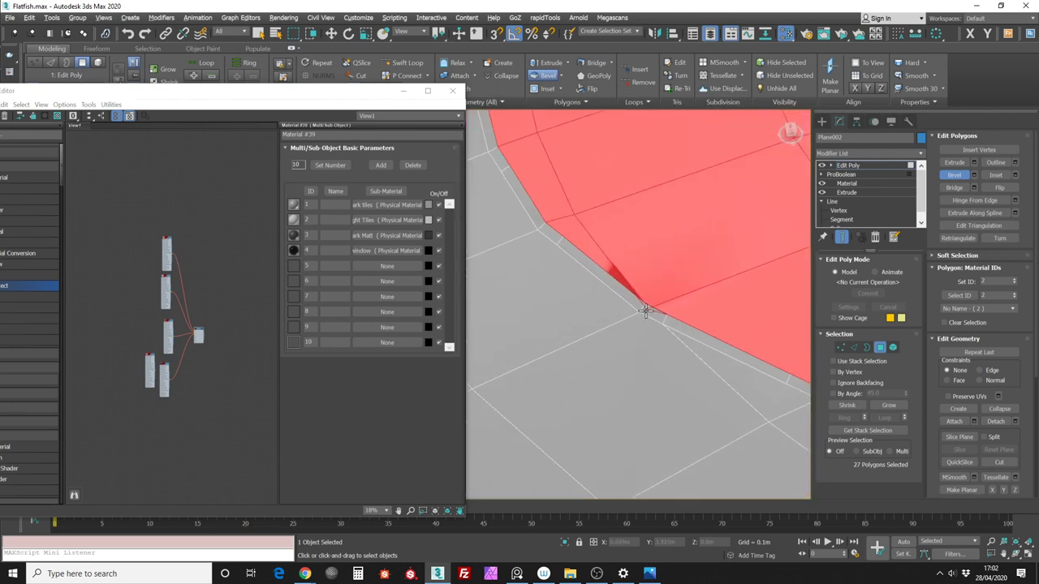
Undo the bevel and inset on the window polygons
{"action": "key", "text": "ctrl+z"}
{"action": "scroll", "coordinate": [673, 290], "scroll_direction": "down", "scroll_amount": 5}
{"action": "middle_click_drag", "start_coordinate": [673, 290], "coordinate": [710, 286], "text": "alt"}
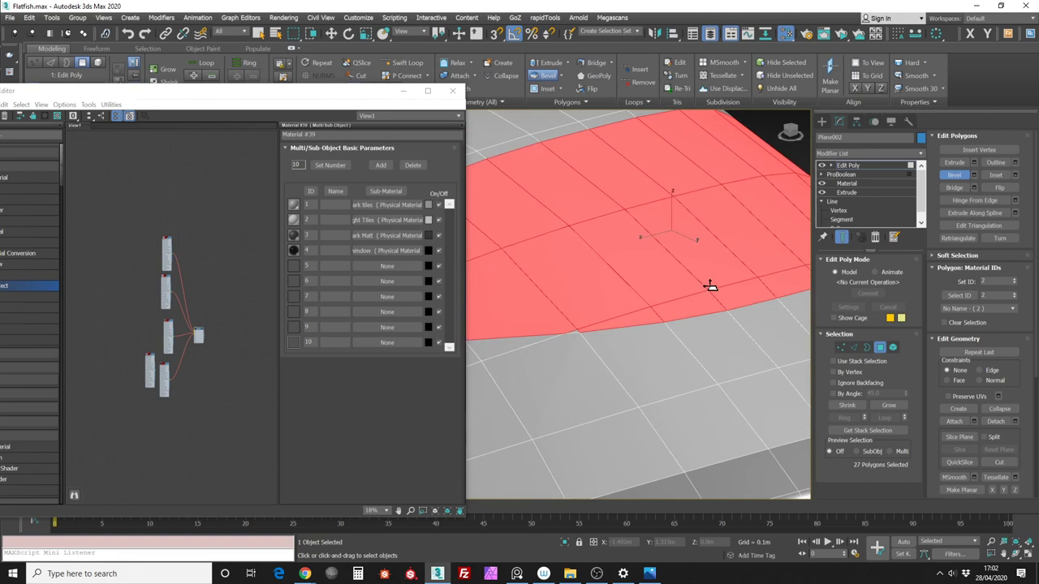
Add the missed sliver polygon at the window's front edge to the polygon selection
{"action": "right_click", "coordinate": [577, 343]}
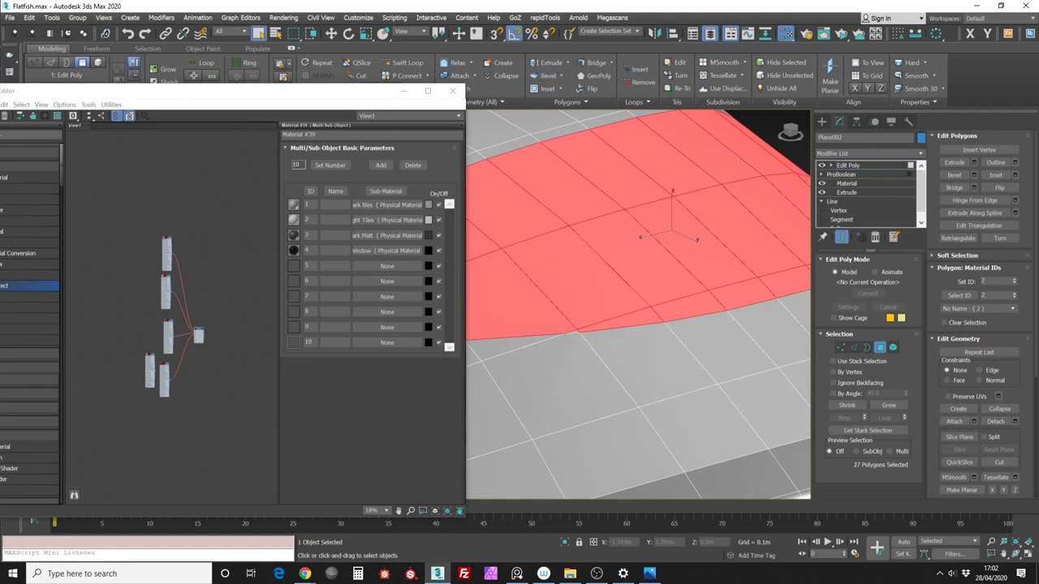
{"action": "scroll", "coordinate": [576, 329], "scroll_direction": "up", "scroll_amount": 3}
{"action": "left_click", "coordinate": [570, 329], "text": "ctrl"}
{"action": "scroll", "coordinate": [623, 277], "scroll_direction": "down", "scroll_amount": 5}
{"action": "middle_click_drag", "start_coordinate": [612, 325], "coordinate": [632, 306], "text": "alt"}
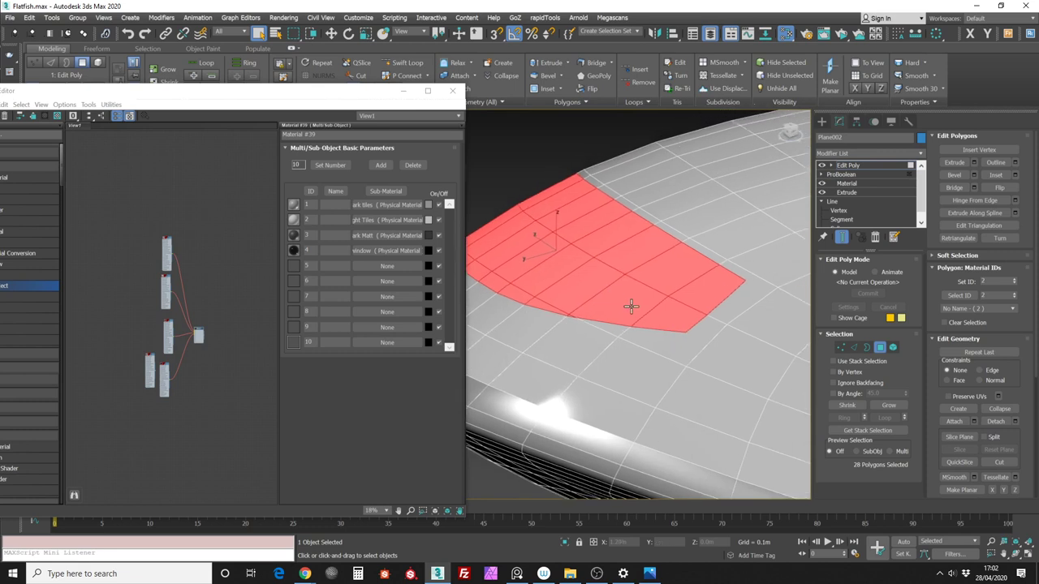
Assign material ID 4 to the selected window polygons and leave polygon editing
{"action": "left_click", "coordinate": [1014, 278]}
{"action": "left_click", "coordinate": [1014, 279]}
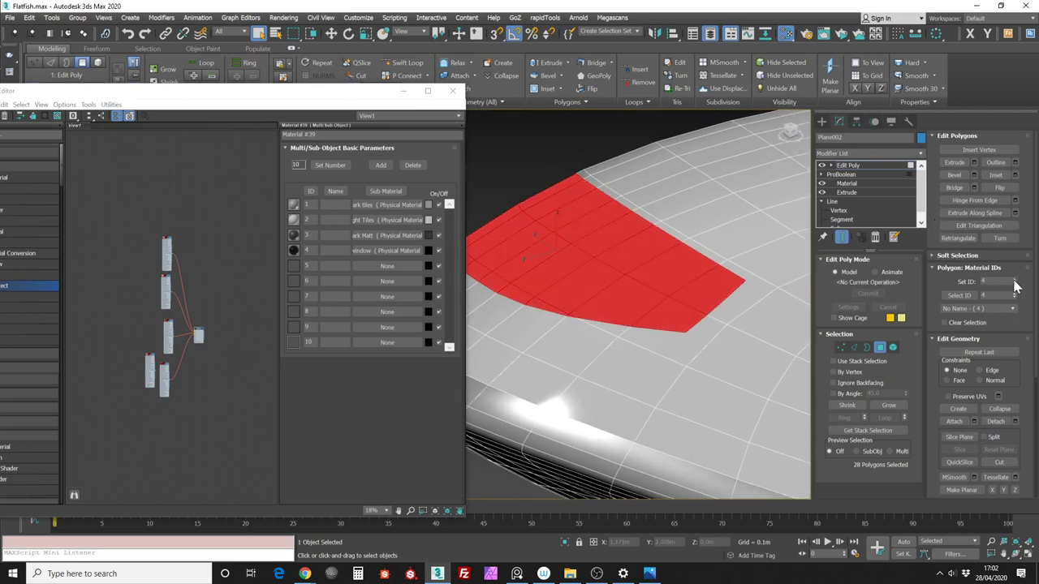
{"action": "left_click", "coordinate": [878, 348]}
{"action": "scroll", "coordinate": [603, 209], "scroll_direction": "down", "scroll_amount": 6}
{"action": "middle_click_drag", "start_coordinate": [603, 210], "coordinate": [730, 174], "text": "alt"}
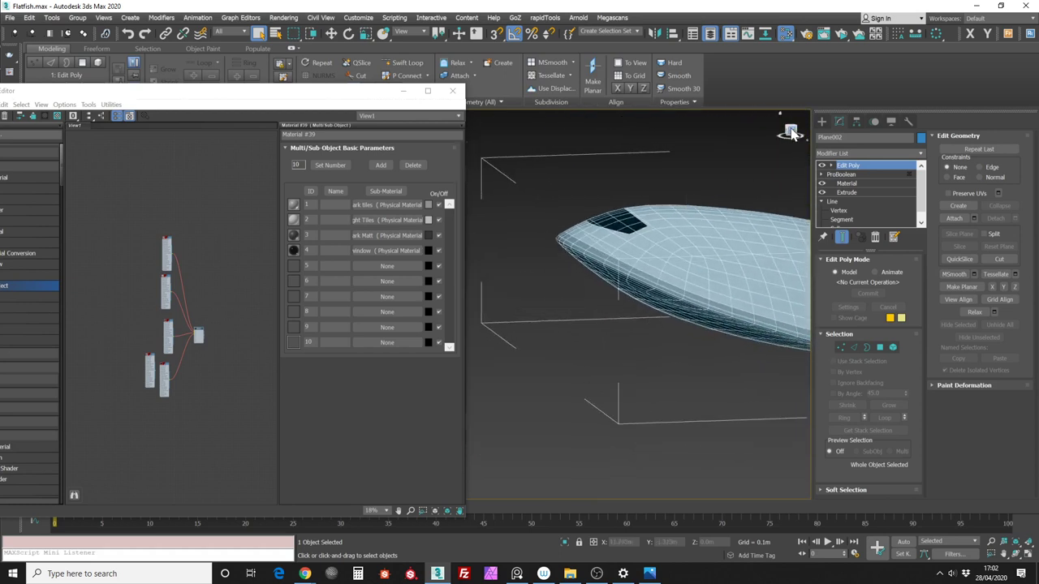
Close the material editor and examine the dark window's shape on the nose from the side and in perspective
{"action": "left_click", "coordinate": [792, 129]}
{"action": "scroll", "coordinate": [636, 185], "scroll_direction": "up", "scroll_amount": 2}
{"action": "scroll", "coordinate": [649, 178], "scroll_direction": "down", "scroll_amount": 4}
{"action": "middle_click_drag", "start_coordinate": [601, 286], "coordinate": [585, 330]}
{"action": "left_click", "coordinate": [452, 91]}
{"action": "middle_click_drag", "start_coordinate": [575, 202], "coordinate": [616, 235], "text": "alt"}
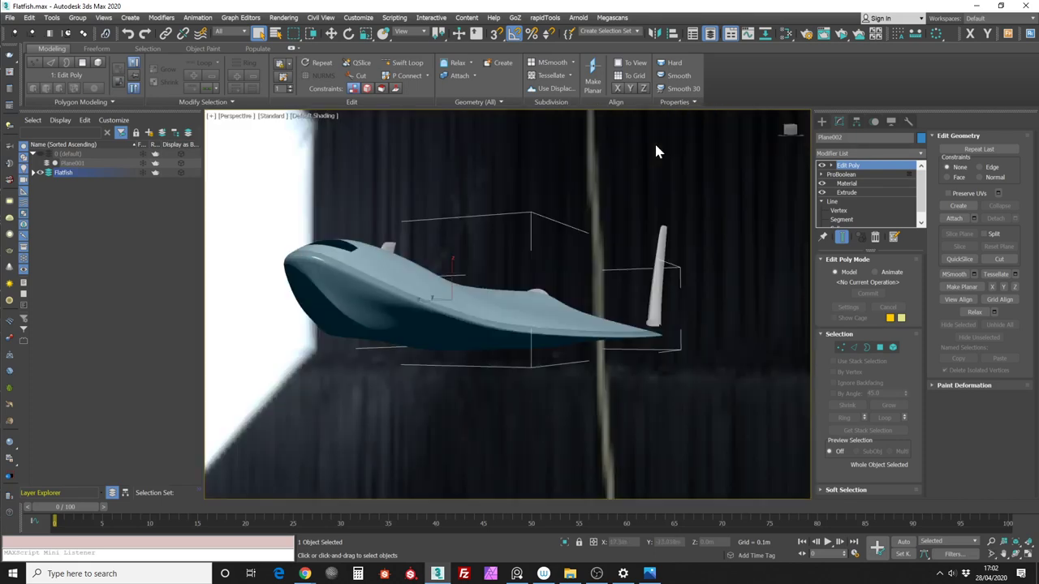
{"action": "middle_click_drag", "start_coordinate": [586, 265], "coordinate": [636, 279], "text": "alt"}
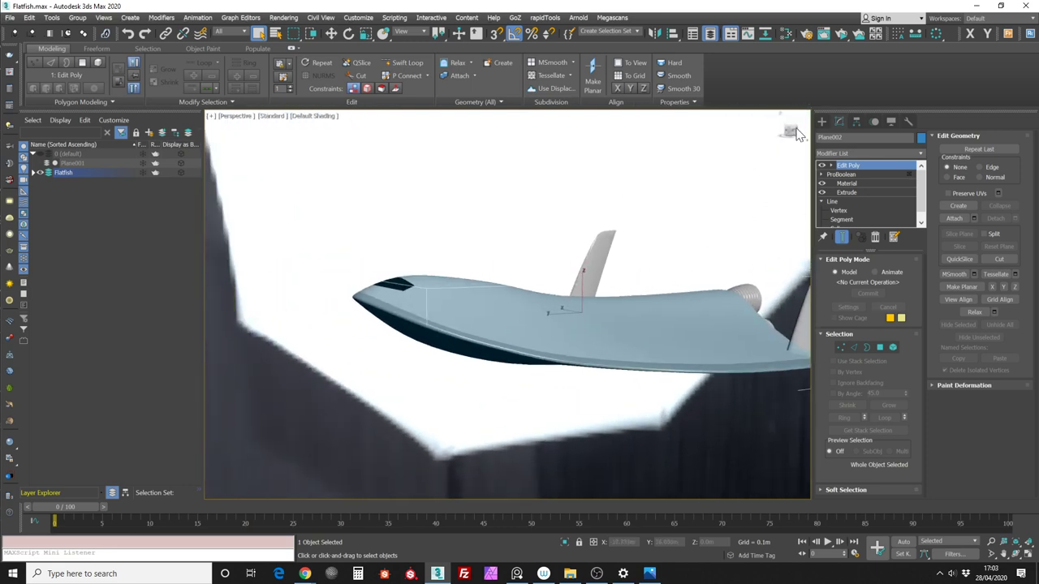
{"action": "left_click", "coordinate": [792, 133]}
{"action": "middle_click_drag", "start_coordinate": [462, 242], "coordinate": [493, 249]}
{"action": "scroll", "coordinate": [468, 284], "scroll_direction": "up", "scroll_amount": 3}
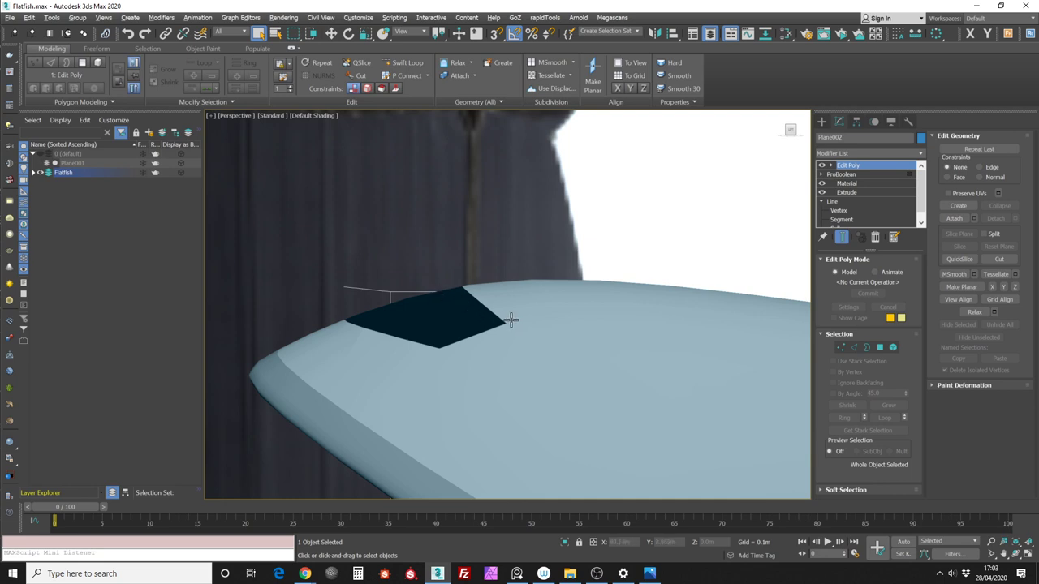
Disable the Edit Poly modifier and open the ProBoolean's operands with the nose shown in a left wireframe view
{"action": "scroll", "coordinate": [510, 320], "scroll_direction": "down", "scroll_amount": 2}
{"action": "left_click", "coordinate": [823, 166]}
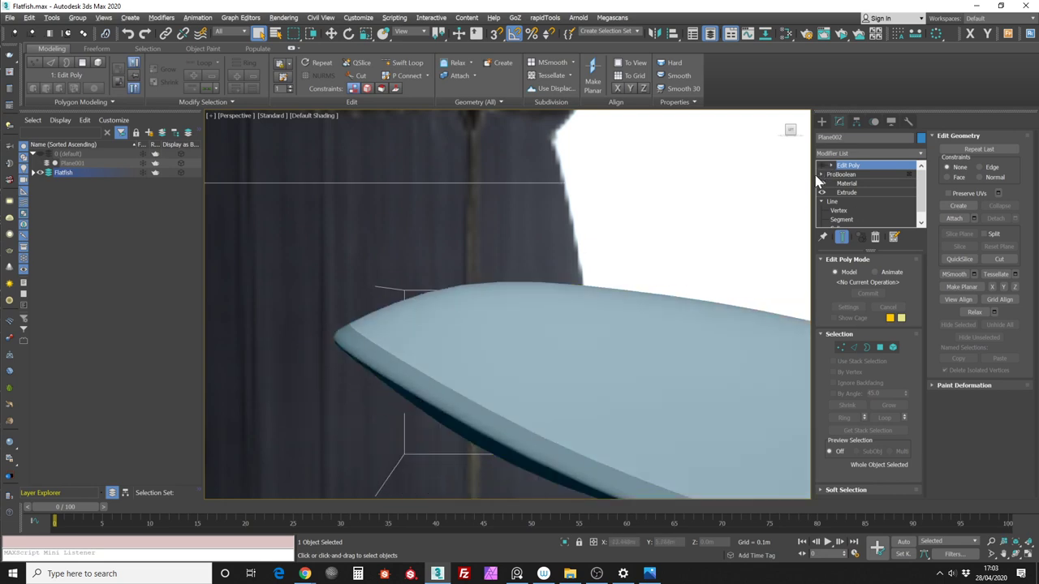
{"action": "left_click", "coordinate": [821, 174]}
{"action": "left_click", "coordinate": [852, 184]}
{"action": "scroll", "coordinate": [685, 250], "scroll_direction": "down", "scroll_amount": 3}
{"action": "middle_click_drag", "start_coordinate": [791, 157], "coordinate": [685, 199]}
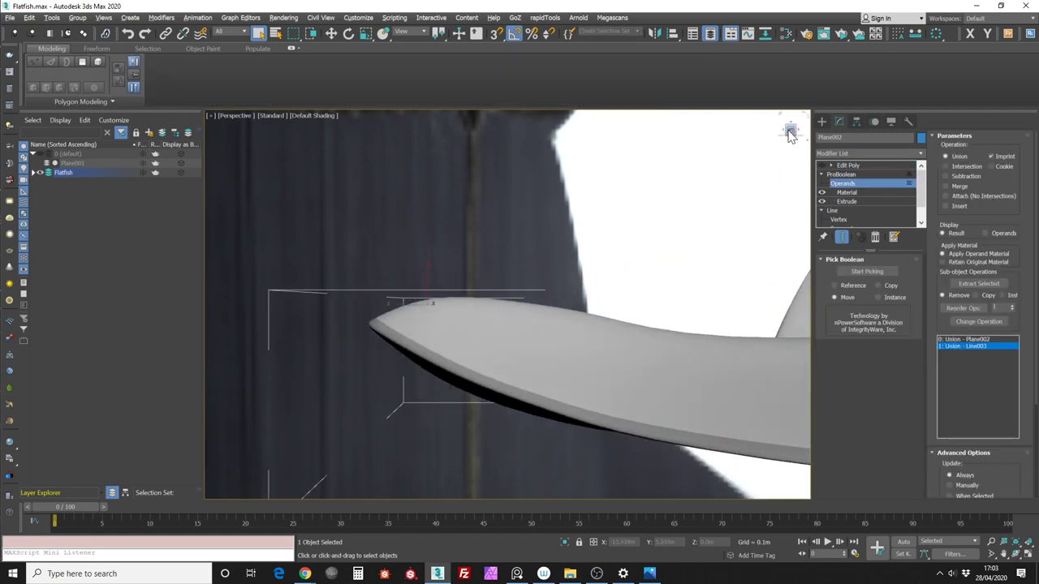
{"action": "key", "text": "l"}
{"action": "key", "text": "z"}
{"action": "middle_click_drag", "start_coordinate": [443, 210], "coordinate": [535, 251]}
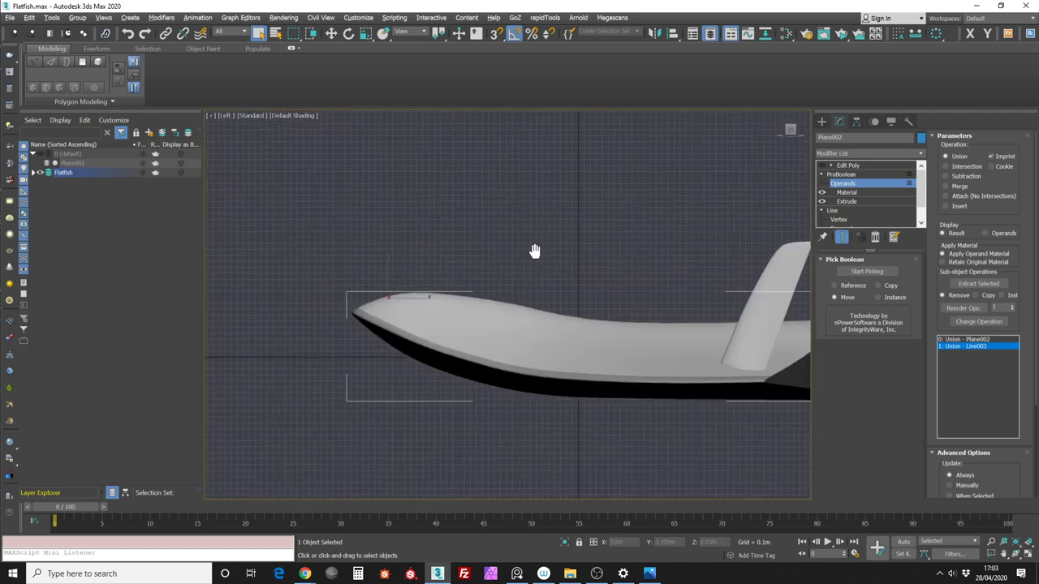
{"action": "key", "text": "F3"}
{"action": "scroll", "coordinate": [416, 298], "scroll_direction": "up", "scroll_amount": 3}
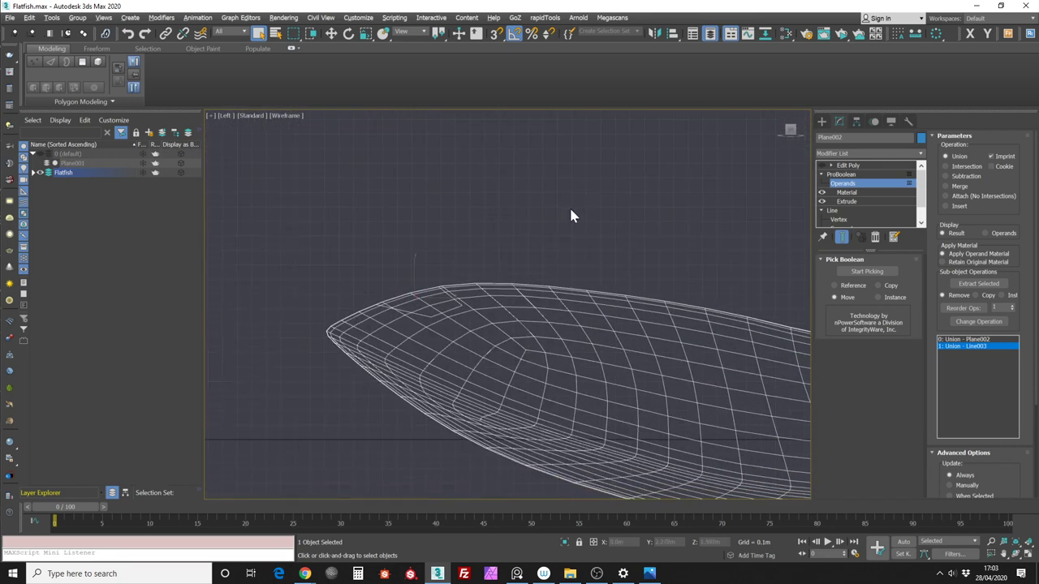
Display the ProBoolean's operands instead of the result and open the window line's vertices for editing
{"action": "left_click", "coordinate": [838, 219]}
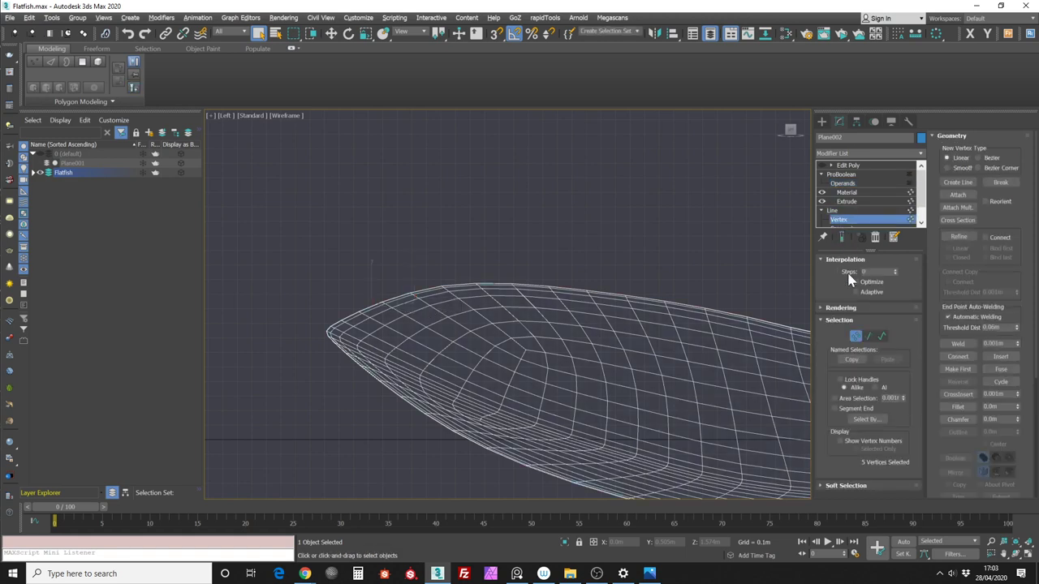
{"action": "left_click", "coordinate": [841, 237]}
{"action": "left_click", "coordinate": [891, 182]}
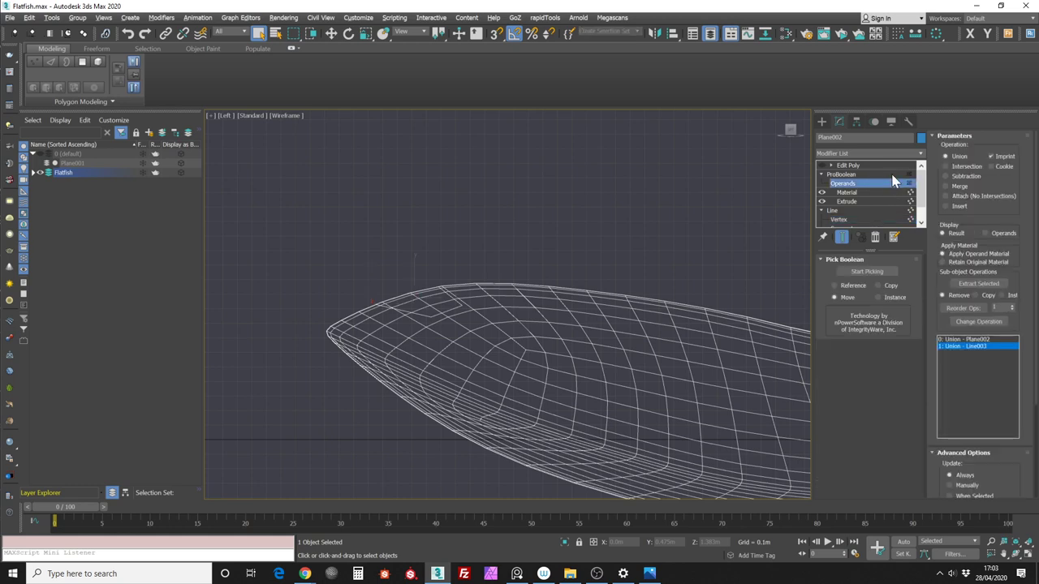
{"action": "left_click", "coordinate": [986, 233]}
{"action": "left_click", "coordinate": [838, 219]}
Move the window outline's upper, rear and front vertices forward toward the nose tip
{"action": "left_click_drag", "start_coordinate": [426, 275], "coordinate": [403, 265]}
{"action": "key", "text": "w"}
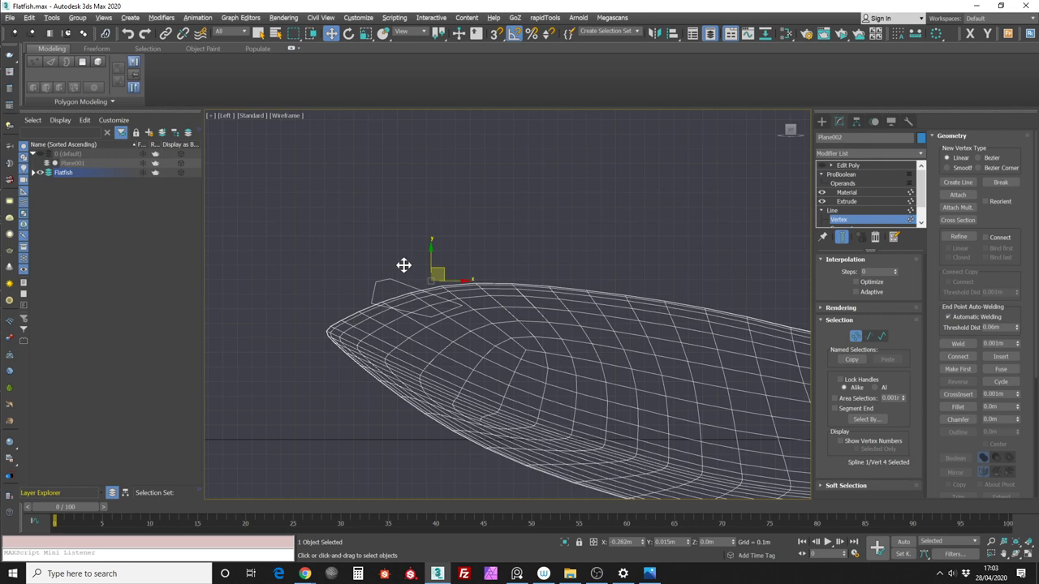
{"action": "left_click", "coordinate": [470, 296]}
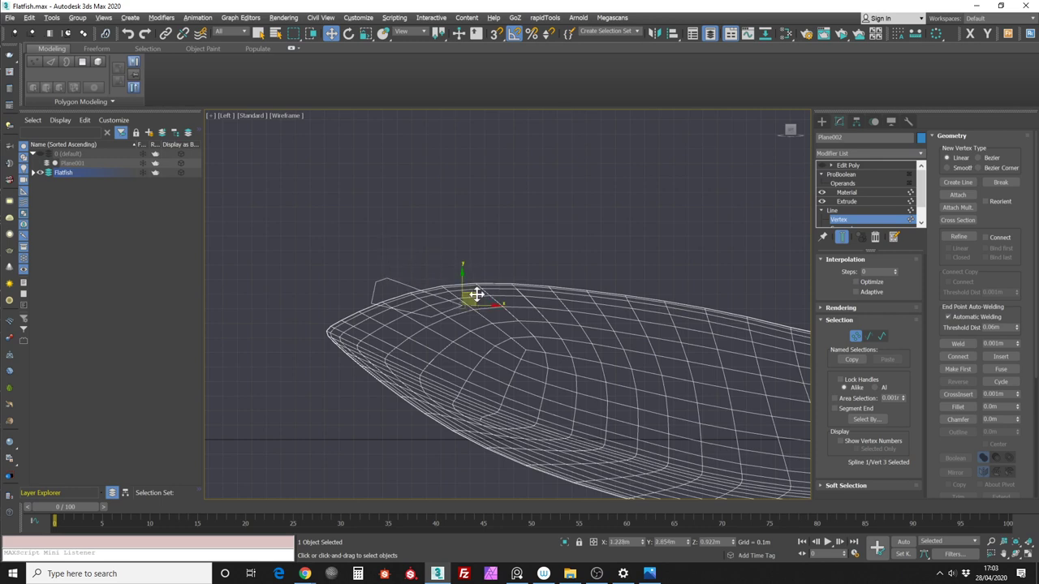
{"action": "left_click_drag", "start_coordinate": [469, 290], "coordinate": [464, 287]}
{"action": "left_click", "coordinate": [373, 291]}
{"action": "left_click_drag", "start_coordinate": [373, 290], "coordinate": [367, 293]}
Fine-tune the outline's upper and rear vertices and nudge the front corner slightly farther forward and up
{"action": "left_click", "coordinate": [378, 270]}
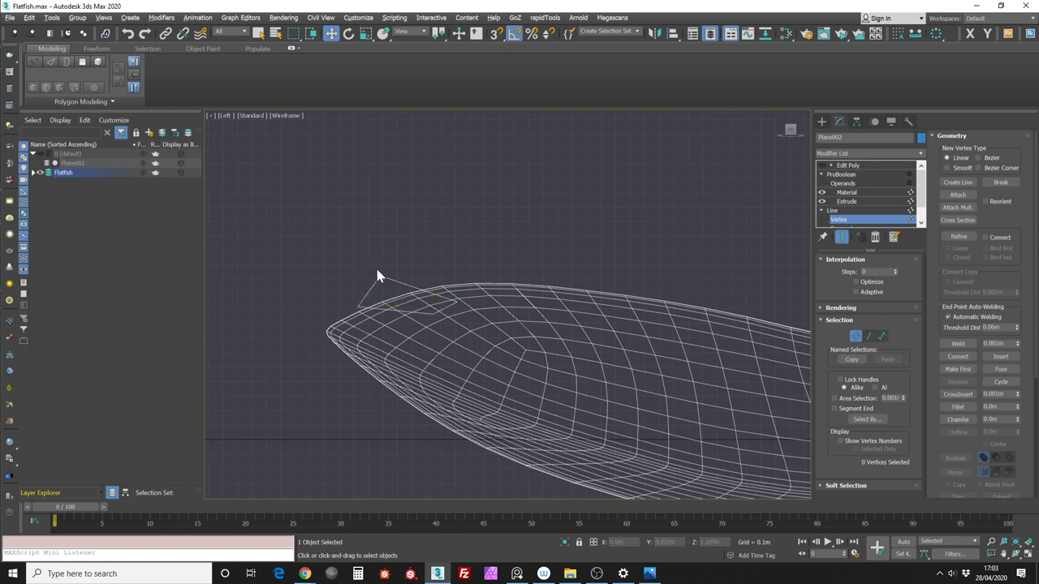
{"action": "left_click", "coordinate": [391, 274]}
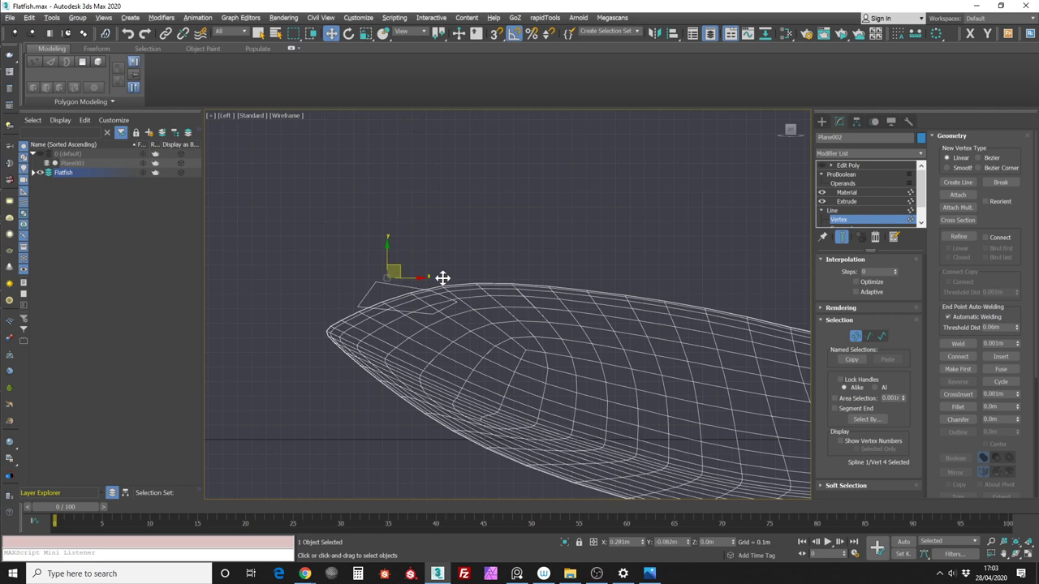
{"action": "left_click", "coordinate": [460, 290]}
{"action": "left_click", "coordinate": [454, 298]}
{"action": "left_click_drag", "start_coordinate": [468, 289], "coordinate": [466, 291]}
{"action": "left_click", "coordinate": [381, 276]}
{"action": "left_click_drag", "start_coordinate": [382, 271], "coordinate": [381, 271]}
{"action": "scroll", "coordinate": [430, 274], "scroll_direction": "up", "scroll_amount": 2}
{"action": "left_click", "coordinate": [344, 312]}
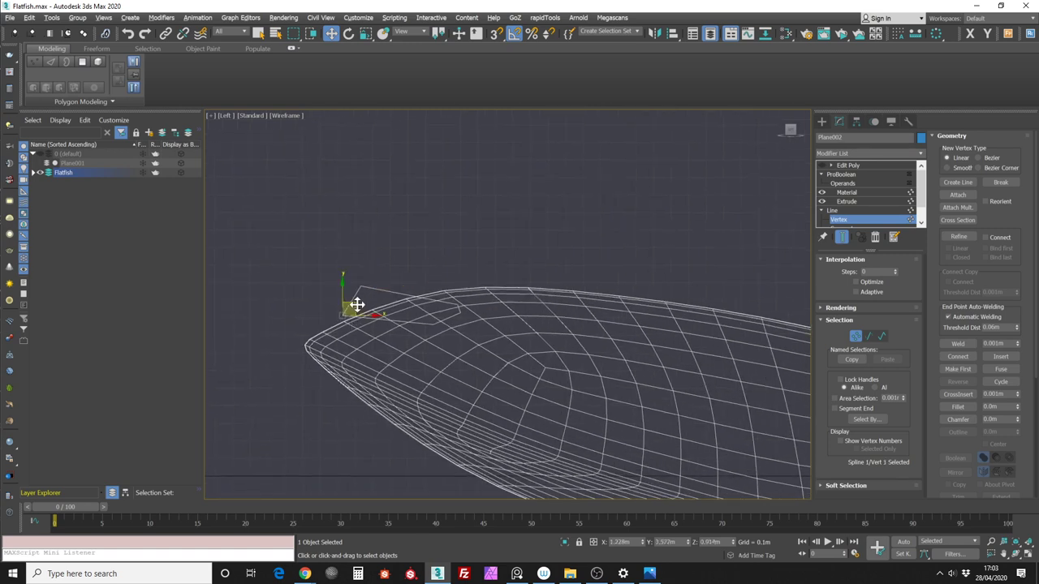
{"action": "middle_click_drag", "start_coordinate": [388, 271], "coordinate": [394, 266]}
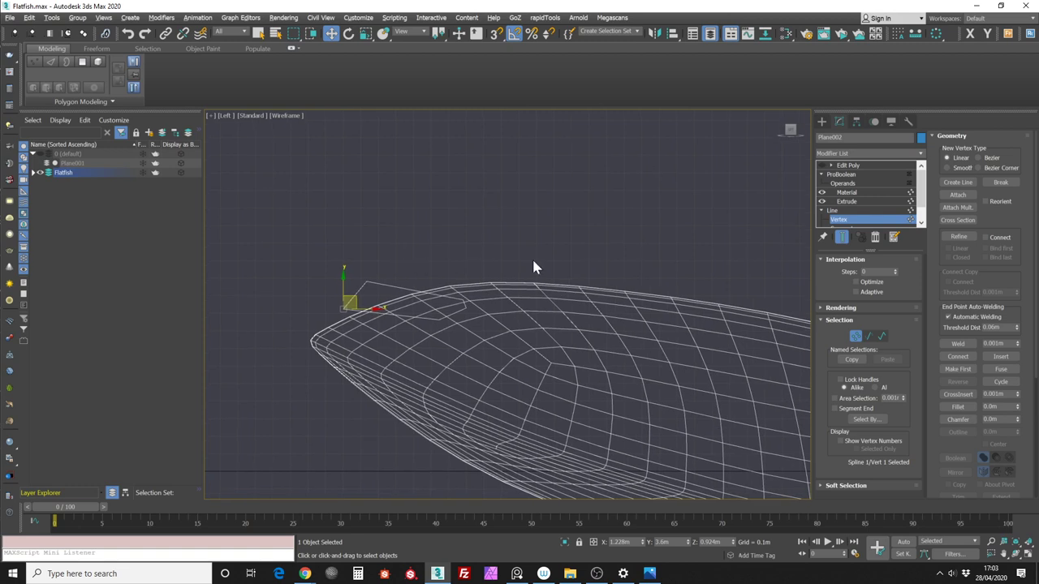
Leave the line's vertex editing, re-enable the Edit Poly modifier and check its polygon selection on the reshaped window
{"action": "left_click", "coordinate": [858, 335]}
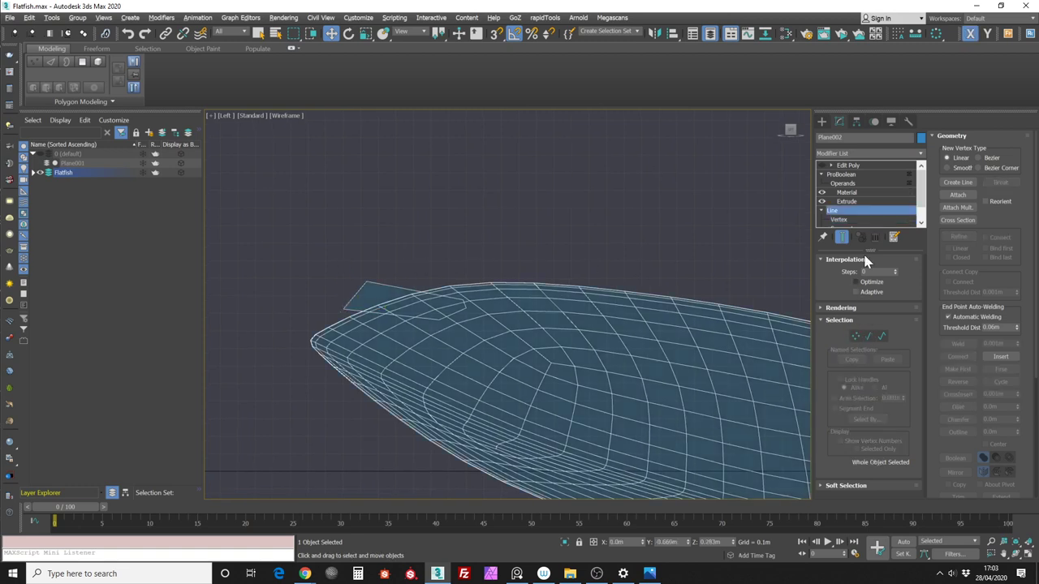
{"action": "left_click", "coordinate": [889, 167]}
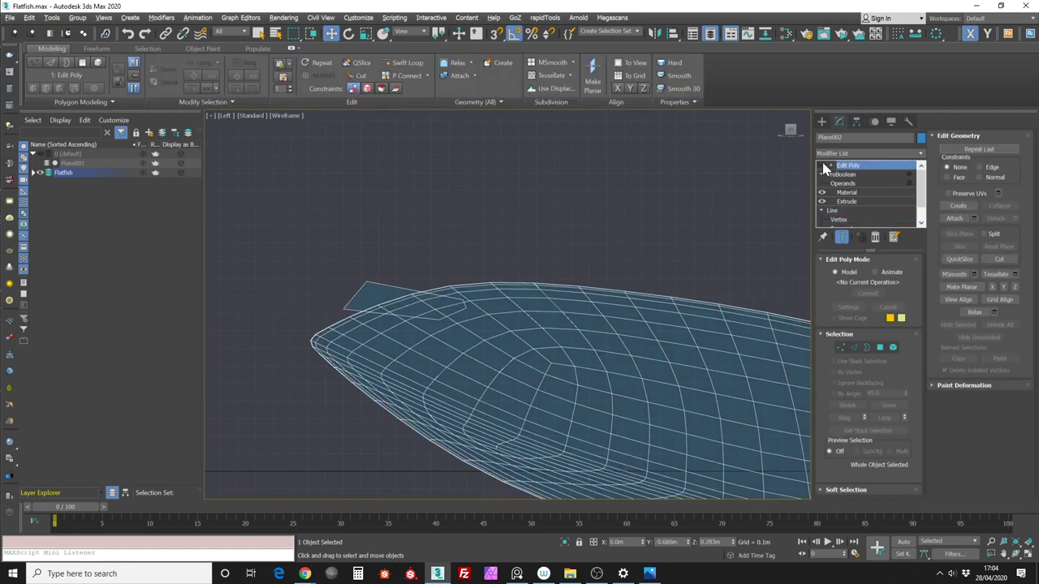
{"action": "left_click", "coordinate": [879, 348]}
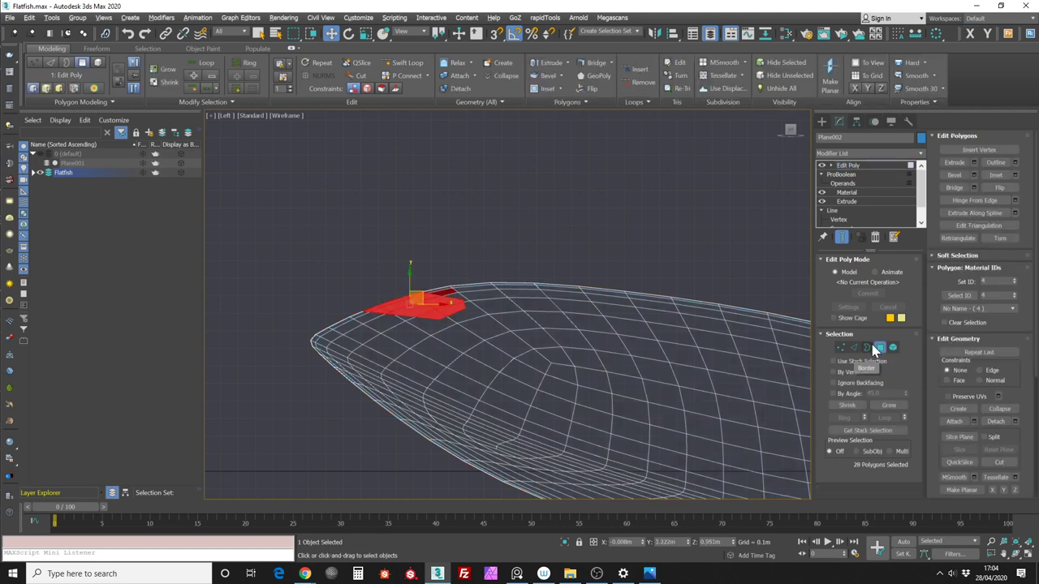
{"action": "left_click", "coordinate": [878, 347]}
Look through the ProBoolean's parameters and advanced options
{"action": "left_click", "coordinate": [881, 173]}
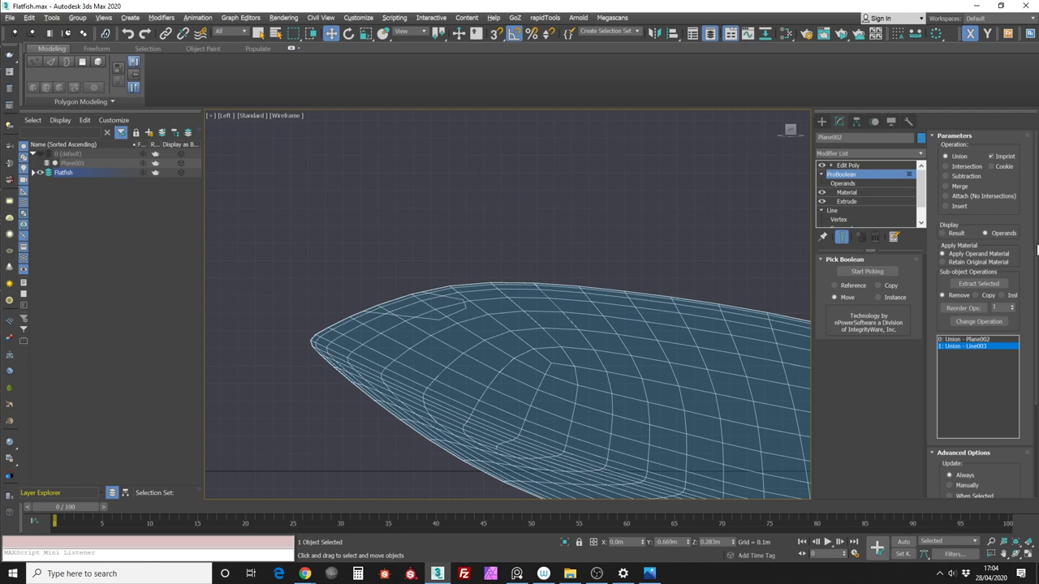
{"action": "left_click_drag", "start_coordinate": [1031, 307], "coordinate": [1013, 143]}
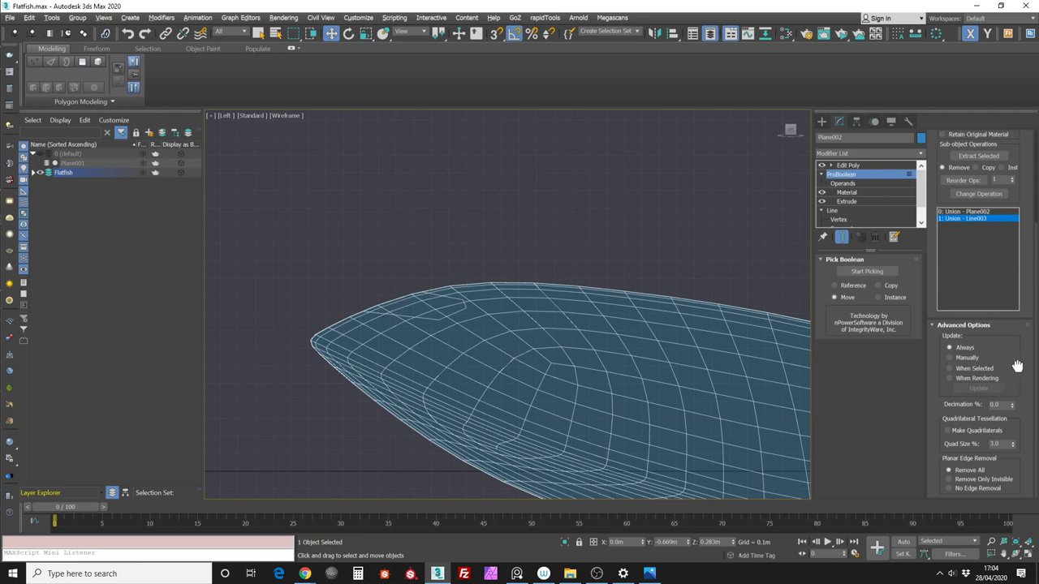
{"action": "left_click_drag", "start_coordinate": [1018, 364], "coordinate": [1015, 371]}
Return to Edit Poly's polygon level and inspect the selected window polygons in the Left view
{"action": "left_click", "coordinate": [908, 166]}
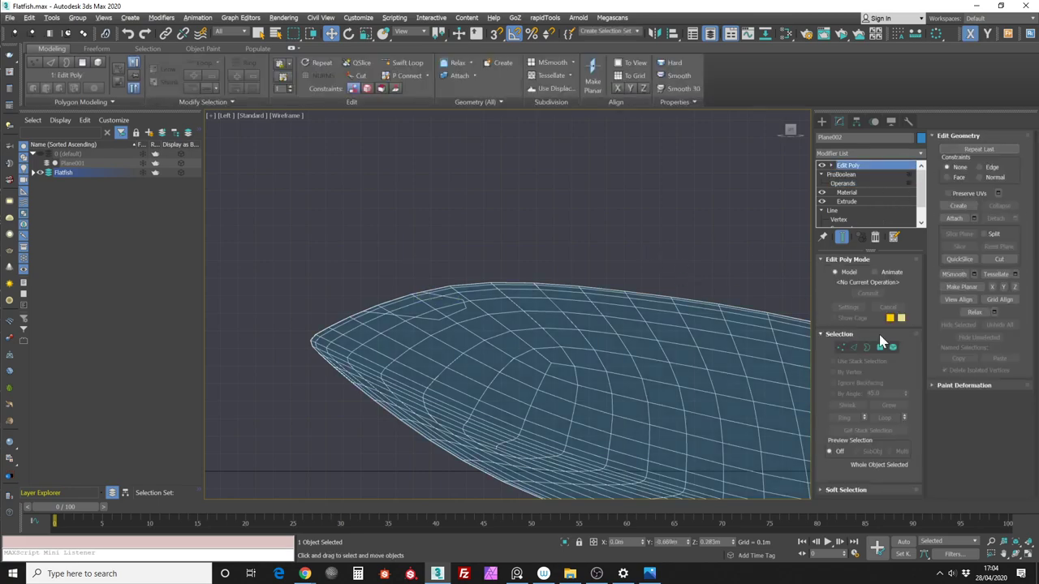
{"action": "left_click", "coordinate": [879, 347]}
{"action": "middle_click_drag", "start_coordinate": [594, 245], "coordinate": [666, 218], "text": "alt"}
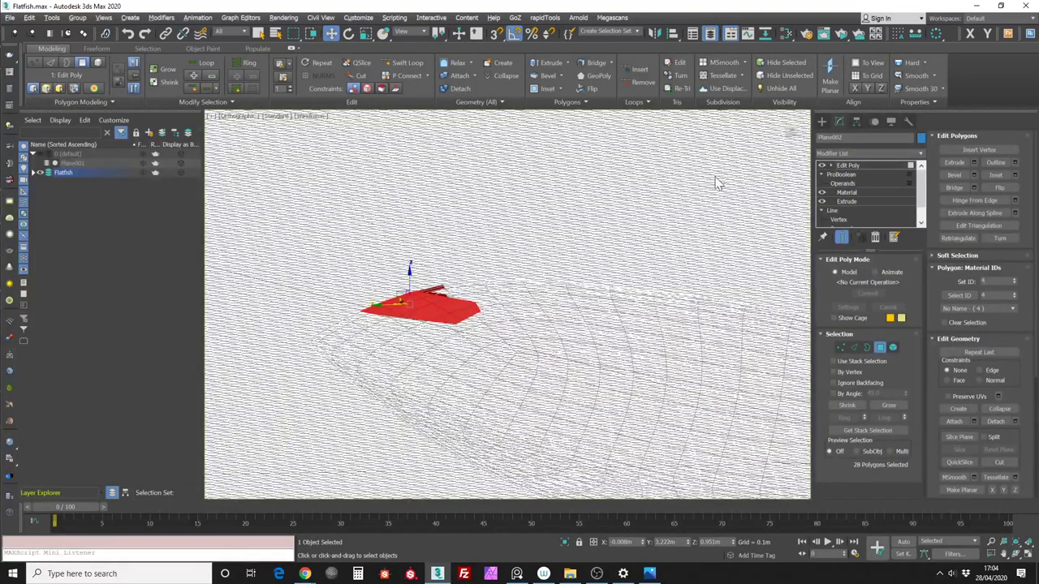
{"action": "left_click", "coordinate": [788, 134]}
{"action": "middle_click_drag", "start_coordinate": [639, 202], "coordinate": [688, 198]}
{"action": "scroll", "coordinate": [688, 198], "scroll_direction": "up", "scroll_amount": 2}
{"action": "middle_click_drag", "start_coordinate": [613, 226], "coordinate": [657, 214]}
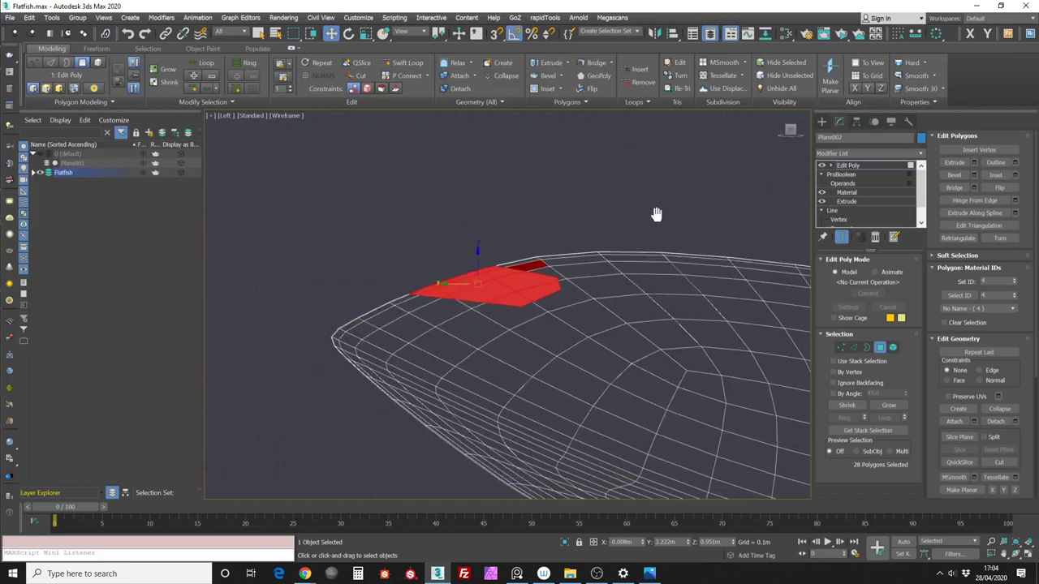
Reselect all polygons inside the reshaped cockpit window outline on the nose in the side view
{"action": "left_click", "coordinate": [438, 277]}
{"action": "left_click_drag", "start_coordinate": [452, 294], "coordinate": [502, 290]}
{"action": "scroll", "coordinate": [473, 272], "scroll_direction": "up", "scroll_amount": 2}
{"action": "left_click_drag", "start_coordinate": [418, 279], "coordinate": [500, 294], "text": "ctrl"}
{"action": "key", "text": "q"}
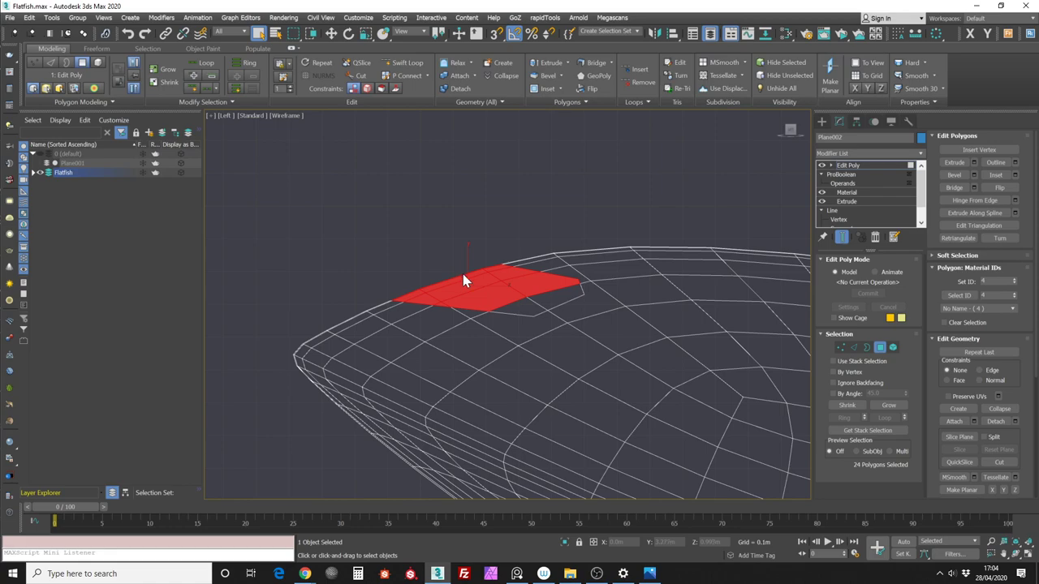
{"action": "left_click_drag", "start_coordinate": [530, 298], "coordinate": [544, 284], "text": "ctrl"}
{"action": "scroll", "coordinate": [537, 264], "scroll_direction": "down", "scroll_amount": 3}
{"action": "middle_click_drag", "start_coordinate": [530, 297], "coordinate": [562, 311], "text": "alt"}
{"action": "left_click", "coordinate": [788, 139]}
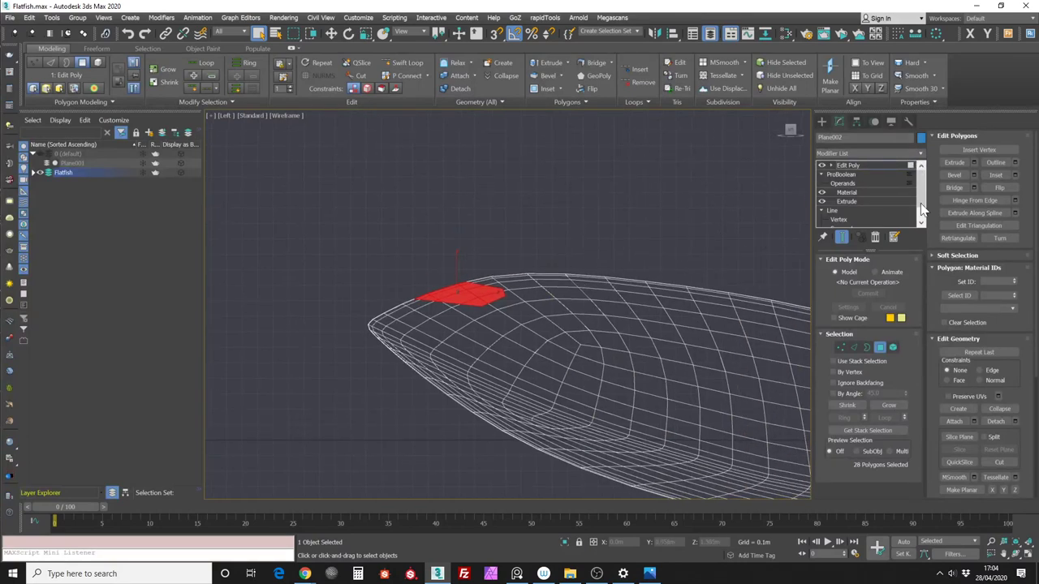
Assign one material ID to the selected window polygons, leave polygon editing and deselect the dropship
{"action": "left_click", "coordinate": [1016, 280]}
{"action": "left_click", "coordinate": [1014, 285]}
{"action": "left_click", "coordinate": [1014, 285]}
{"action": "left_click", "coordinate": [878, 347]}
{"action": "left_click", "coordinate": [608, 253]}
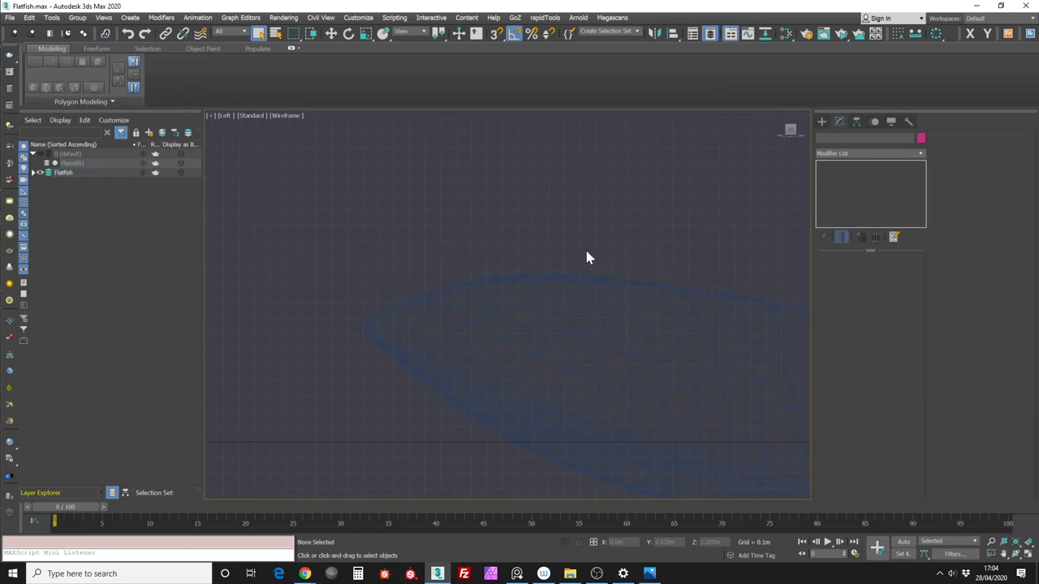
Display the dropship shaded in perspective and examine the cockpit window and hull from the side
{"action": "key", "text": "F3"}
{"action": "middle_click_drag", "start_coordinate": [563, 260], "coordinate": [586, 271], "text": "alt"}
{"action": "middle_click_drag", "start_coordinate": [604, 231], "coordinate": [618, 235], "text": "alt"}
{"action": "key", "text": "p"}
{"action": "scroll", "coordinate": [613, 223], "scroll_direction": "down", "scroll_amount": 3}
{"action": "middle_click_drag", "start_coordinate": [583, 280], "coordinate": [519, 272], "text": "alt"}
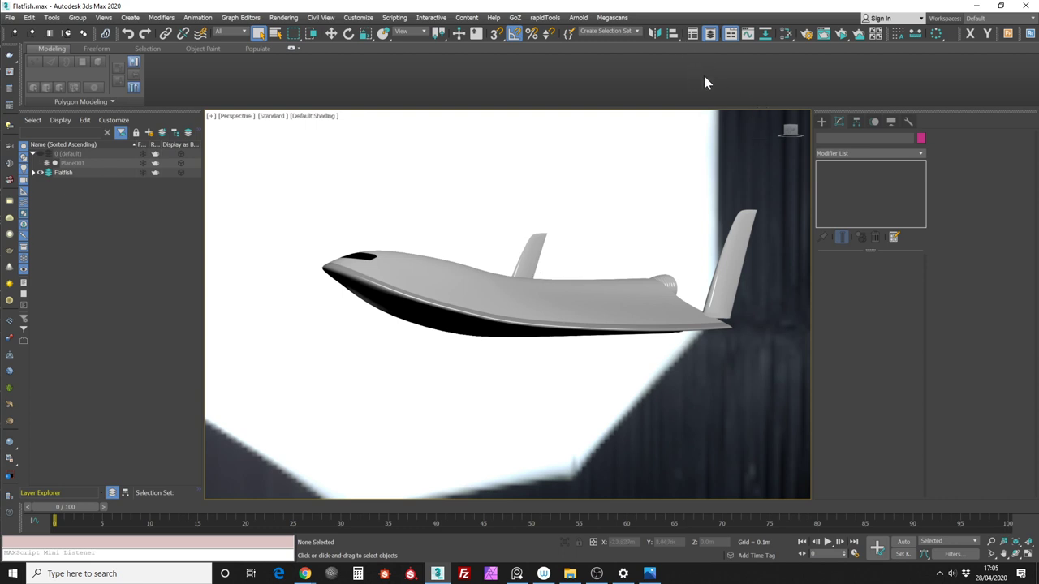
Render the perspective view of the dropship and enlarge the rendered frame to 4:1 in a maximized window
{"action": "left_click_drag", "start_coordinate": [843, 39], "coordinate": [961, 203]}
{"action": "middle_click_drag", "start_coordinate": [673, 209], "coordinate": [696, 209], "text": "alt"}
{"action": "left_click_drag", "start_coordinate": [844, 42], "coordinate": [842, 65]}
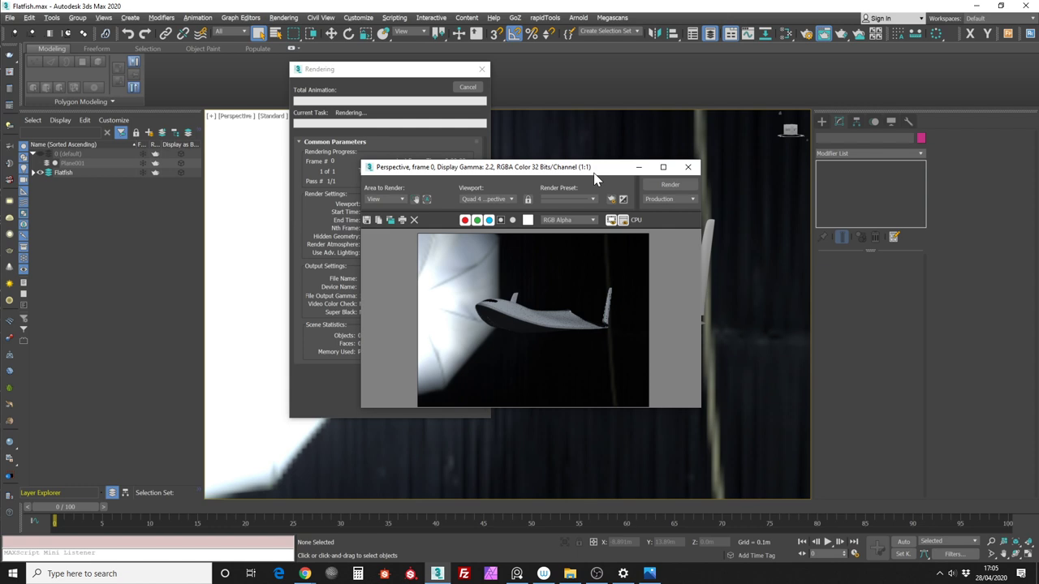
{"action": "left_click", "coordinate": [663, 167]}
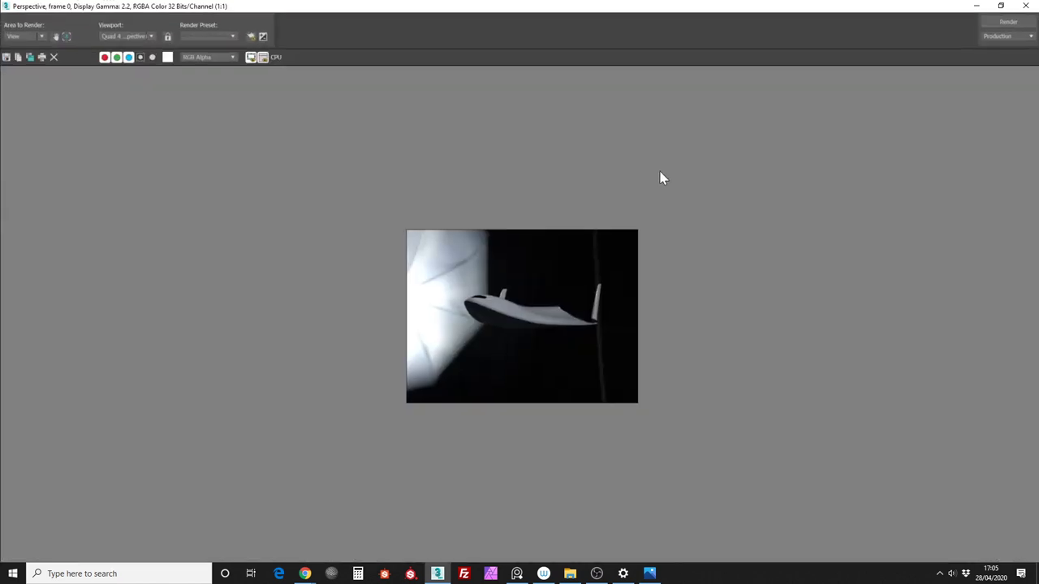
{"action": "left_click", "coordinate": [534, 303], "text": "ctrl"}
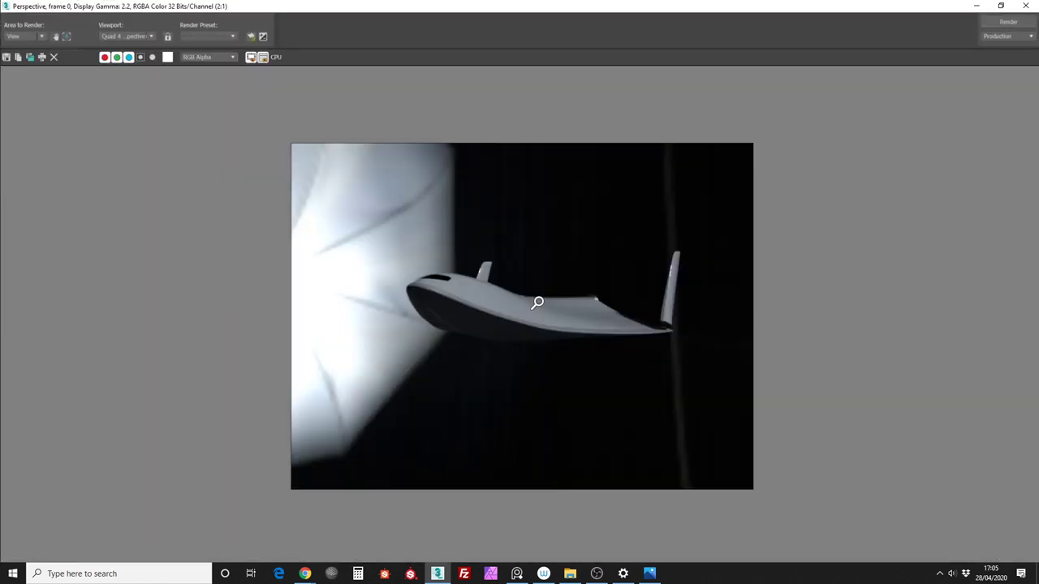
{"action": "left_click", "coordinate": [538, 301], "text": "ctrl"}
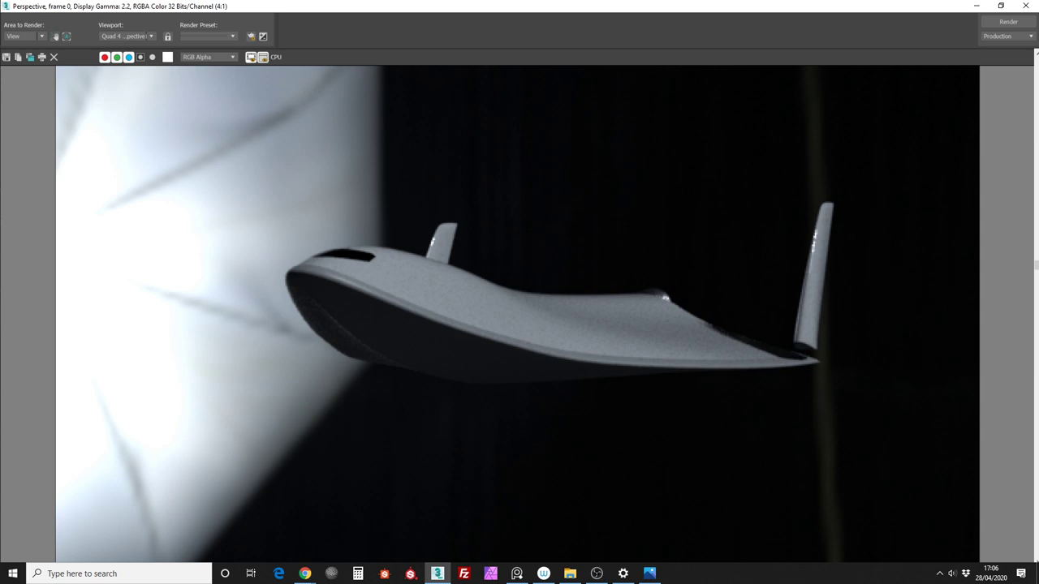
Launch Affinity Photo and minimize the rendered frame window in 3ds Max
{"action": "key", "text": "alt+Tab"}
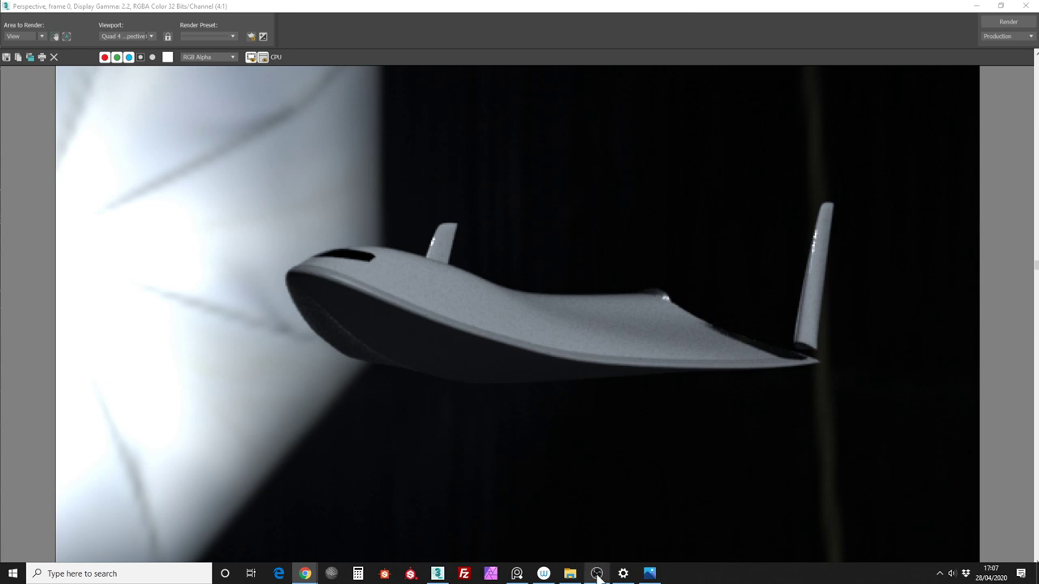
{"action": "left_click", "coordinate": [491, 575]}
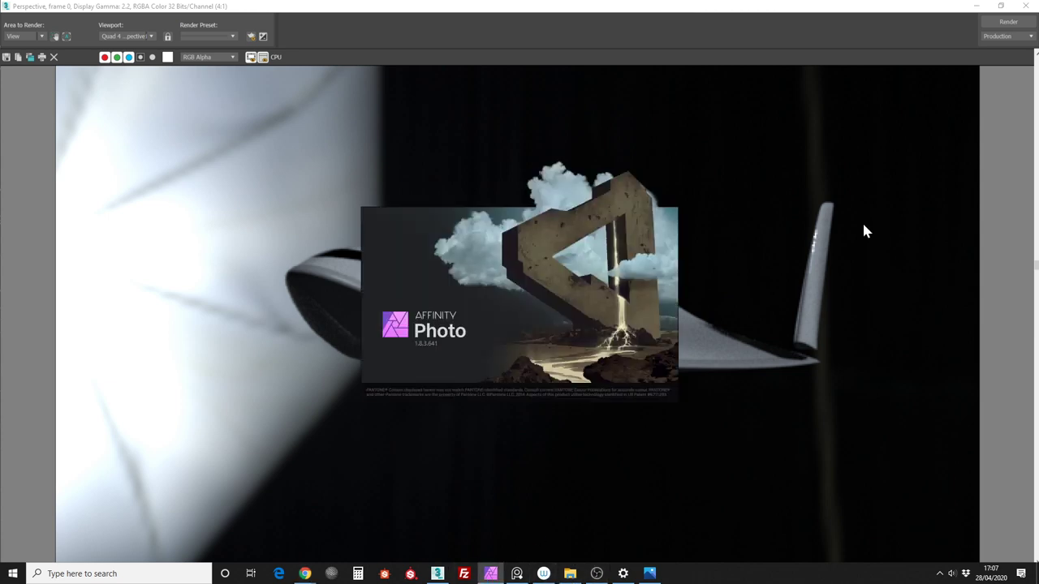
{"action": "left_click", "coordinate": [974, 5]}
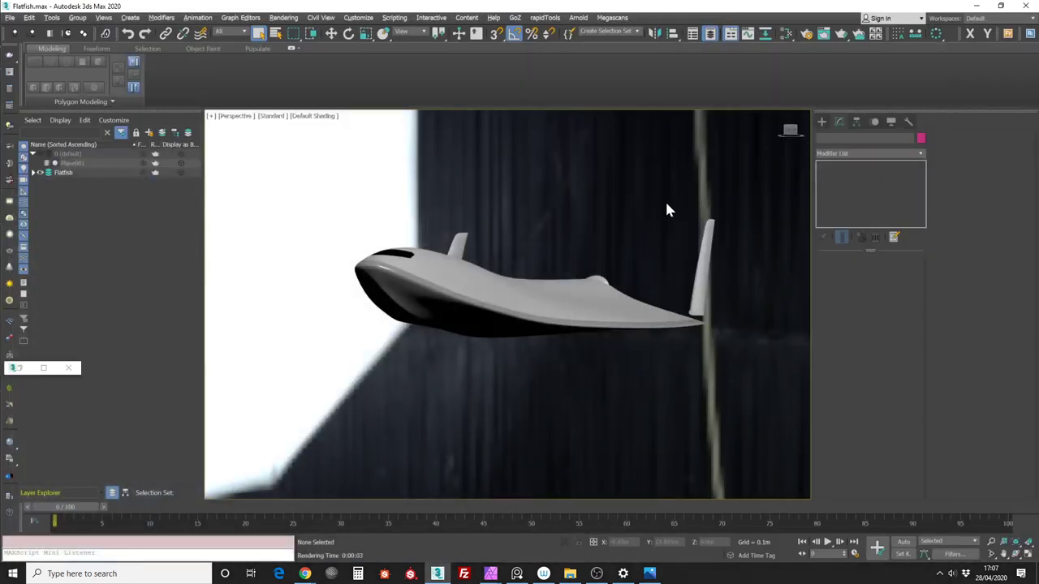
Create a TextPlus region about 14.06 m wide and 5.57 m long above the dropship in the Left view
{"action": "key", "text": "f"}
{"action": "scroll", "coordinate": [658, 194], "scroll_direction": "down", "scroll_amount": 5}
{"action": "middle_click_drag", "start_coordinate": [660, 186], "coordinate": [720, 230], "text": "alt"}
{"action": "left_click", "coordinate": [823, 121]}
{"action": "middle_click_drag", "start_coordinate": [742, 160], "coordinate": [586, 197]}
{"action": "left_click", "coordinate": [836, 151]}
{"action": "left_click", "coordinate": [839, 153]}
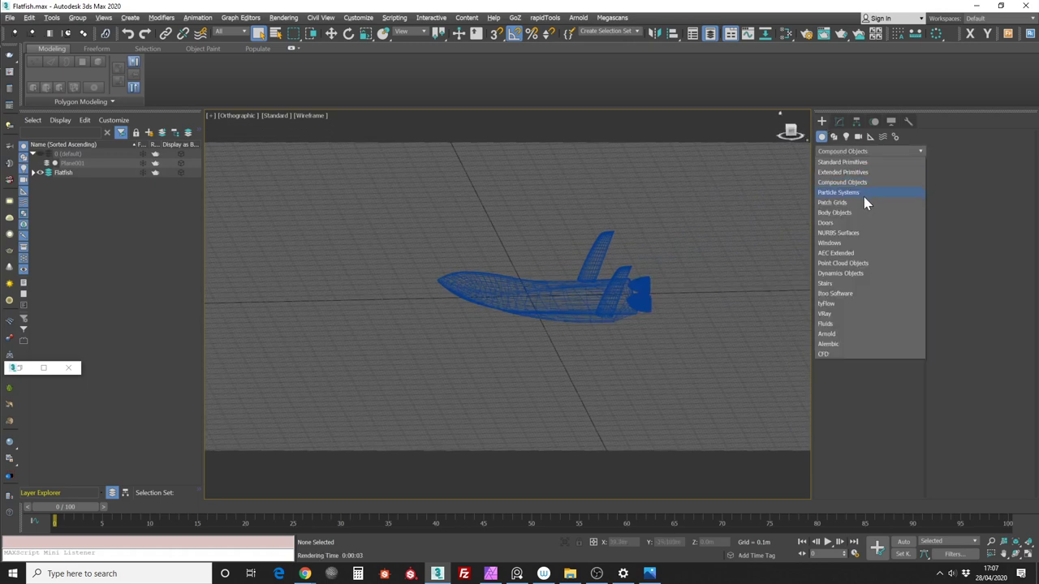
{"action": "left_click", "coordinate": [891, 166]}
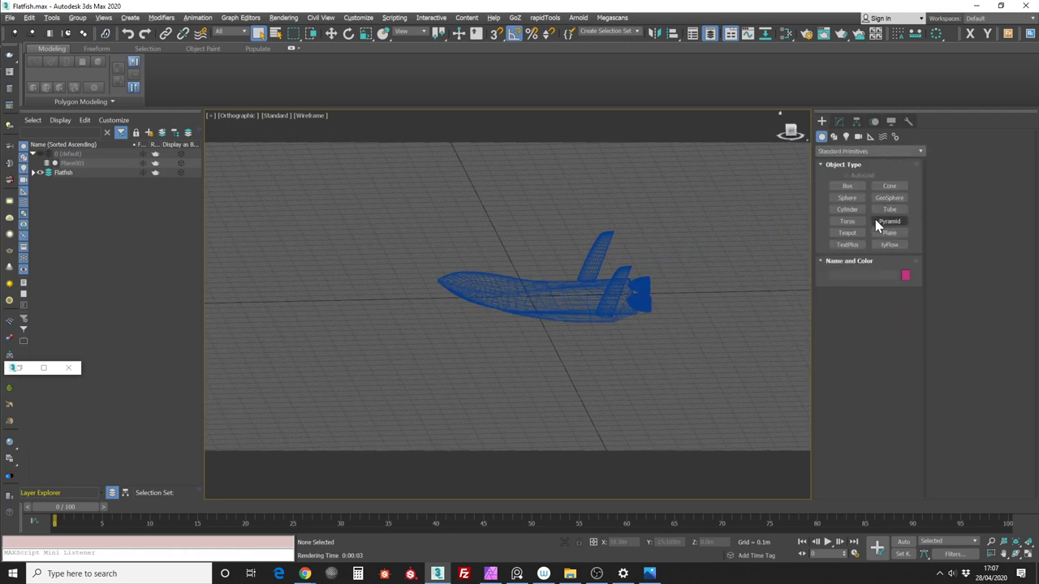
{"action": "left_click", "coordinate": [852, 247]}
{"action": "left_click", "coordinate": [788, 130]}
{"action": "middle_click_drag", "start_coordinate": [731, 144], "coordinate": [666, 206]}
{"action": "left_click_drag", "start_coordinate": [336, 170], "coordinate": [686, 278]}
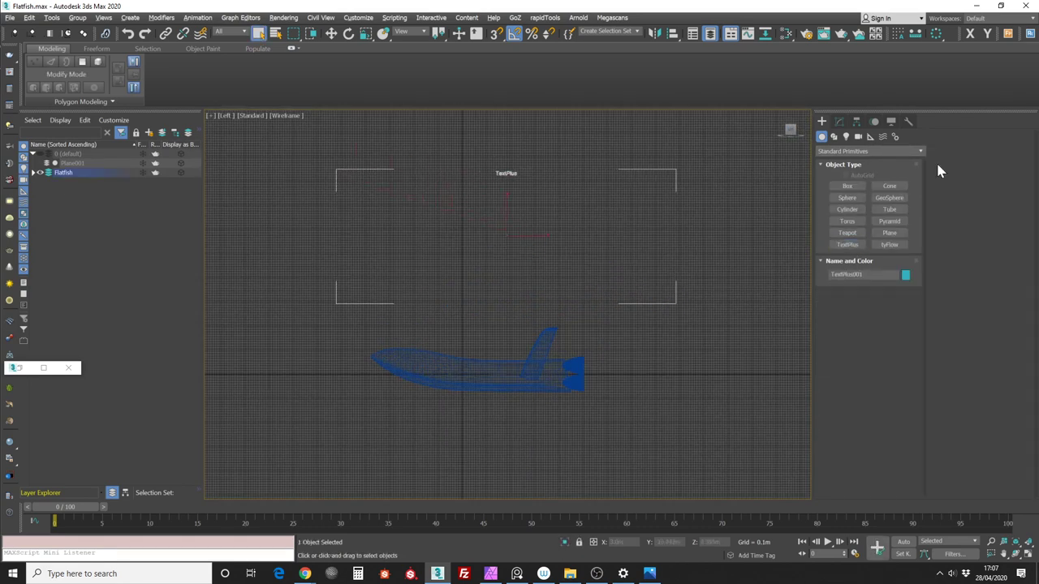
{"action": "left_click", "coordinate": [839, 122]}
{"action": "left_click_drag", "start_coordinate": [983, 155], "coordinate": [833, 193]}
{"action": "type", "text": "https://discord.gg/WbPexhs"}
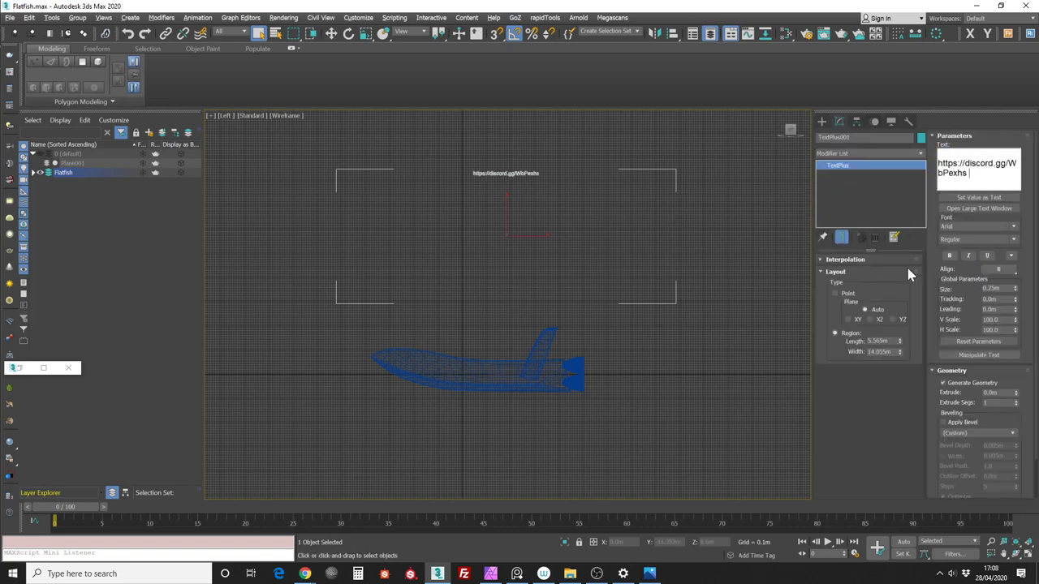
Enlarge the text to a size of 1.23 m and display the Left view with default shading
{"action": "mouse_move", "coordinate": [1014, 289]}
{"action": "left_mouse_down"}
{"action": "mouse_move", "coordinate": [1003, 244]}
{"action": "mouse_move", "coordinate": [980, 225]}
{"action": "mouse_move", "coordinate": [978, 146]}
{"action": "left_mouse_up"}
{"action": "middle_click_drag", "start_coordinate": [708, 221], "coordinate": [735, 268]}
{"action": "key", "text": "F3"}
{"action": "scroll", "coordinate": [711, 262], "scroll_direction": "up", "scroll_amount": 5}
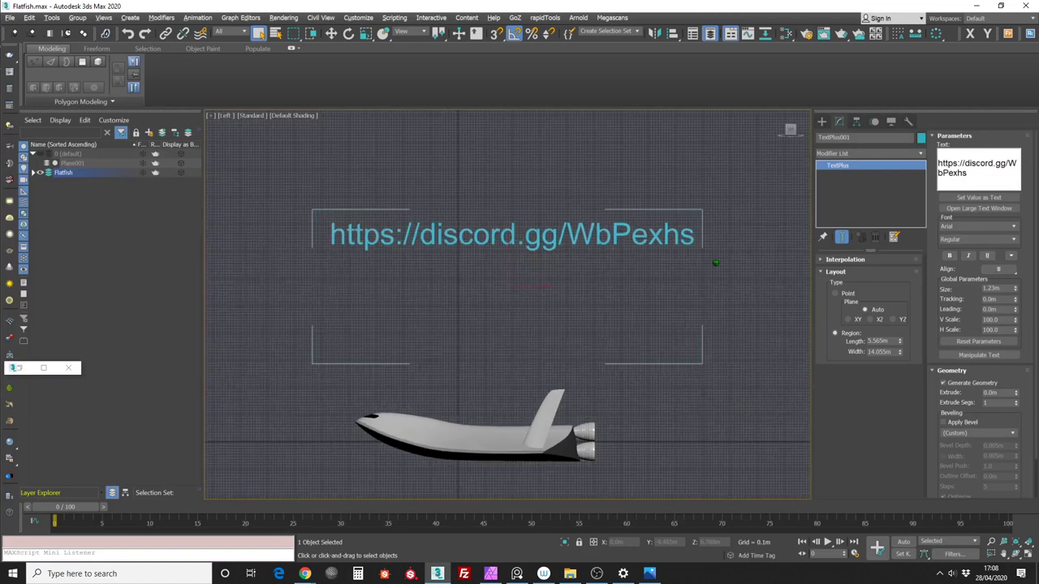
{"action": "mouse_move", "coordinate": [576, 309]}
{"action": "middle_mouse_down"}
{"action": "mouse_move", "coordinate": [597, 319]}
{"action": "mouse_move", "coordinate": [577, 317]}
{"action": "middle_mouse_up"}
{"action": "scroll", "coordinate": [585, 324], "scroll_direction": "up", "scroll_amount": 1}
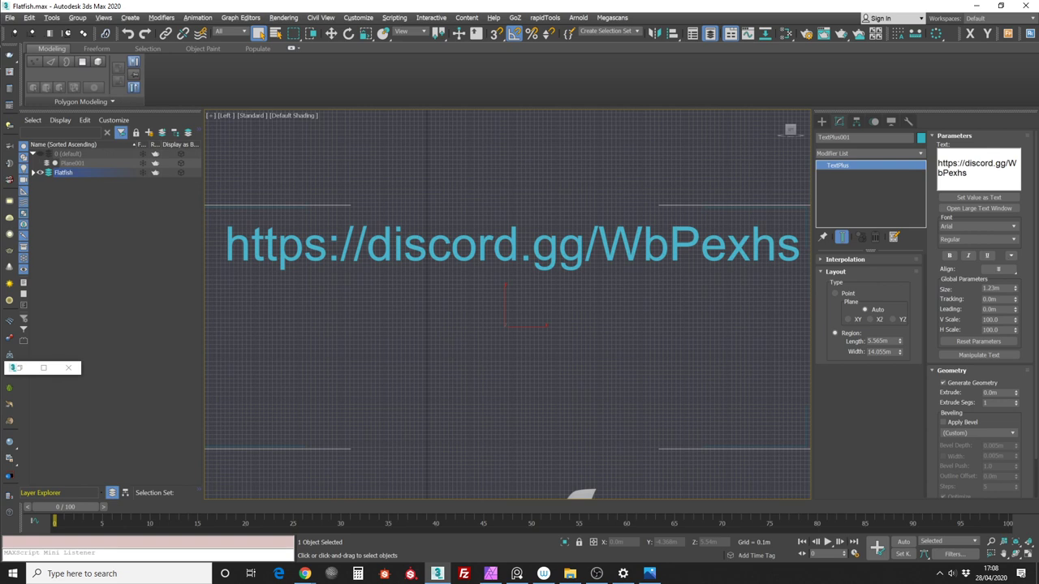
Switch to Google Chrome
{"action": "left_click", "coordinate": [304, 574]}
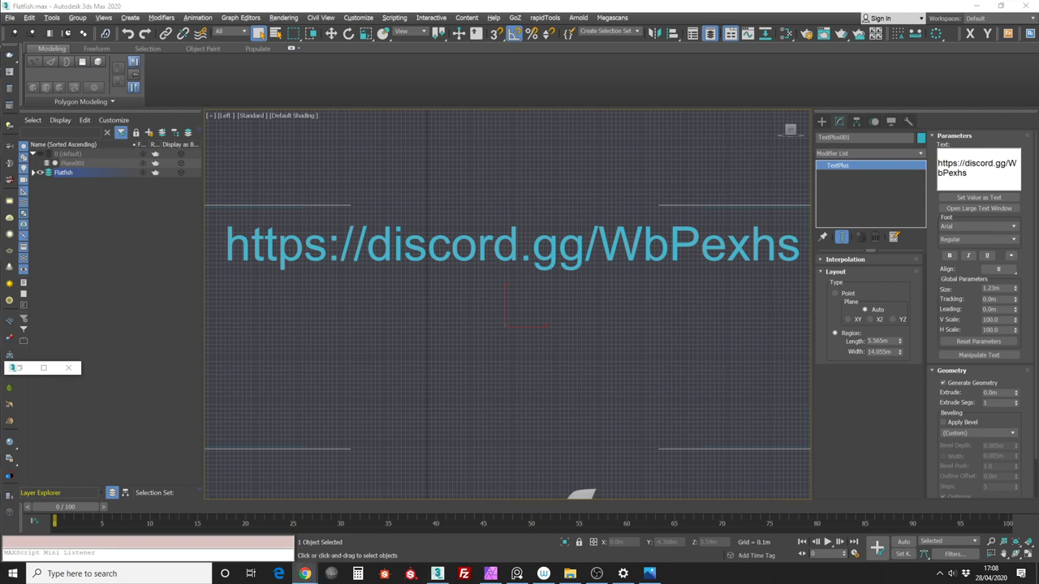